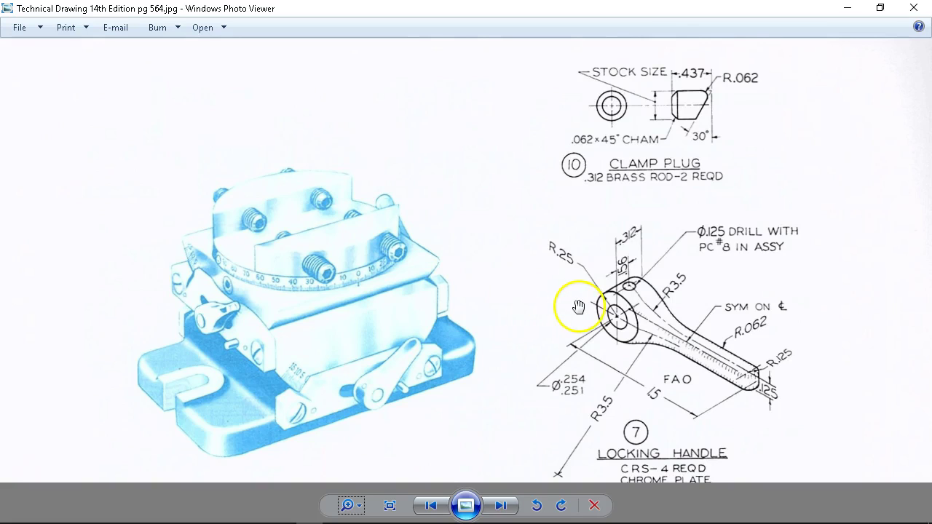
Scroll the reference drawing past the standard parts list and protractor scale drawing
mouse_move(560, 313)
mouse_down()
mouse_move(551, 301)
mouse_move(551, 222)
mouse_move(560, 211)
mouse_up()
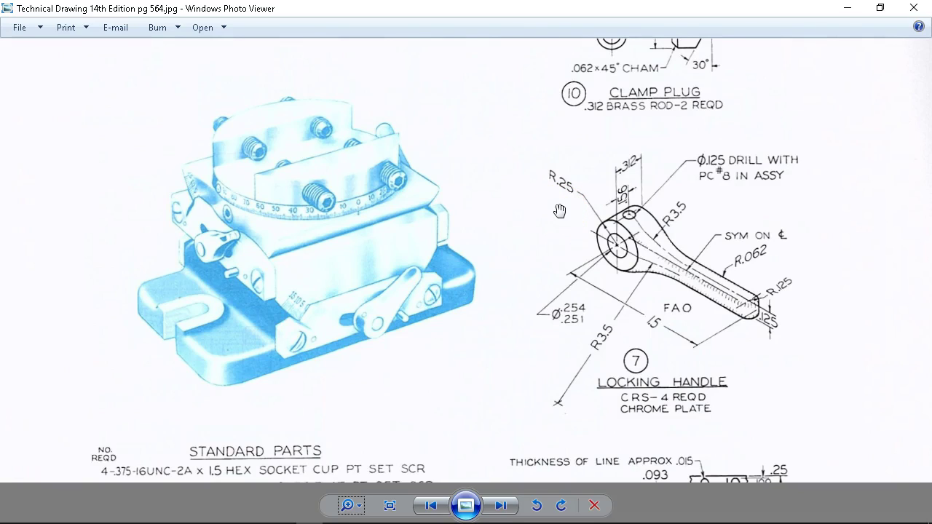
mouse_move(559, 211)
mouse_down()
mouse_move(603, 187)
mouse_move(542, 251)
mouse_move(619, 281)
mouse_move(626, 308)
mouse_move(618, 310)
mouse_up()
mouse_move(618, 310)
mouse_down()
mouse_move(617, 274)
mouse_move(575, 237)
mouse_move(586, 178)
mouse_move(574, 123)
mouse_move(537, 87)
mouse_up()
drag(537, 337, 536, 256)
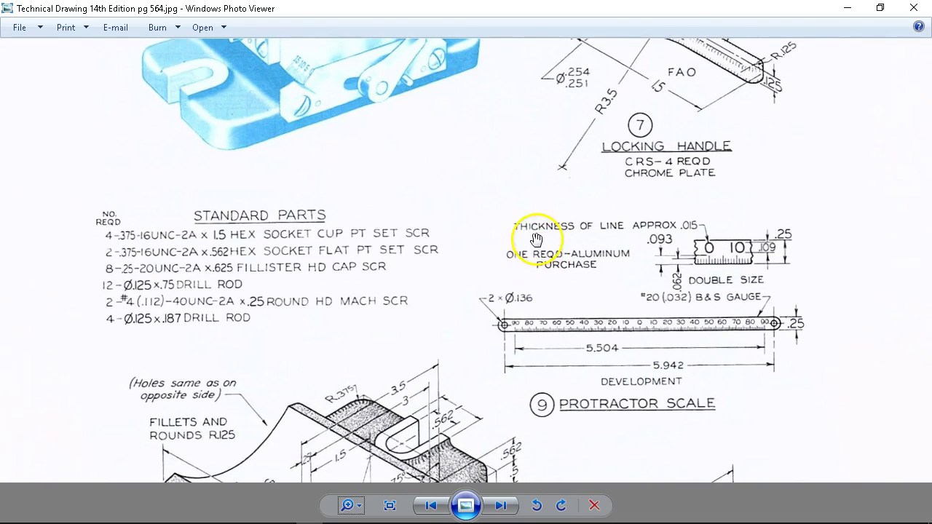
click(459, 369)
drag(459, 369, 459, 338)
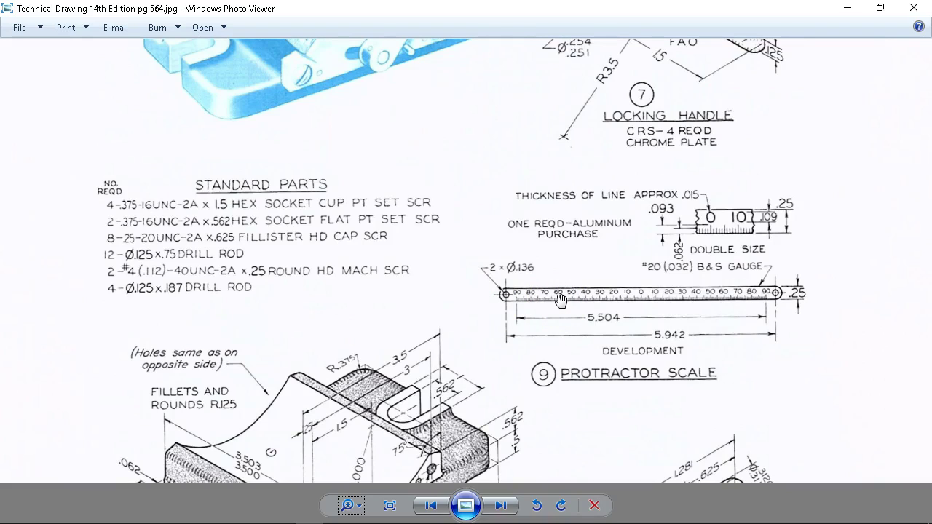
Center the saddle detail drawing for reference, then minimize Windows Photo Viewer
drag(557, 345, 560, 156)
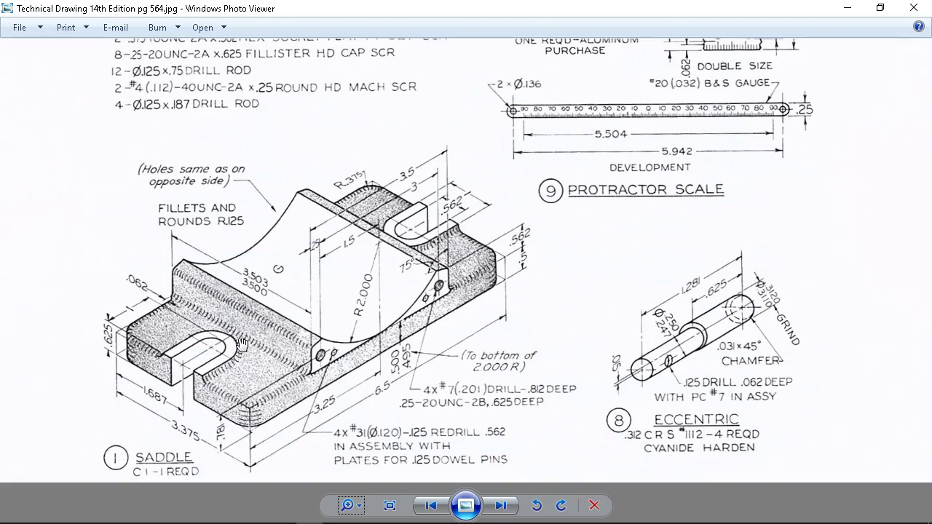
mouse_move(308, 316)
mouse_down()
mouse_move(322, 291)
mouse_move(312, 250)
mouse_up()
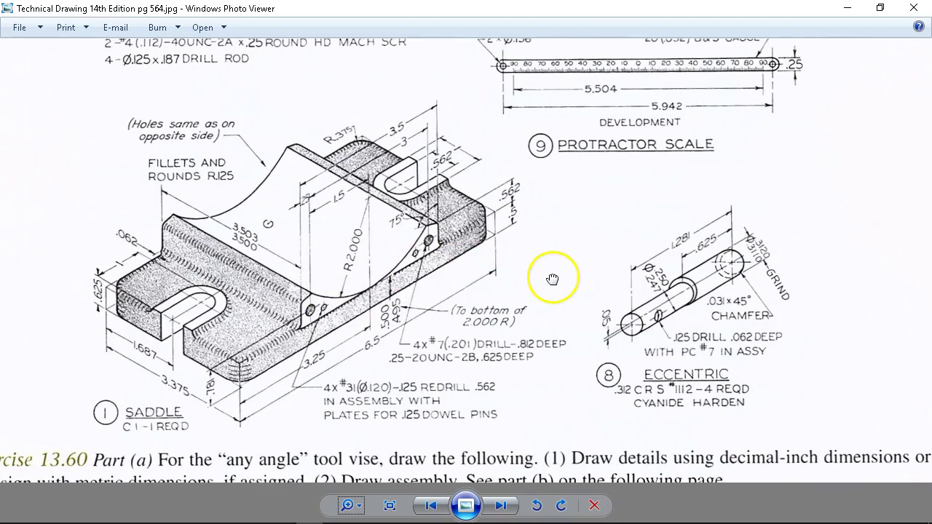
drag(551, 270, 548, 251)
drag(522, 152, 601, 316)
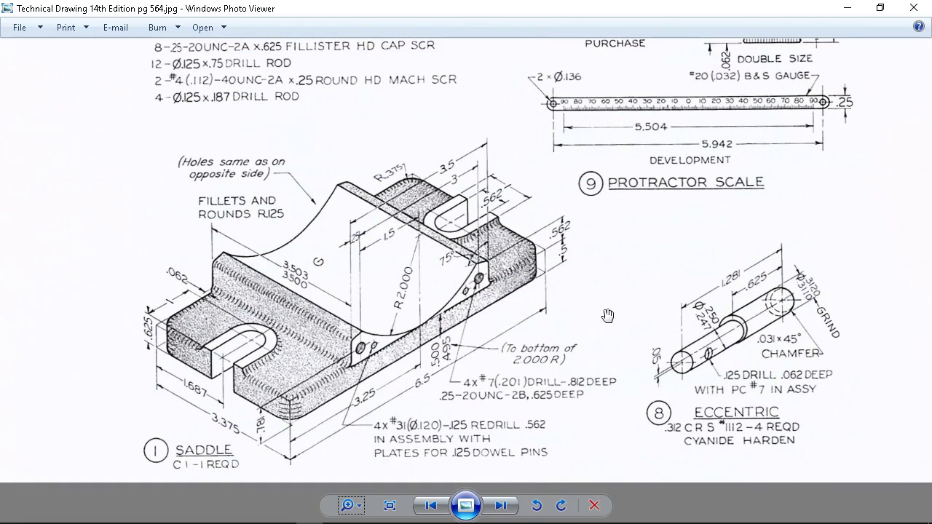
drag(607, 317, 607, 300)
drag(607, 293, 613, 270)
mouse_move(613, 266)
mouse_down()
mouse_move(624, 235)
mouse_move(835, 218)
mouse_move(808, 264)
mouse_move(809, 452)
mouse_up()
mouse_move(792, 289)
mouse_down()
mouse_move(774, 264)
mouse_move(764, 395)
mouse_move(808, 133)
mouse_move(799, 195)
mouse_up()
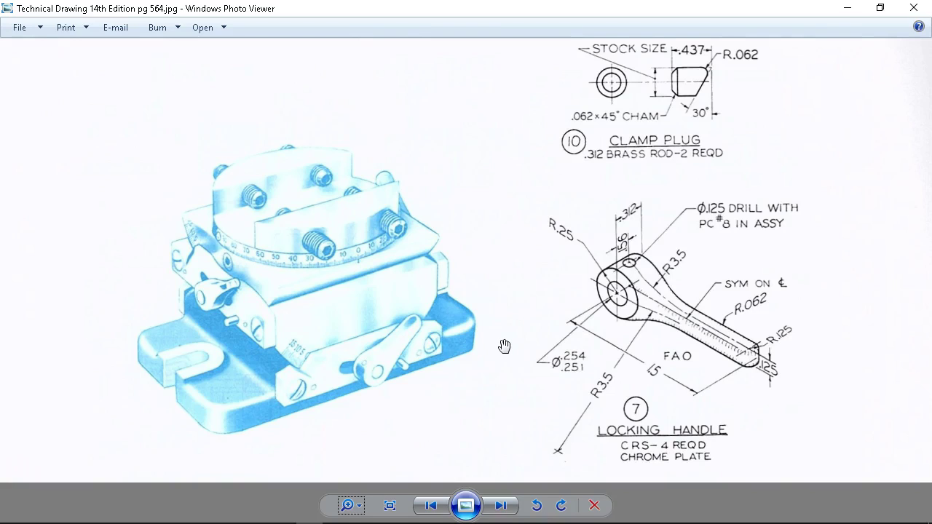
click(505, 332)
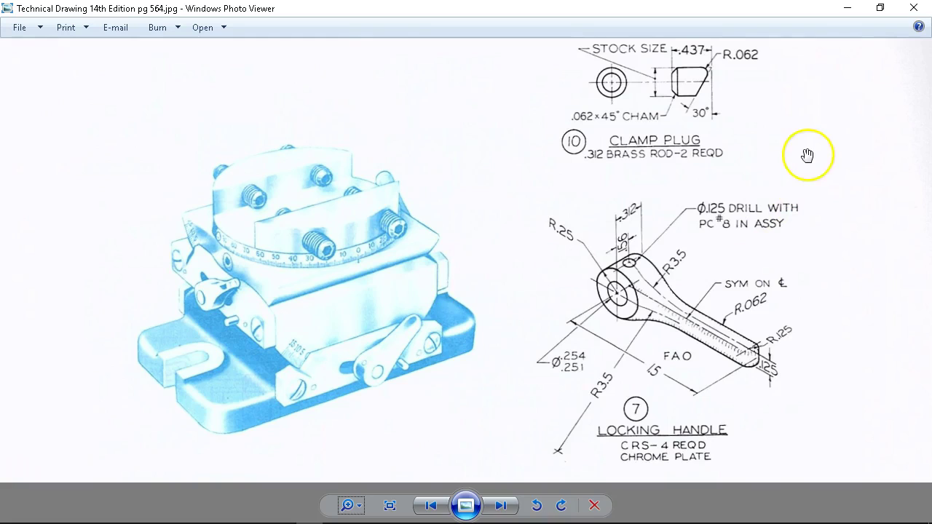
click(847, 9)
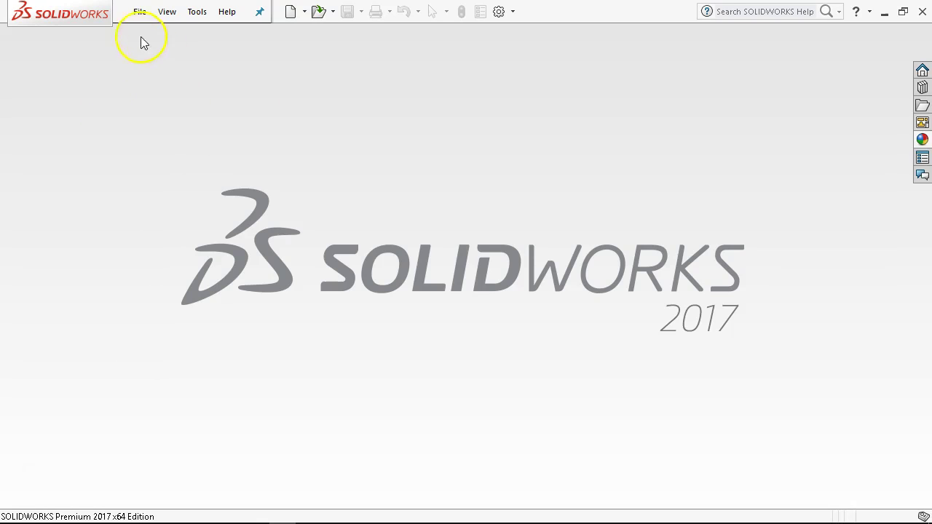
Create a new part document from the Part Inch template
click(140, 12)
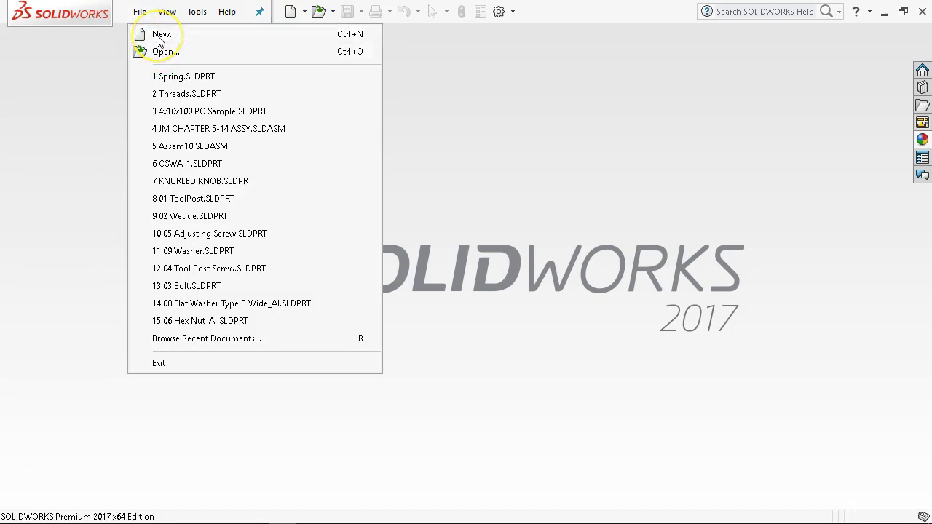
click(161, 35)
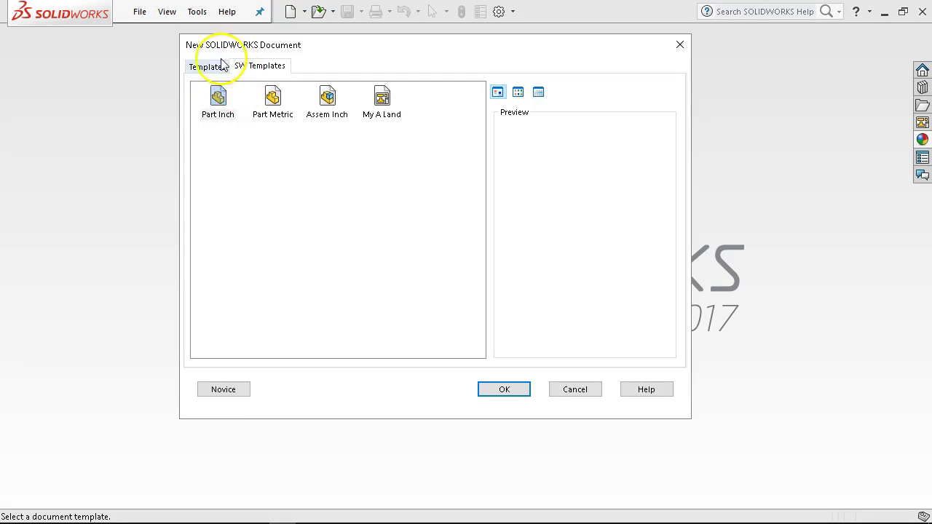
click(215, 98)
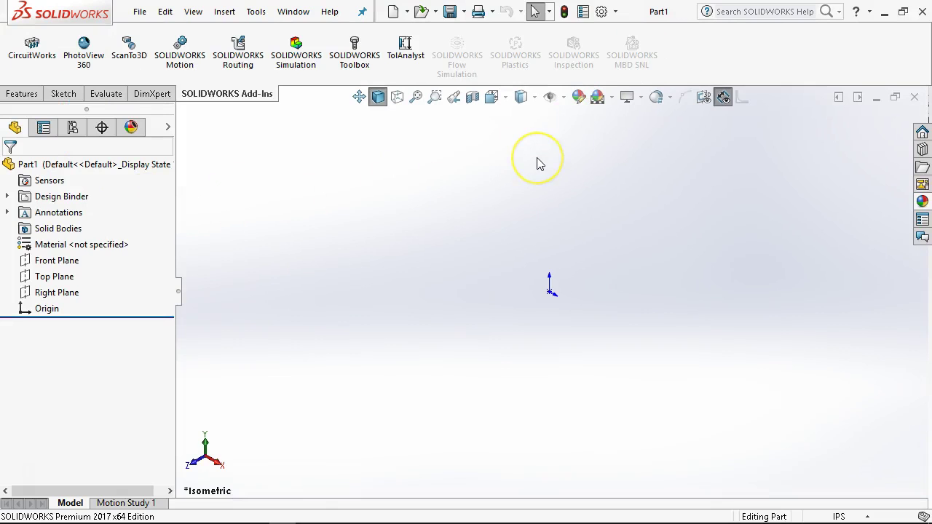
Check the reference drawing, then sketch a circle centered on the origin on the Front Plane
click(311, 513)
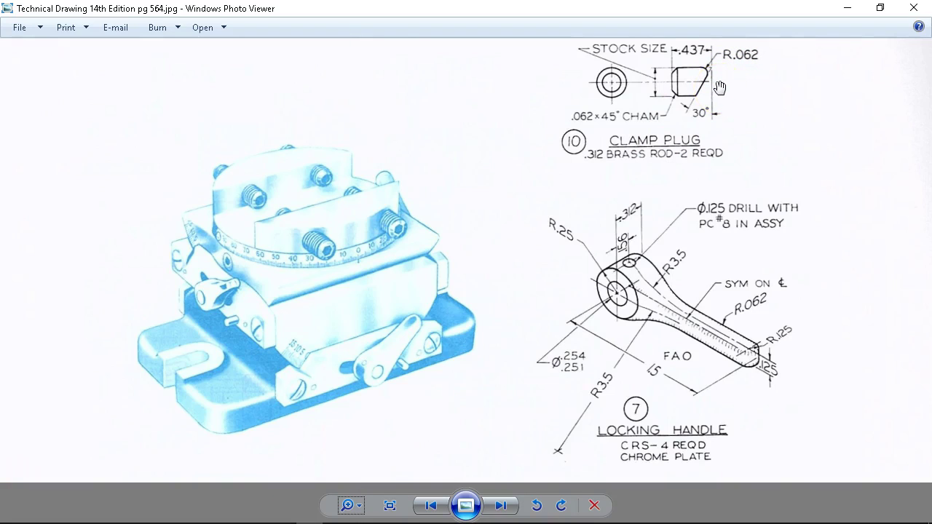
click(844, 7)
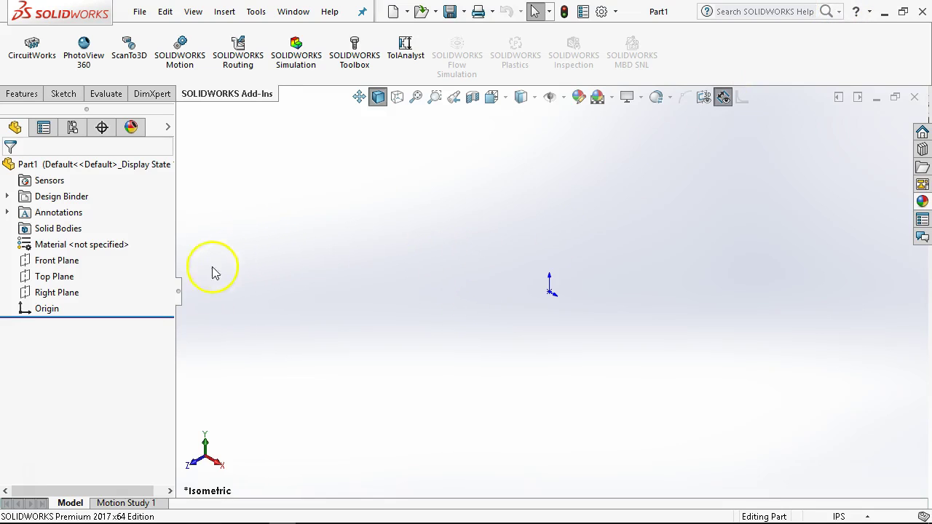
click(63, 262)
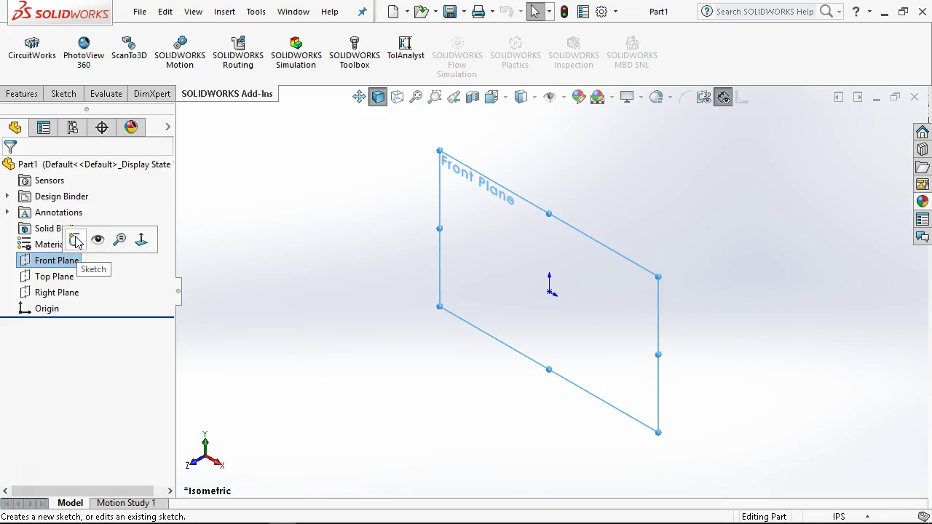
click(77, 241)
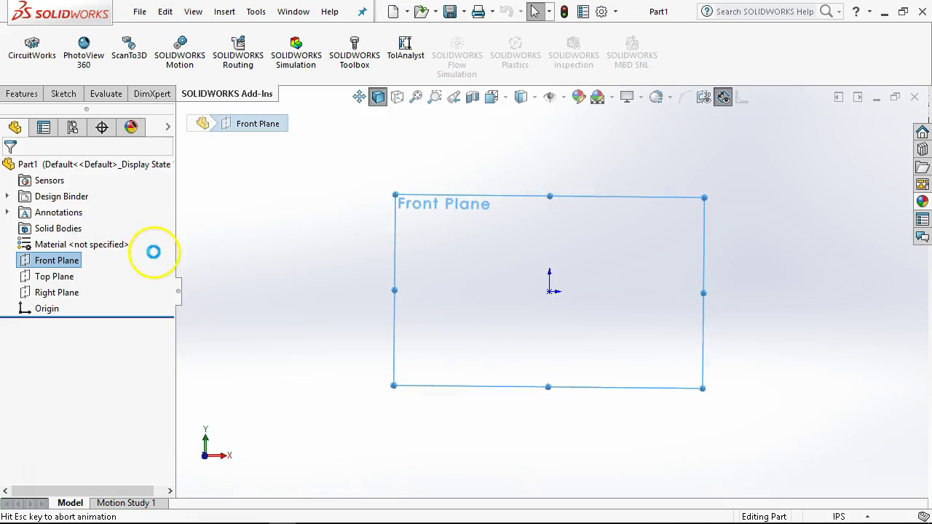
click(123, 56)
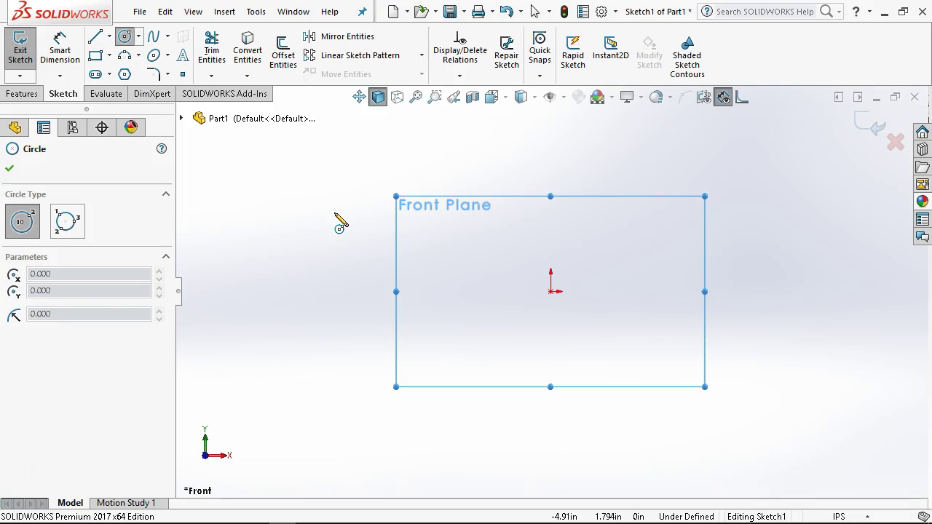
drag(550, 291, 575, 312)
Dimension the circle's diameter to 0.3125 in and place the label near it
right_click(578, 313)
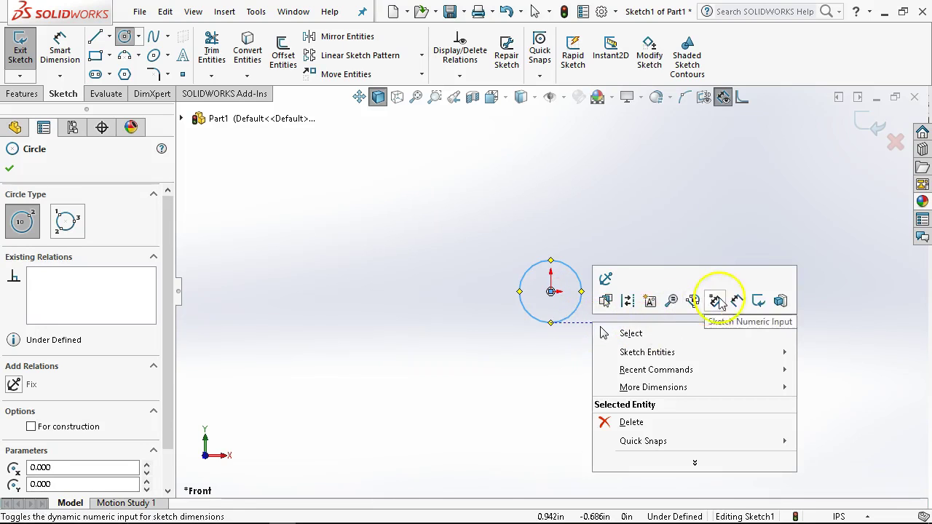
click(731, 301)
click(579, 319)
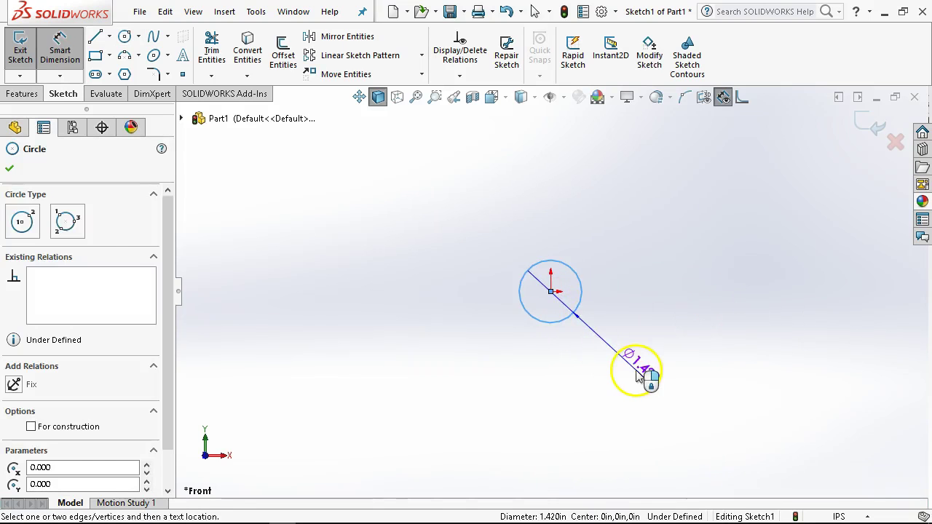
click(728, 406)
key(BackSpace)
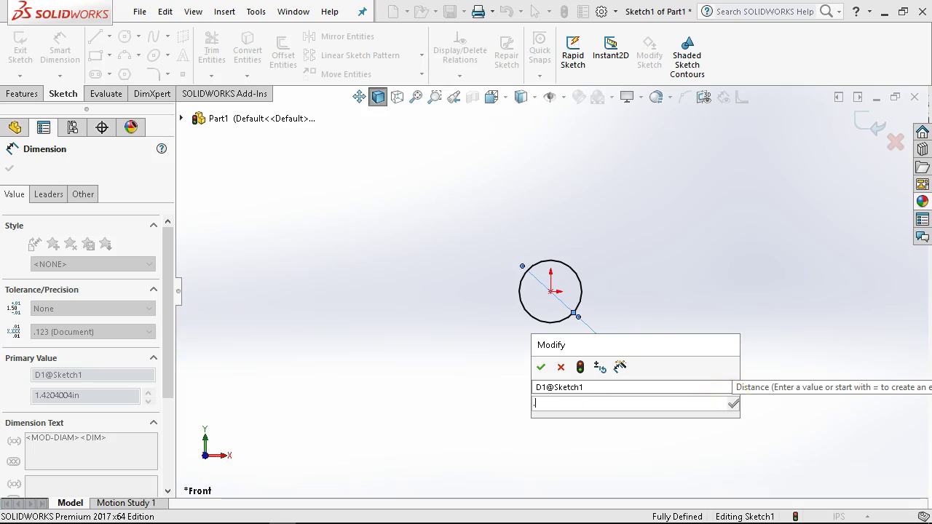
text(.3125)
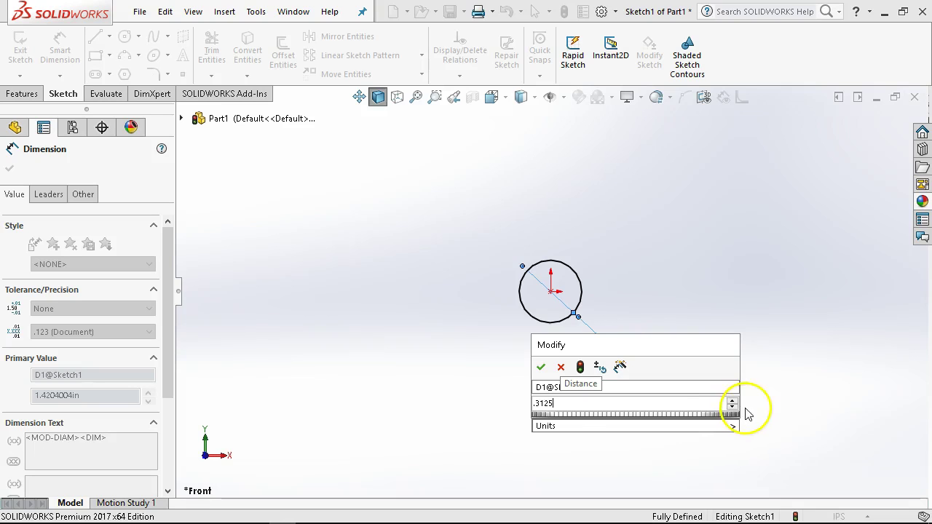
click(541, 366)
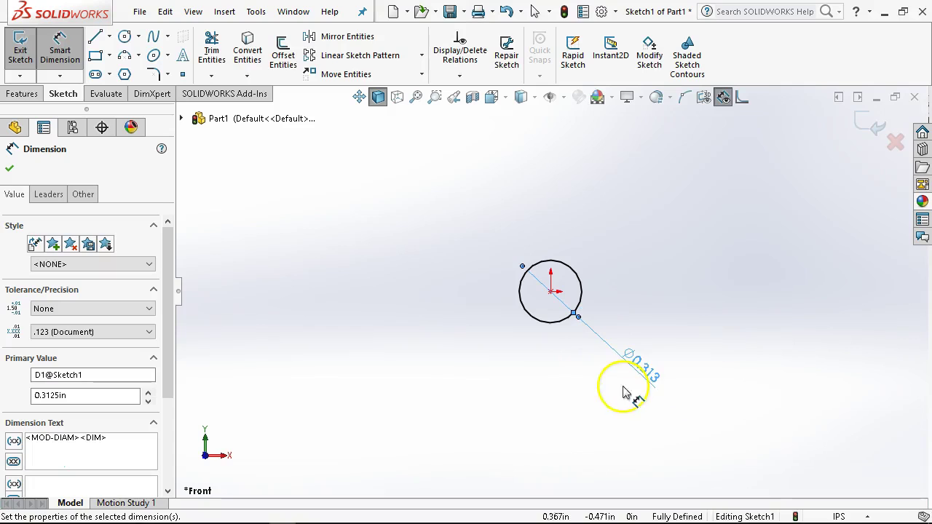
drag(643, 373, 620, 327)
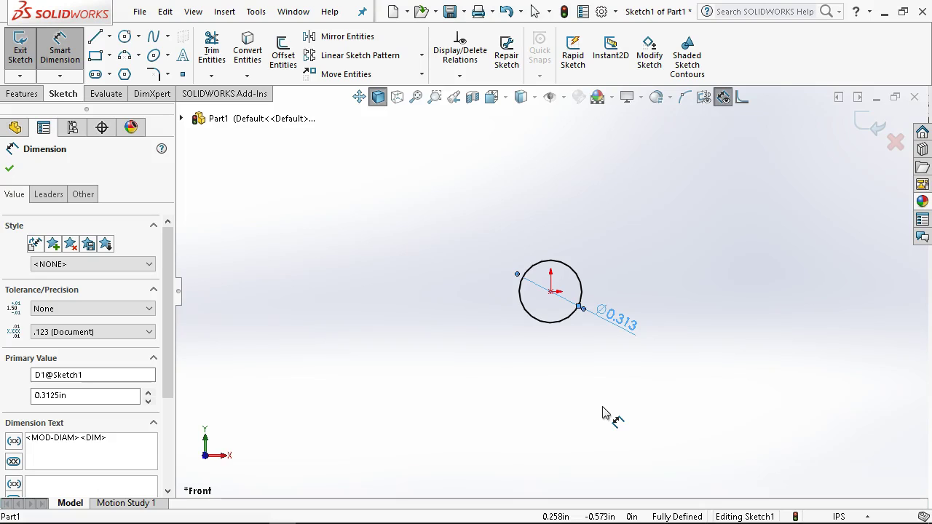
click(24, 93)
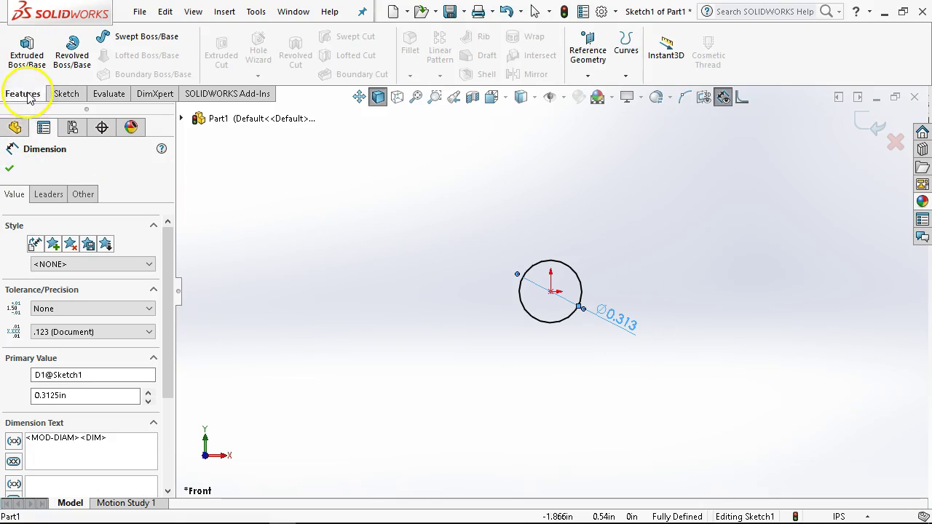
click(51, 99)
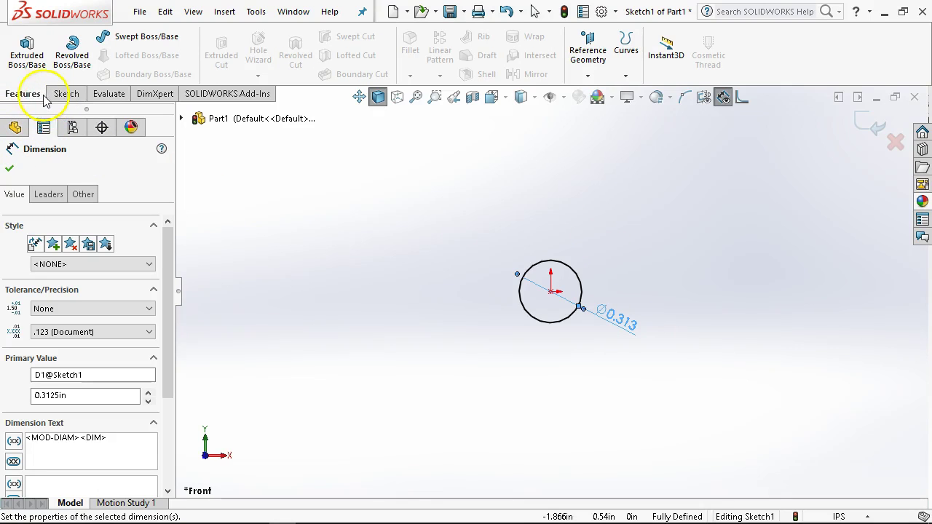
click(27, 55)
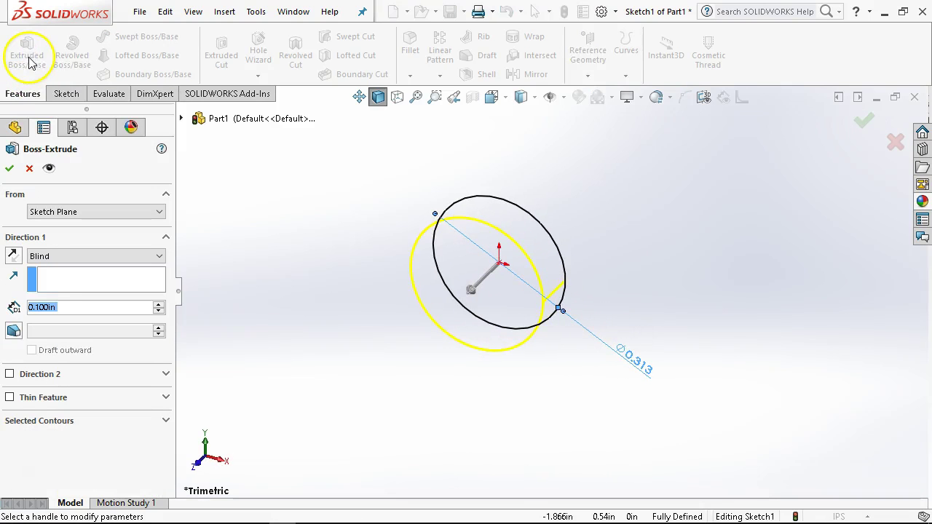
click(13, 257)
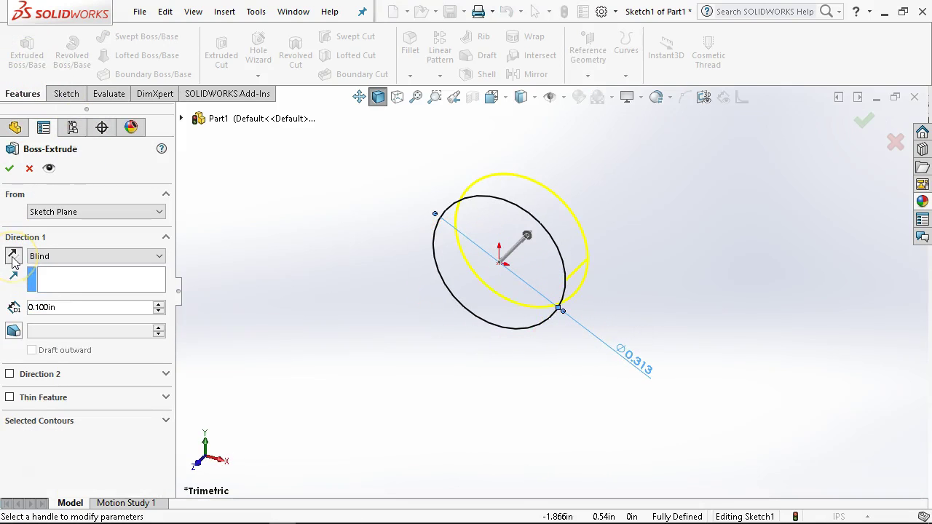
click(77, 306)
double_click(70, 307)
text(.4375)
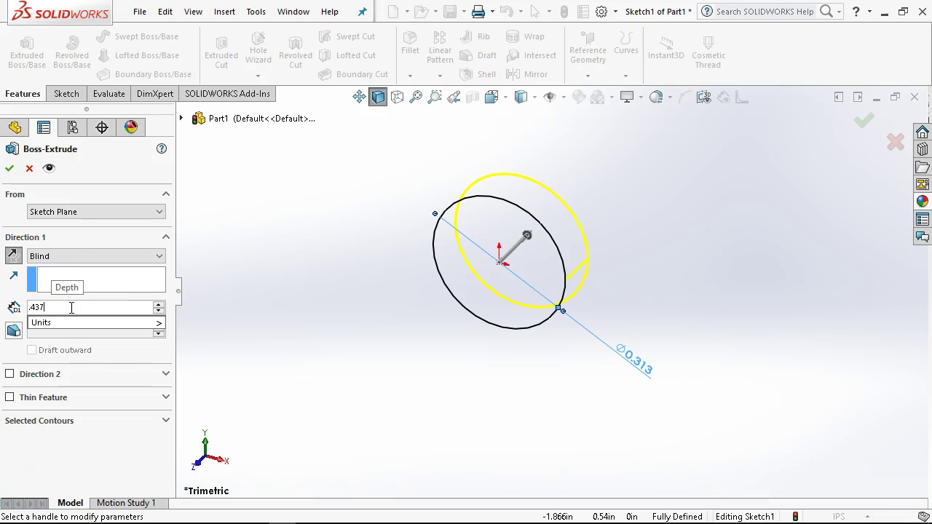
click(11, 169)
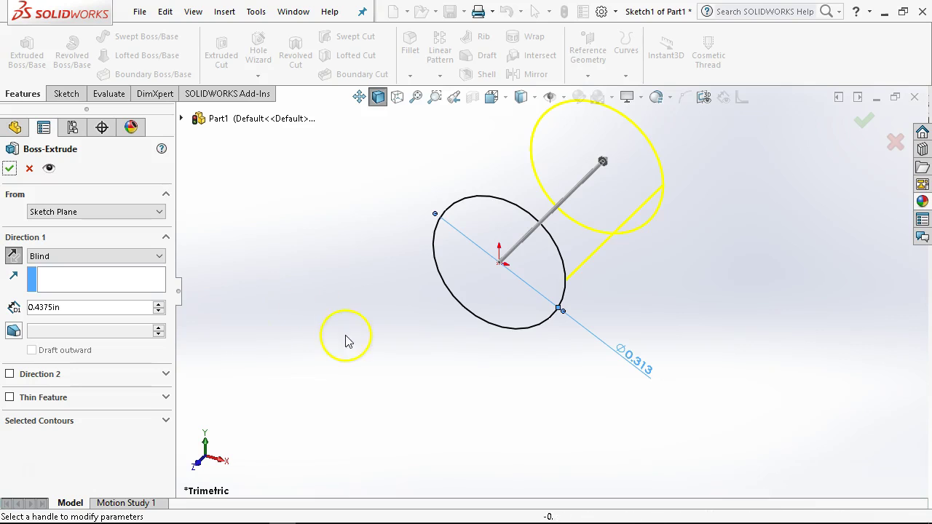
click(10, 170)
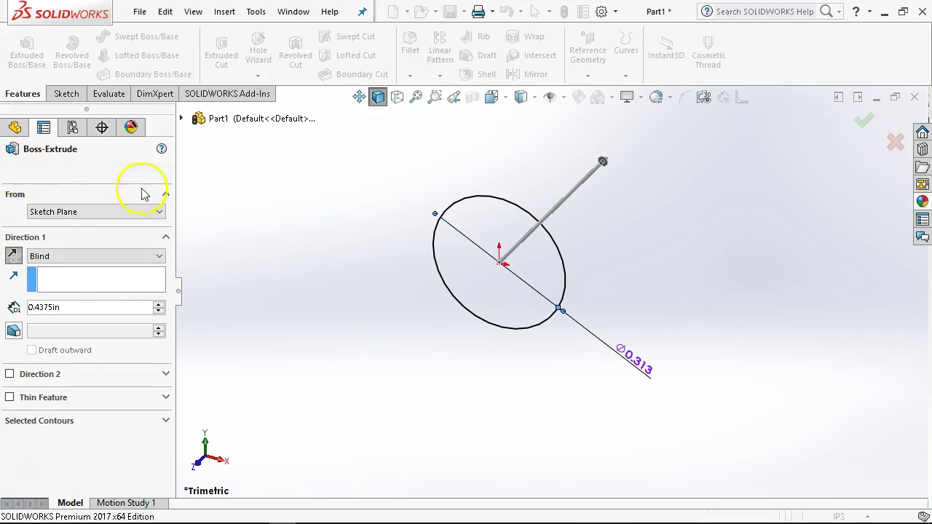
Turn off RealView graphics, shaded-mode shadows and ambient occlusion
click(641, 96)
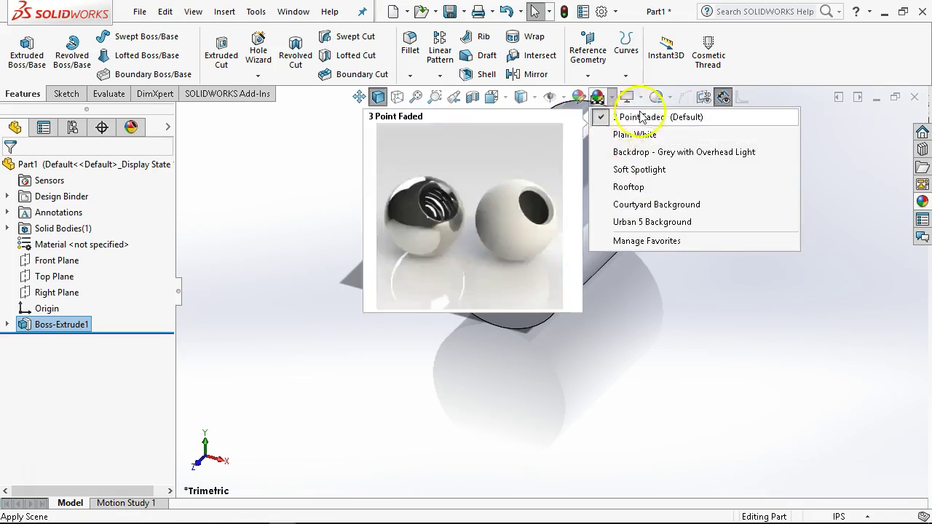
click(644, 118)
click(654, 97)
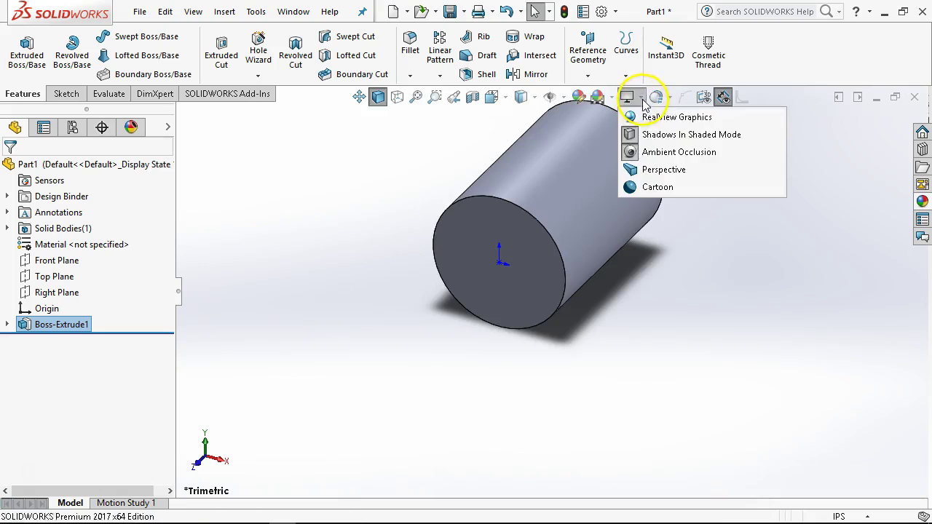
click(647, 132)
click(653, 97)
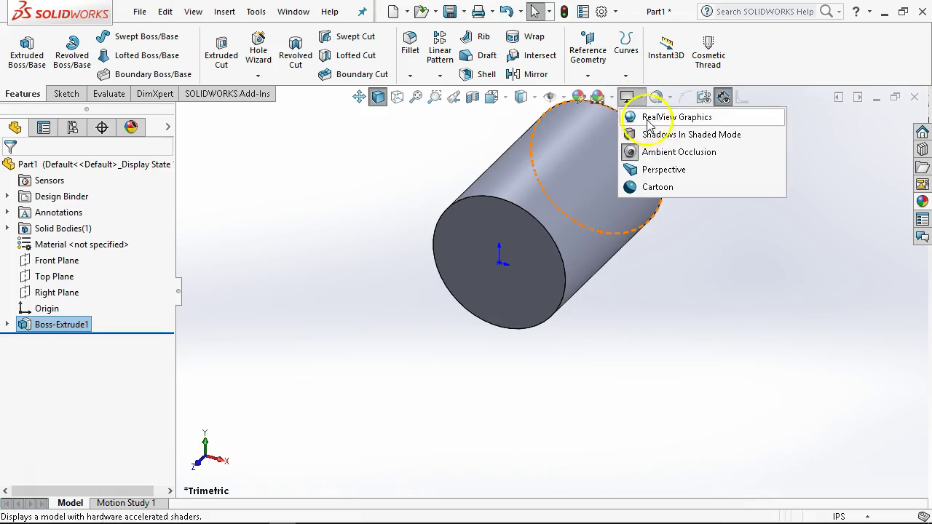
click(647, 152)
scroll(616, 181, down, 2)
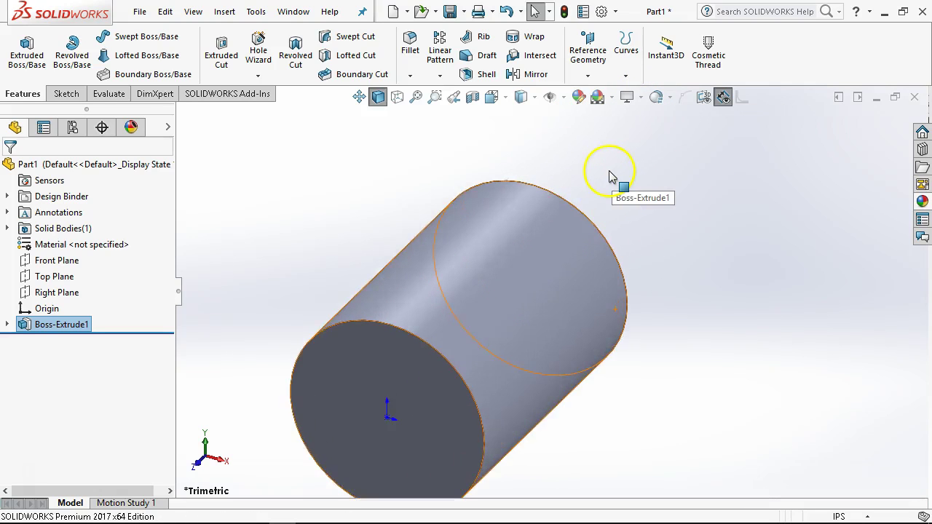
scroll(505, 347, up, 2)
scroll(388, 437, down, 1)
scroll(389, 433, down, 1)
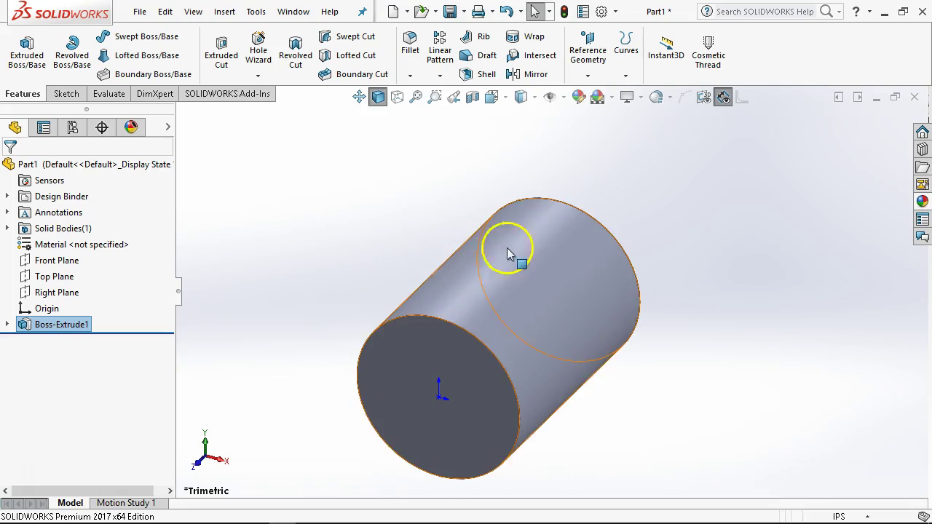
Apply the Plain White scene and reposition the view of the cylinder
click(601, 99)
click(616, 137)
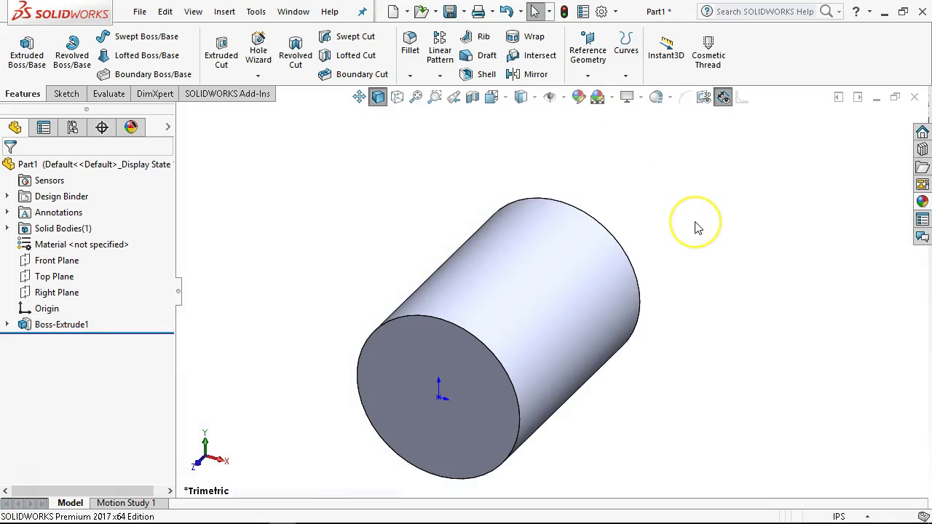
ctrl+middle_drag(453, 478, 439, 460)
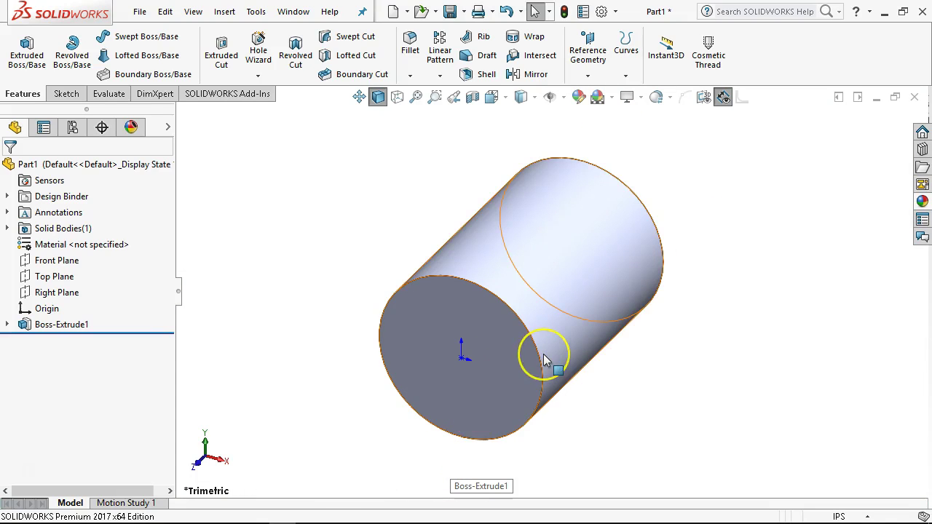
middle_drag(714, 292, 732, 298)
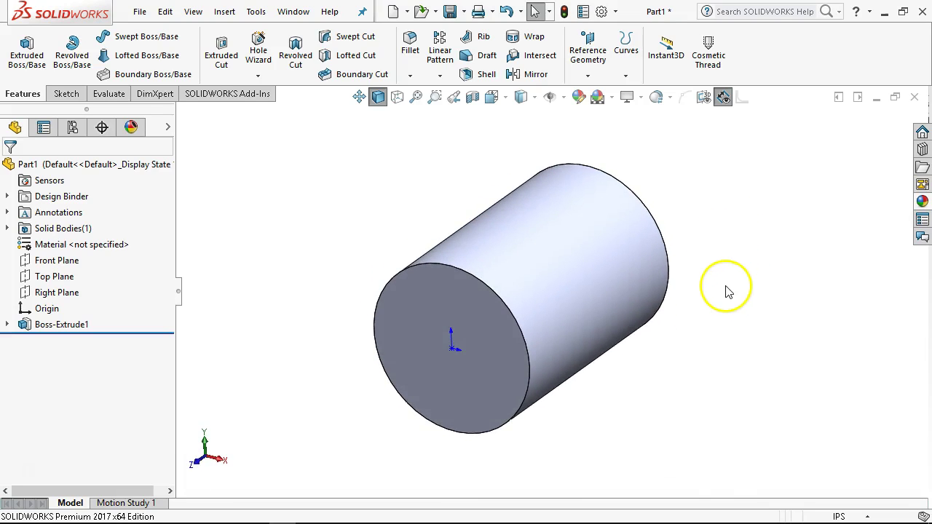
In Left view, sketch a sloped line on the Right Plane rising from the cylinder's bottom edge
key(ctrl+1)
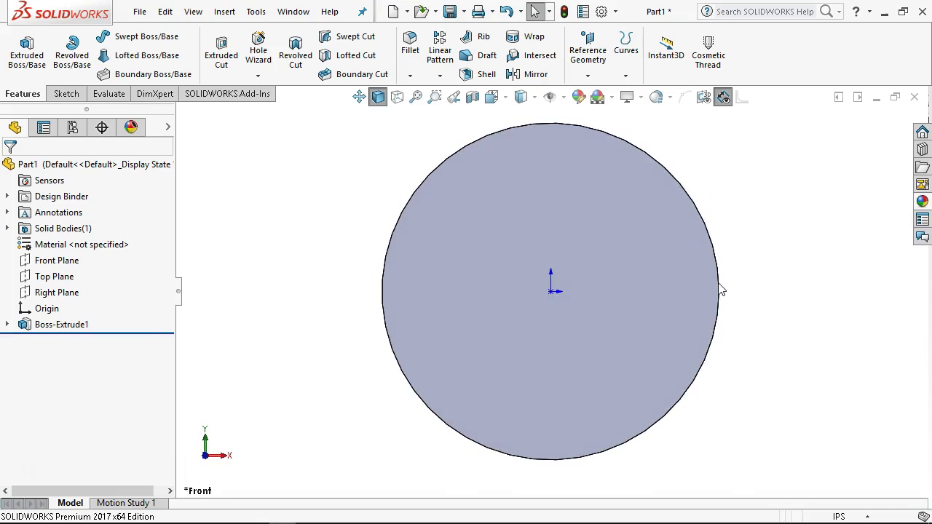
key(ctrl+3)
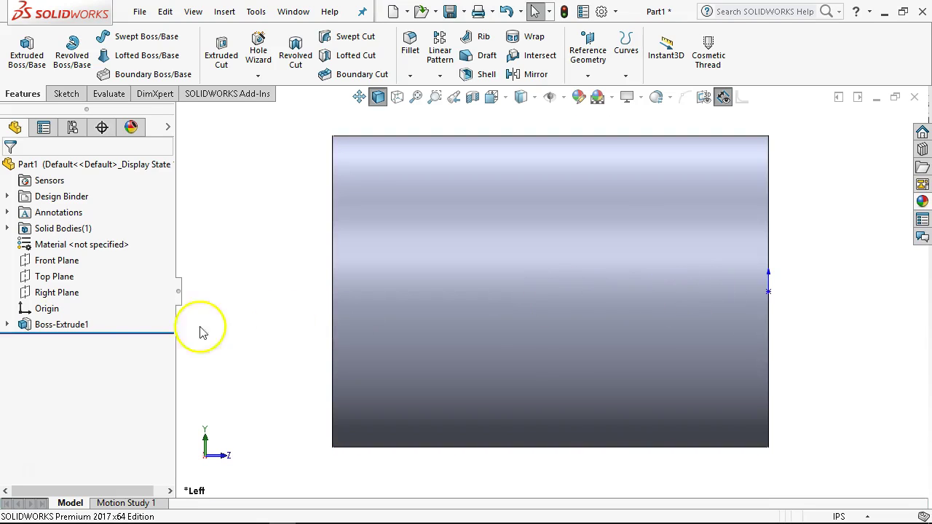
click(57, 291)
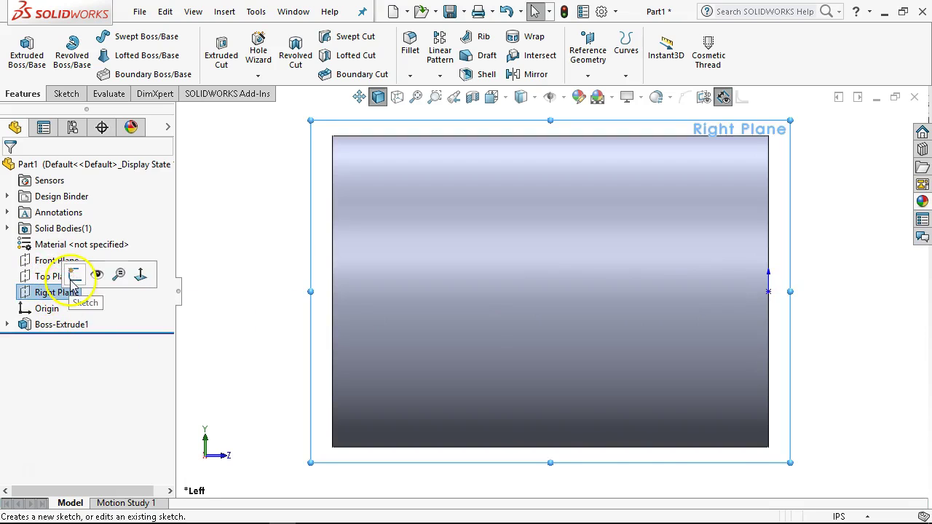
click(73, 272)
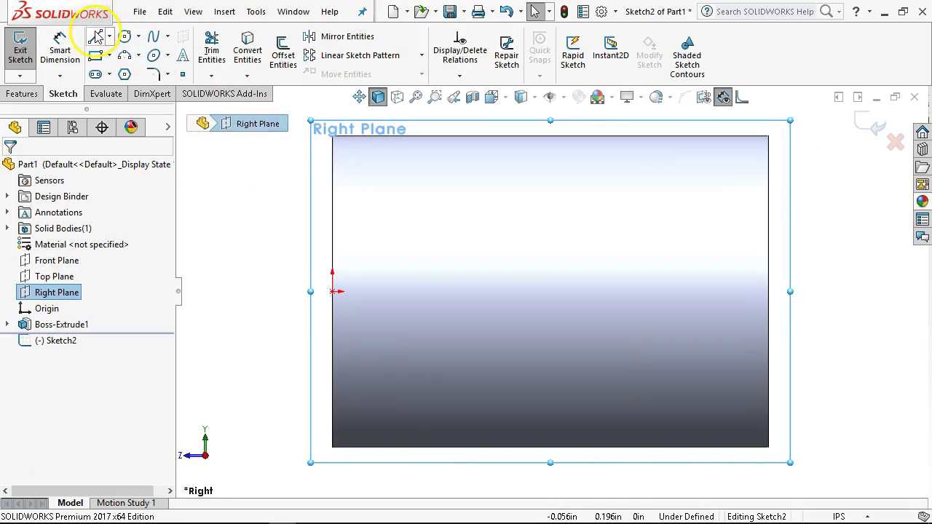
click(94, 36)
click(593, 446)
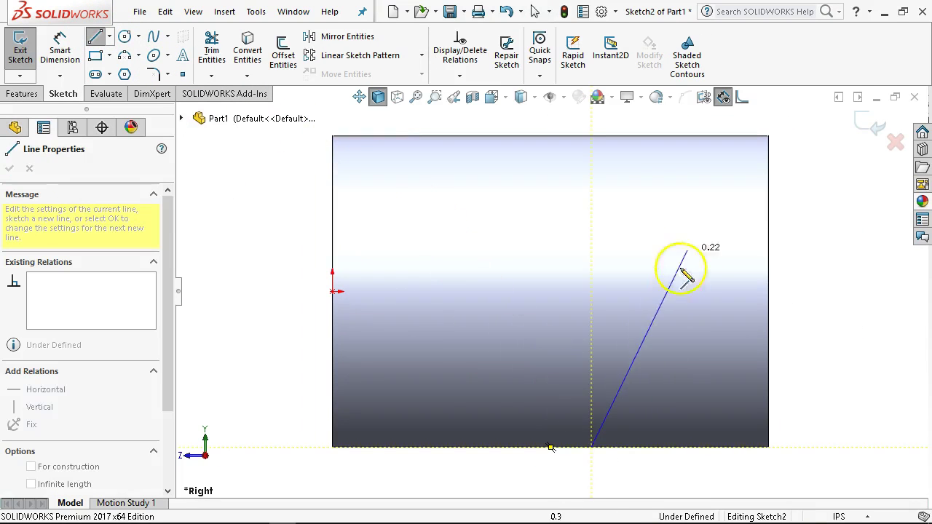
click(738, 231)
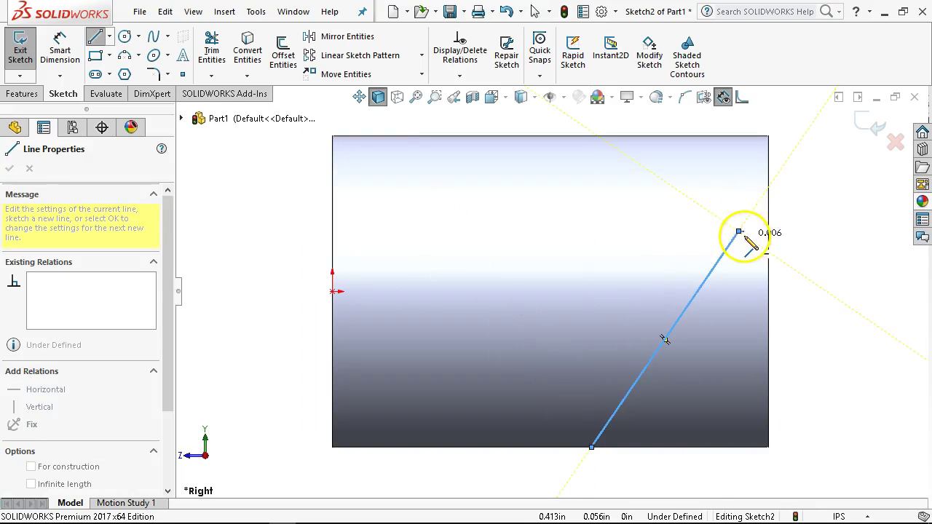
mouse_move(738, 233)
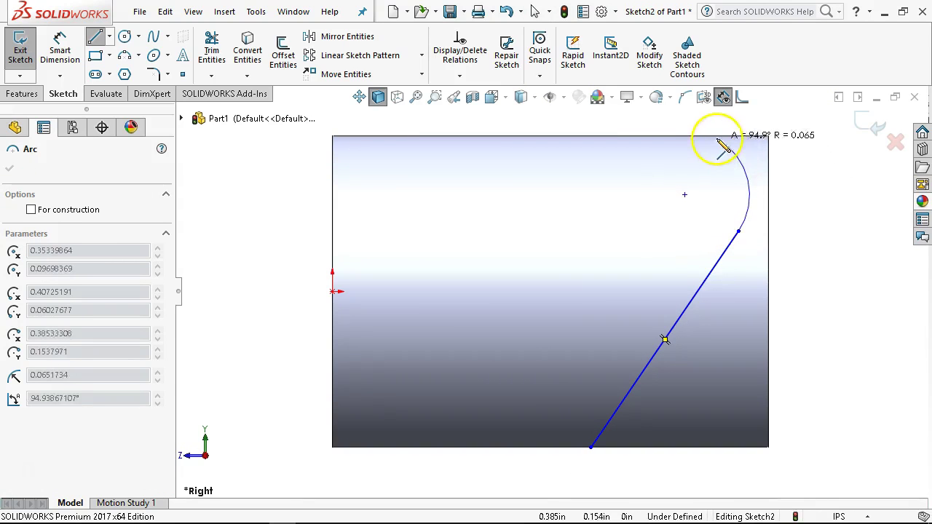
End a tangent arc on the top edge, then inspect the arc and the cylinder face
click(681, 136)
right_click(828, 169)
click(834, 155)
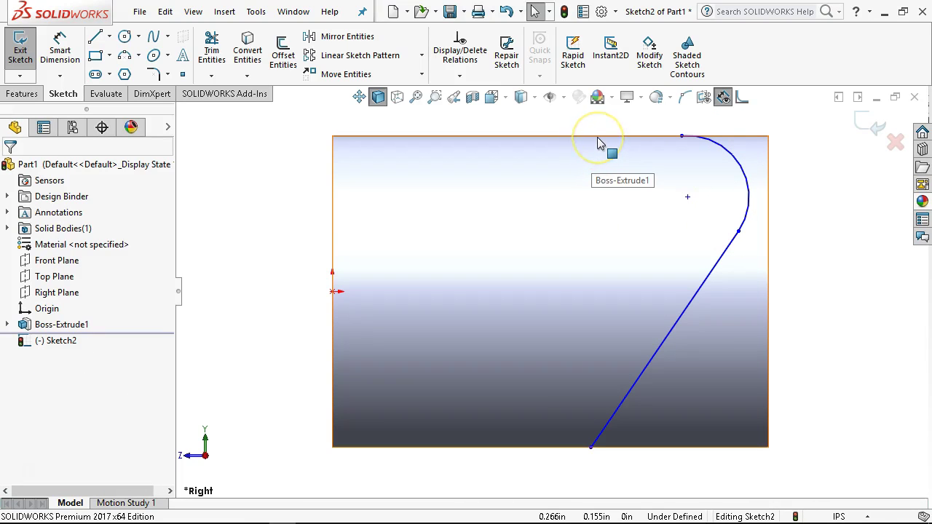
click(717, 145)
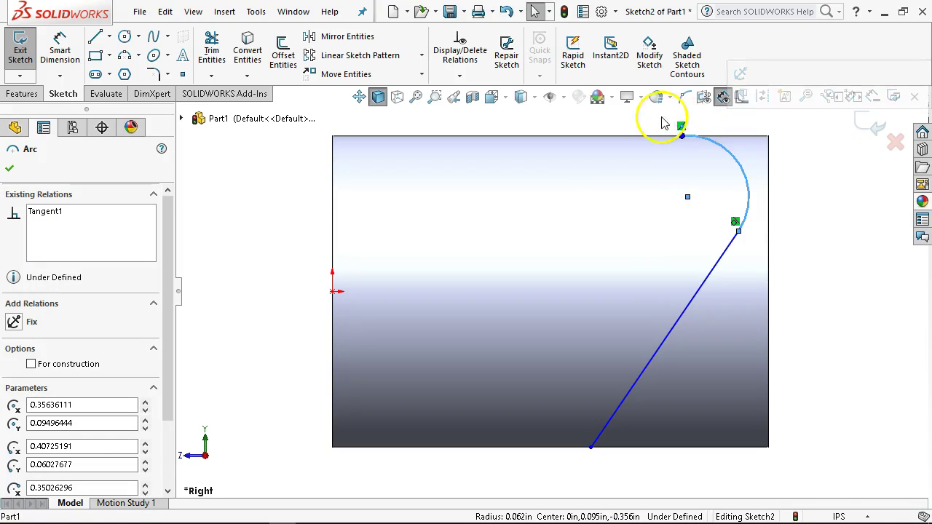
click(671, 121)
click(726, 146)
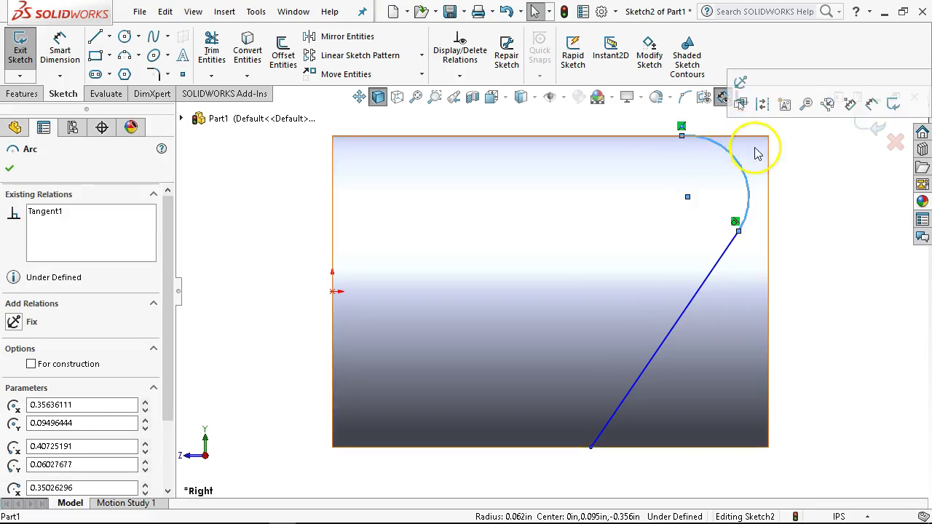
scroll(728, 150, down, 2)
click(686, 139)
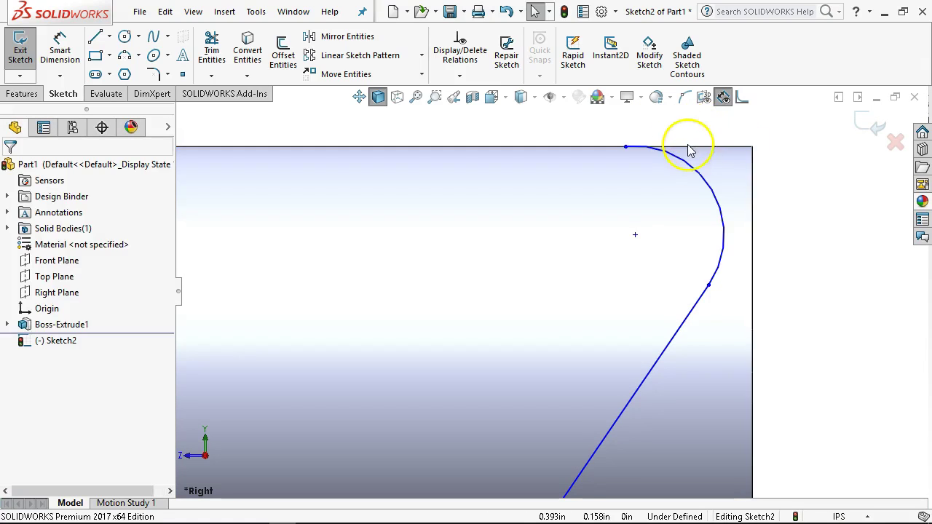
click(691, 155)
click(692, 153)
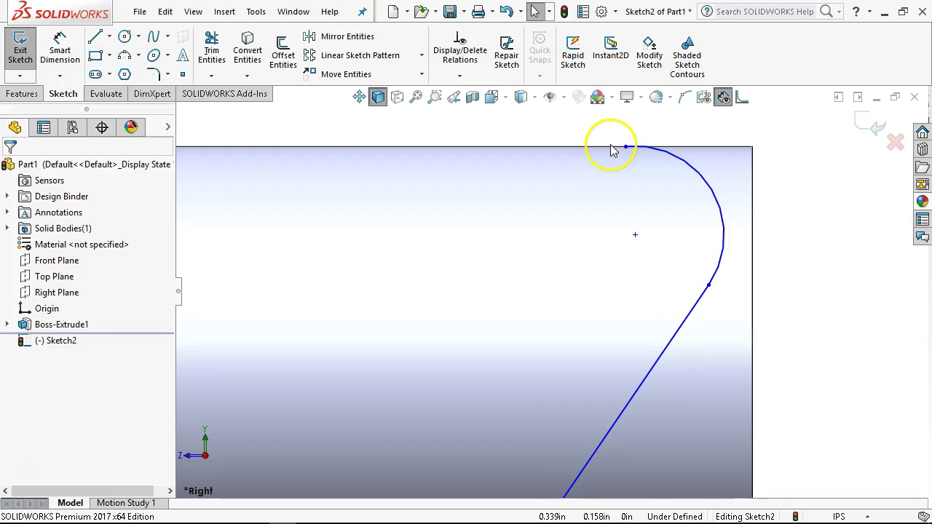
click(611, 151)
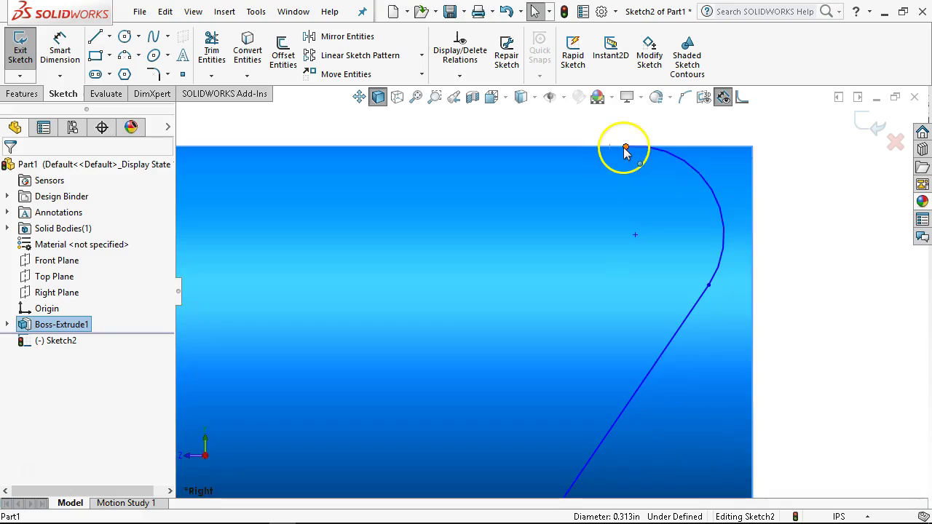
Check the arc-line junction and sloped line, then delete the tangent arc
click(668, 153)
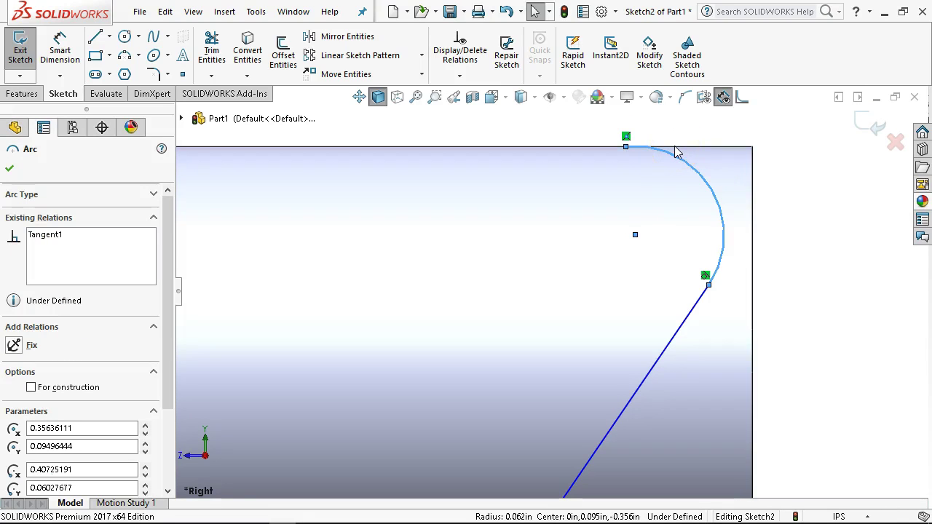
key(f)
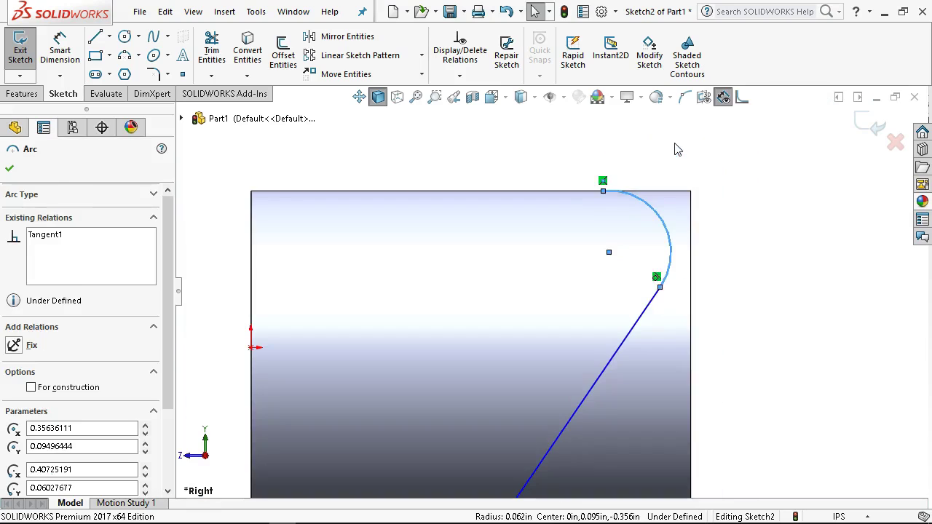
click(692, 210)
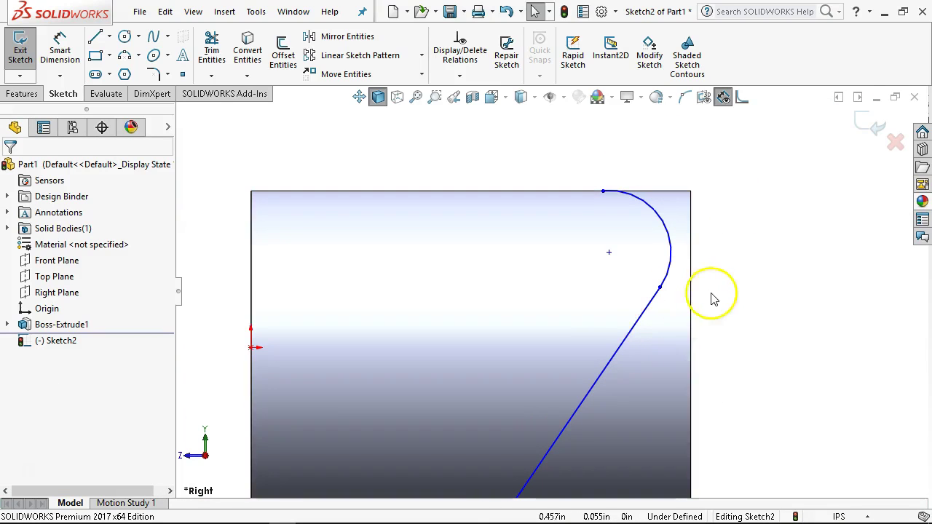
click(648, 274)
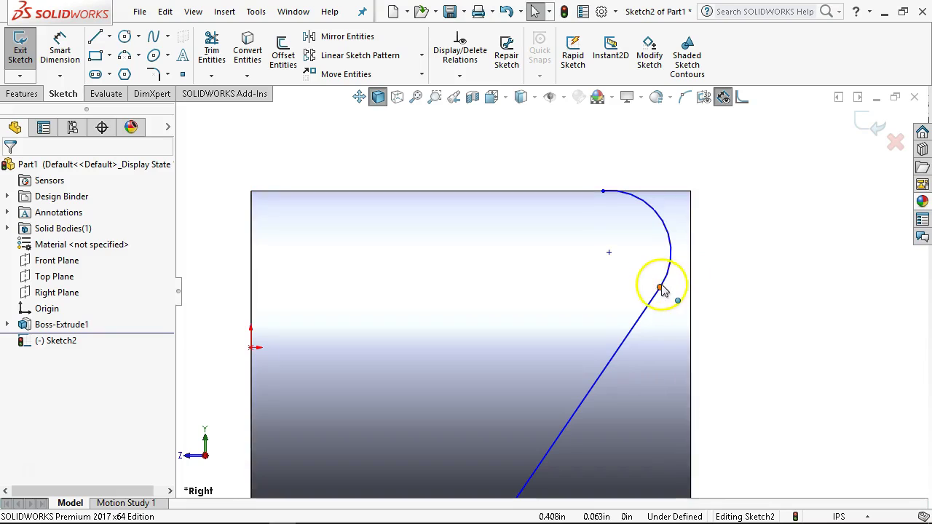
click(652, 310)
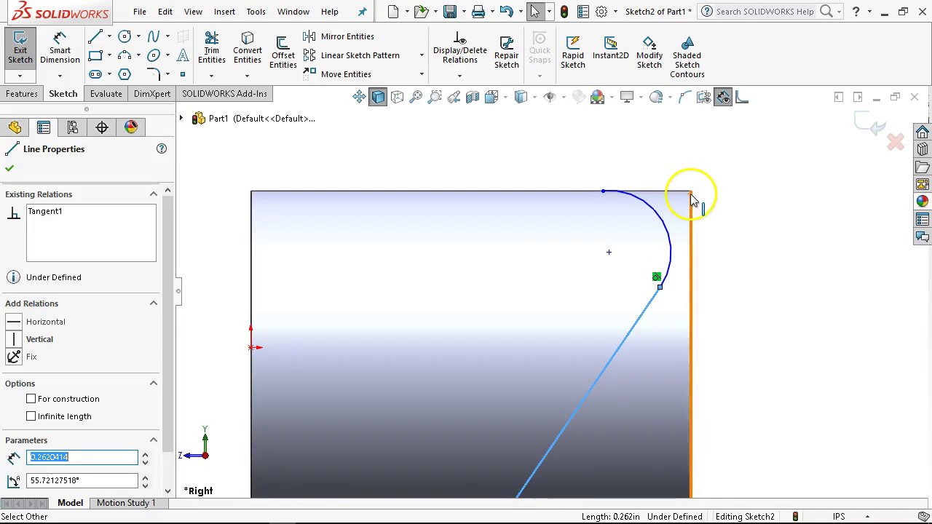
ctrl+click(691, 198)
click(712, 201)
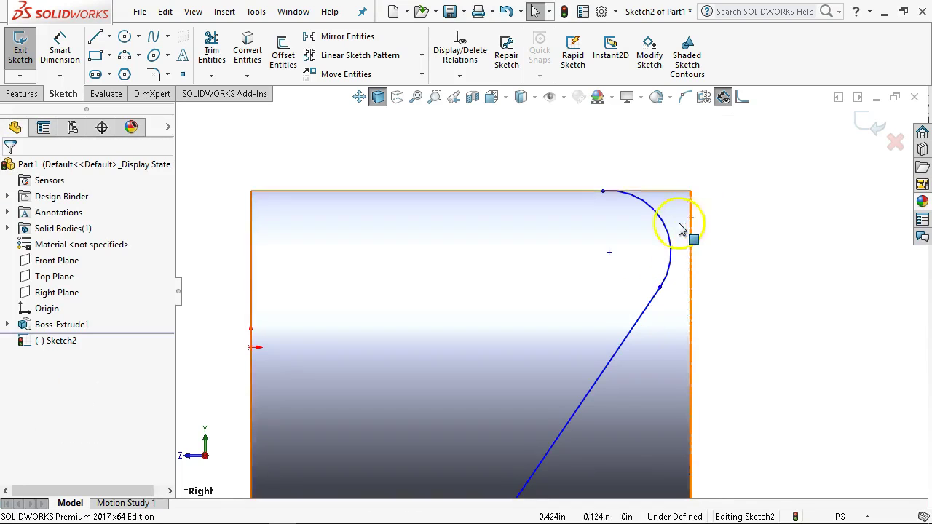
click(670, 266)
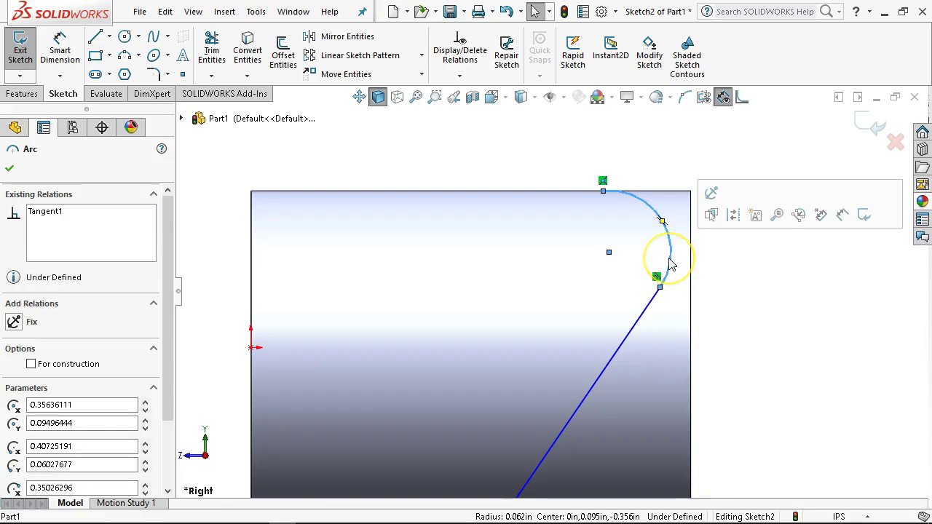
key(Delete)
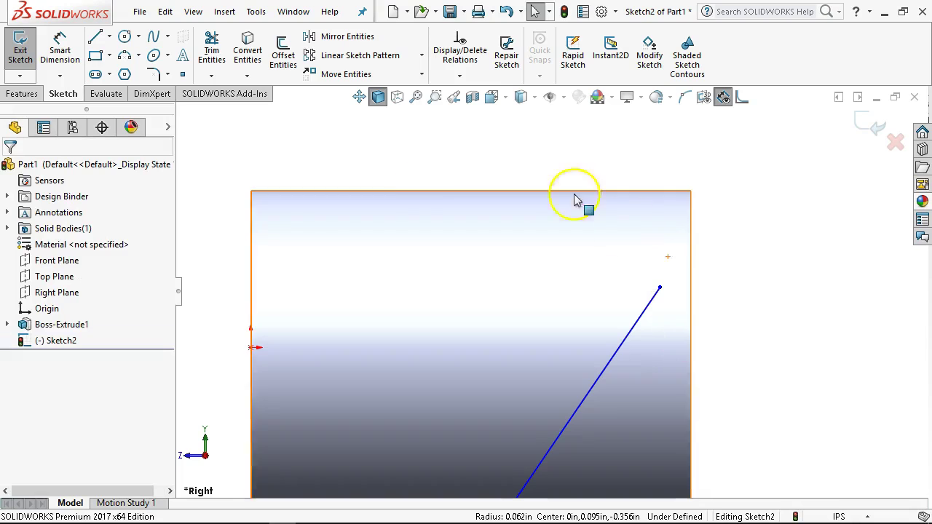
Drag the diagonal line's top endpoint onto the part's upper corner
click(94, 42)
right_click(709, 238)
click(724, 240)
drag(659, 287, 689, 195)
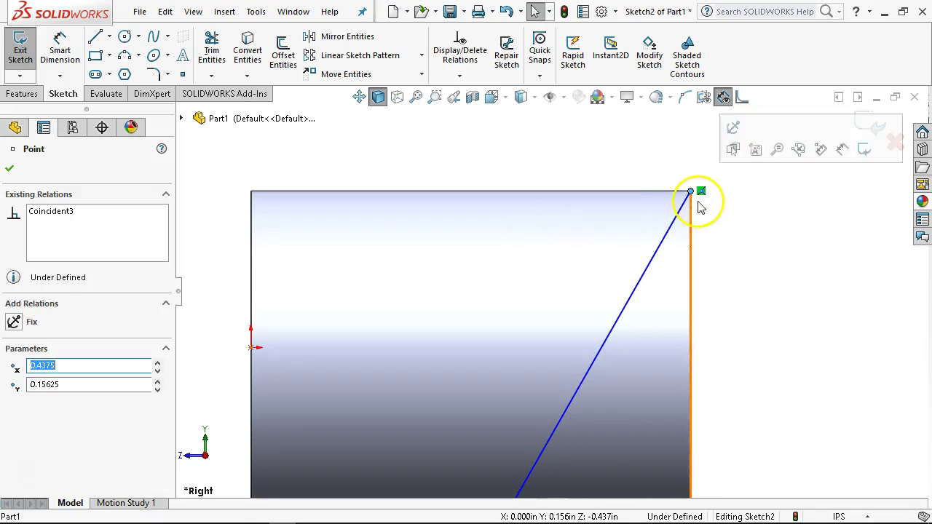
click(801, 250)
click(689, 194)
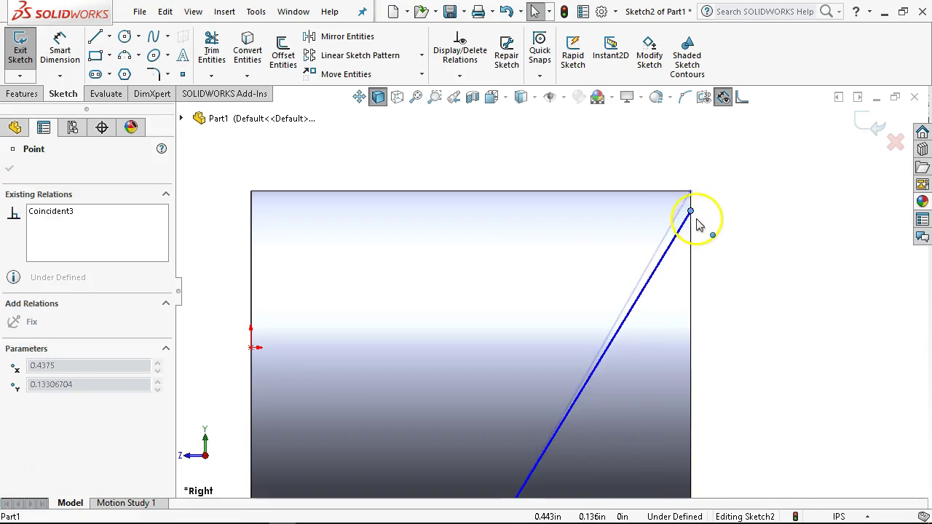
click(752, 274)
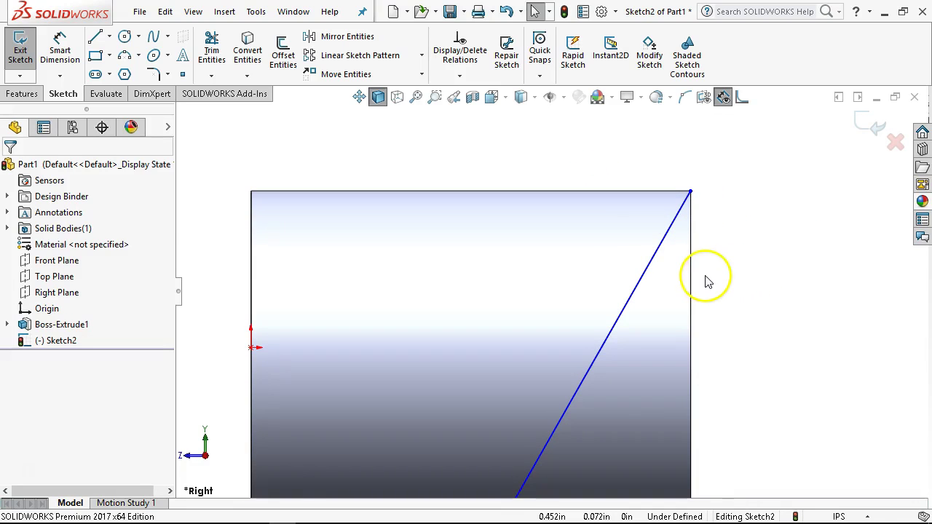
In Left view, zoom to the top-left corner and check the diagonal's top endpoint
key(ctrl+3)
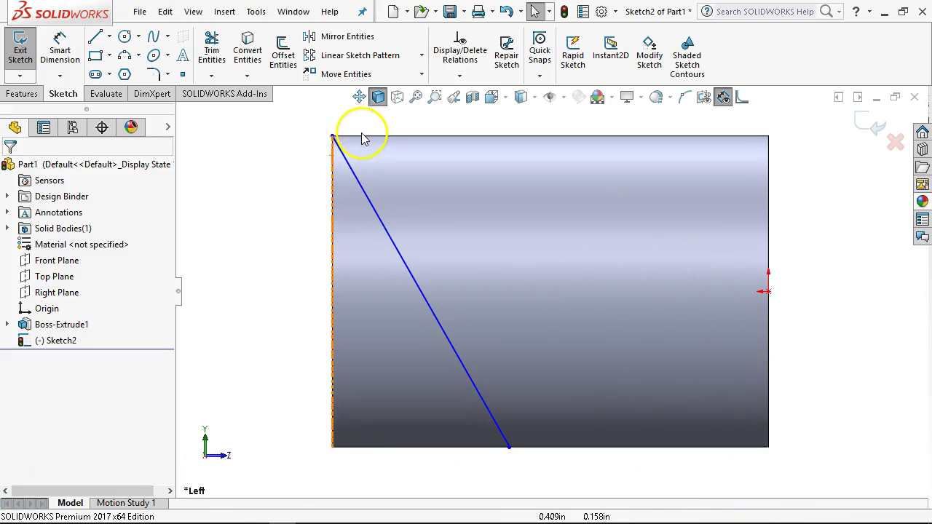
click(377, 97)
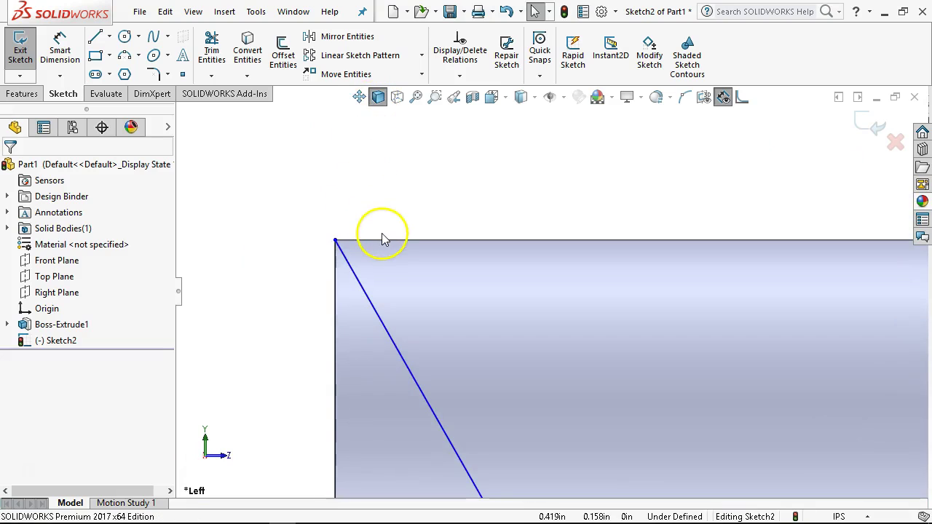
click(383, 242)
click(379, 239)
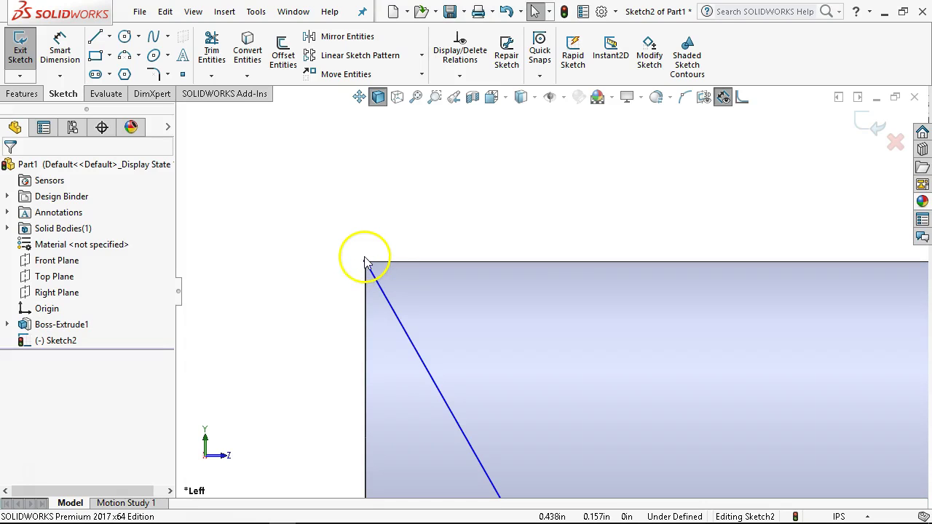
click(365, 262)
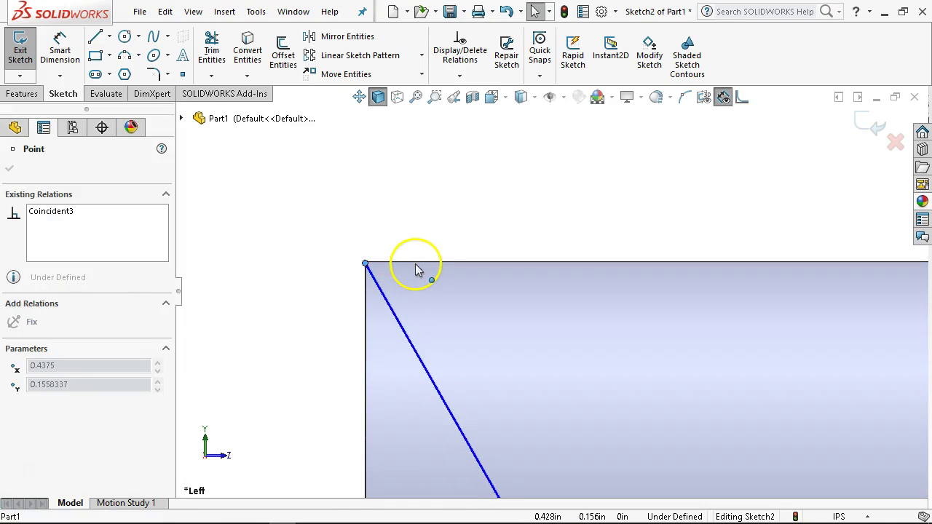
click(396, 246)
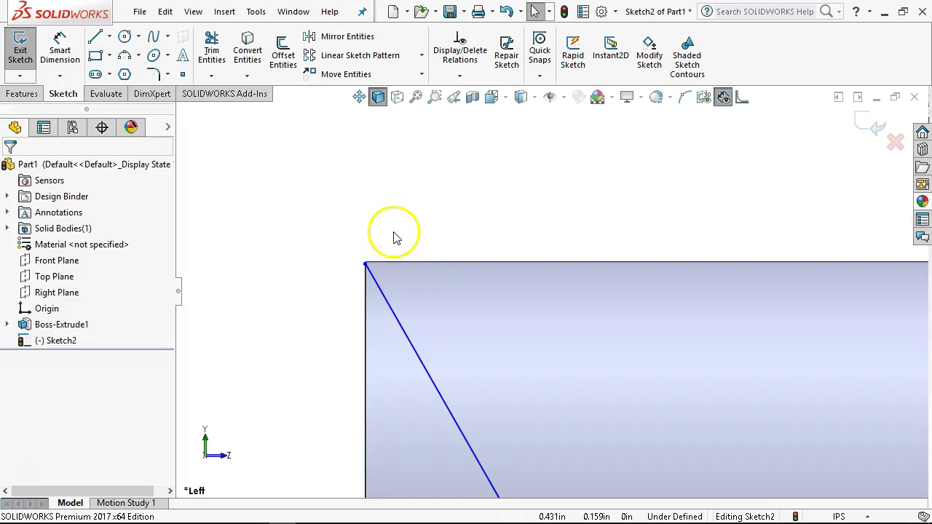
scroll(510, 349, up, 2)
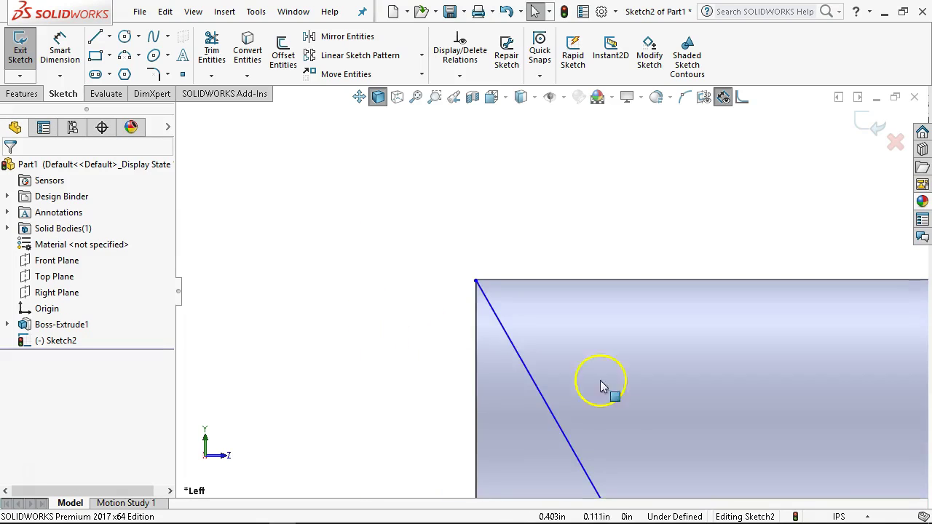
scroll(623, 362, up, 1)
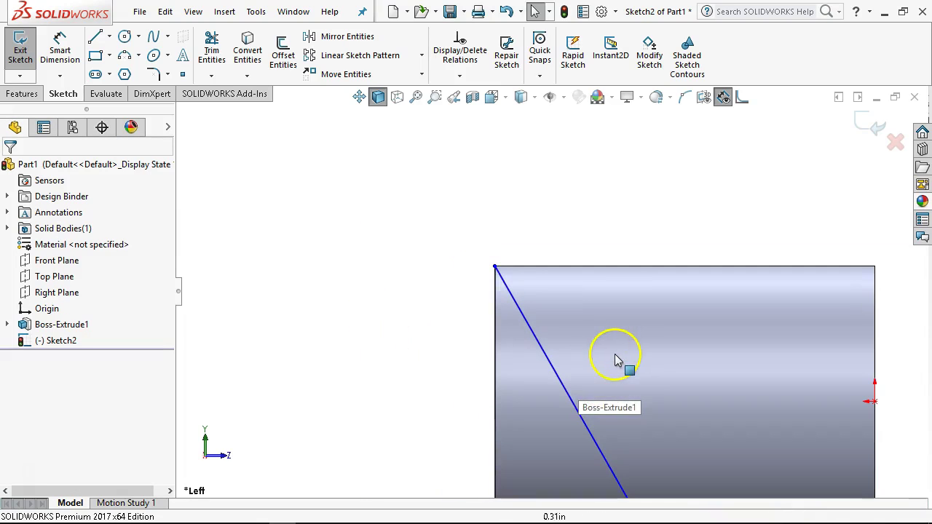
click(95, 36)
Draw a line along the top edge from the top-left to the top-right corner
click(495, 267)
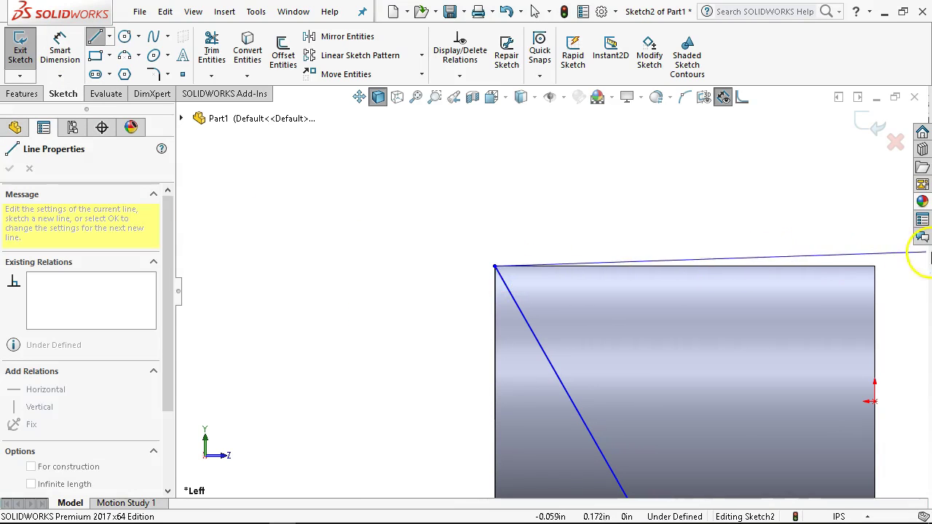
click(876, 268)
right_click(809, 202)
click(801, 202)
scroll(746, 272, up, 2)
middle_drag(746, 271, 634, 374)
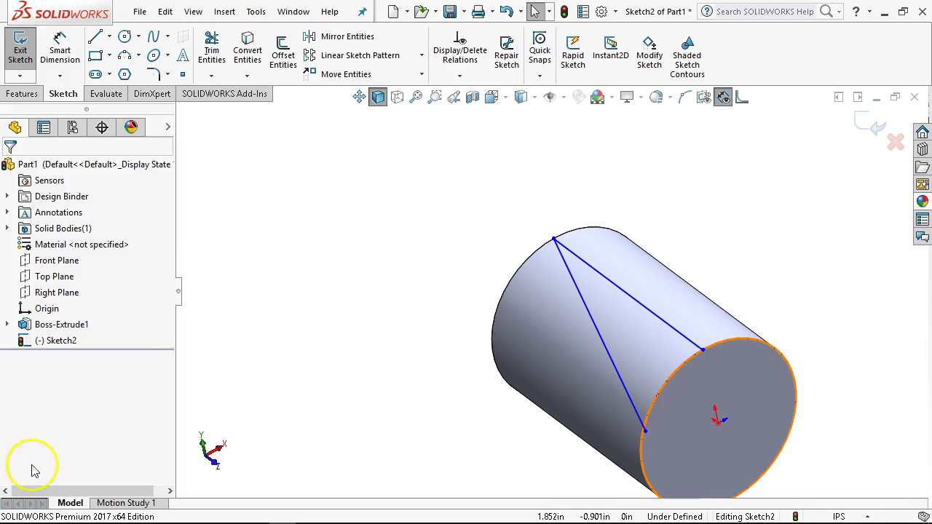
mouse_move(400, 337)
middle_down()
mouse_move(408, 303)
mouse_move(459, 350)
mouse_move(745, 442)
middle_up()
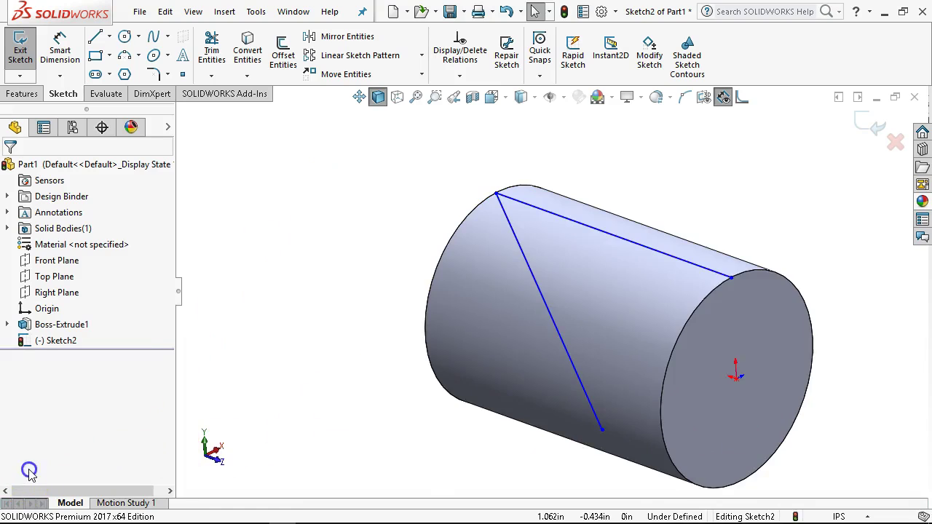
In Left view, drag the line endpoints onto the top edge and top-right corner
key(ctrl+4)
click(331, 165)
drag(332, 166, 332, 136)
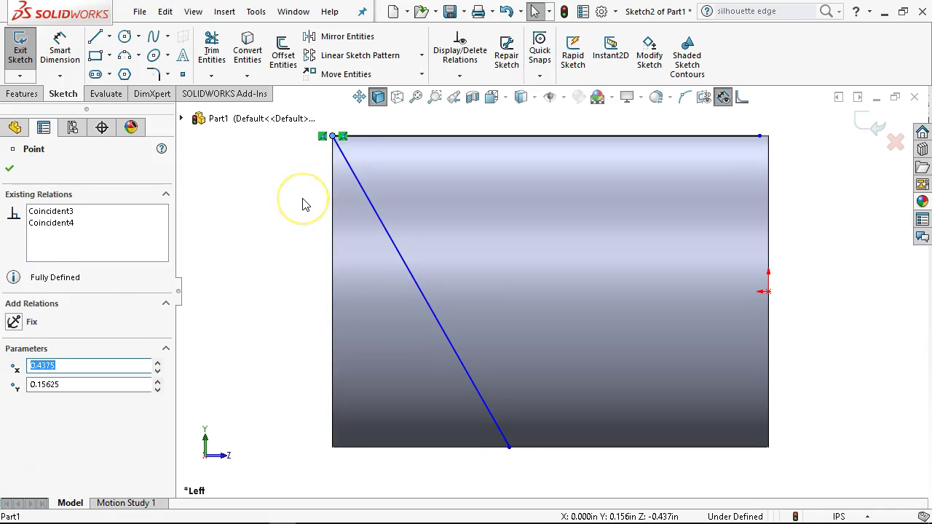
click(304, 204)
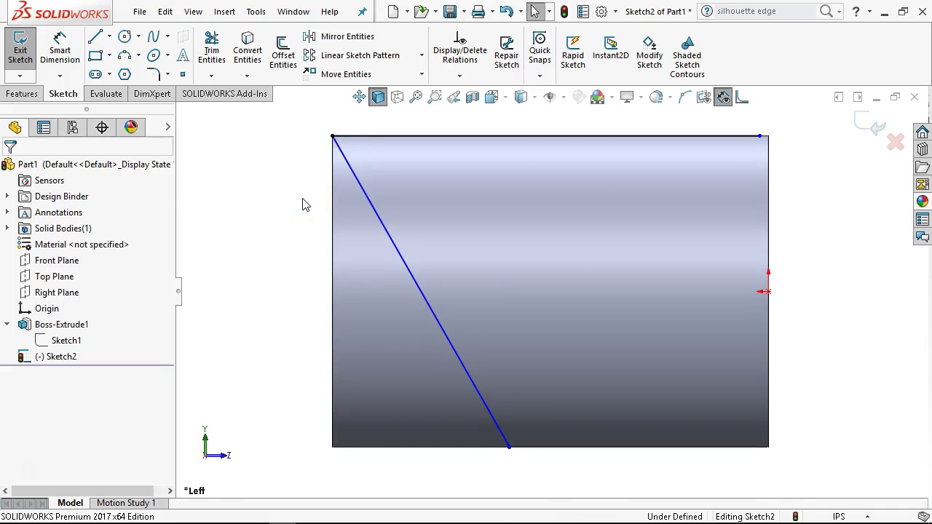
click(757, 138)
drag(768, 136, 768, 136)
key(Escape)
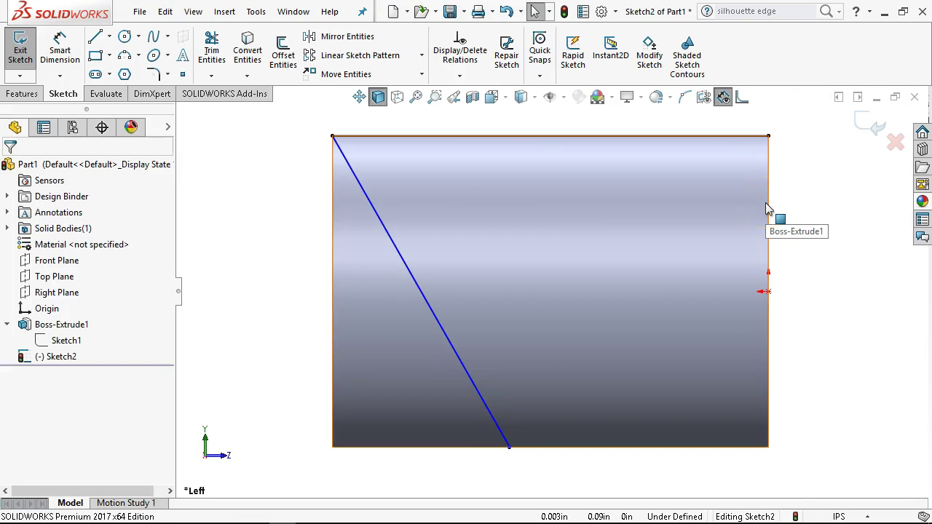
click(675, 284)
click(685, 266)
click(537, 300)
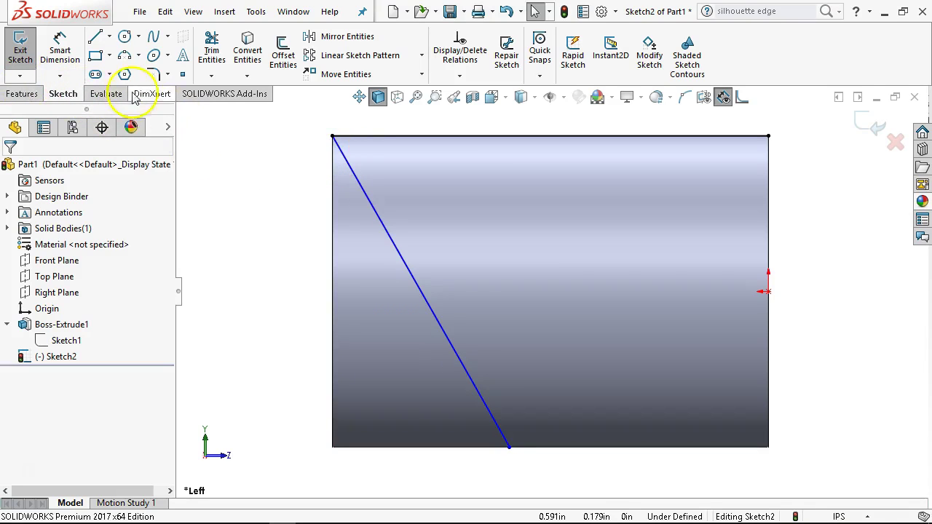
Dimension the angle between the left edge and the diagonal line to 30°
click(60, 52)
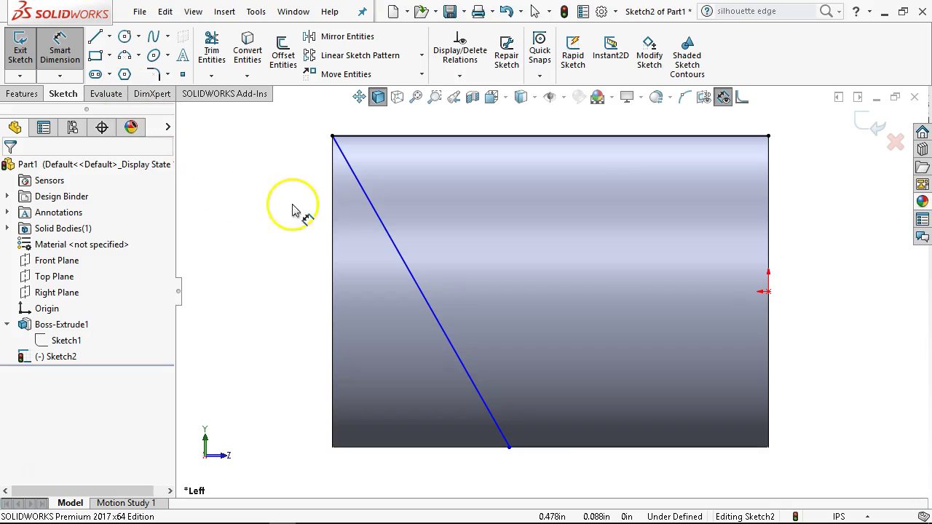
click(332, 214)
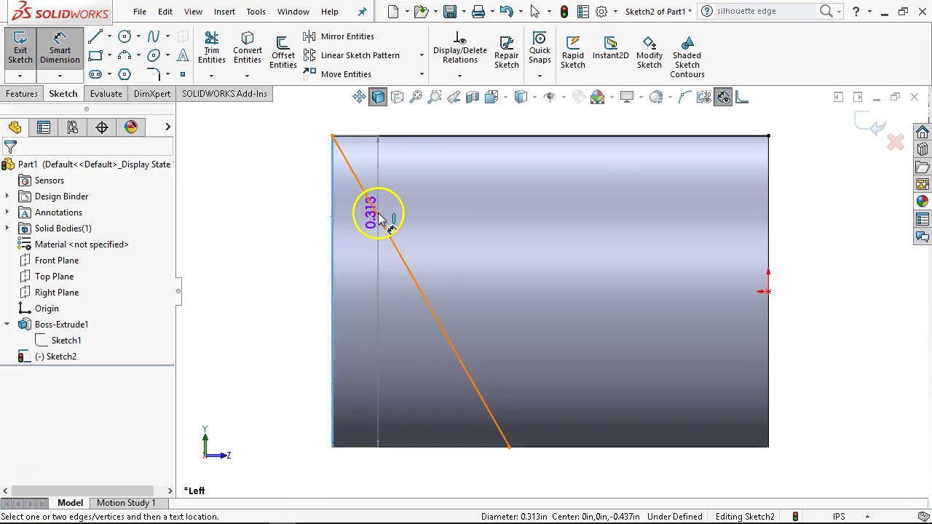
click(378, 217)
click(394, 467)
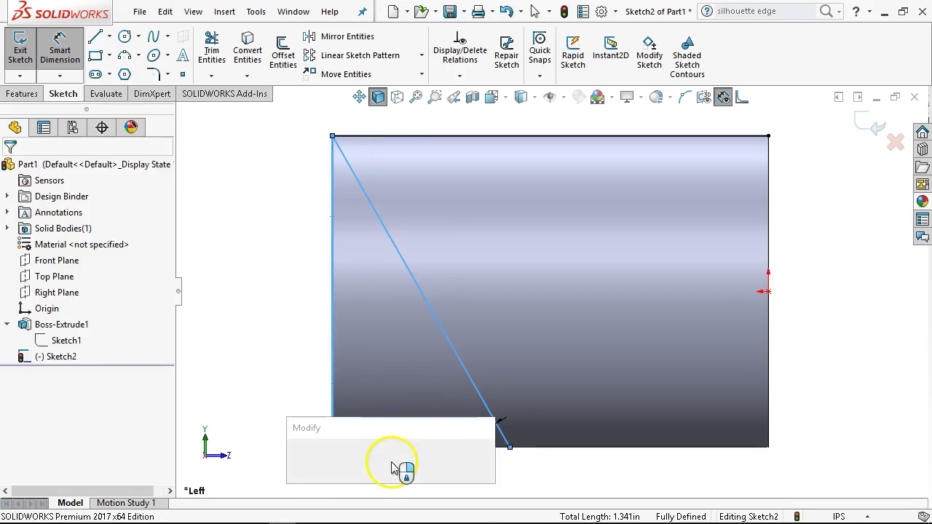
text(3)
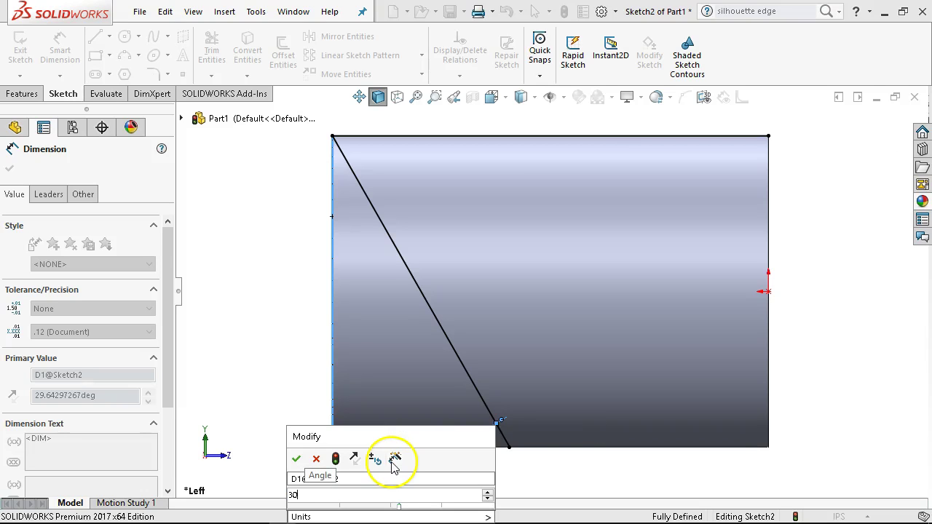
text(0)
click(297, 458)
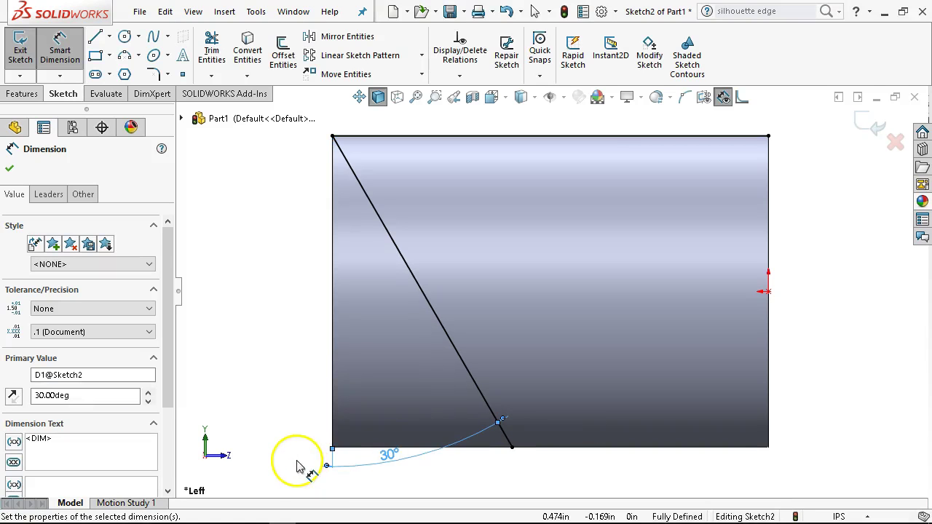
Fillet the top-left sketch corner at 0.062 in and move the R0.062 label above it
click(153, 75)
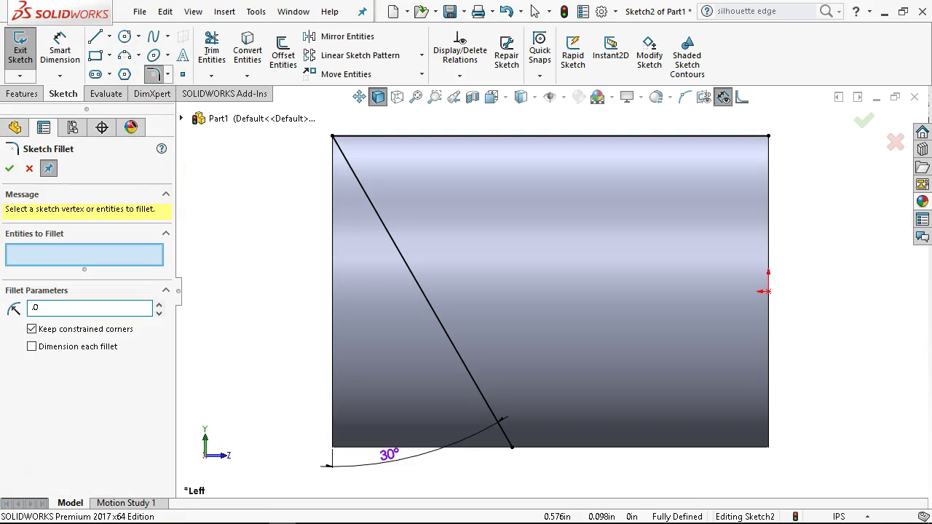
click(72, 254)
click(333, 137)
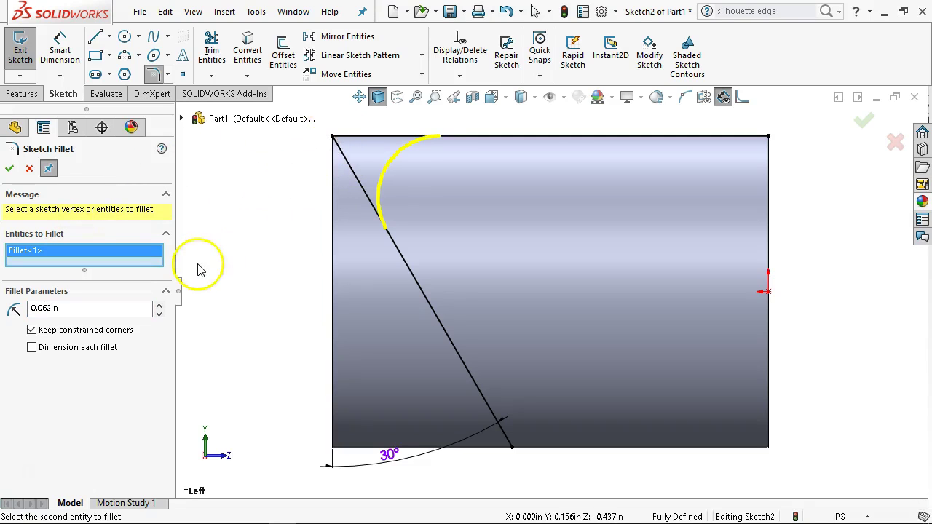
click(9, 170)
key(shift+z)
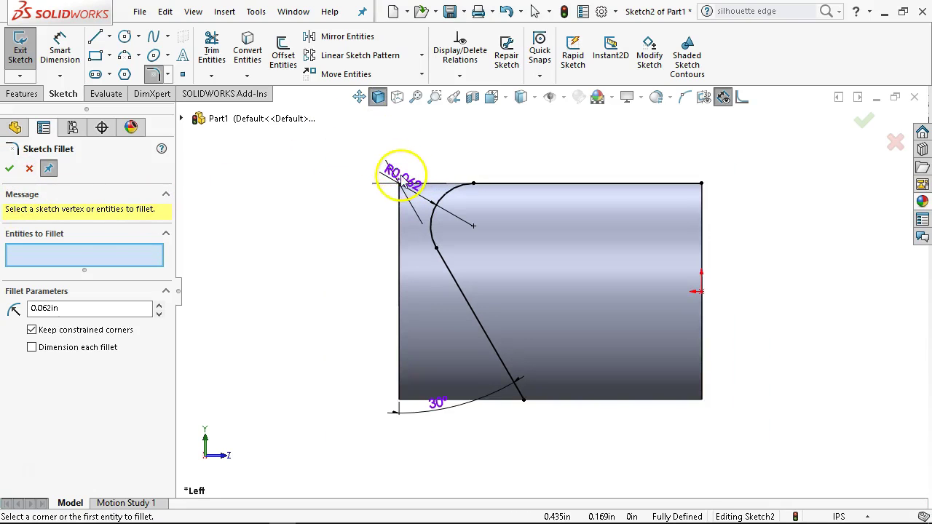
click(29, 168)
drag(391, 171, 392, 150)
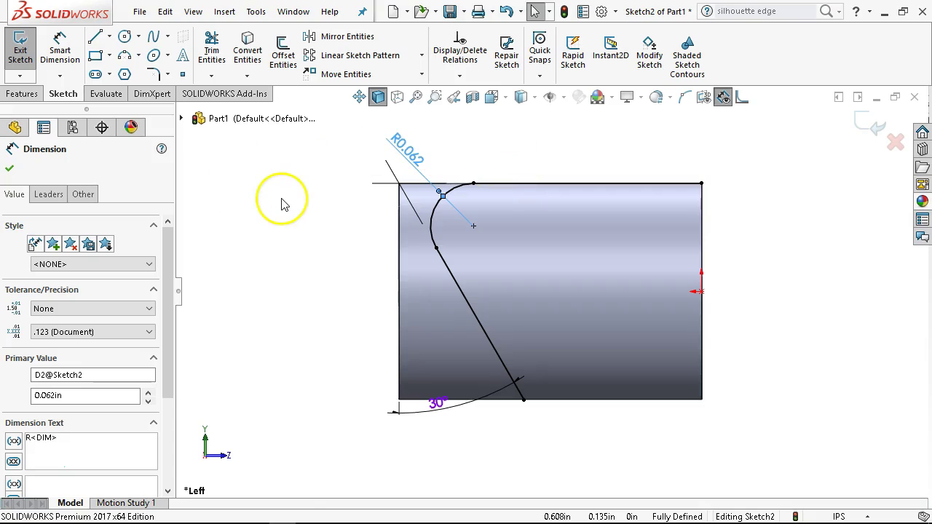
Create Cut-Extrude1 through all in both directions with the side flipped, leaving a 30° tapered end
click(22, 95)
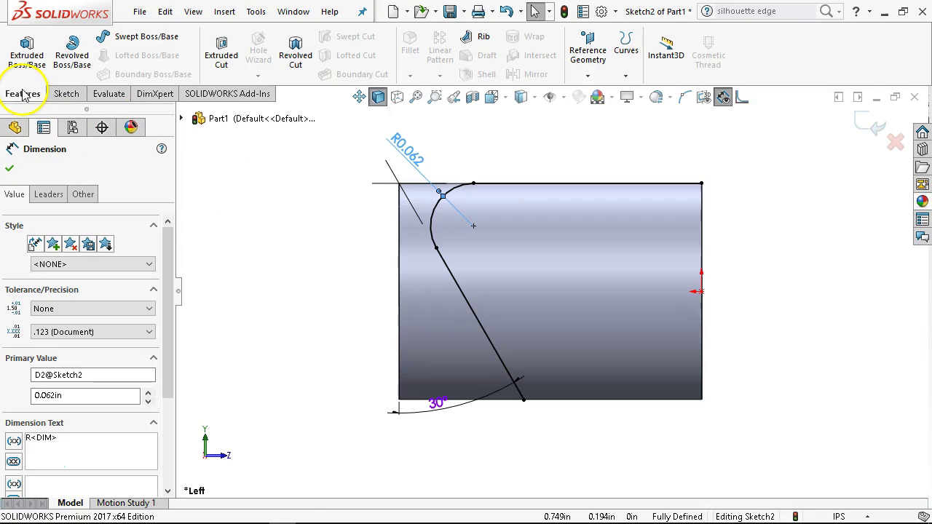
click(222, 50)
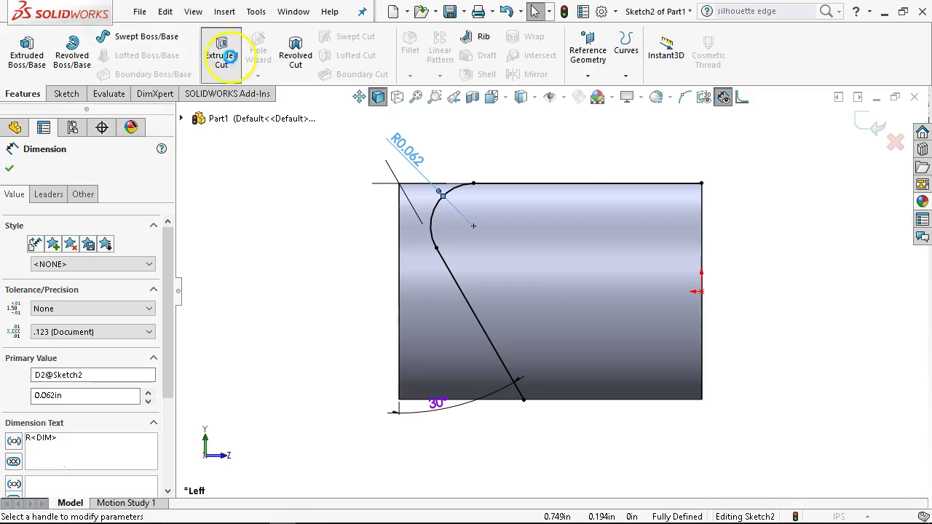
click(64, 255)
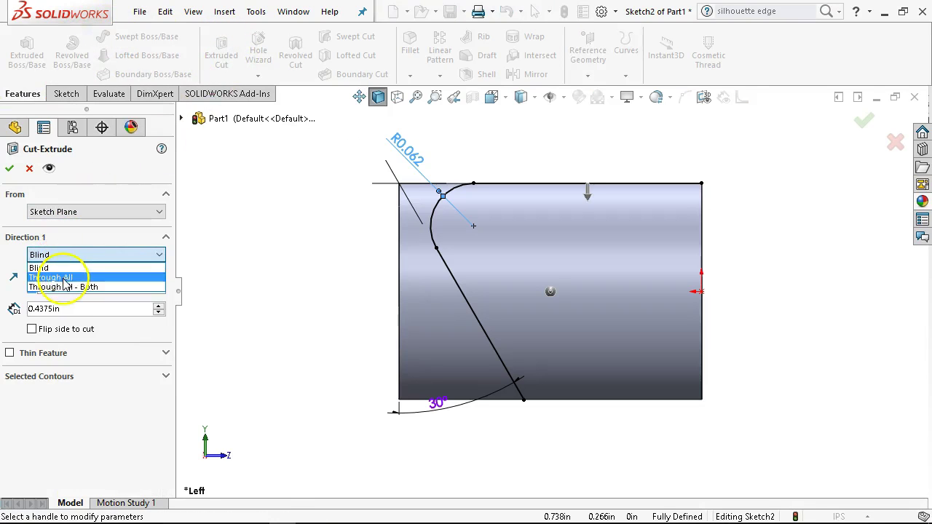
click(73, 286)
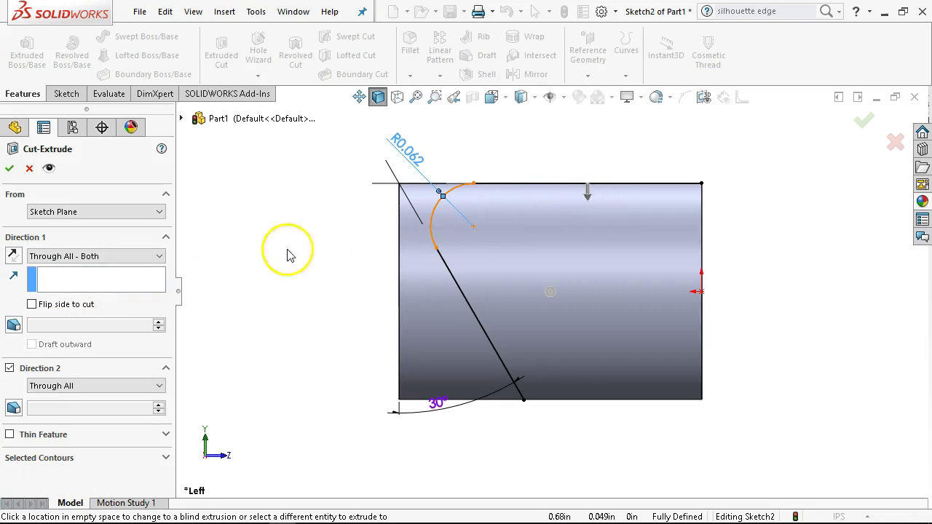
click(32, 305)
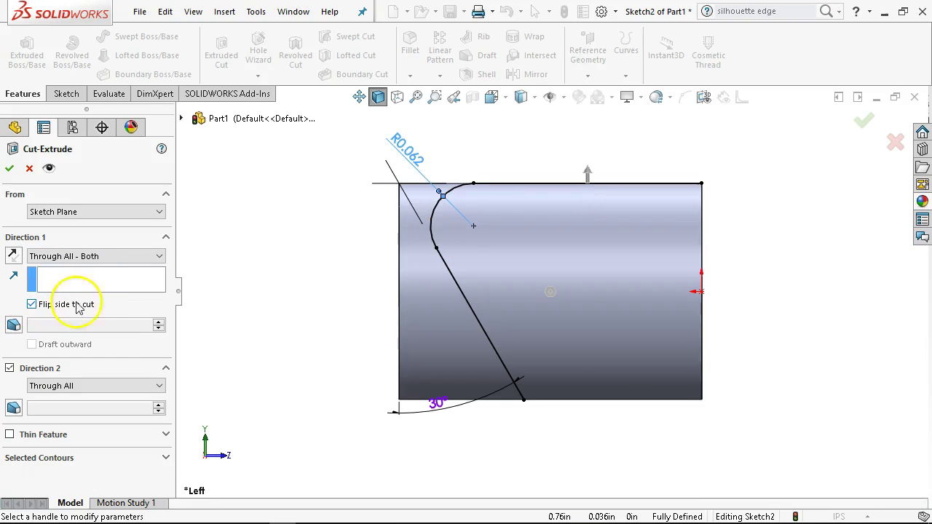
click(587, 175)
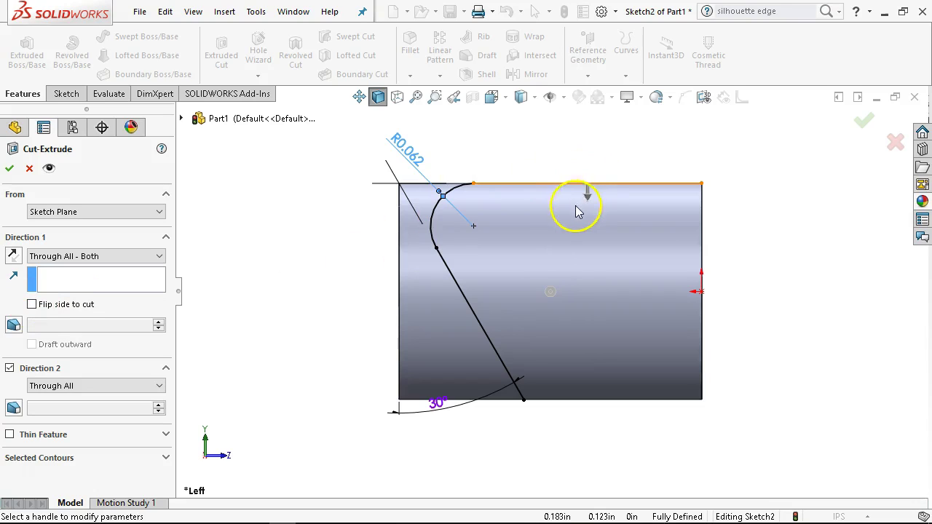
click(587, 195)
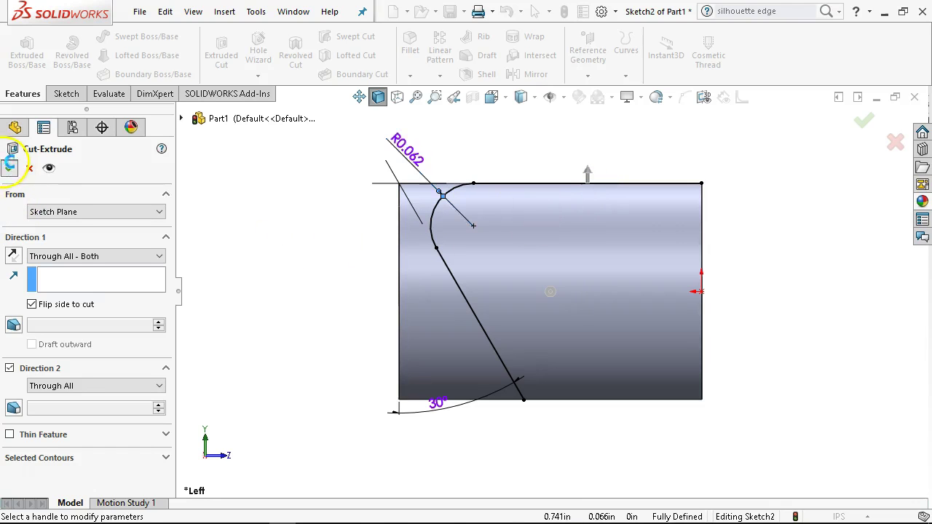
click(10, 166)
middle_drag(401, 166, 360, 248)
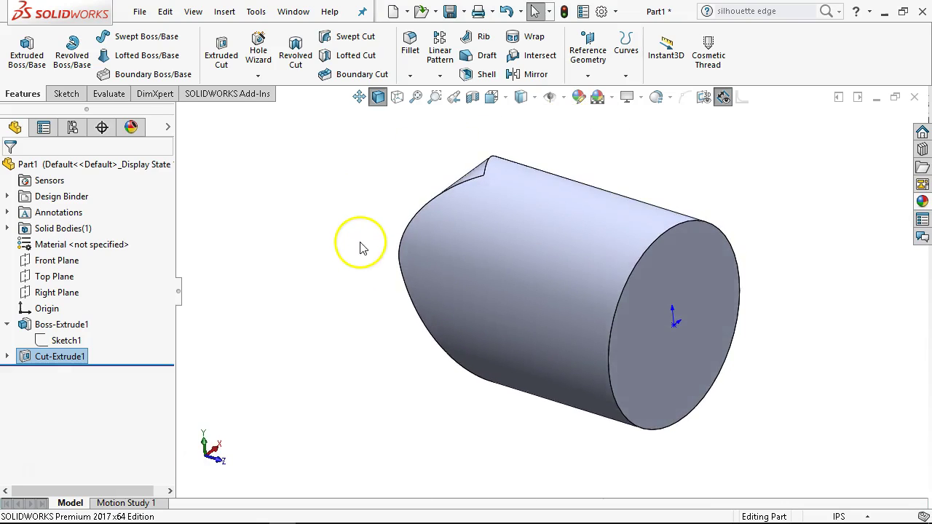
click(647, 244)
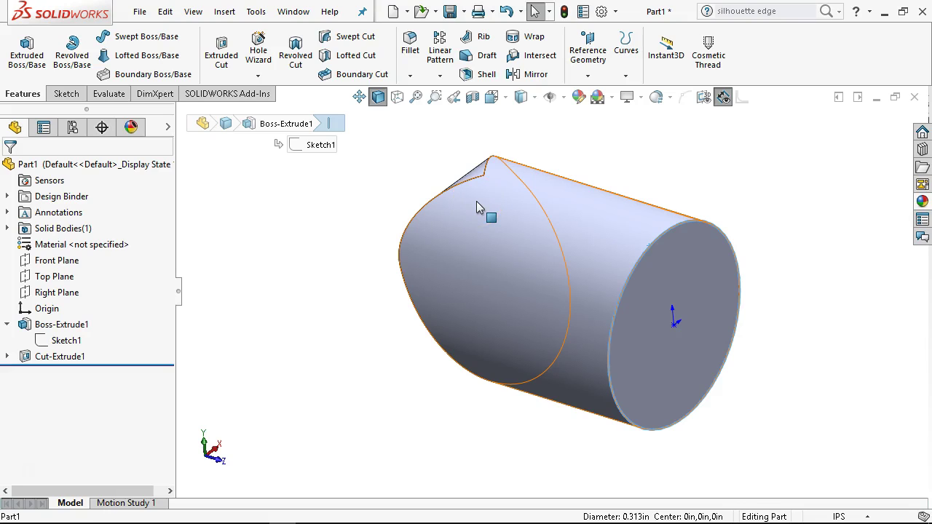
Add Chamfer1, a 0.062 in distance, 45° chamfer on the cylinder's circular end edge
click(410, 76)
click(428, 110)
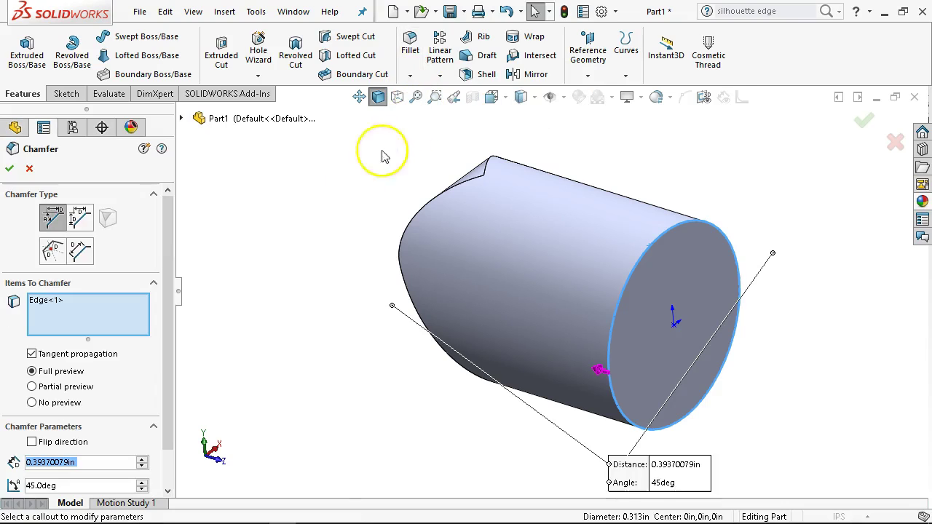
drag(171, 298, 173, 342)
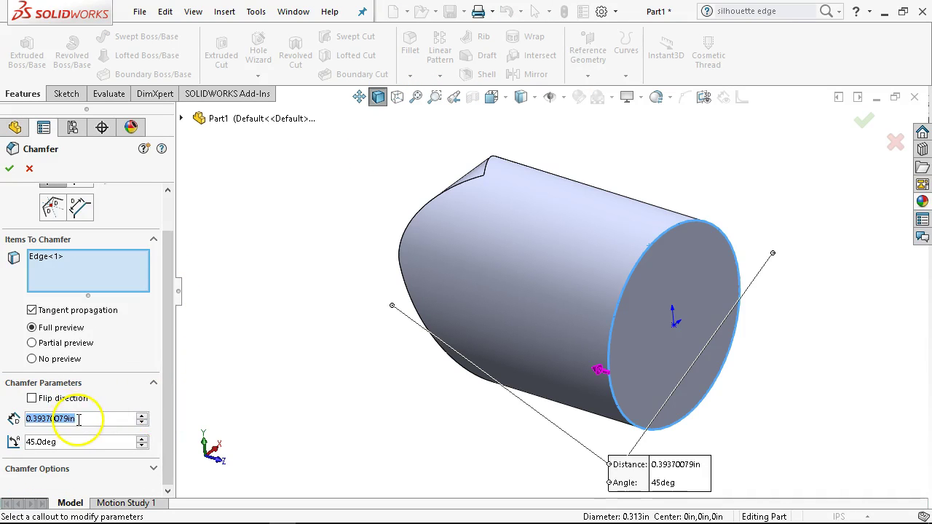
text(062)
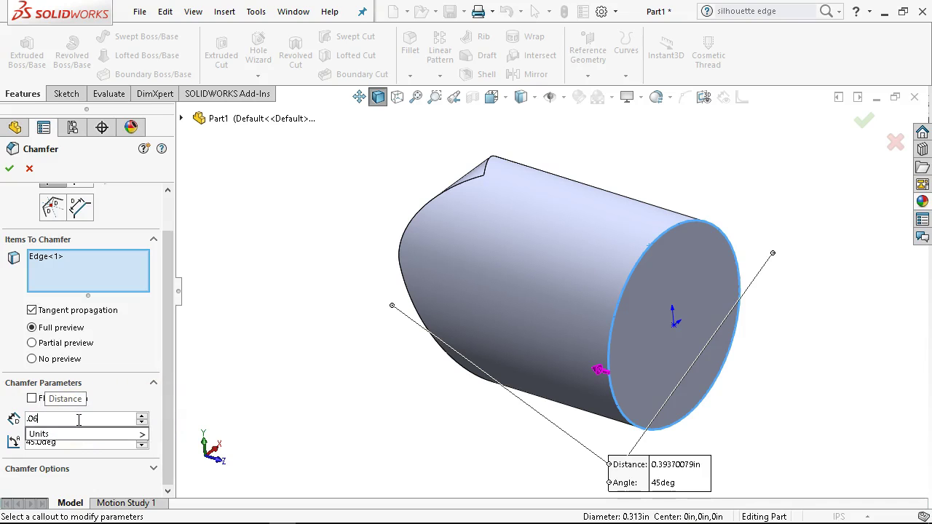
key(Return)
click(10, 168)
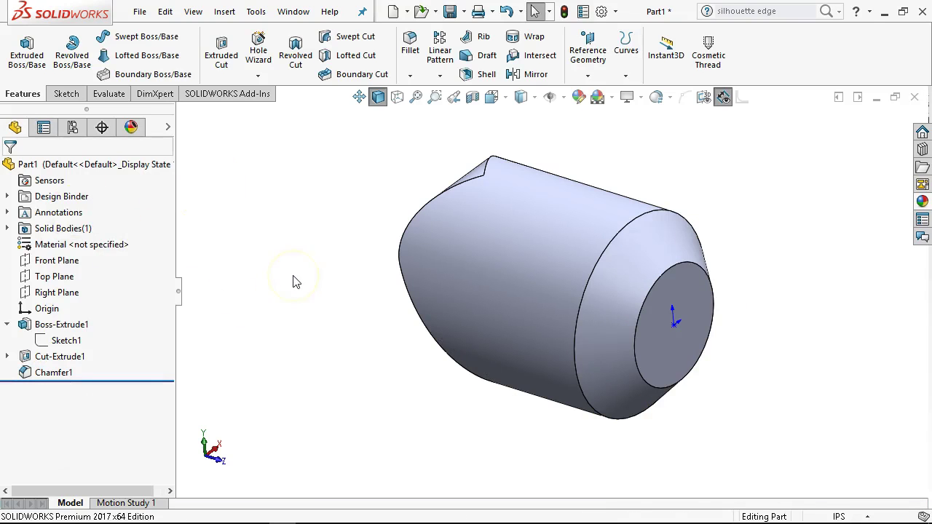
key(ctrl+s)
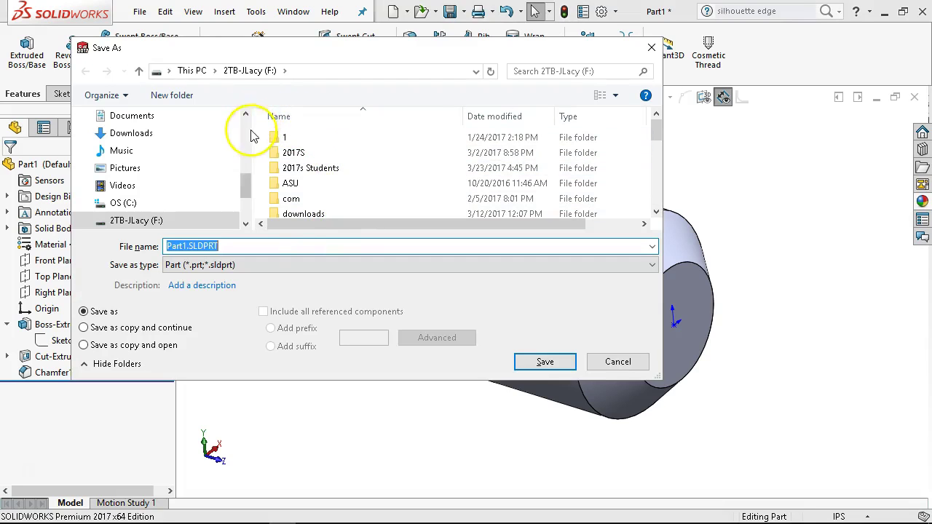
Save the part as '10 Clamp Plug' in Google Drive > Spring2017 > Tool Vise, then close it
drag(245, 188, 248, 135)
click(120, 134)
double_click(310, 154)
scroll(327, 175, down, 3)
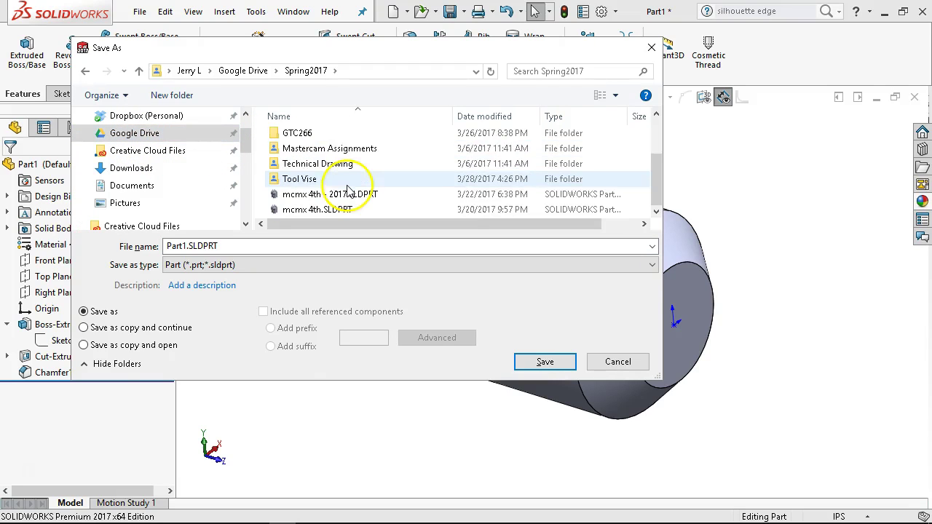
double_click(297, 182)
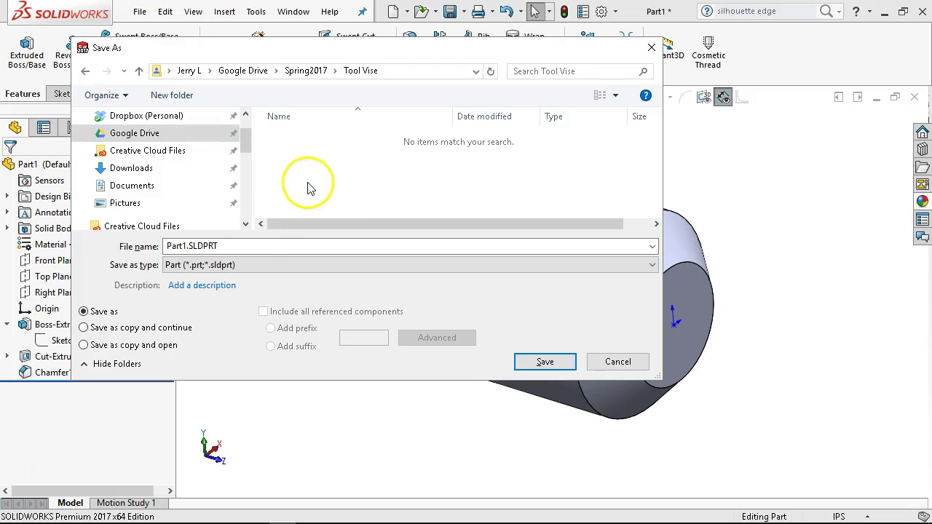
double_click(240, 245)
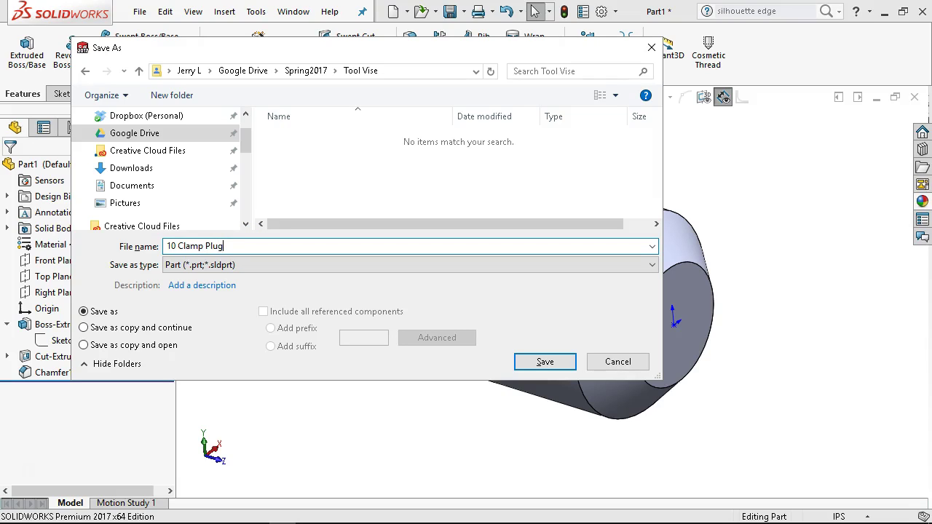
click(546, 363)
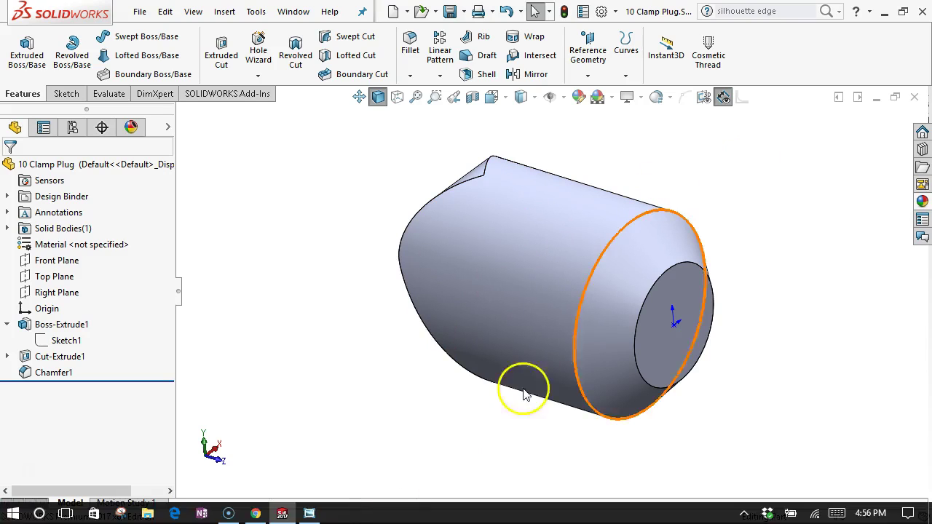
click(915, 95)
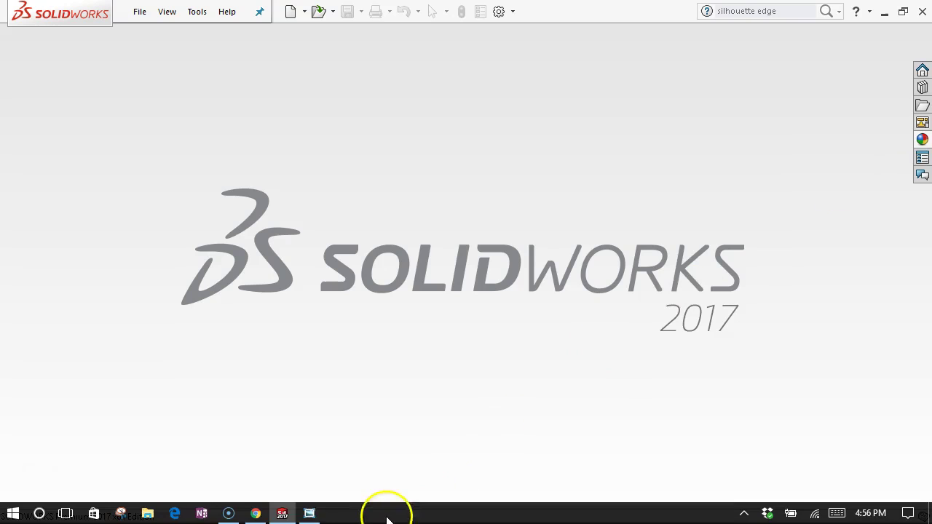
click(309, 513)
drag(603, 358, 500, 272)
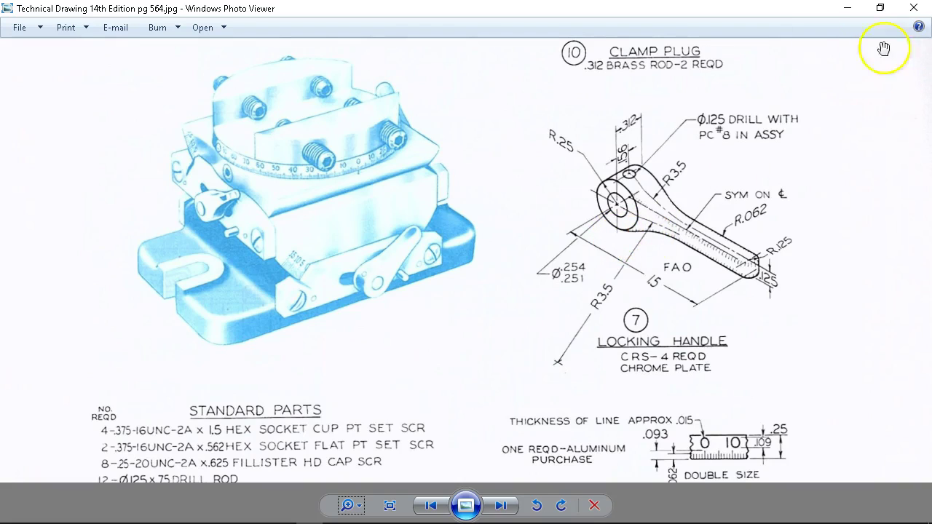
click(847, 8)
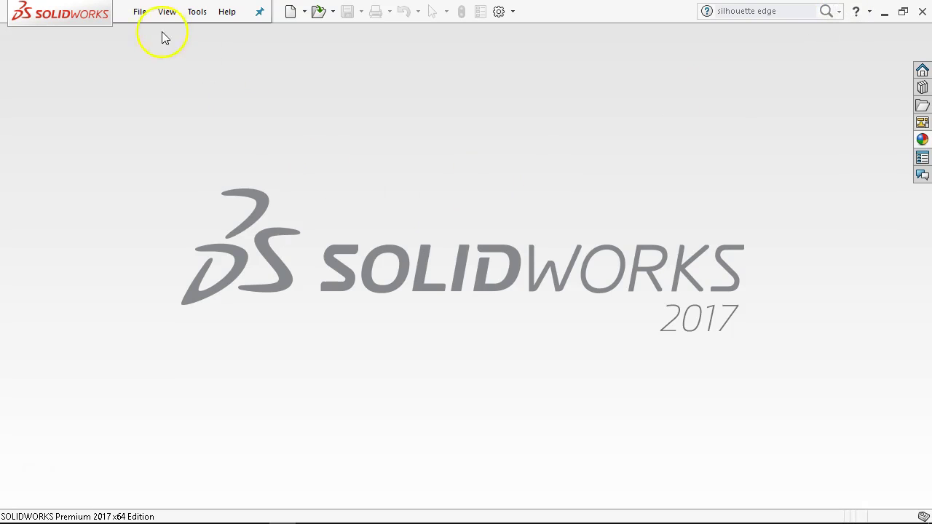
Create a new part from the Part Inch template
click(139, 13)
click(158, 35)
click(219, 102)
double_click(218, 102)
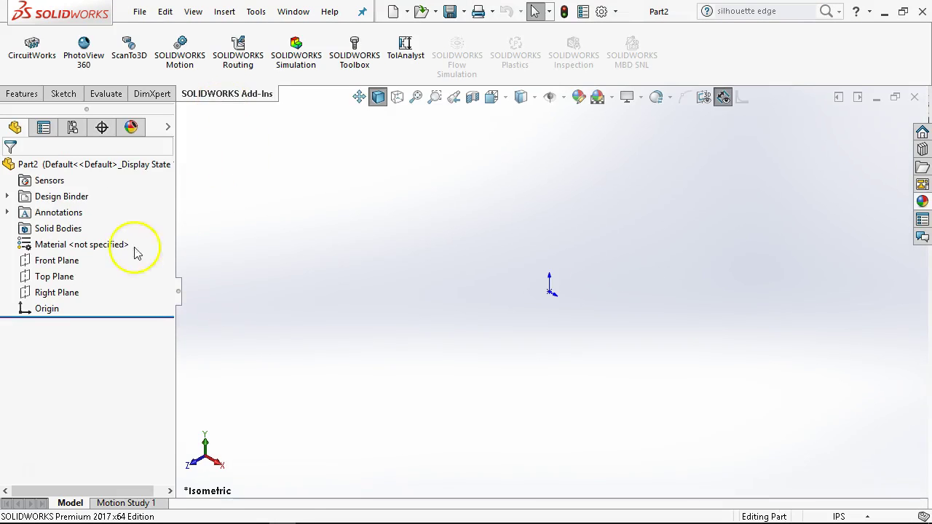
Sketch two concentric circles at the origin on the Front Plane
click(62, 262)
click(74, 238)
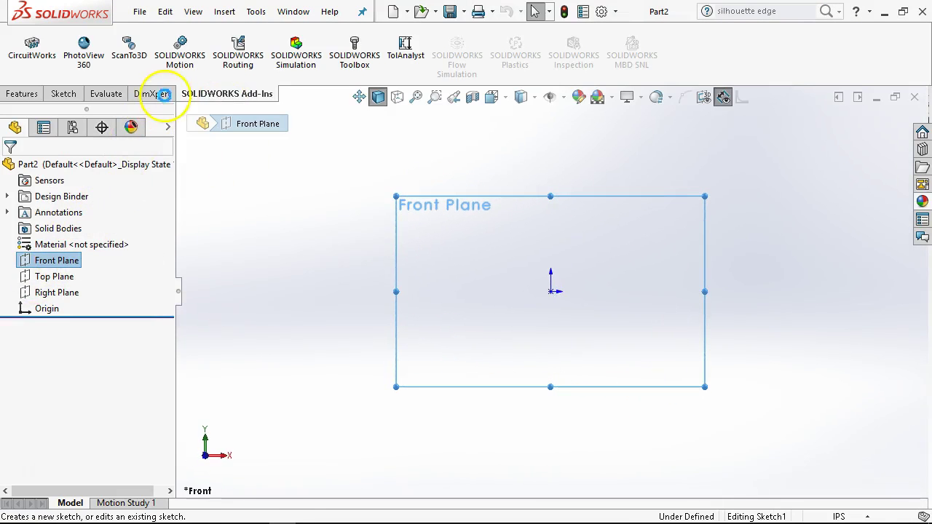
click(126, 37)
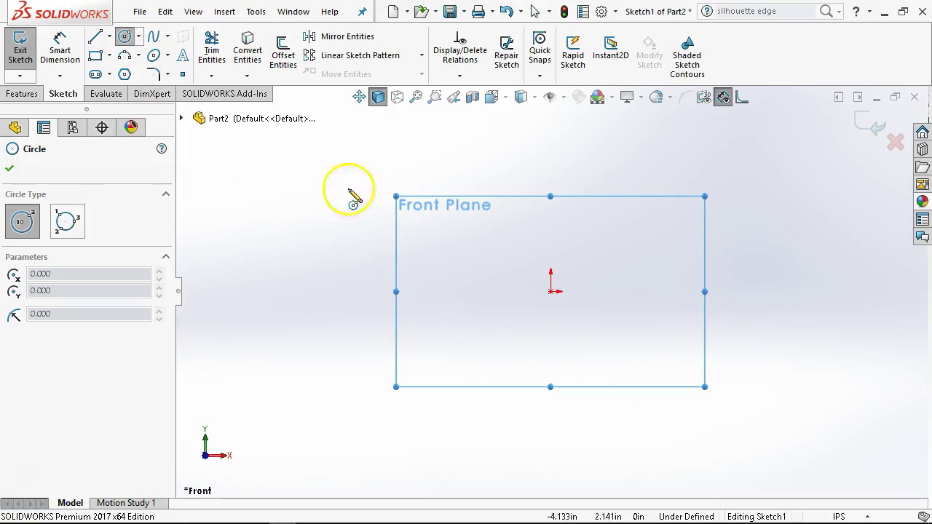
click(550, 291)
click(566, 318)
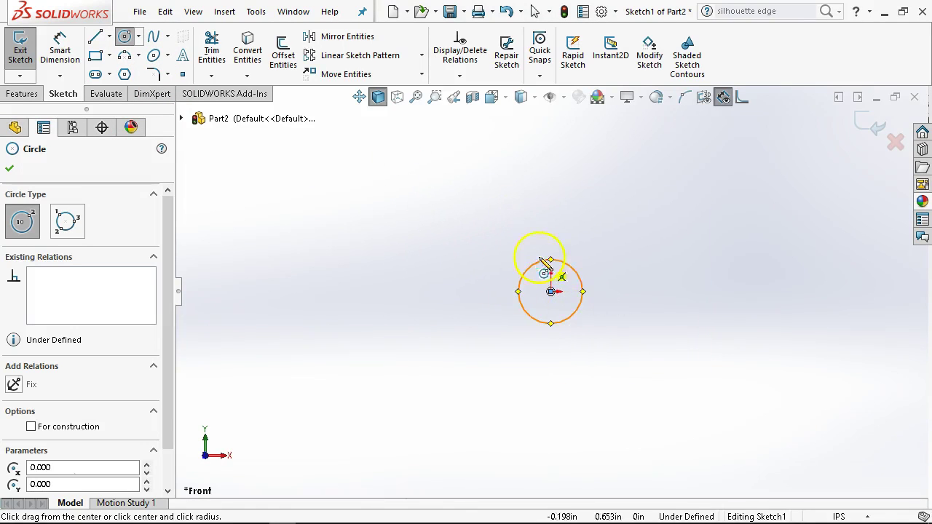
click(550, 292)
click(508, 361)
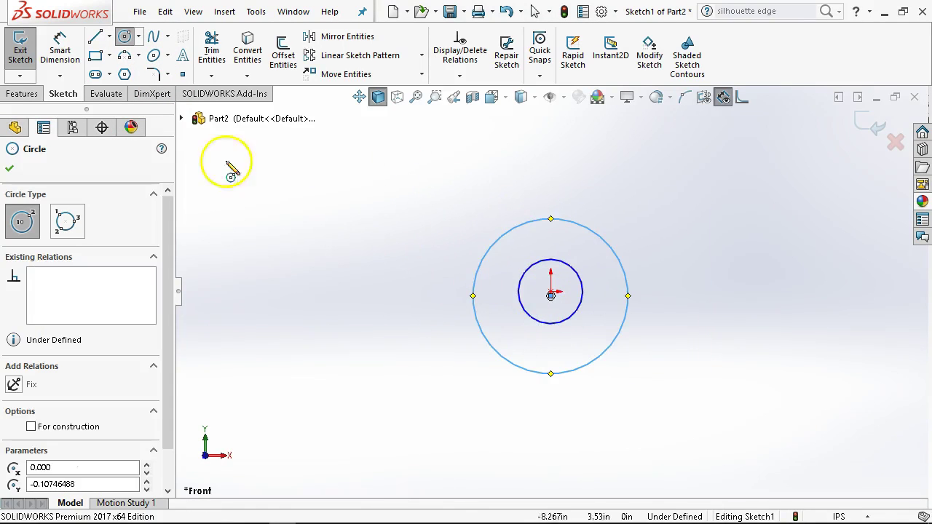
Dimension the circle diameters: 0.500 outer and 0.251 inner
click(64, 48)
click(490, 246)
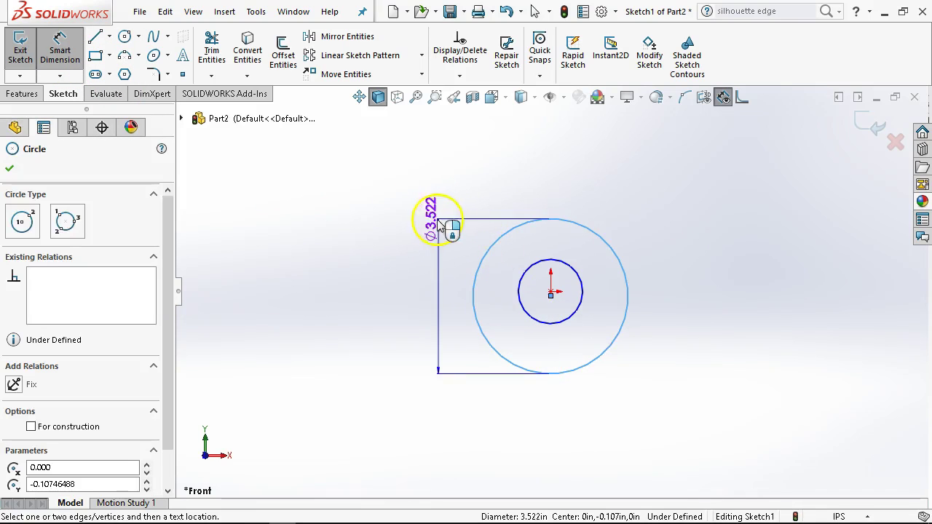
click(437, 206)
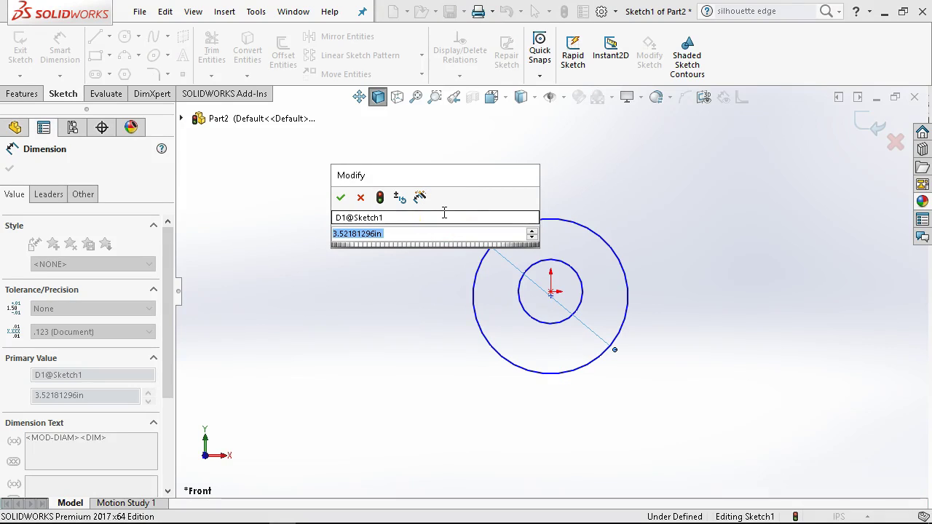
text(.5)
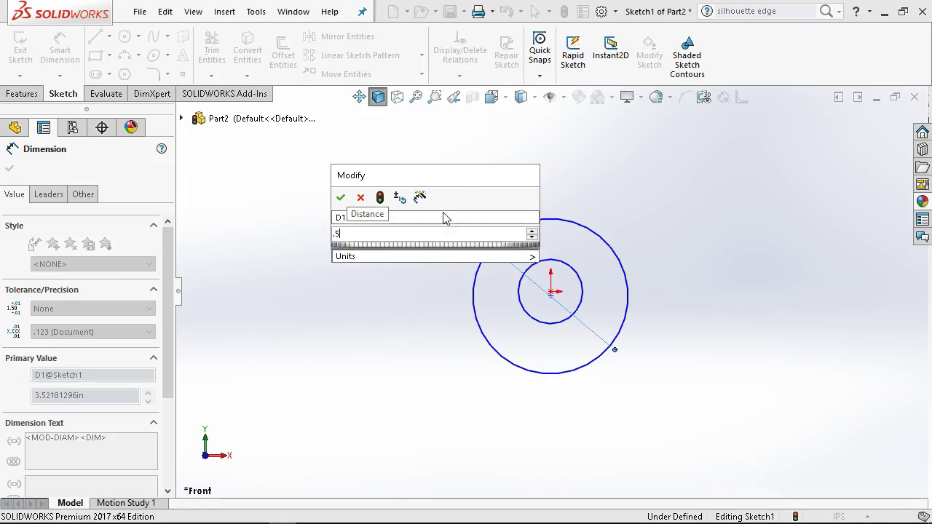
key(Return)
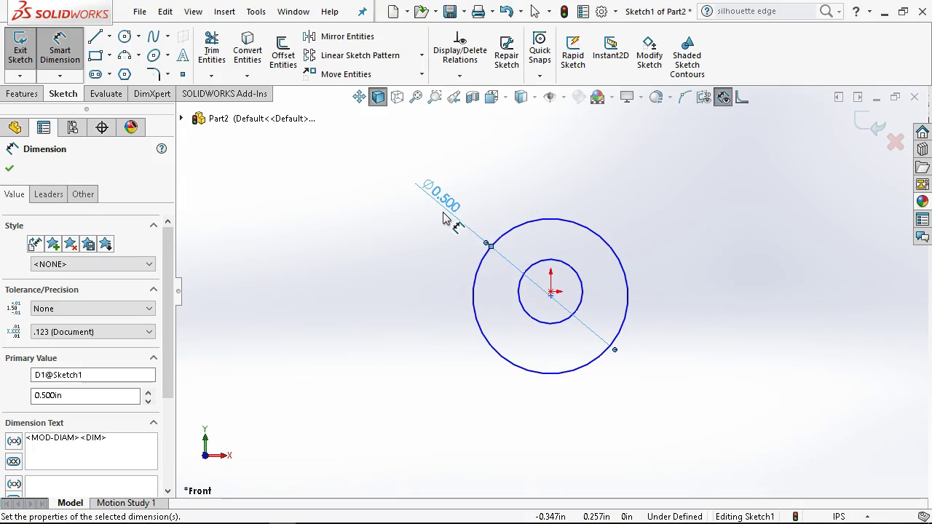
click(539, 263)
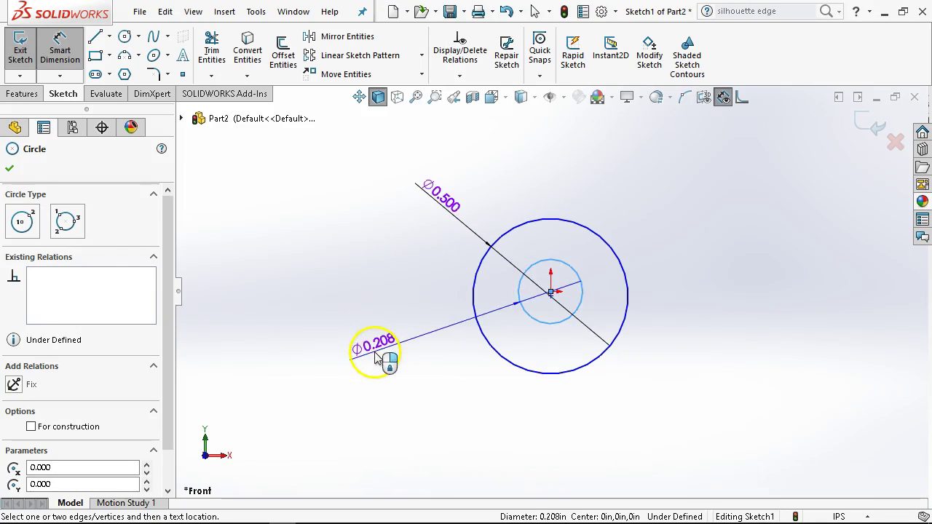
click(386, 360)
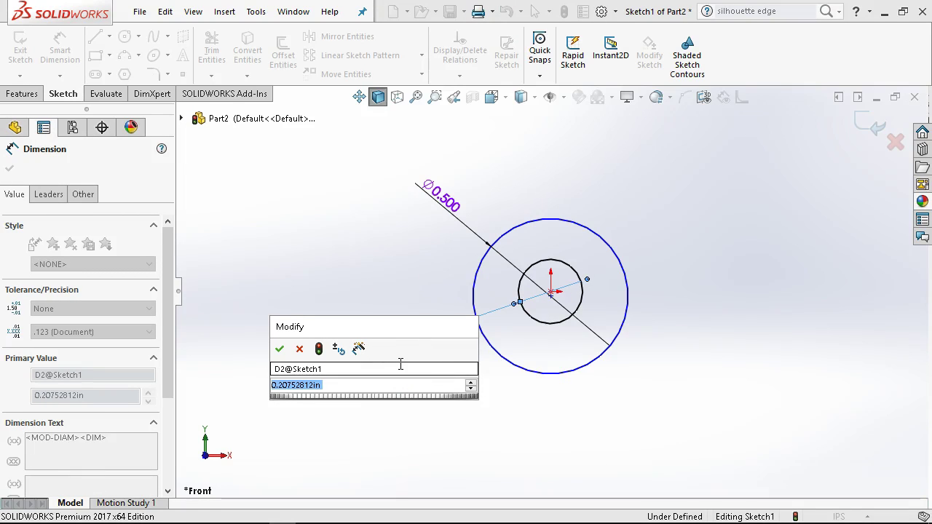
text(.)
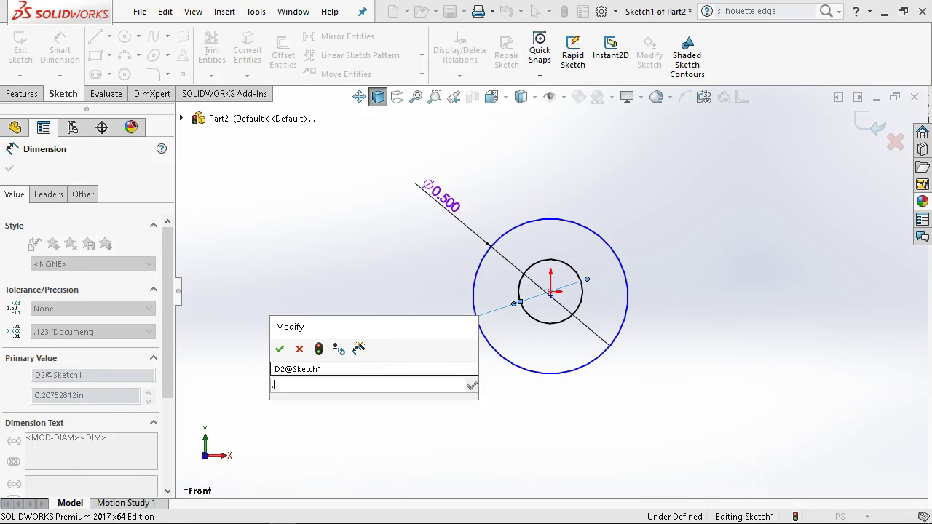
text(251)
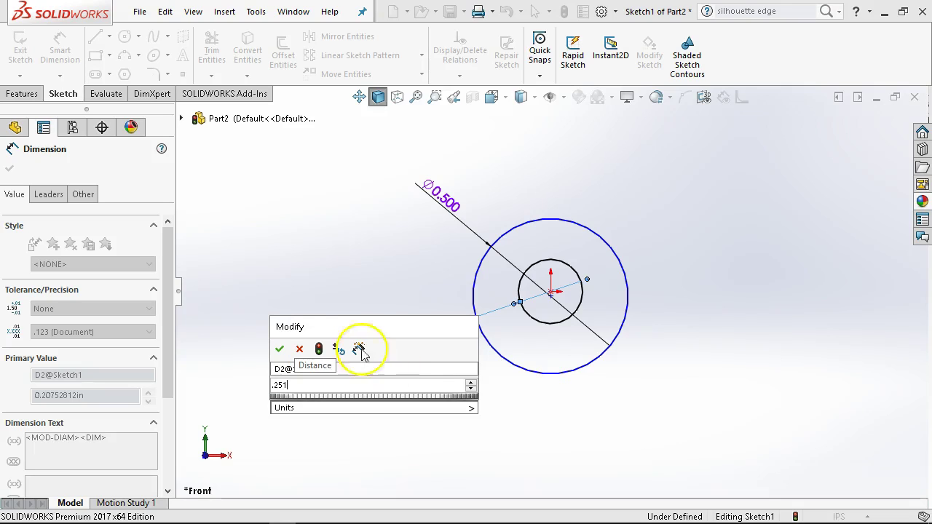
click(281, 350)
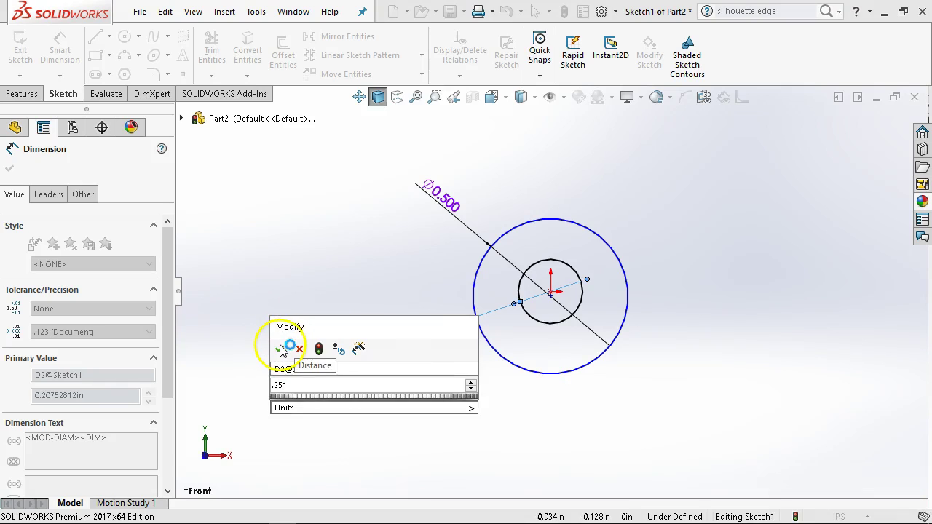
Drag the circles' centre onto the sketch origin so the sketch is fully defined
right_click(287, 283)
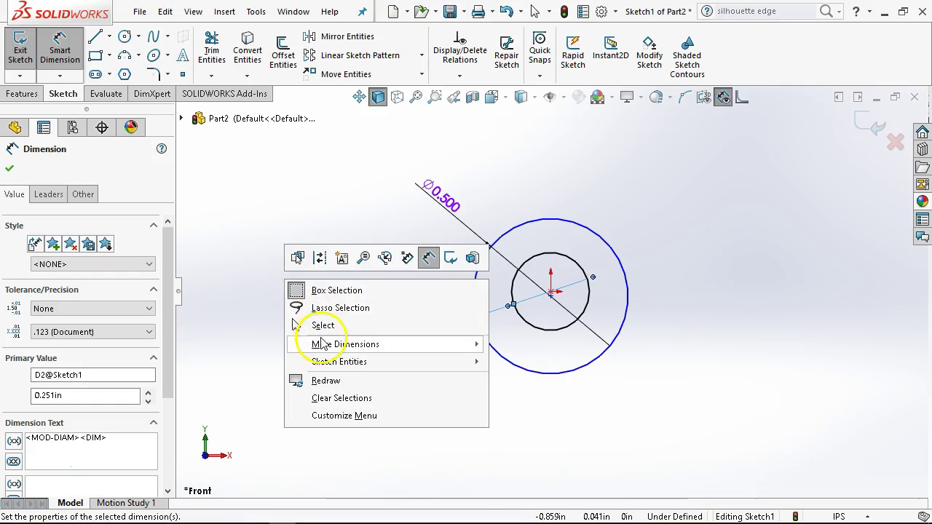
click(320, 325)
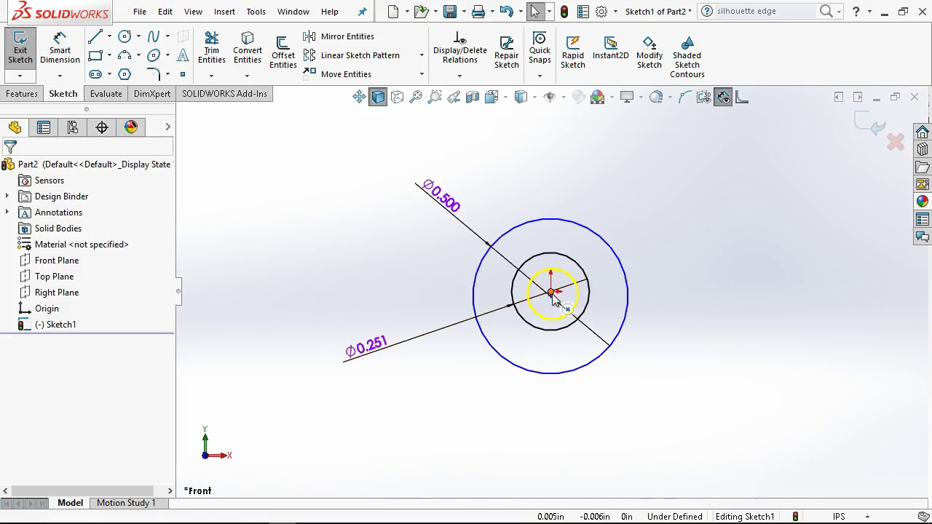
mouse_move(551, 294)
mouse_down()
mouse_move(590, 342)
mouse_move(559, 293)
mouse_move(574, 292)
mouse_up()
click(755, 323)
Draw a horizontal centreline from the circle centre out to the right
key(z)
key(z)
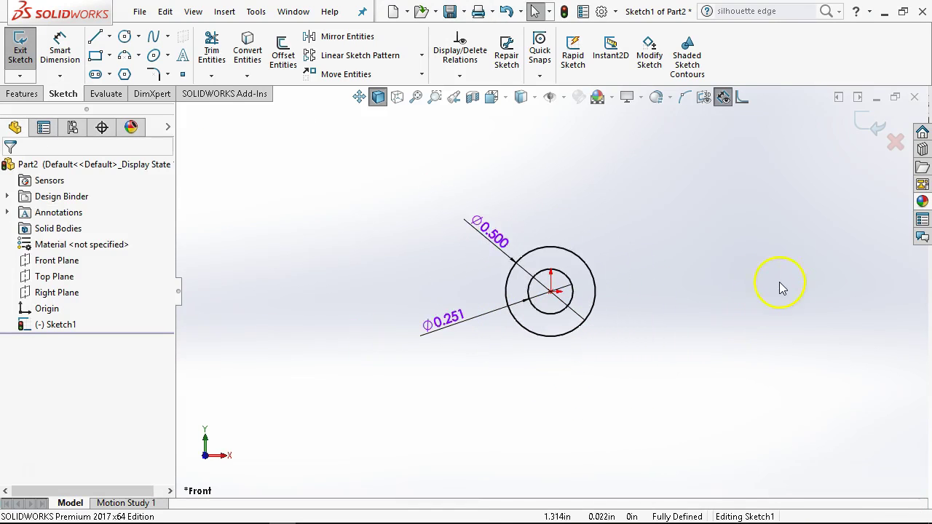
scroll(793, 299, down, 2)
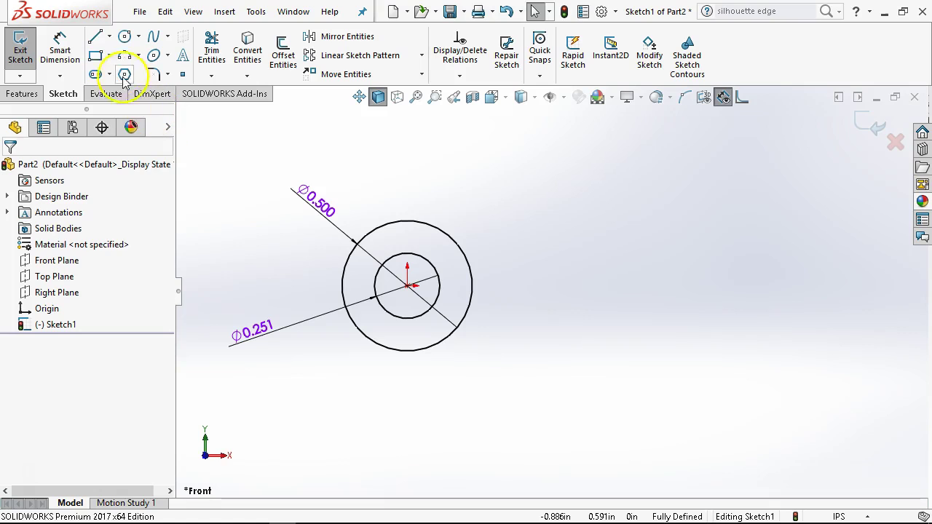
click(108, 36)
click(125, 70)
click(407, 285)
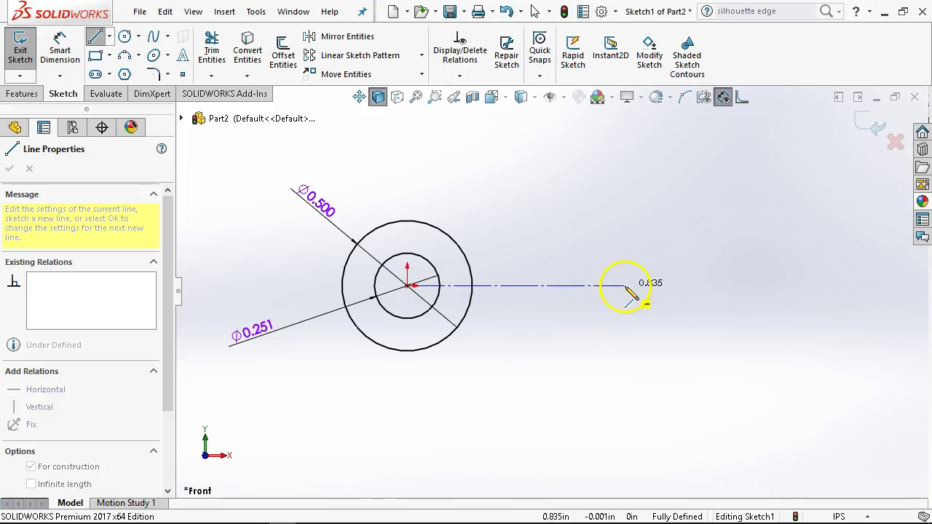
click(625, 285)
right_click(599, 214)
click(605, 216)
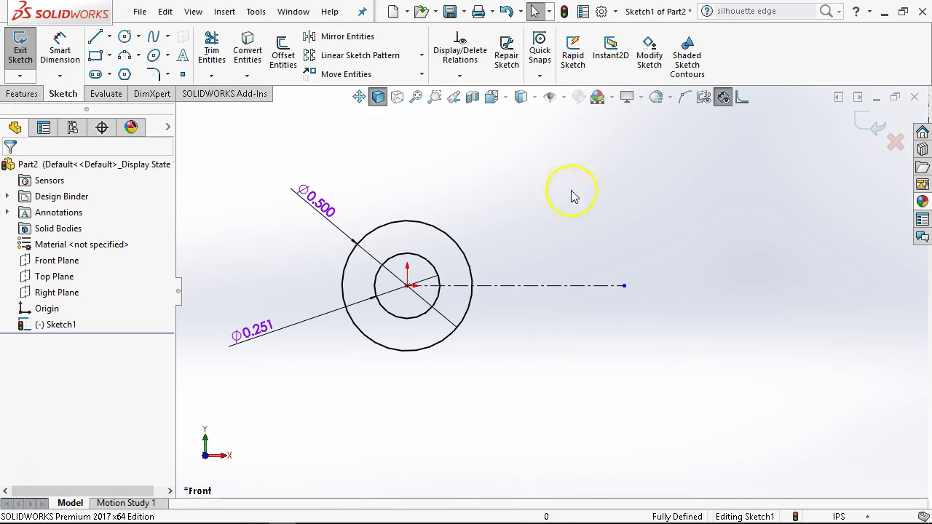
Add a half-circle centrepoint arc at the centreline's right end
click(138, 56)
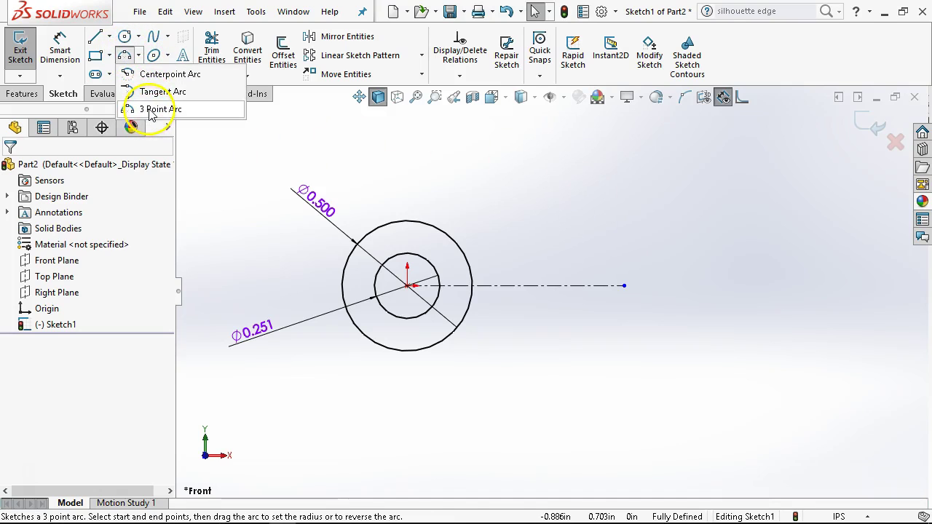
click(156, 74)
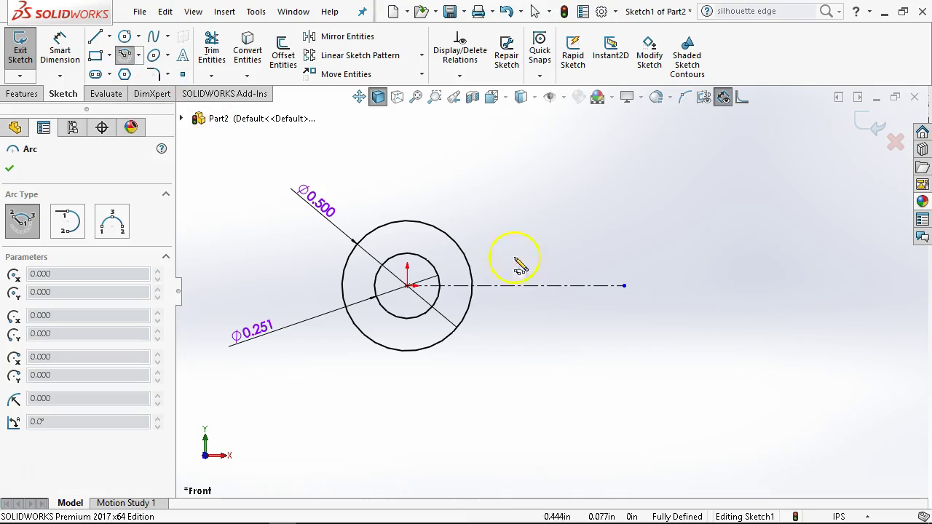
click(624, 286)
click(625, 261)
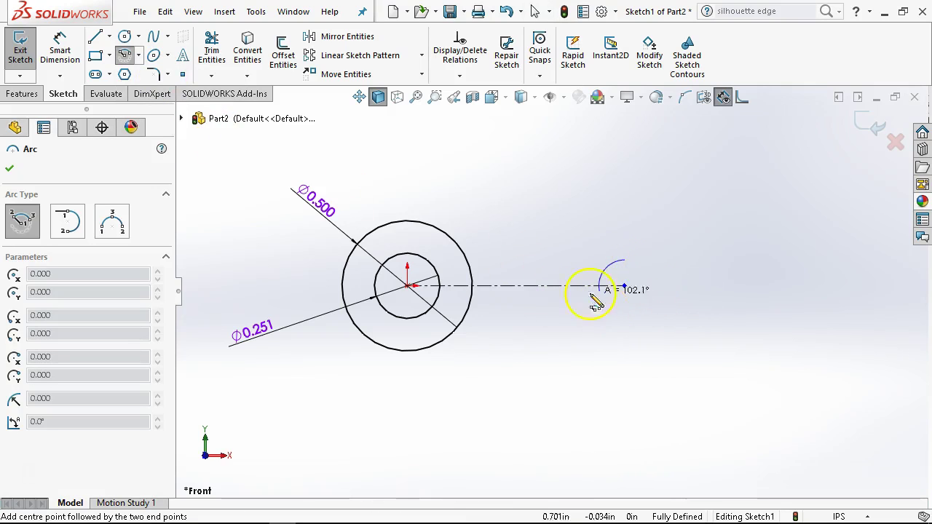
click(622, 313)
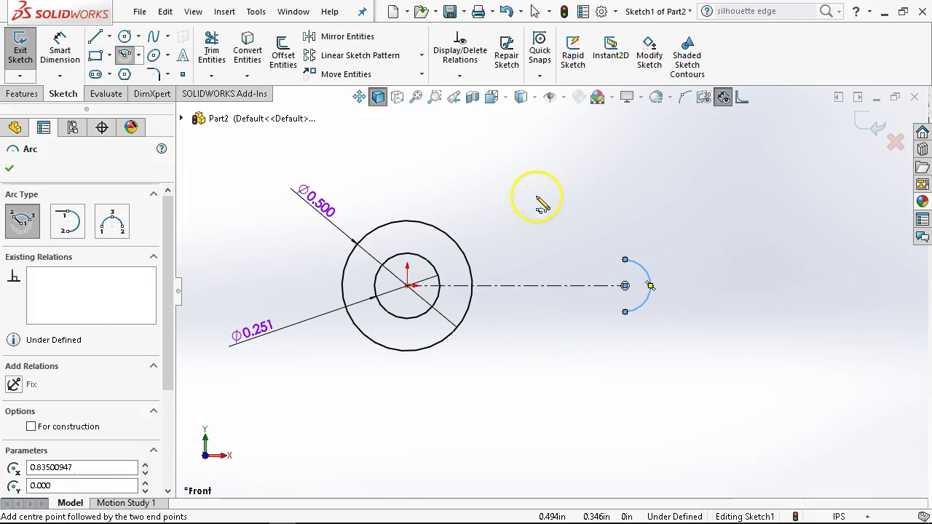
Dimension from the circle centre to the arc's far side (Arc Condition Max) as 1.500
right_click(632, 202)
click(763, 171)
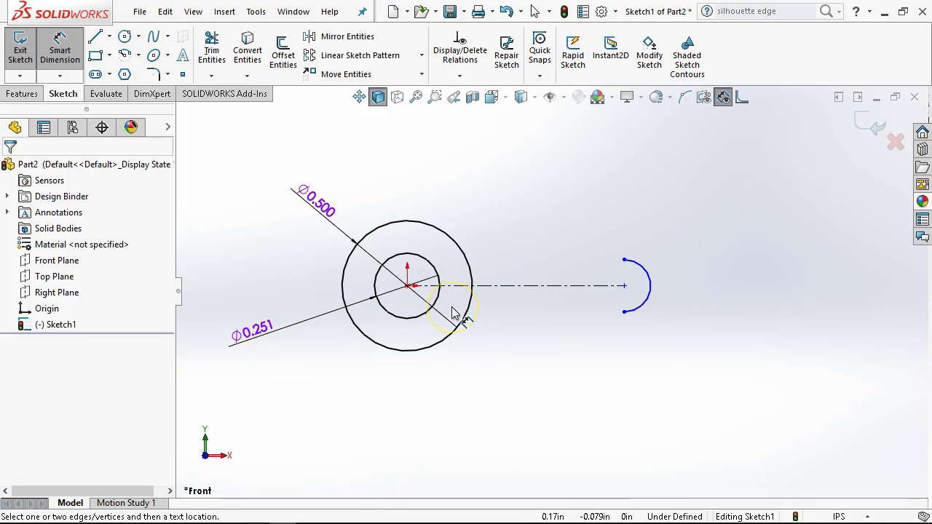
click(409, 287)
click(650, 299)
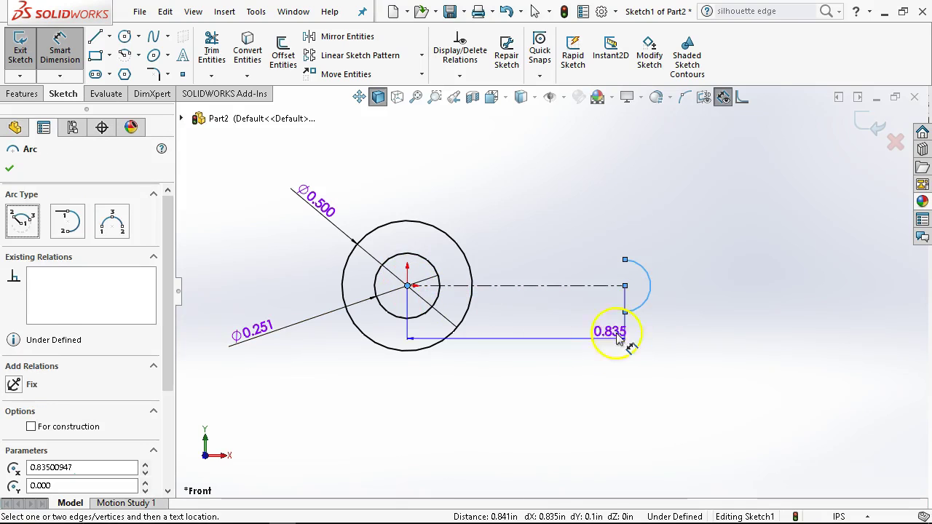
click(520, 423)
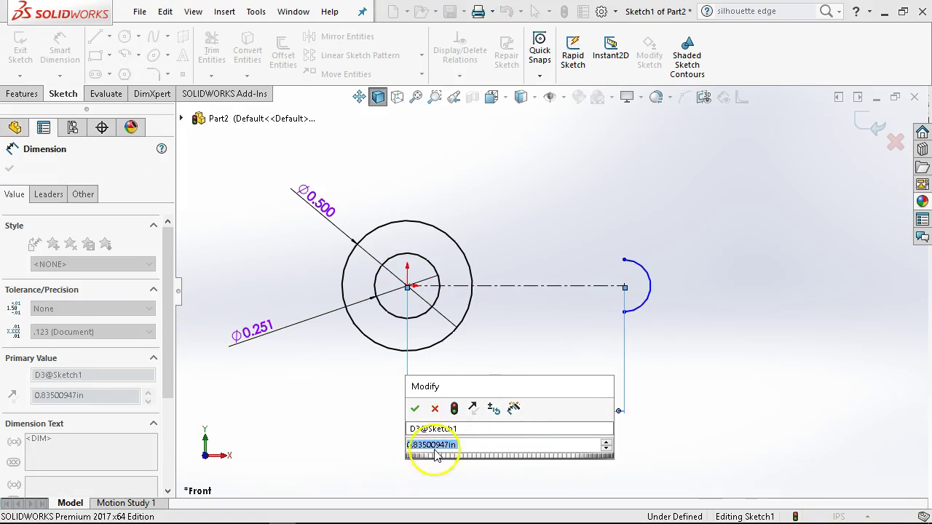
click(414, 408)
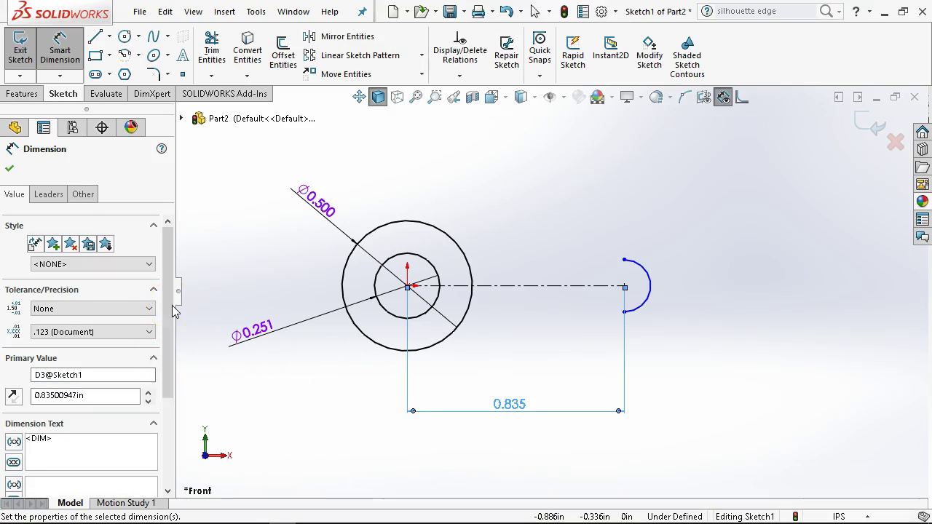
click(53, 195)
drag(166, 298, 172, 422)
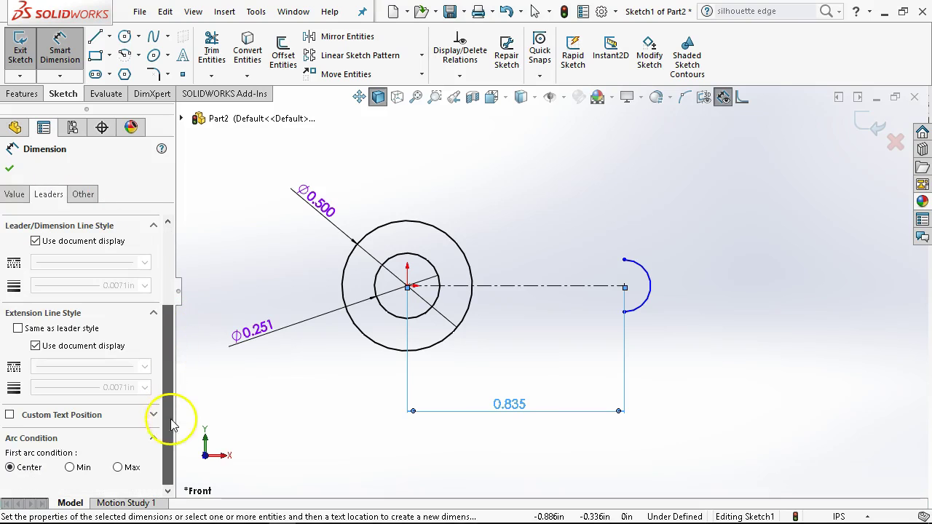
click(118, 467)
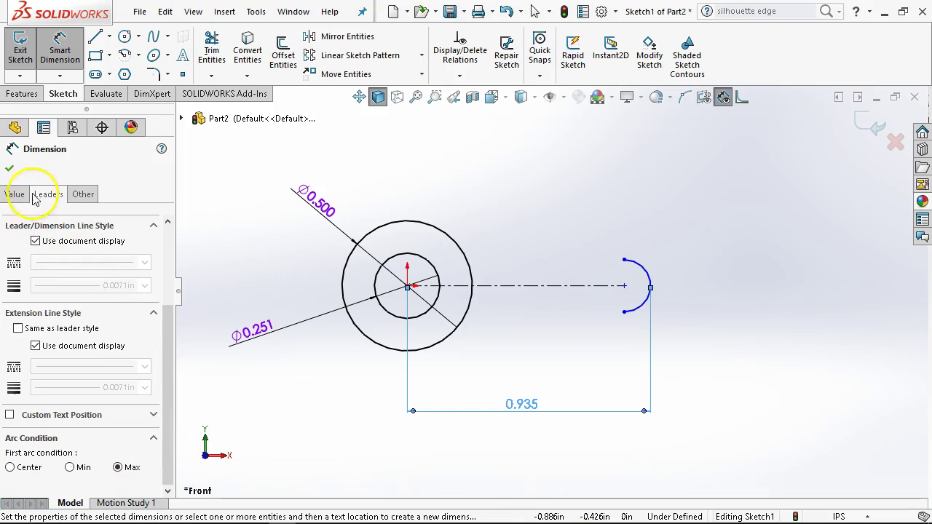
click(9, 170)
double_click(525, 402)
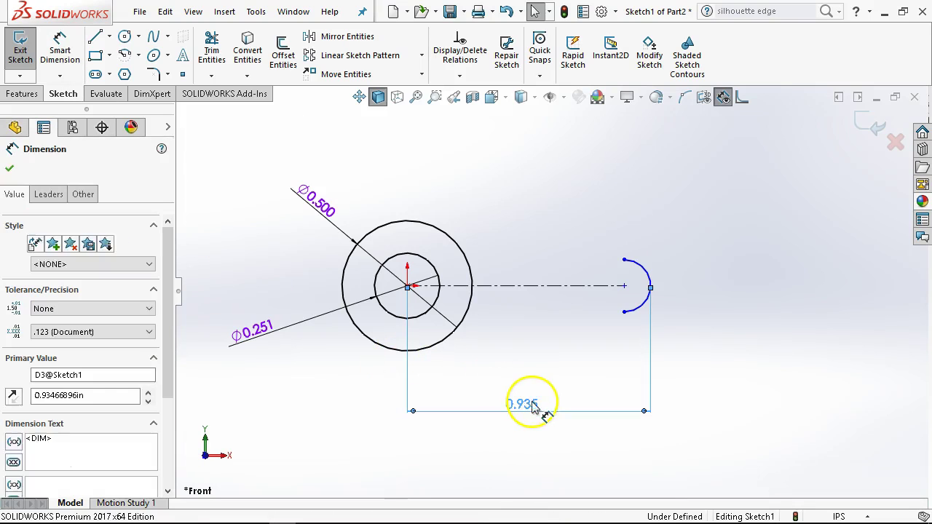
text(1.5)
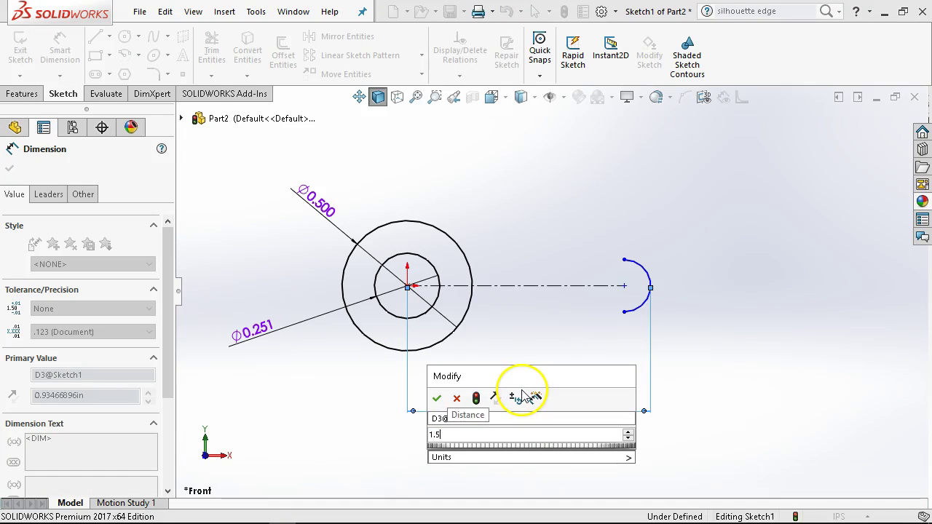
key(Return)
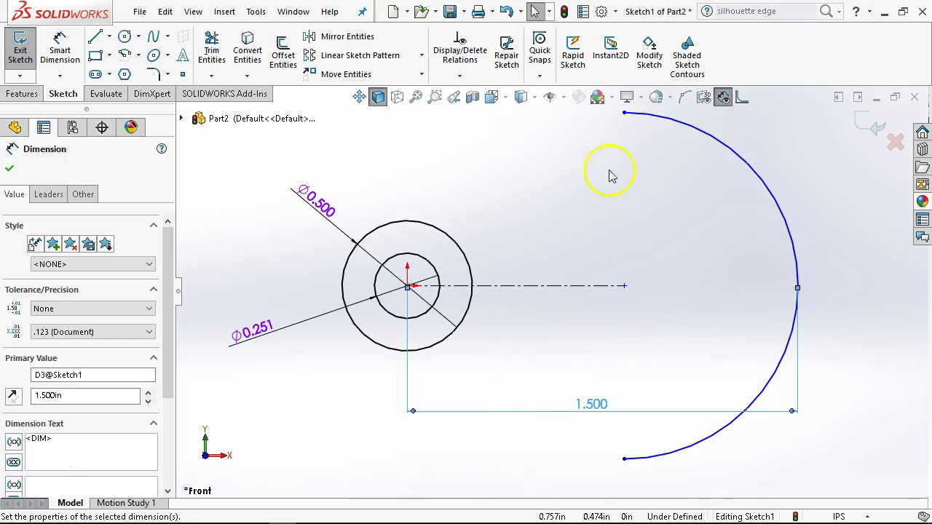
Drag the arc's ends to reshape it back into a small half-circle
drag(624, 113, 741, 230)
drag(711, 336, 746, 334)
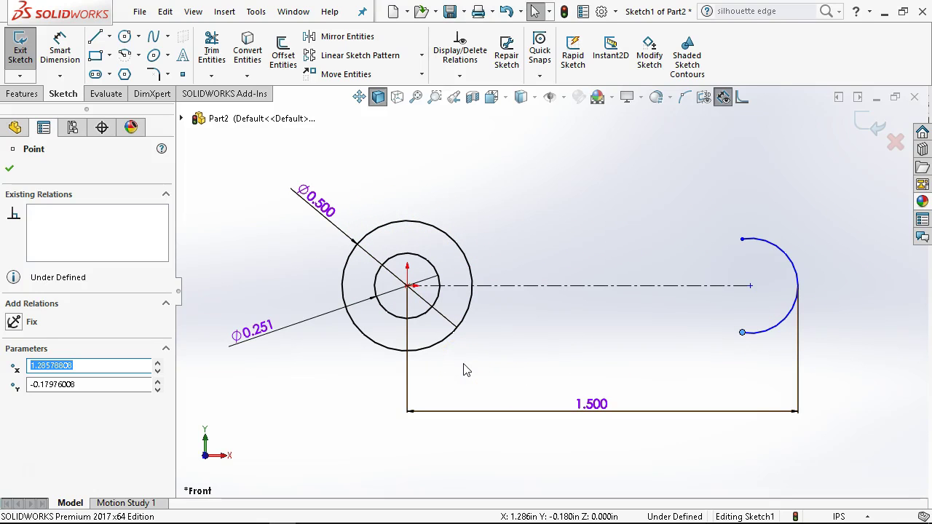
click(327, 328)
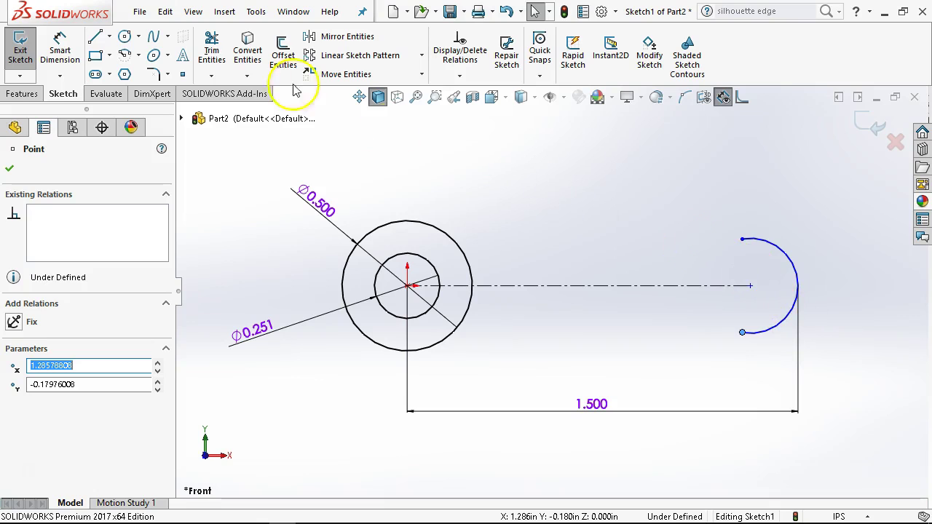
Give the end arc a 0.125 radius
click(59, 41)
click(774, 260)
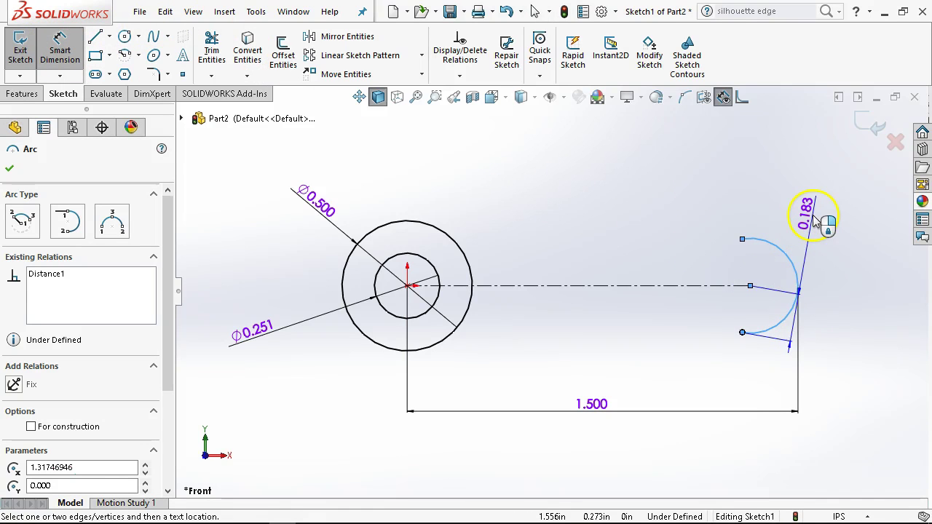
key(Escape)
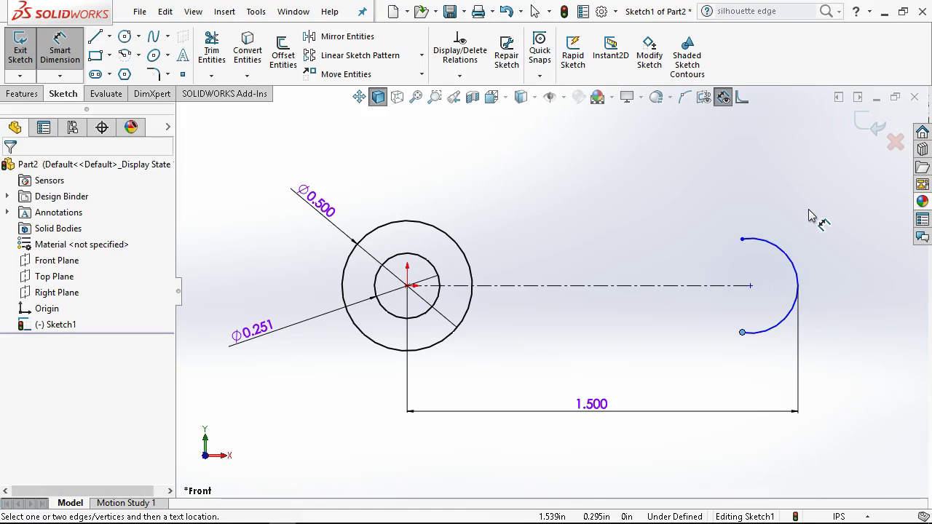
click(793, 251)
click(815, 239)
text(.)
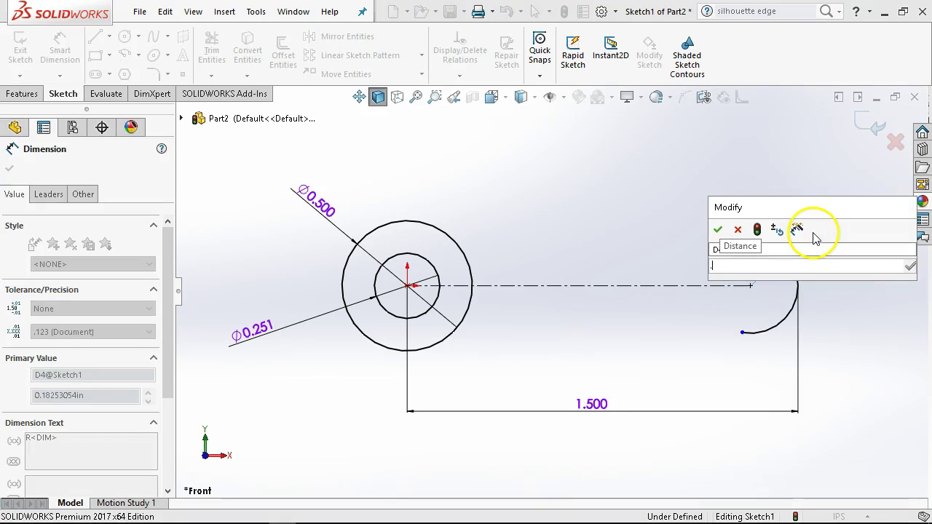
text(125)
key(Return)
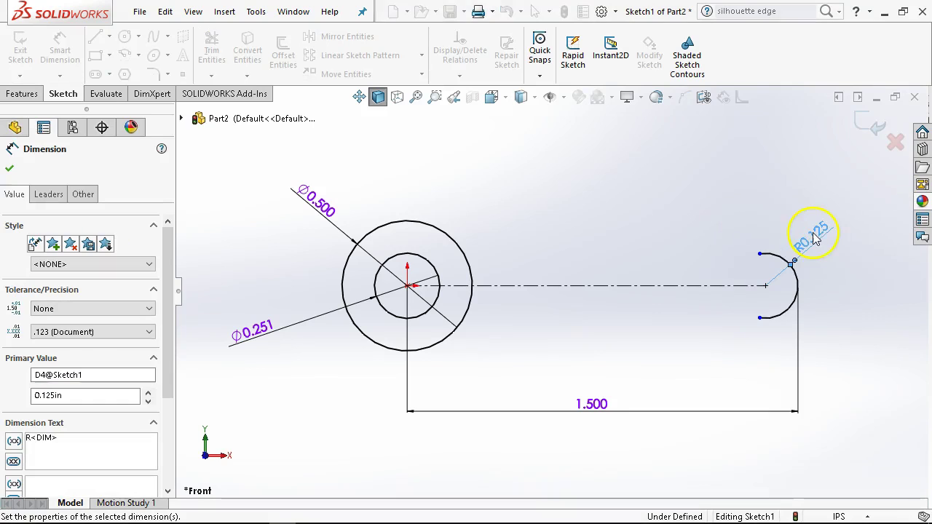
Draw horizontal lines leftward from the arc's upper and lower ends
click(97, 36)
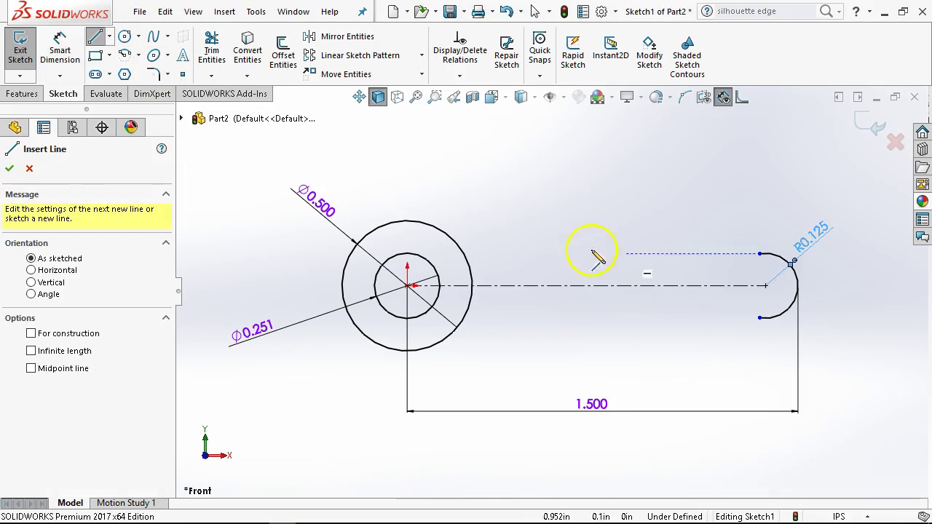
click(759, 253)
click(512, 254)
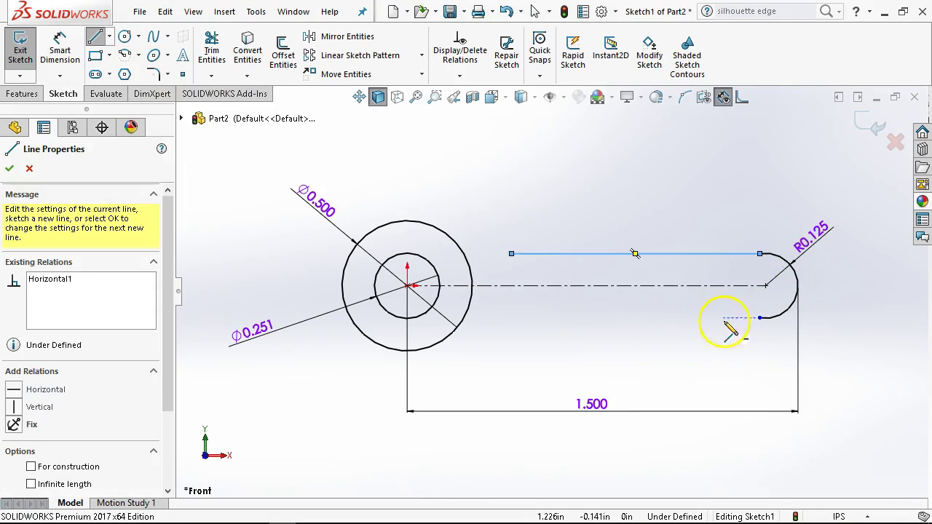
click(759, 318)
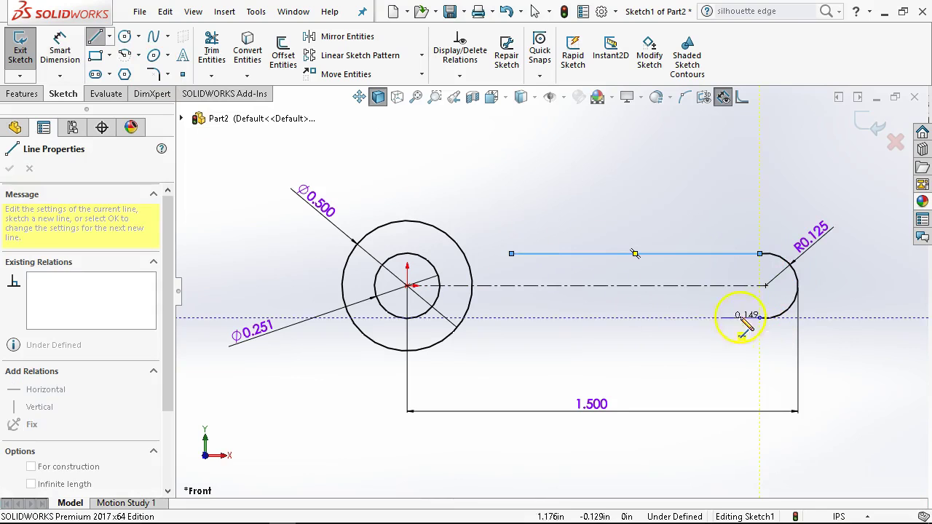
click(511, 319)
right_click(528, 145)
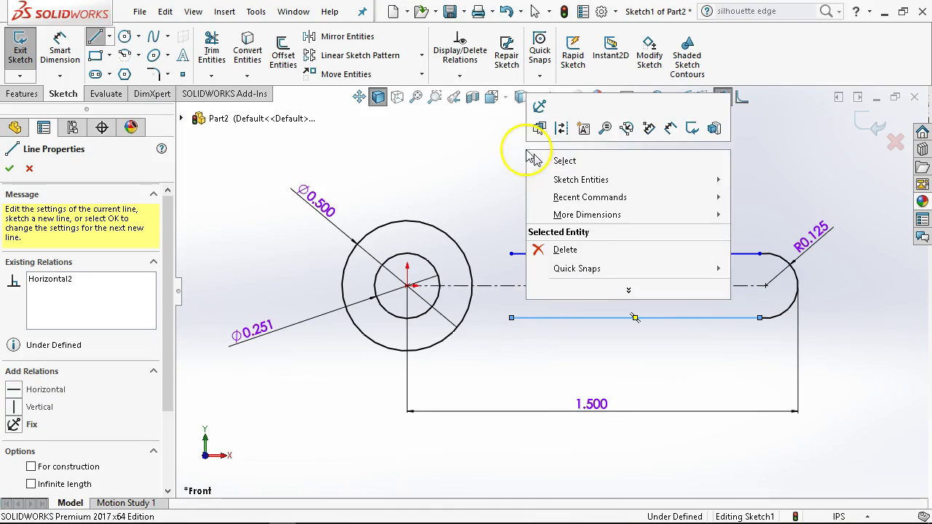
click(618, 158)
click(139, 55)
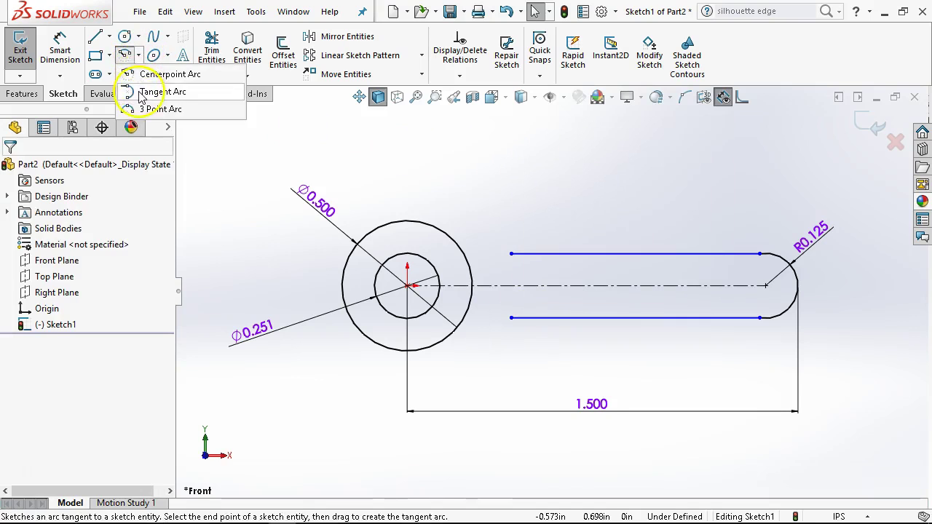
Draw a tangent arc from the upper line's left end to the outer circle, tangent to the circle
click(160, 91)
click(512, 254)
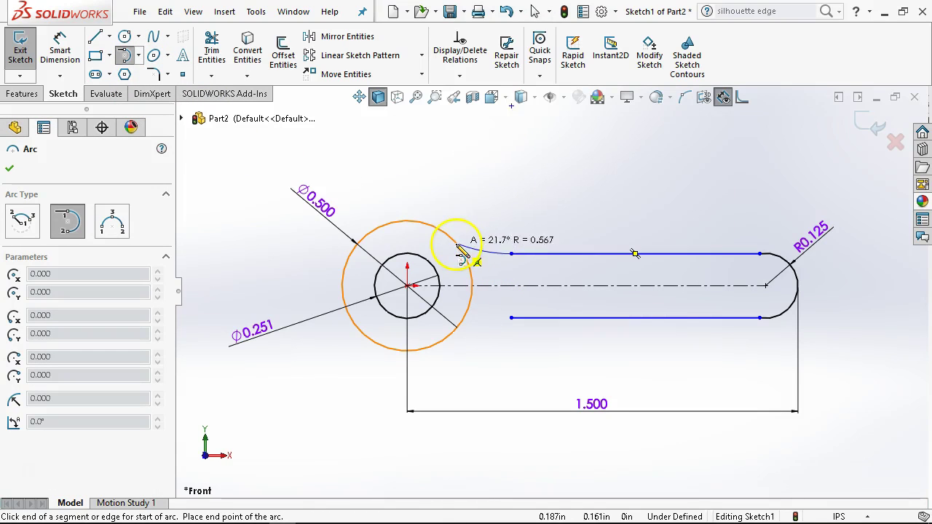
click(456, 243)
right_click(511, 195)
click(516, 193)
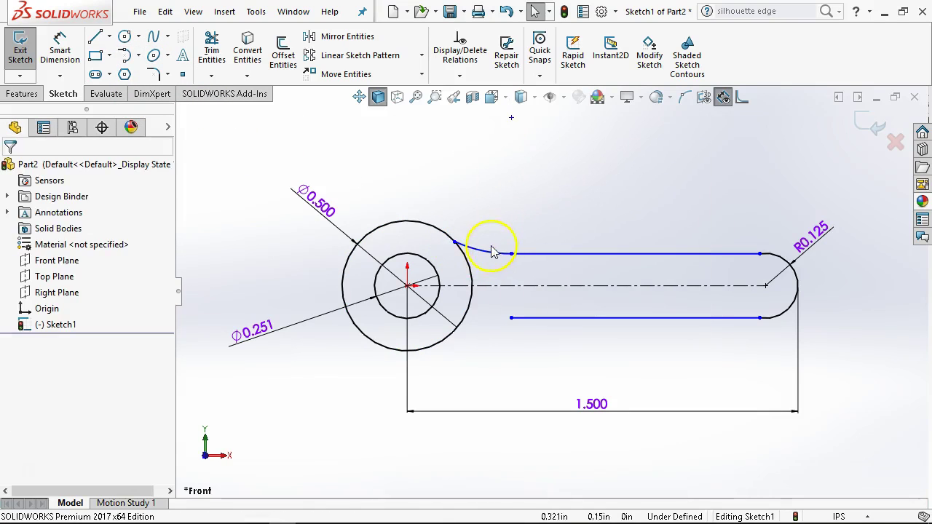
click(481, 257)
ctrl+click(443, 235)
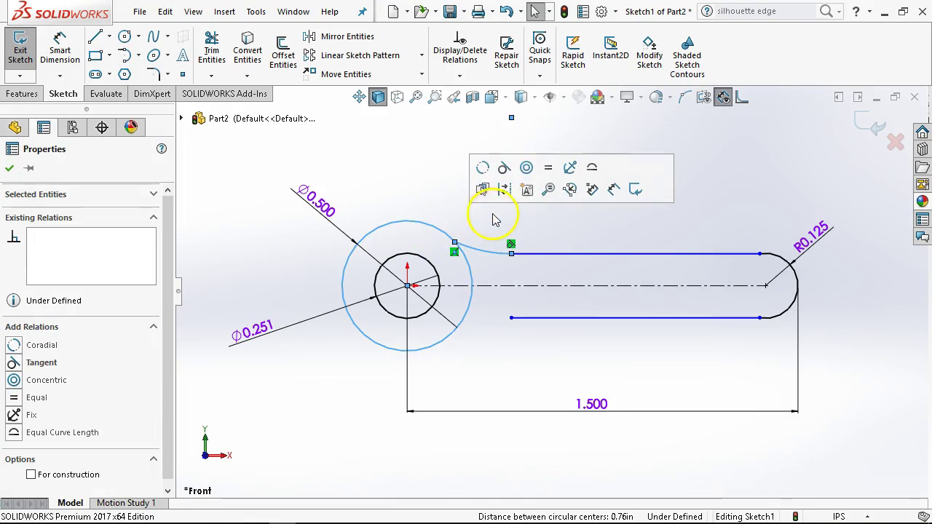
click(503, 167)
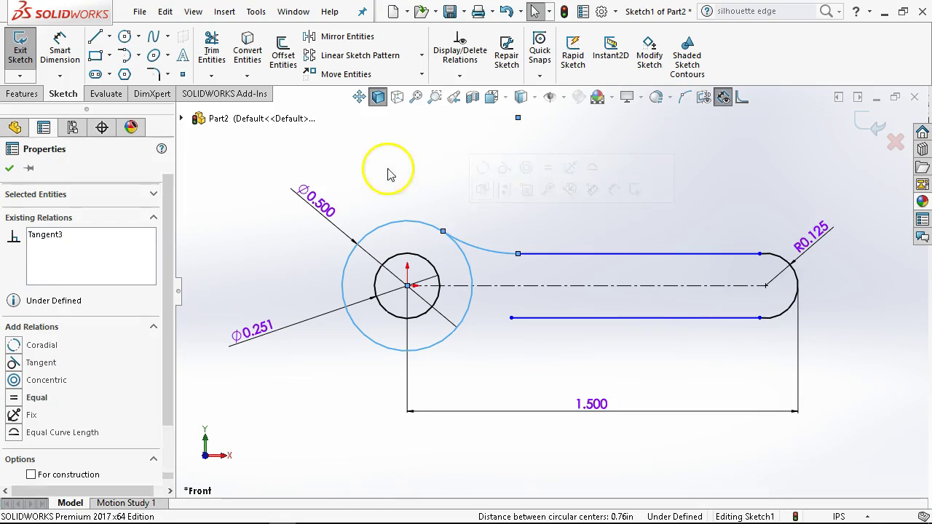
click(577, 244)
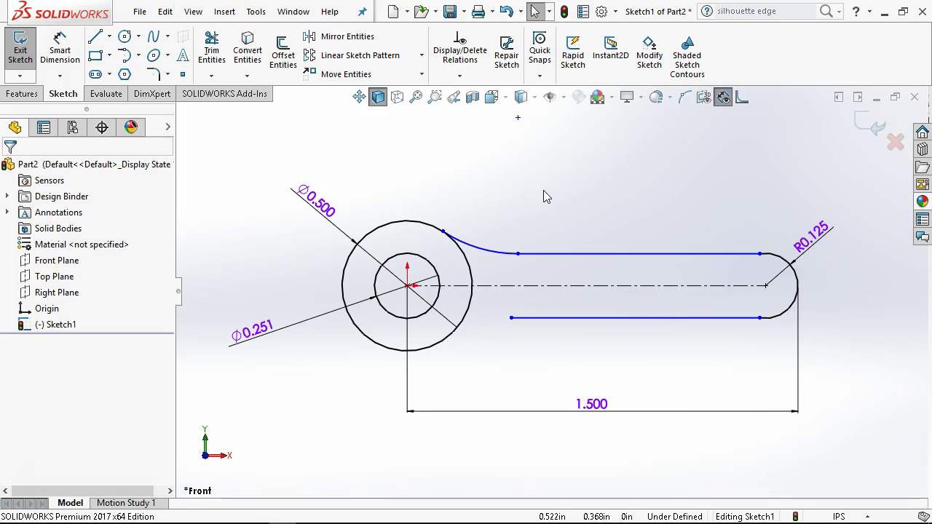
Dimension the tangent arc to R3.500
click(60, 49)
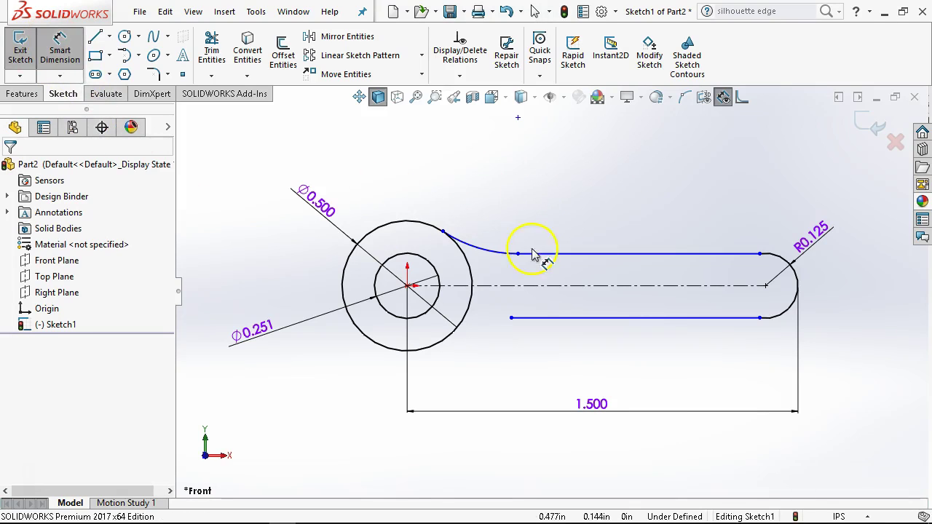
click(493, 250)
click(510, 189)
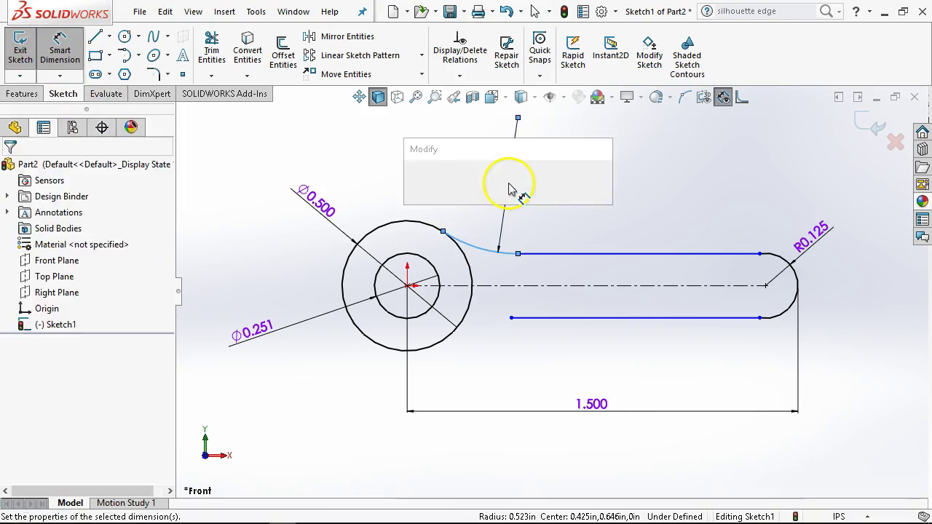
text(3.5)
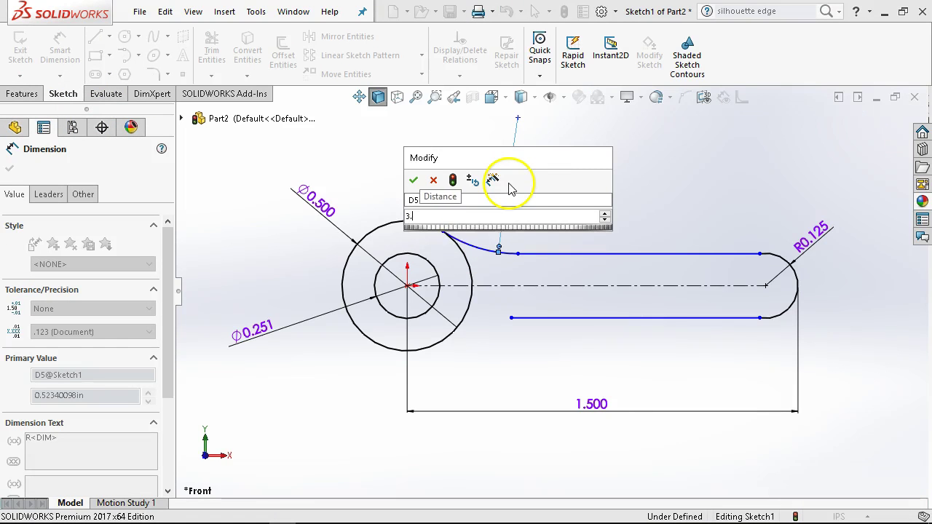
key(Return)
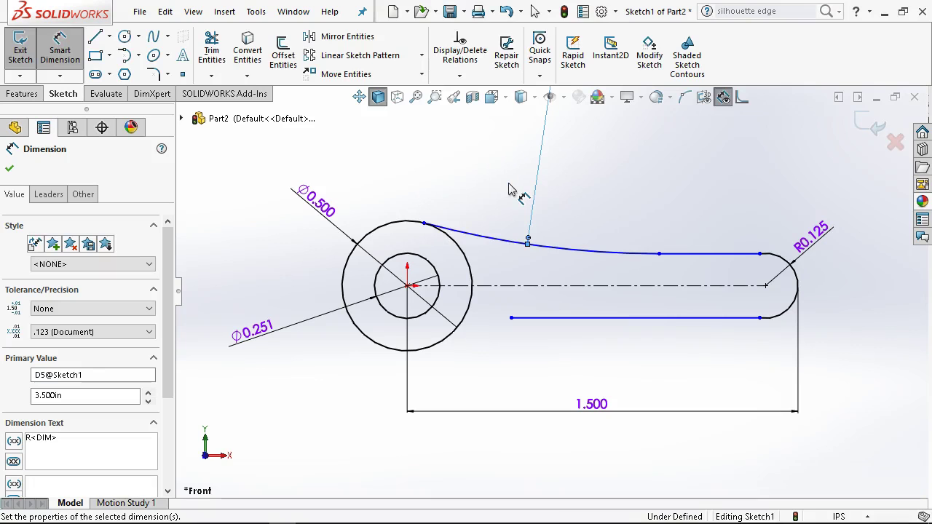
right_click(669, 182)
click(721, 224)
Make both arm lines tangent to the right end arc, shortening the lower line first
click(719, 254)
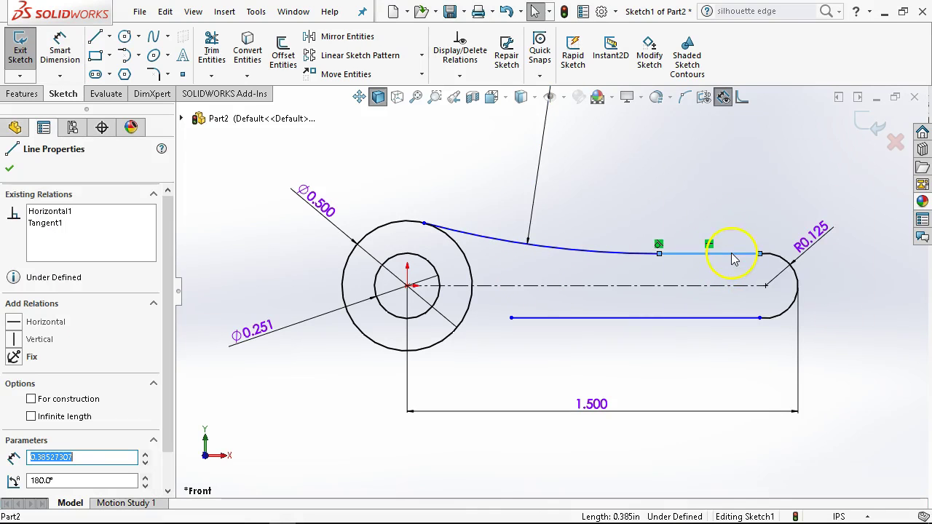
ctrl+click(780, 260)
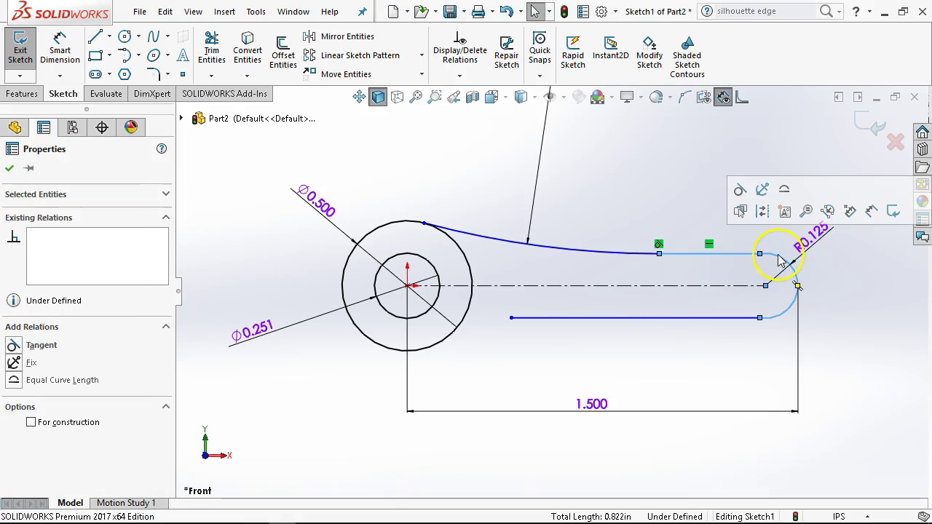
click(740, 191)
click(673, 206)
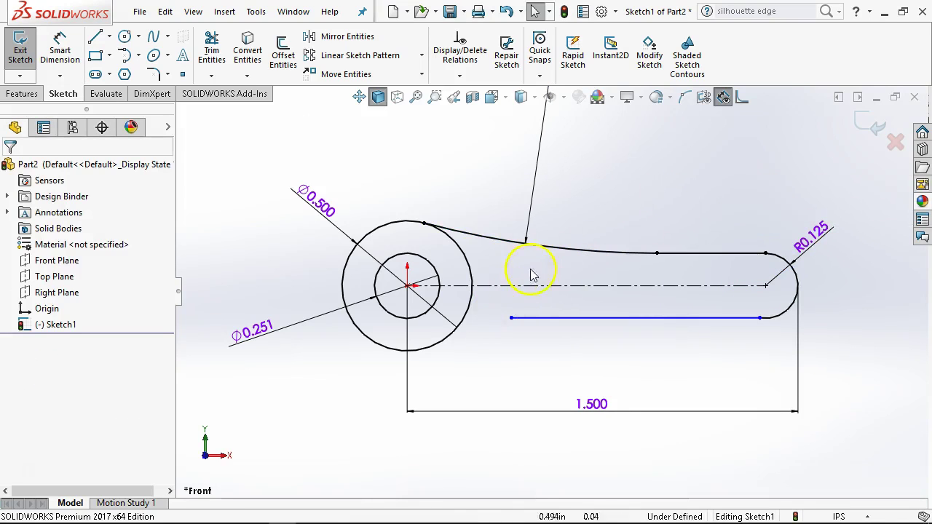
drag(513, 320, 655, 311)
click(769, 322)
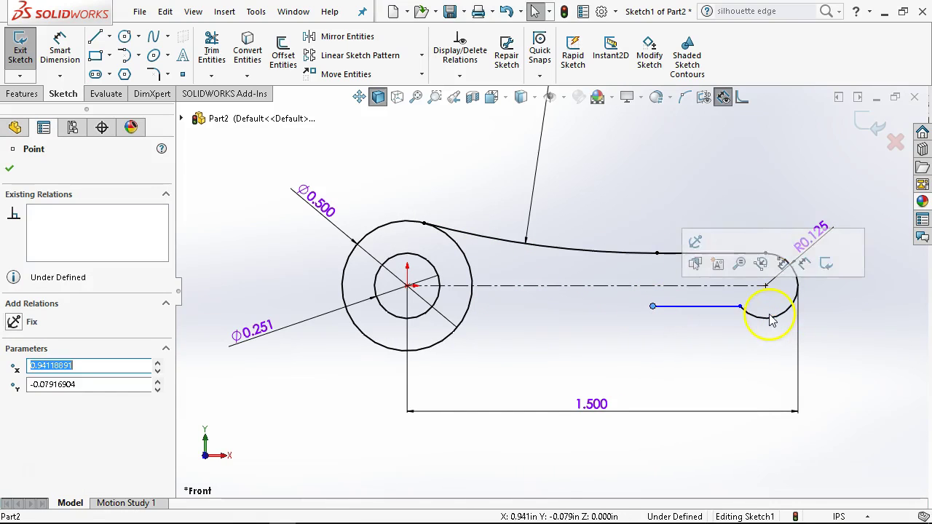
click(768, 319)
click(703, 307)
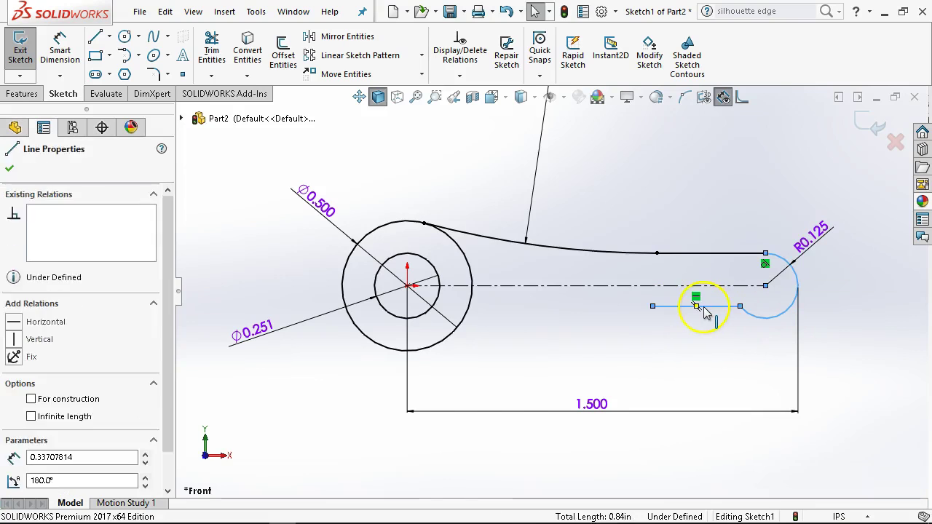
click(744, 311)
key(Escape)
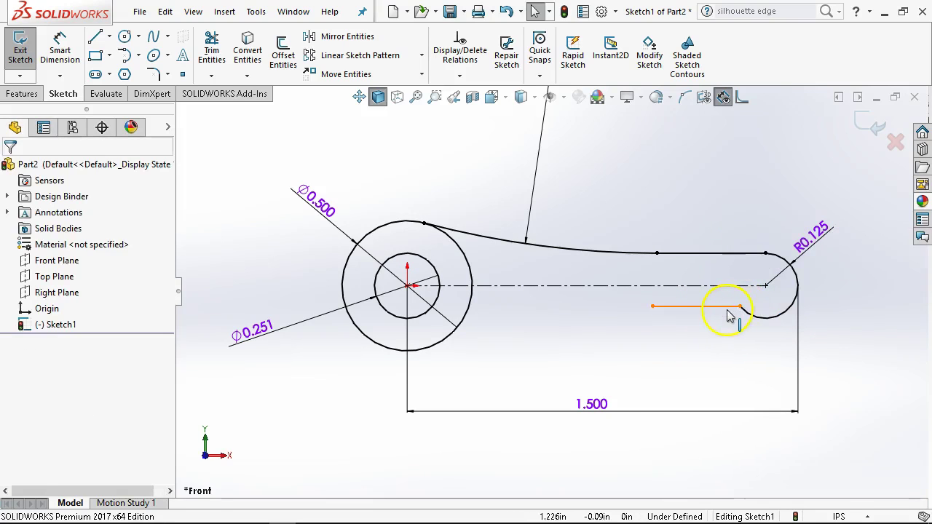
click(730, 309)
ctrl+click(761, 318)
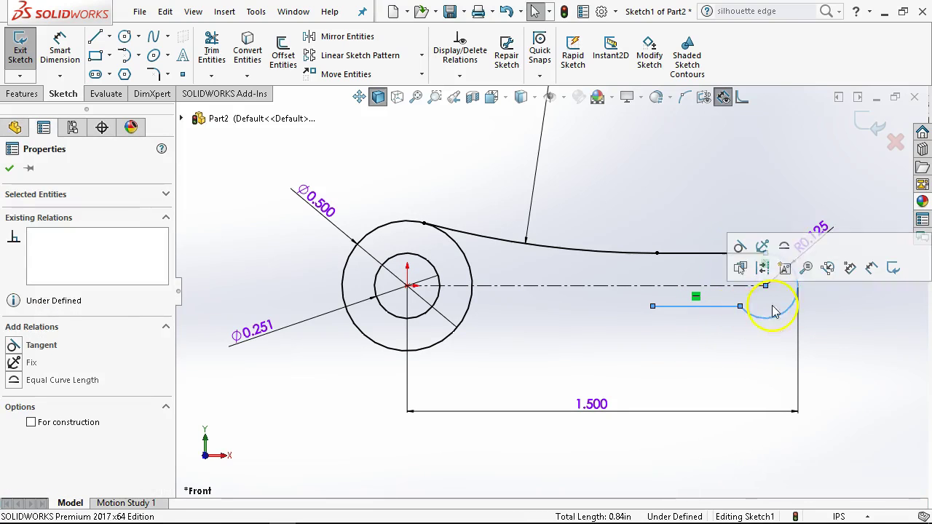
click(741, 247)
key(Escape)
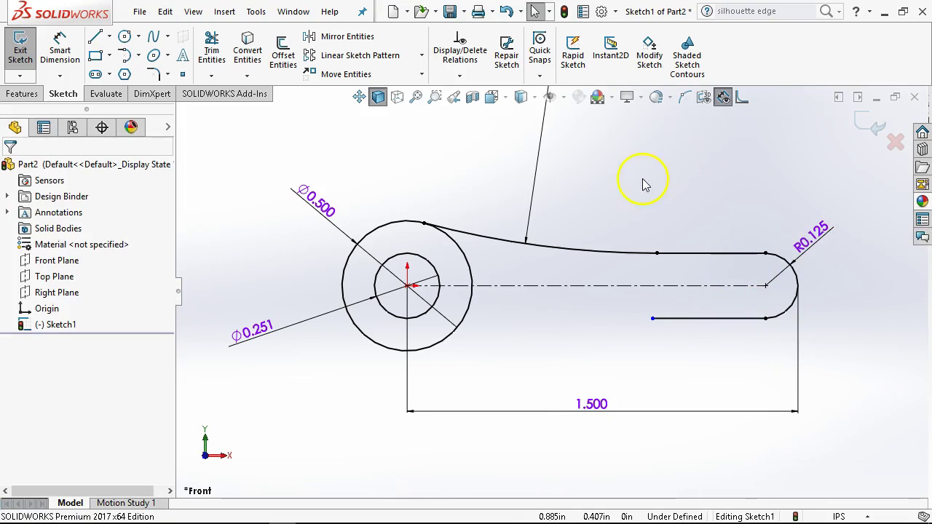
Mirror the R3.500 arc about the centreline to the lower side
click(610, 251)
ctrl+click(604, 285)
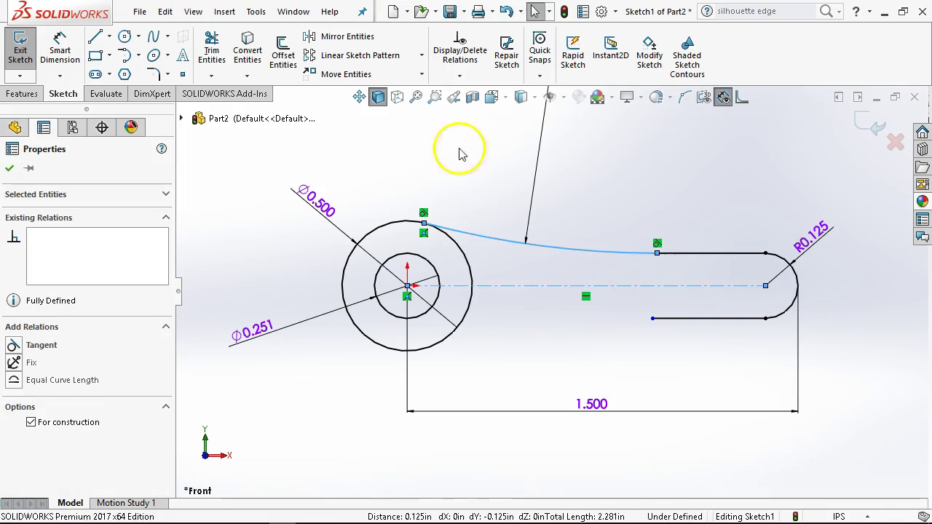
click(346, 36)
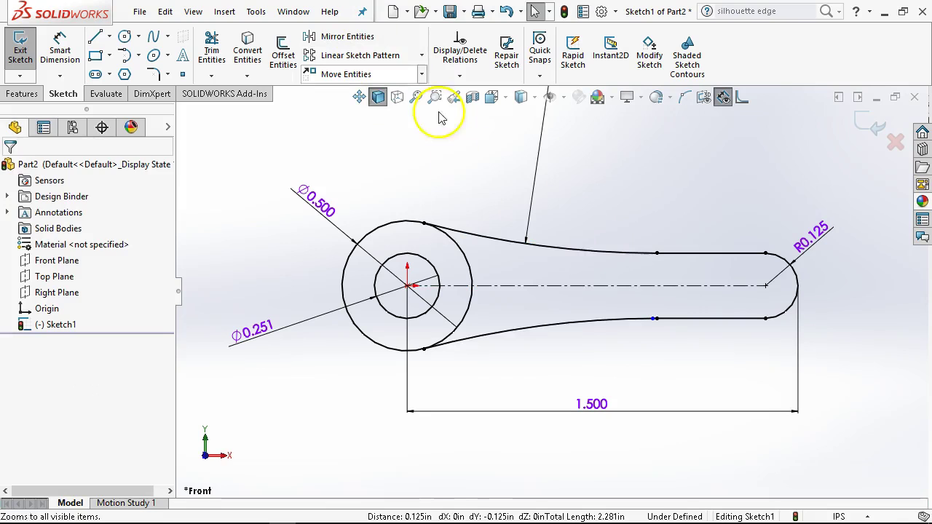
click(654, 319)
Clear the selection and show the Features tab commands for Sketch1
click(643, 371)
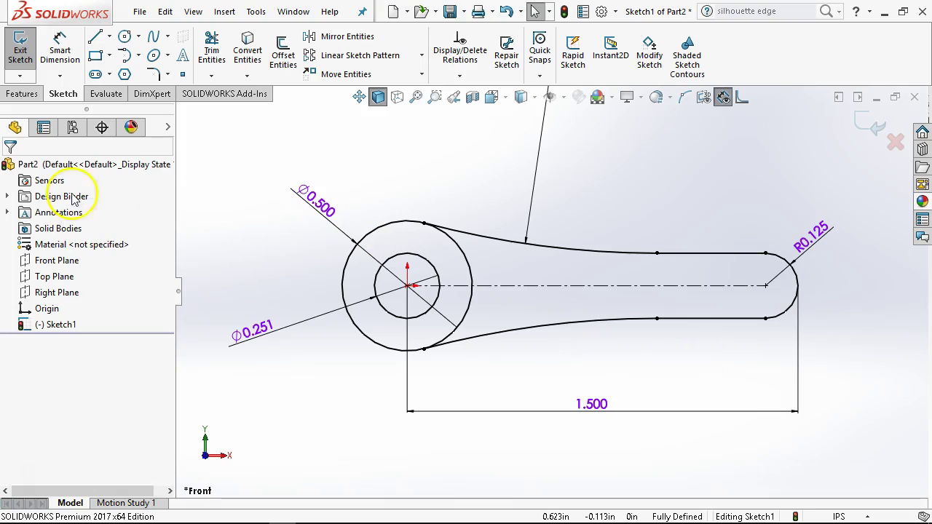
click(32, 96)
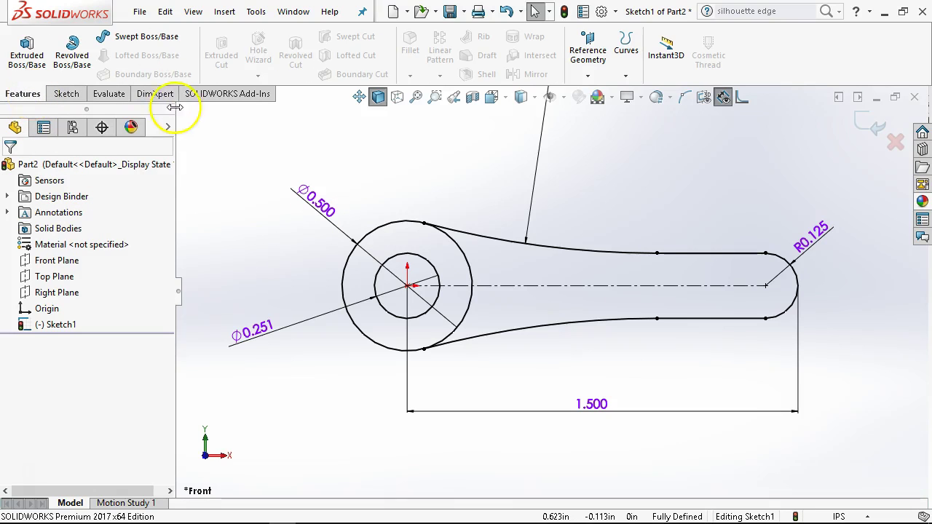
Start an Extruded Boss/Base with a 0.3125 in blind depth
click(28, 54)
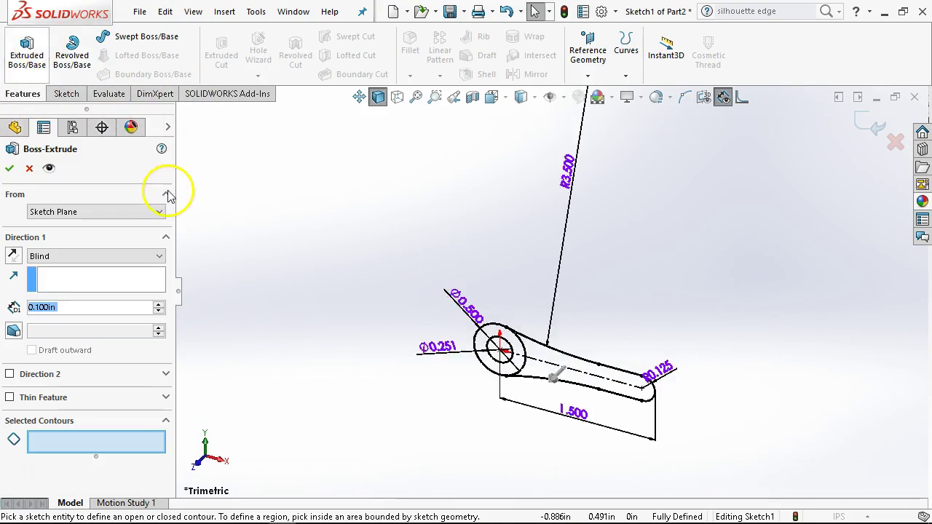
click(551, 384)
drag(554, 373, 595, 348)
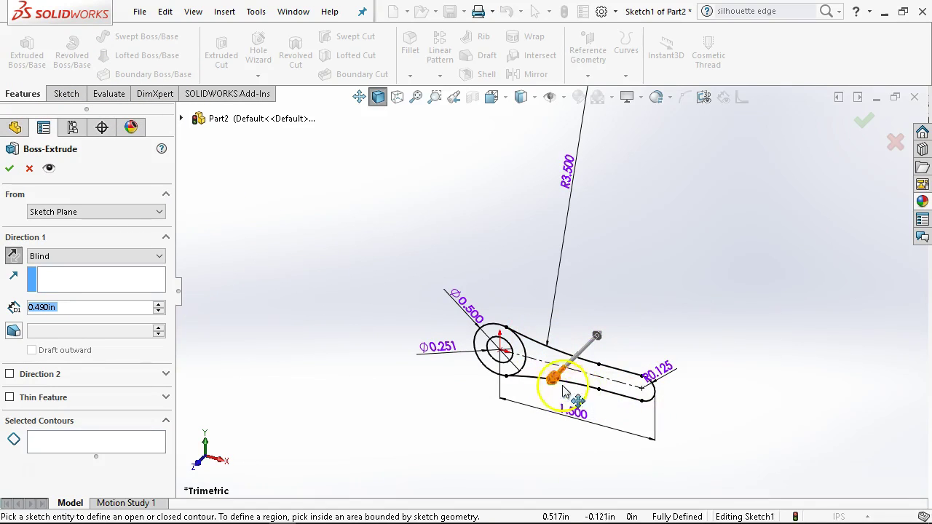
scroll(564, 333, down, 1)
scroll(563, 333, down, 1)
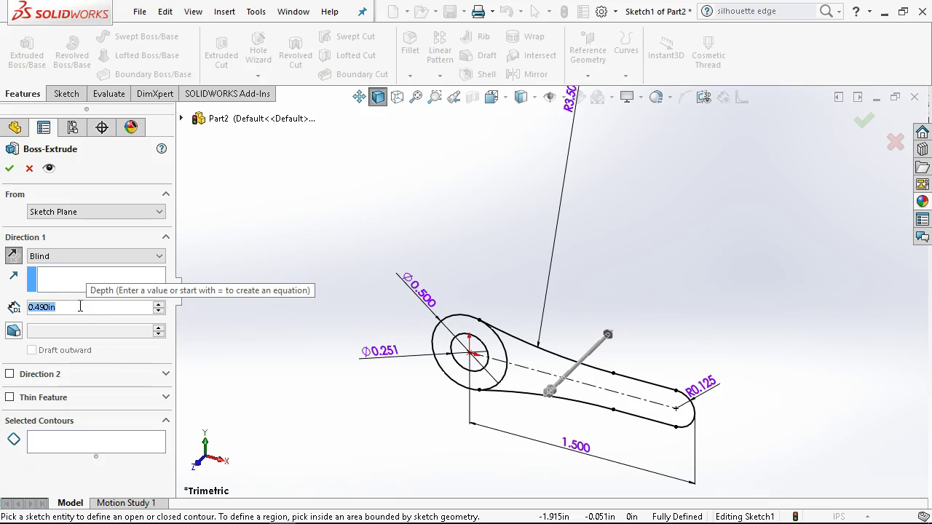
text(3125)
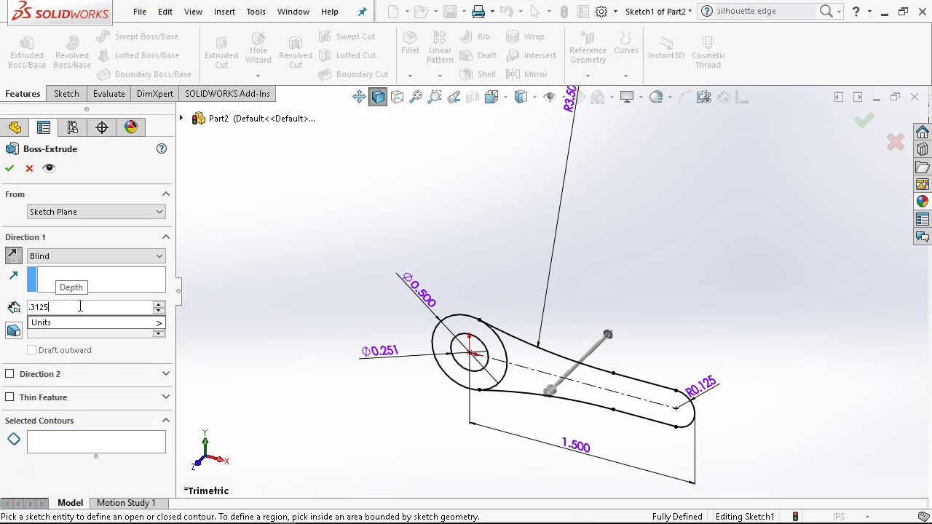
click(10, 168)
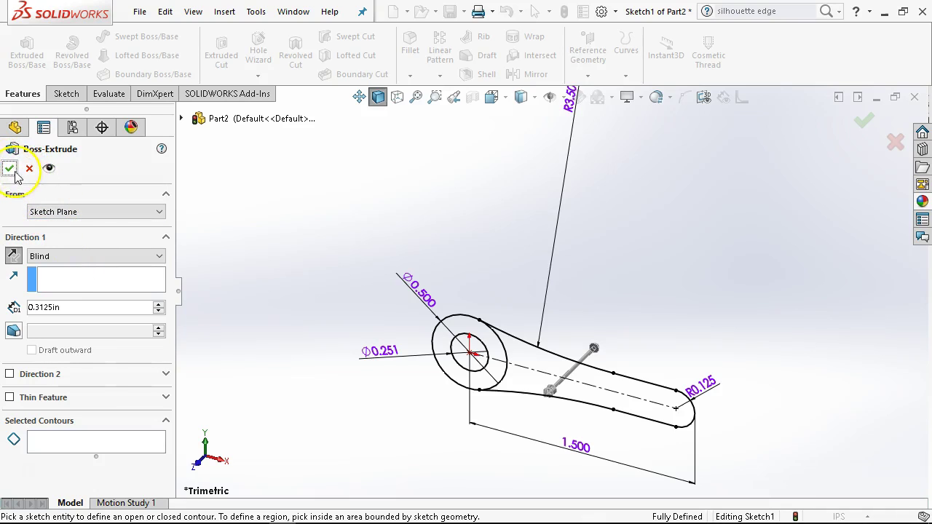
Dismiss the open-contour warning and select the ring and arm regions as contours
click(9, 169)
click(555, 280)
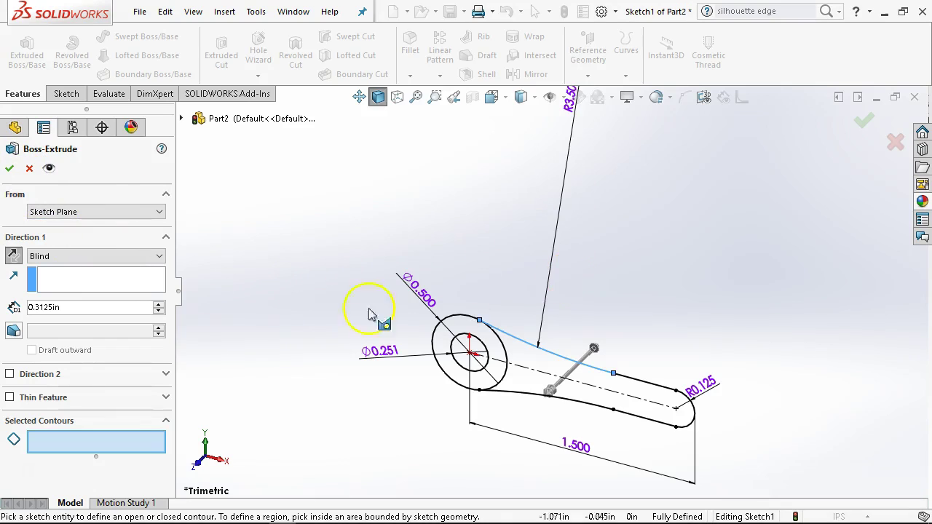
click(493, 370)
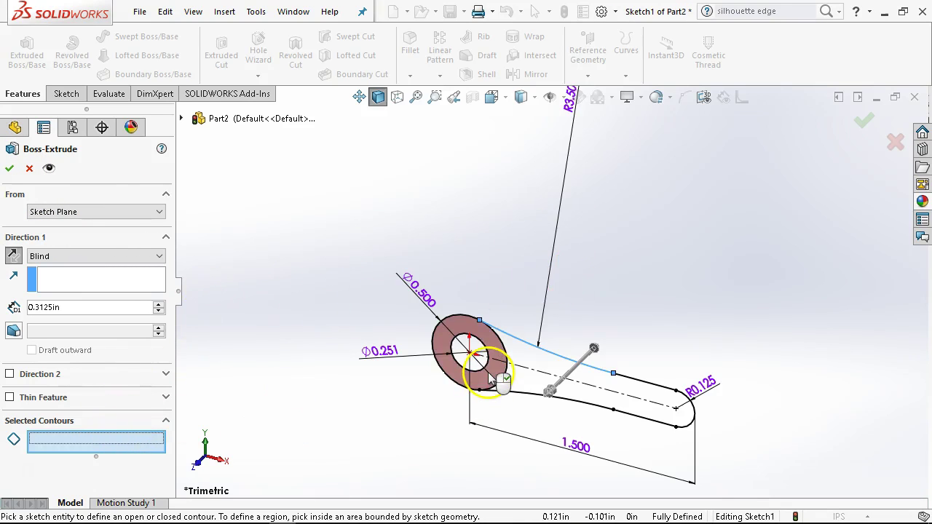
click(529, 368)
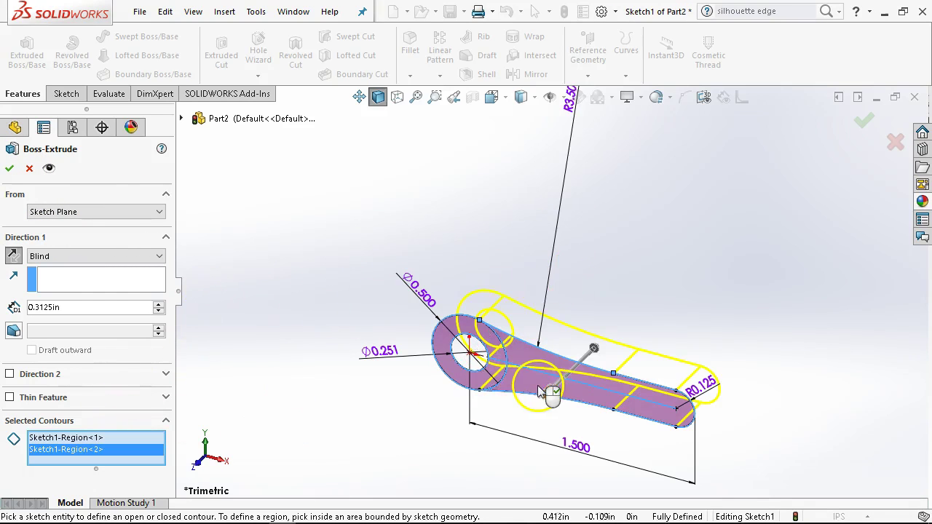
Cut the arm region of Sketch1 0.0625 in blind into the lever as Cut-Extrude1
click(10, 169)
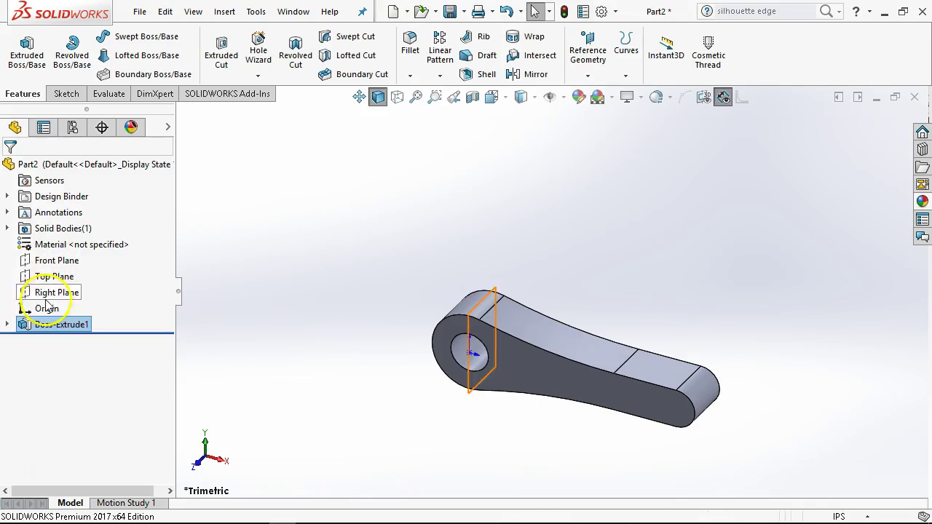
click(7, 324)
click(45, 341)
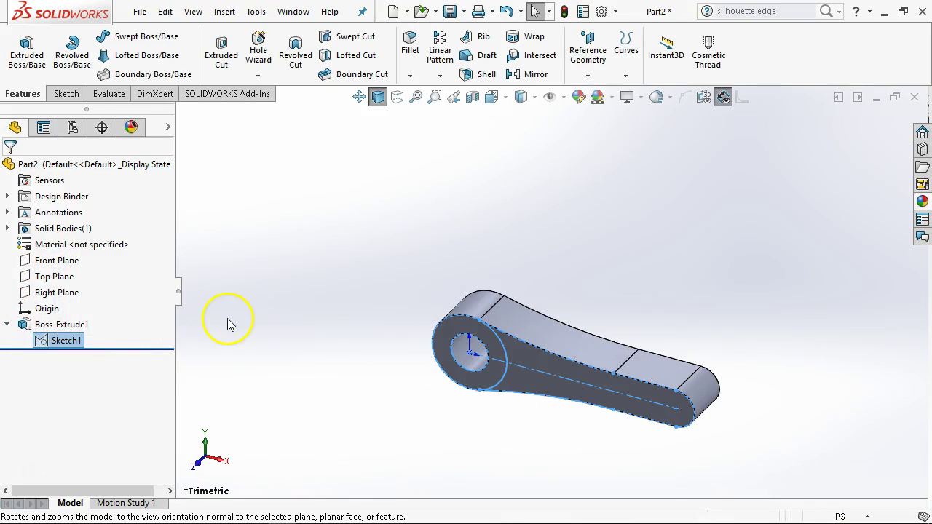
click(218, 53)
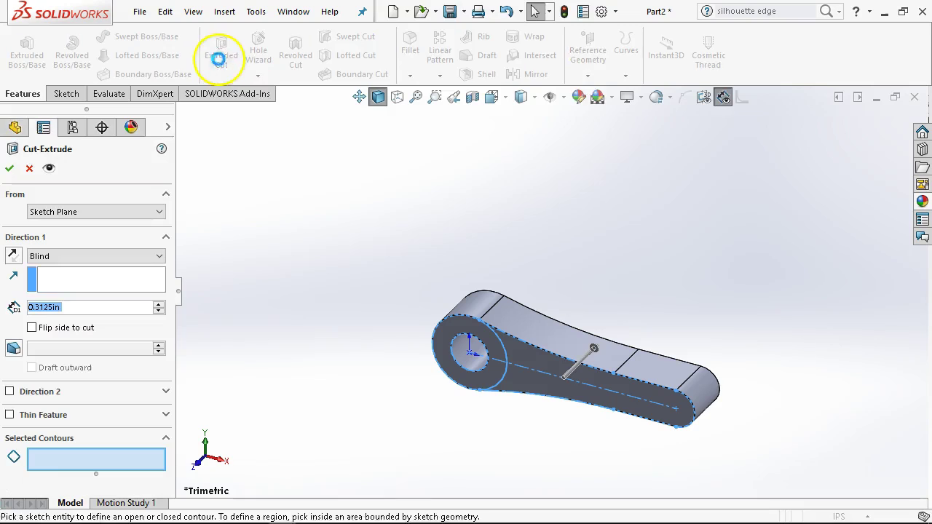
click(525, 353)
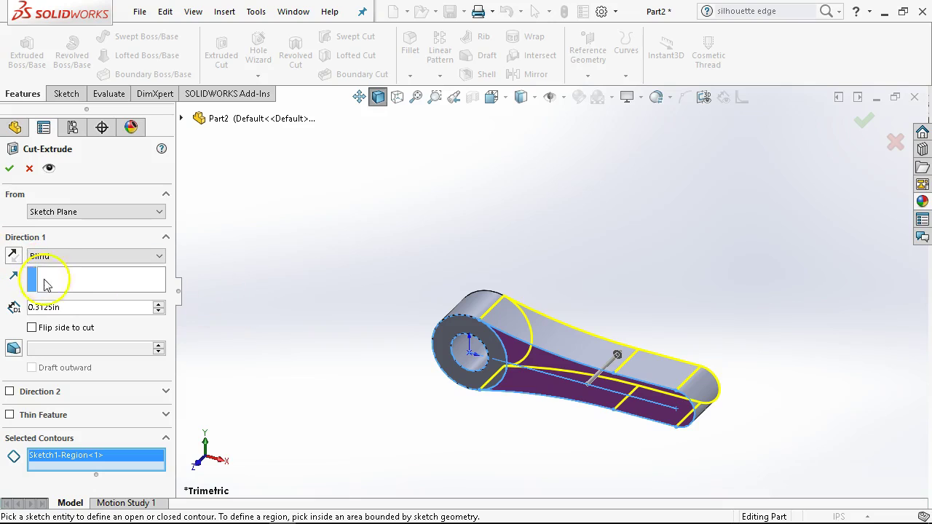
text(.062)
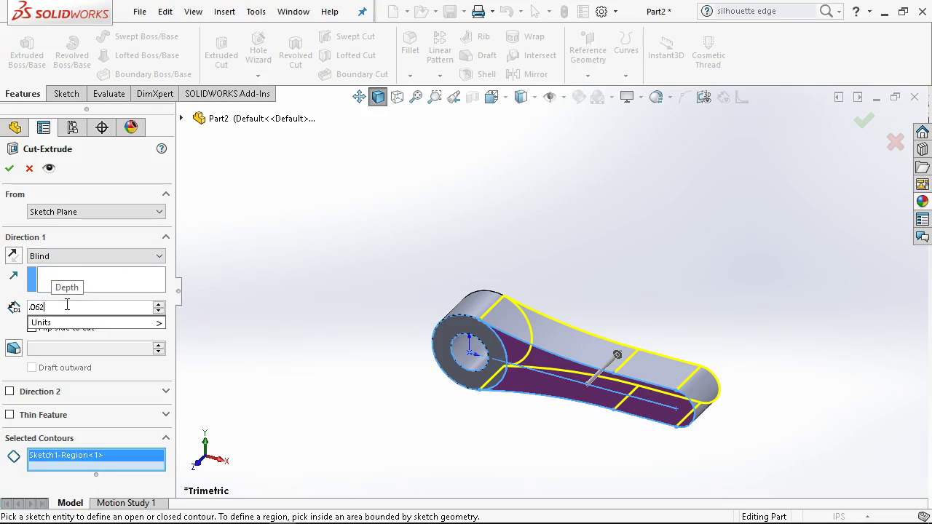
text(5)
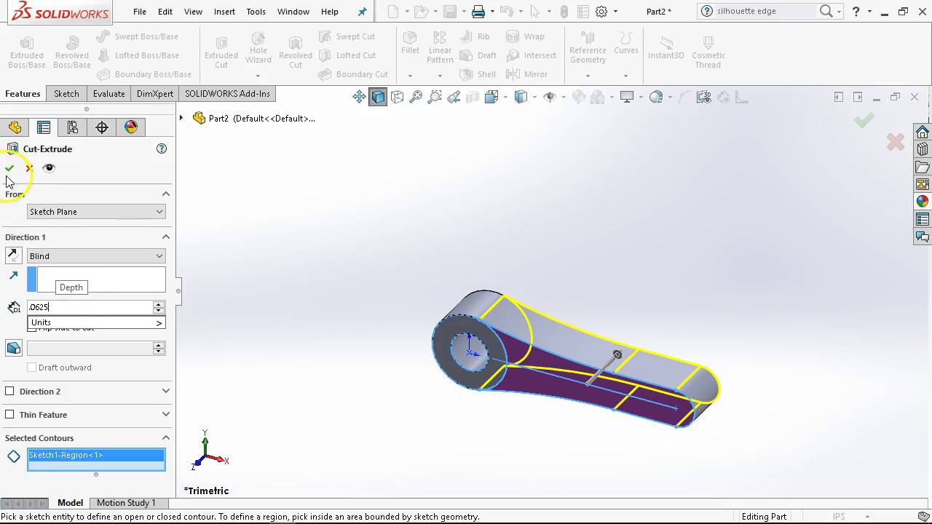
key(Return)
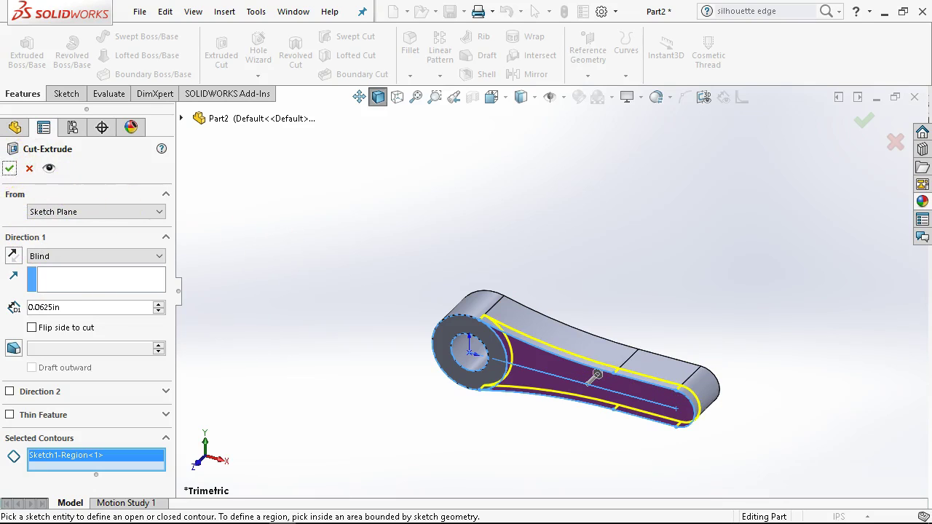
click(9, 168)
mouse_move(469, 334)
middle_down()
mouse_move(458, 284)
mouse_move(478, 303)
mouse_move(482, 332)
middle_up()
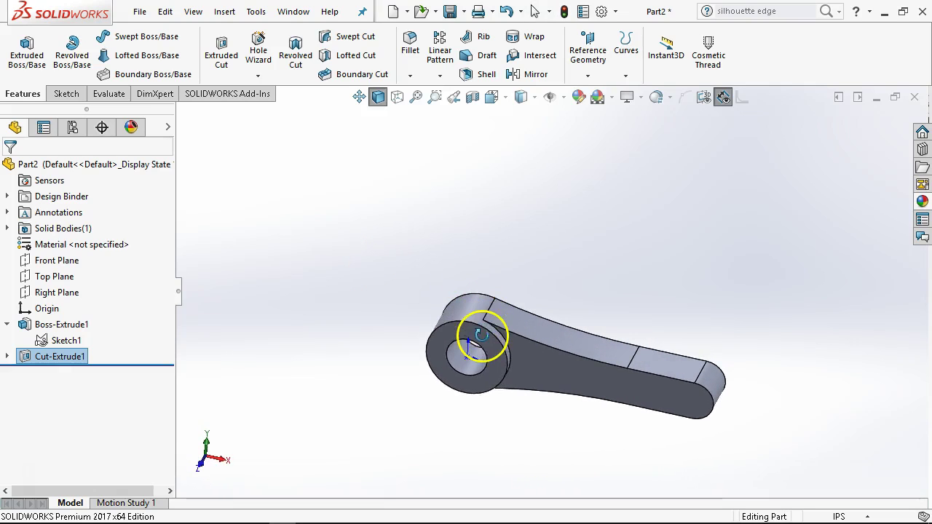
Start a sketch on the Top Plane, viewed normal to it, and draw a circle
click(45, 278)
click(61, 253)
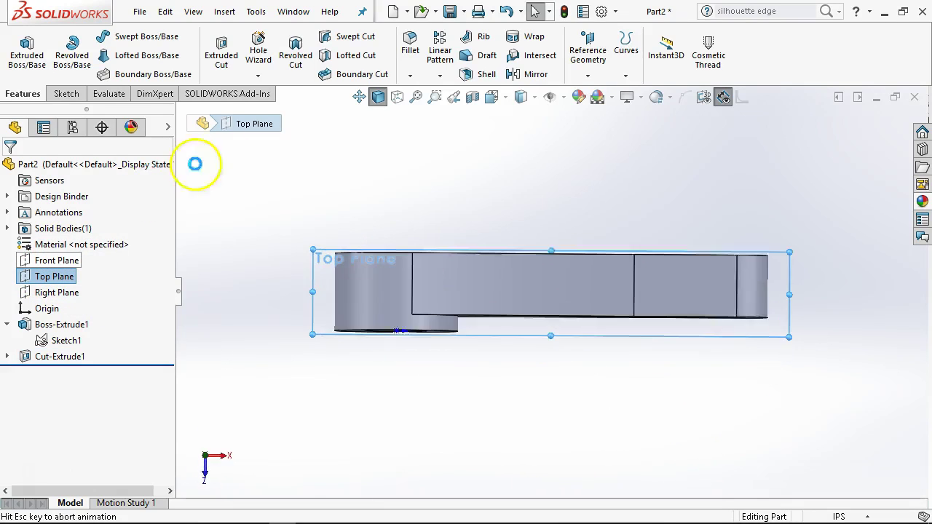
click(125, 35)
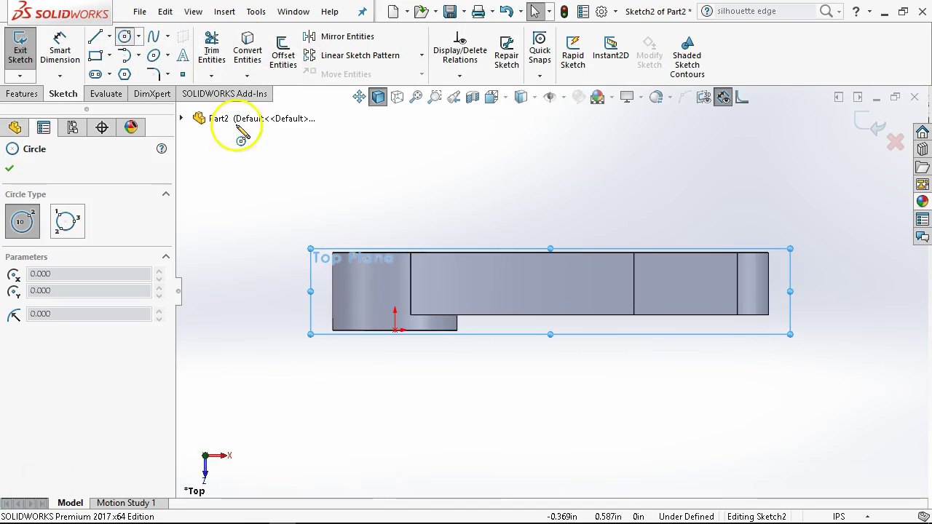
click(395, 288)
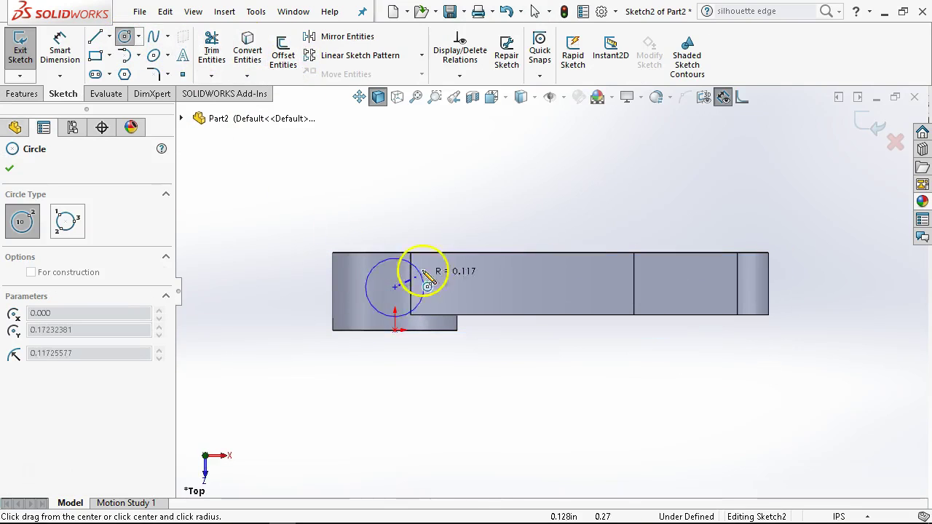
right_click(425, 169)
click(394, 194)
Dimension the circle's diameter to 0.125 in
right_click(501, 191)
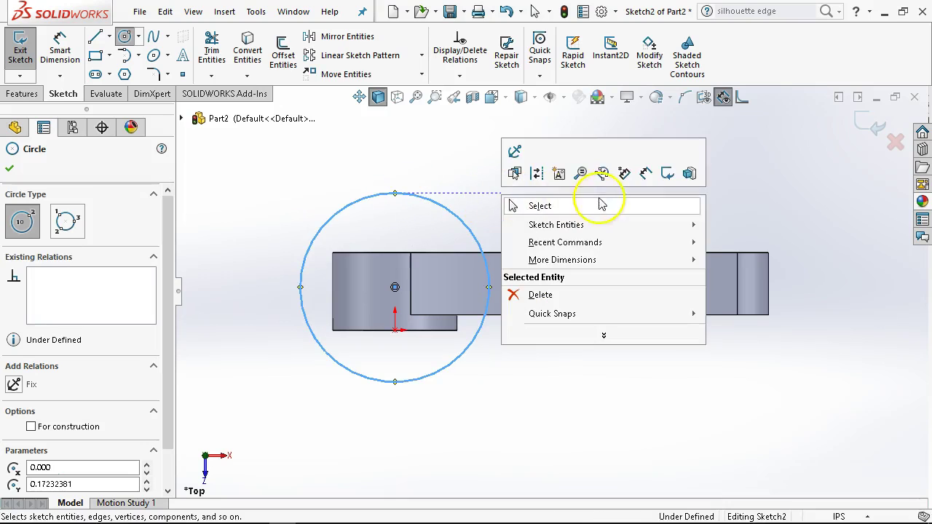
click(647, 173)
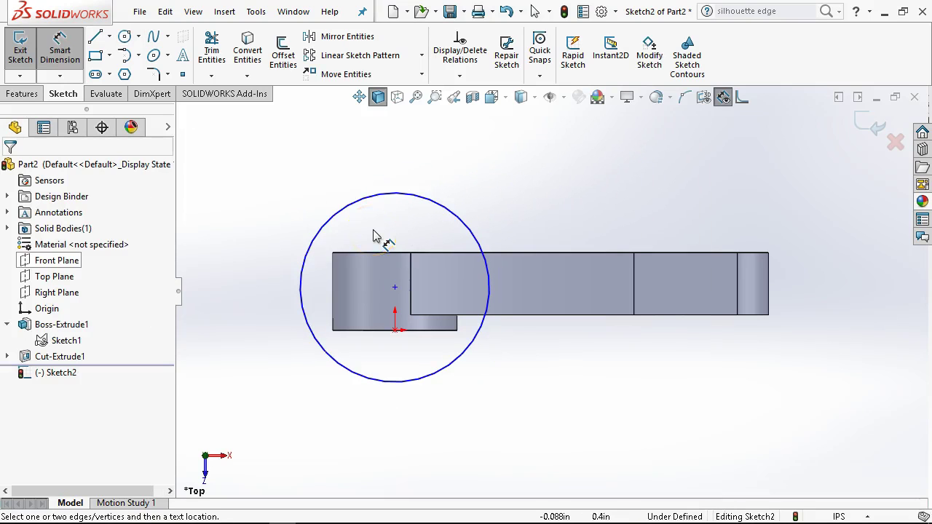
click(449, 209)
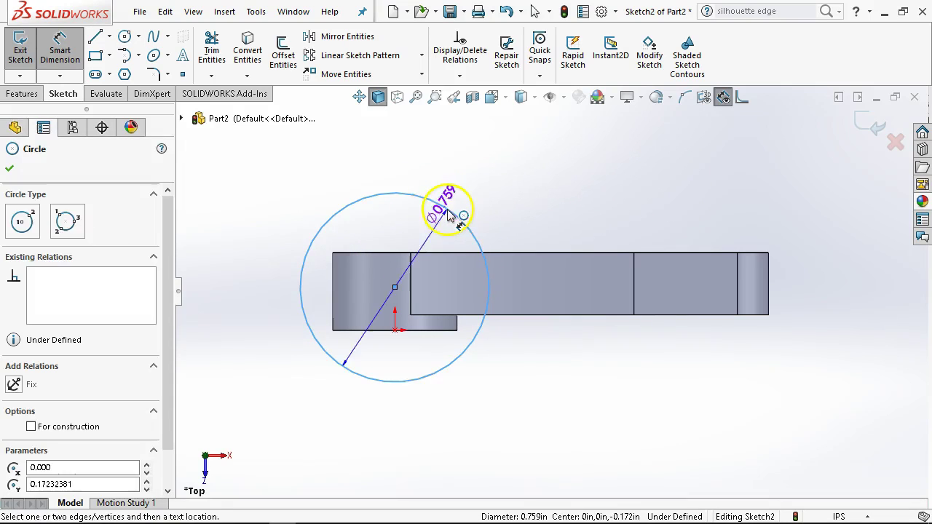
click(569, 193)
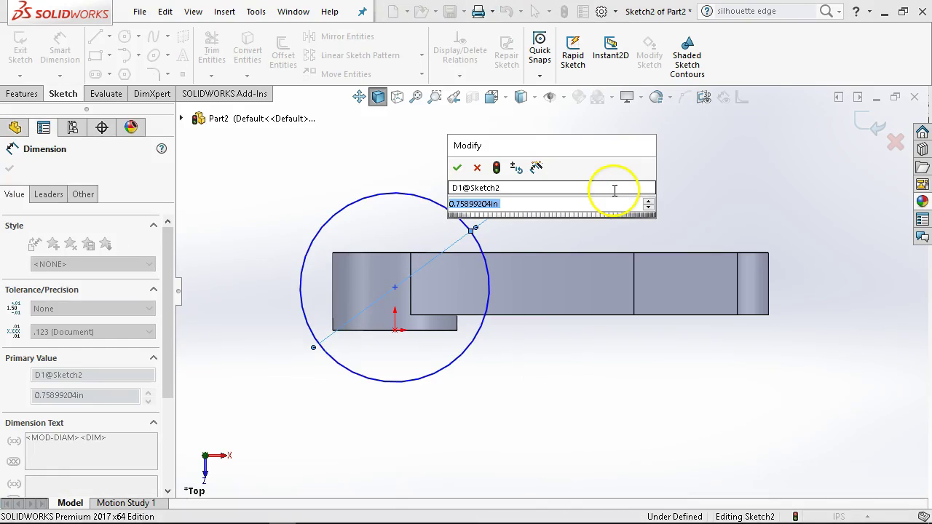
text(.125)
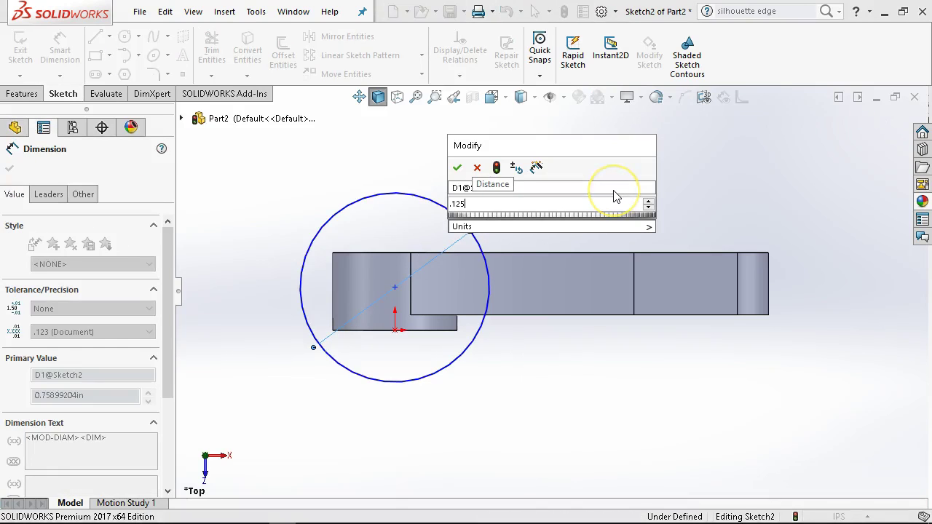
key(Return)
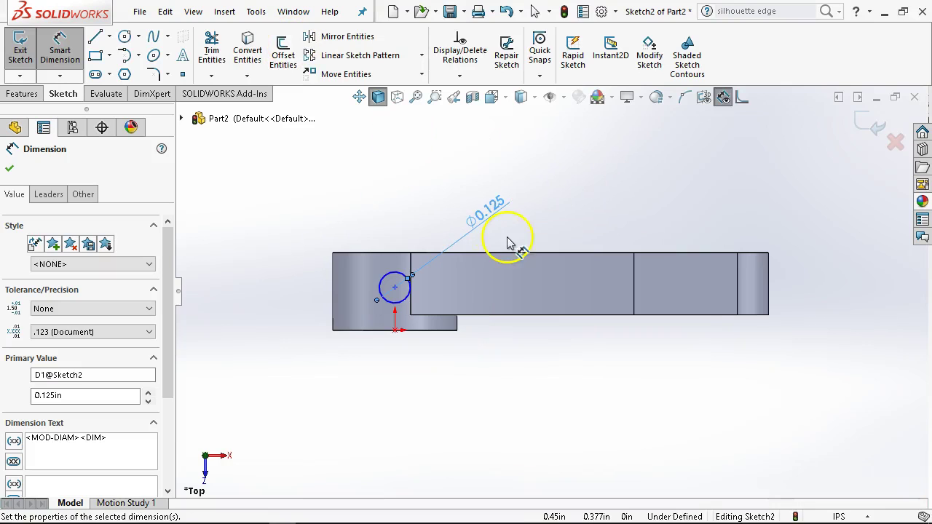
right_click(507, 240)
click(518, 283)
Add a vertical centerline from the origin and snap the circle centre to its midpoint
click(108, 36)
click(125, 74)
click(394, 330)
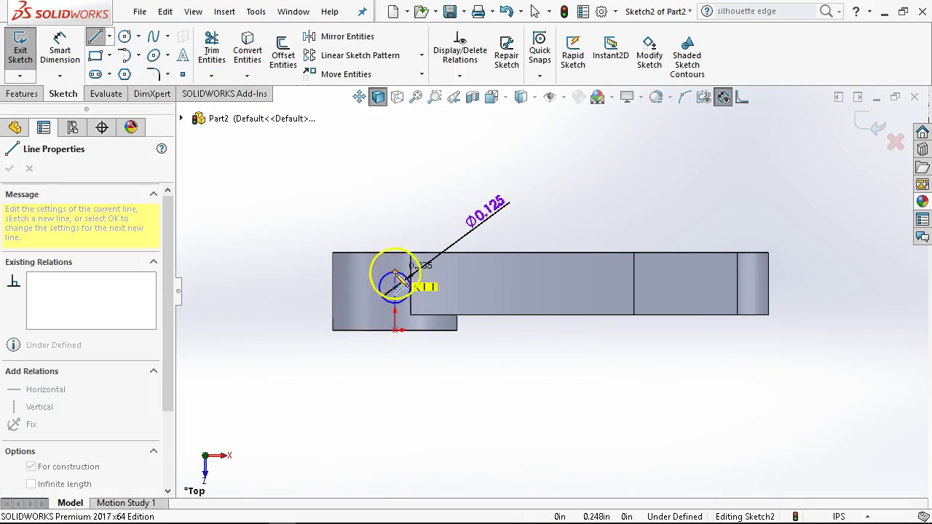
click(394, 252)
right_click(410, 208)
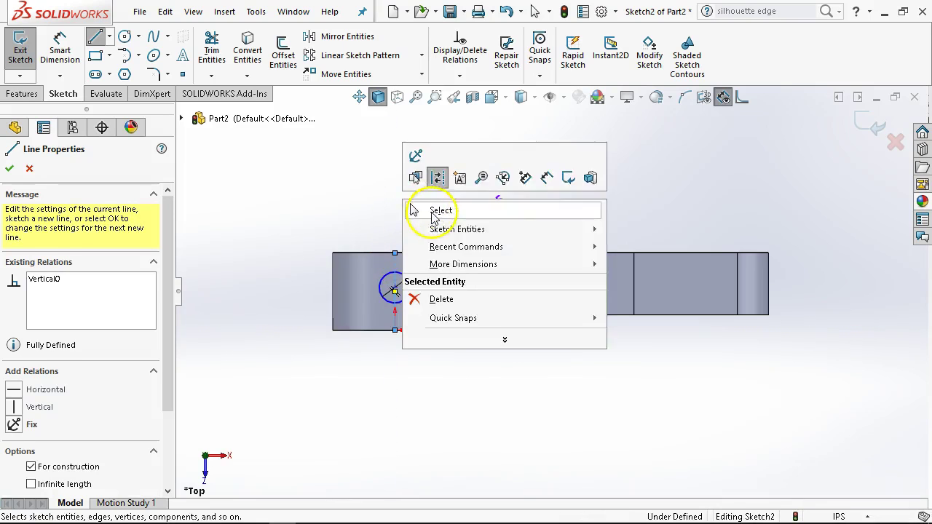
click(416, 209)
drag(410, 286, 394, 291)
click(401, 183)
middle_drag(401, 182, 499, 114)
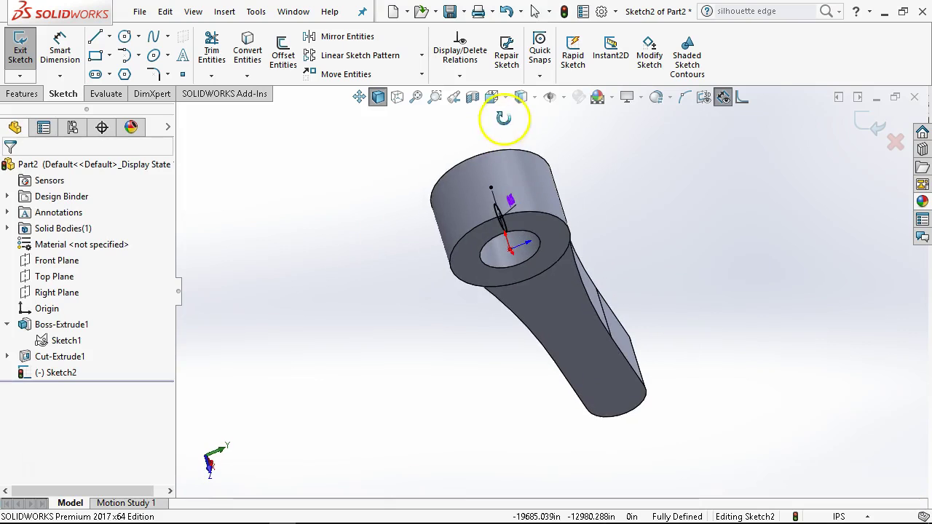
key(ctrl+7)
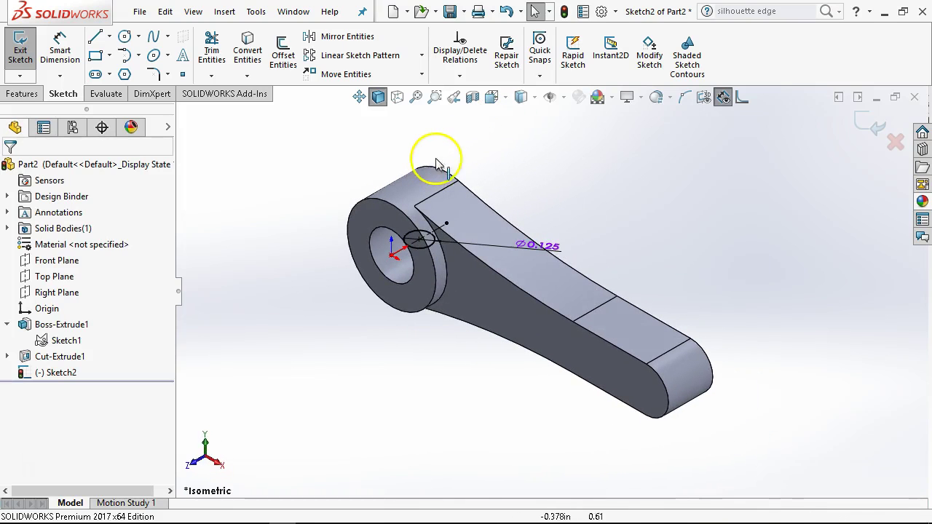
Cut the Ø0.125 circle Through All, direction pointing down, to make Cut-Extrude2
click(21, 93)
click(221, 56)
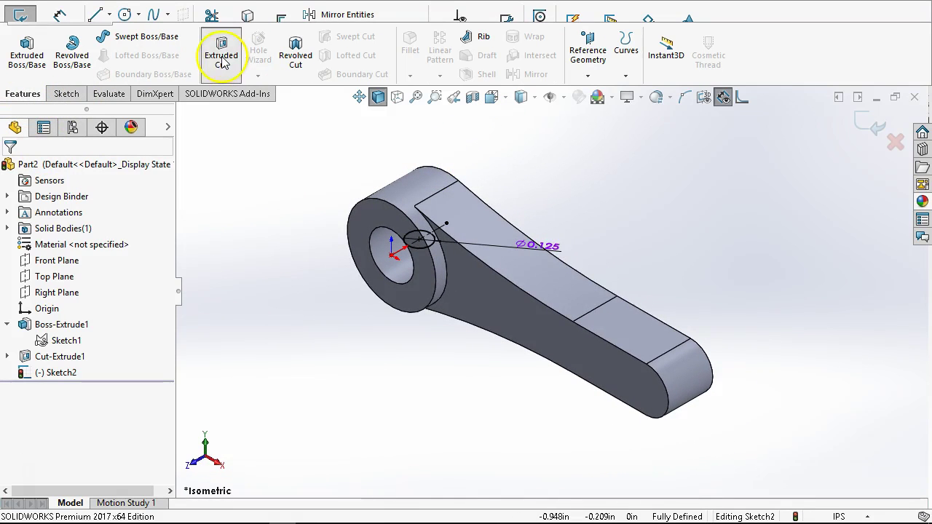
click(71, 257)
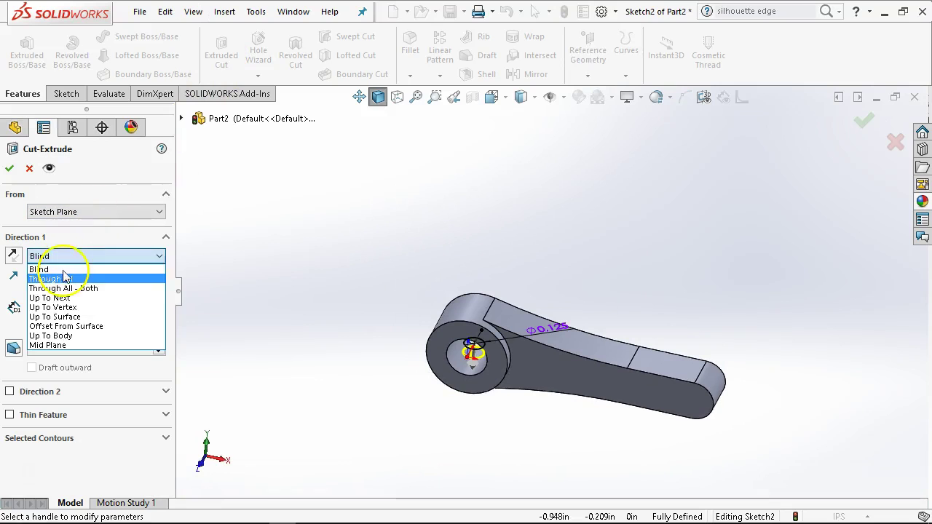
click(68, 272)
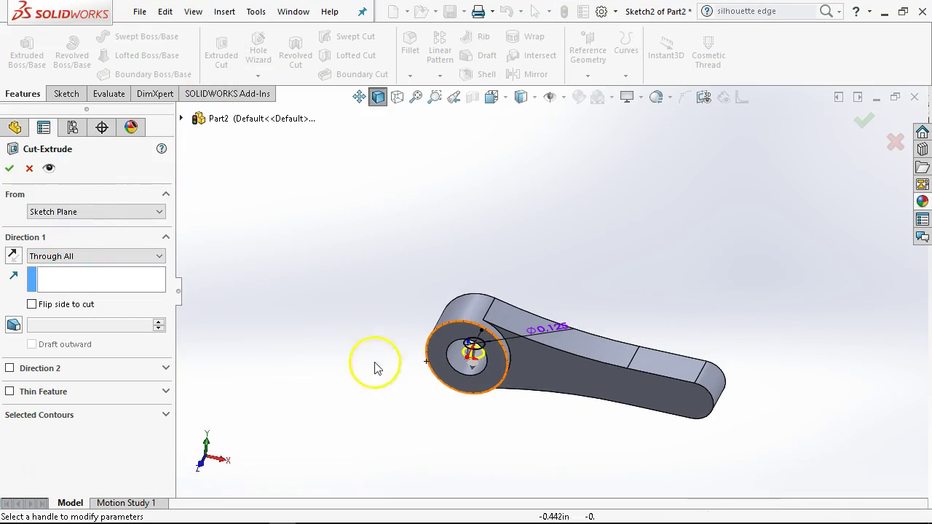
click(13, 256)
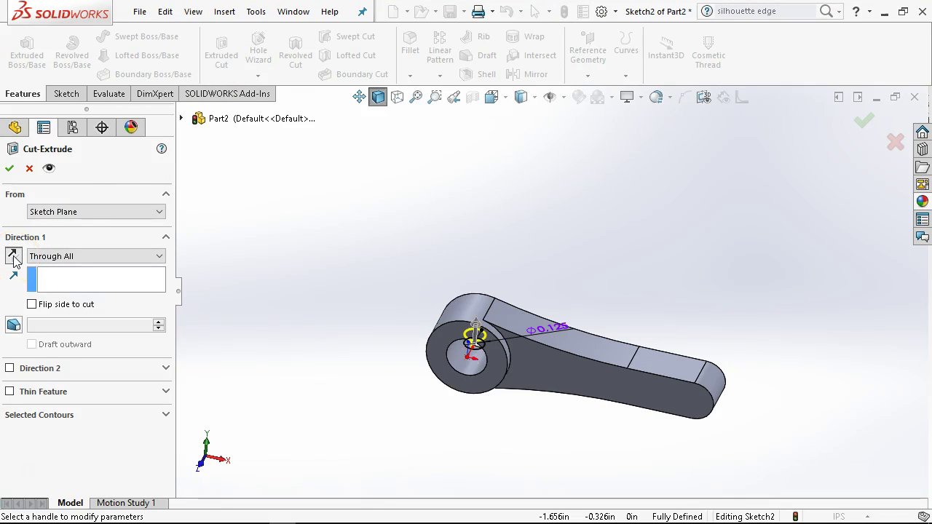
click(14, 256)
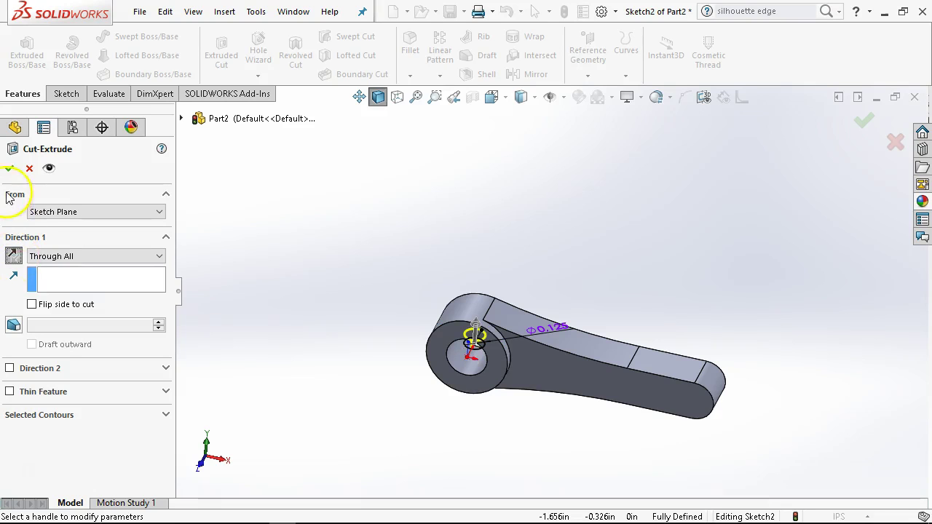
click(10, 169)
click(202, 340)
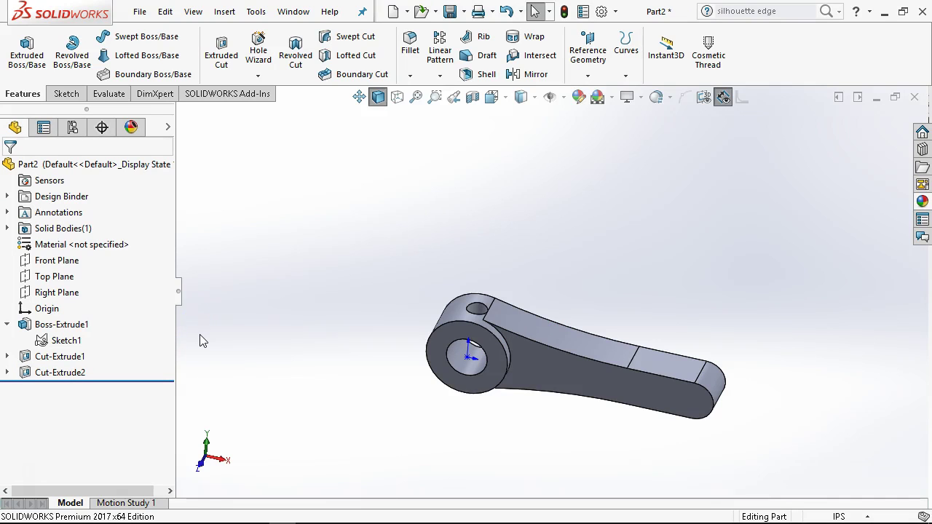
key(ctrl+7)
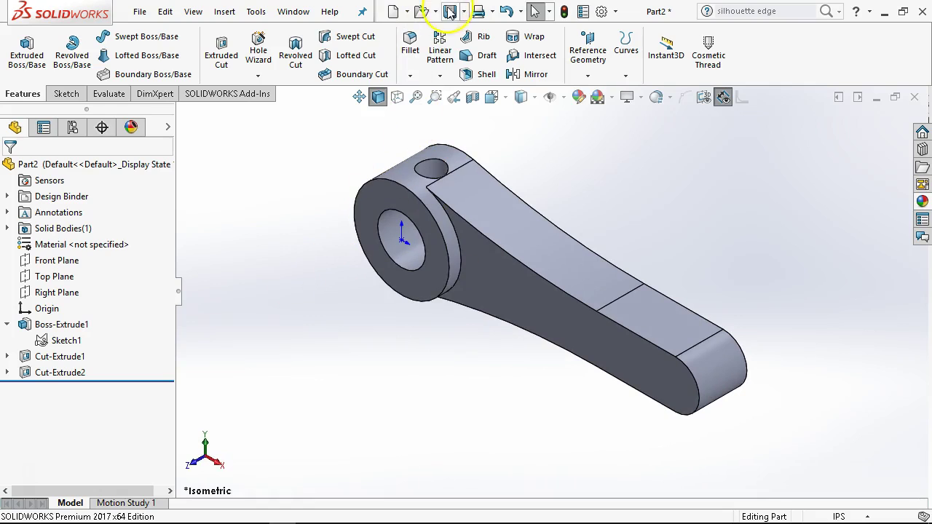
Save the part as '7 Locking Handle' and close it
click(450, 12)
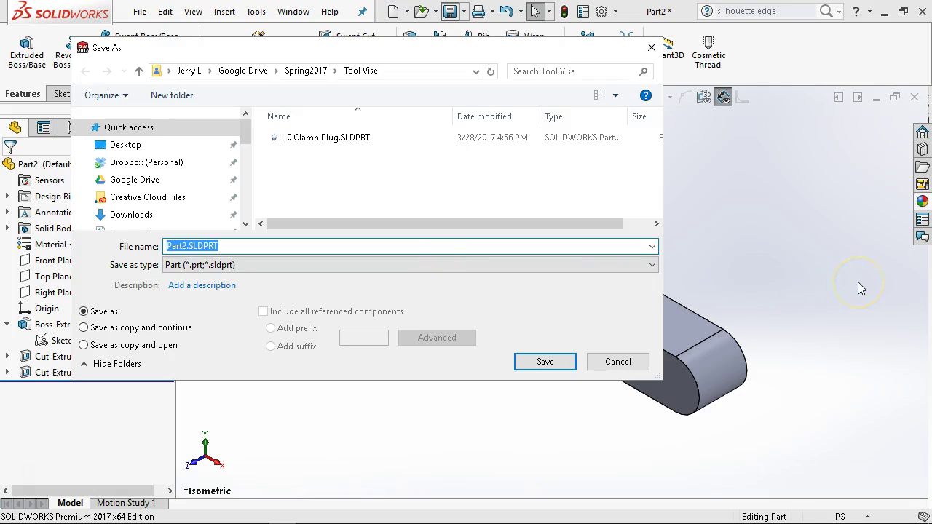
text(7 Locking Handle)
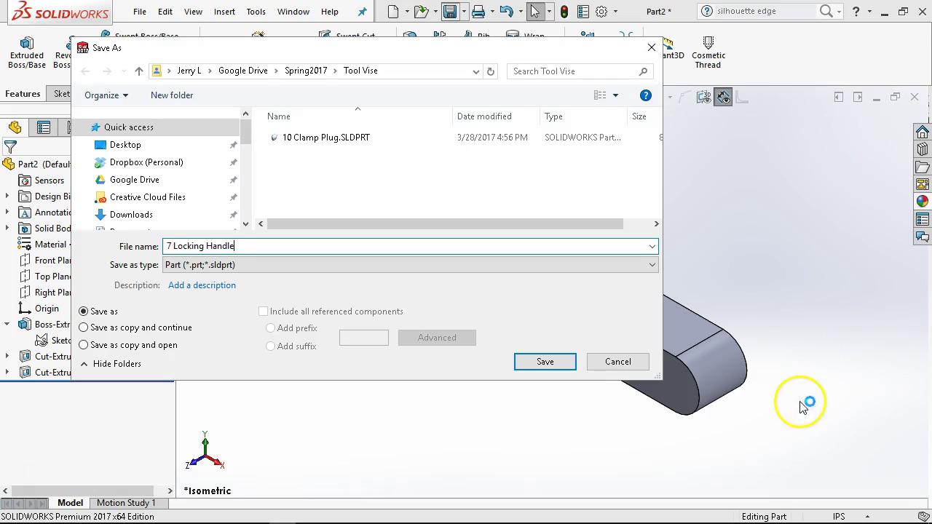
click(545, 362)
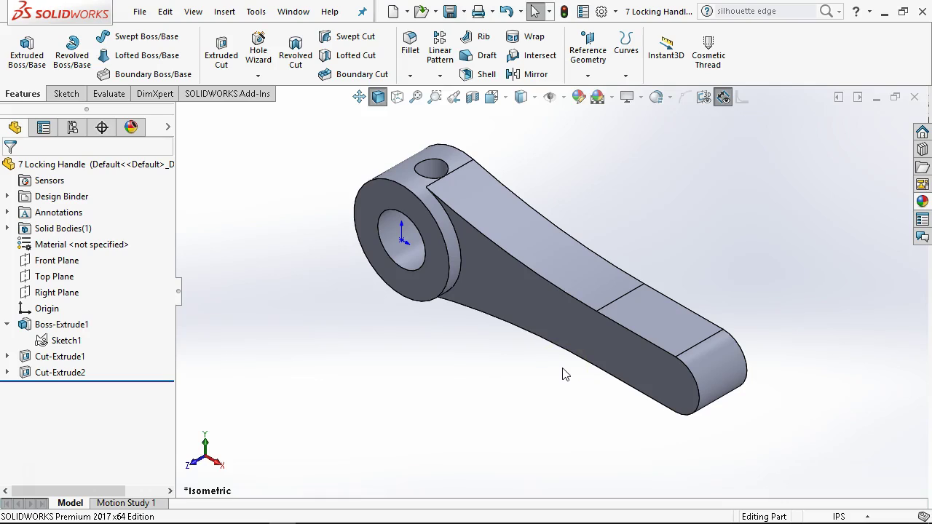
click(480, 409)
click(914, 97)
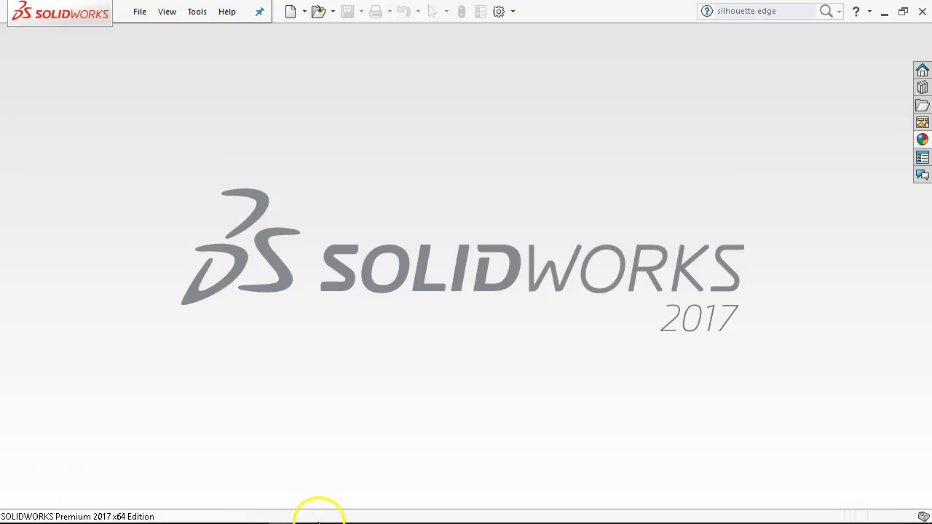
click(310, 514)
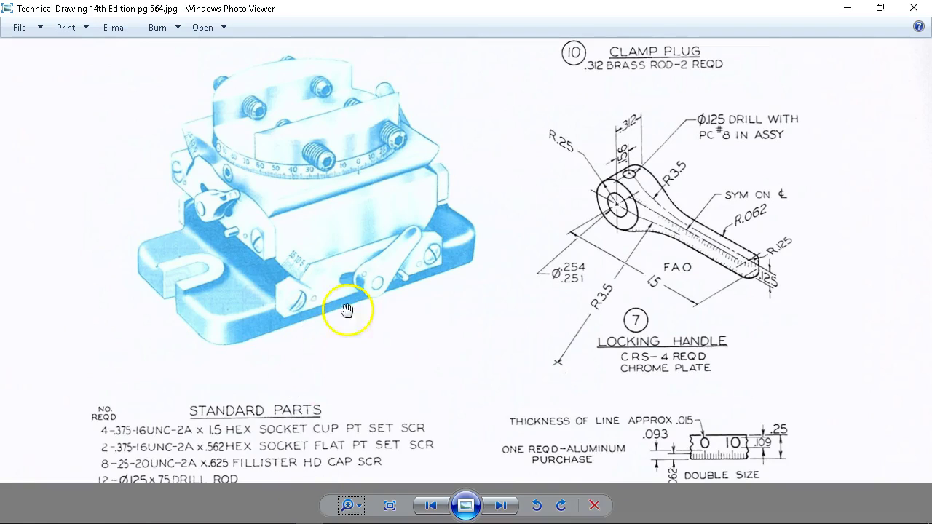
mouse_move(343, 316)
mouse_down()
mouse_move(414, 270)
mouse_move(408, 98)
mouse_up()
mouse_move(432, 294)
mouse_down()
mouse_move(441, 142)
mouse_move(427, 154)
mouse_move(420, 187)
mouse_up()
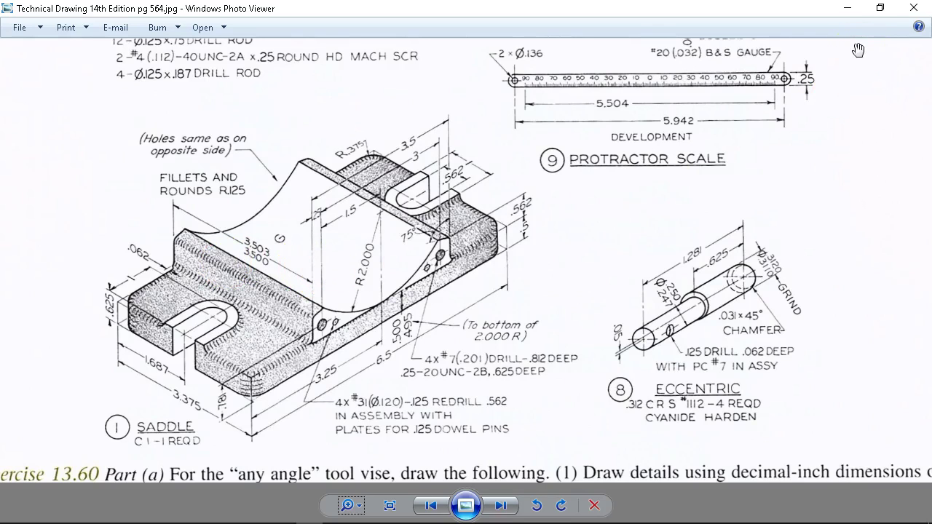
click(847, 8)
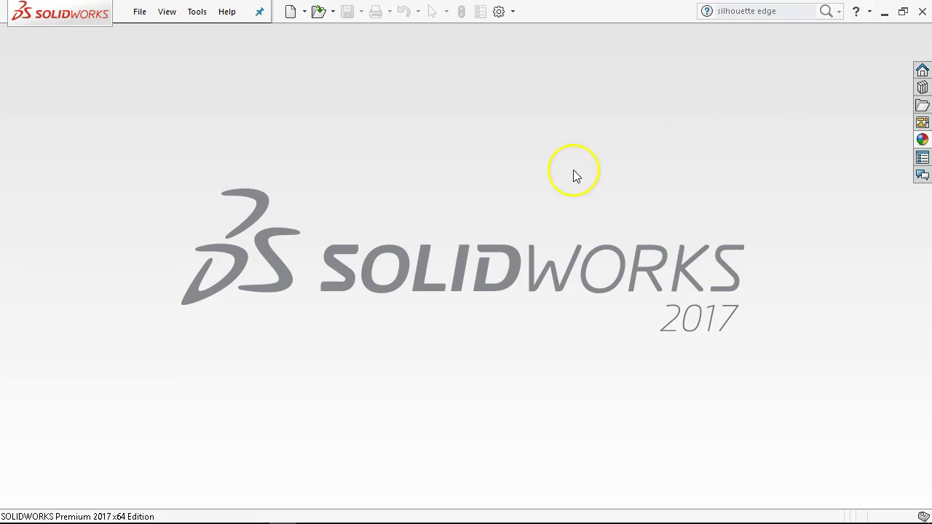
Create a new part from the inch template and sketch on its Front Plane
click(140, 12)
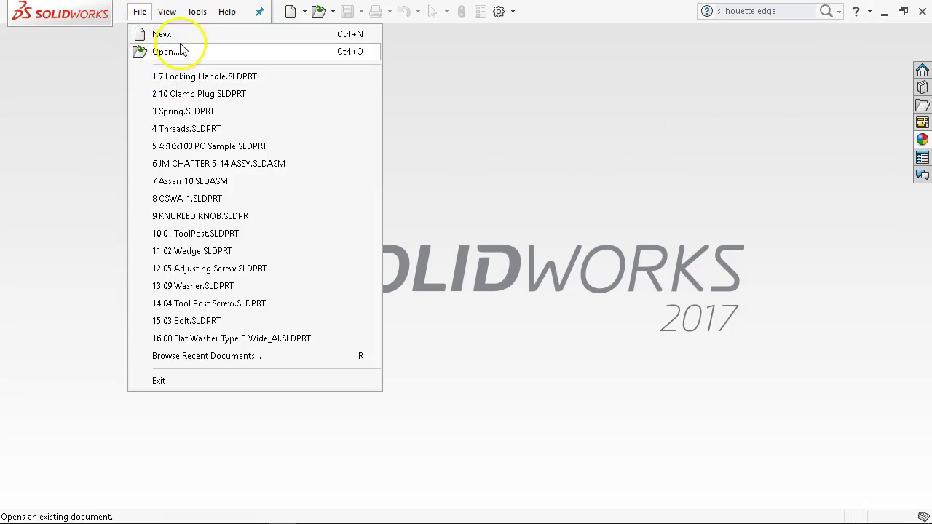
click(166, 35)
double_click(218, 96)
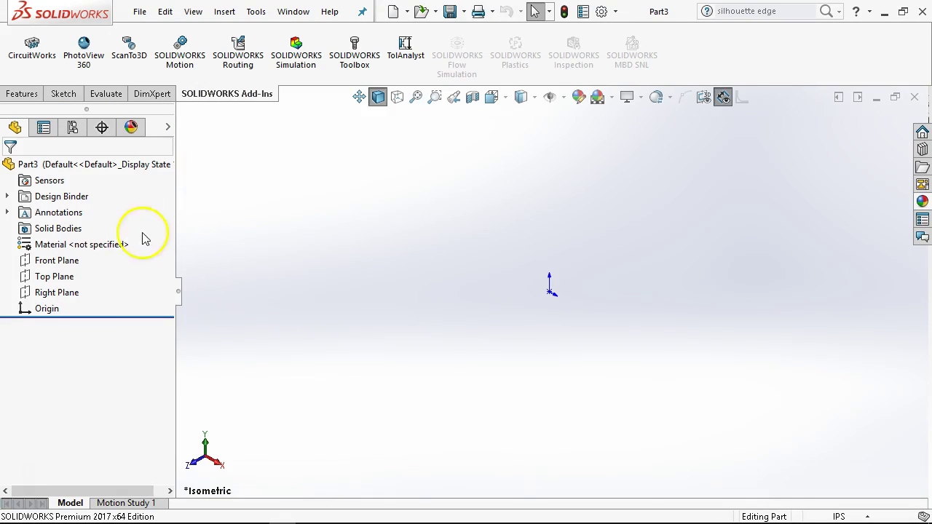
click(56, 260)
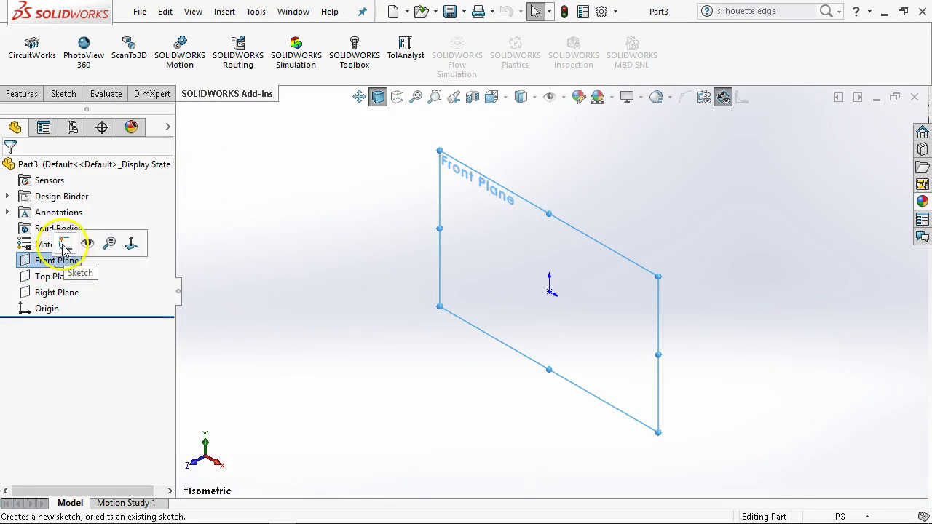
click(64, 243)
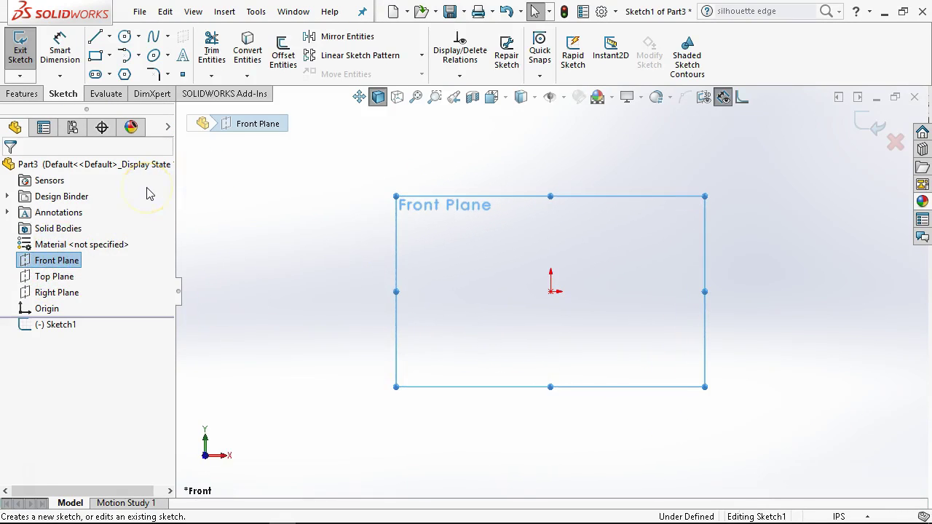
Add a vertical, infinite centerline through the origin
click(109, 36)
click(134, 93)
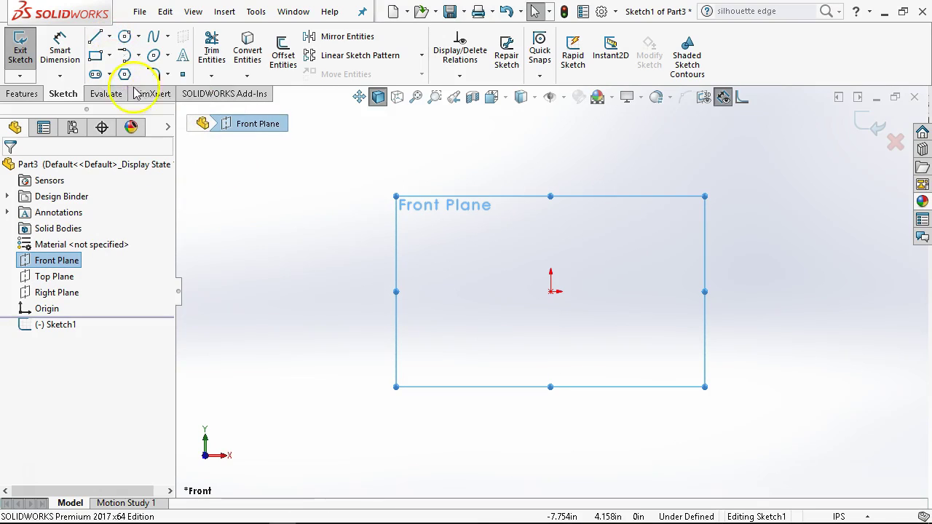
click(50, 283)
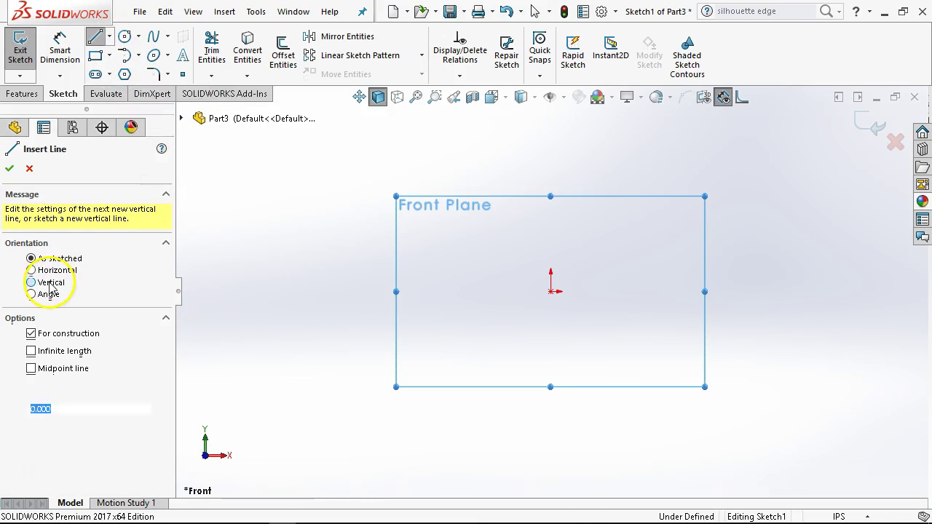
click(57, 351)
click(551, 290)
right_click(647, 268)
click(658, 266)
Draw the right half of the stepped profile as connected lines from the origin
click(94, 36)
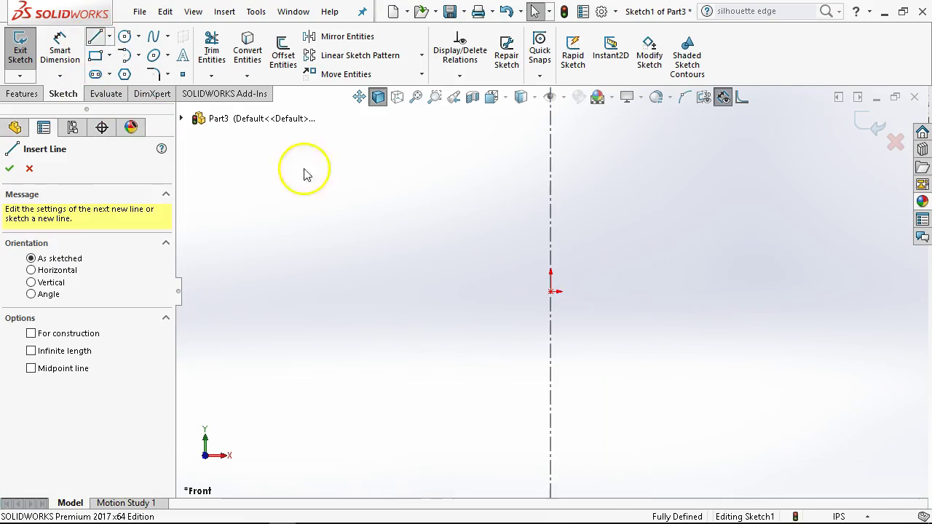
click(551, 291)
click(795, 292)
click(795, 254)
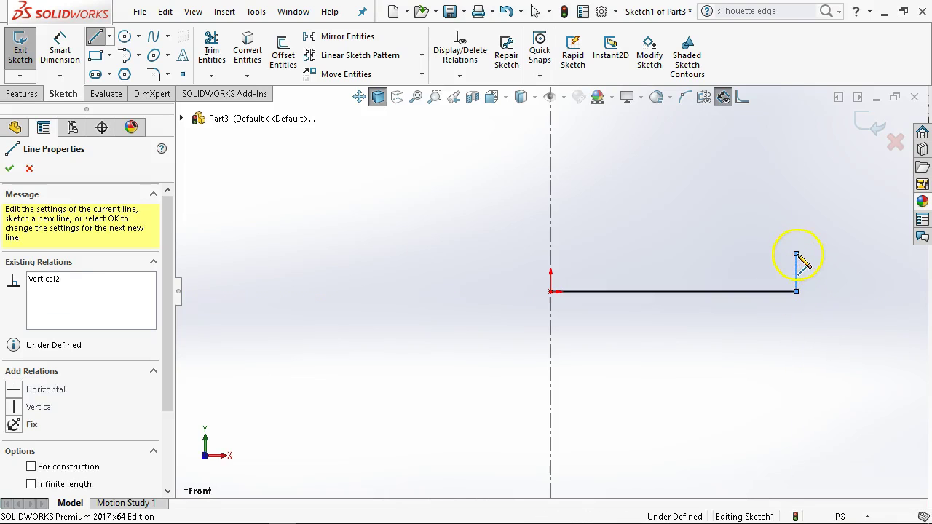
click(702, 253)
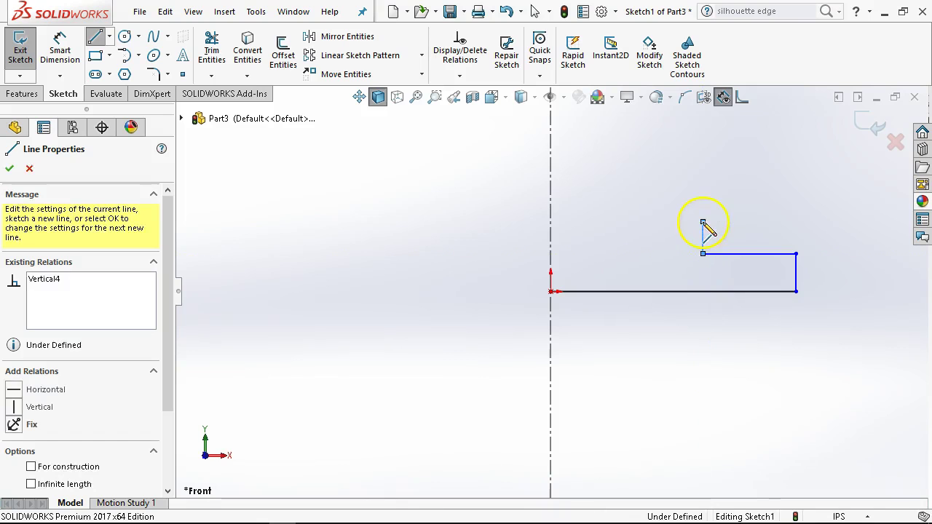
click(672, 222)
right_click(672, 180)
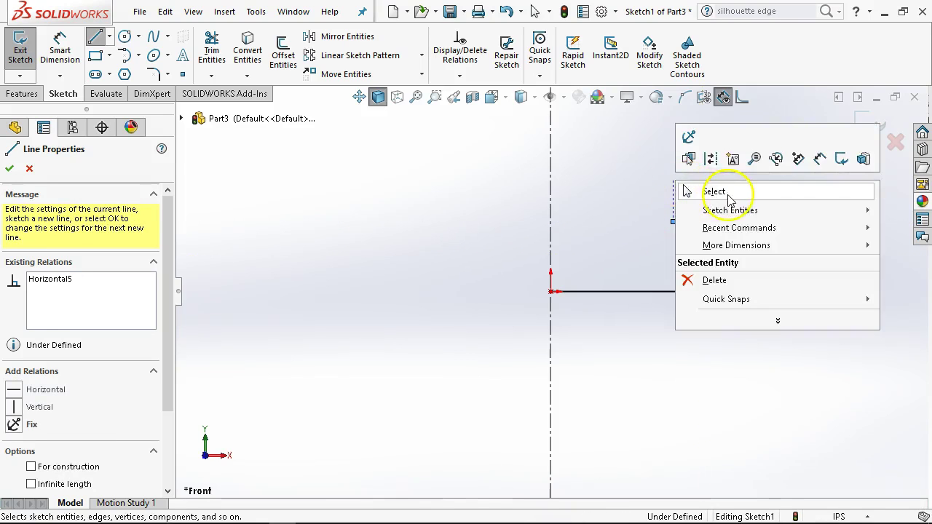
click(734, 192)
Mirror the half profile about the centerline and dimension the overall width to 6.500
mouse_move(844, 169)
mouse_down()
mouse_move(461, 348)
mouse_move(437, 367)
mouse_up()
click(348, 36)
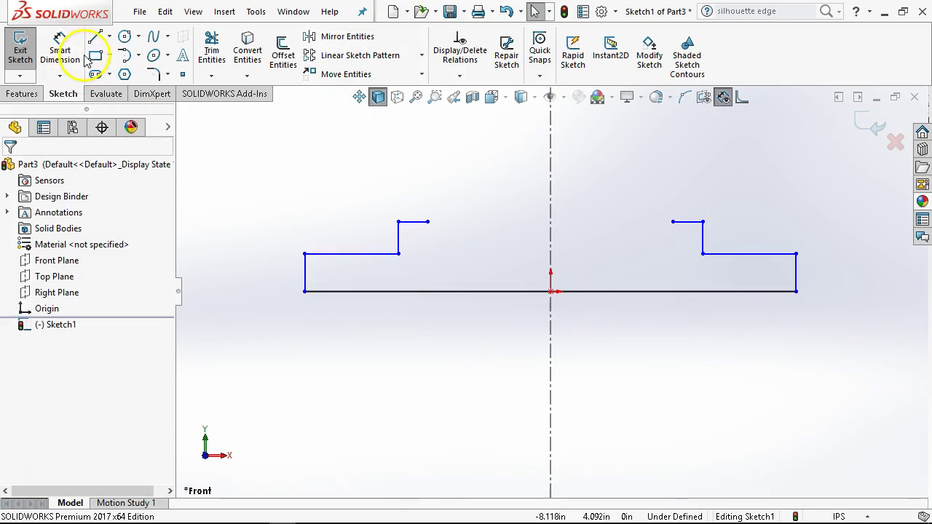
click(60, 51)
click(381, 294)
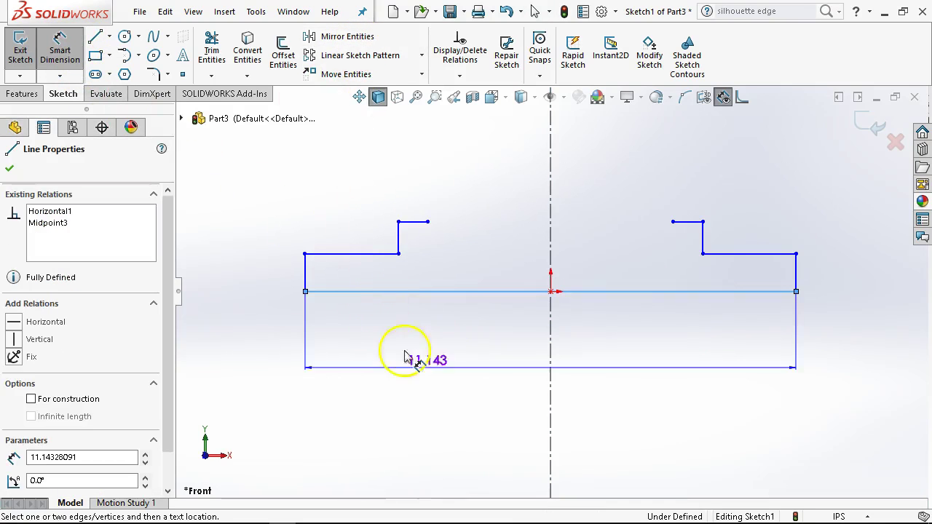
click(459, 401)
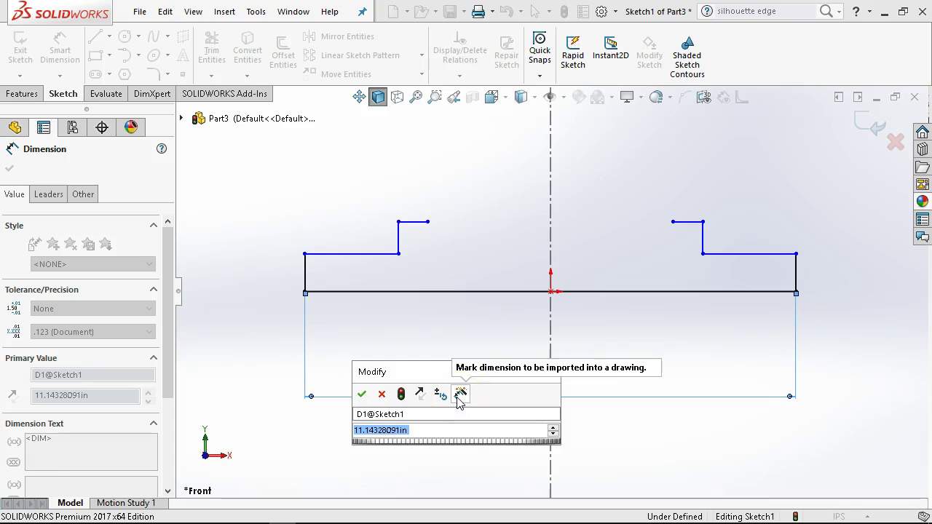
text(6.5)
key(Return)
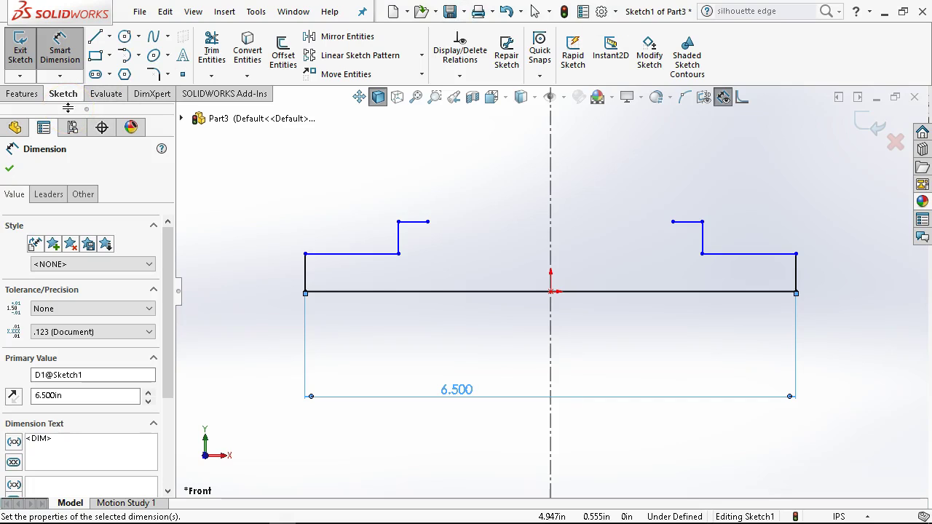
Dimension the end height 0.500, step height 0.5625 and 3.500 spacing between steps
click(795, 280)
click(788, 275)
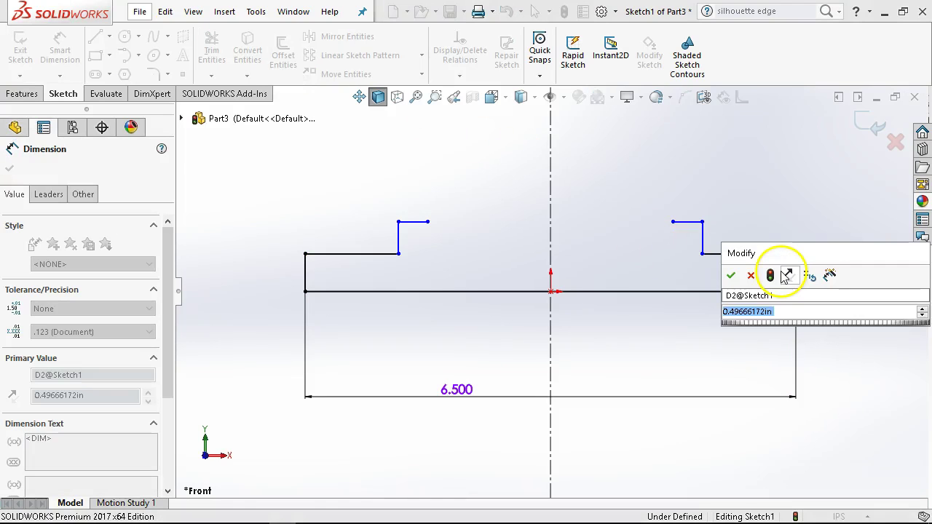
text(.5)
key(Return)
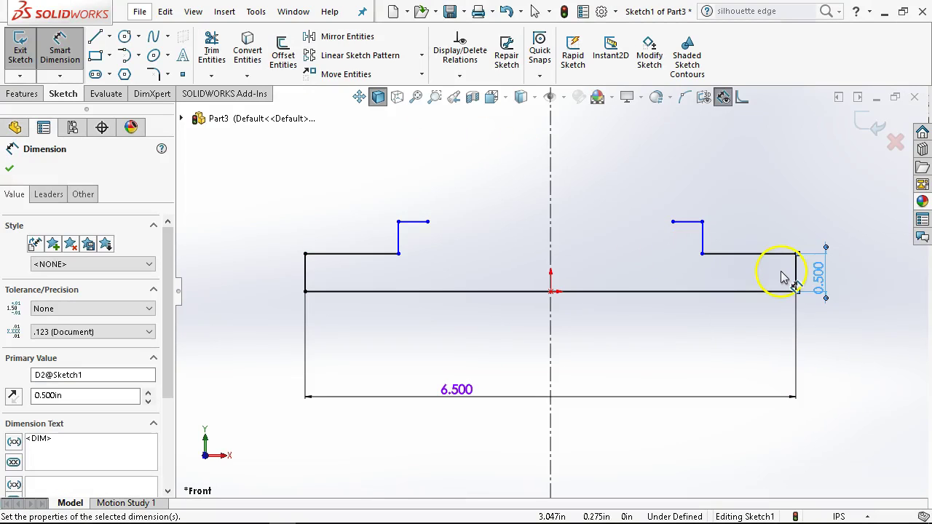
click(704, 244)
click(825, 231)
text(.562)
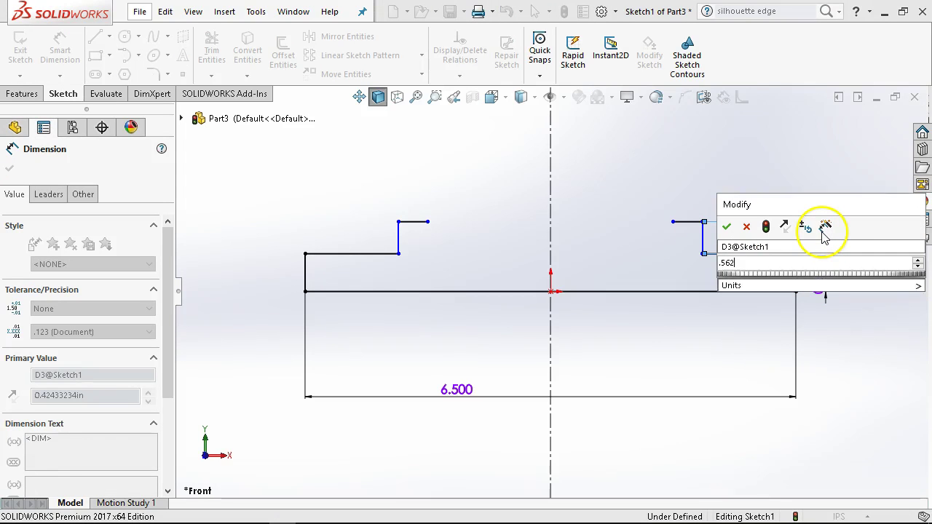
text(5)
key(Return)
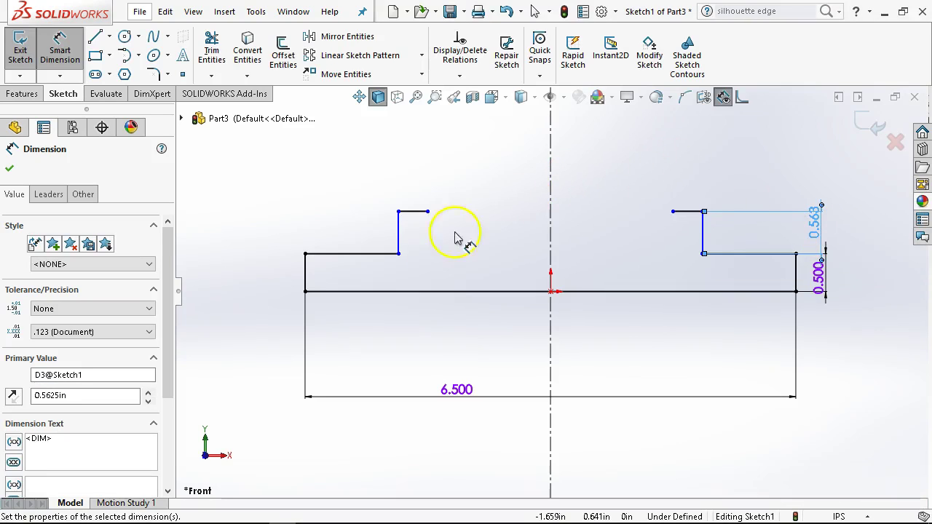
click(399, 235)
click(703, 235)
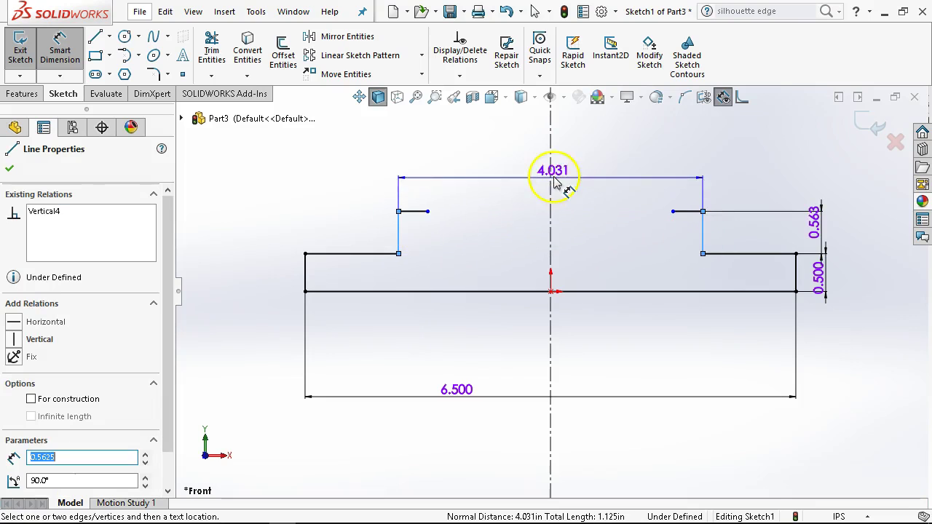
click(578, 173)
text(3.5)
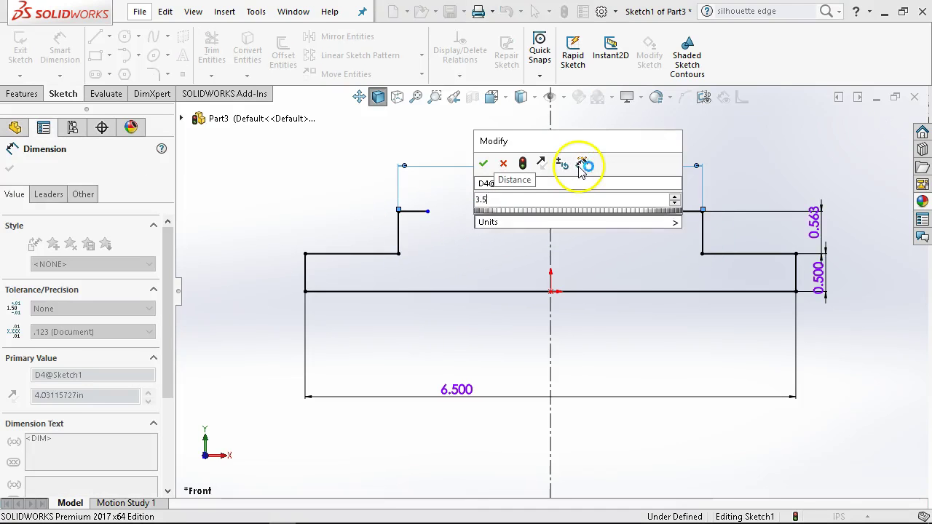
key(Return)
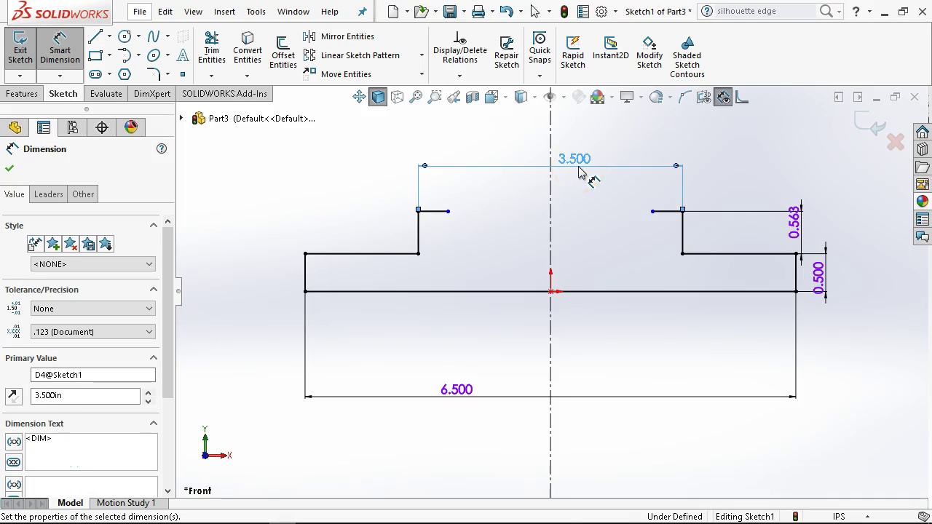
right_click(622, 178)
Draw a three-point arc dipping down between the two upper ledge ends to form the groove
click(630, 221)
click(329, 168)
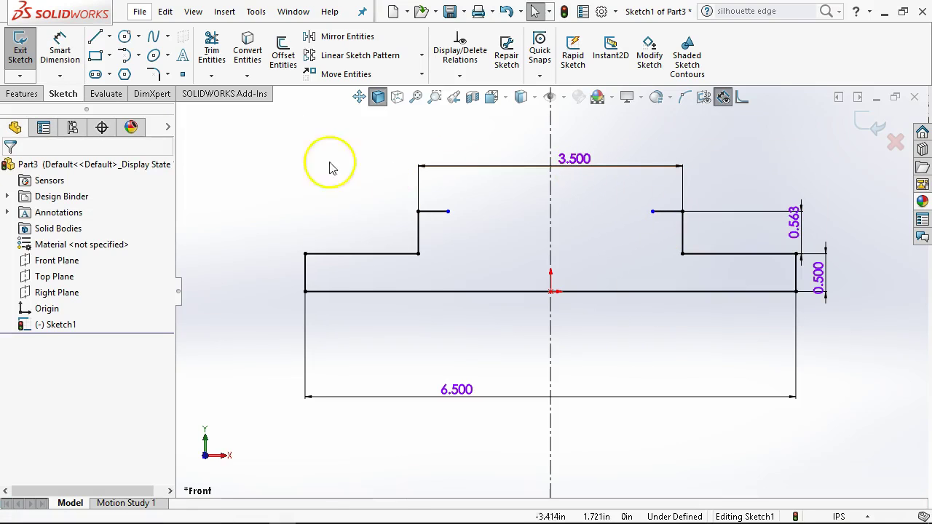
click(138, 55)
click(167, 55)
click(138, 55)
click(149, 108)
click(448, 211)
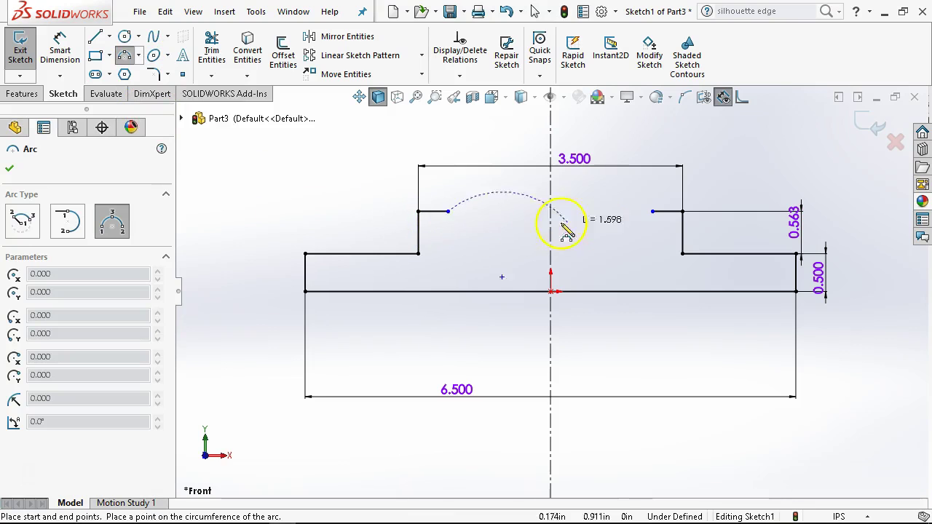
click(652, 211)
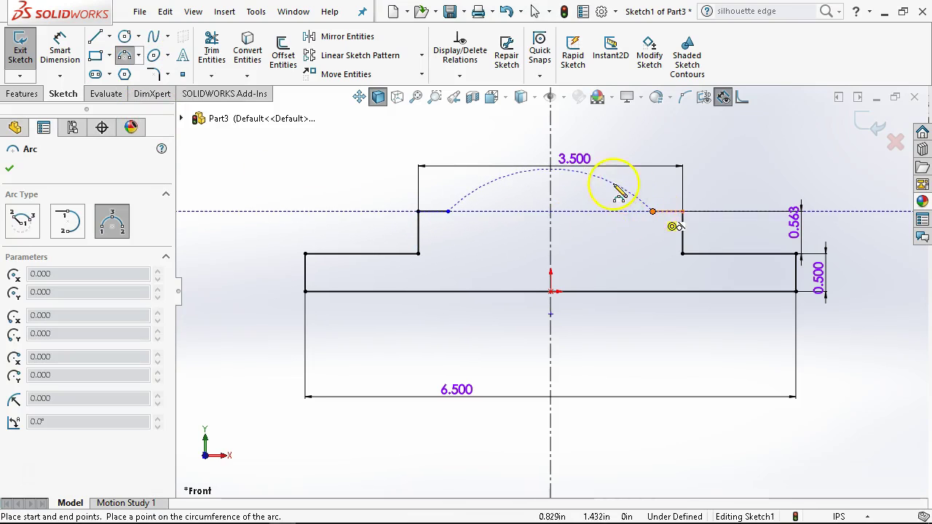
click(601, 254)
right_click(581, 204)
click(623, 214)
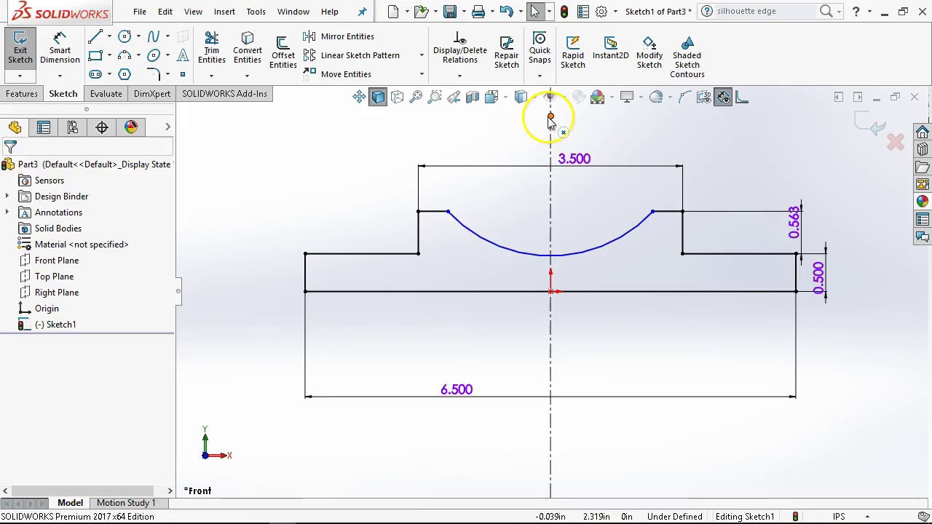
Make the arc's lowest point coincident with the vertical centerline
click(551, 118)
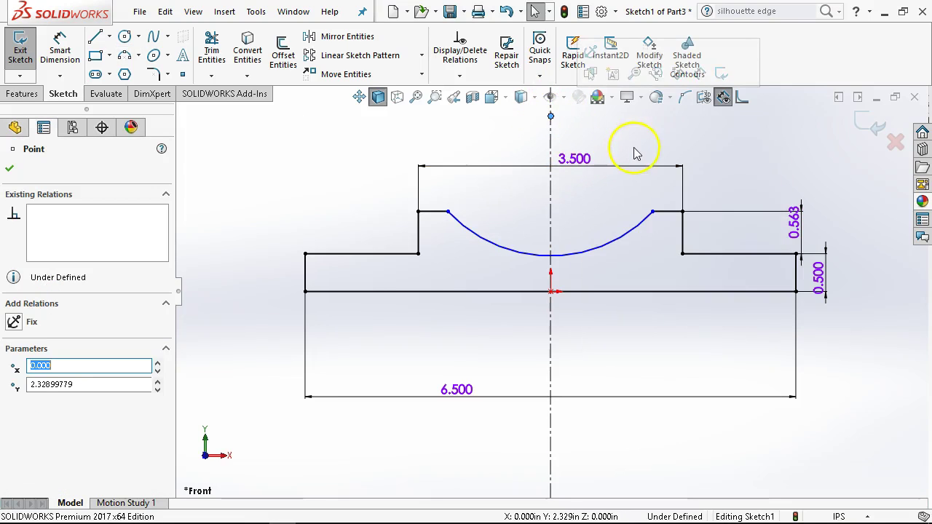
ctrl+click(554, 193)
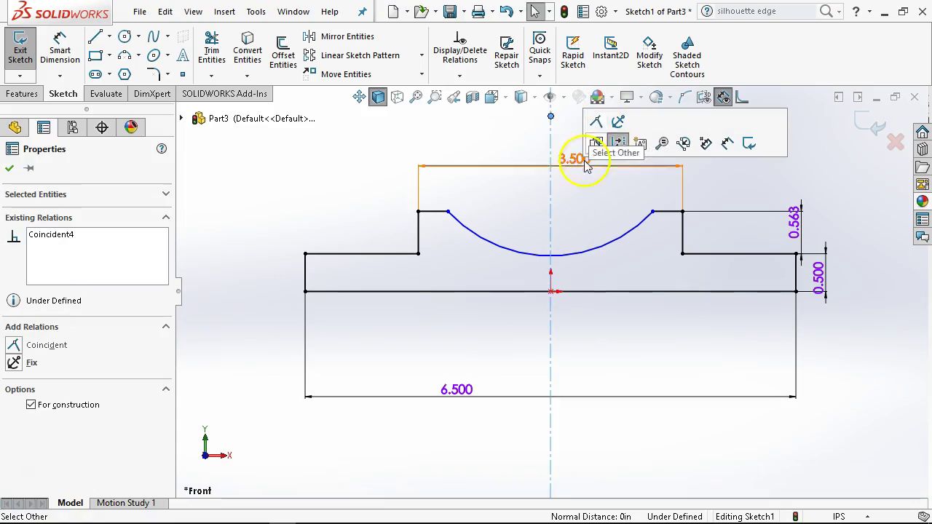
click(600, 207)
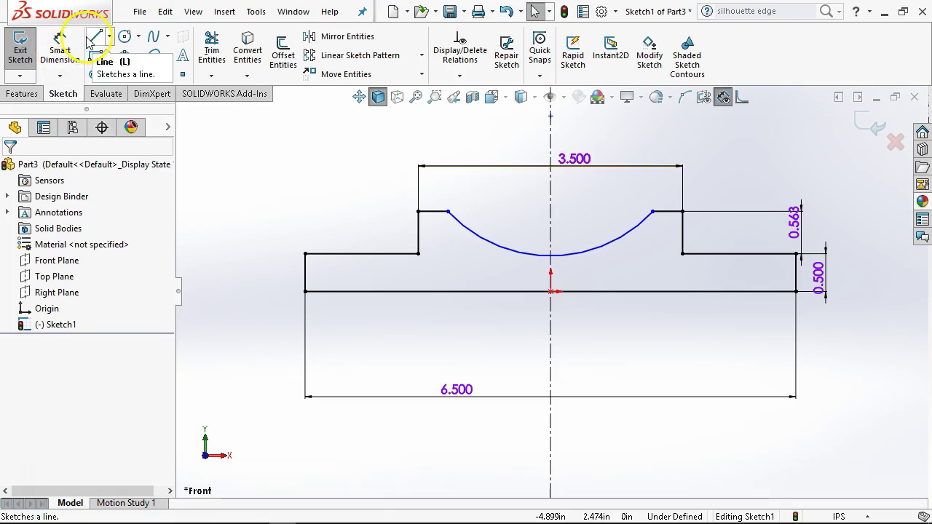
Dimension the groove arc to R2.000 and drag its right endpoint to check it
click(60, 52)
click(587, 244)
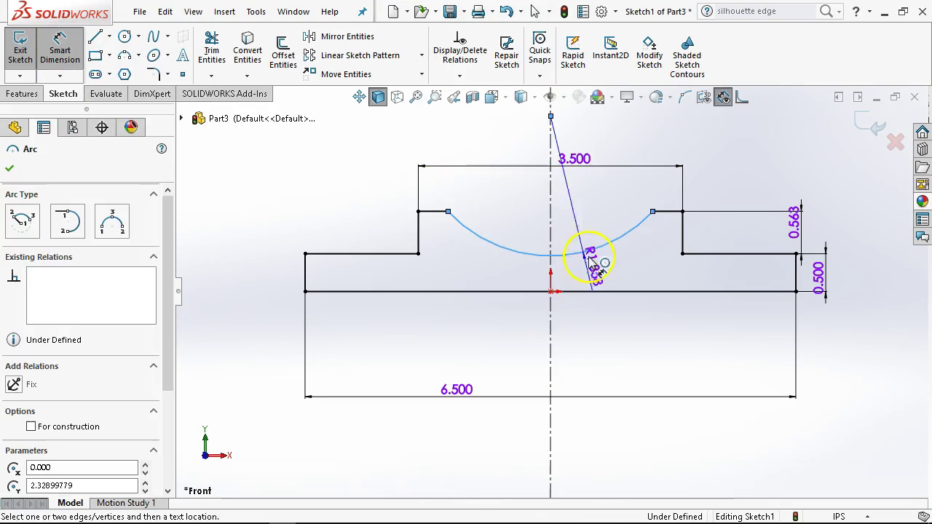
click(615, 358)
text(2)
key(Return)
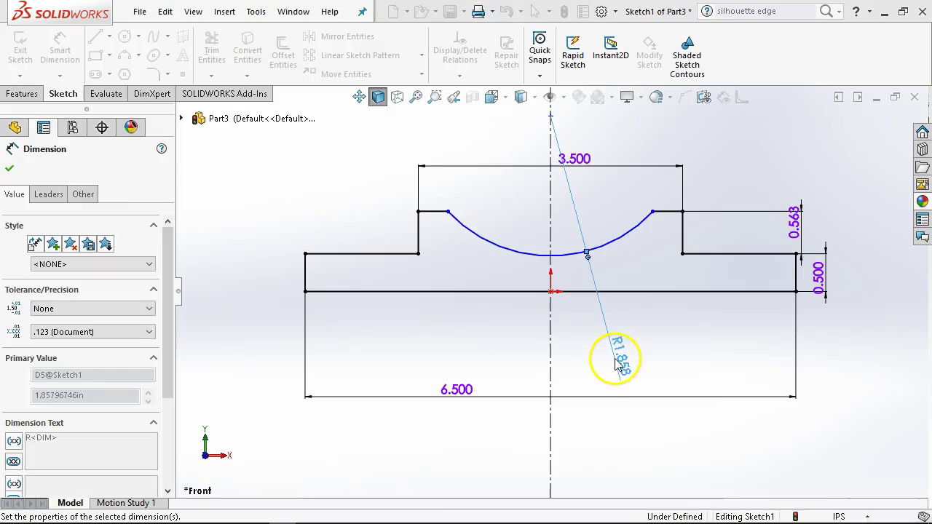
right_click(745, 171)
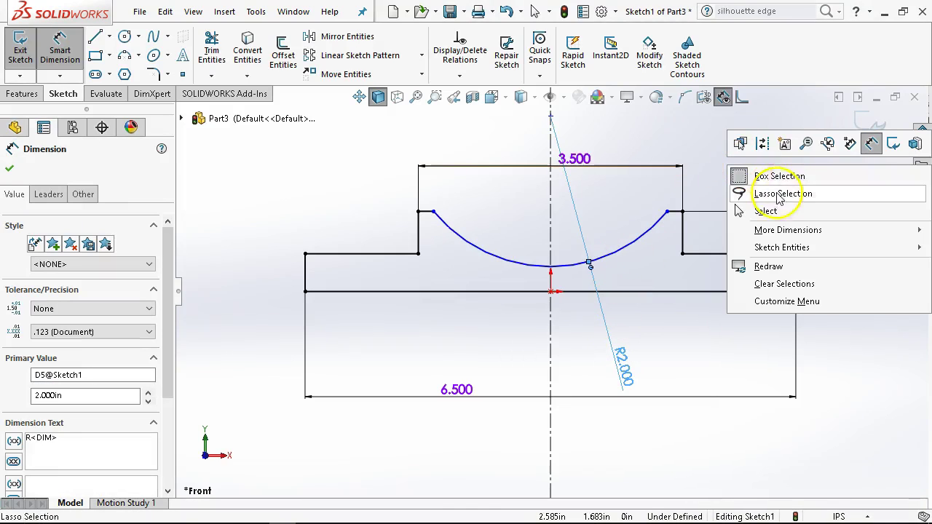
click(784, 210)
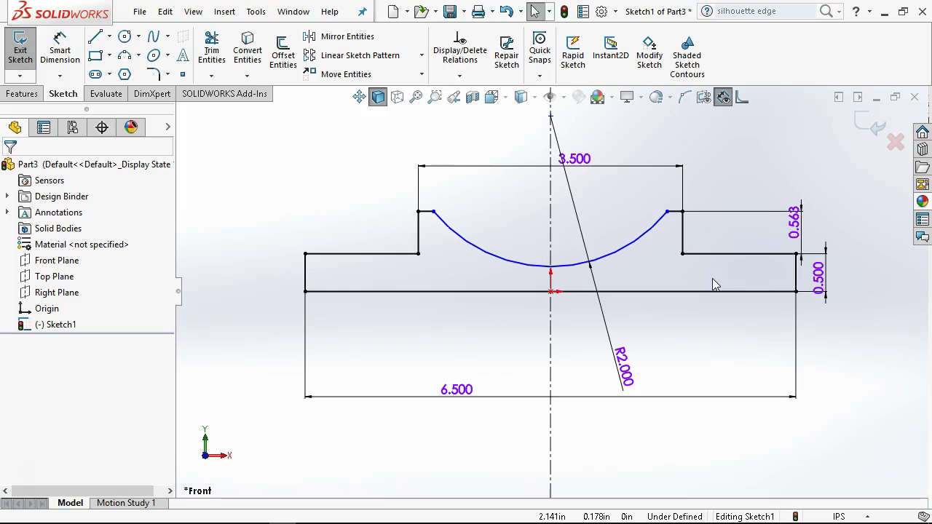
mouse_move(661, 226)
mouse_down()
mouse_move(649, 219)
mouse_move(663, 226)
mouse_up()
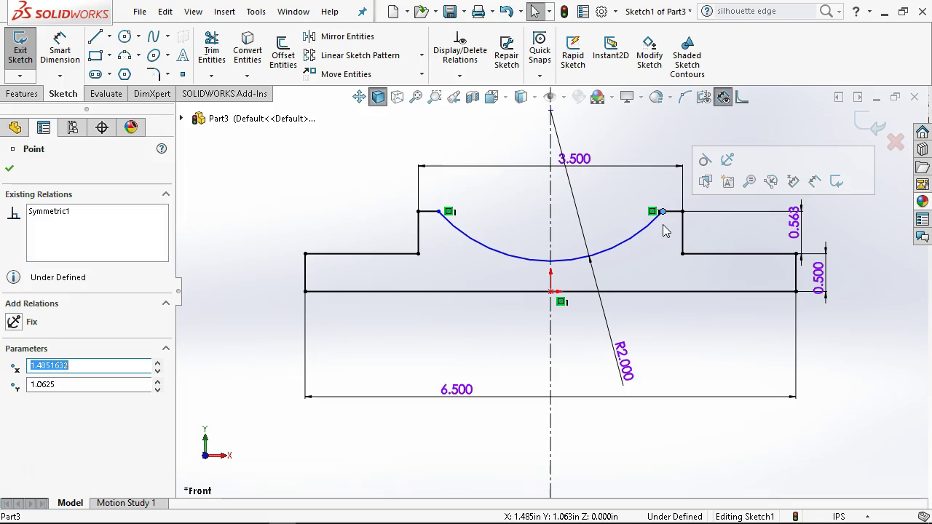
click(246, 208)
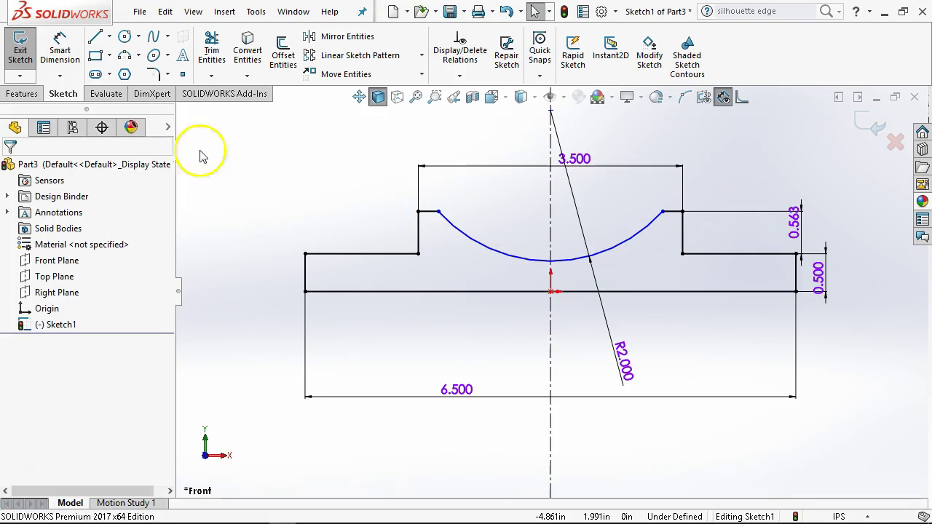
Dimension from the bottom line to the groove arc, with the arc condition set to Min
click(61, 45)
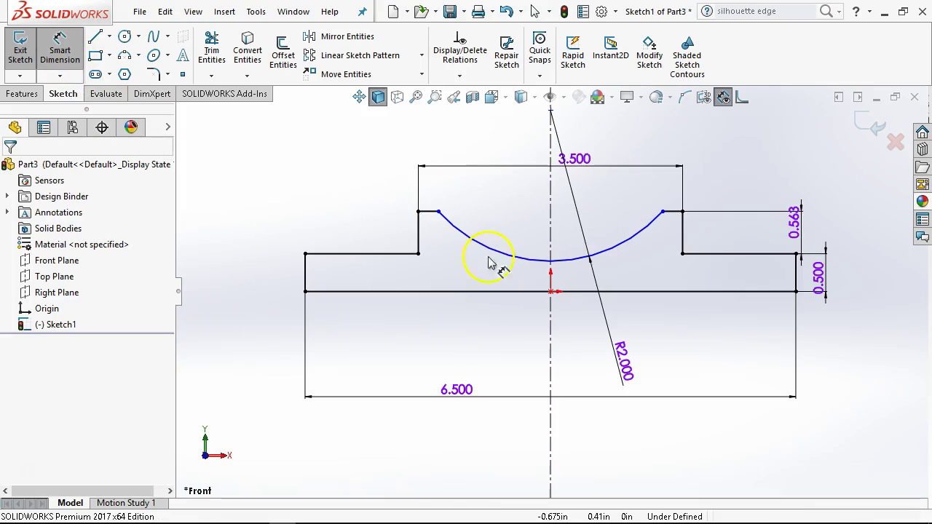
click(518, 292)
click(527, 267)
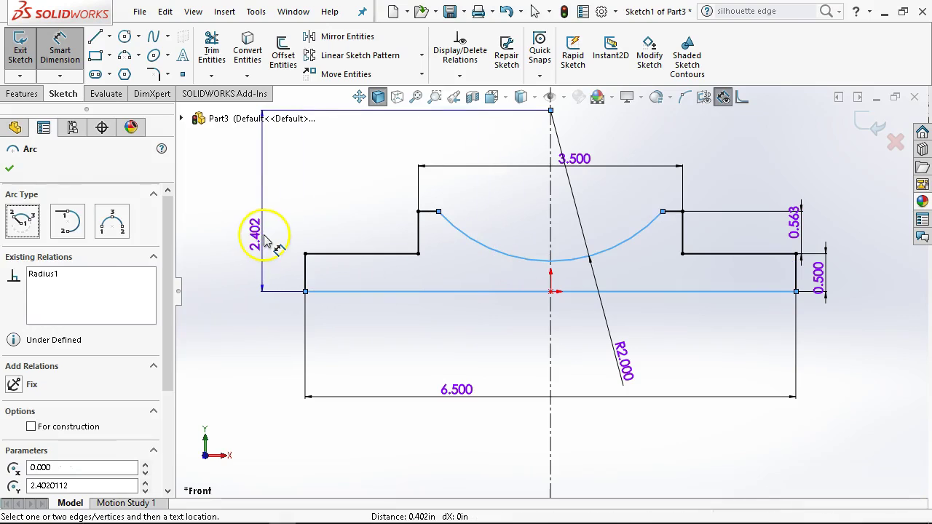
click(277, 242)
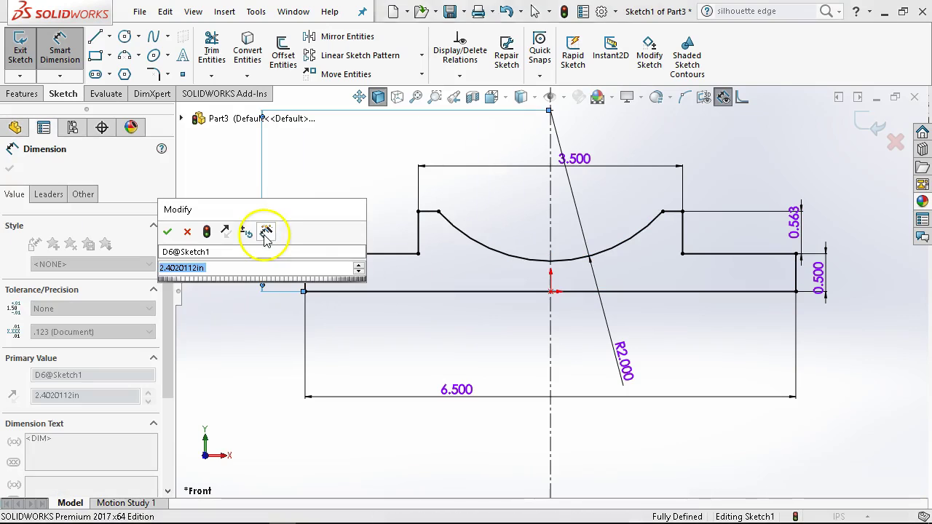
click(167, 230)
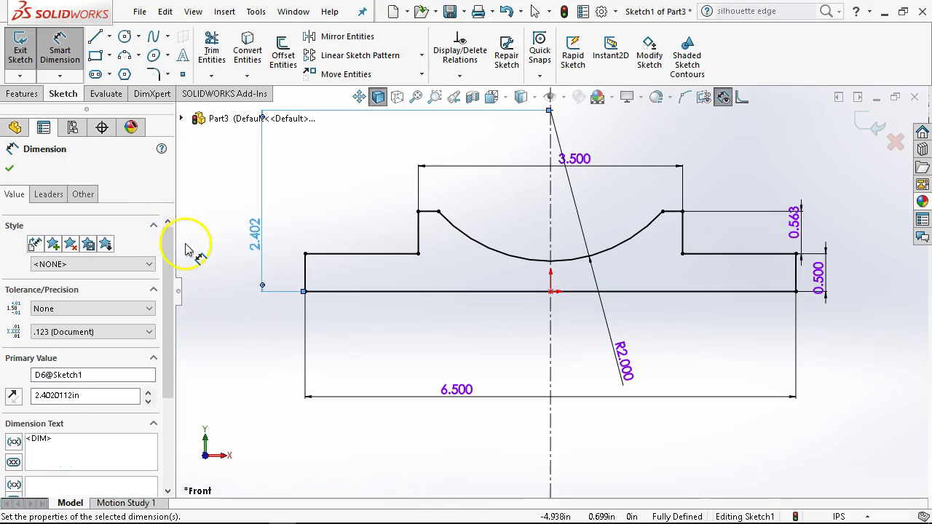
click(48, 194)
drag(172, 238, 188, 421)
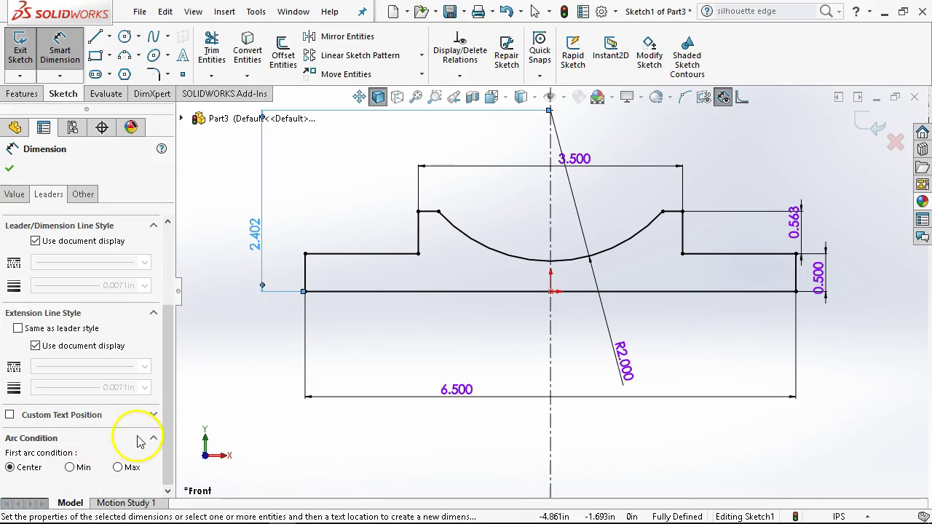
click(81, 467)
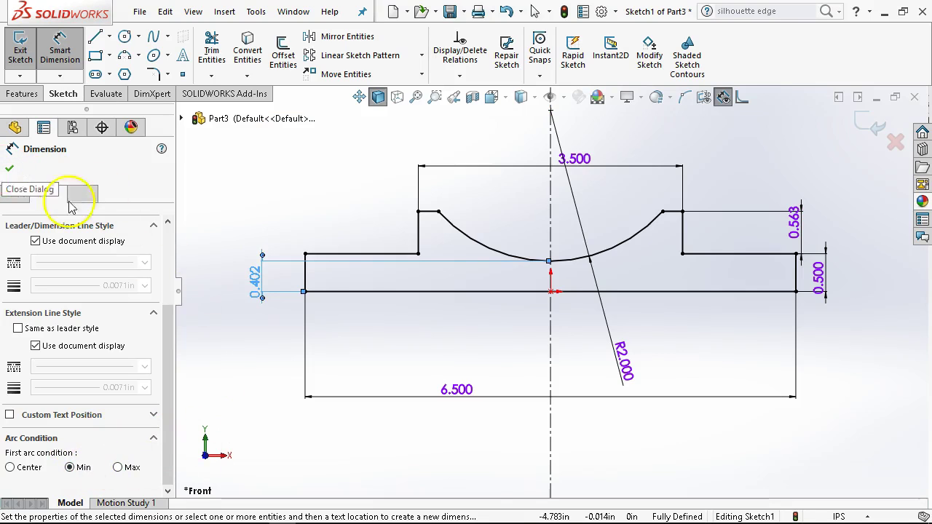
Change that dimension from 0.402 to 0.500, fully defining Sketch1
right_click(235, 270)
click(235, 310)
click(251, 282)
double_click(251, 283)
text(.5)
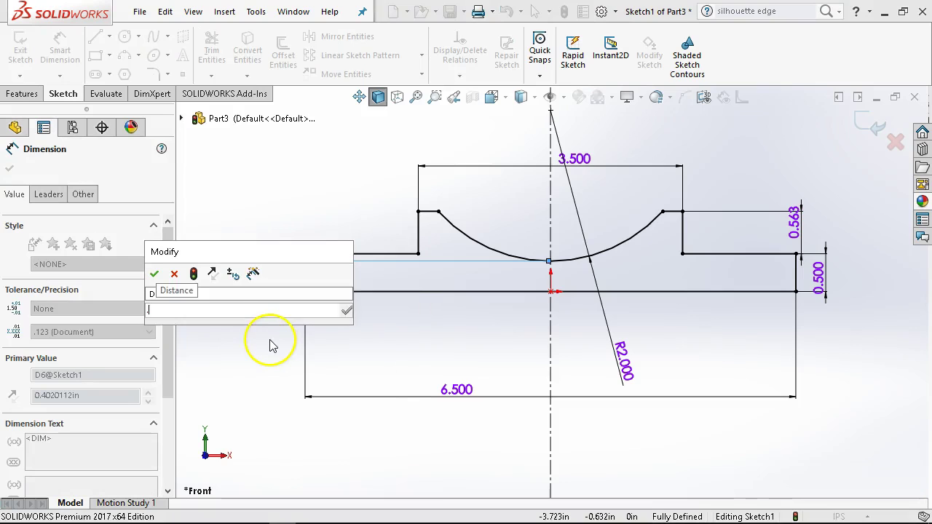
key(Return)
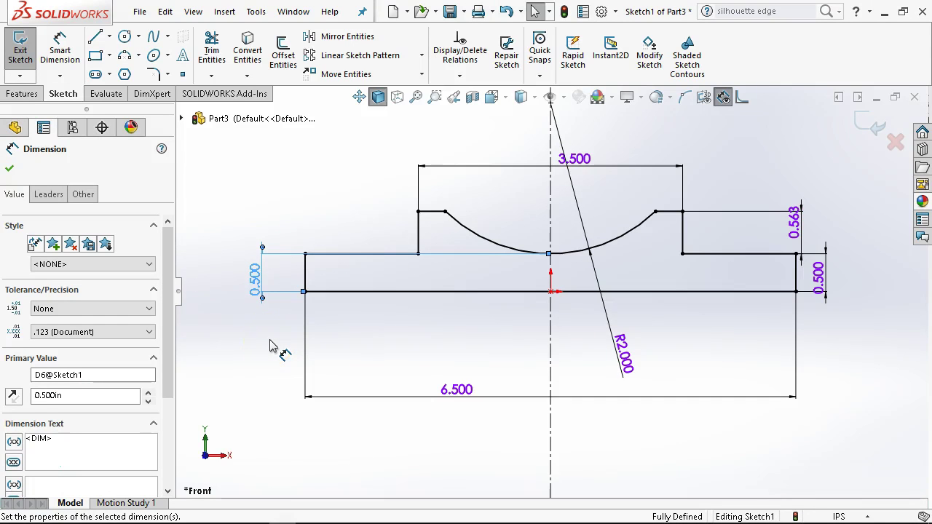
click(10, 167)
click(23, 93)
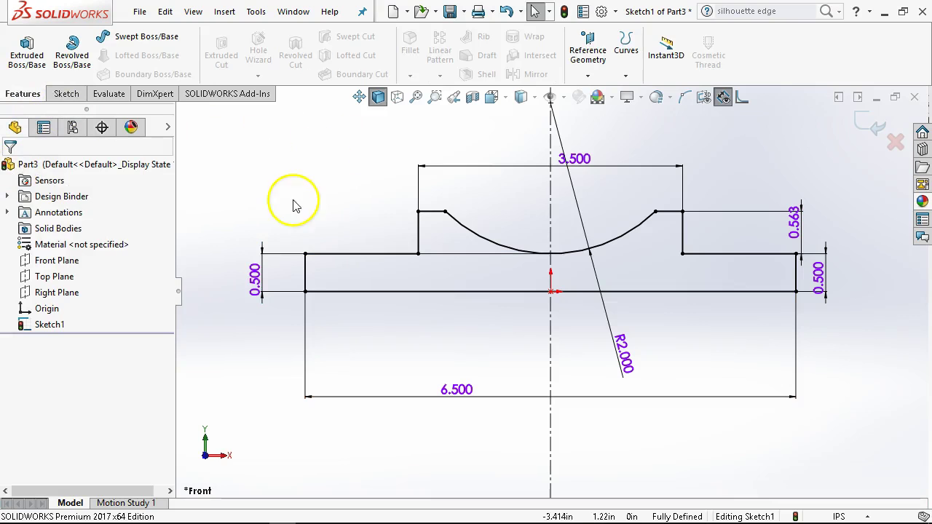
Extrude Sketch1 Mid Plane 3.375 in as Boss-Extrude1, then bring up the reference drawing
click(25, 43)
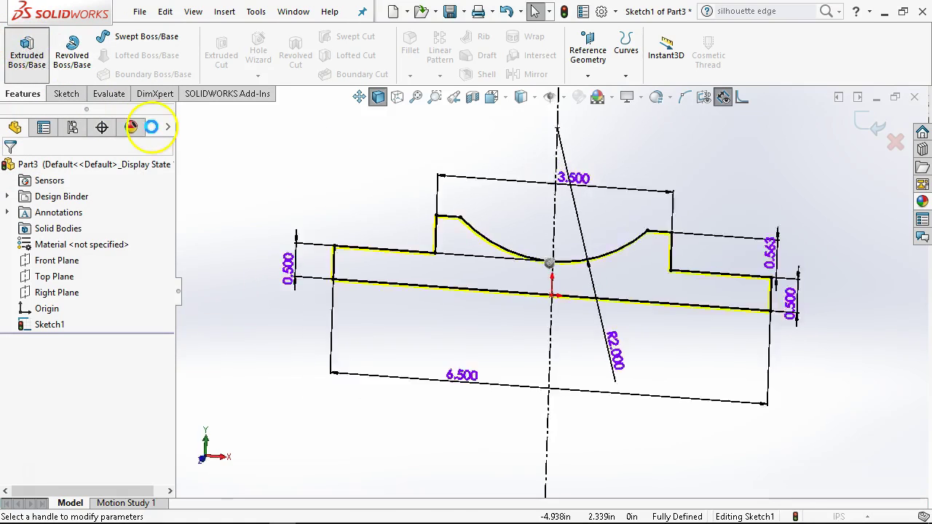
click(109, 256)
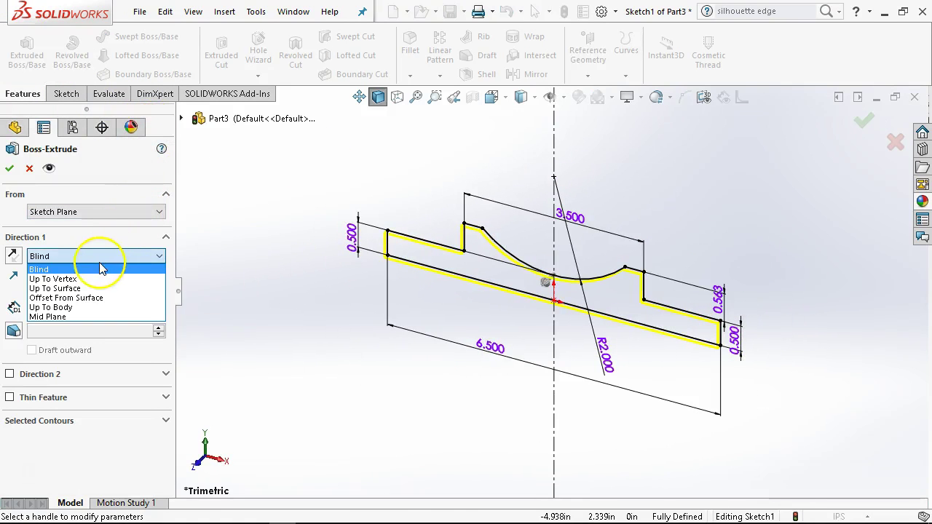
click(70, 318)
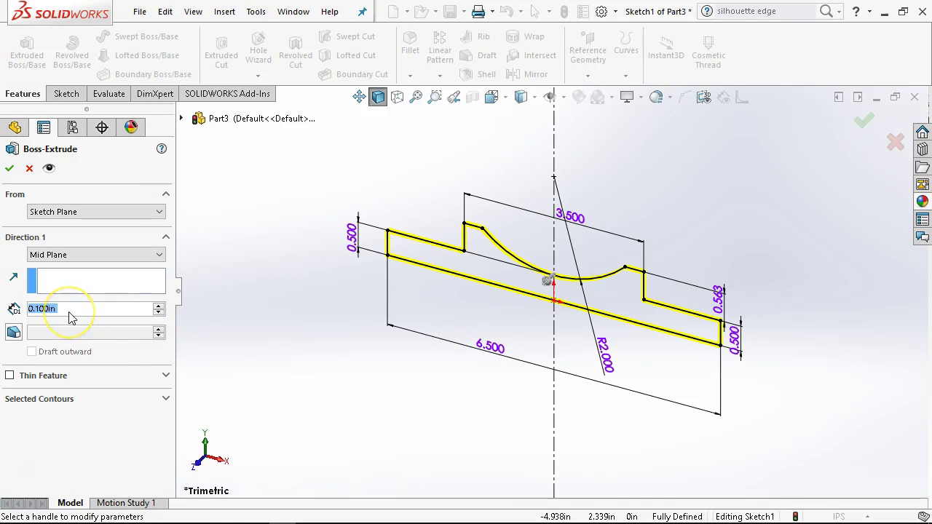
text(3.37)
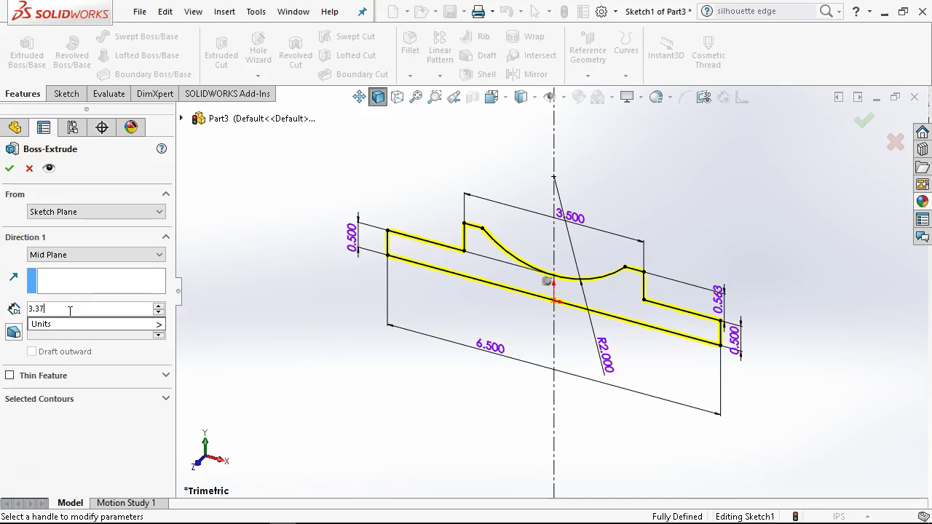
text(5)
key(Return)
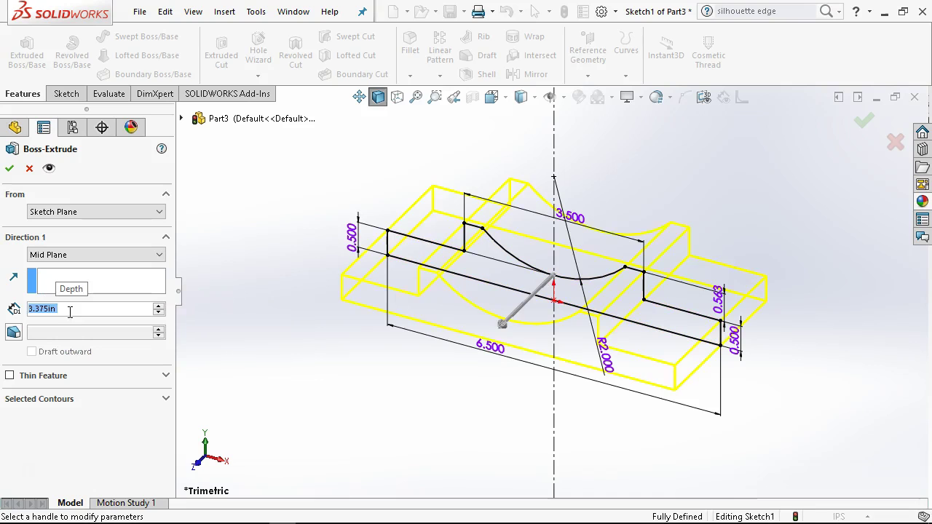
click(9, 168)
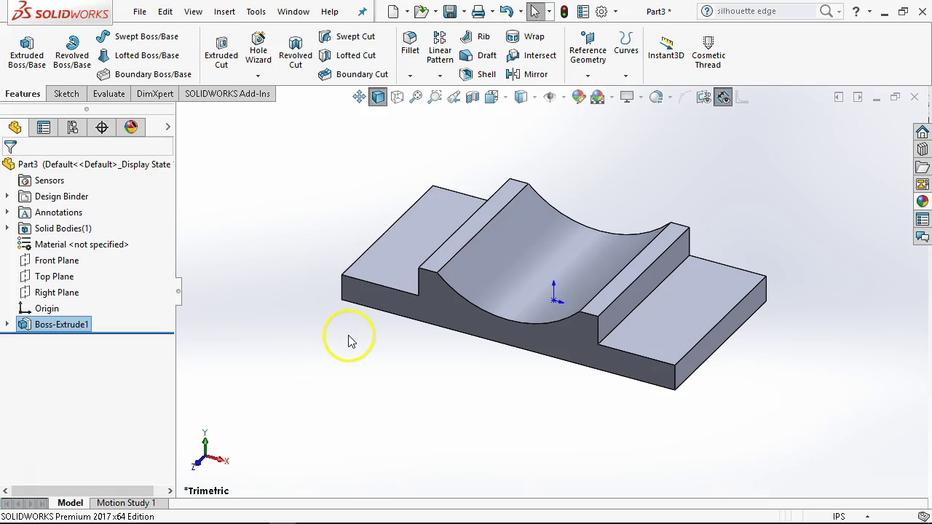
mouse_move(121, 514)
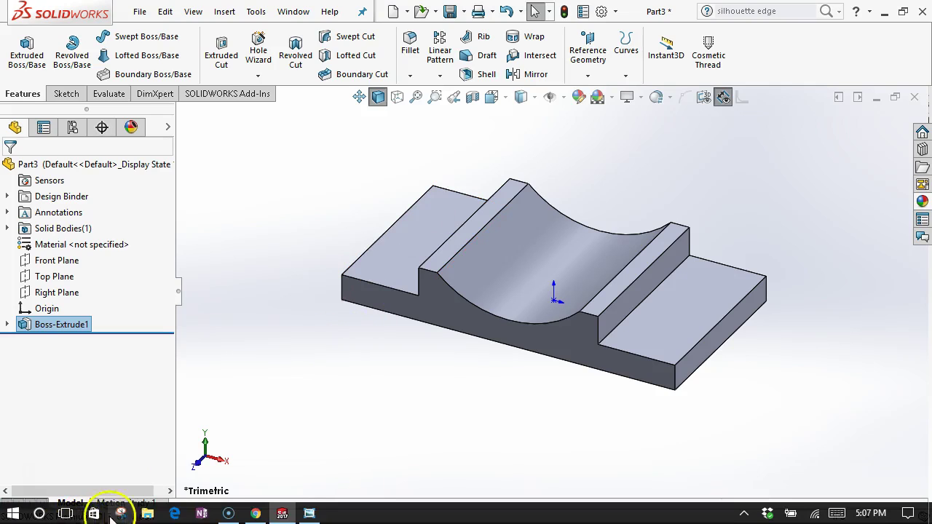
click(309, 514)
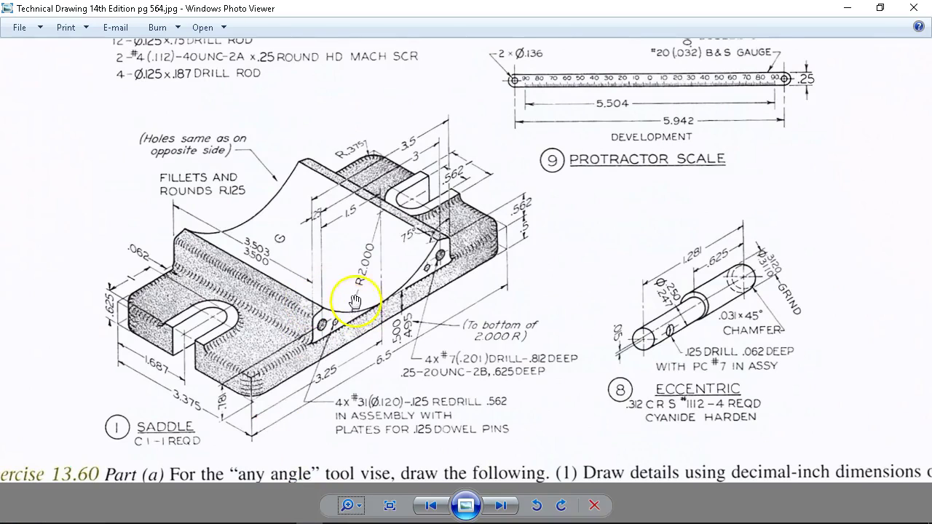
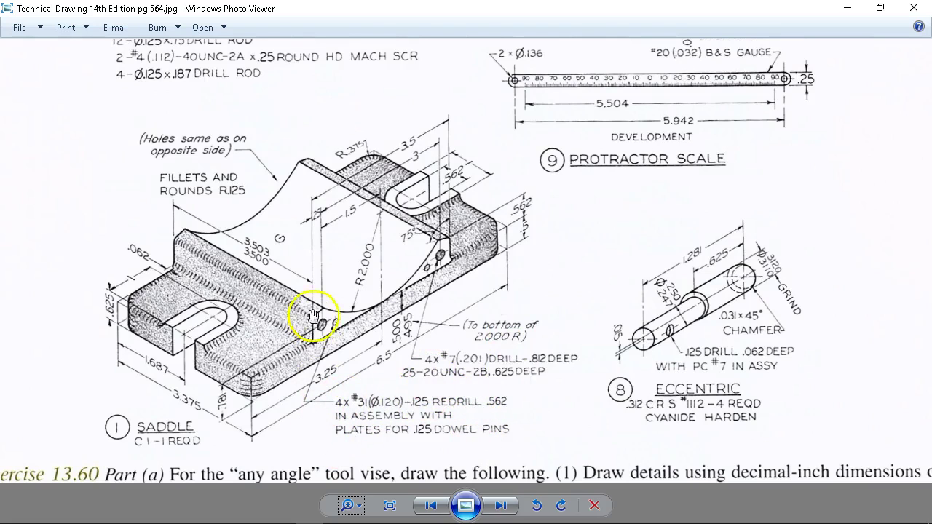
Minimize the saddle drawing in Photo Viewer and select the part's front face in SOLIDWORKS
click(847, 8)
click(443, 301)
View the front face normal-to and start a Hole Wizard hole using the ANSI Inch standard
key(ctrl+8)
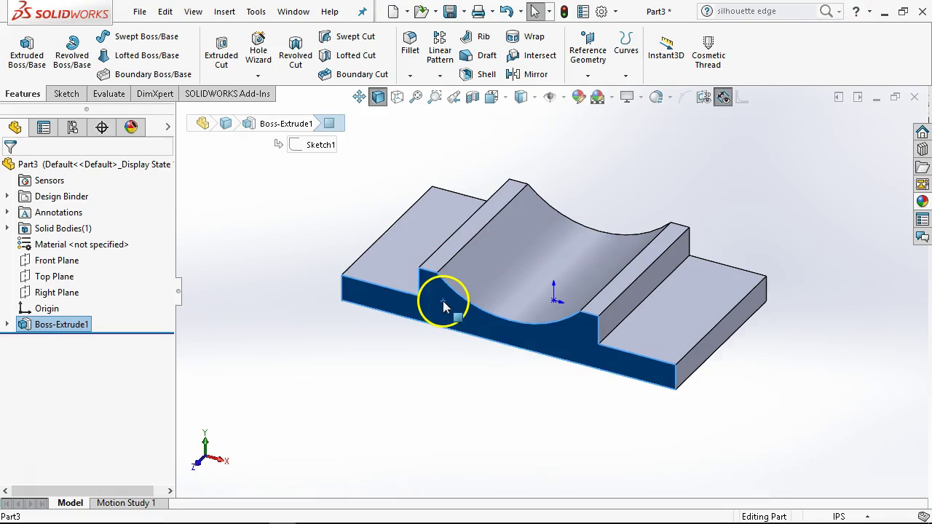
key(s)
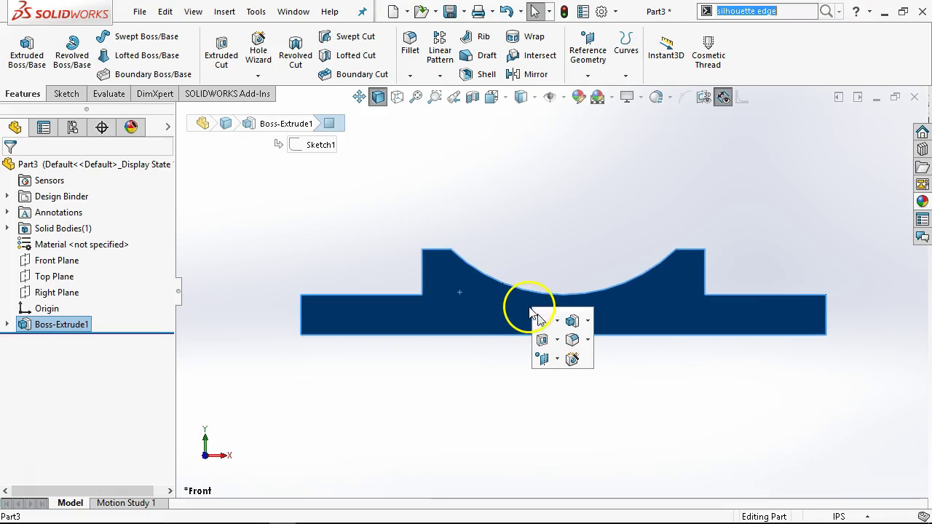
click(572, 360)
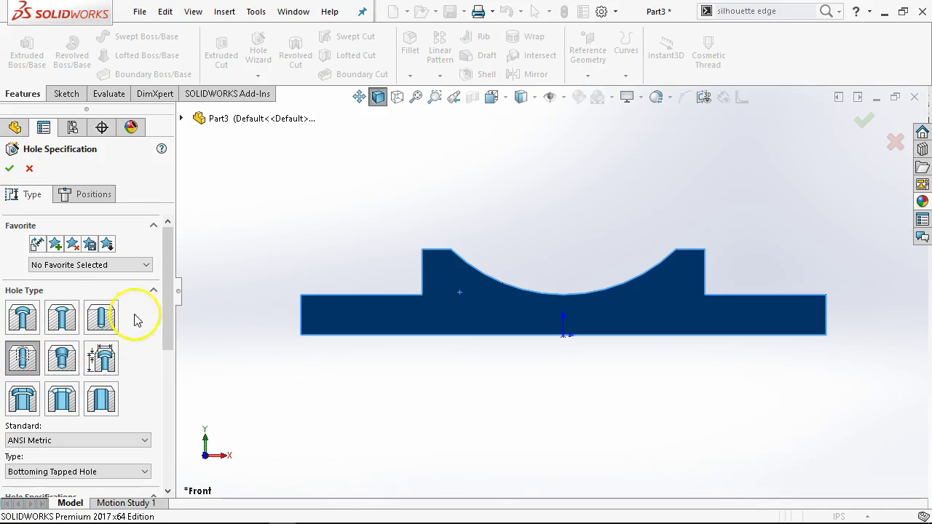
scroll(175, 306, down, 1)
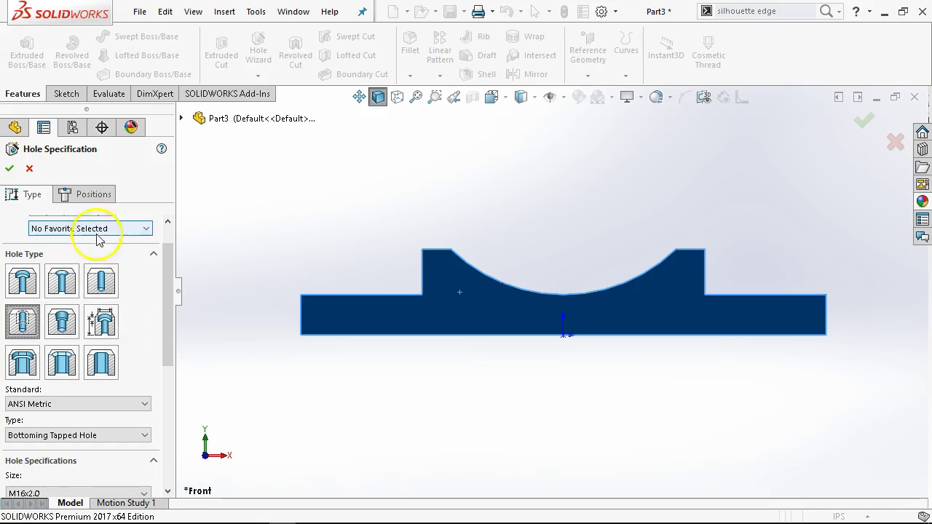
drag(167, 289, 173, 342)
click(70, 284)
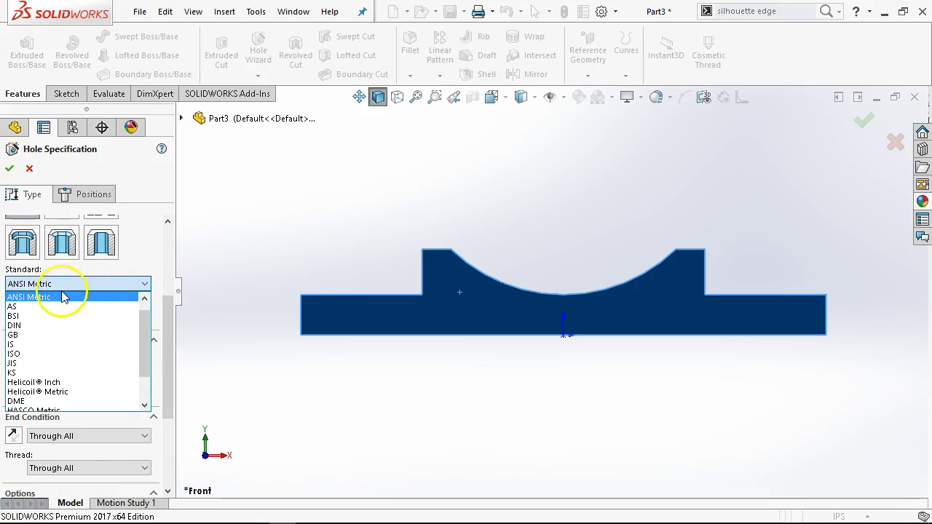
click(37, 297)
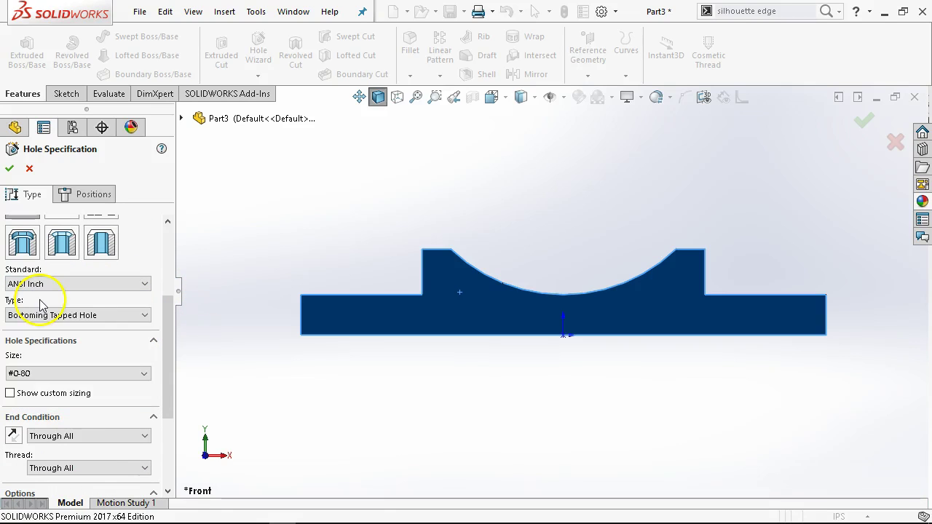
Choose the 1/4-20 size with a Blind end condition 0.812 in deep
click(143, 373)
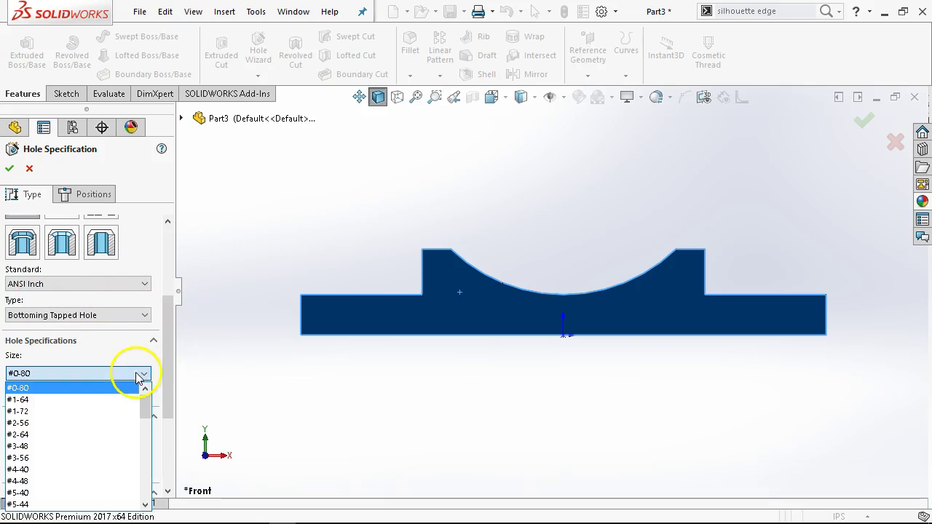
scroll(91, 404, down, 5)
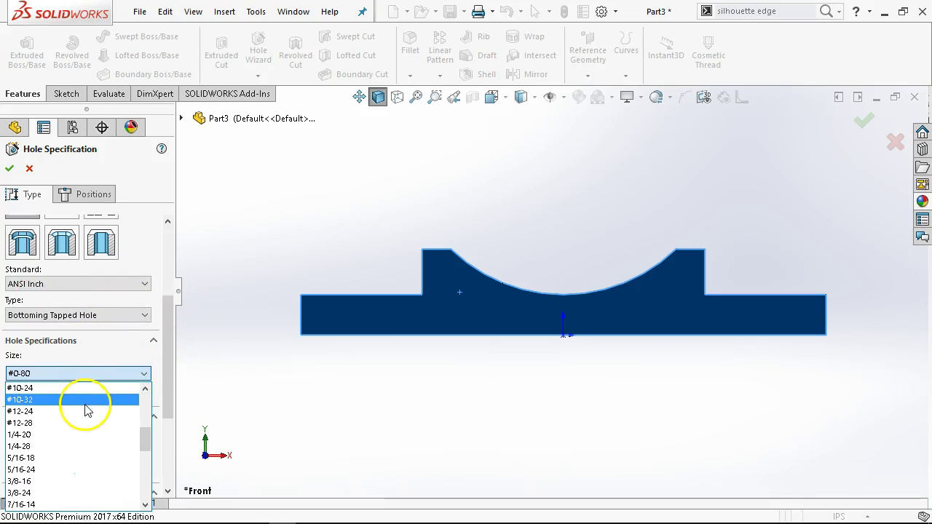
click(33, 435)
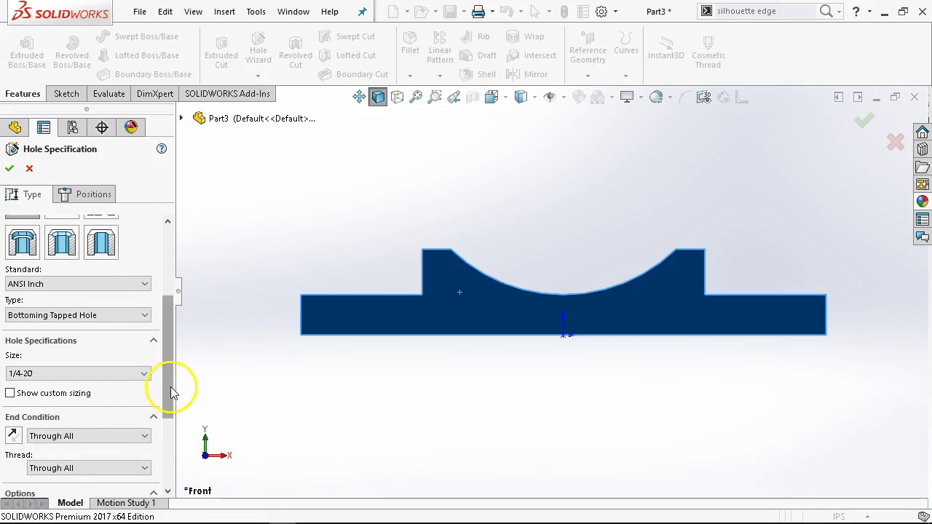
drag(171, 393, 156, 426)
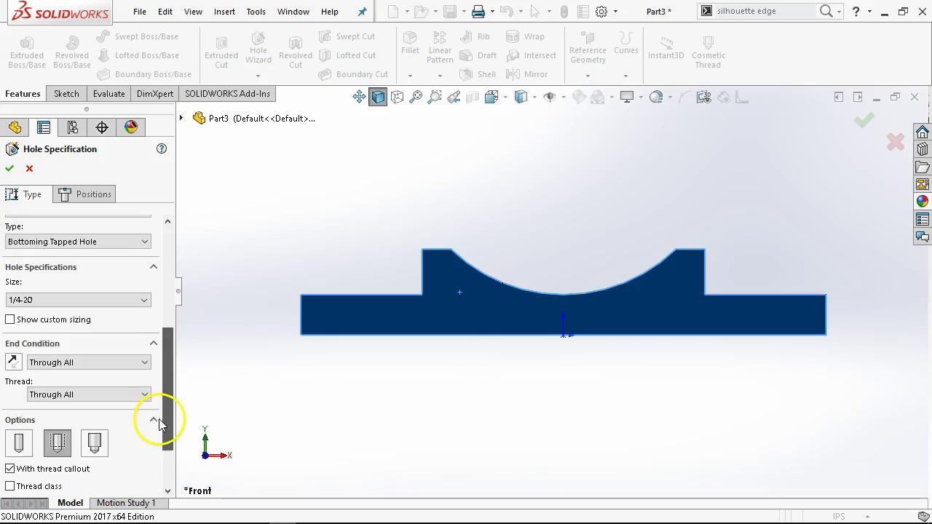
click(114, 363)
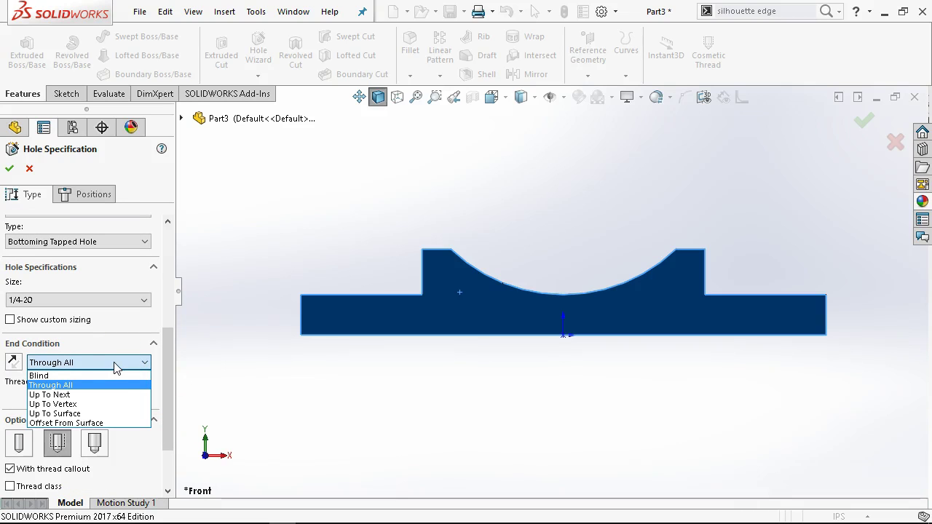
click(104, 376)
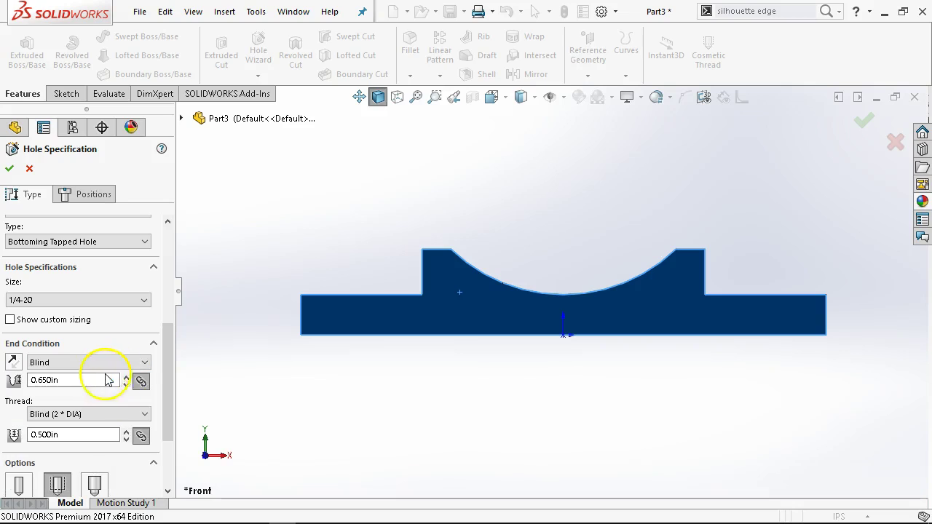
click(76, 380)
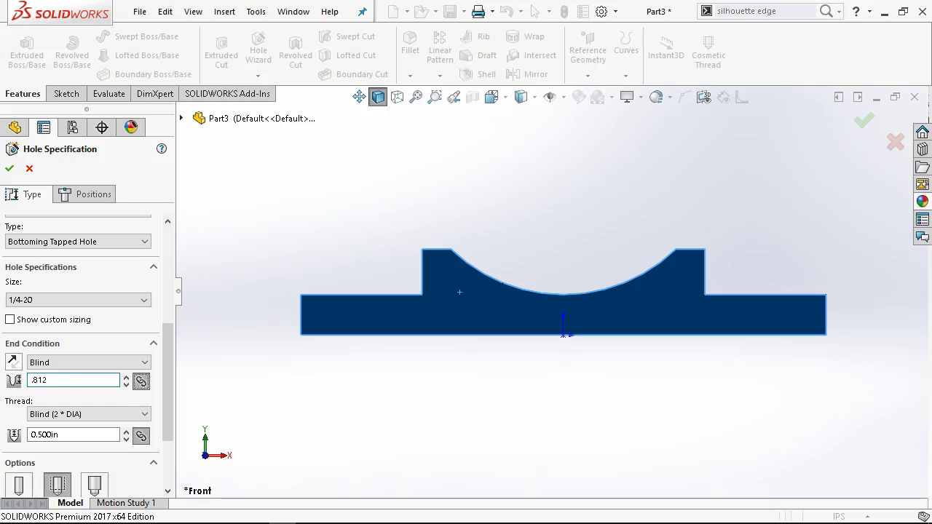
text(.812)
key(Return)
Set the thread depth to 0.625 in and turn off the near side countersink
click(70, 435)
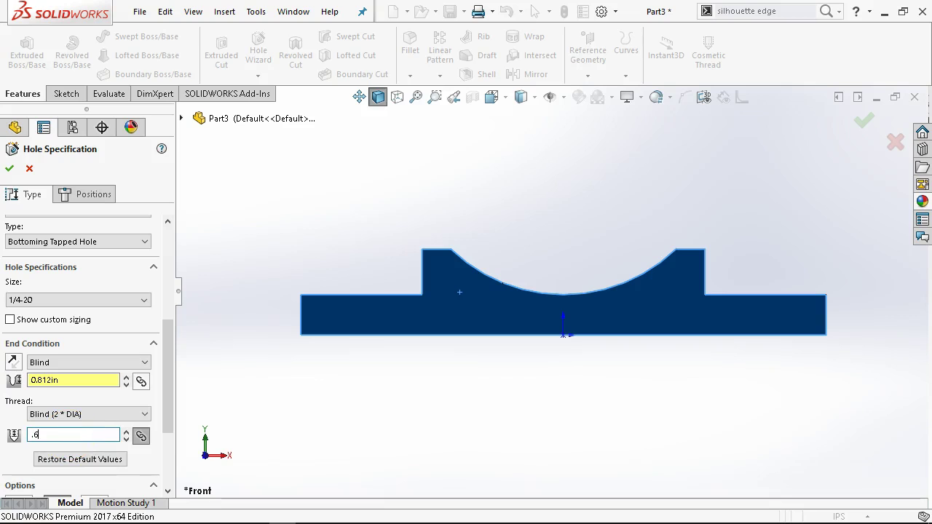
key(Return)
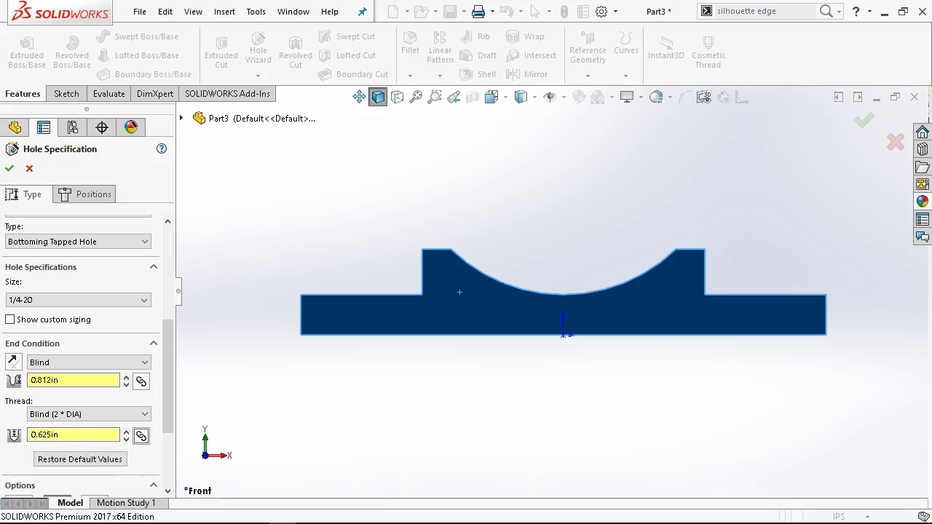
drag(171, 374, 175, 444)
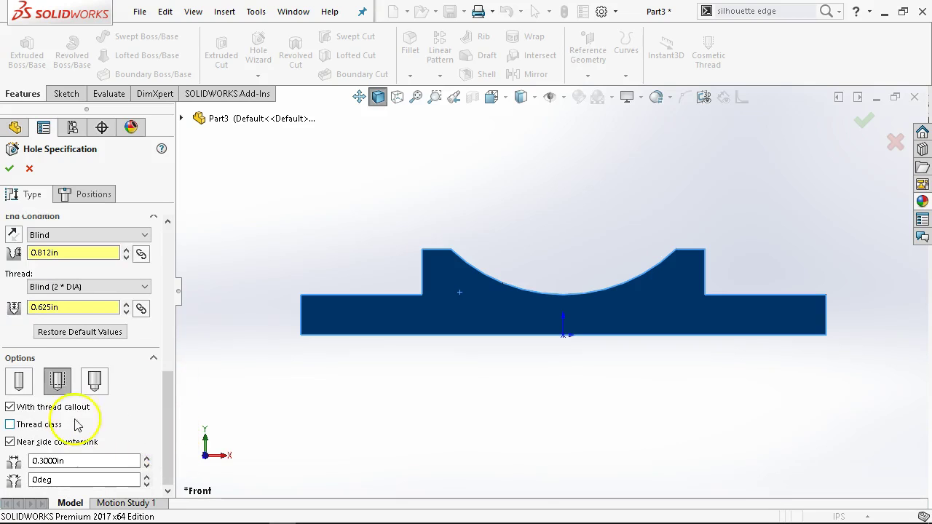
click(9, 441)
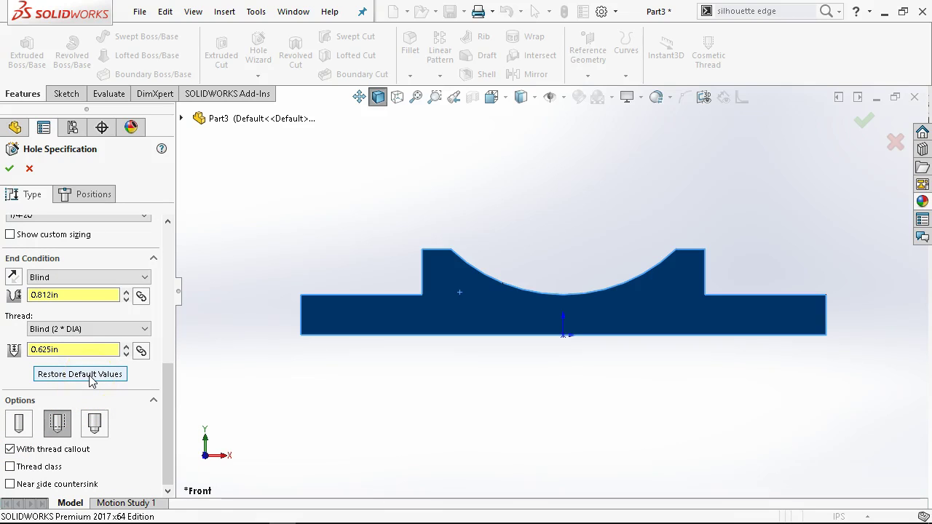
click(100, 196)
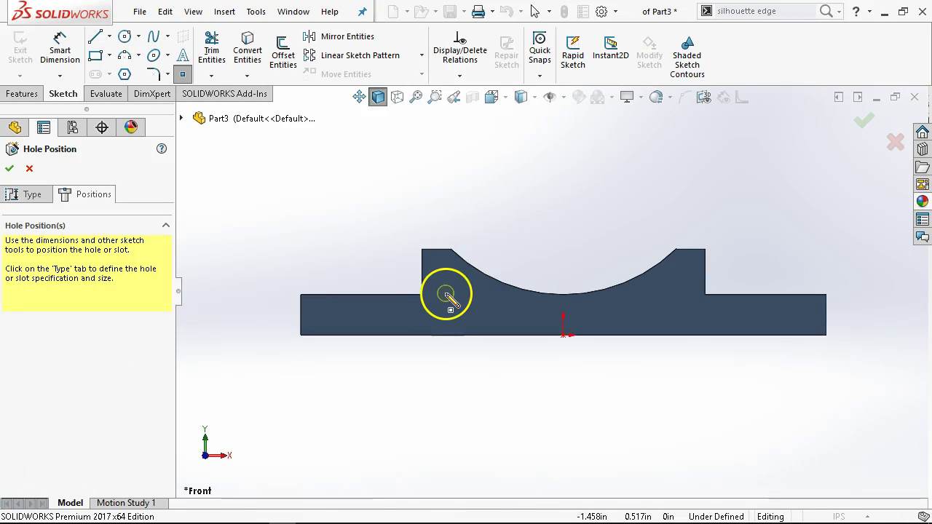
Place a hole point on the left block and draw an infinite vertical centerline through the origin
click(442, 283)
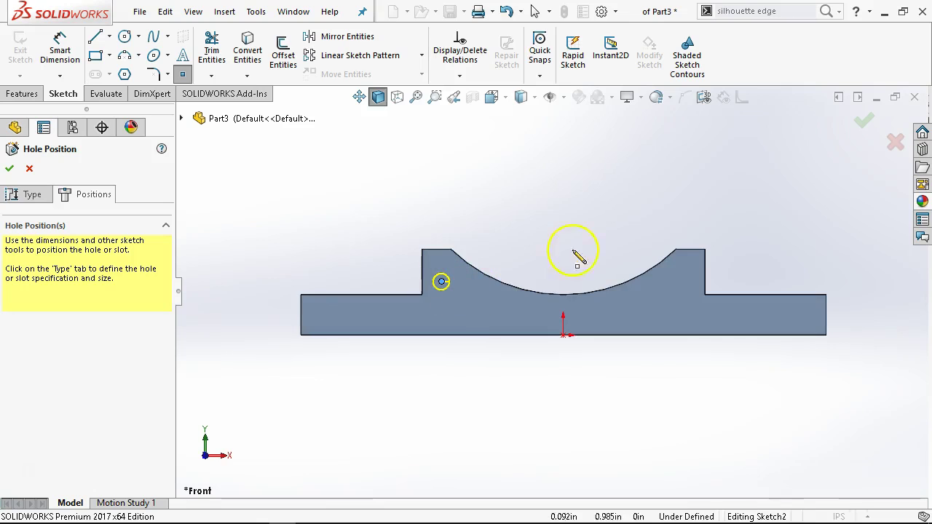
right_click(622, 240)
click(624, 233)
click(109, 36)
click(124, 76)
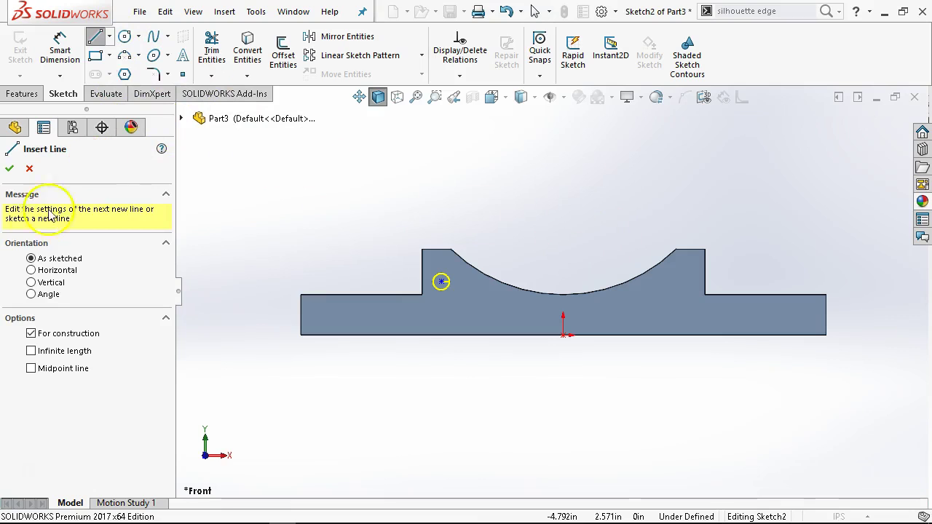
click(31, 282)
click(31, 350)
click(563, 335)
right_click(620, 187)
click(657, 232)
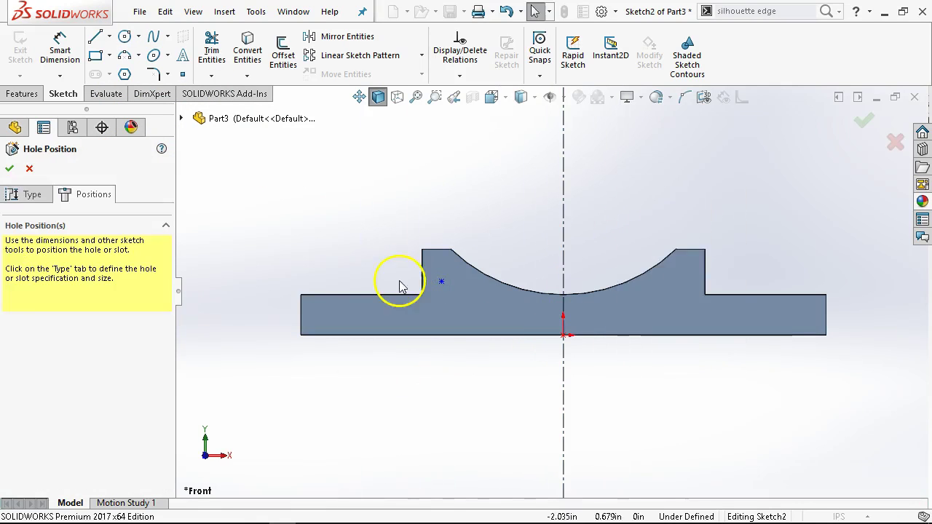
Mirror the hole point about the centerline onto the right block
click(443, 283)
ctrl+click(562, 268)
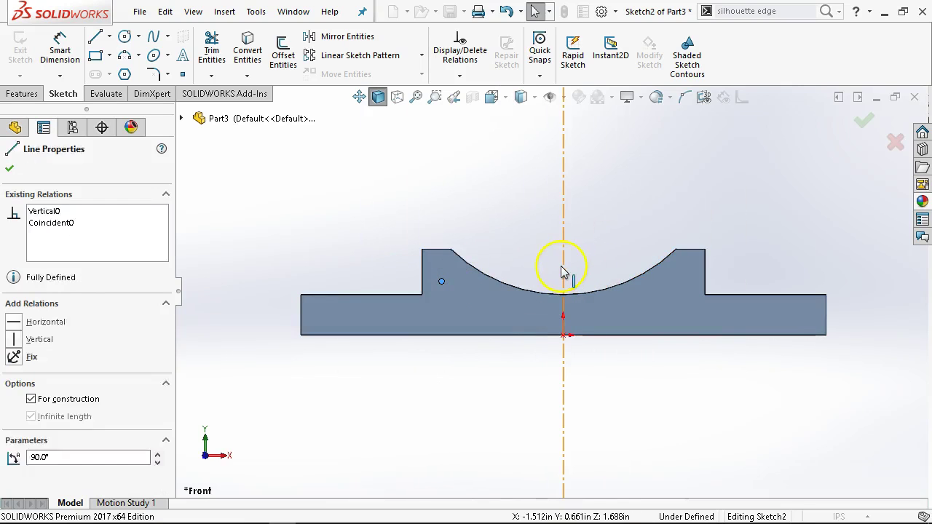
click(340, 56)
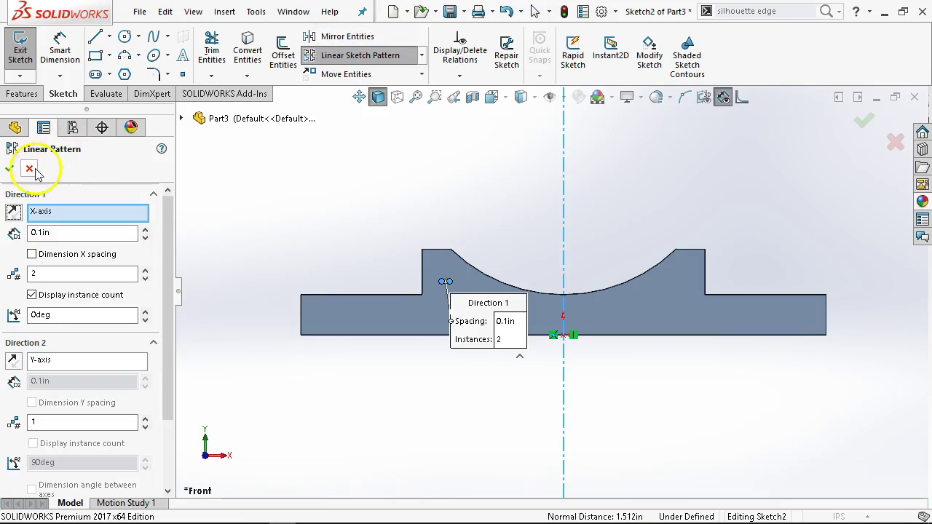
click(29, 169)
click(344, 36)
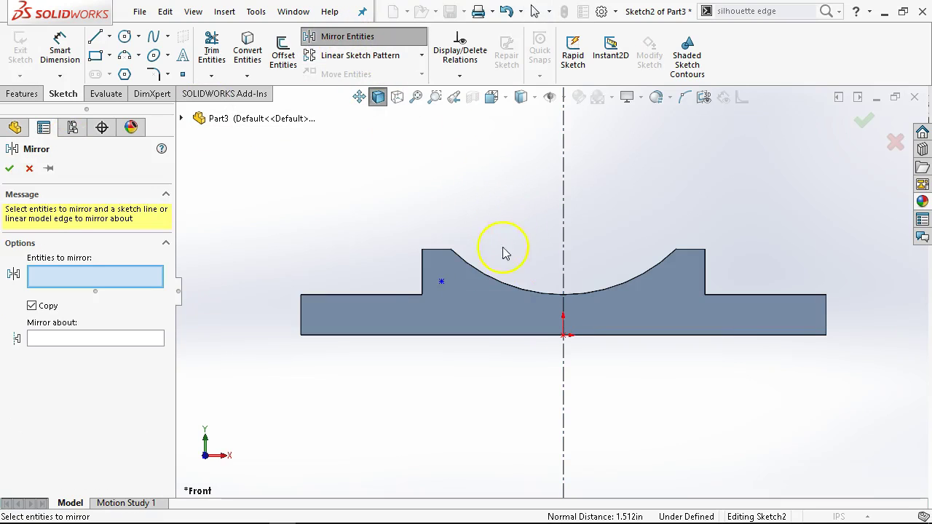
click(442, 281)
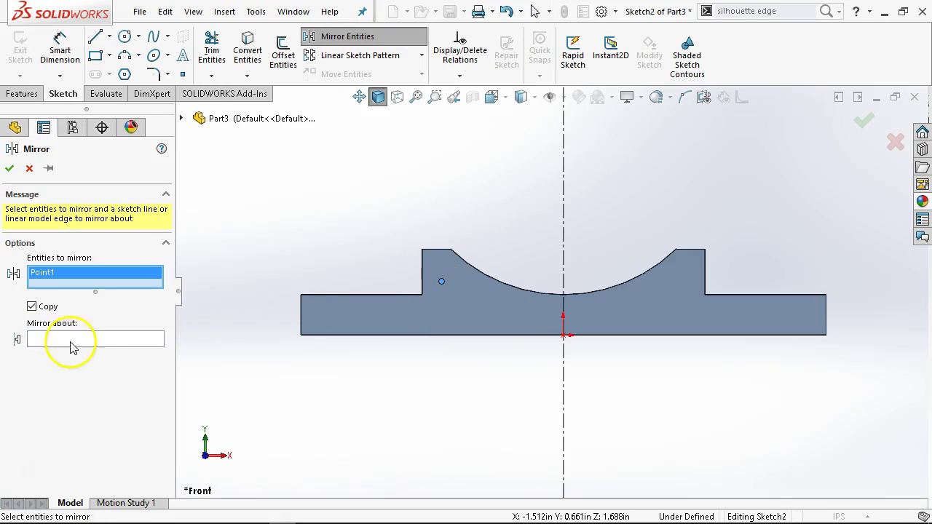
click(103, 340)
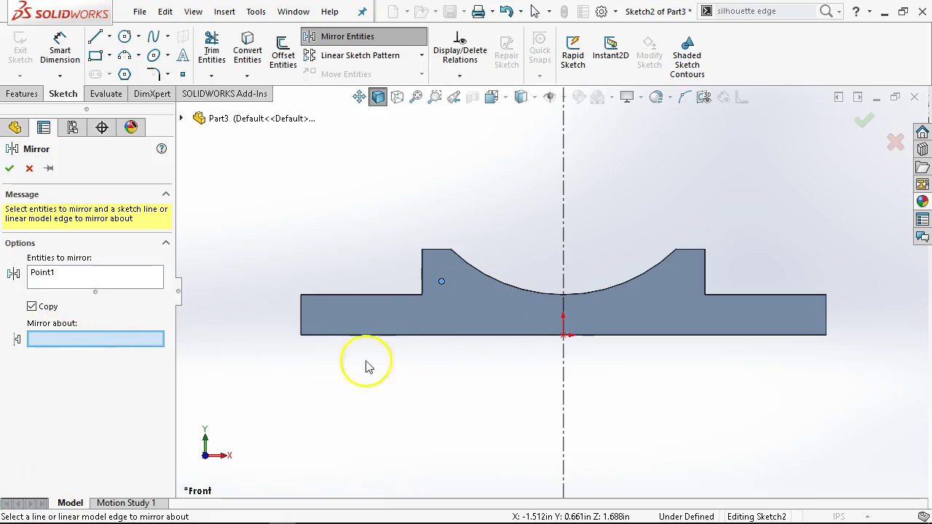
click(563, 372)
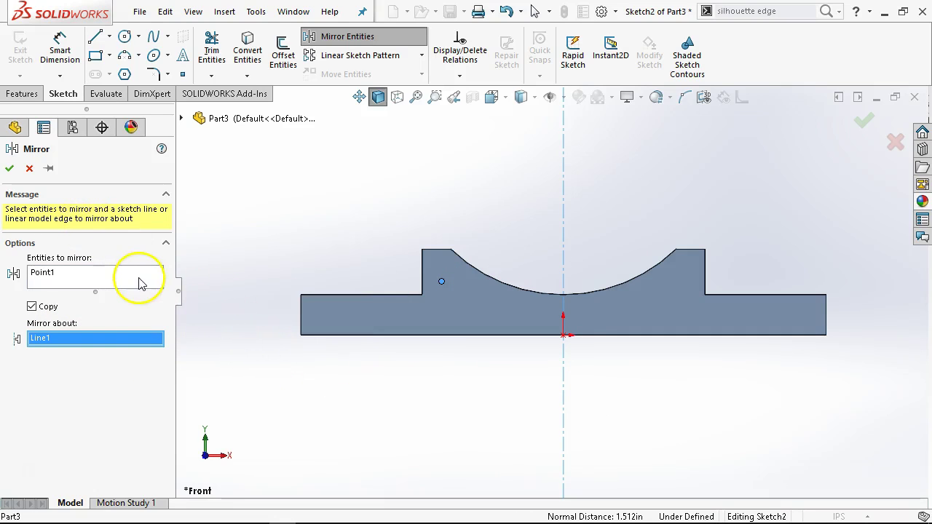
click(9, 168)
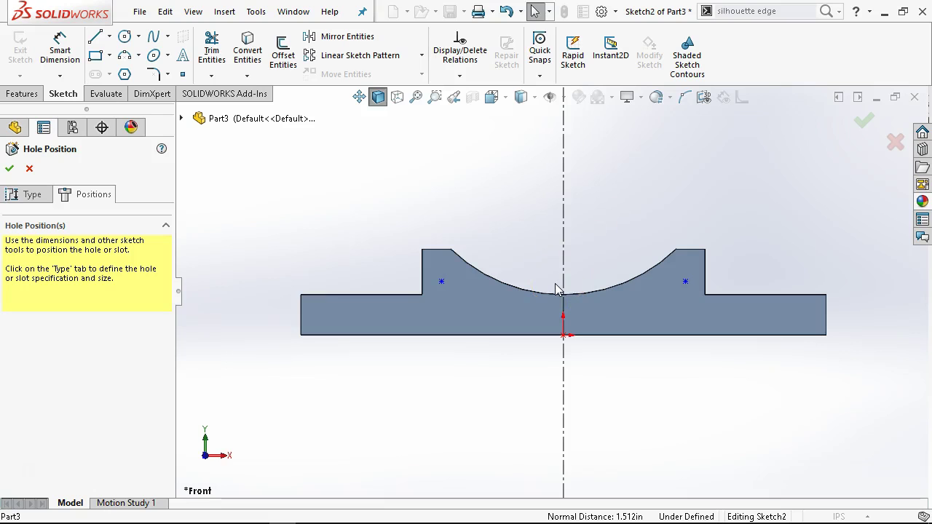
Dimension the left hole point 1.5 in from the centerline
click(59, 50)
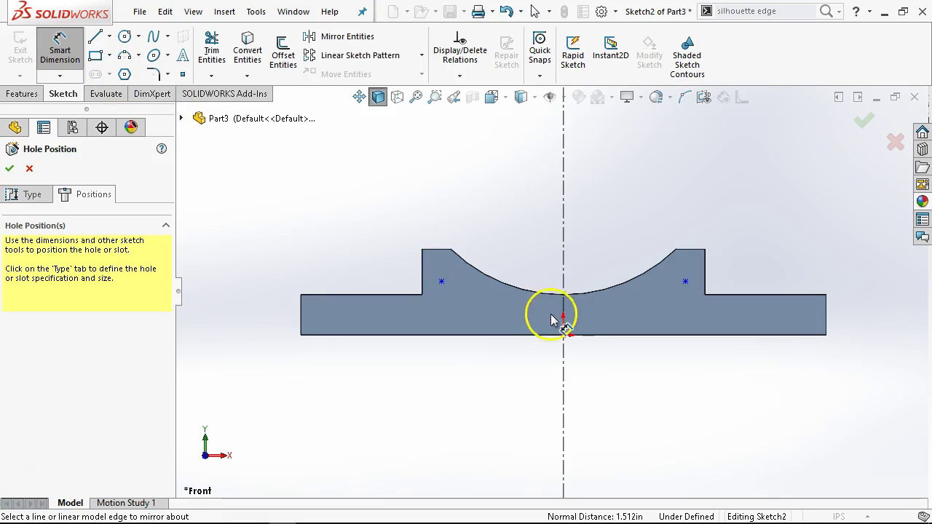
click(565, 275)
click(441, 281)
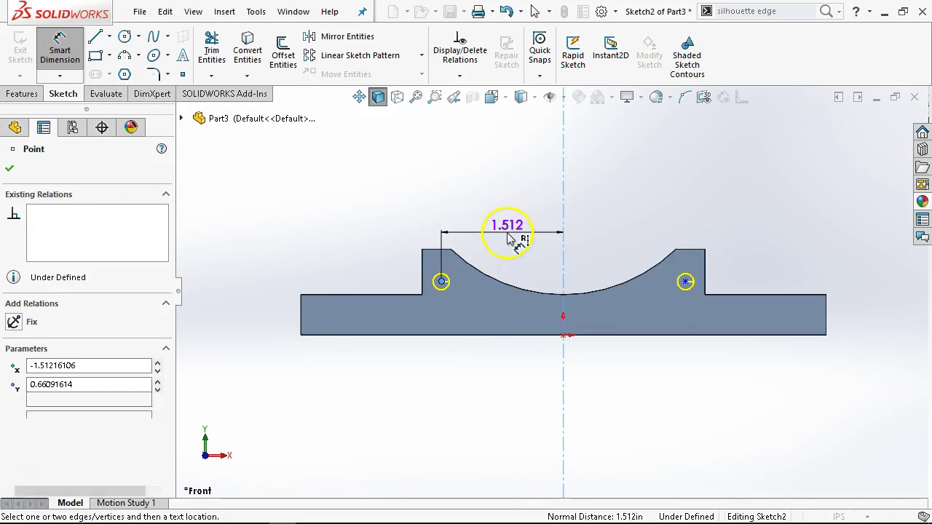
click(512, 236)
text(1.5)
key(Return)
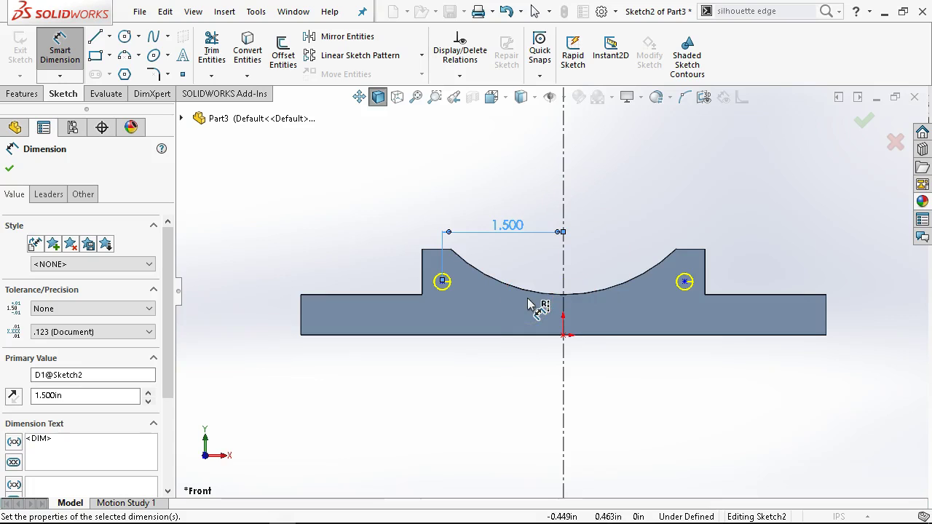
Dimension the hole point 0.781 in above the bottom edge and create the tapped holes
click(417, 335)
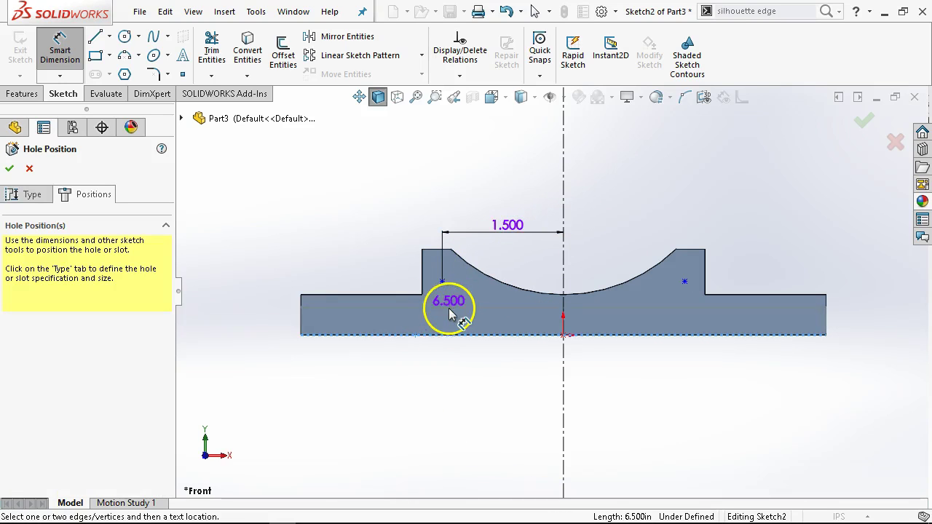
click(444, 281)
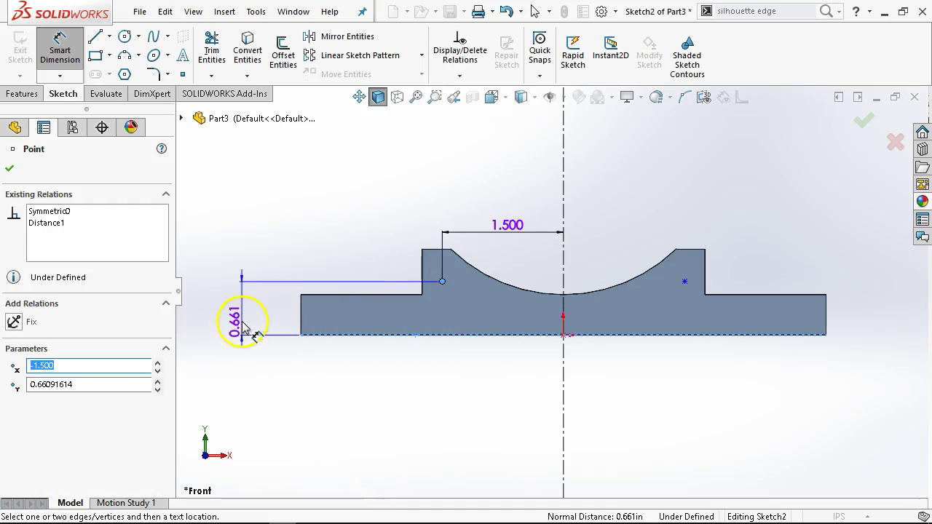
click(243, 324)
text(.781)
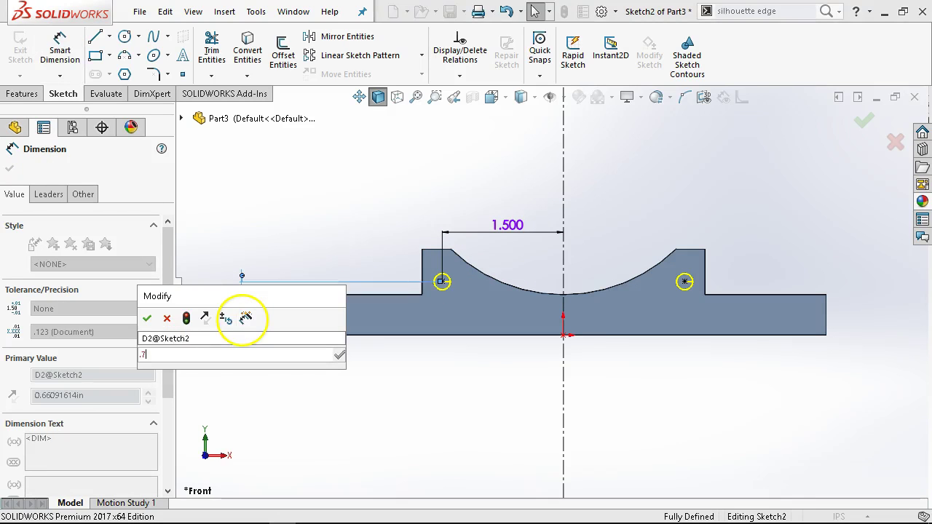
click(148, 320)
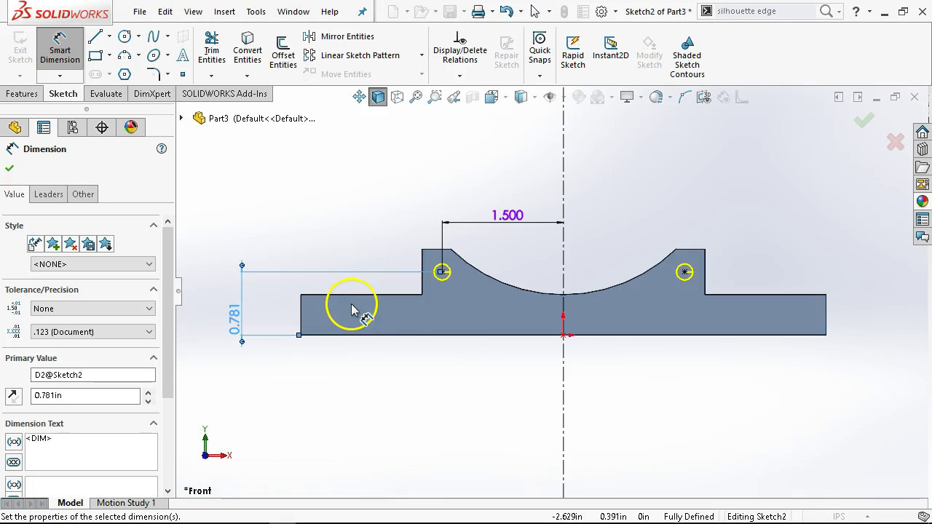
right_click(462, 176)
click(495, 217)
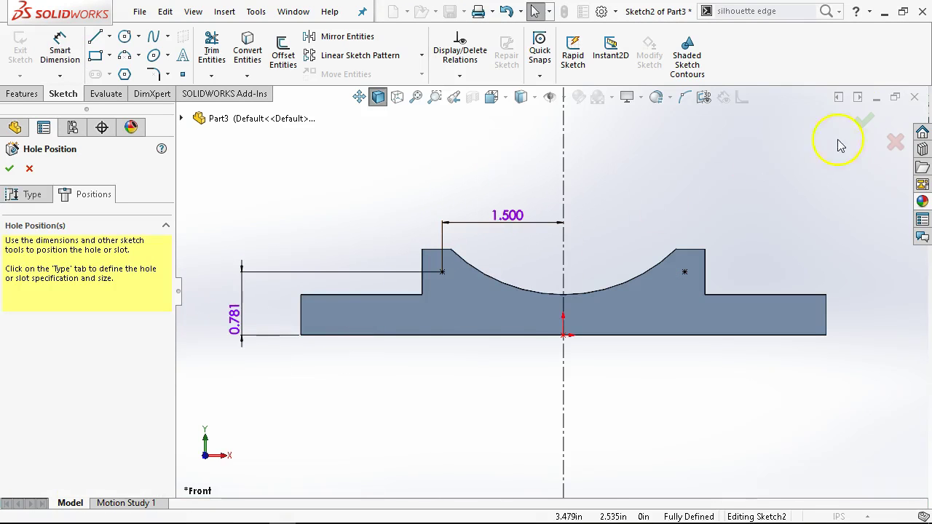
click(861, 118)
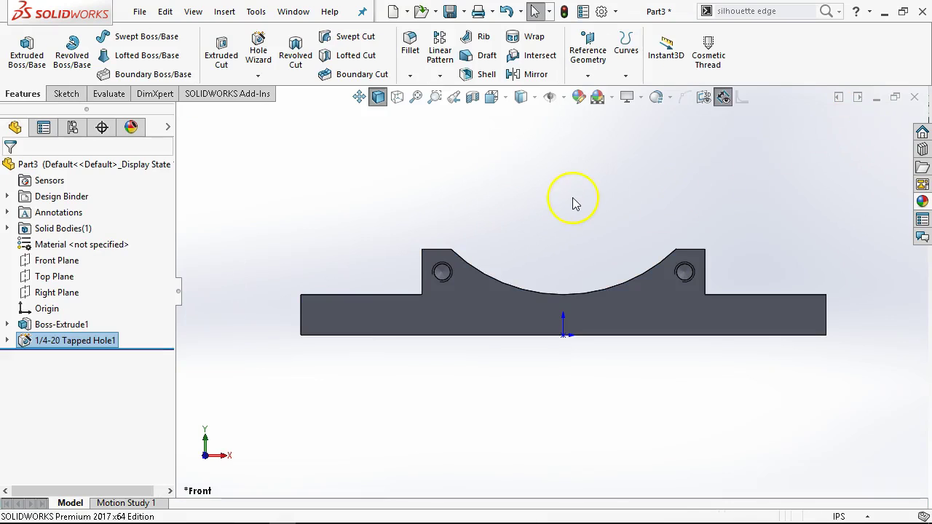
Switch to the Back view with hidden lines visible and start a Hole Wizard hole on the back face
key(ctrl+2)
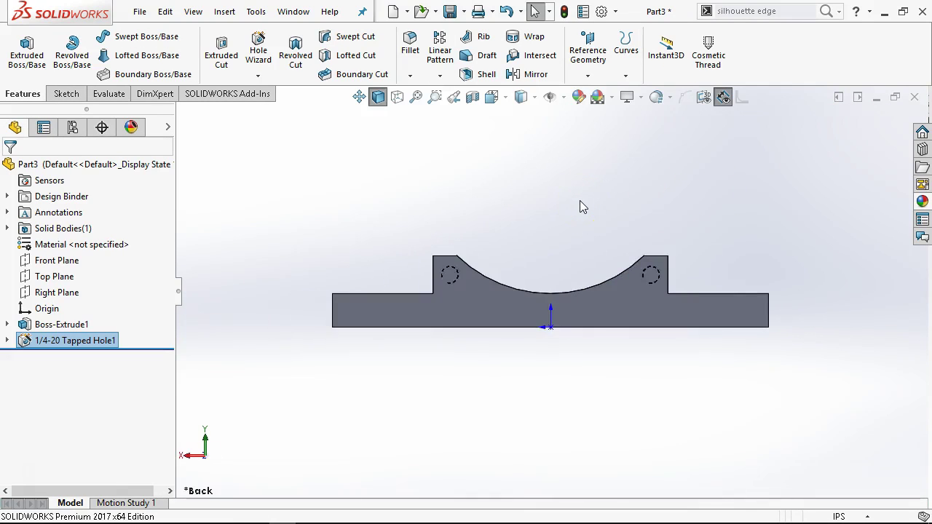
click(396, 97)
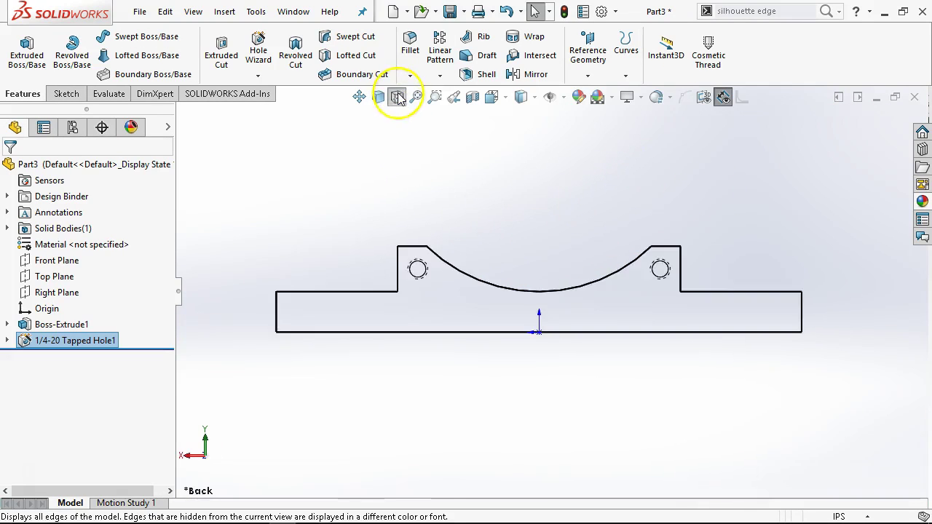
key(f)
click(449, 345)
key(s)
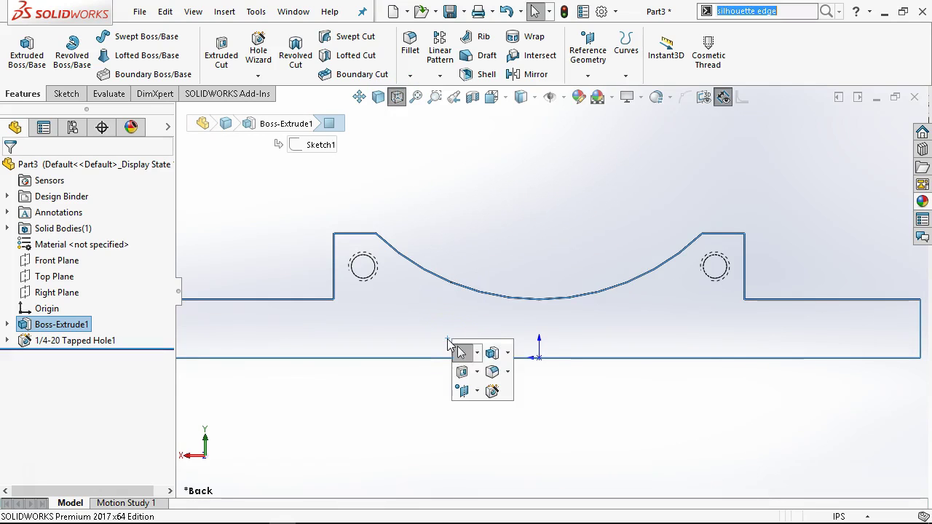
click(494, 392)
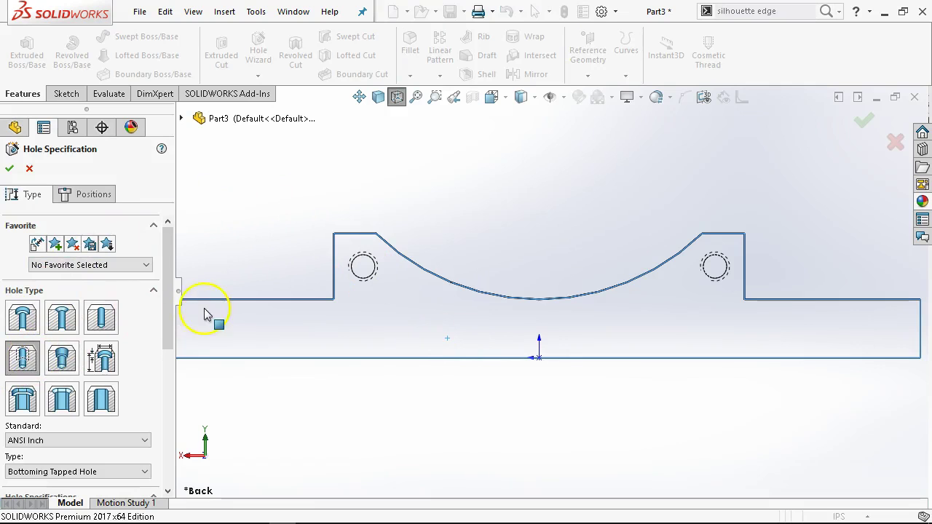
Place hole points on both existing hole centres and create 1/4-20 Tapped Hole2
drag(169, 303, 150, 393)
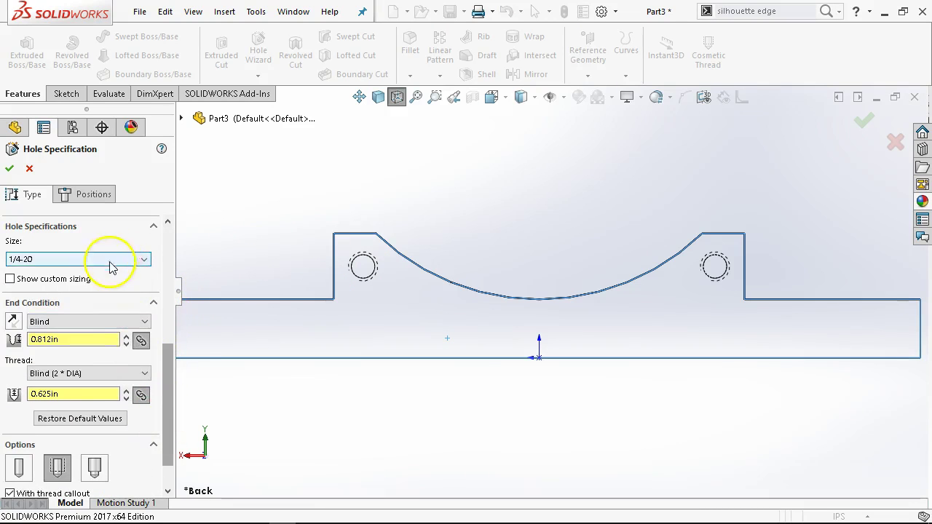
click(91, 196)
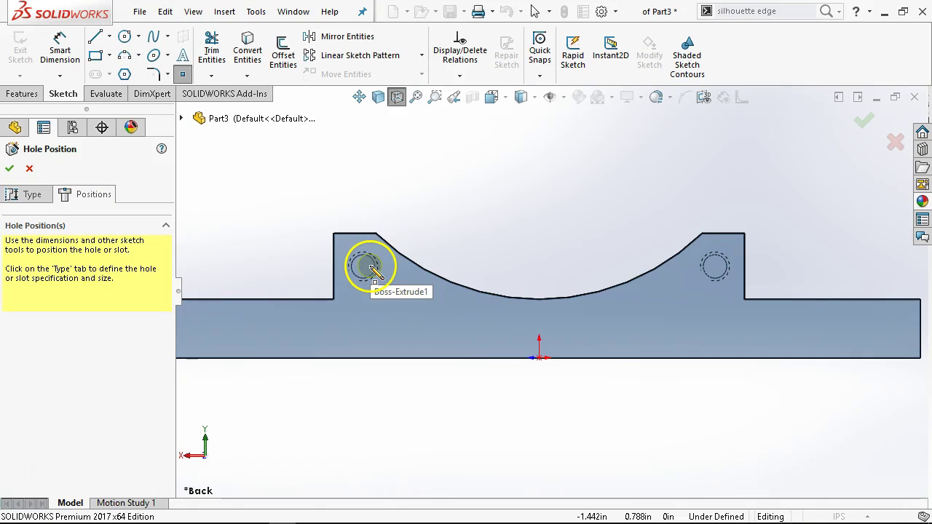
click(363, 266)
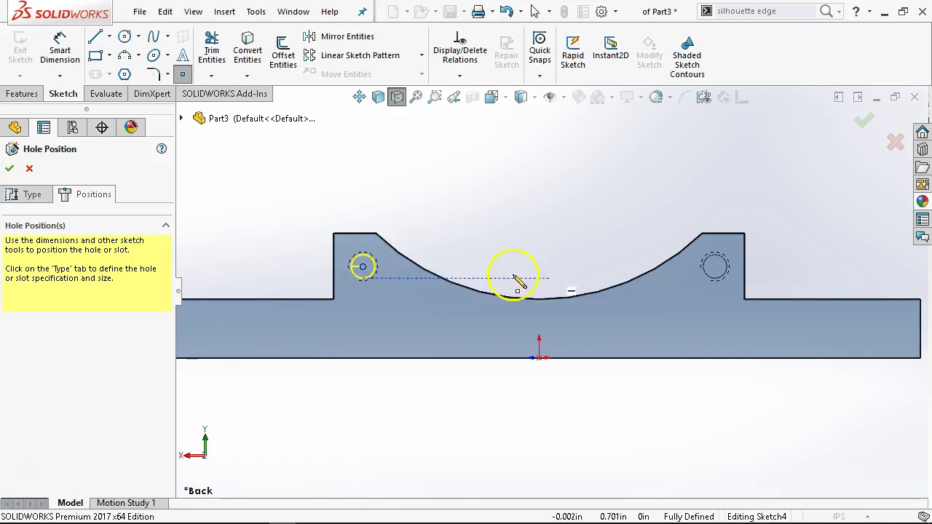
click(715, 267)
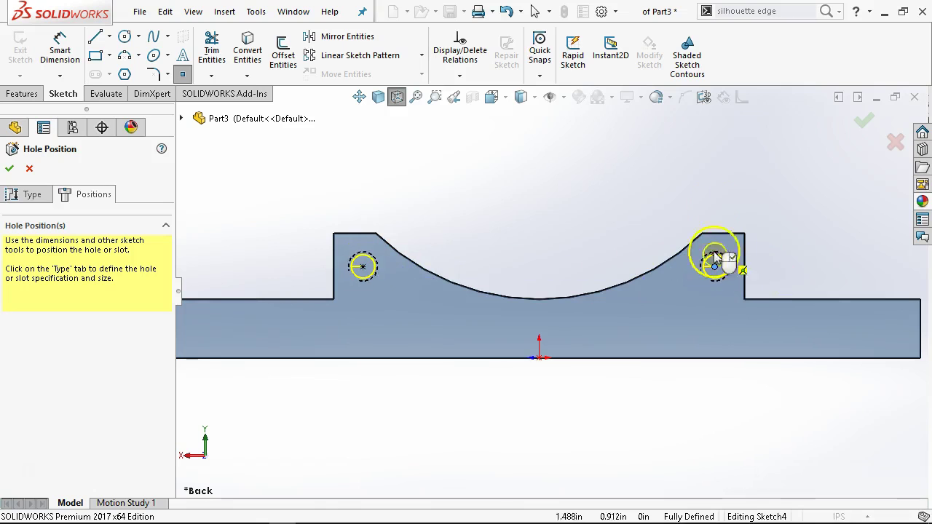
right_click(719, 176)
click(757, 180)
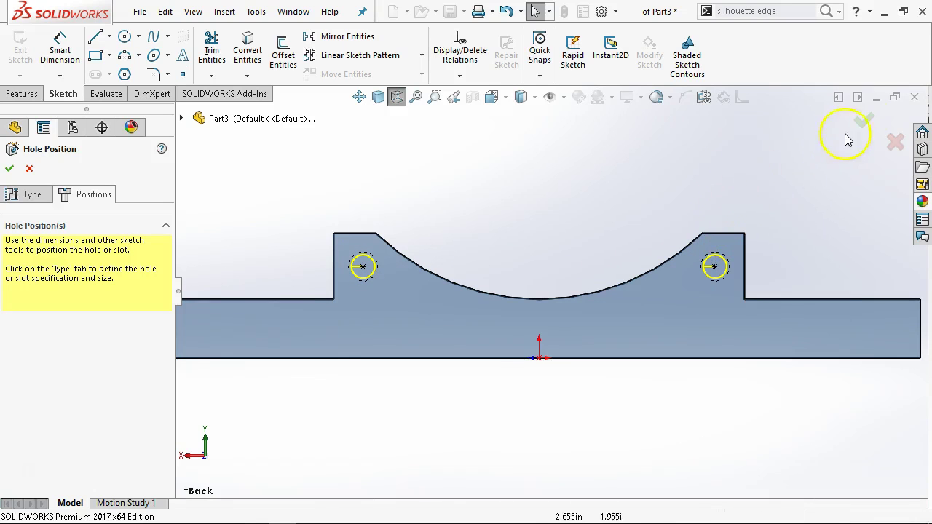
click(863, 120)
Return to the Front view and select the part's front face
key(ctrl+1)
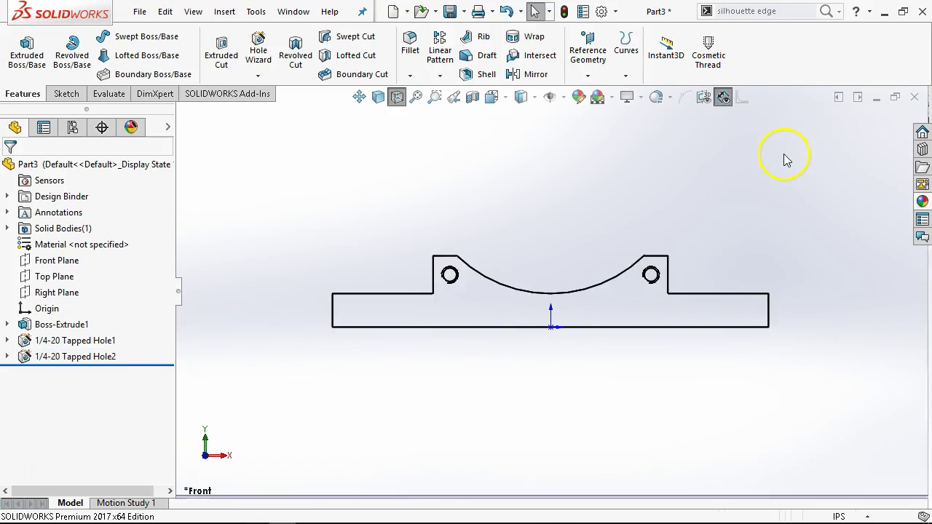
scroll(704, 298, down, 1)
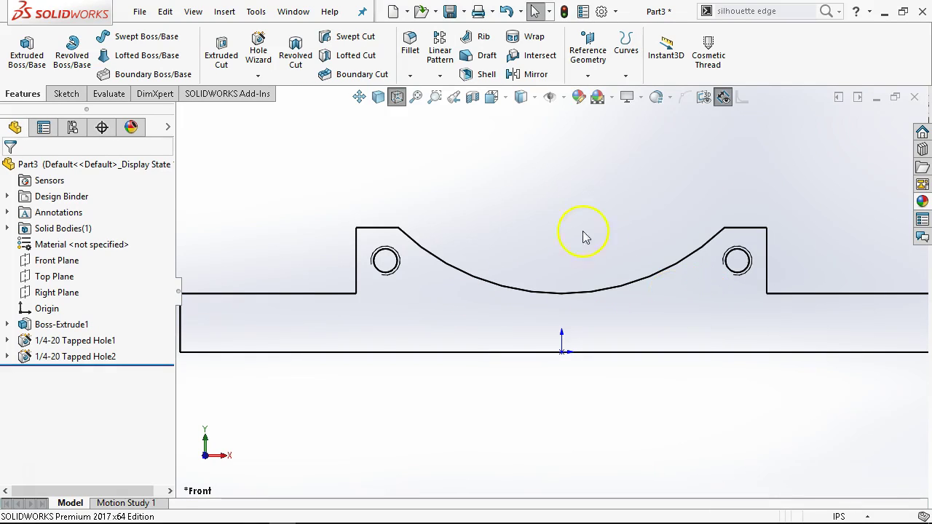
click(393, 323)
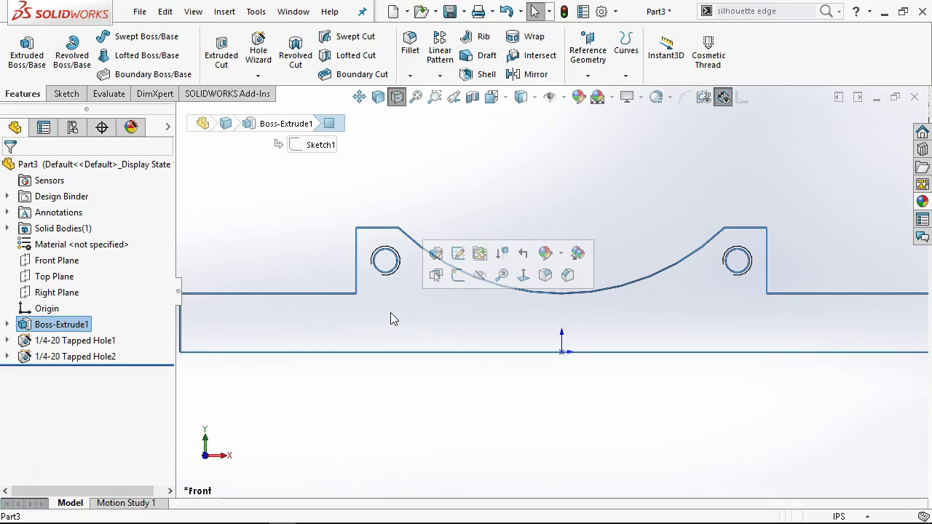
click(393, 317)
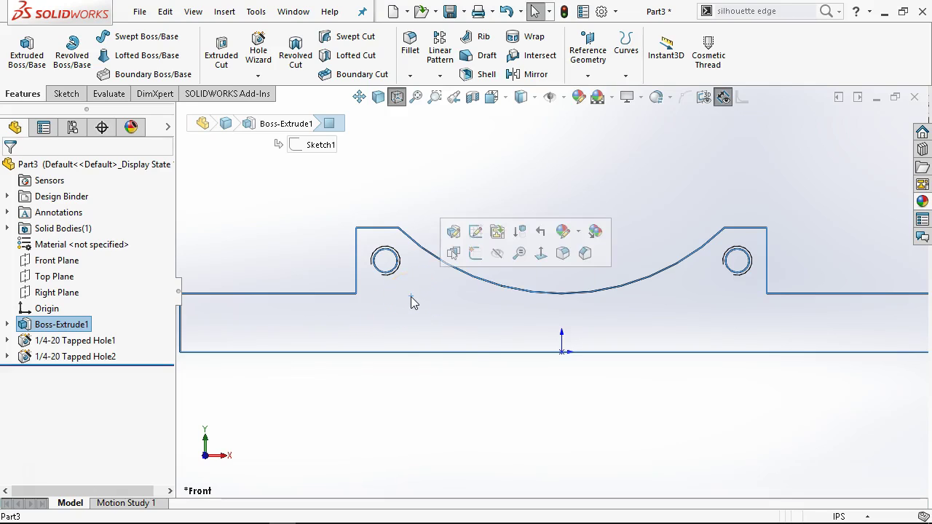
Start a new drilled hole on the front face with size #31, Blind 0.750 in deep
key(s)
click(457, 347)
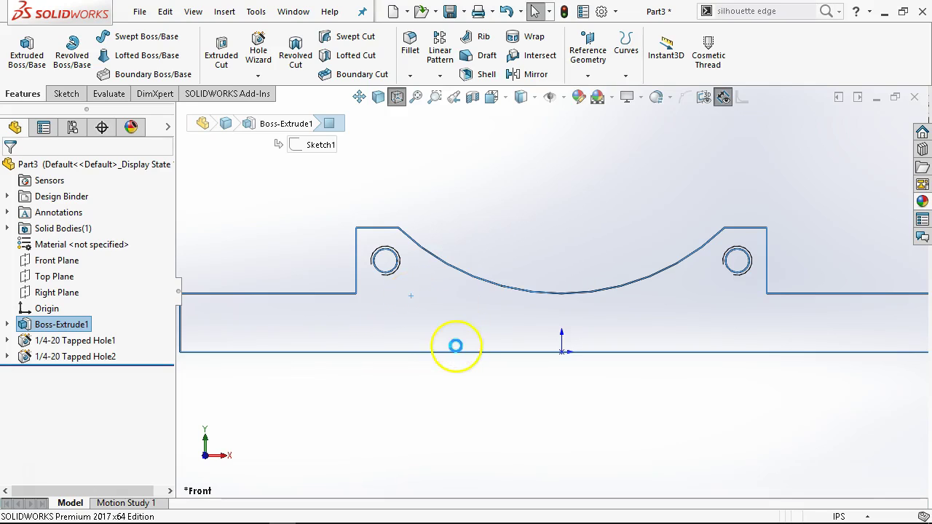
click(99, 312)
drag(170, 318, 166, 396)
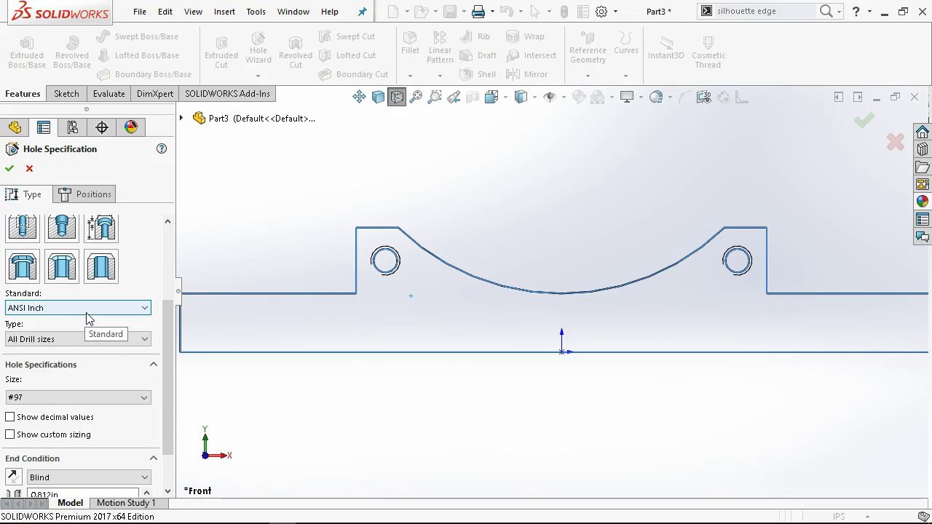
drag(167, 322, 172, 354)
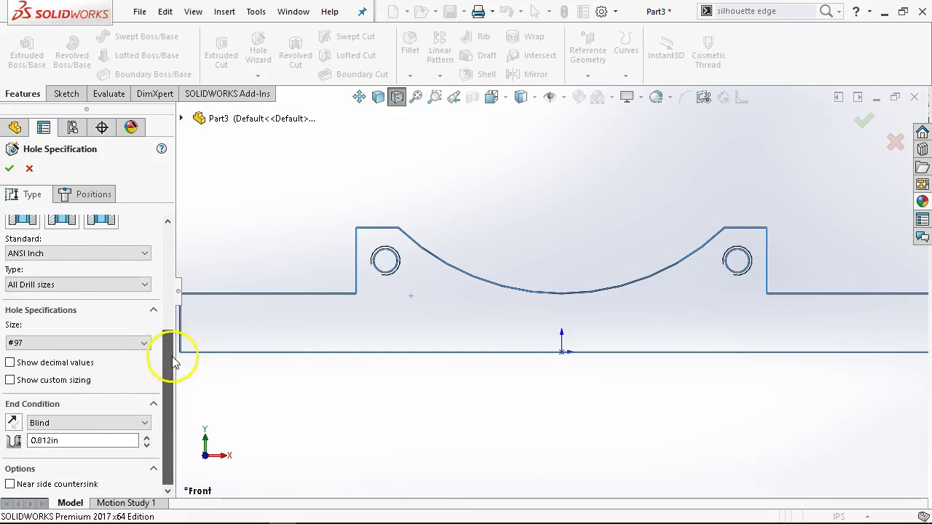
click(104, 343)
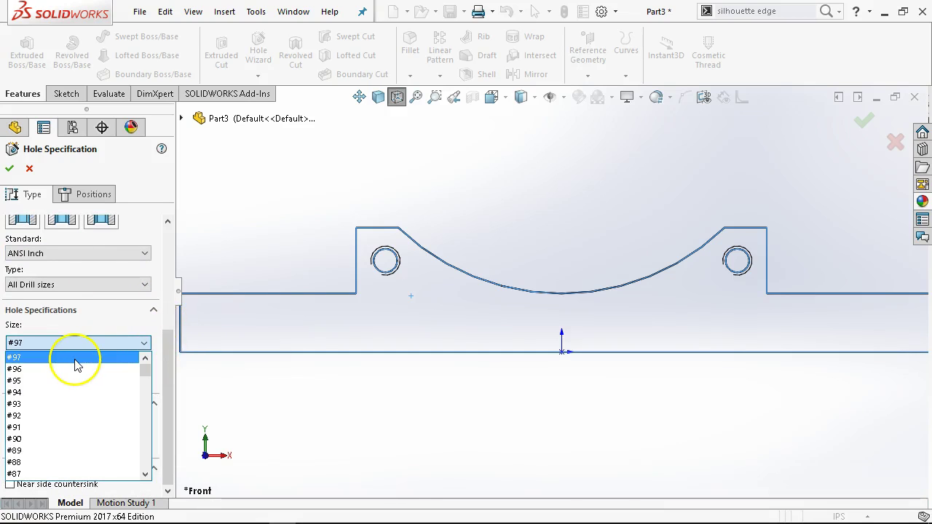
scroll(68, 376, down, 10)
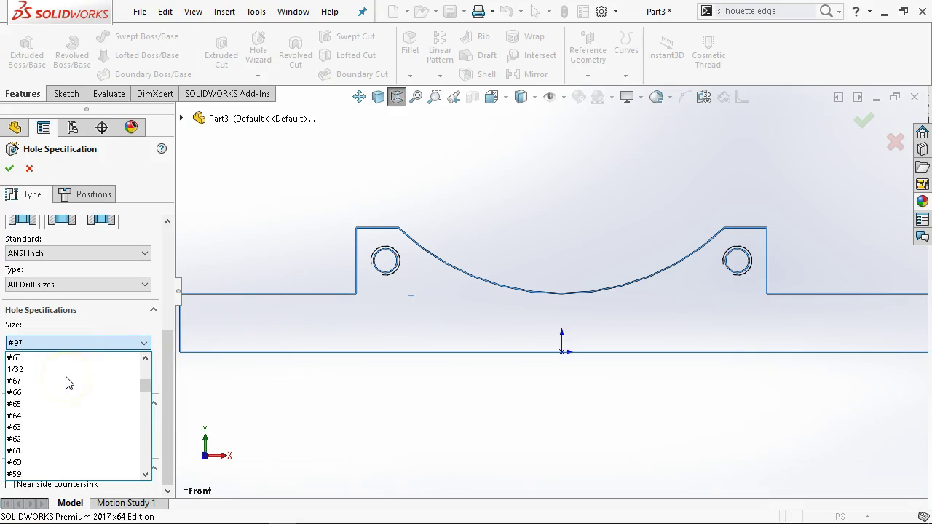
scroll(58, 375, up, 1)
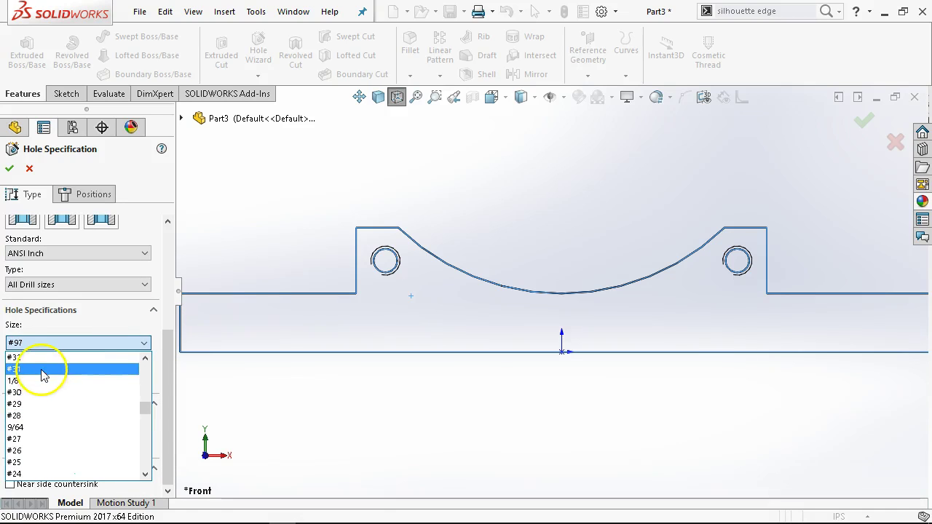
click(42, 370)
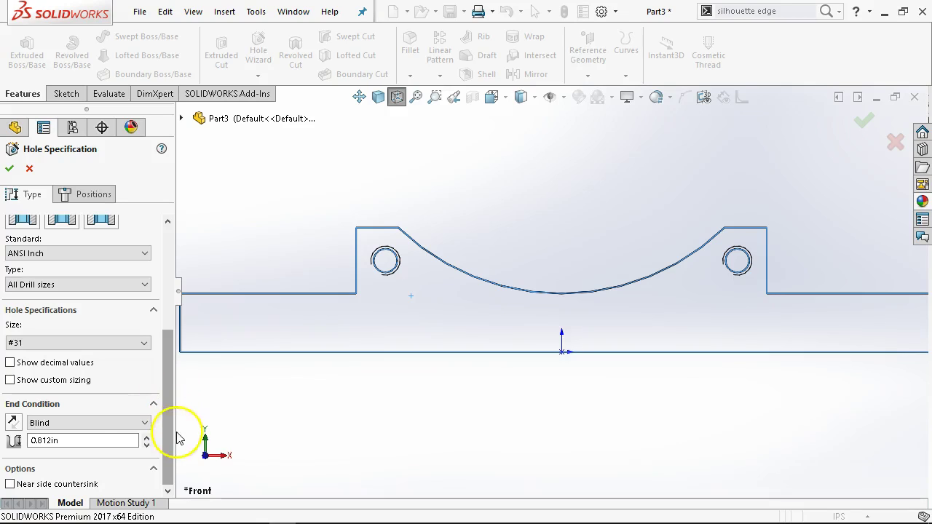
click(73, 442)
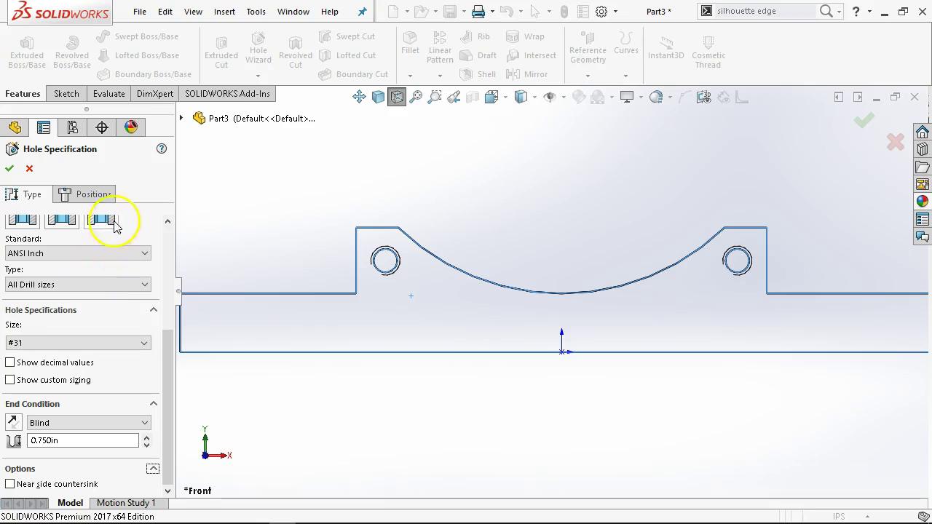
Place the first hole point on the left and draw an infinite vertical centerline through the origin
click(86, 195)
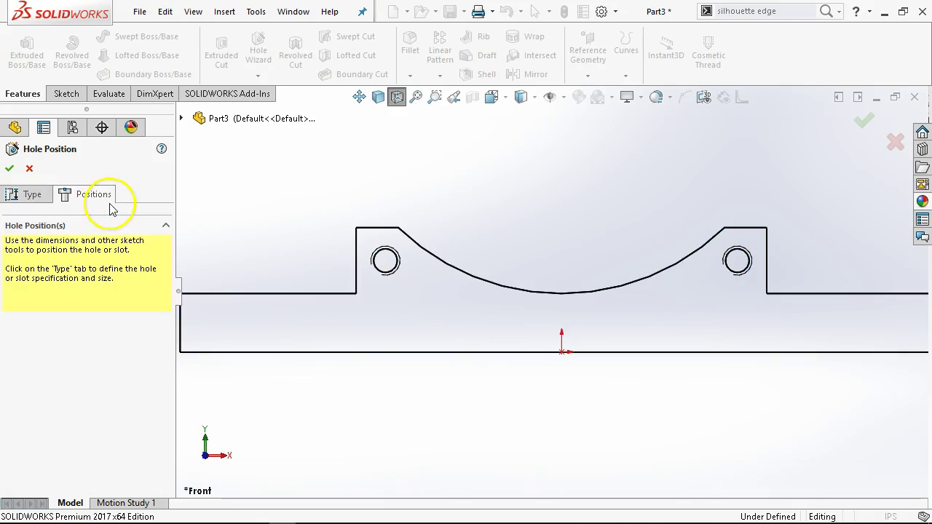
click(417, 284)
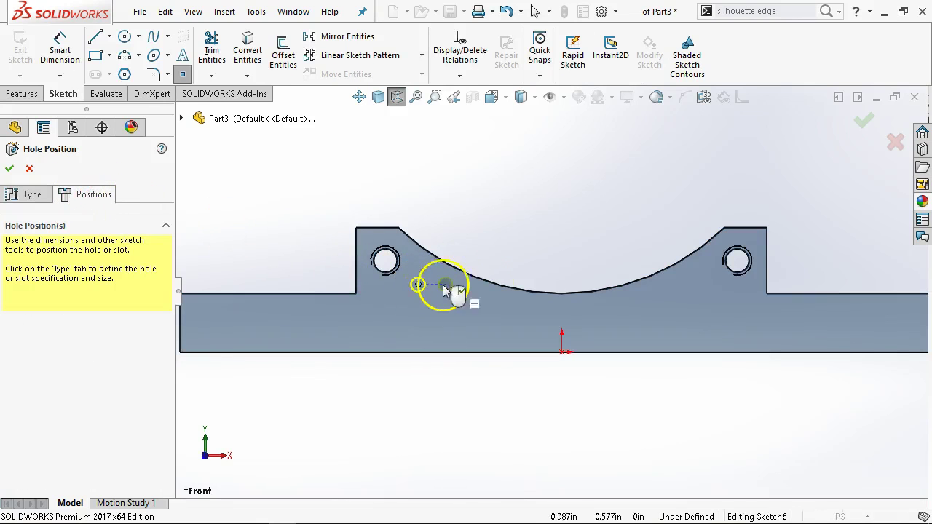
right_click(525, 222)
click(539, 230)
click(109, 36)
click(128, 73)
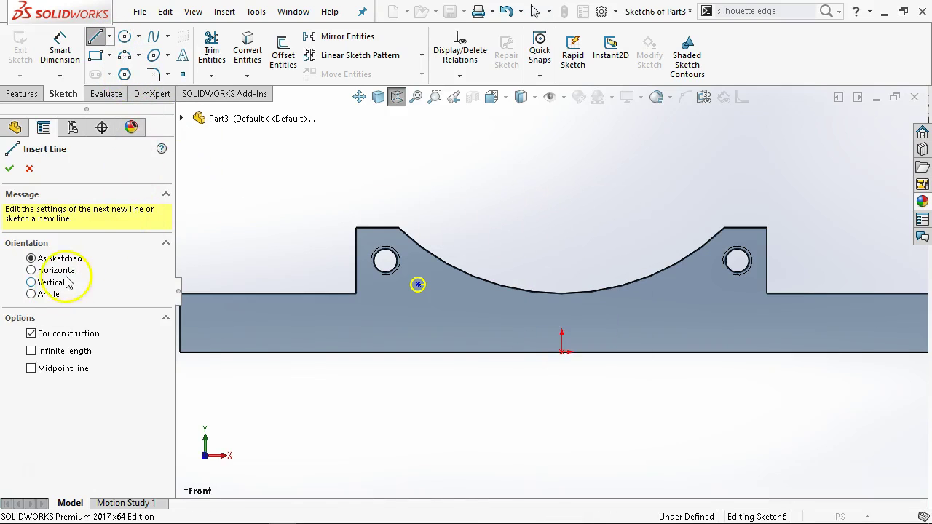
click(42, 282)
click(31, 350)
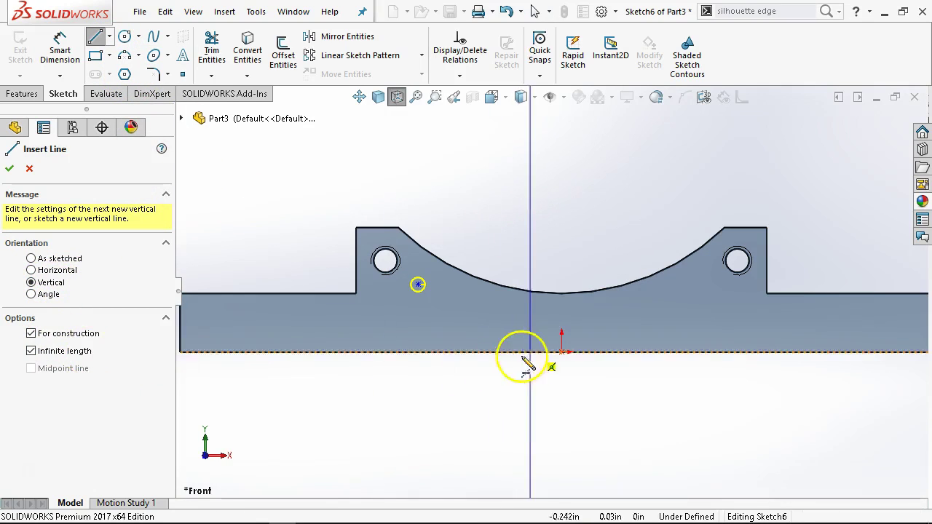
click(561, 353)
right_click(634, 208)
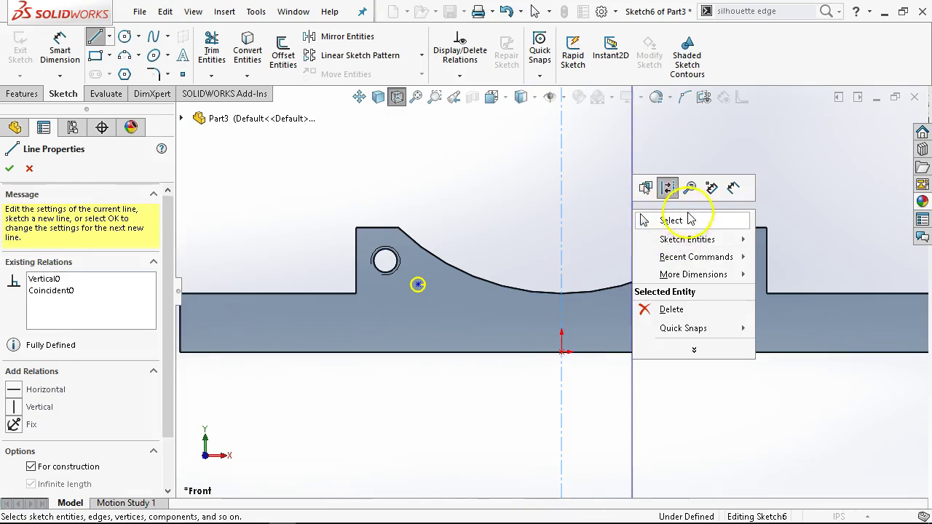
click(699, 214)
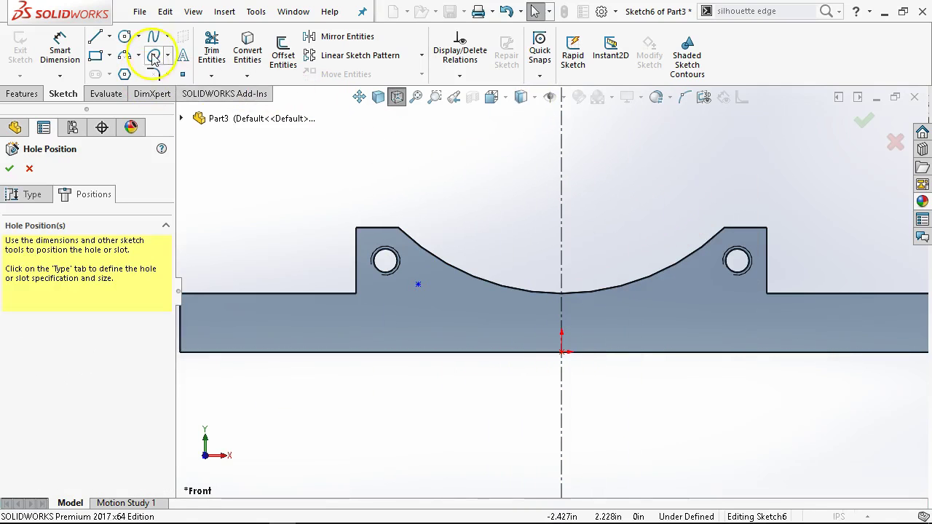
Place the second hole point right of the centerline, then select both points and the centerline
click(182, 74)
click(695, 284)
right_click(650, 188)
click(685, 195)
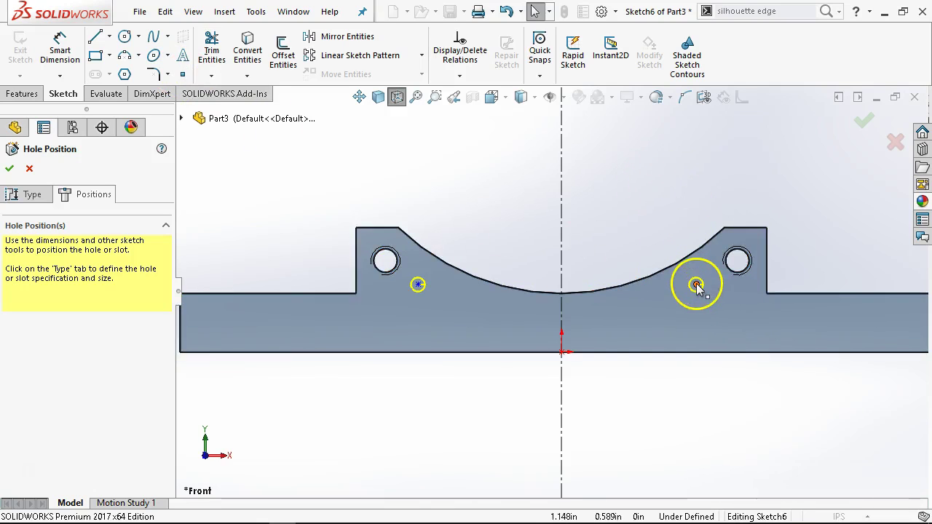
click(696, 285)
click(417, 285)
ctrl+click(563, 254)
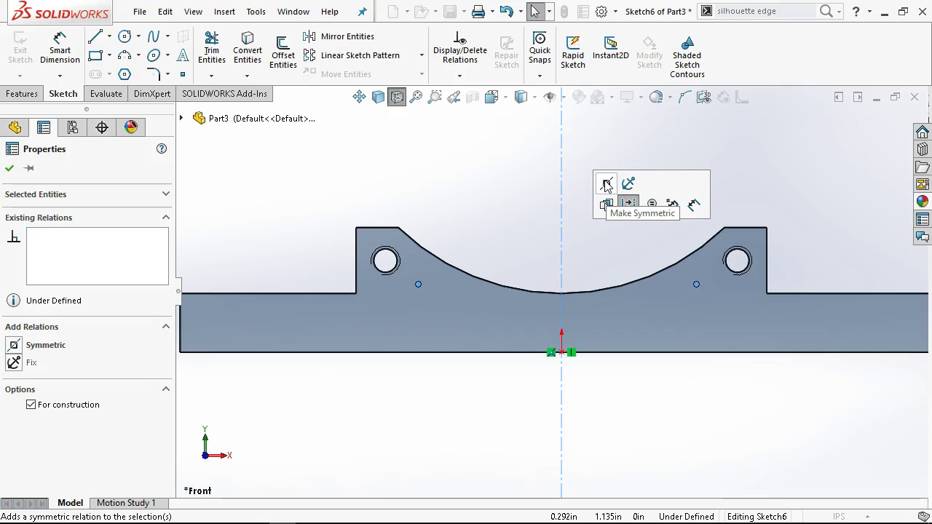
Make the two points symmetric about the centerline, level them, and create #31 (0.12) Diameter Hole1
click(606, 185)
click(612, 146)
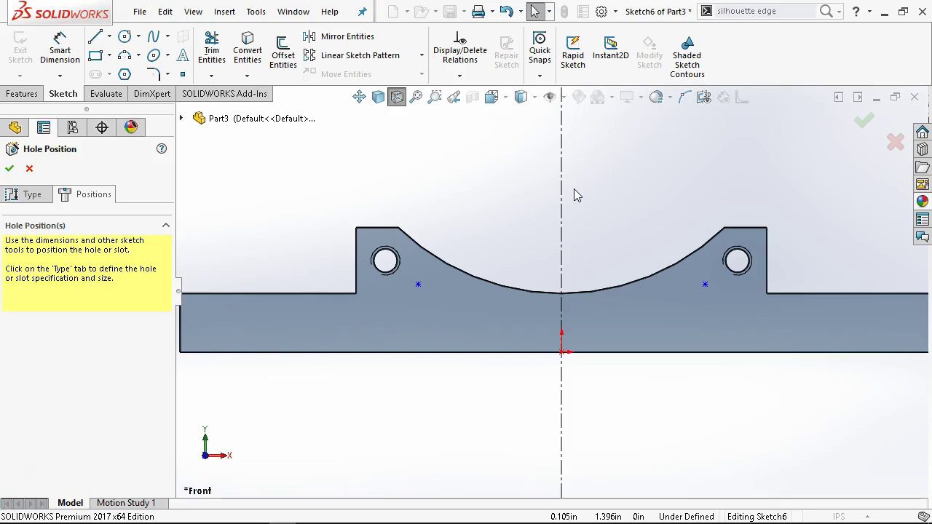
click(559, 190)
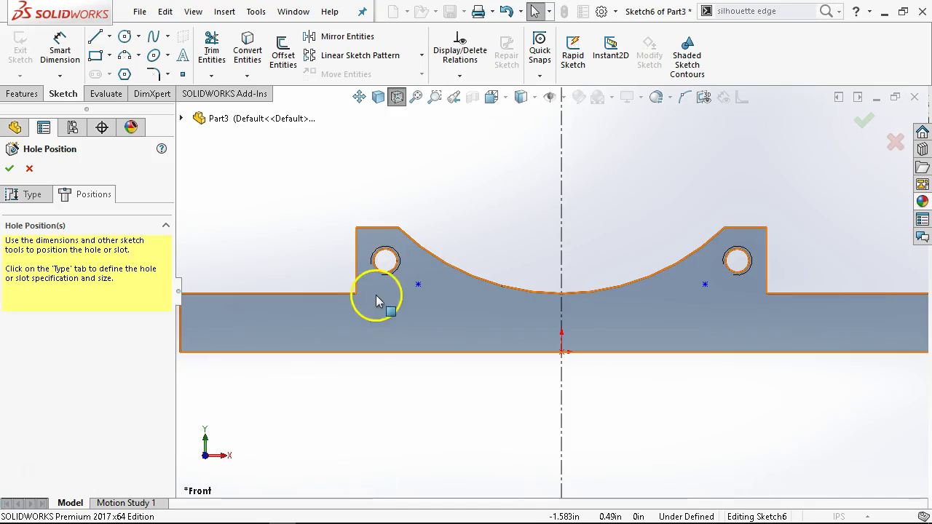
mouse_move(419, 288)
mouse_down()
mouse_move(435, 284)
mouse_move(424, 287)
mouse_up()
click(448, 175)
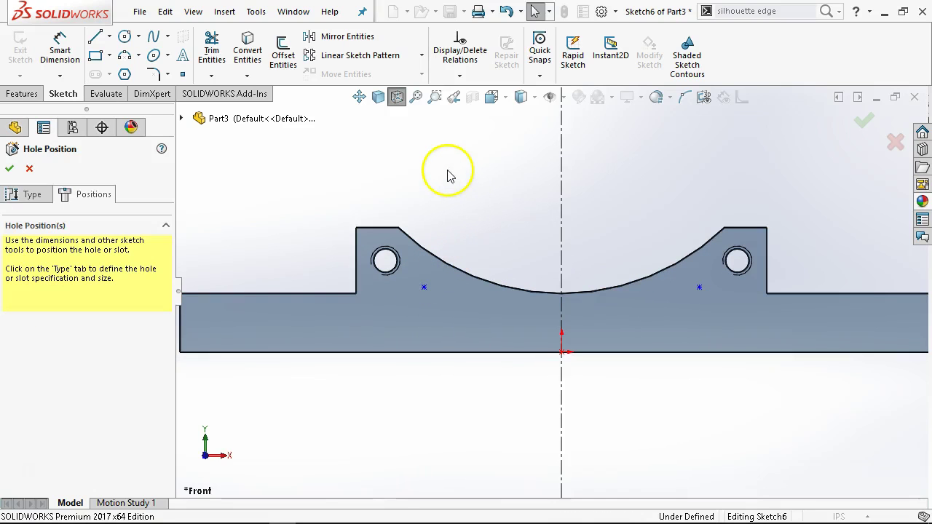
click(863, 120)
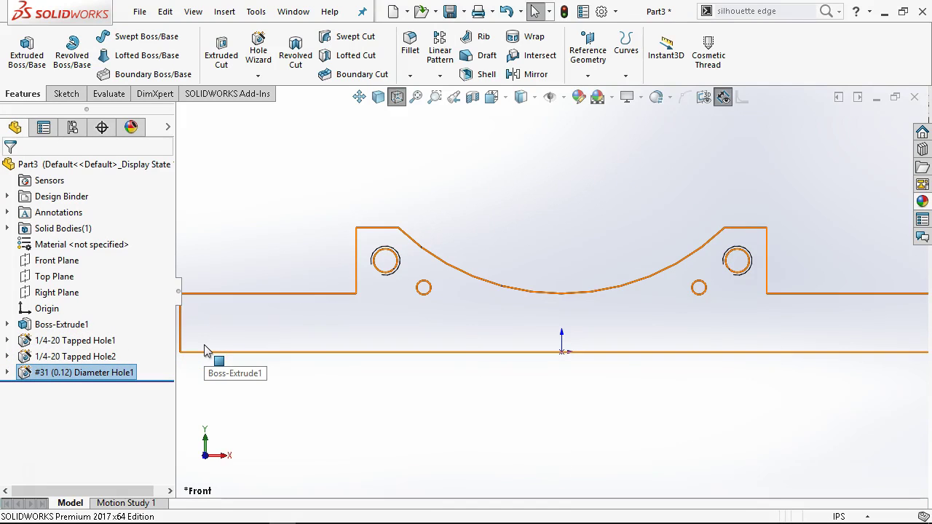
Start a new Hole Wizard hole on the part's front face
click(468, 329)
key(s)
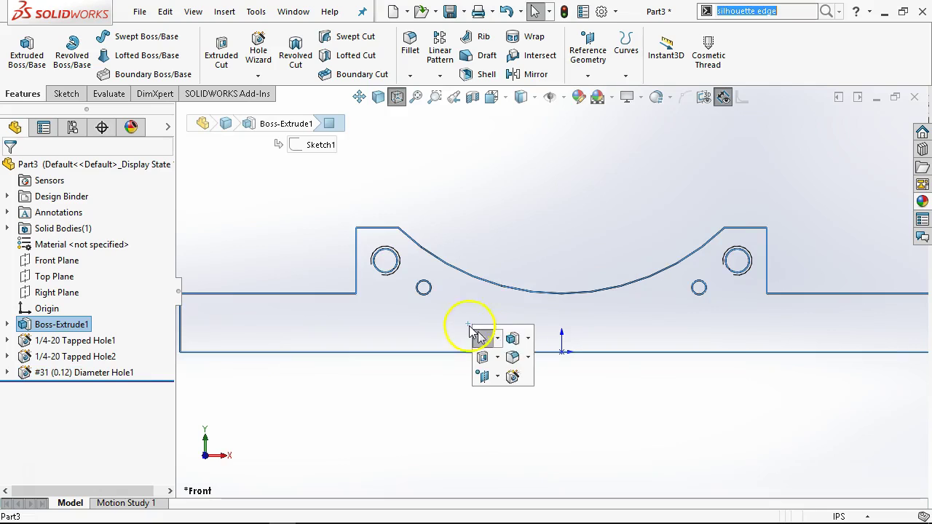
click(514, 377)
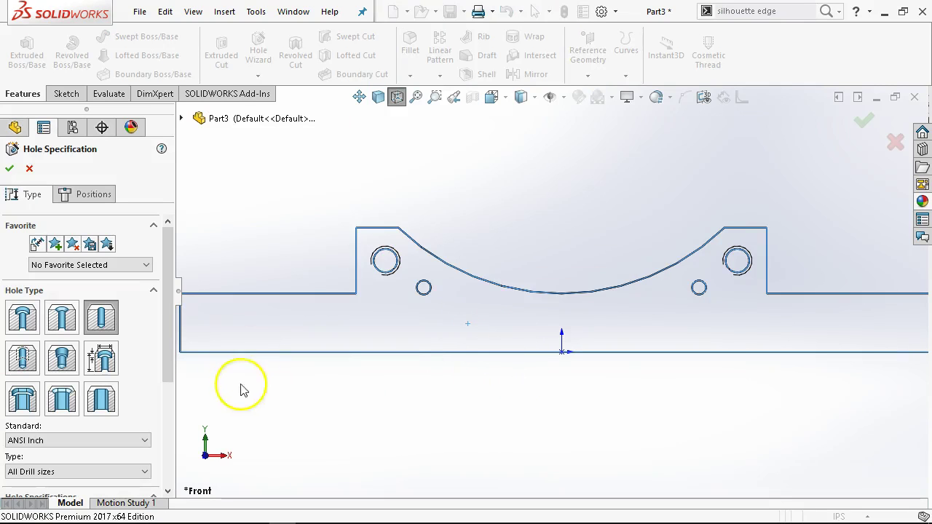
drag(167, 307, 173, 338)
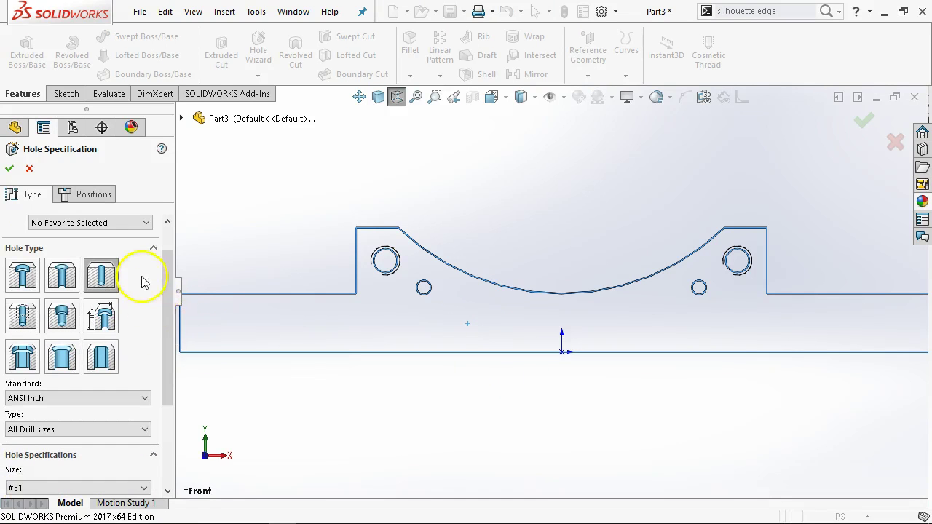
drag(171, 298, 182, 356)
click(146, 353)
click(97, 295)
Set Fractional Drill Sizes, size 1/8, 0.562 in deep, and create the hole
click(97, 295)
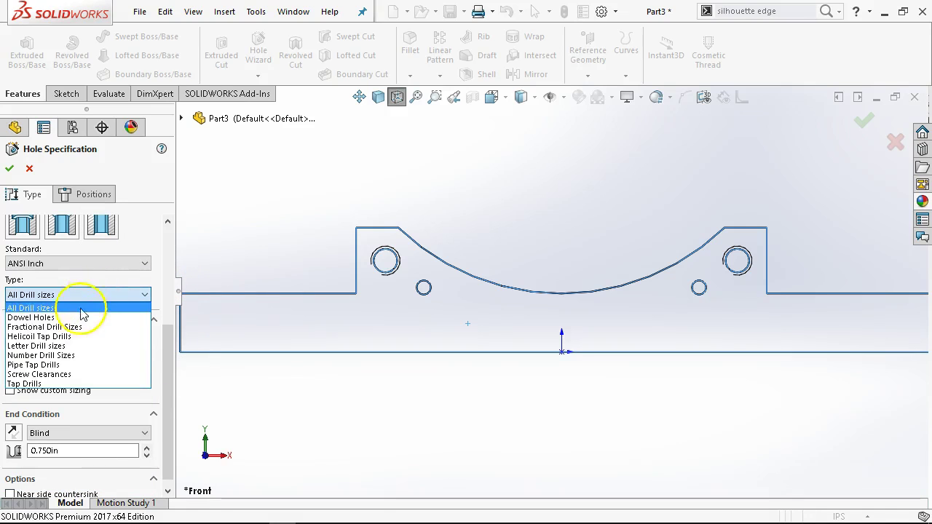
click(44, 327)
click(89, 353)
scroll(69, 417, down, 1)
click(64, 415)
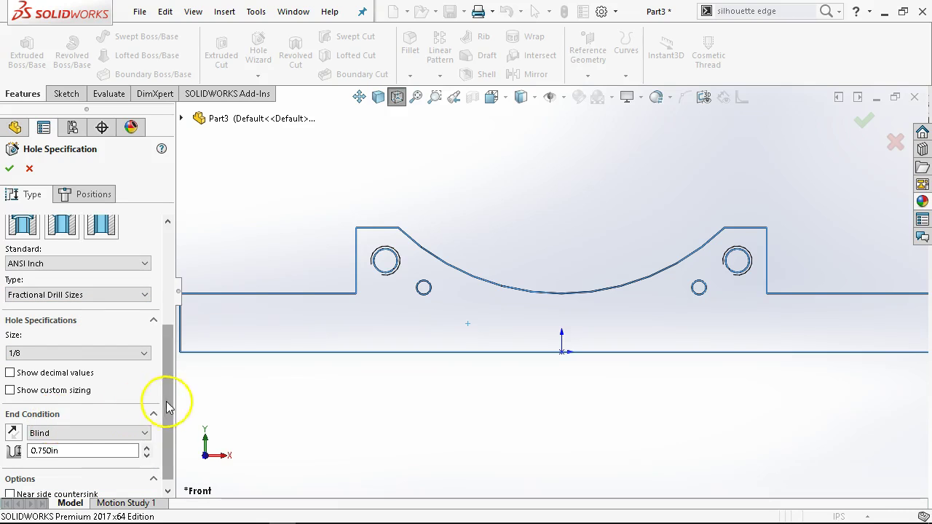
scroll(169, 405, down, 1)
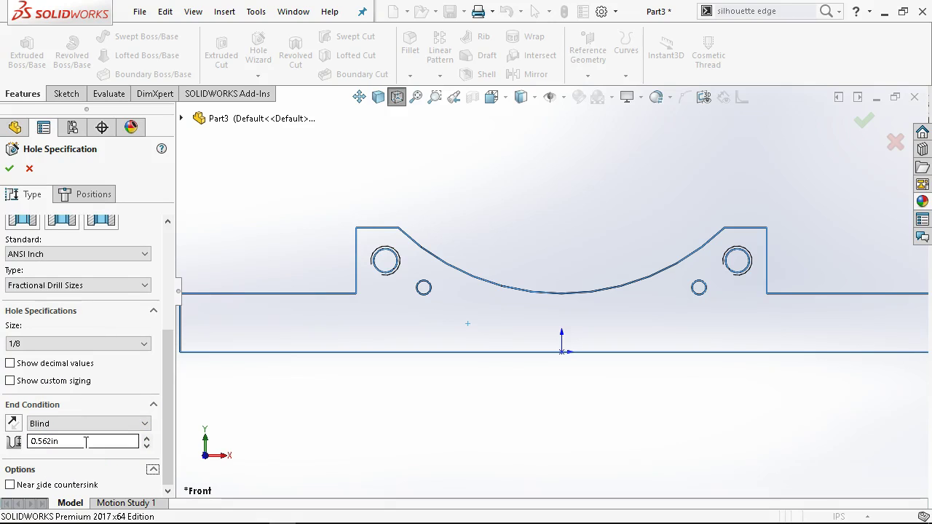
click(10, 169)
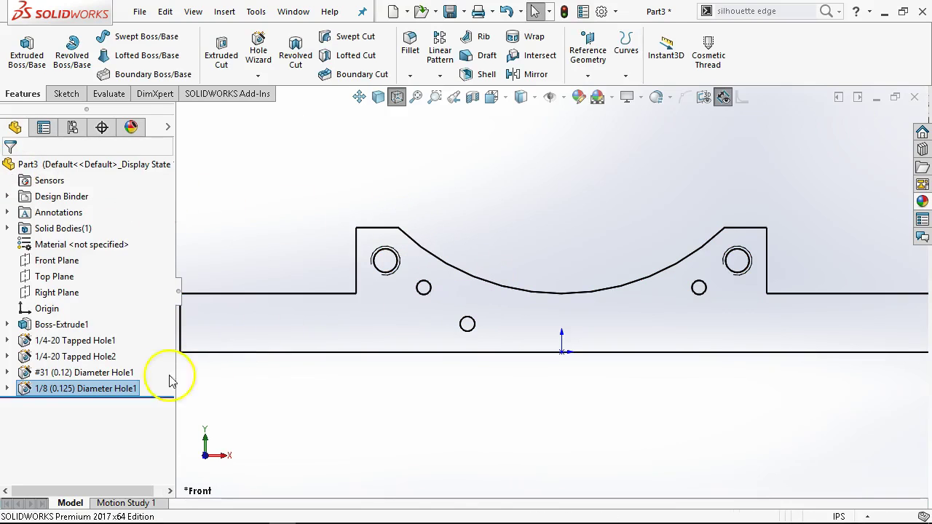
Edit 1/8 (0.125) Diameter Hole1 and add a second hole point on the right
right_click(29, 393)
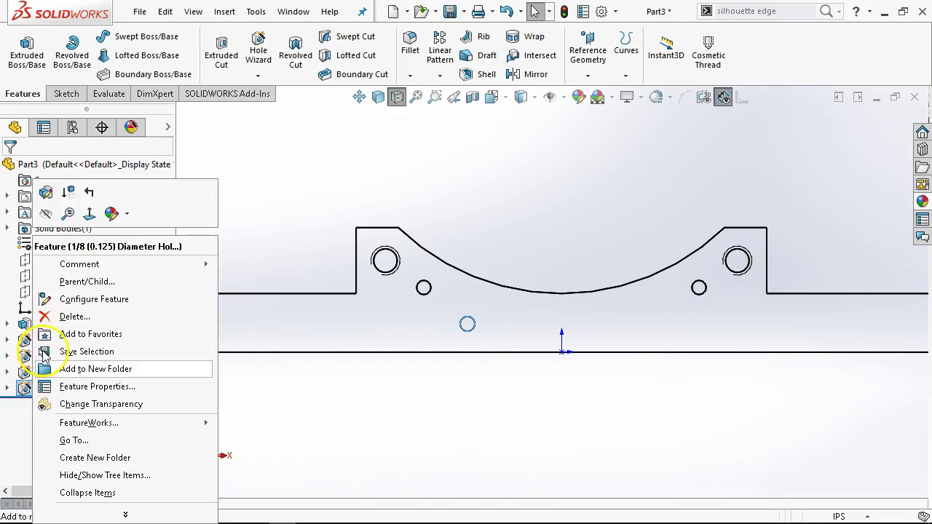
click(43, 193)
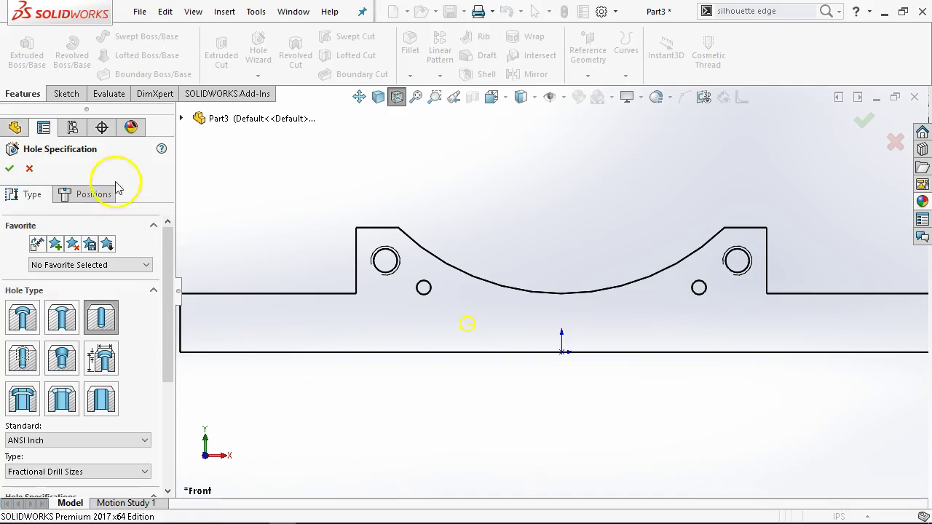
click(98, 194)
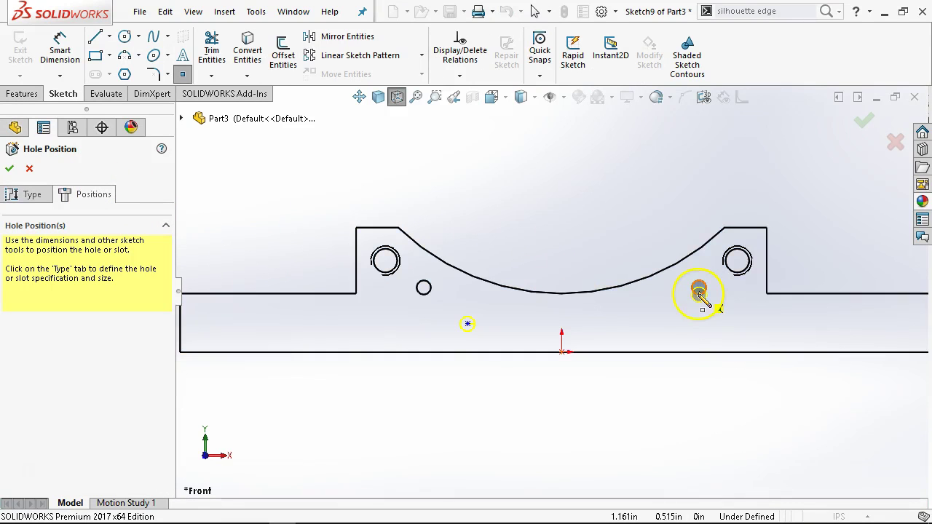
click(699, 288)
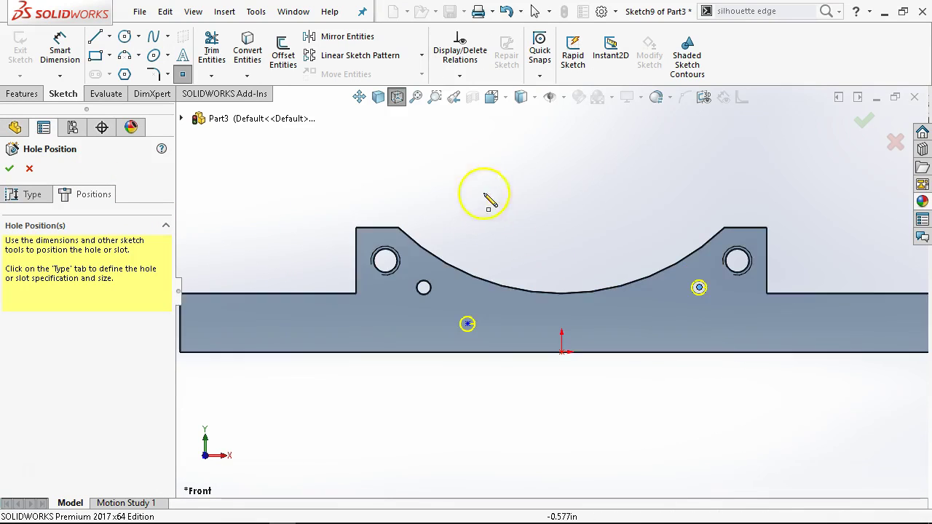
right_click(478, 137)
click(514, 181)
Move the first hole point onto the left #31 hole centre and confirm both 1/8 holes
drag(469, 323, 424, 288)
click(10, 168)
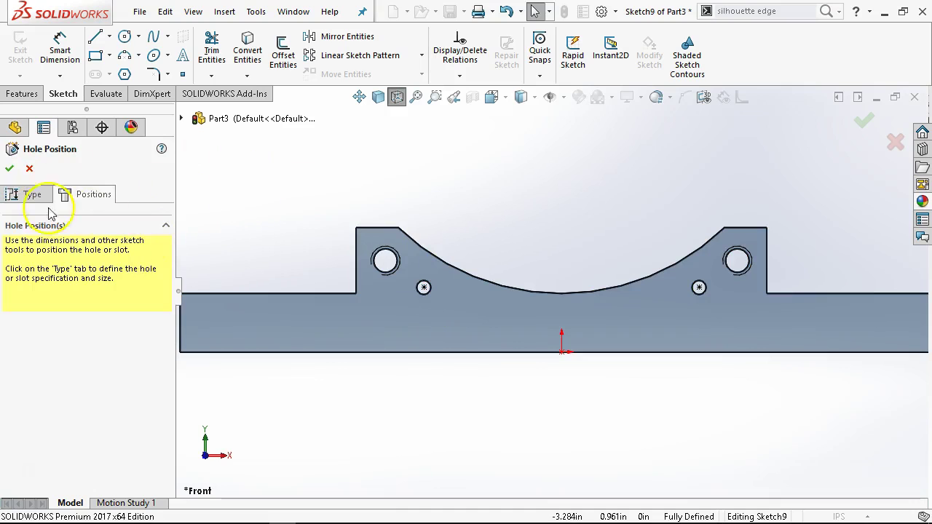
click(9, 169)
drag(171, 357, 157, 509)
click(10, 168)
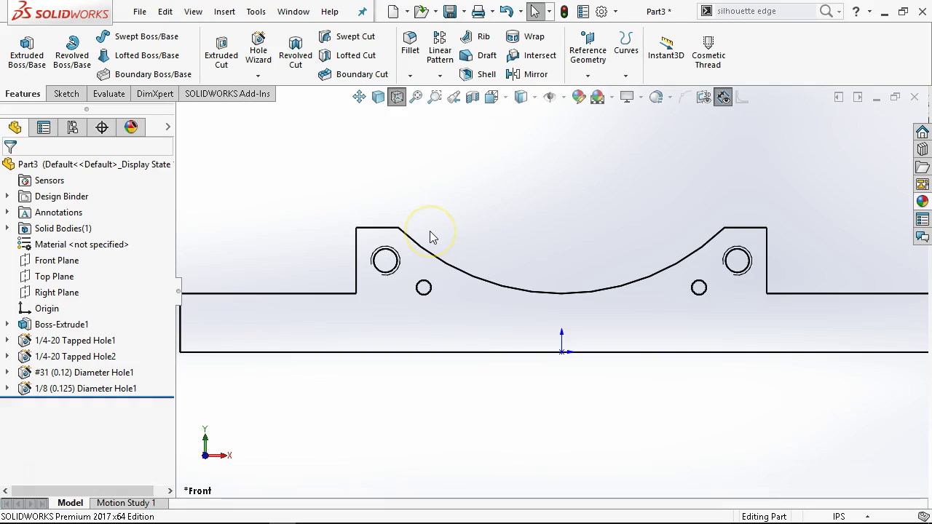
key(ctrl+2)
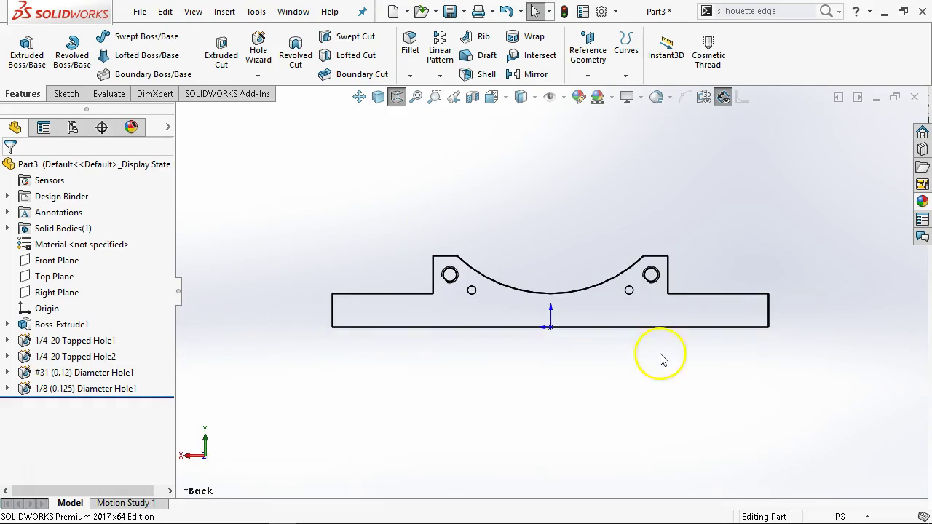
Start a Hole Wizard hole on the back face with All Drill sizes type and size #31
right_click(516, 308)
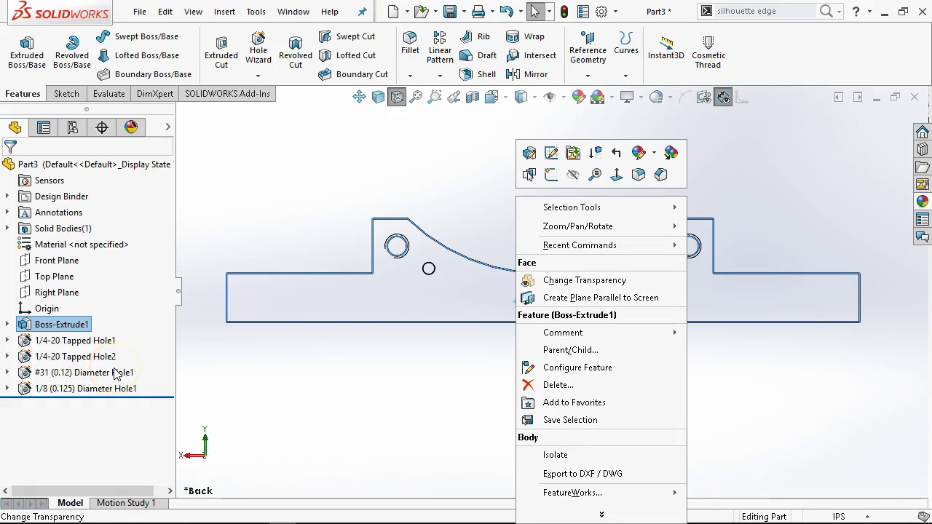
click(457, 305)
click(492, 353)
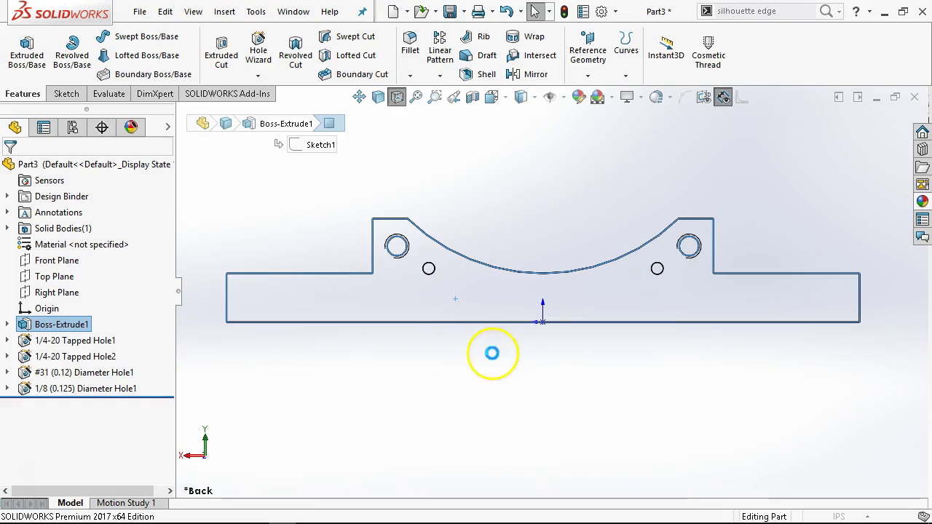
drag(173, 318, 183, 396)
click(110, 327)
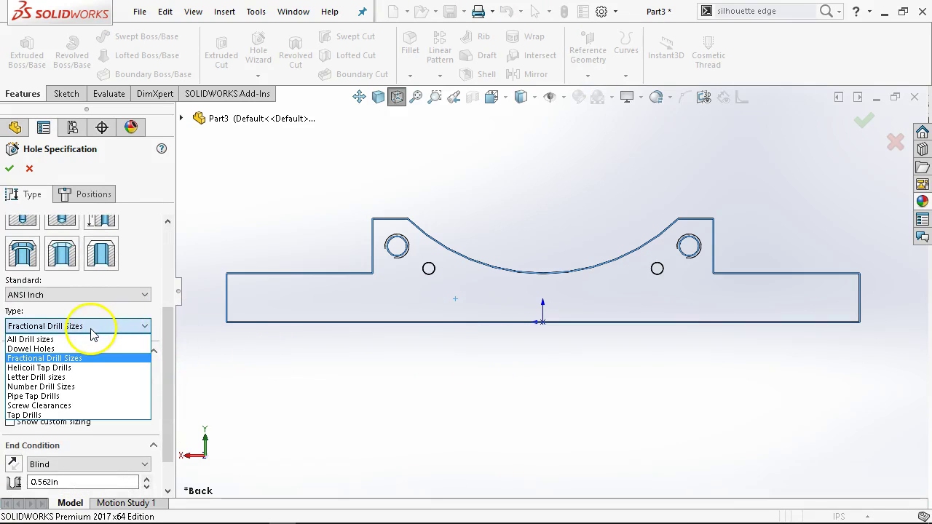
click(91, 339)
click(102, 384)
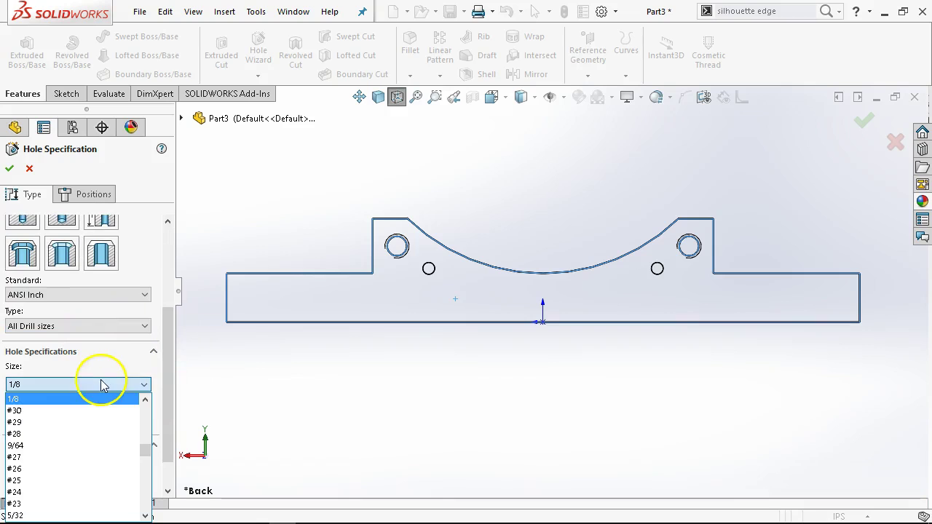
scroll(85, 420, up, 1)
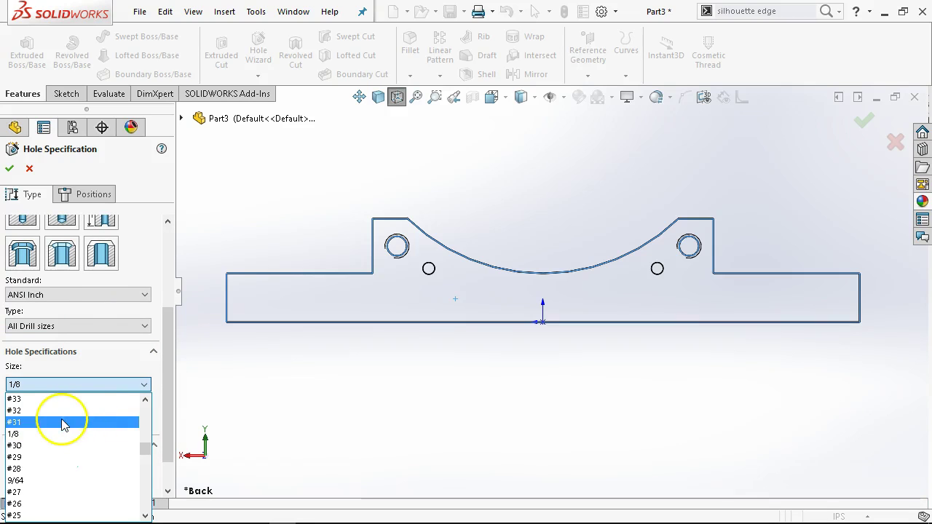
click(63, 422)
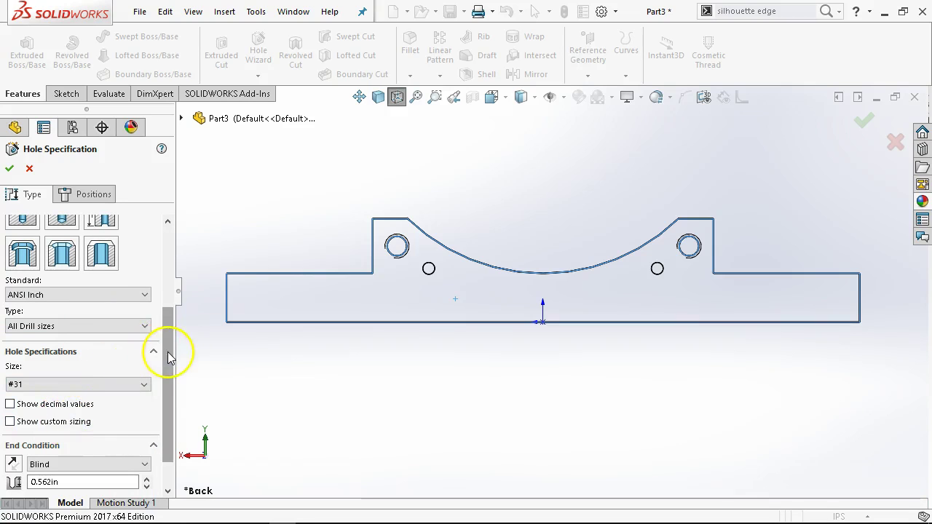
scroll(168, 357, down, 1)
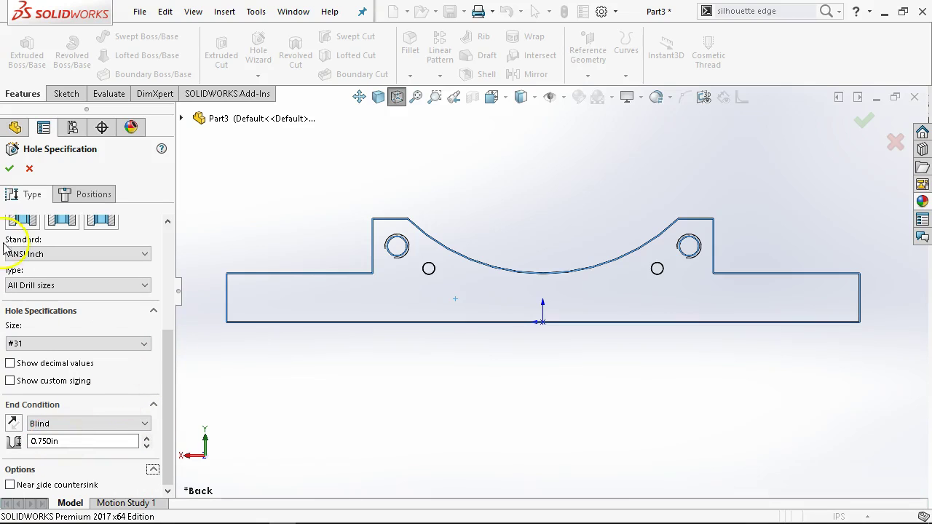
Place the 0.750in-deep #31 holes at both small circle centres and create the feature
click(85, 194)
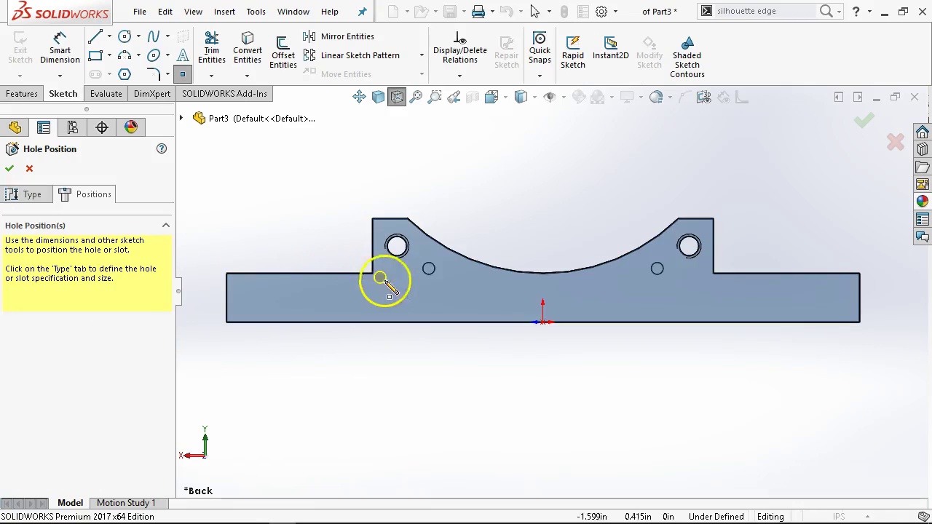
click(428, 270)
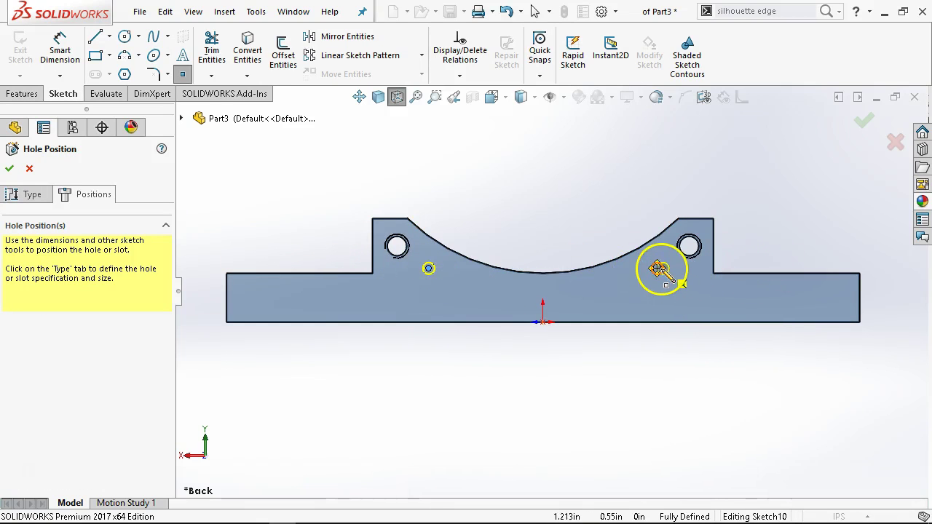
click(658, 269)
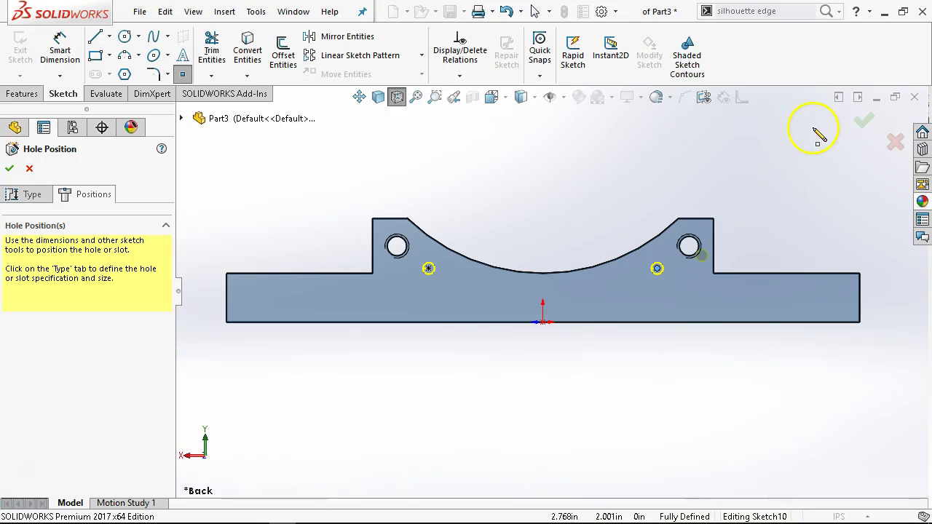
right_click(800, 167)
click(863, 120)
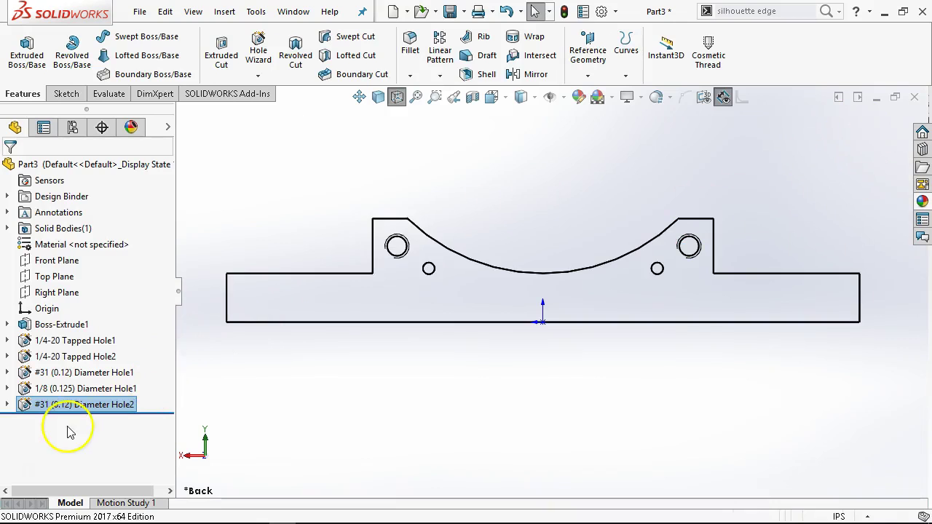
Start a new Hole Wizard hole on the saddle base with size set to 1/8
click(412, 301)
key(s)
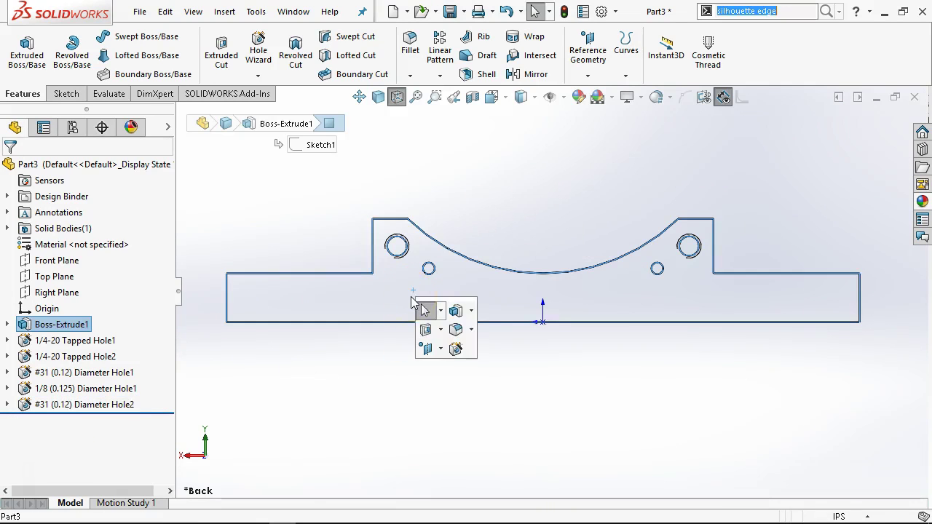
click(456, 351)
drag(168, 322, 167, 415)
click(105, 355)
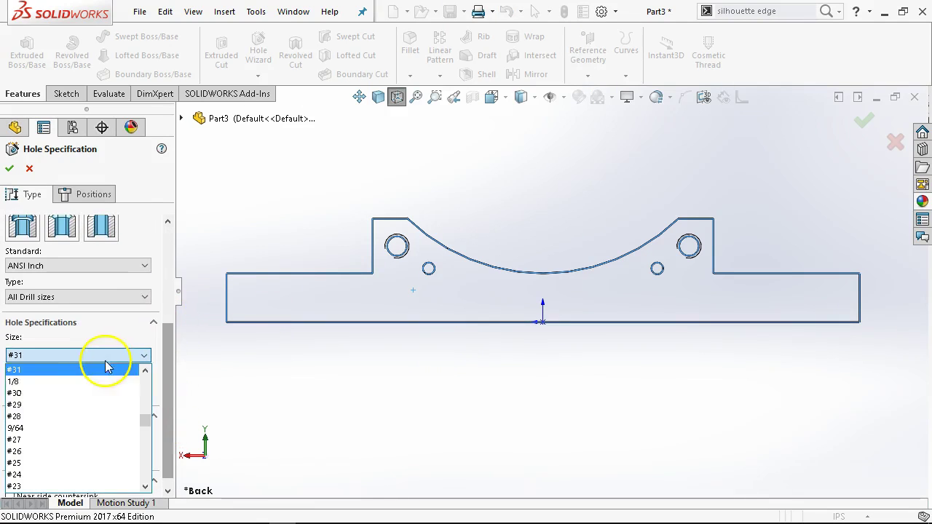
click(15, 381)
scroll(172, 402, down, 1)
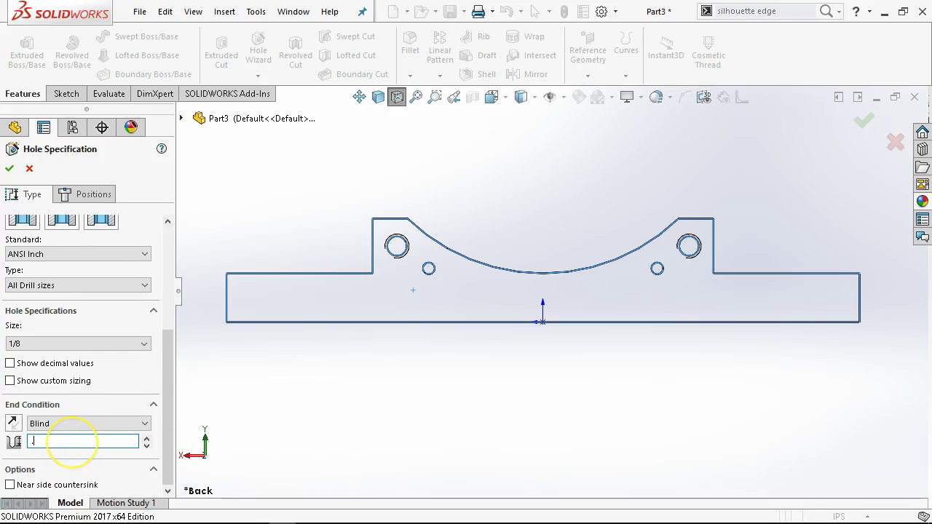
Place the 1/8 holes at the left and right small circle centres and confirm
click(91, 195)
click(428, 269)
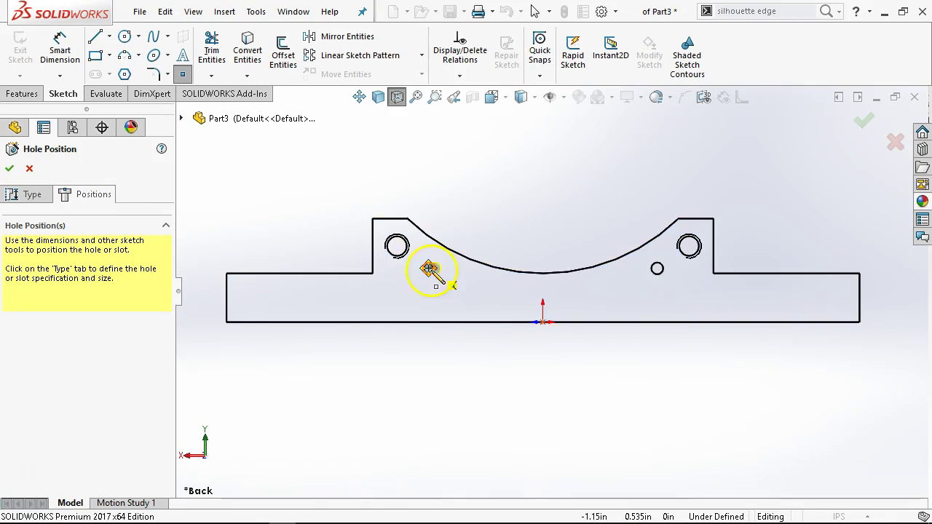
click(657, 269)
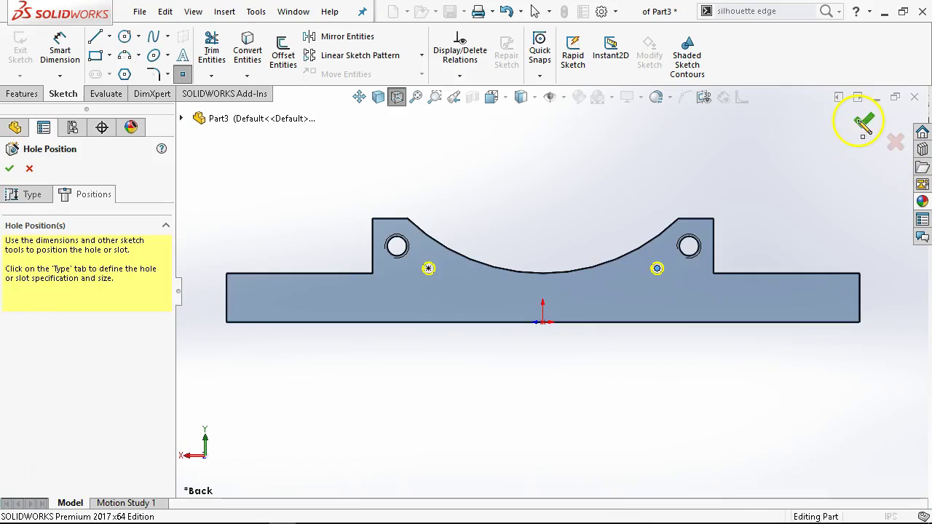
click(863, 125)
middle_drag(619, 194, 633, 288)
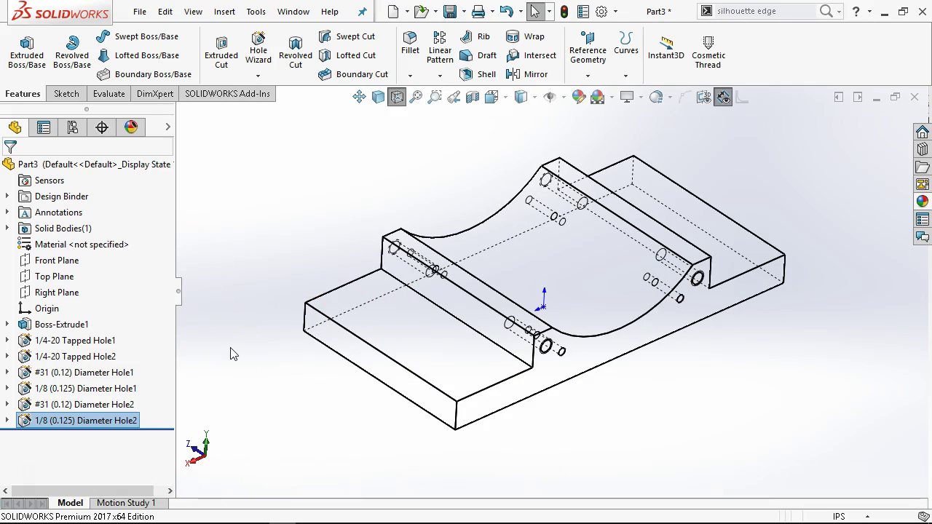
Save the part as the Part (.sldprt) file '1 Saddle' in the Tool Vise folder
key(ctrl+s)
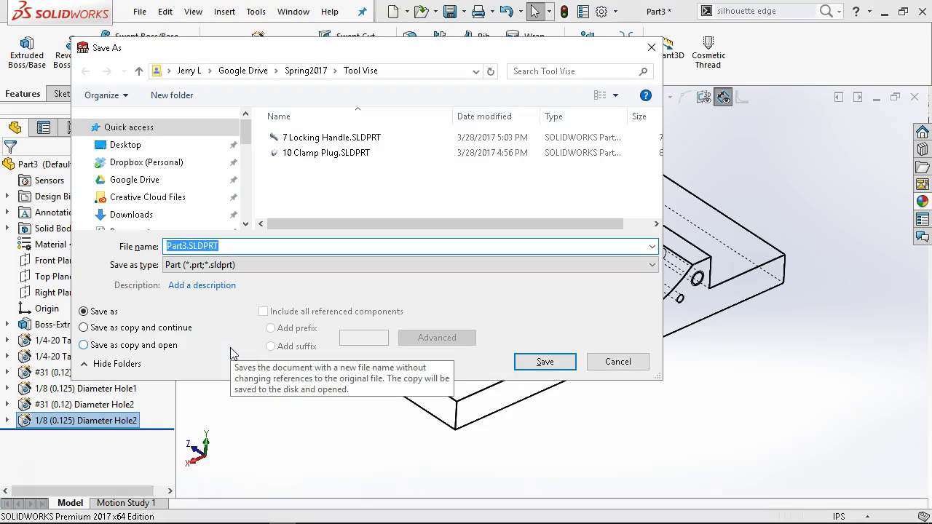
text(1 Saddle)
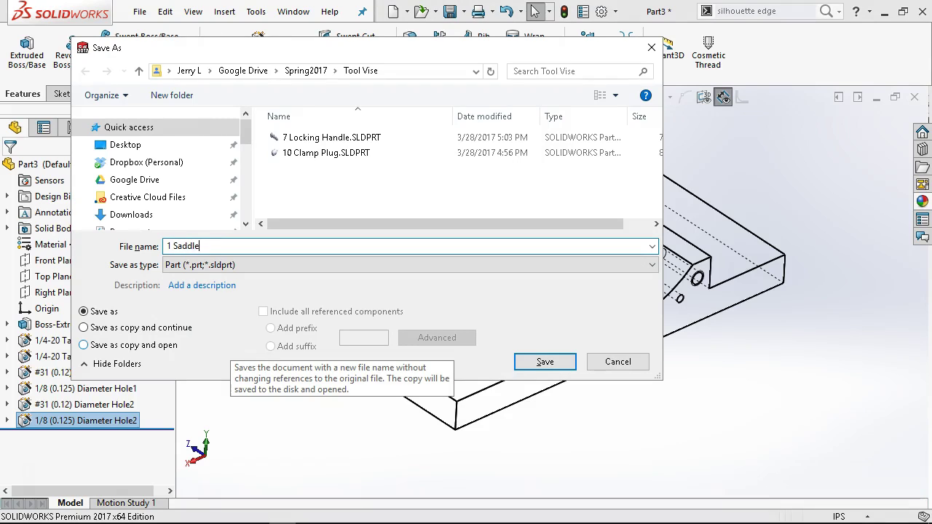
click(532, 364)
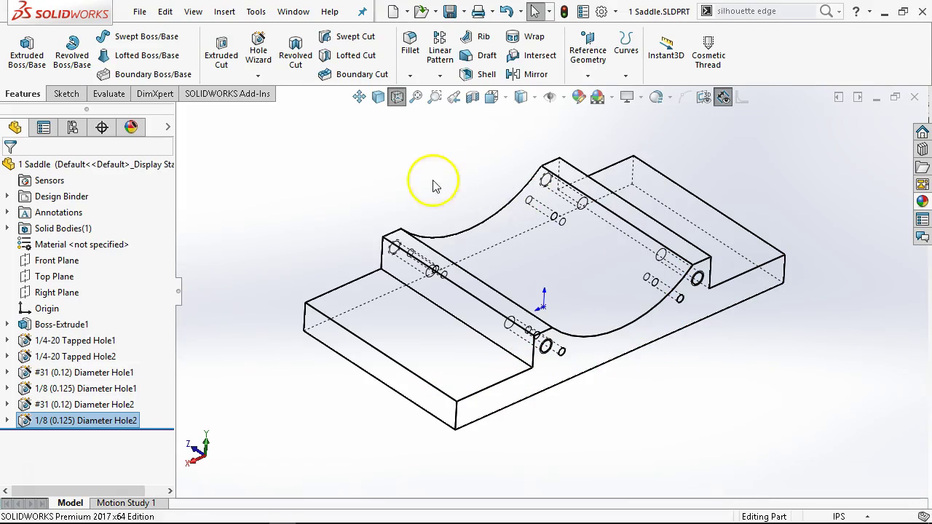
Sketch a corner rectangle on the saddle's lower top face near the right edge
click(378, 97)
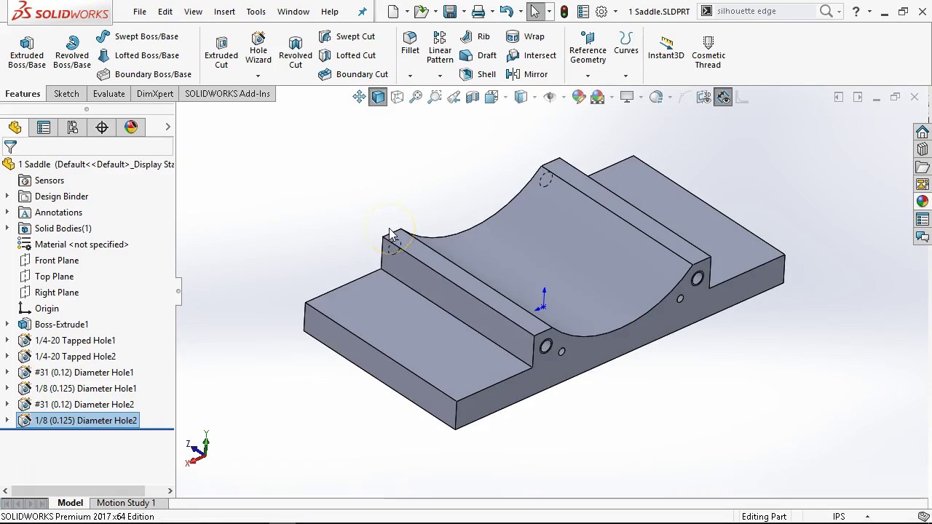
click(418, 350)
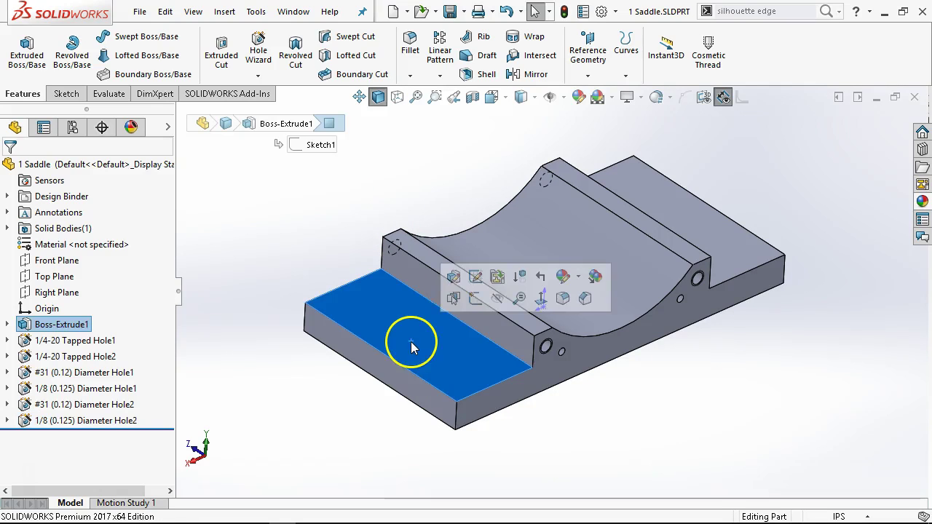
click(475, 299)
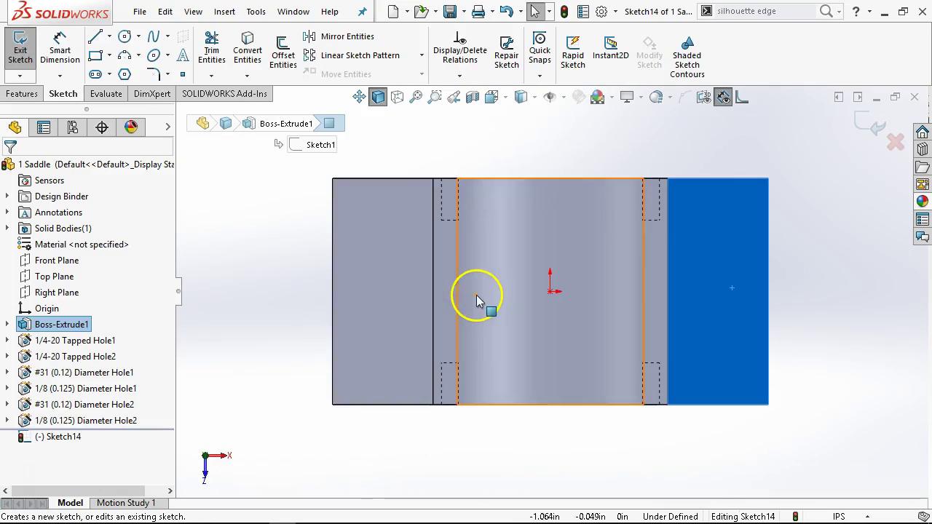
click(95, 56)
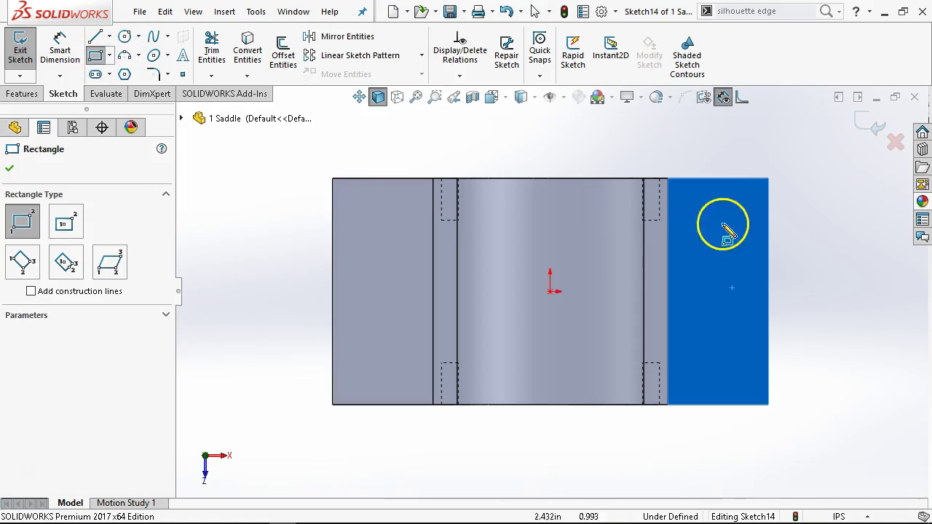
click(757, 267)
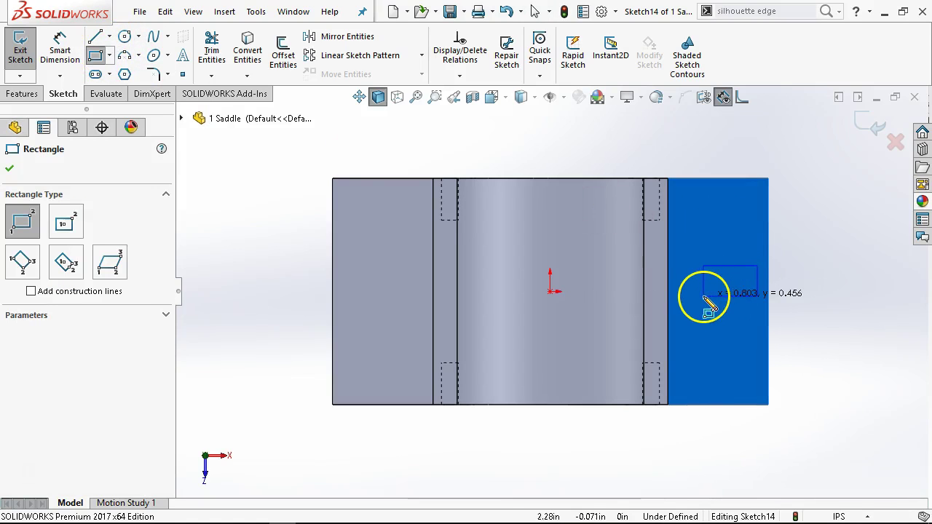
click(703, 295)
Dimension the rectangle's height to 0.562
right_click(857, 213)
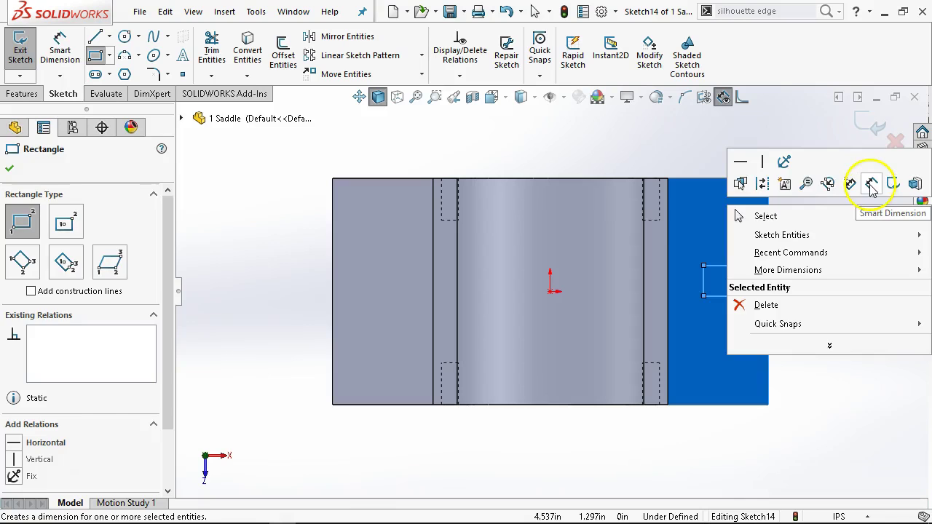
click(872, 185)
click(757, 288)
click(830, 317)
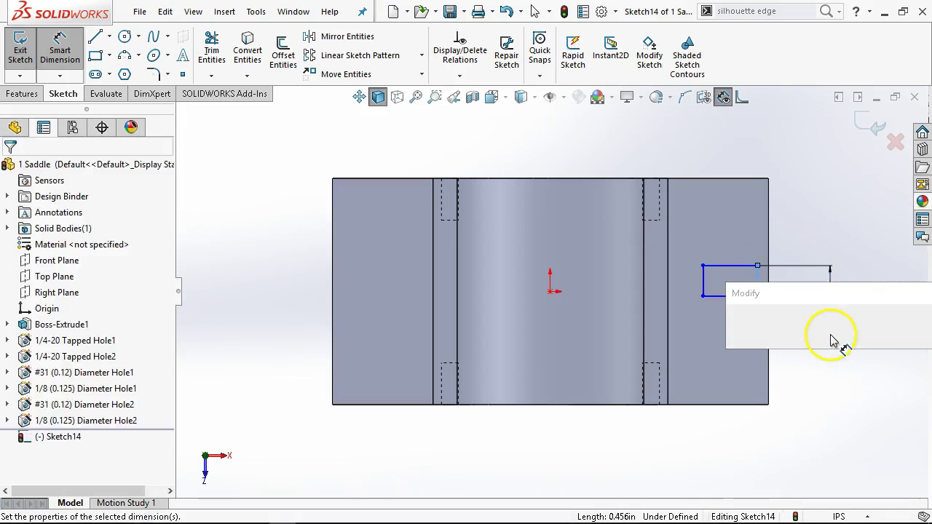
text(.56)
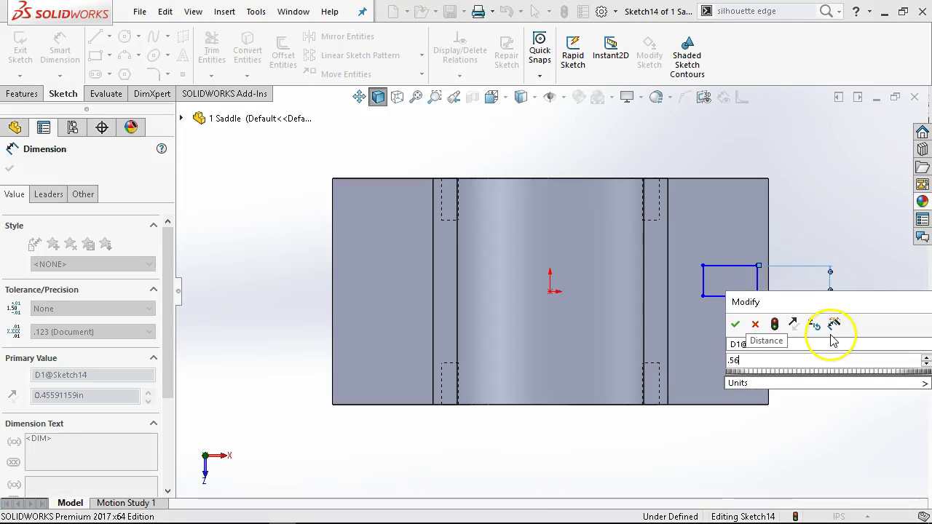
text(2)
key(Return)
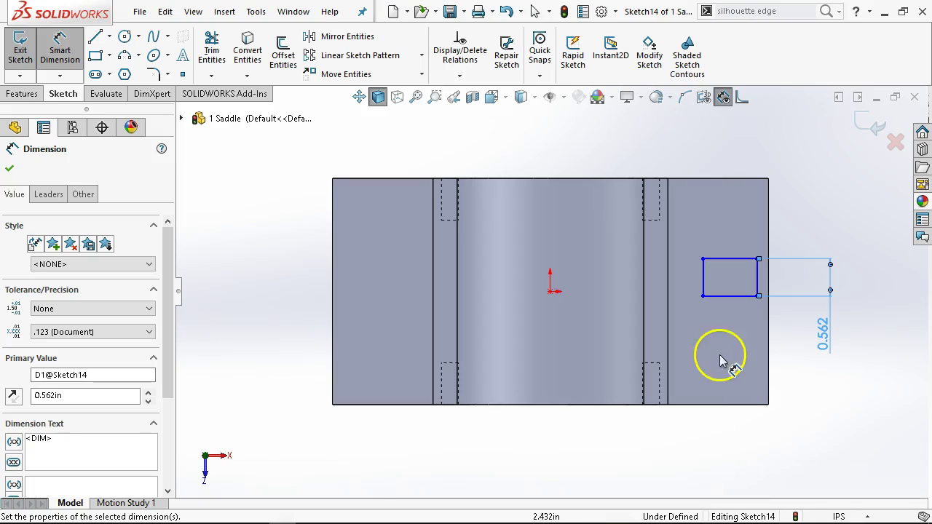
scroll(706, 287, down, 2)
Add a Midpoint relation between the rectangle's right line and the part's right edge
right_click(874, 180)
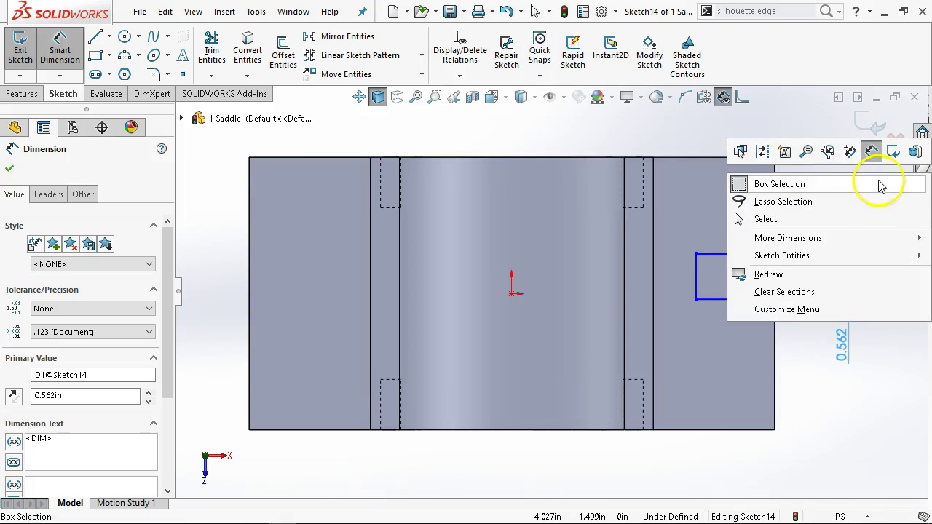
click(813, 218)
click(762, 289)
right_click(762, 288)
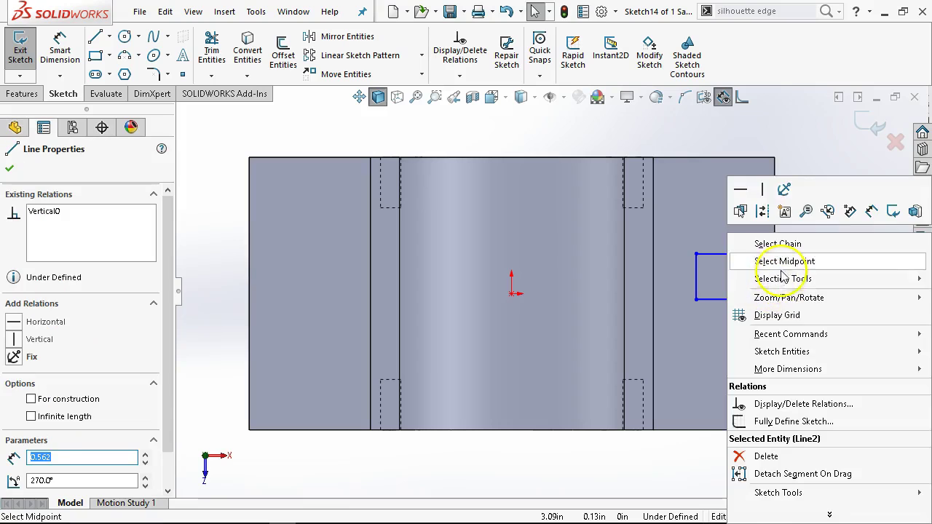
click(755, 260)
ctrl+click(775, 281)
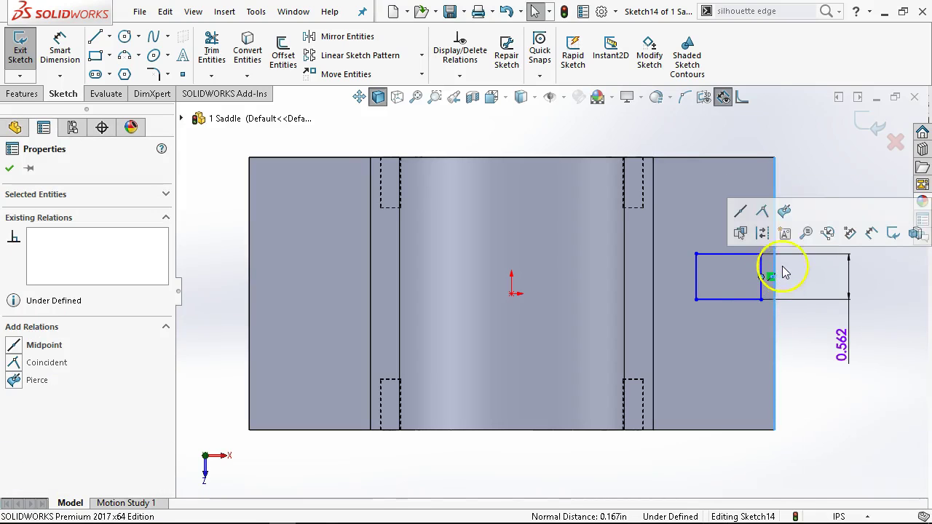
click(739, 211)
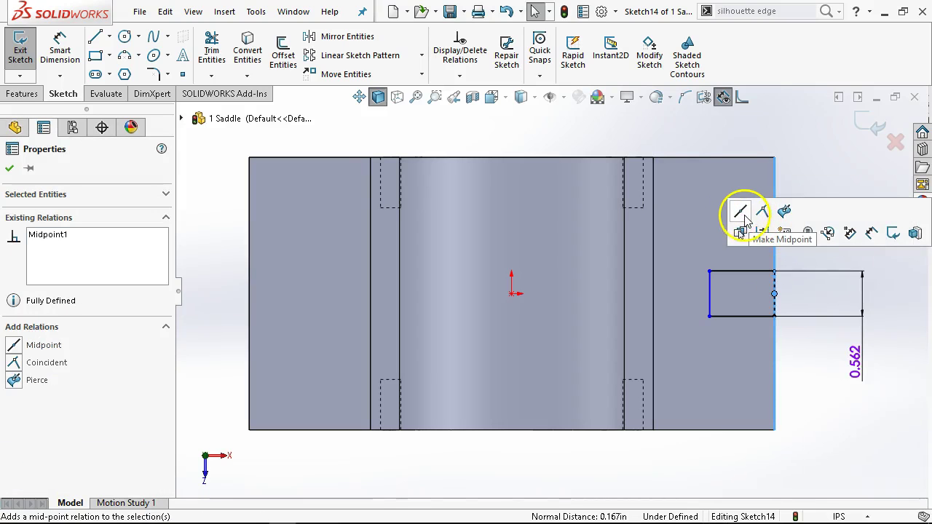
click(801, 182)
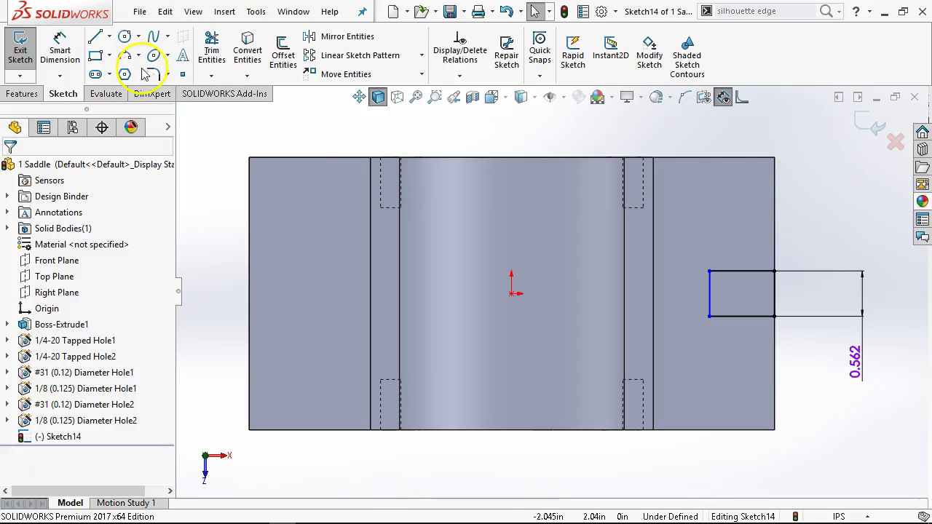
Make the rectangle's left line construction and draw a tangent arc between the left corners
click(709, 306)
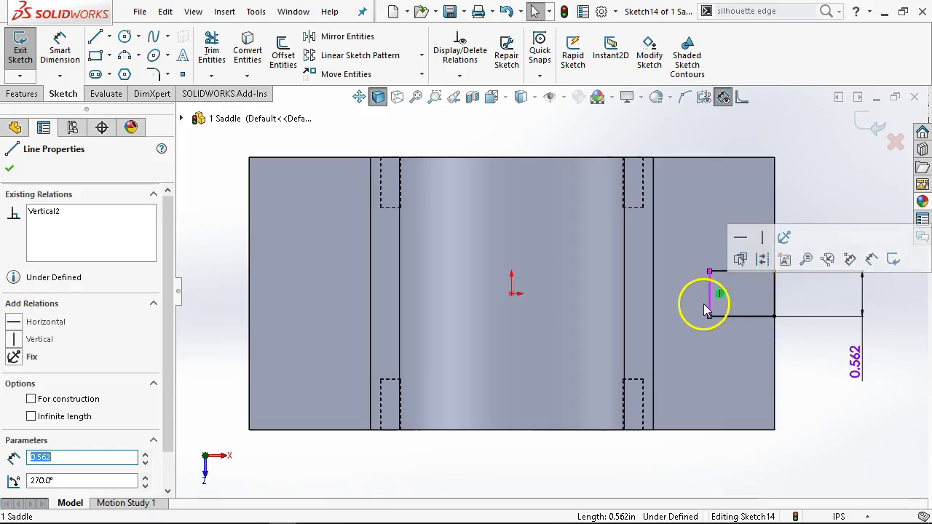
click(763, 259)
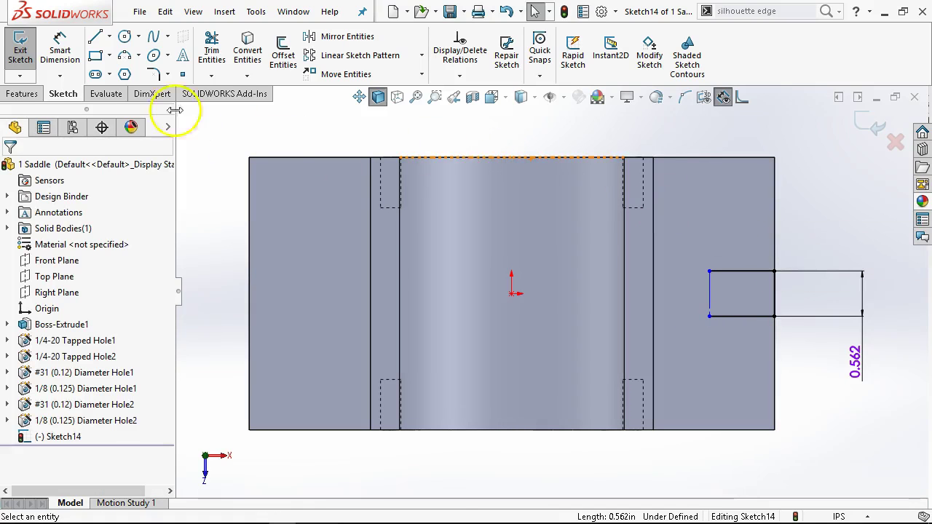
click(138, 55)
click(146, 89)
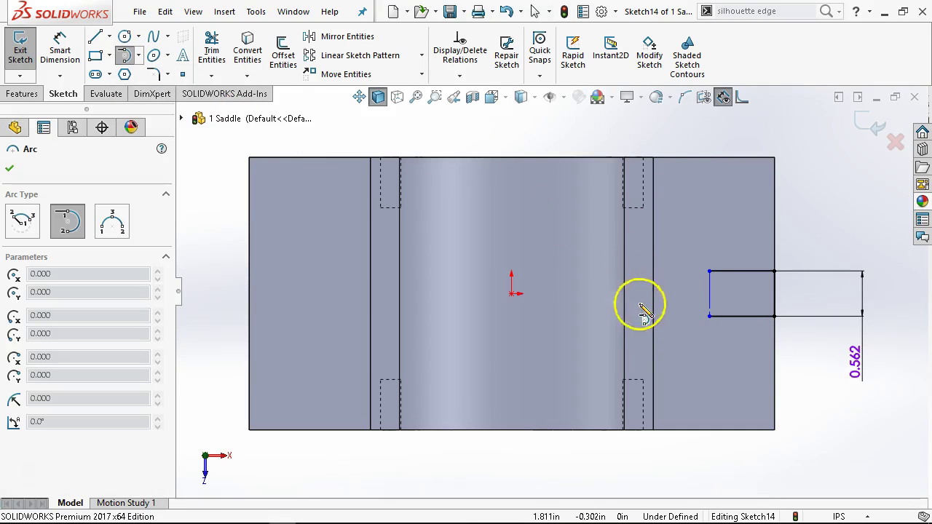
click(709, 315)
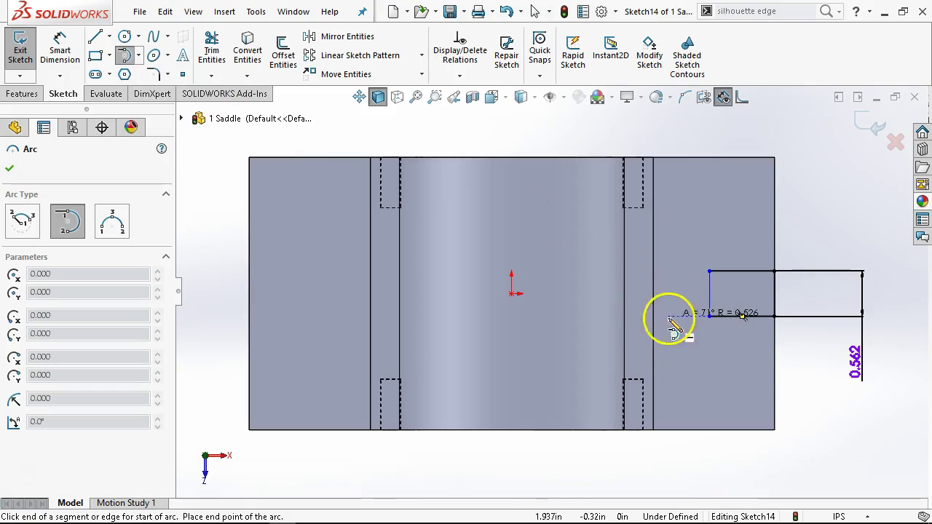
click(709, 271)
right_click(785, 188)
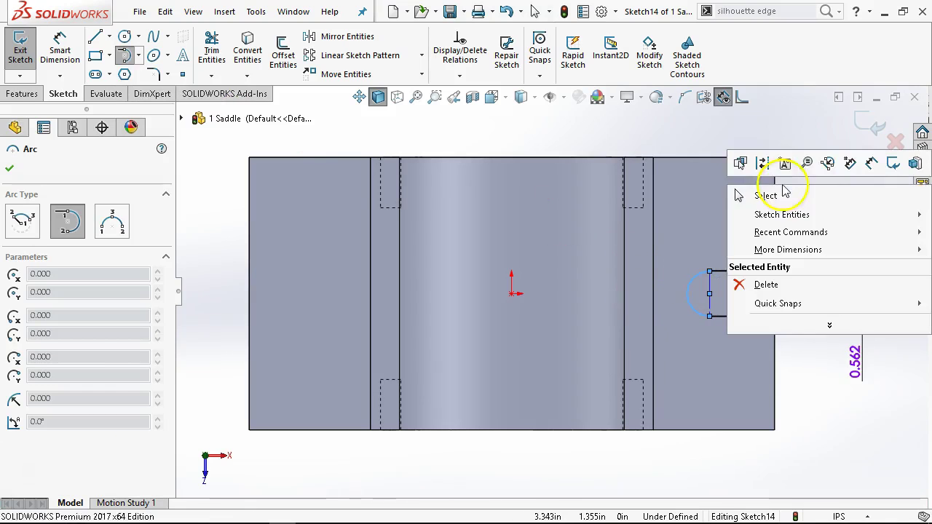
click(821, 194)
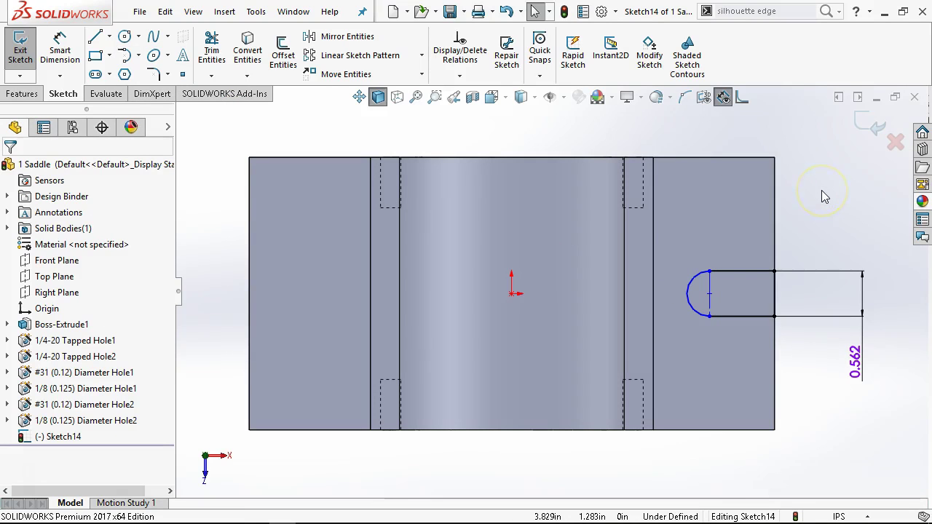
Dimension the slot length from its right end to the arc, using Max arc condition
click(61, 46)
click(780, 306)
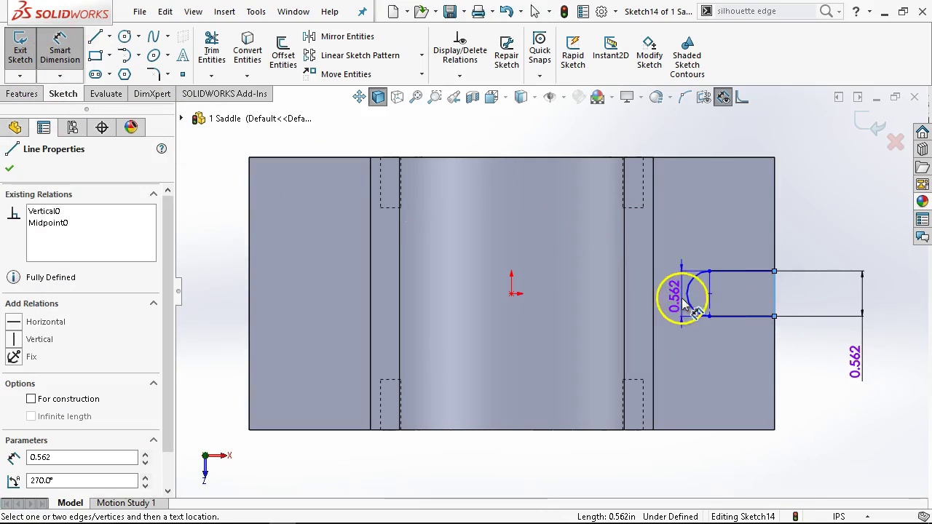
click(686, 293)
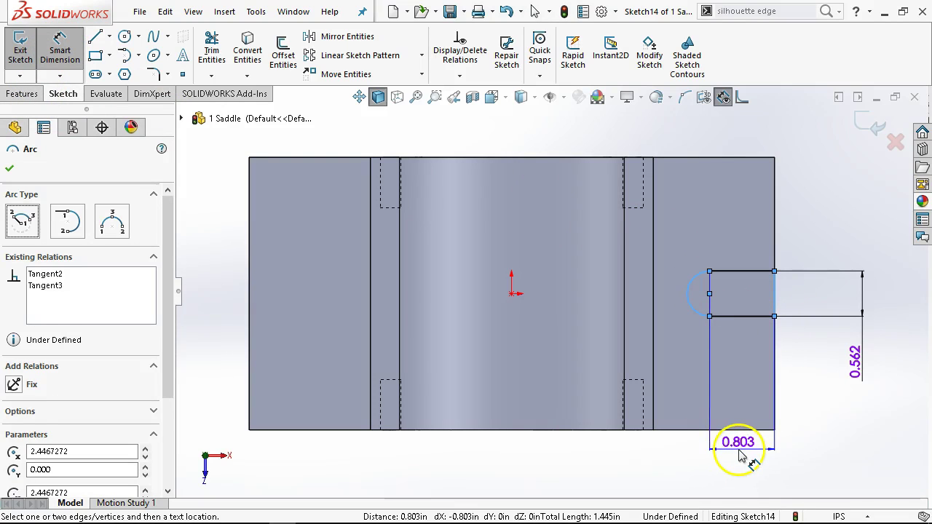
click(720, 453)
click(642, 447)
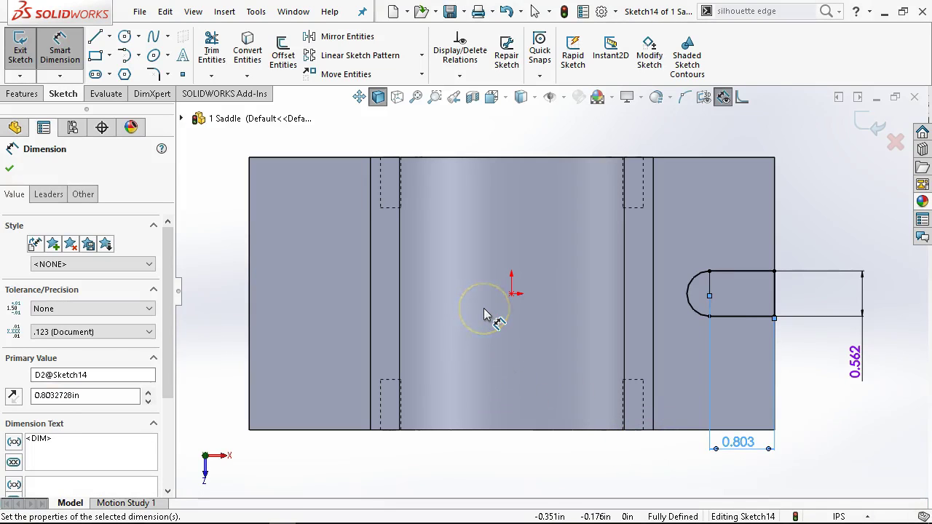
click(55, 200)
scroll(157, 328, down, 3)
click(117, 467)
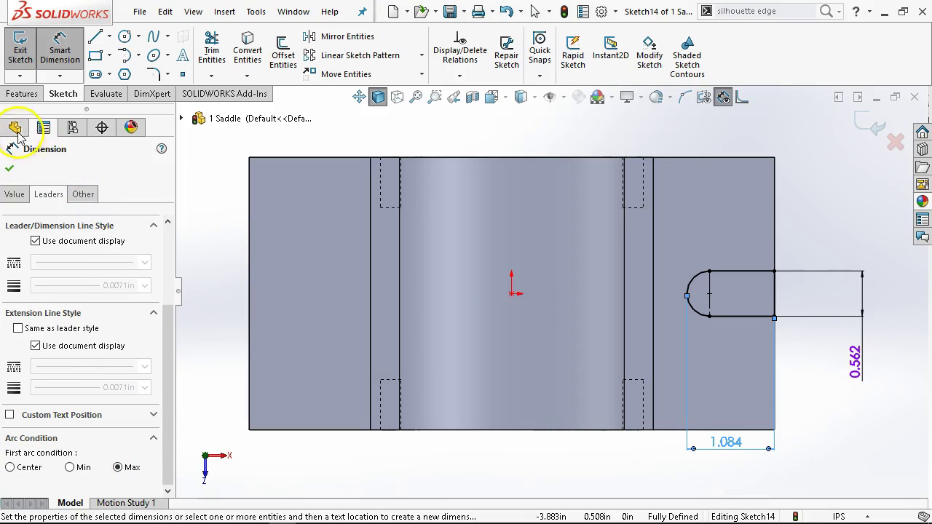
click(11, 170)
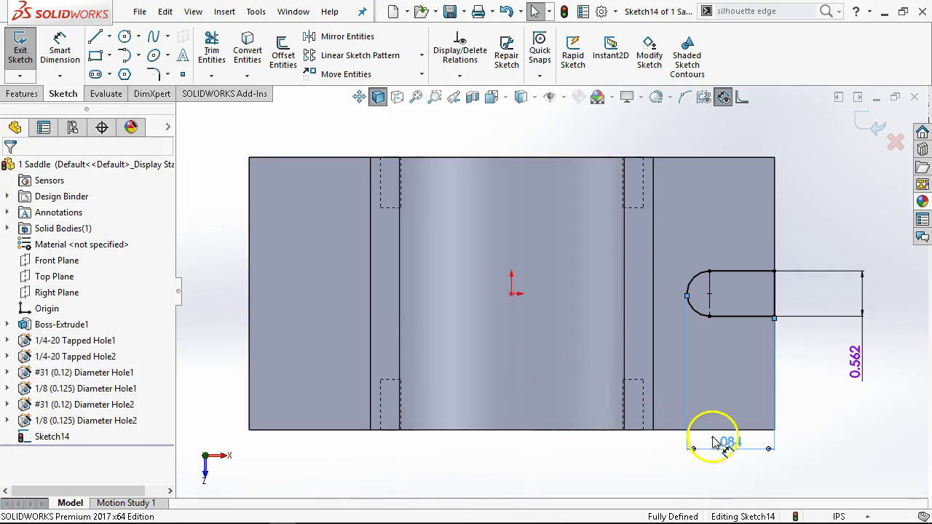
Change the slot length dimension from 1.084 to 1.000
double_click(717, 441)
text(1)
key(Return)
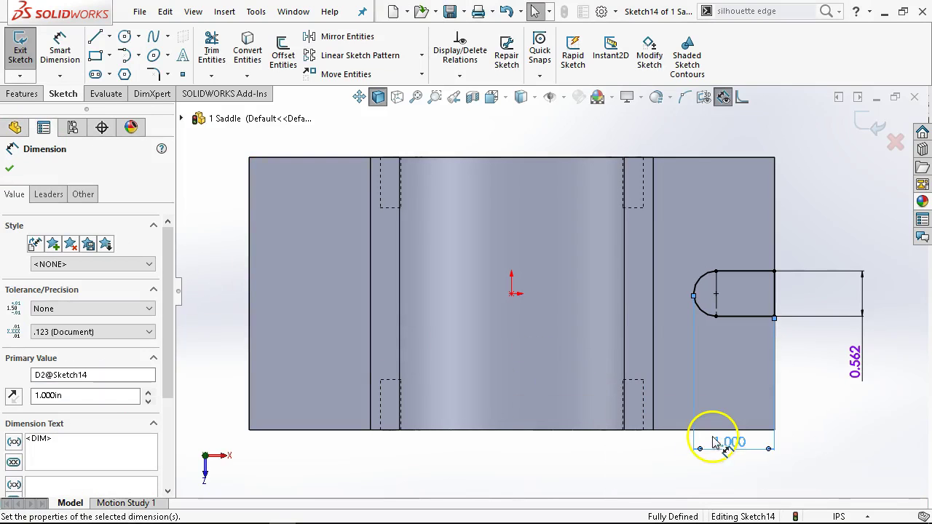
right_click(708, 213)
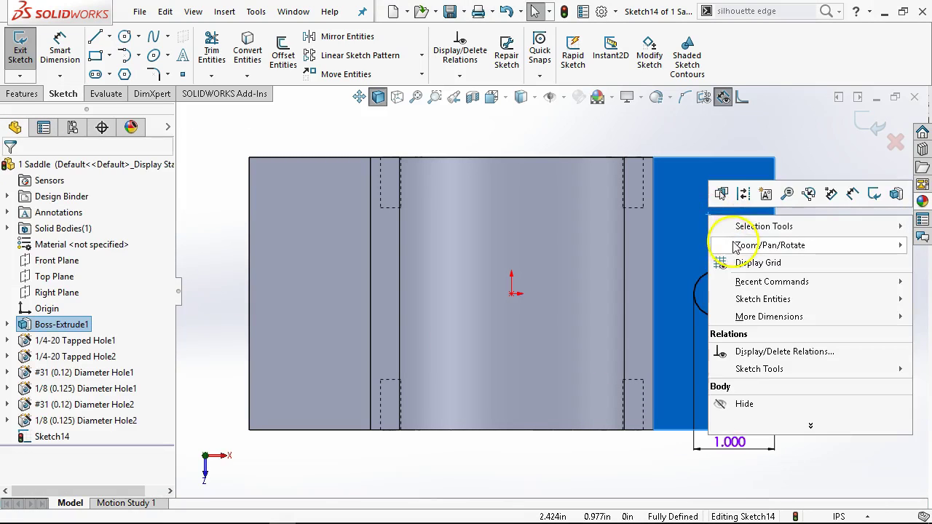
click(800, 150)
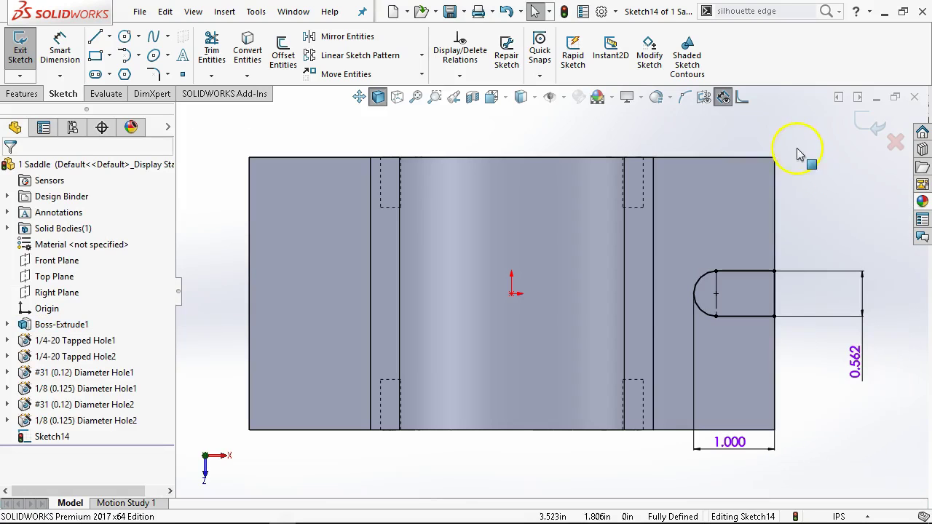
Draw an infinite vertical construction centerline through the origin
key(l)
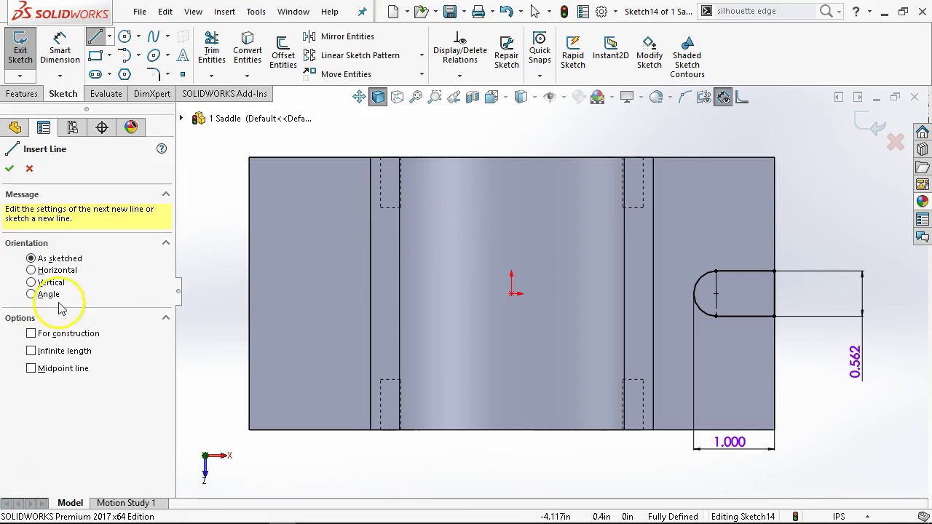
click(45, 283)
click(58, 351)
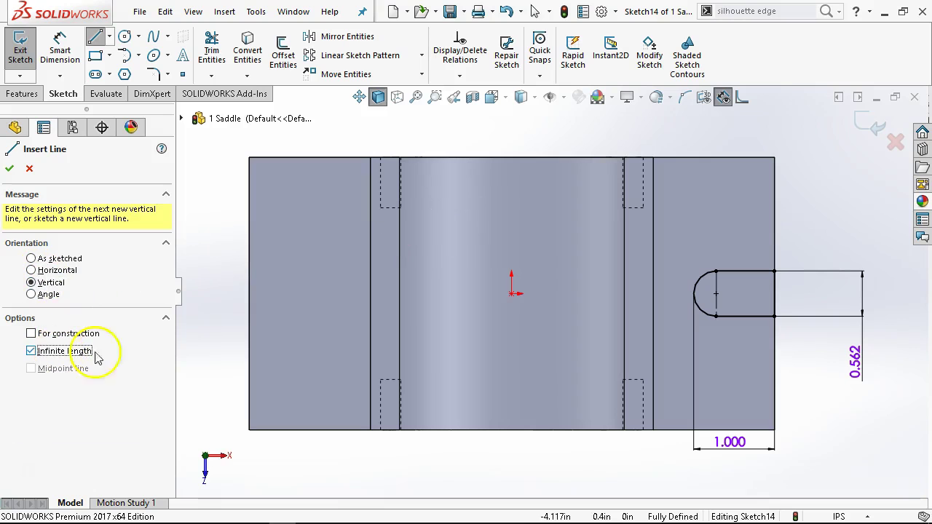
click(514, 299)
right_click(566, 251)
click(550, 264)
drag(800, 217, 474, 360)
key(Escape)
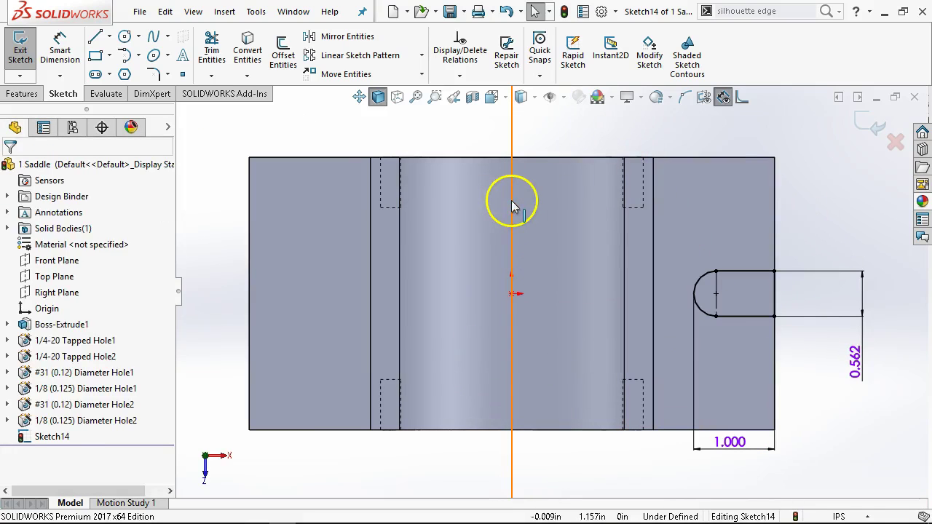
click(512, 202)
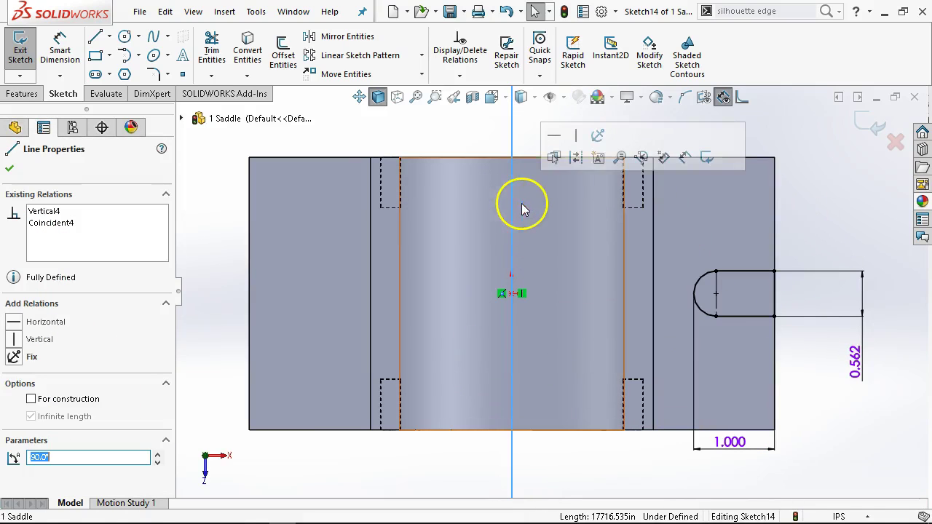
click(581, 159)
Mirror the rounded slot about the vertical centerline onto the part's left edge
drag(815, 162, 445, 427)
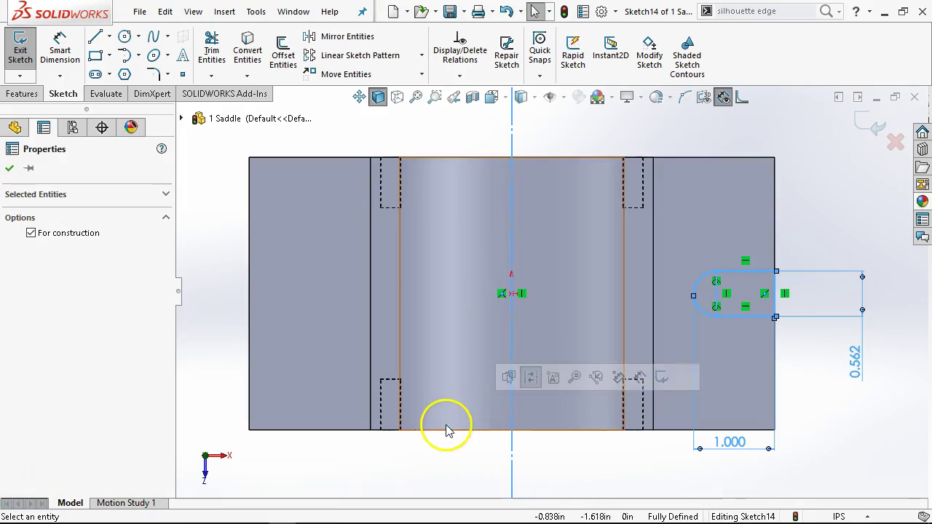
click(347, 36)
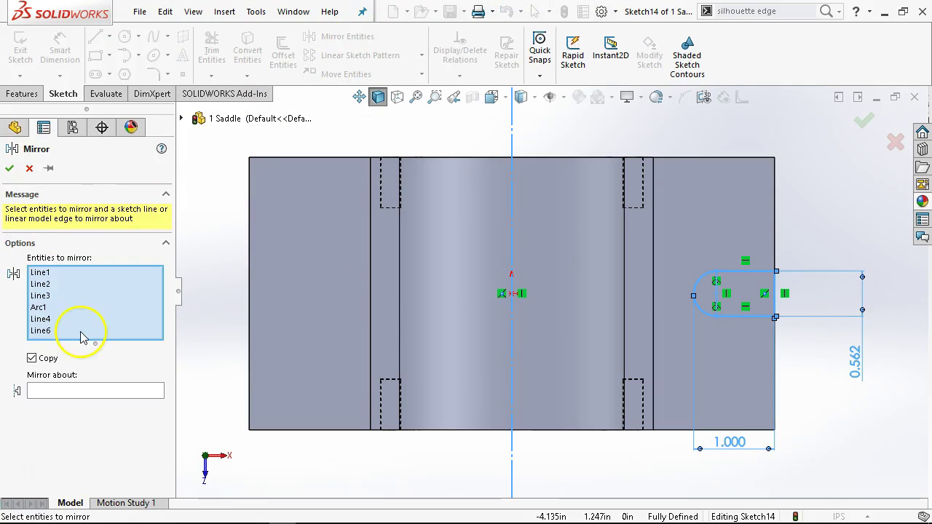
click(512, 246)
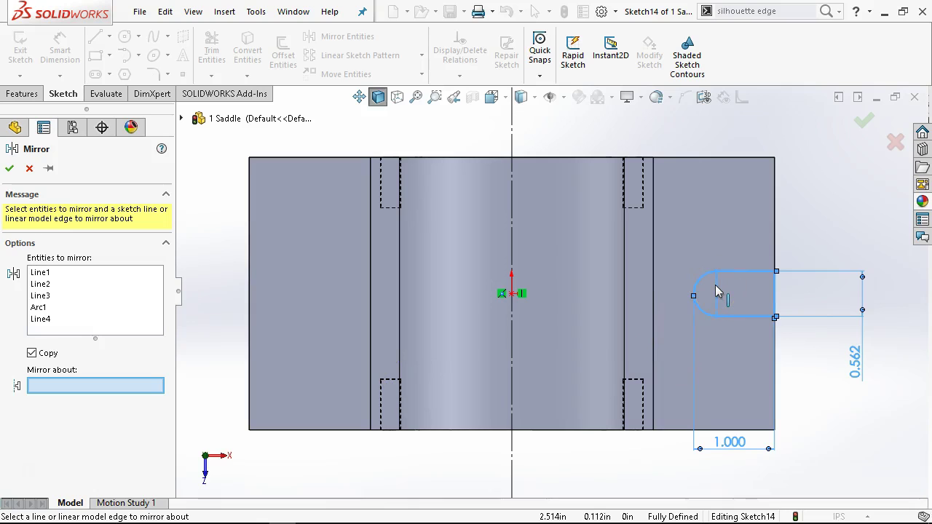
drag(676, 296, 717, 287)
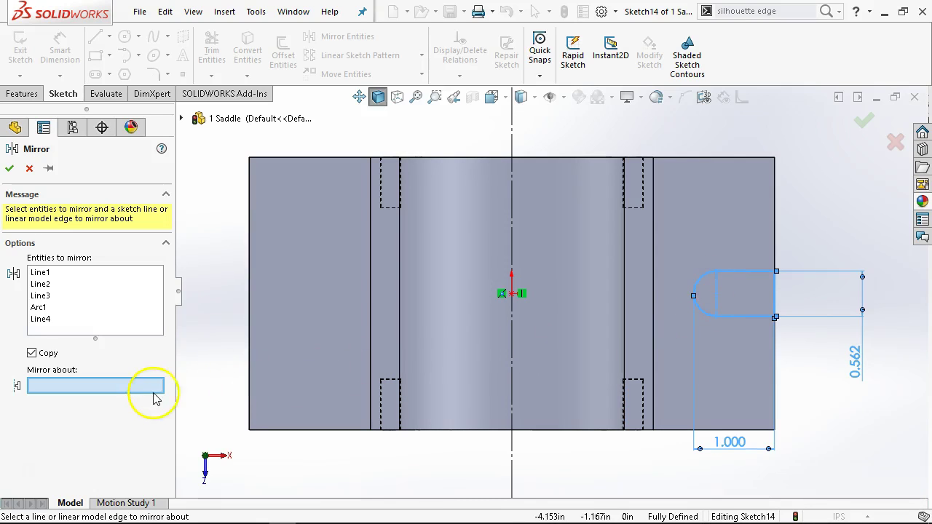
click(511, 355)
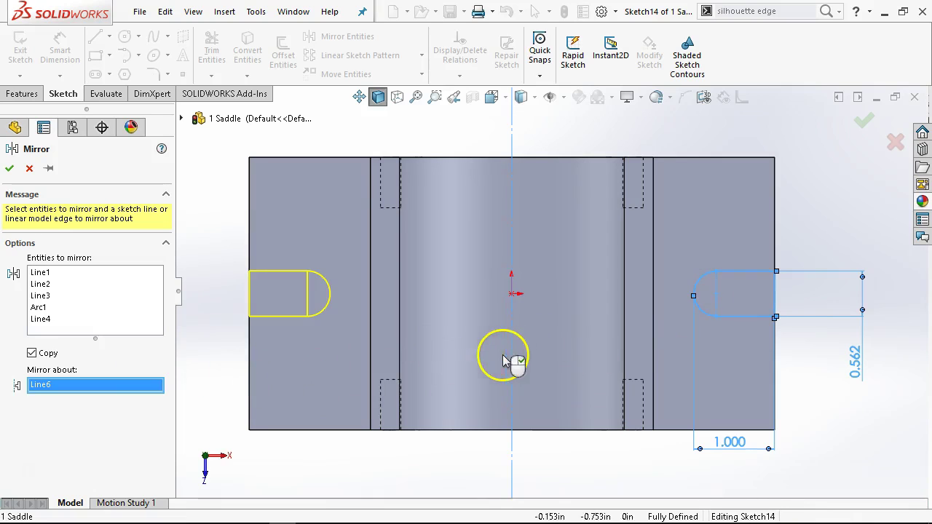
click(10, 168)
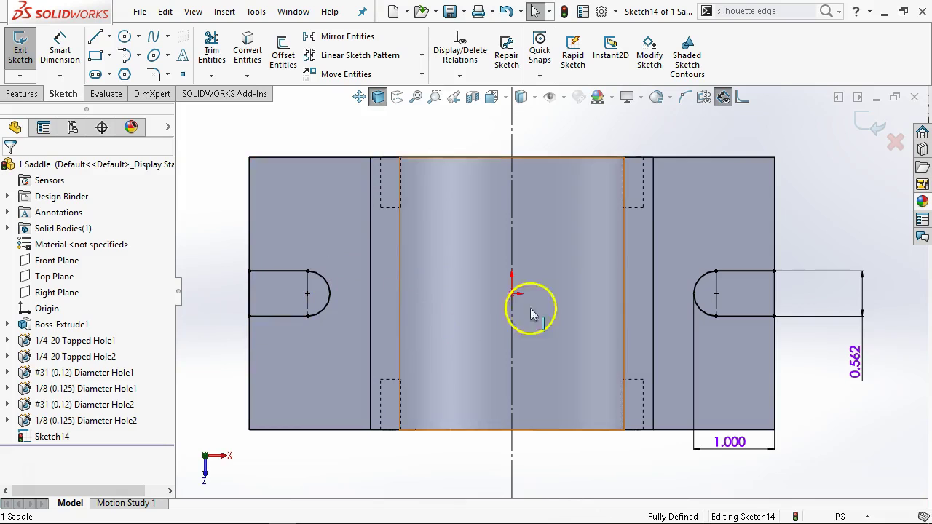
click(21, 94)
click(220, 52)
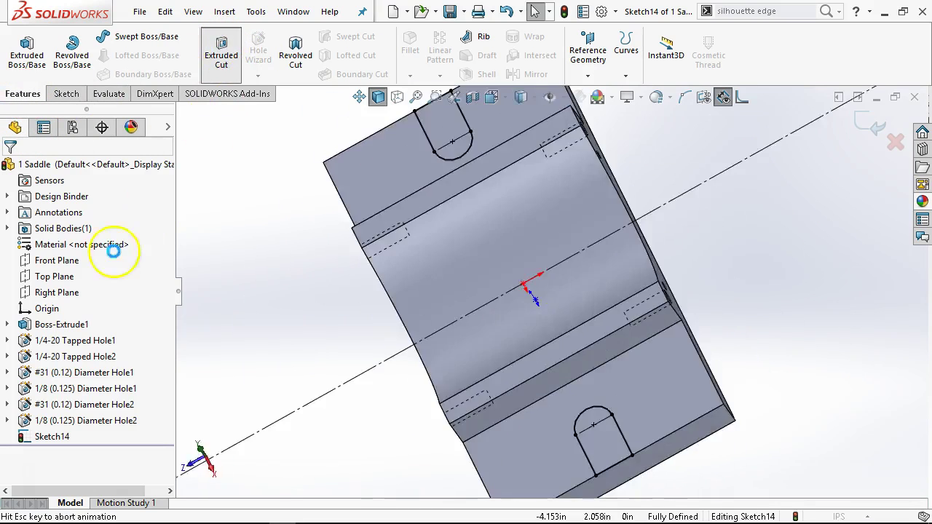
click(63, 256)
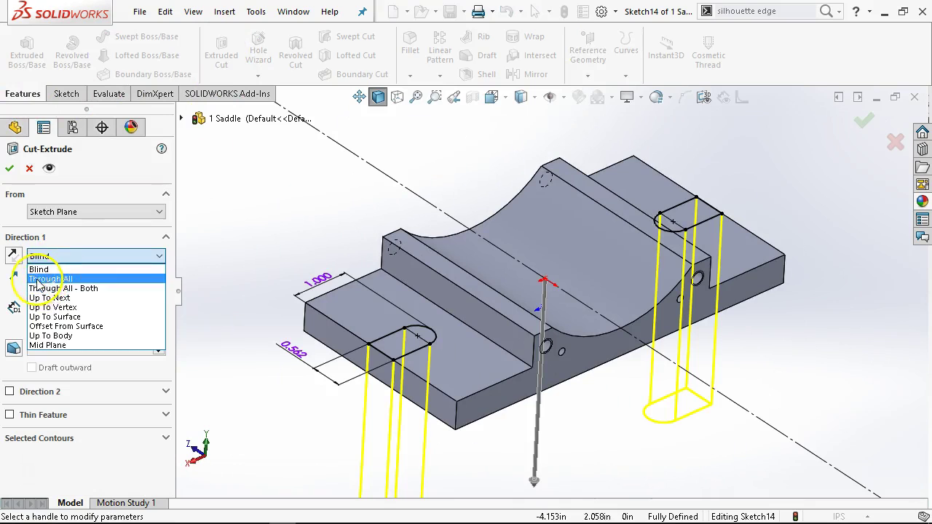
click(38, 281)
click(9, 168)
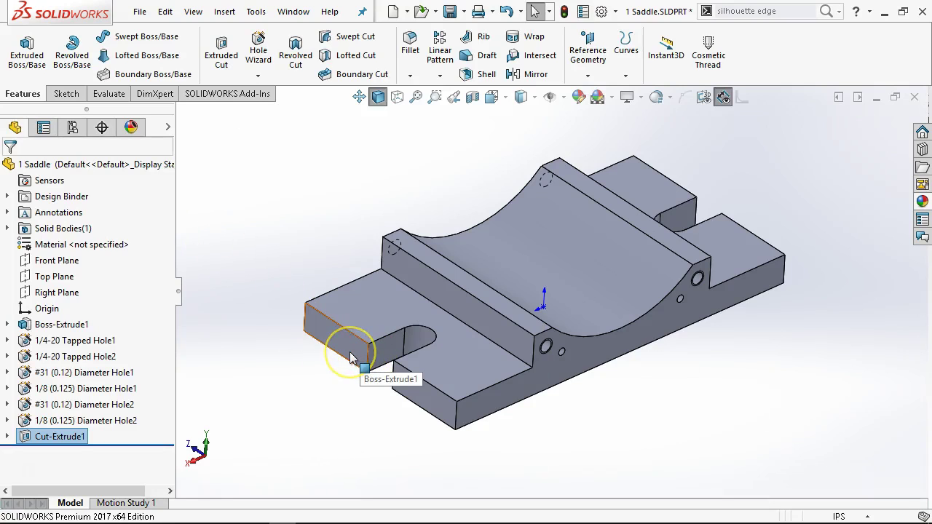
click(456, 421)
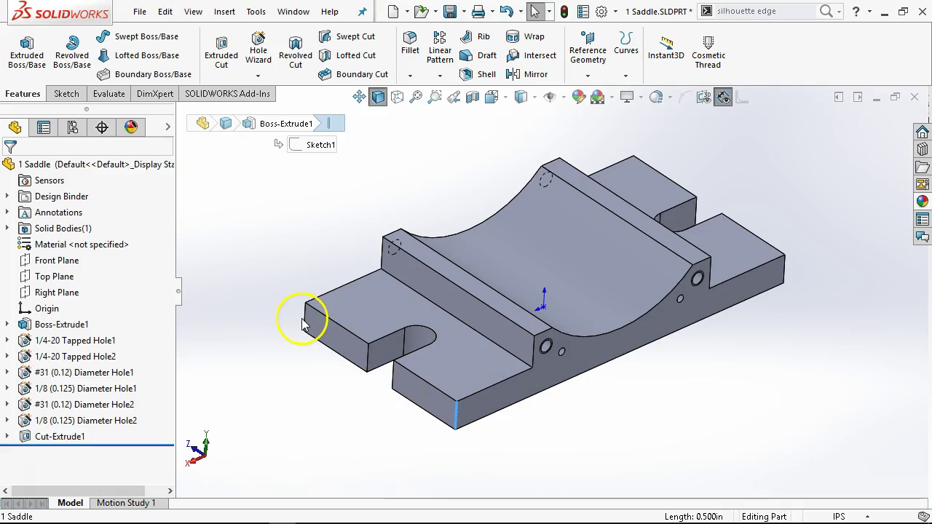
Fillet the four outer vertical corner edges with a 0.375 in radius
ctrl+click(305, 322)
middle_drag(785, 280, 653, 474)
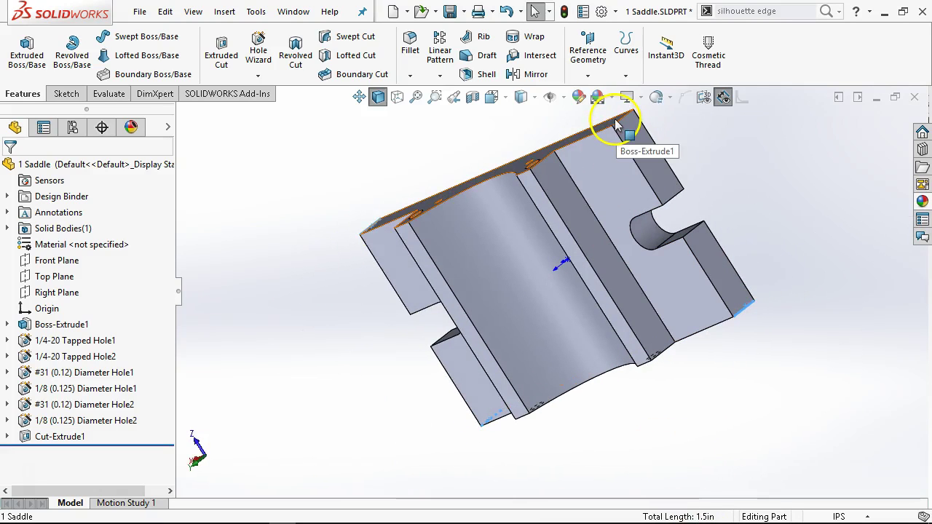
ctrl+click(618, 122)
click(748, 77)
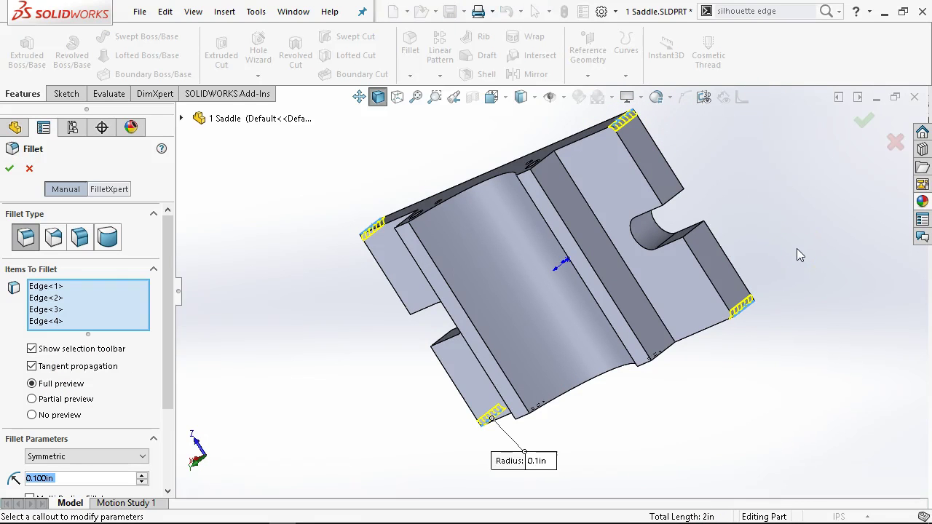
text(.)
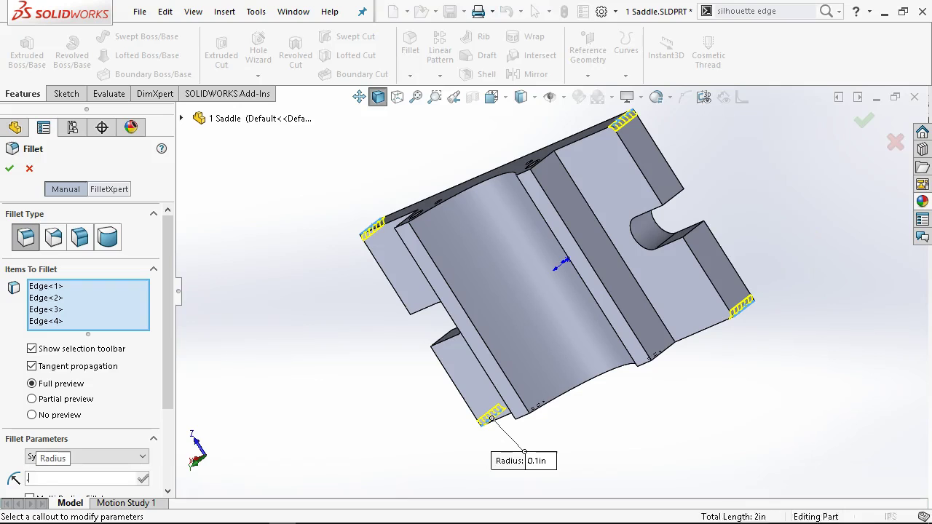
text(375)
key(Return)
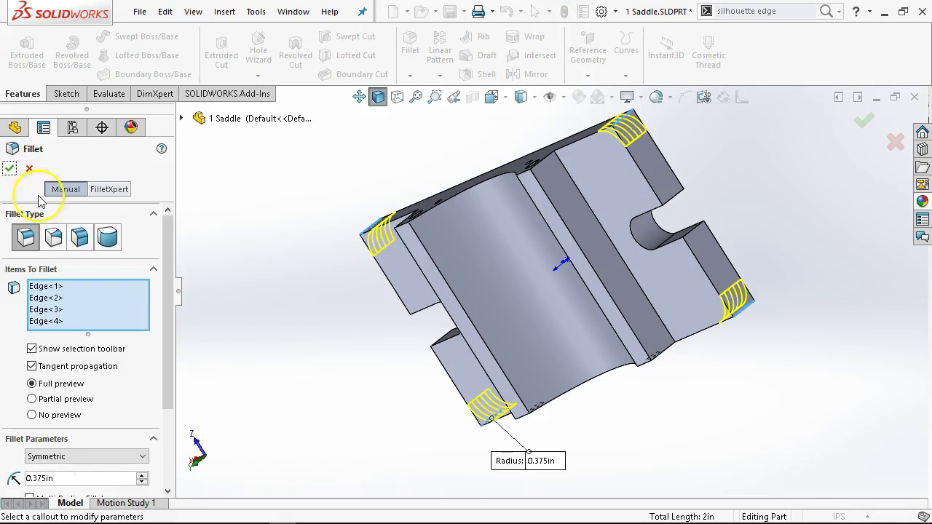
click(11, 169)
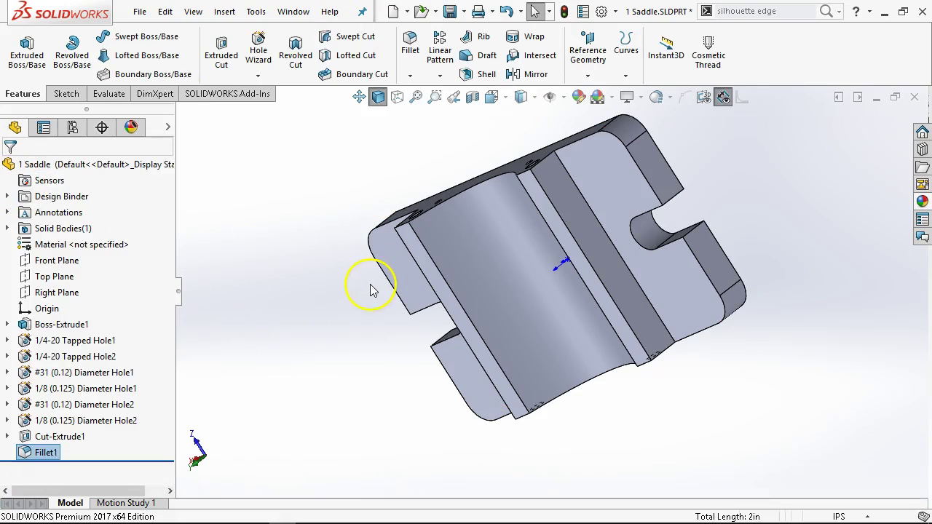
key(ctrl+7)
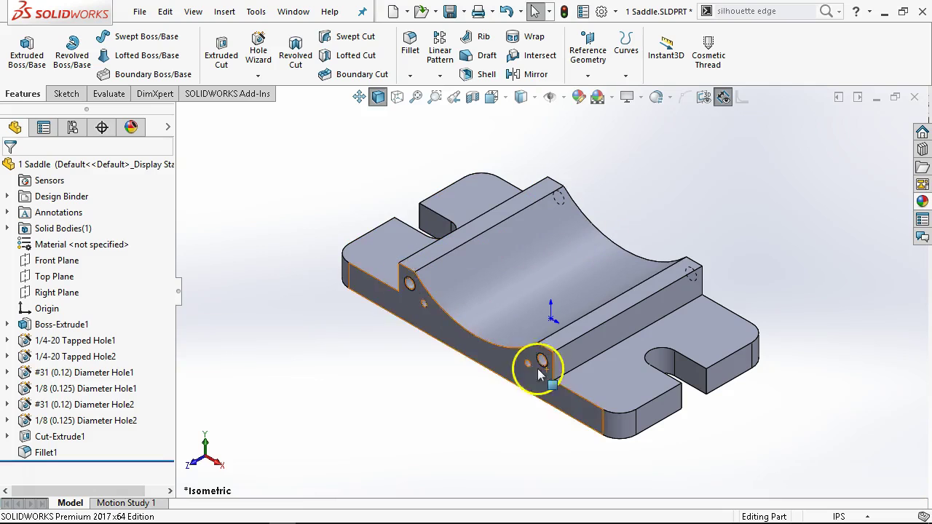
middle_drag(692, 228, 750, 162)
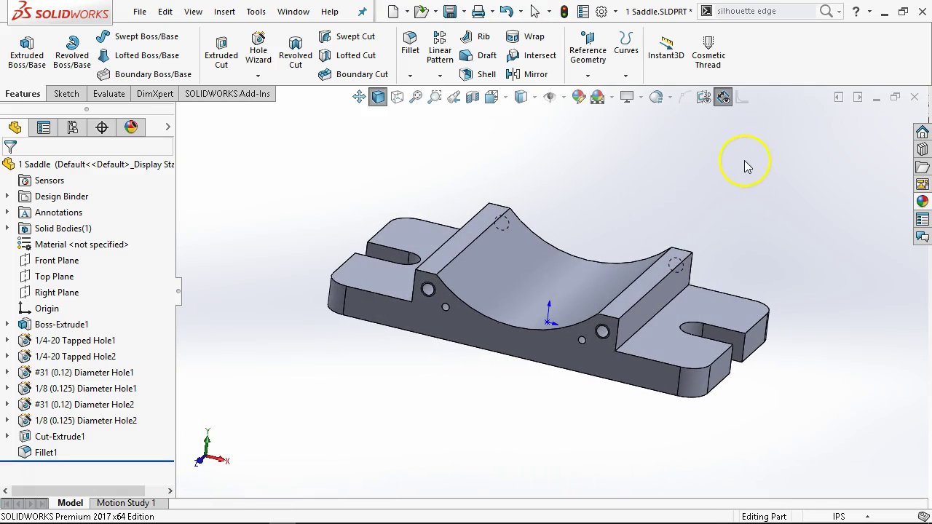
middle_drag(474, 382, 447, 430)
key(ctrl+7)
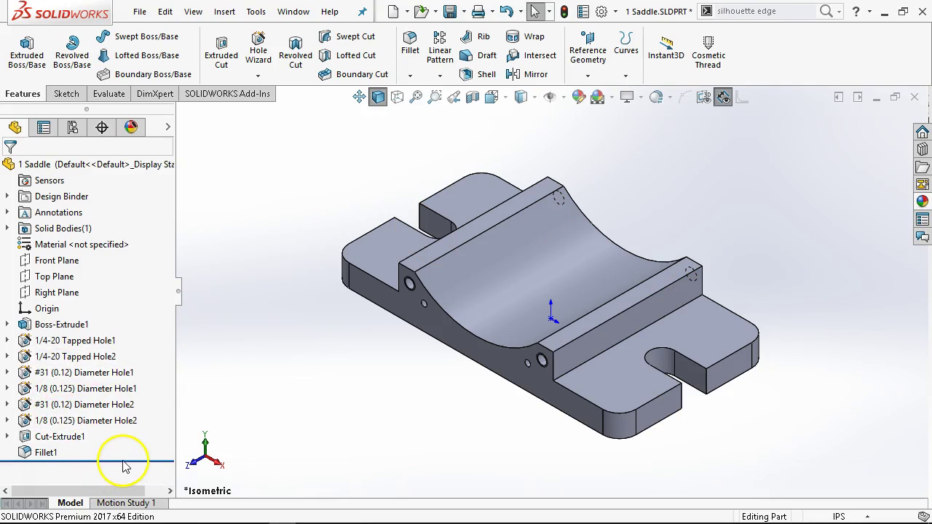
mouse_move(51, 518)
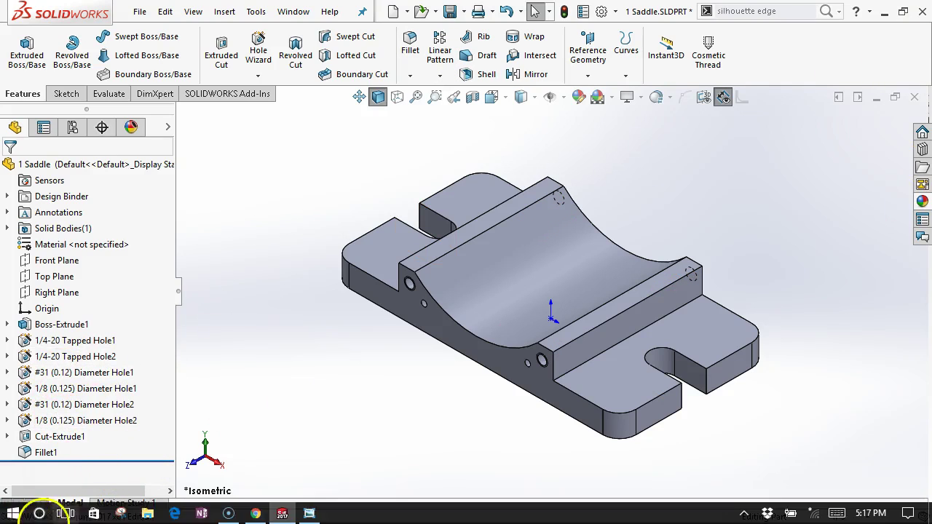
click(307, 513)
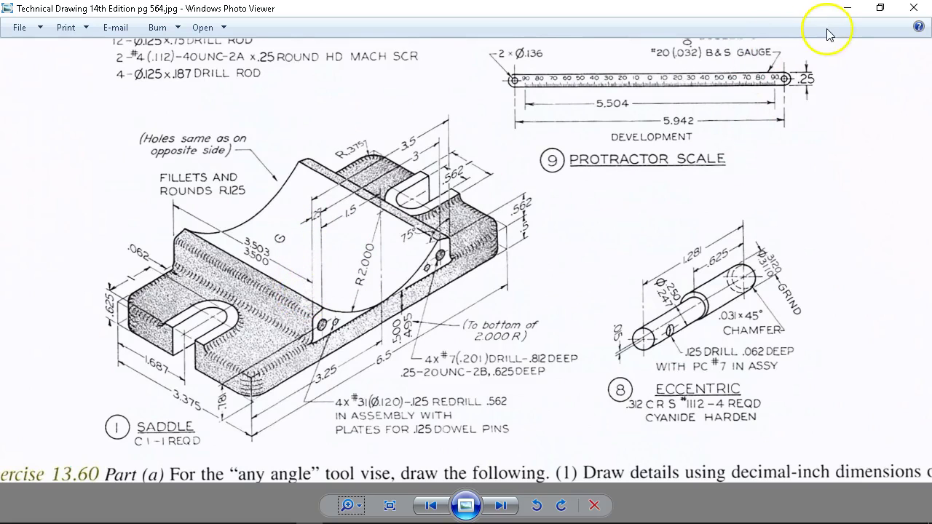
click(847, 8)
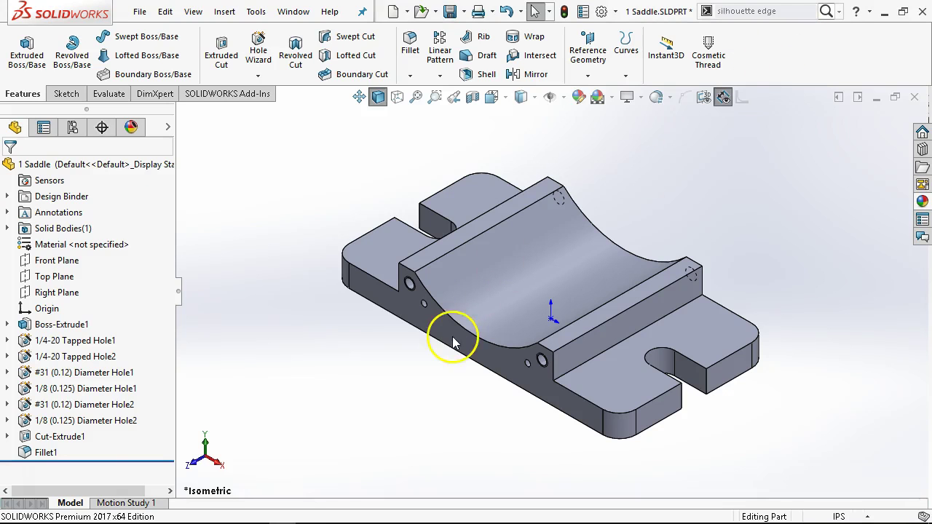
Drag the rollback bar below Boss-Extrude1, switch to top view, and select the narrow face
click(156, 446)
drag(156, 446, 154, 329)
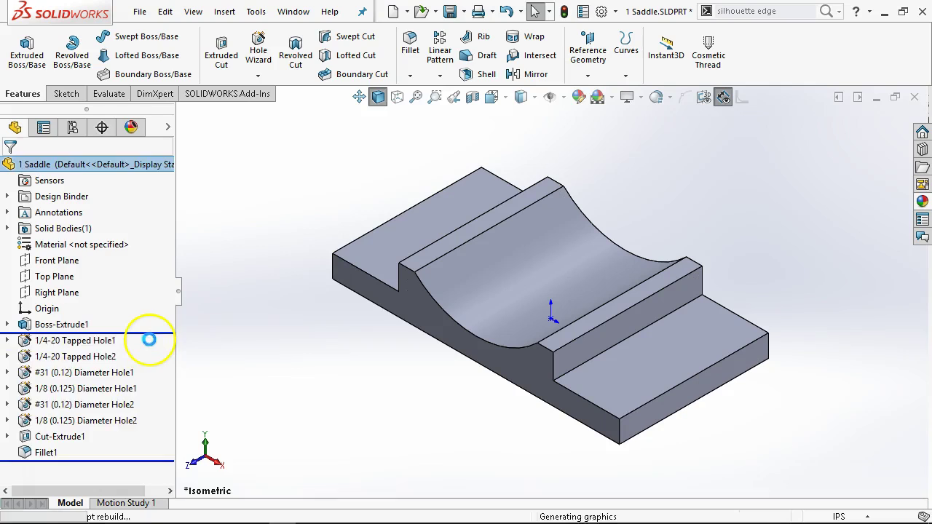
key(ctrl+1)
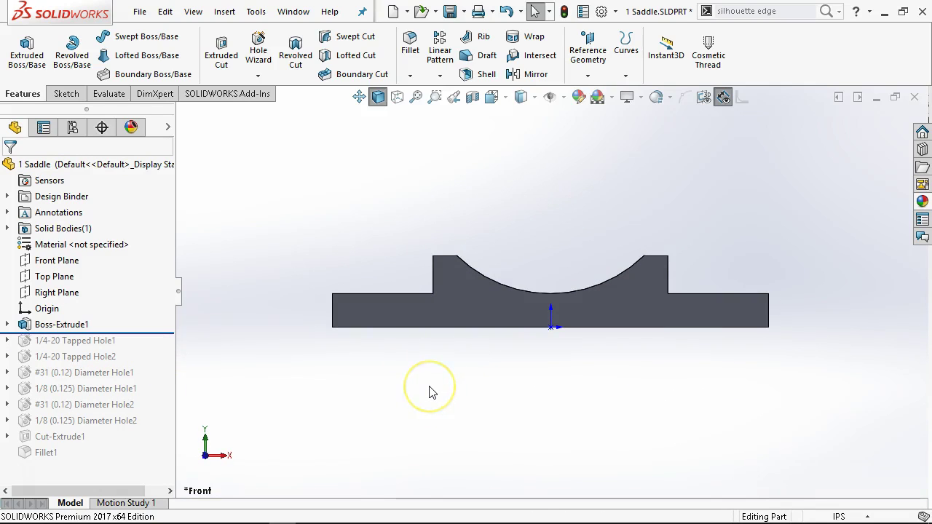
key(ctrl+5)
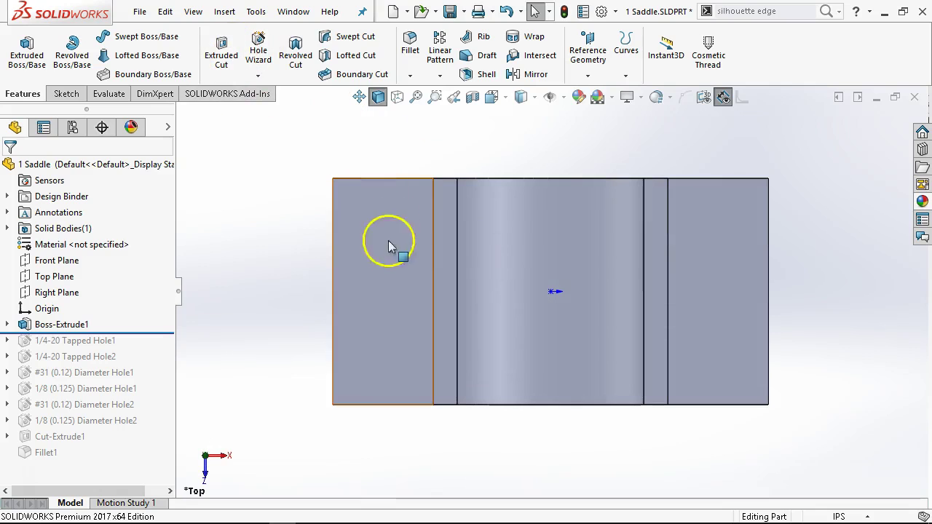
click(439, 252)
Sketch two rectangles on the narrow face, one at the top edge and one at the bottom
click(500, 211)
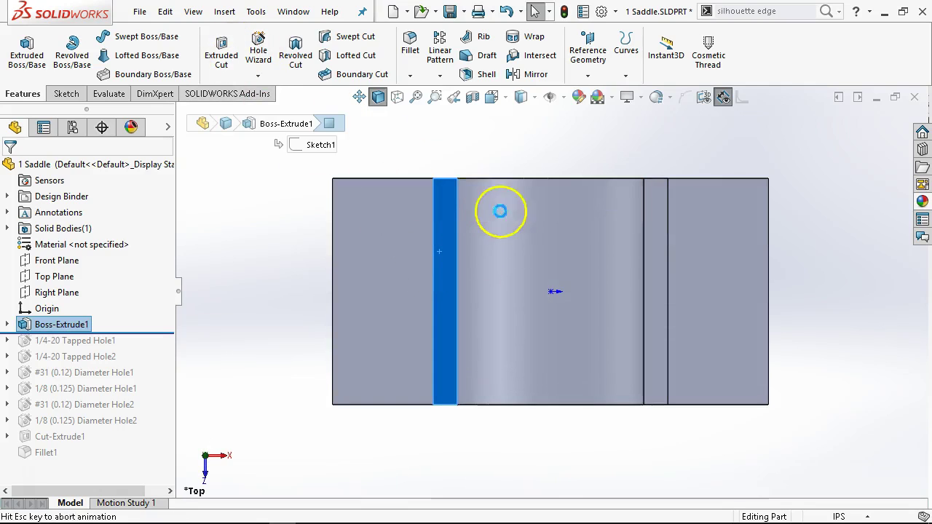
click(96, 55)
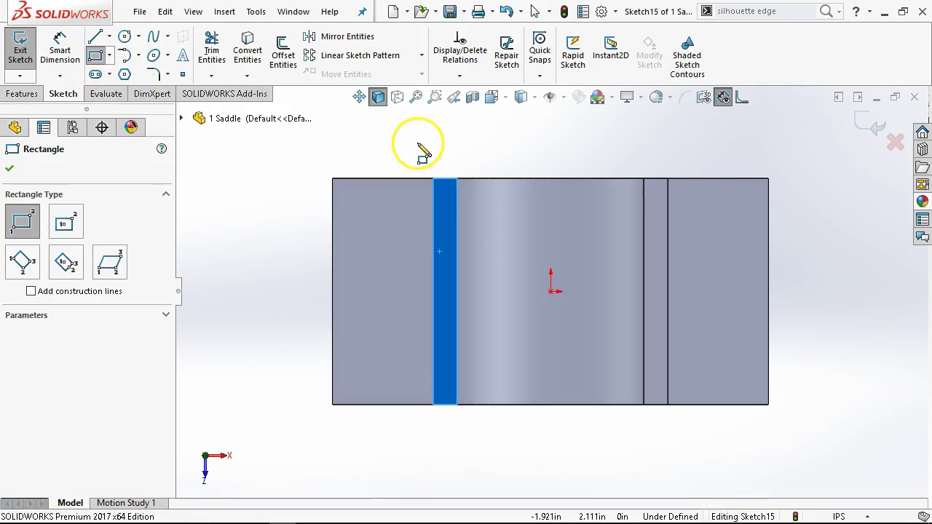
click(432, 178)
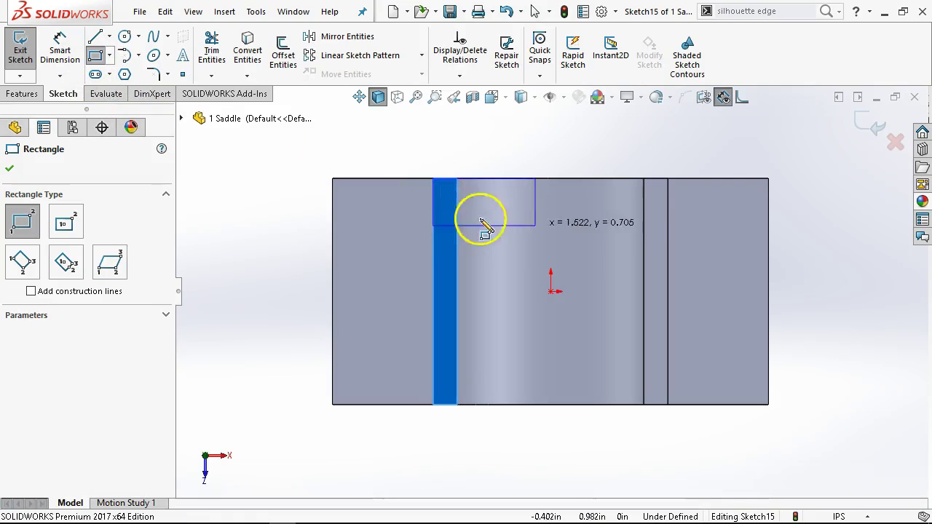
click(668, 197)
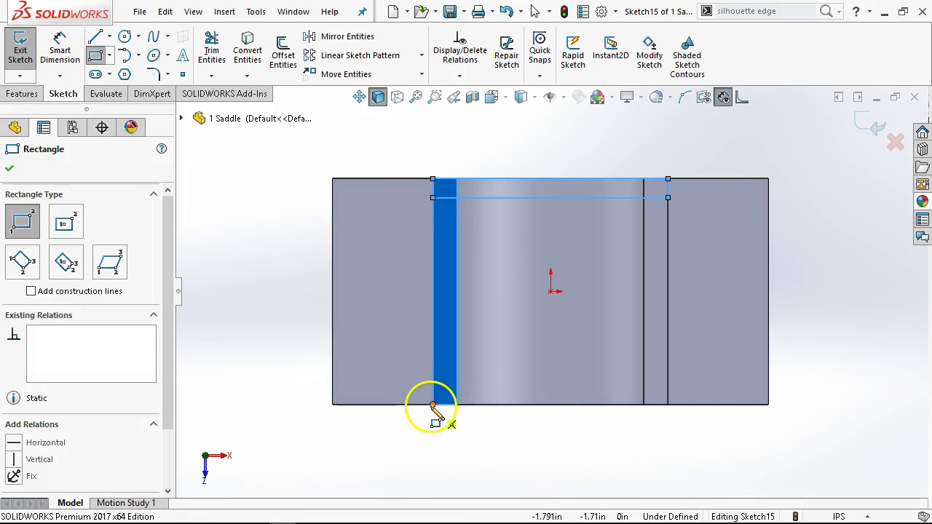
click(433, 403)
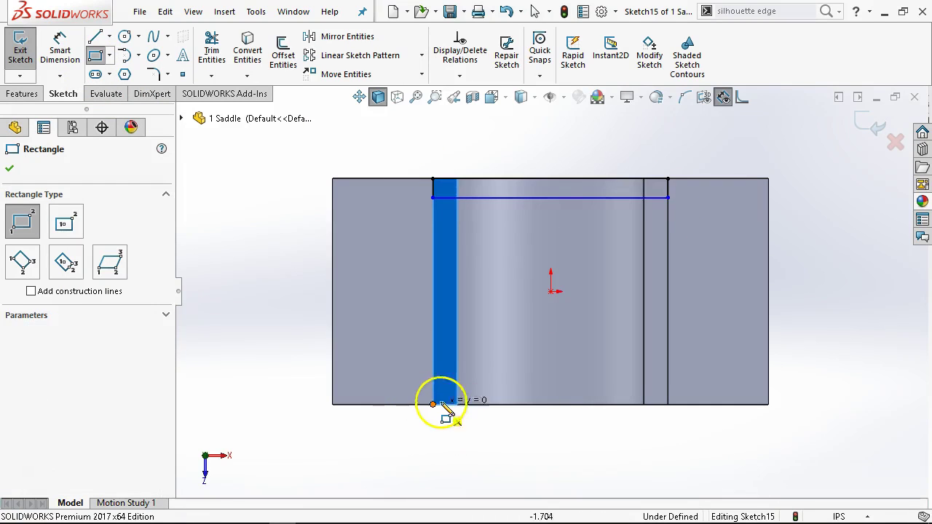
click(667, 380)
right_click(692, 125)
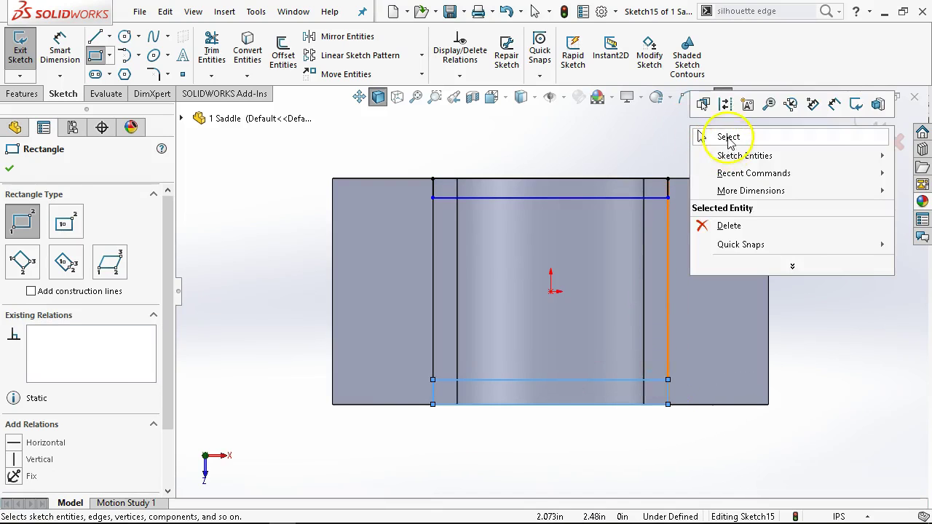
click(699, 133)
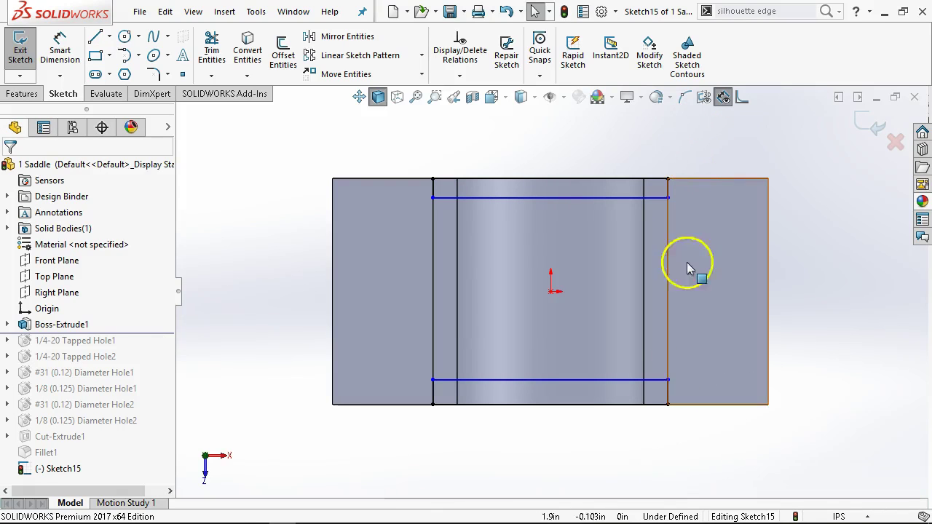
Make the two short right vertical lines of the rectangles equal length
click(669, 387)
ctrl+click(671, 188)
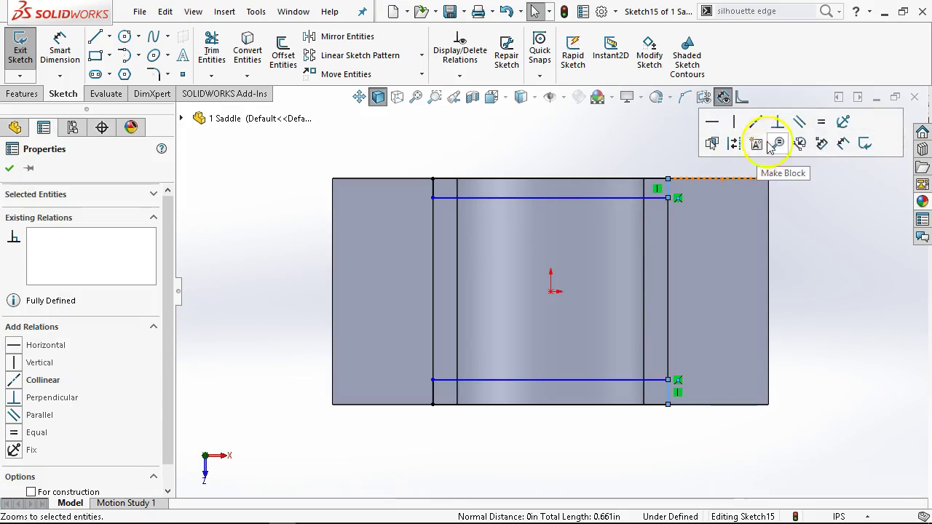
click(818, 125)
click(801, 239)
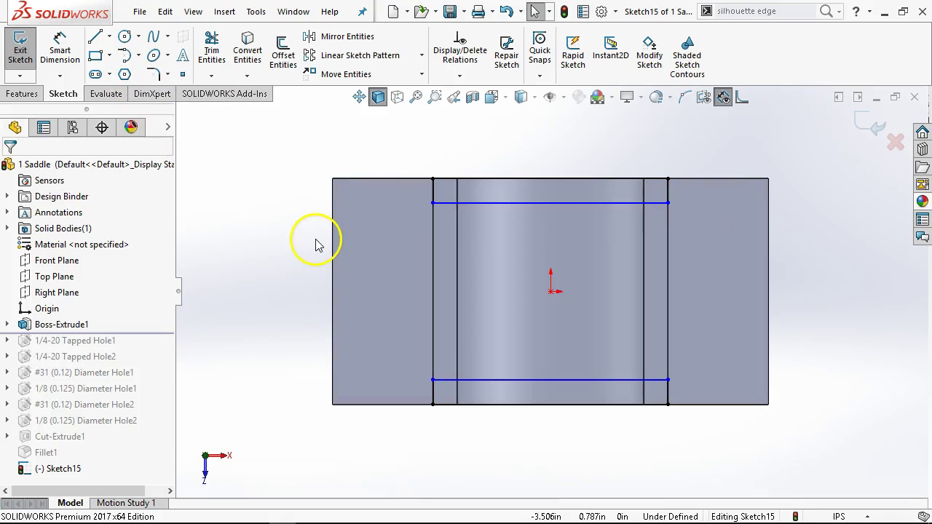
click(350, 179)
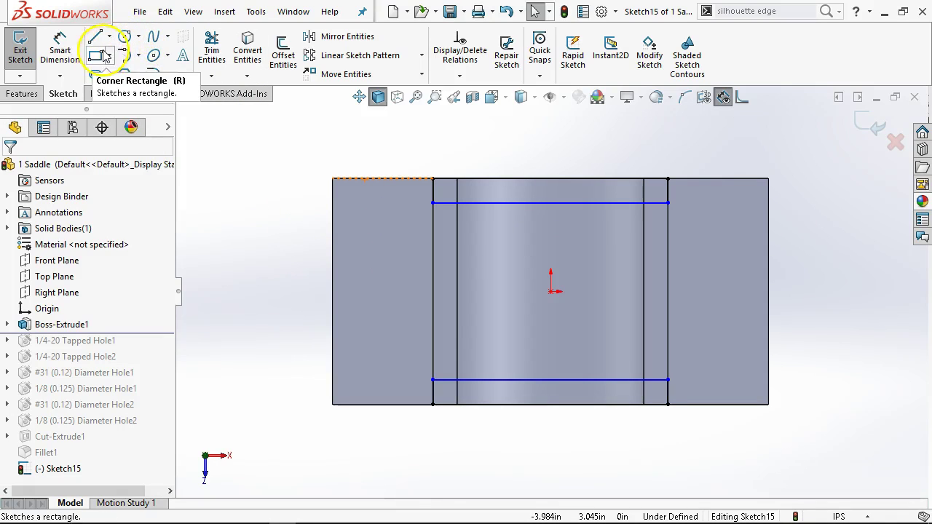
Dimension the spacing between the top and bottom lines, changing 2.638 to 3.503
click(60, 49)
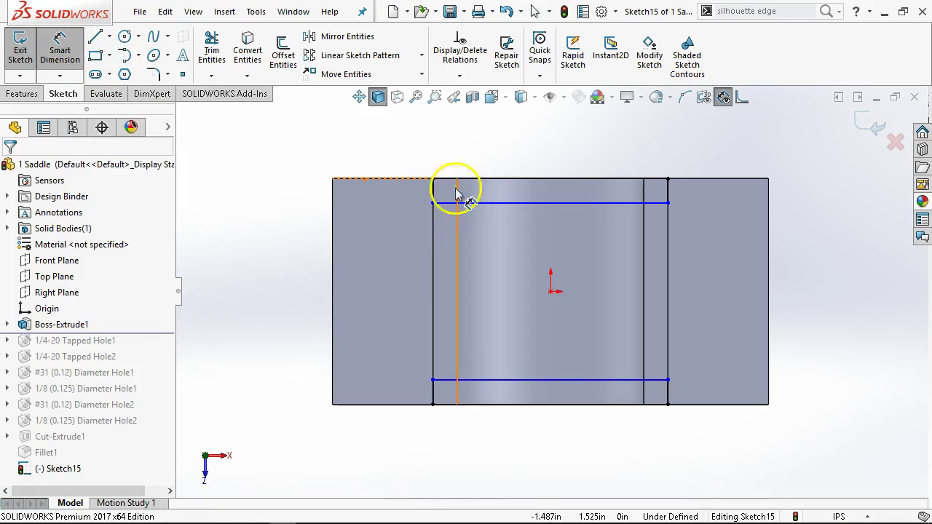
click(495, 202)
click(487, 379)
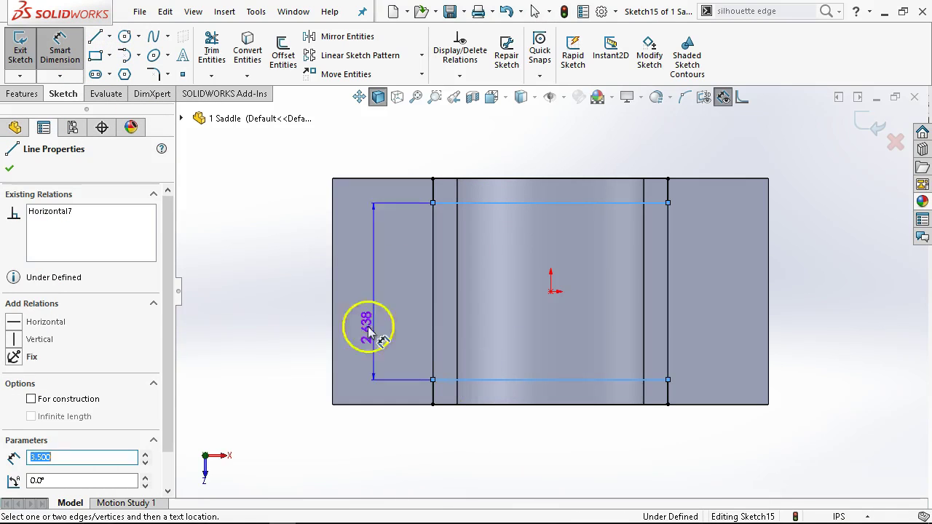
click(302, 319)
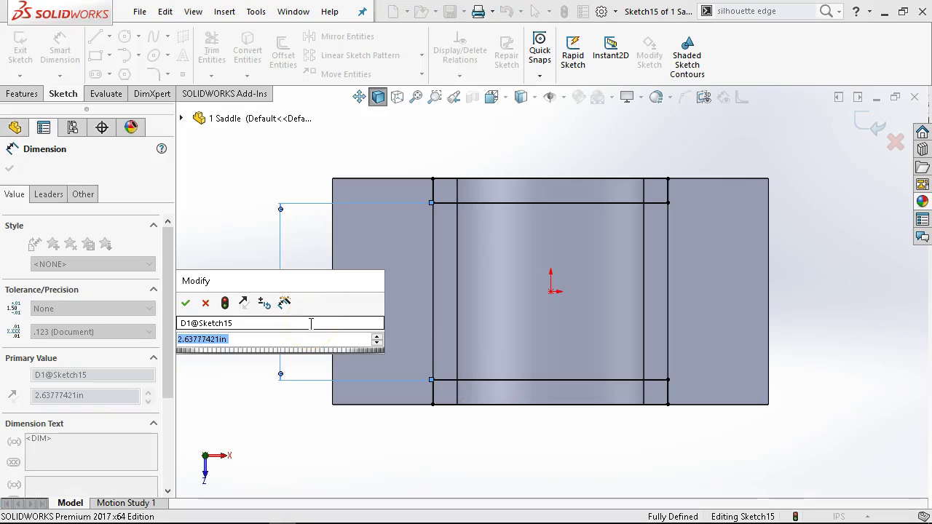
text(3)
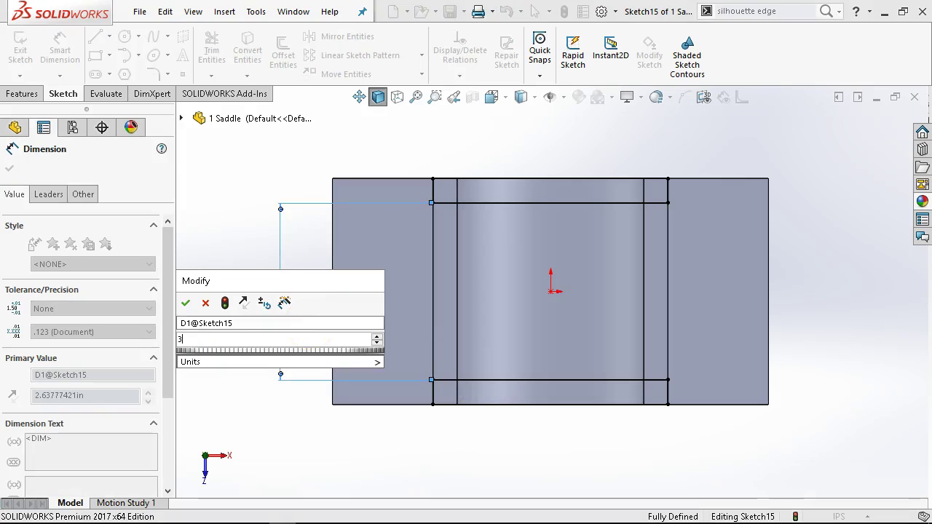
text(.50)
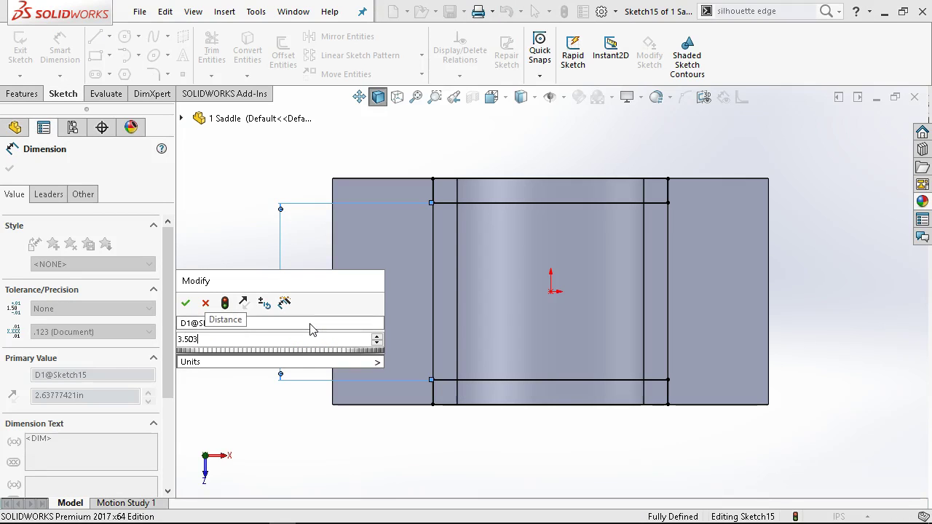
text(3)
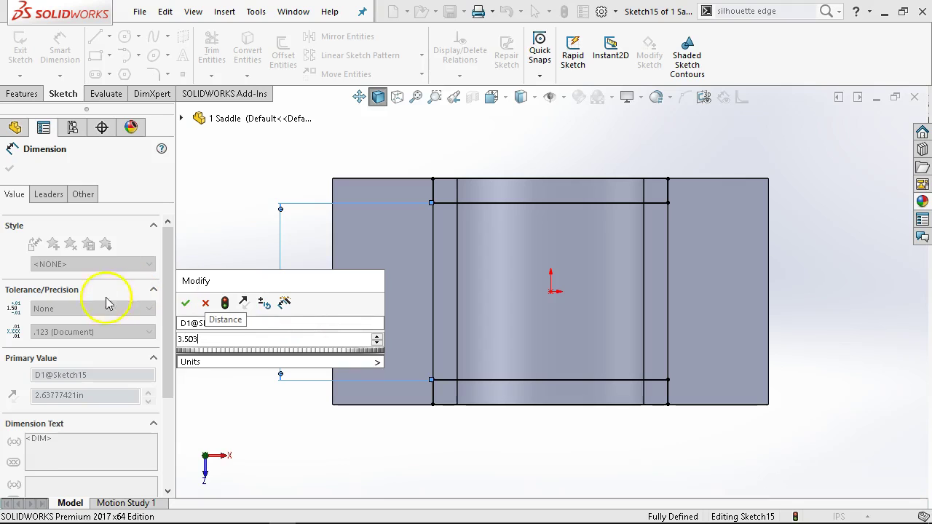
click(186, 302)
Orbit the saddle to a 3-D view and compare it with the reference drawing in Photo Viewer
middle_drag(412, 323, 422, 198)
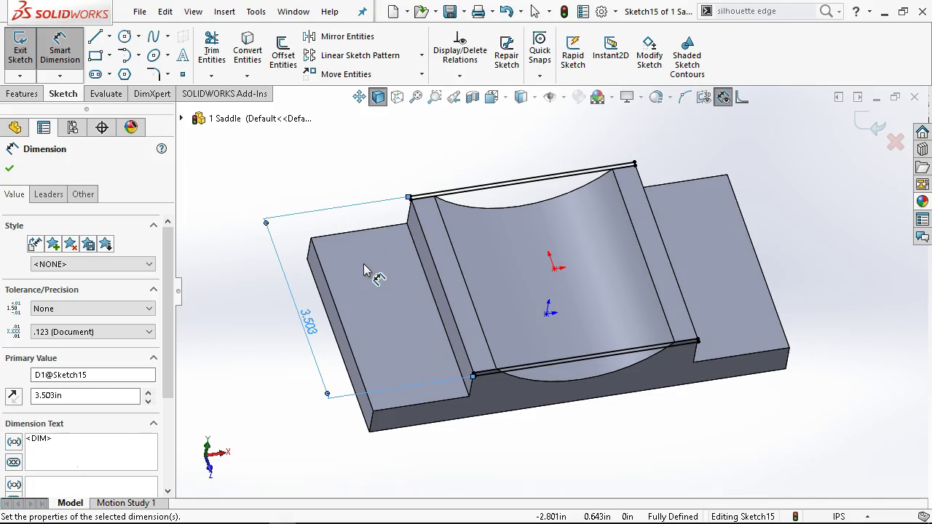
middle_drag(476, 281, 520, 205)
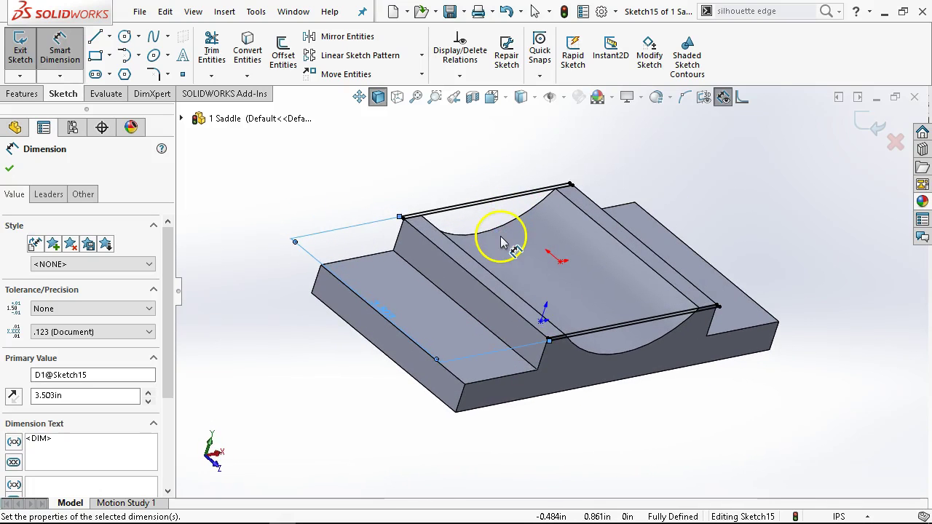
click(311, 514)
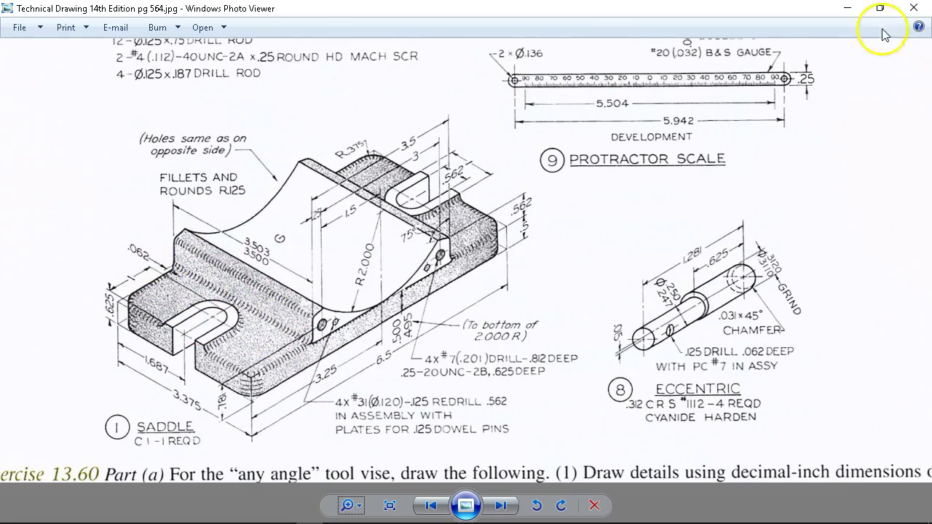
click(849, 9)
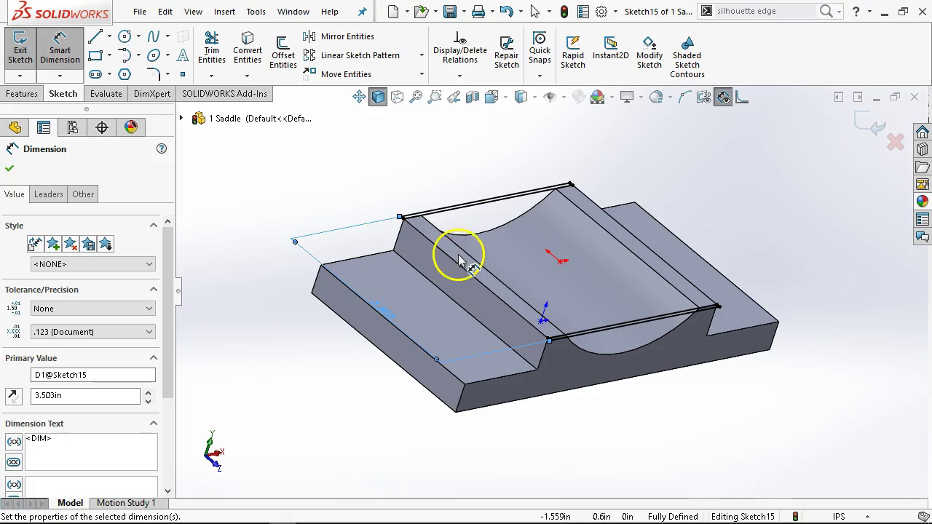
Exit Sketch15 and delete it from the FeatureManager tree
click(9, 169)
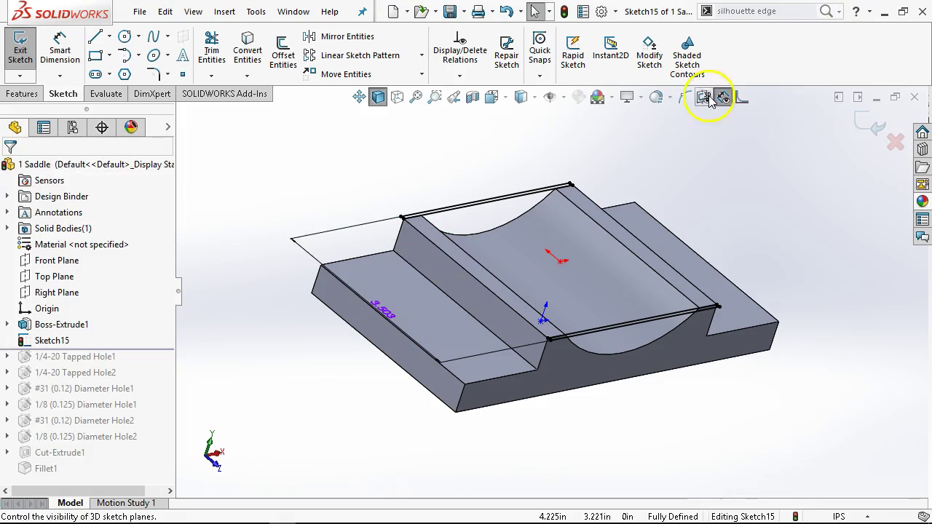
click(864, 121)
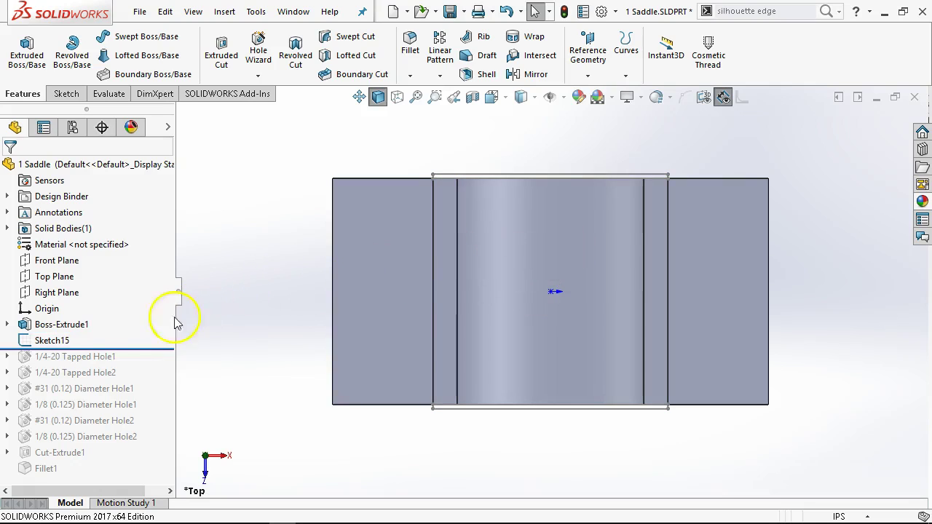
click(51, 341)
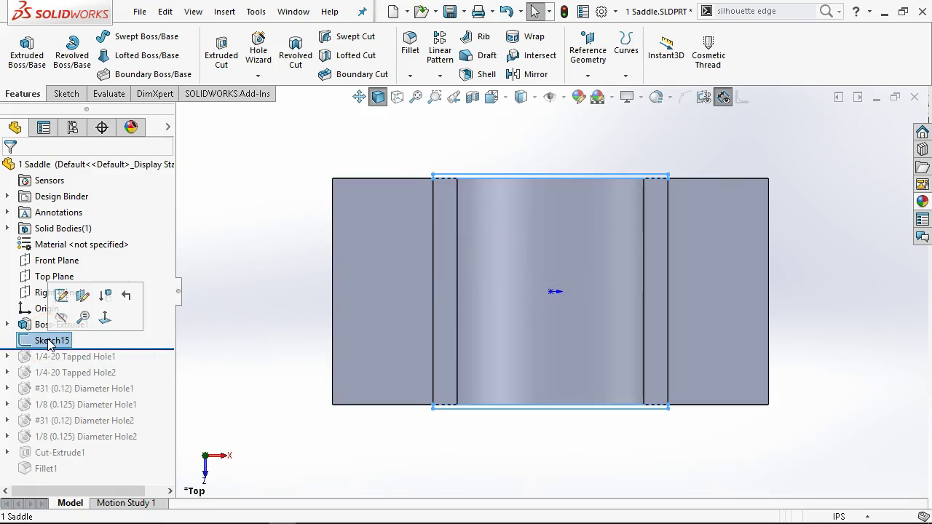
key(Delete)
Confirm the Sketch15 deletion and start a new sketch on the saddle's front face in Front view
click(460, 124)
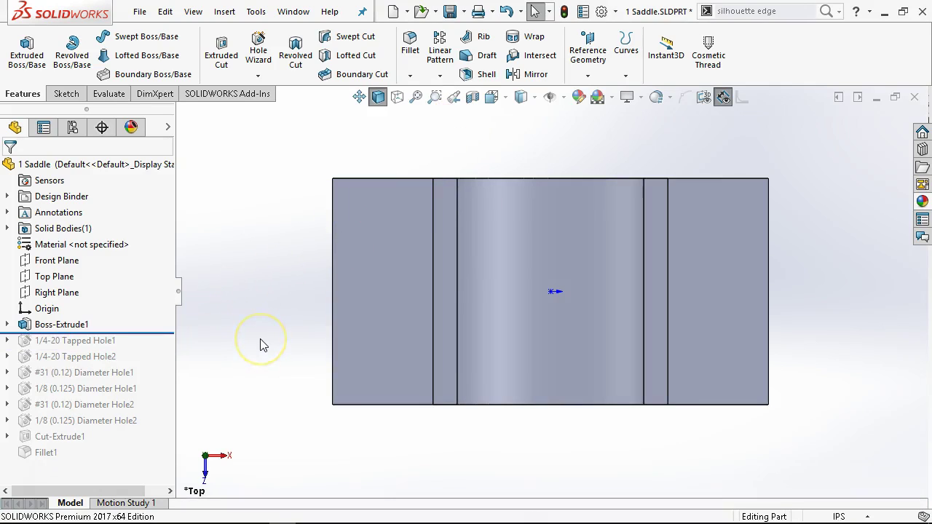
key(ctrl+1)
click(485, 316)
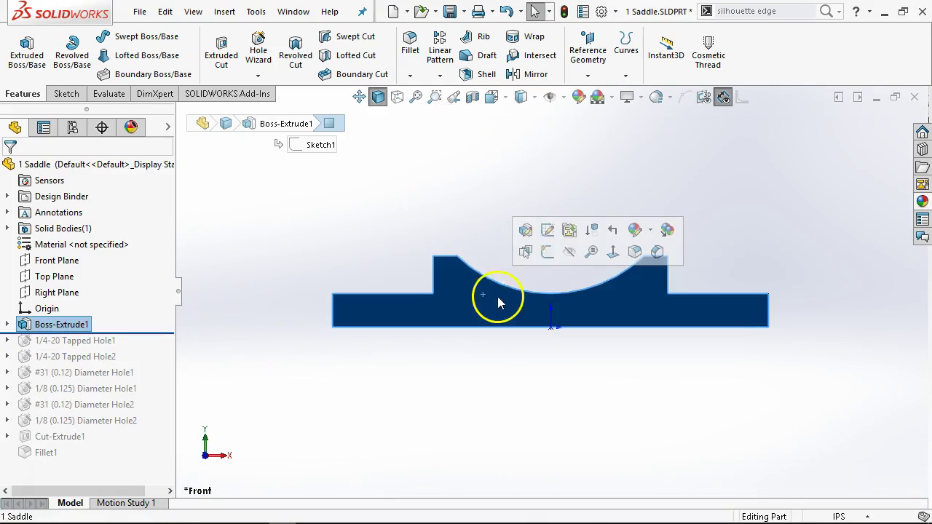
click(546, 254)
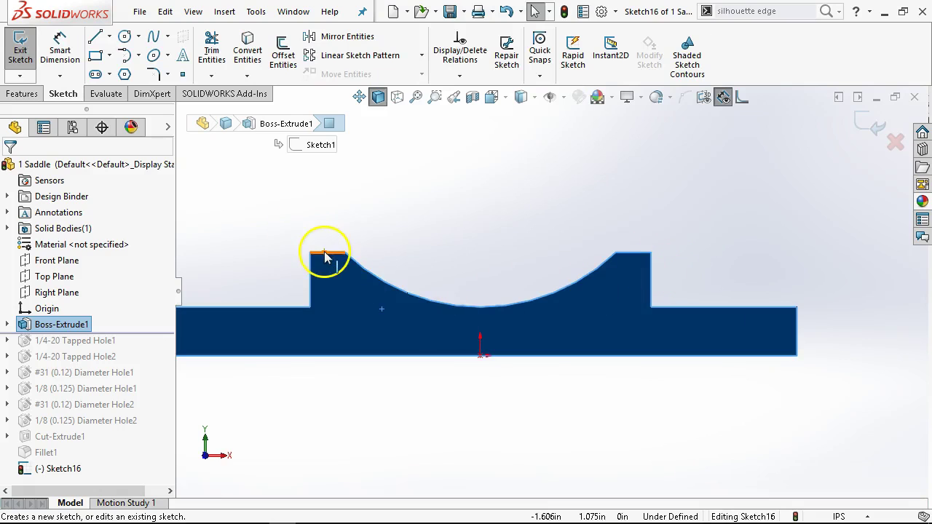
Convert the left top edge, both vertical edges and the curved cradle edge into the sketch
click(325, 254)
ctrl+click(310, 281)
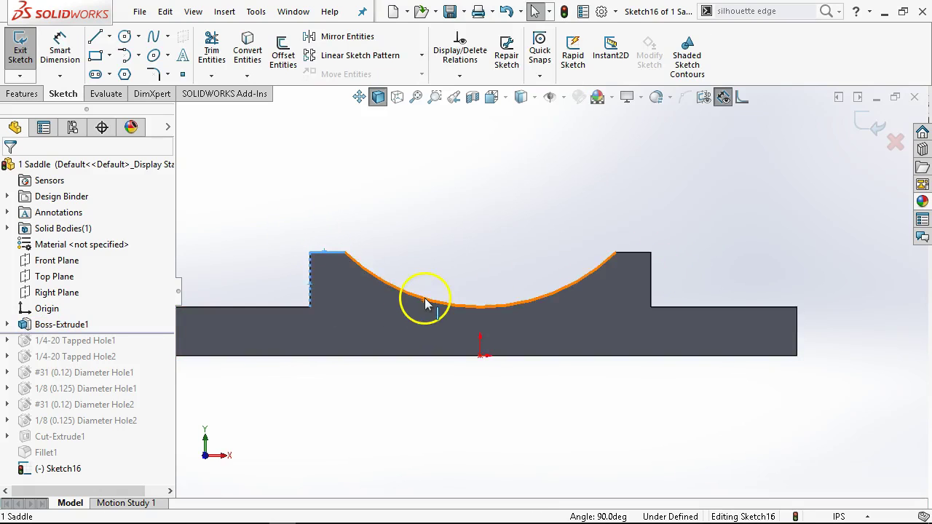
ctrl+click(426, 304)
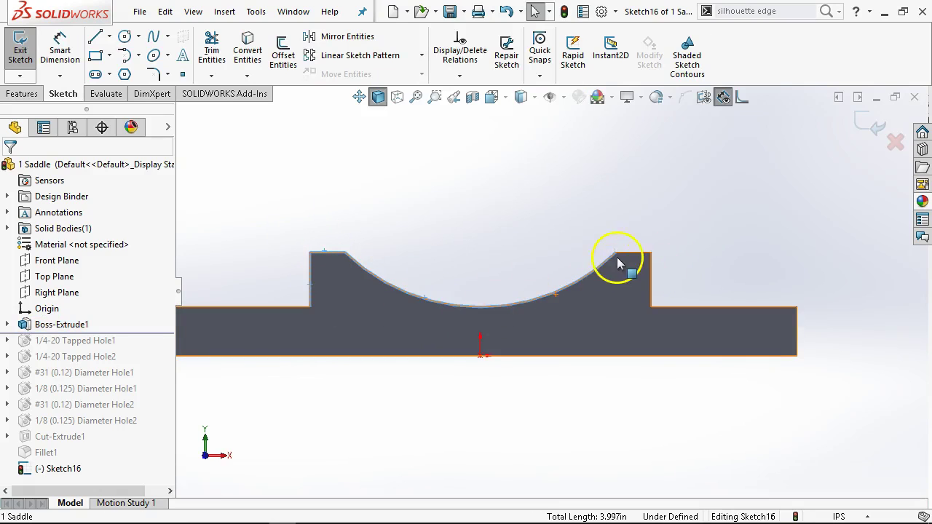
ctrl+click(653, 280)
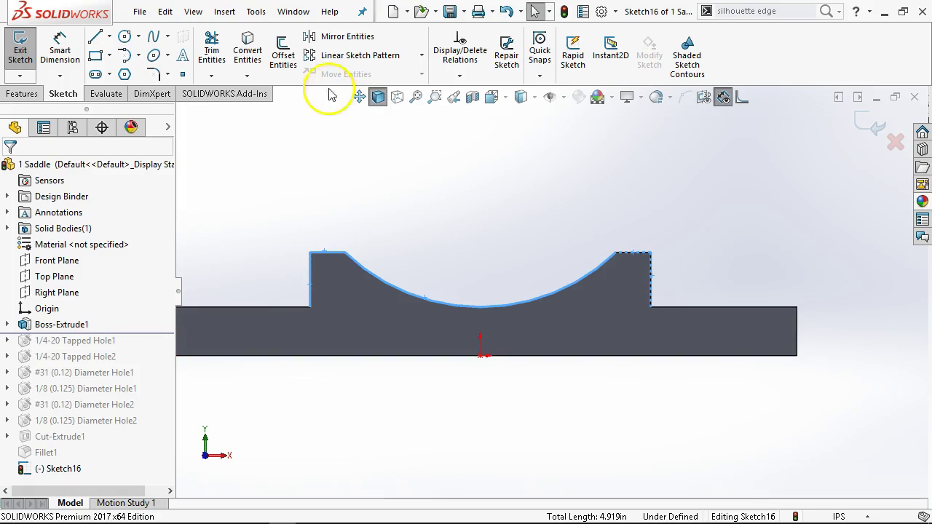
click(247, 51)
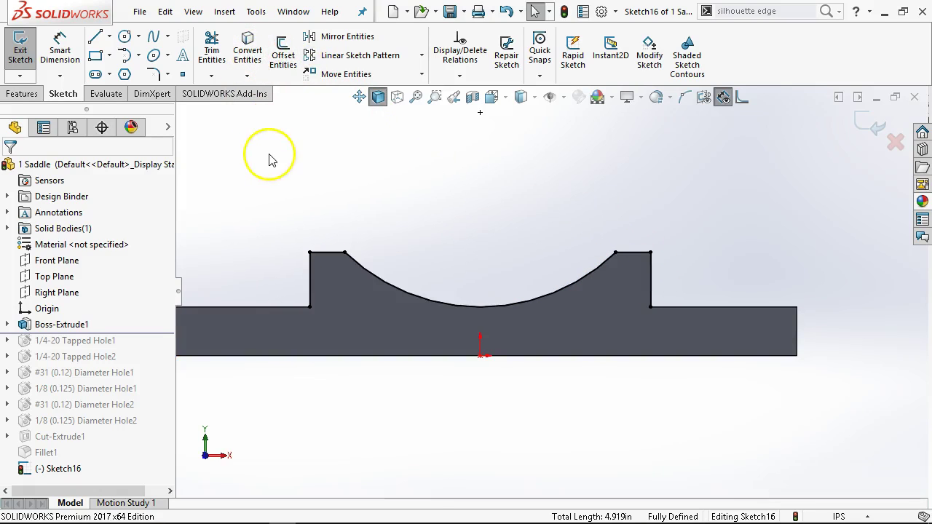
Draw a horizontal line joining the left and right base corners of the raised section
click(94, 37)
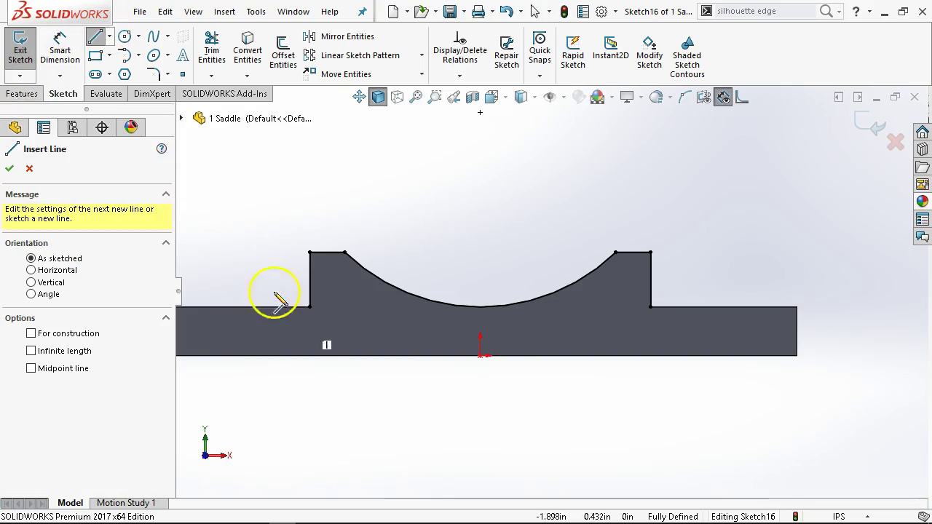
click(310, 307)
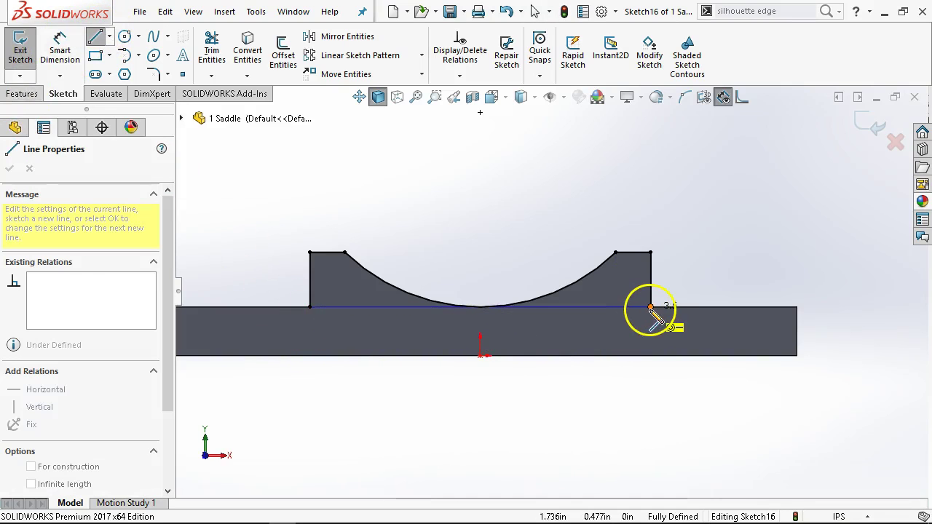
click(650, 308)
right_click(511, 233)
click(515, 234)
Orbit the part to inspect the closed profile and the curved cradle
scroll(473, 316, down, 4)
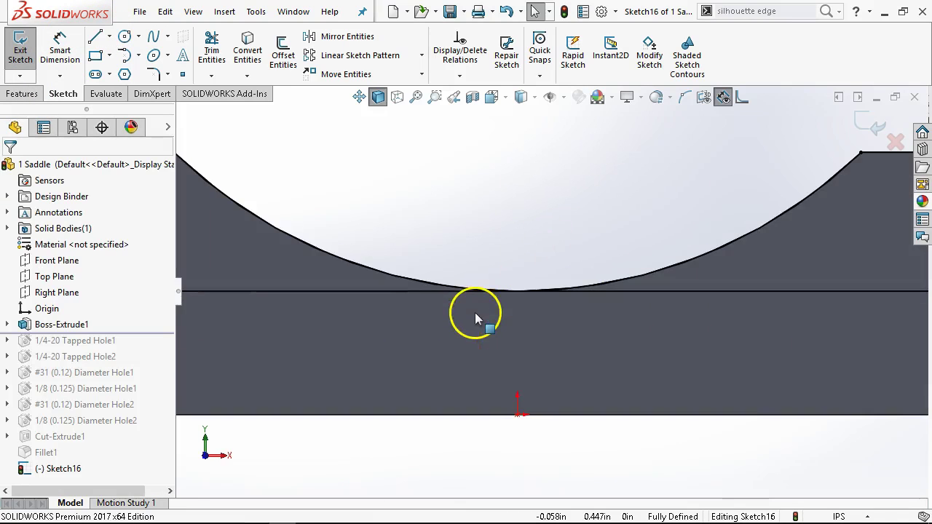
scroll(561, 208, up, 3)
middle_drag(561, 208, 597, 318)
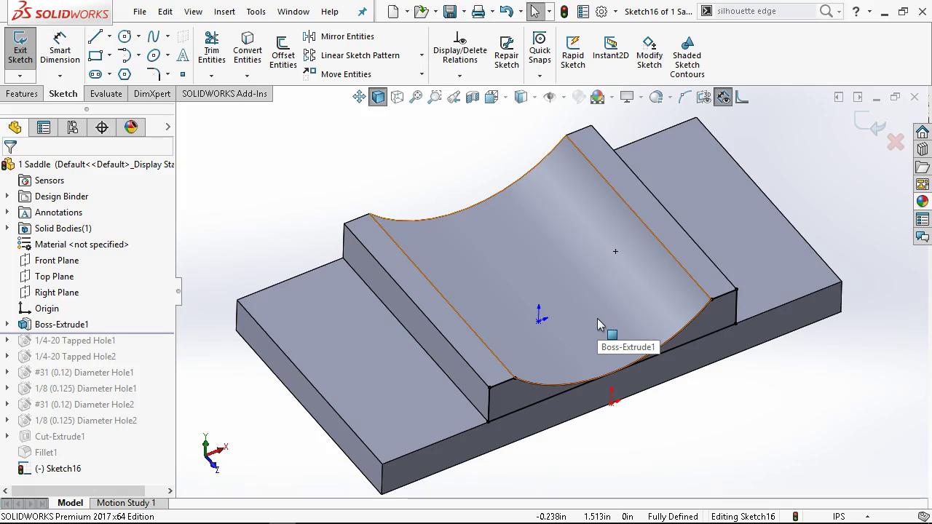
drag(545, 251, 492, 233)
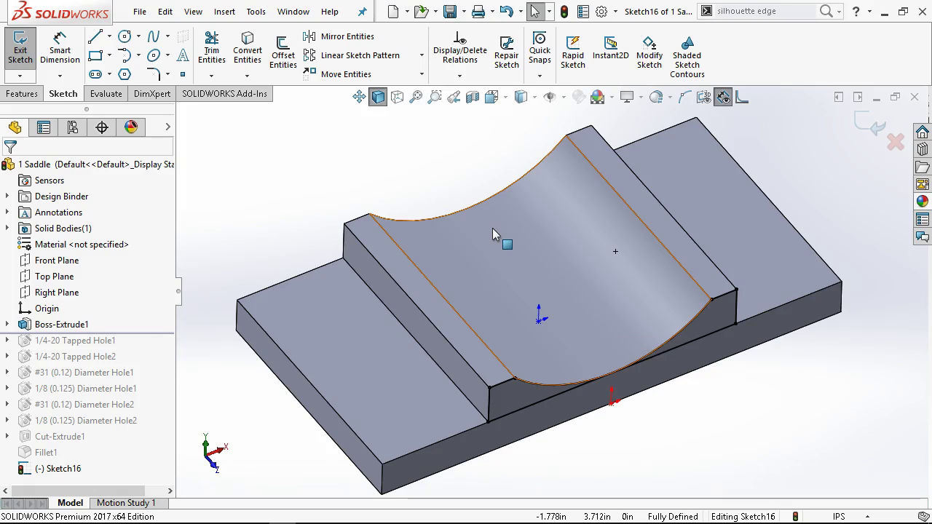
drag(527, 245, 534, 245)
middle_drag(533, 247, 595, 226)
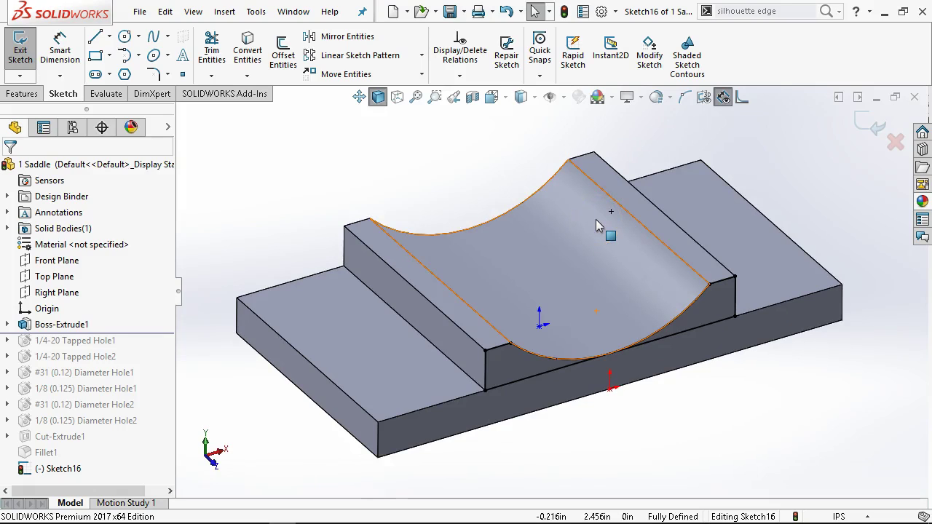
middle_drag(596, 219, 545, 242)
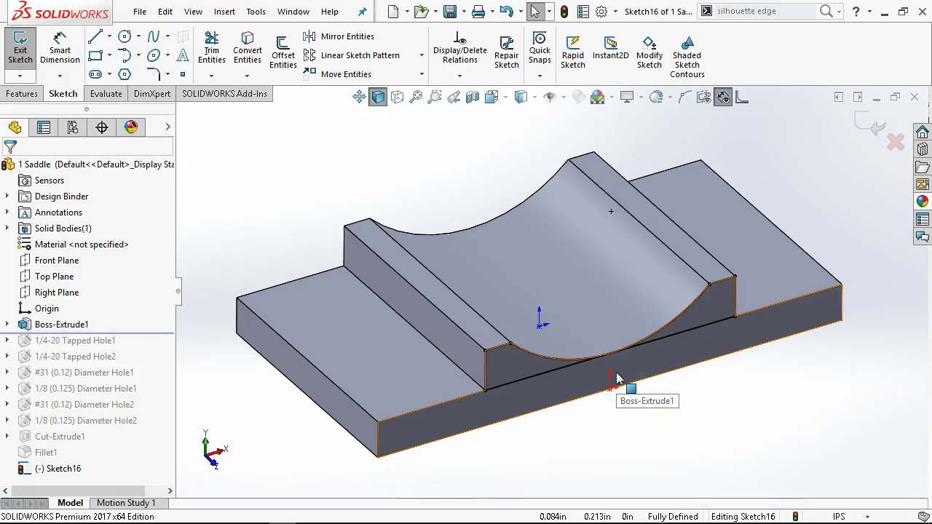
drag(617, 372, 632, 399)
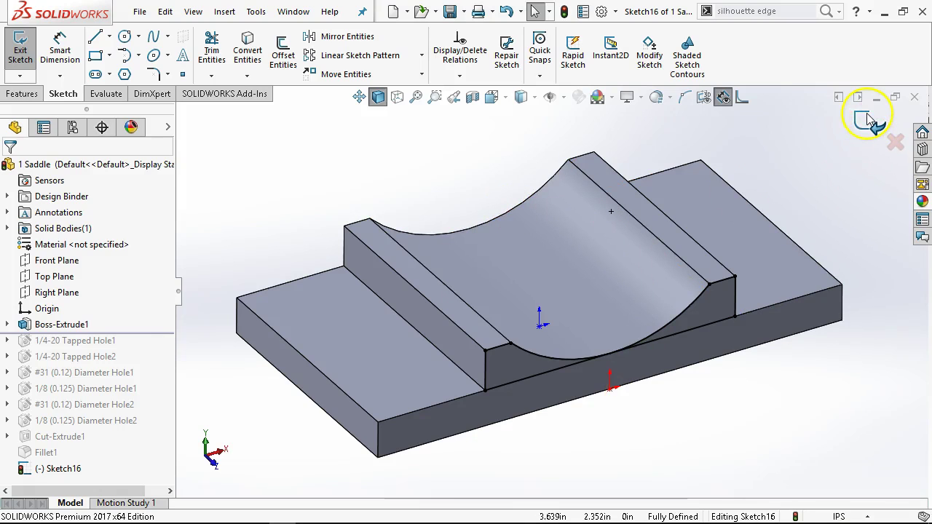
Discard the Sketch16 edits and show Boss-Extrude1's dimensions in isometric view
click(895, 141)
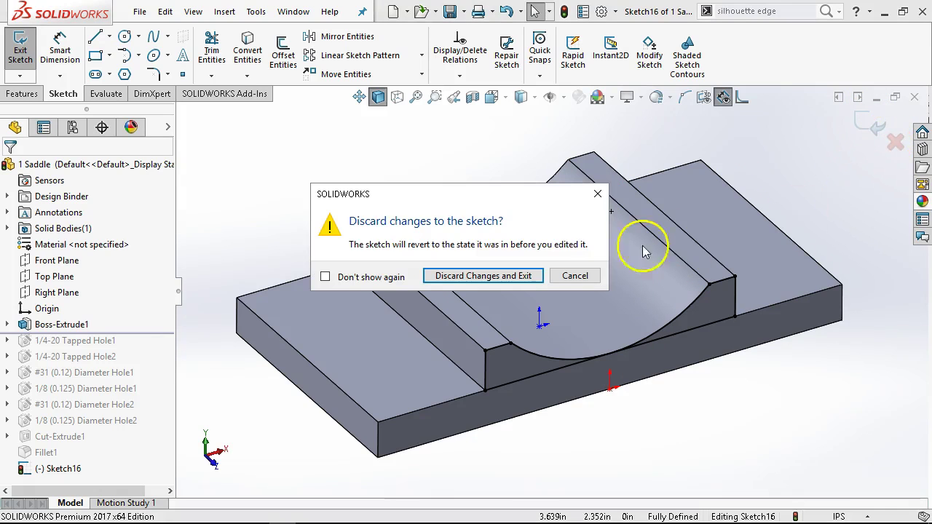
click(530, 276)
key(ctrl+1)
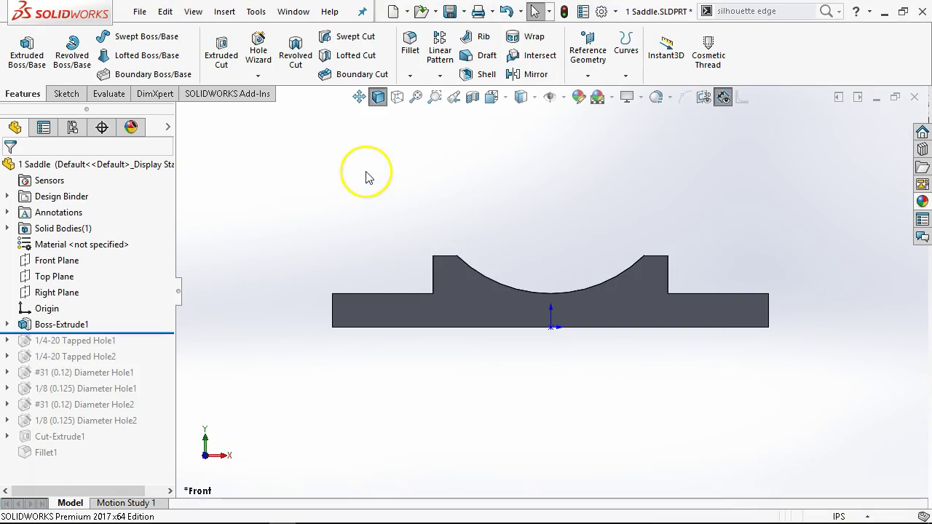
key(ctrl+7)
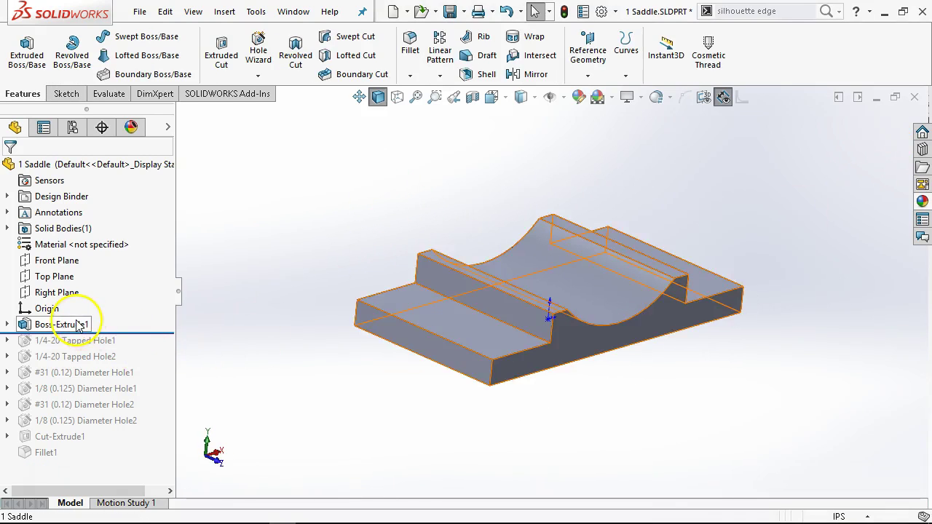
click(36, 324)
Change Boss-Extrude1's depth from 3.375 to 3.503 in and rebuild the part
middle_drag(346, 349, 326, 303)
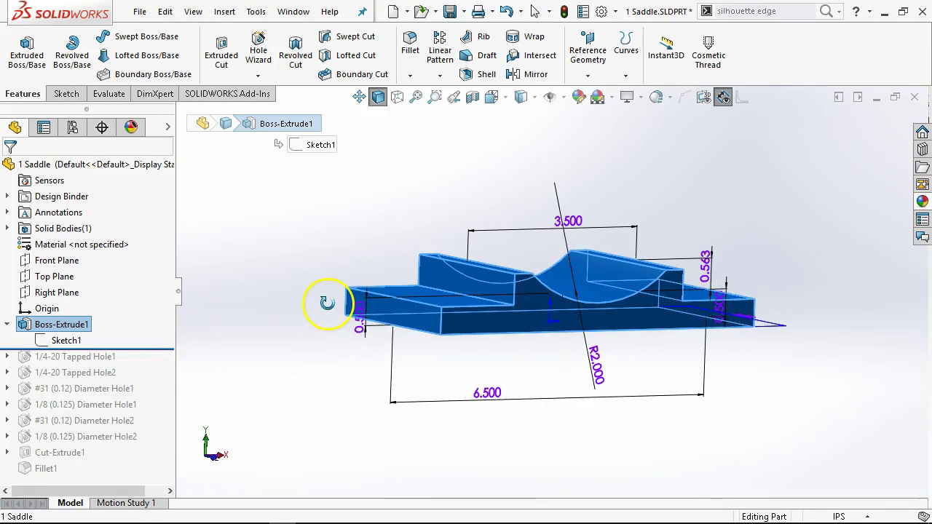
middle_drag(728, 314, 796, 324)
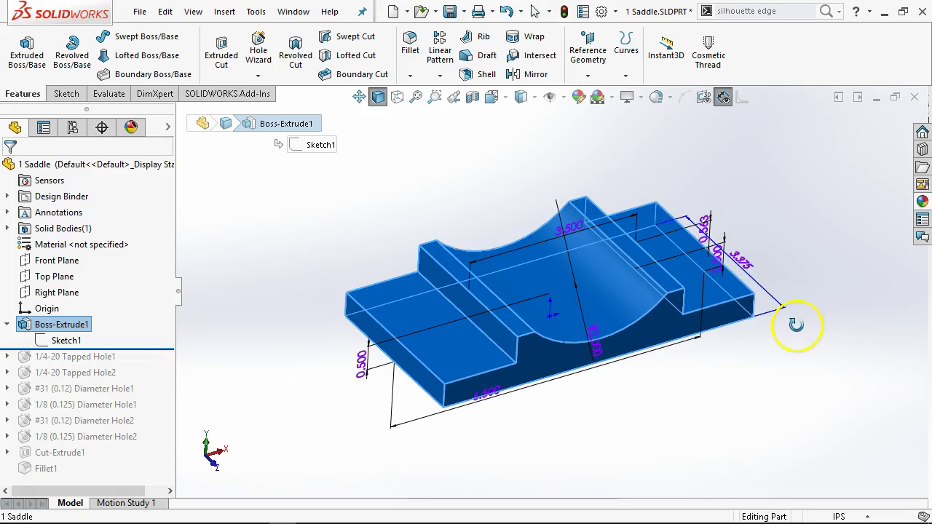
double_click(752, 267)
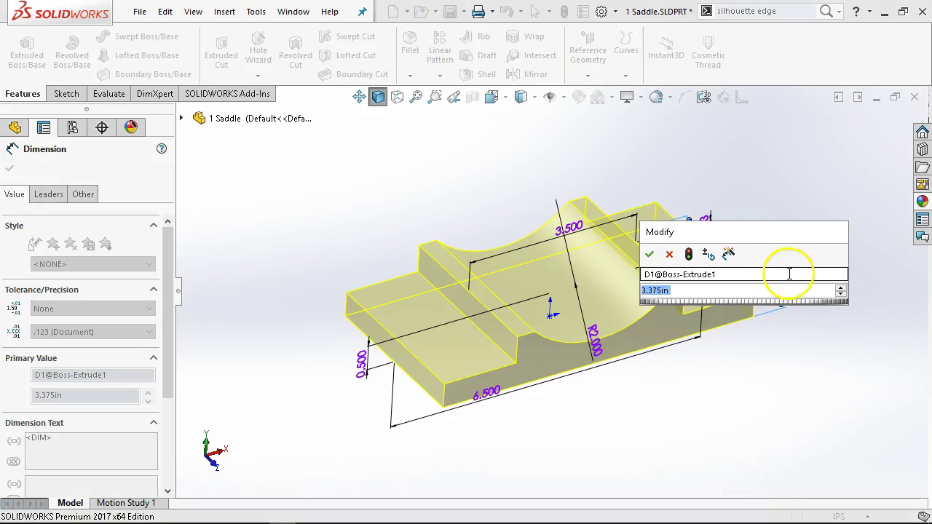
text(3.50)
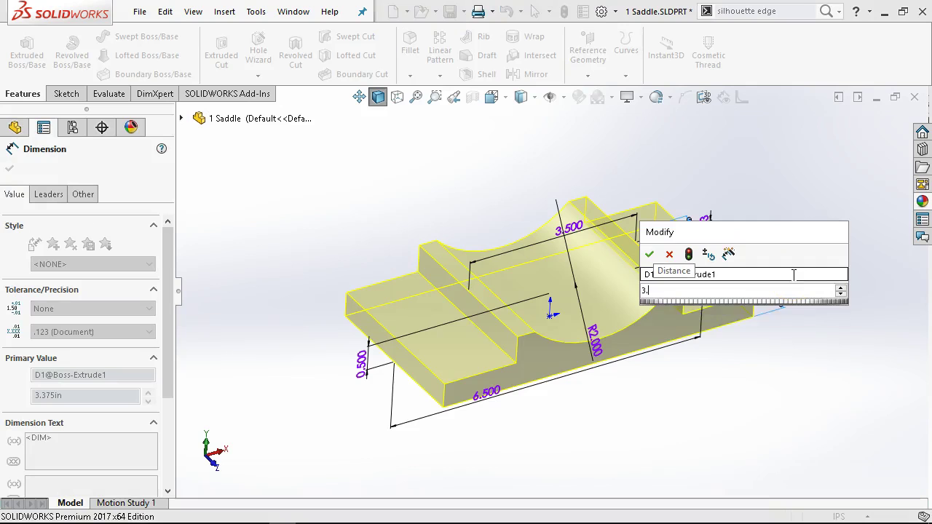
key(Return)
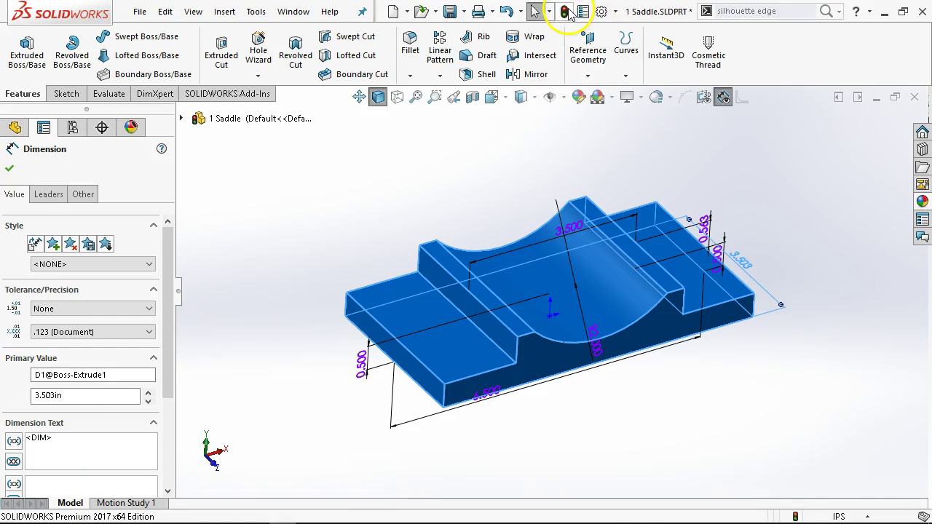
click(564, 11)
Save 1 Saddle, roll the tree forward to restore holes, slots and fillets, then close it
click(449, 11)
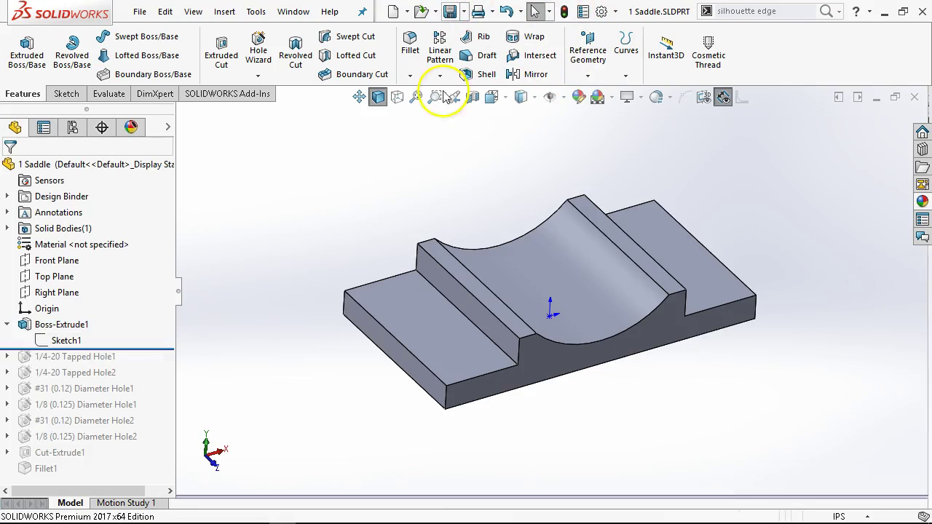
mouse_move(142, 353)
mouse_down()
mouse_move(153, 351)
mouse_move(156, 479)
mouse_up()
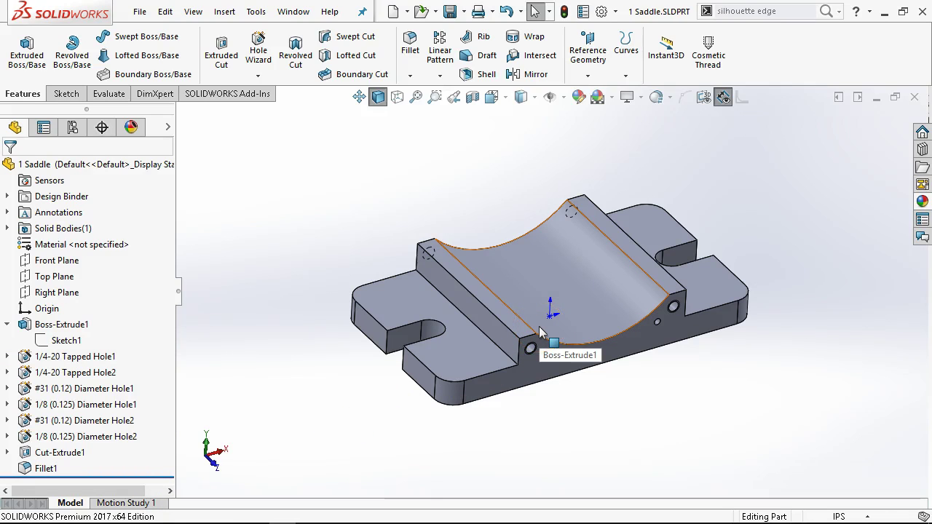
middle_drag(658, 355, 682, 312)
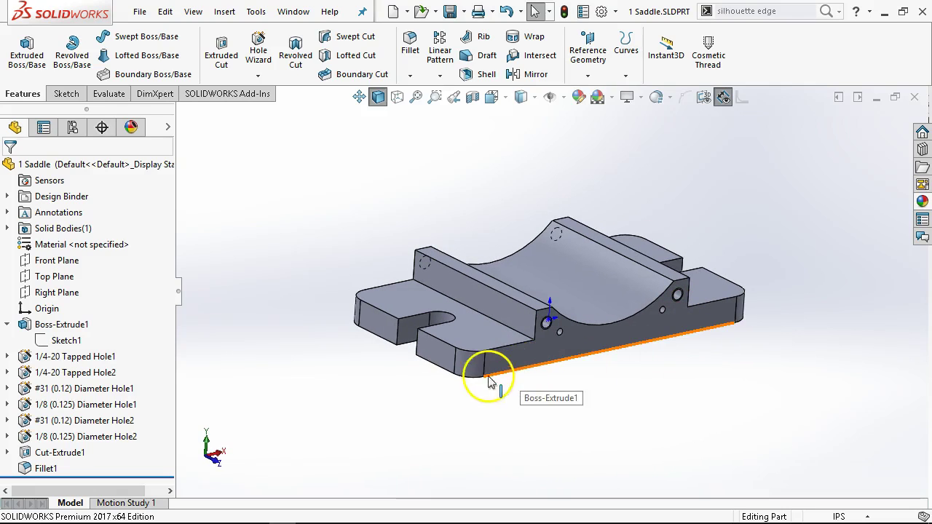
middle_drag(597, 369, 591, 397)
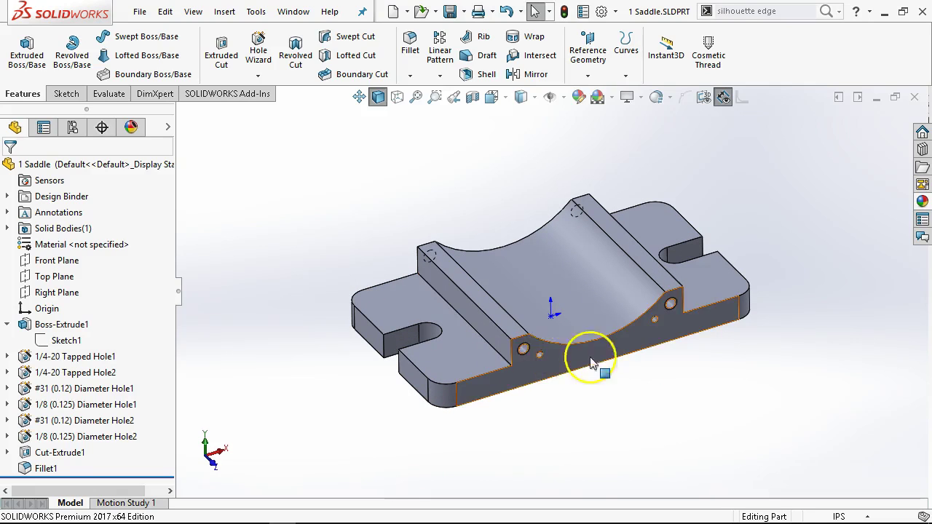
click(659, 350)
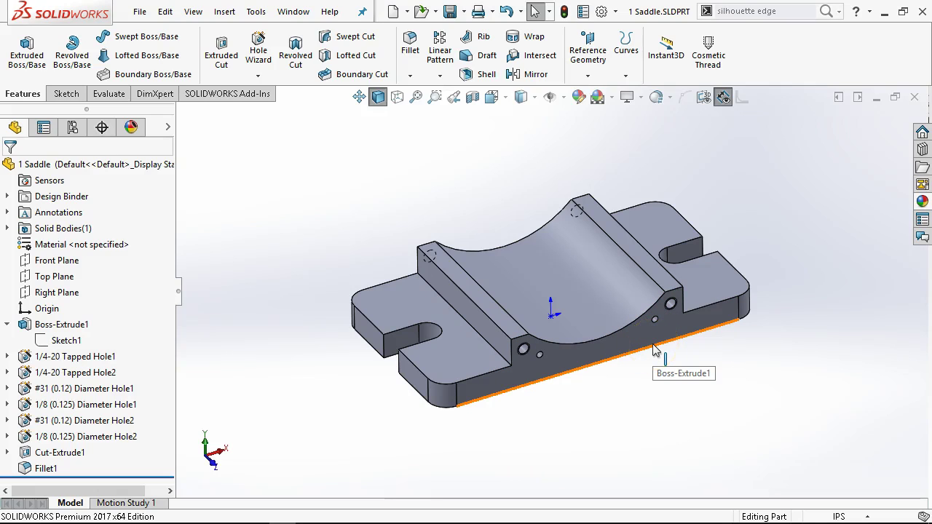
drag(655, 351, 491, 226)
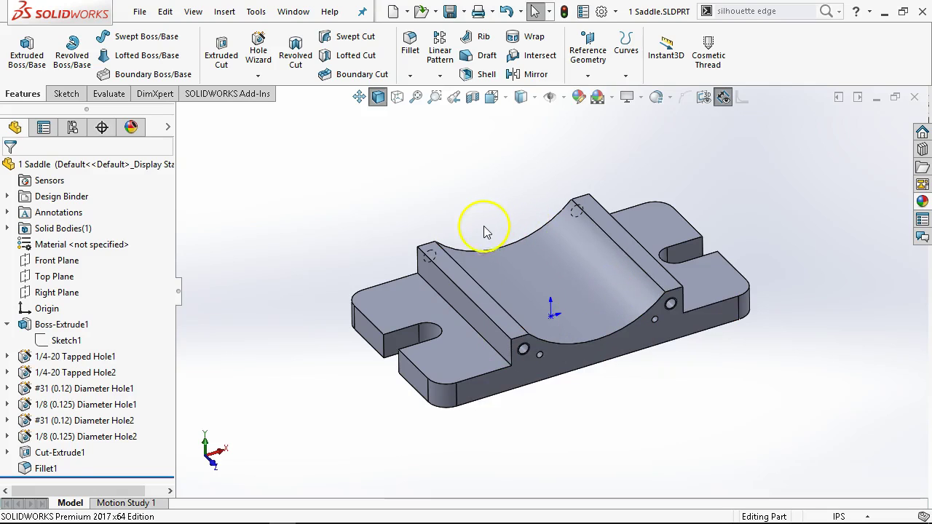
click(915, 99)
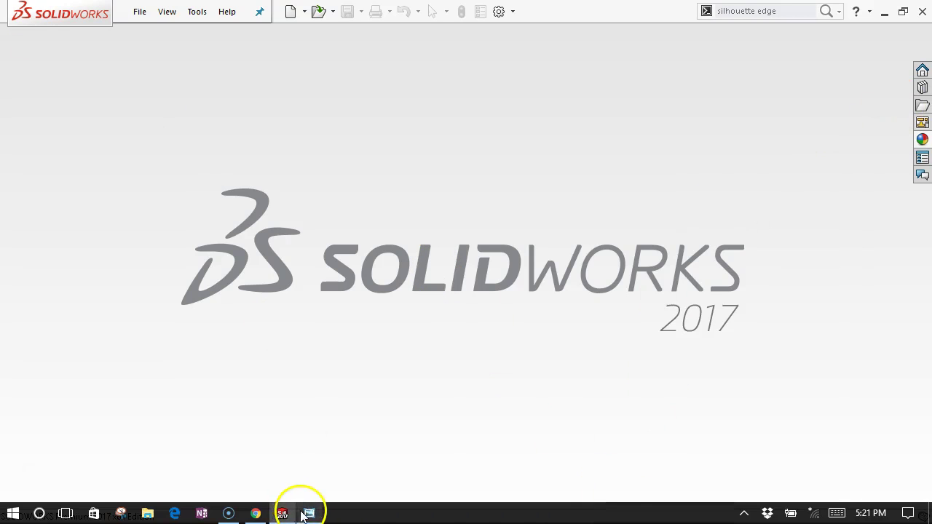
mouse_move(309, 514)
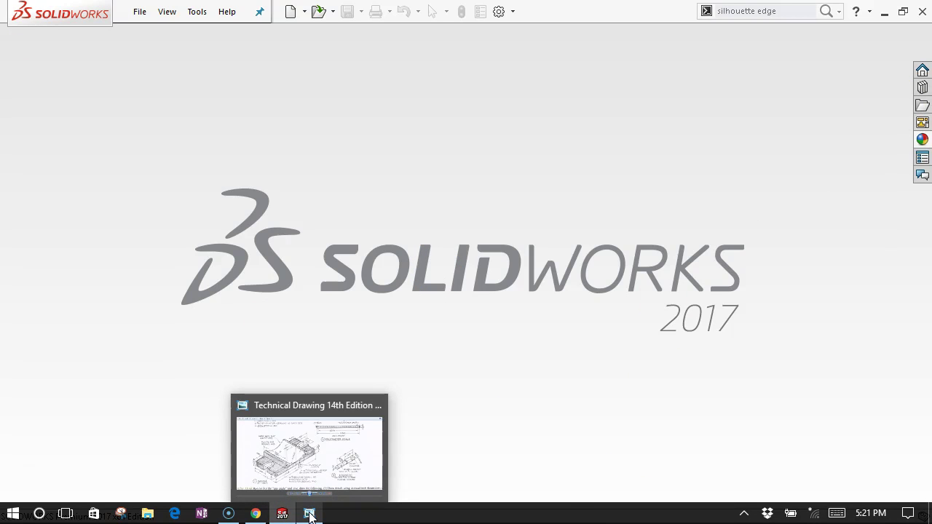
click(309, 514)
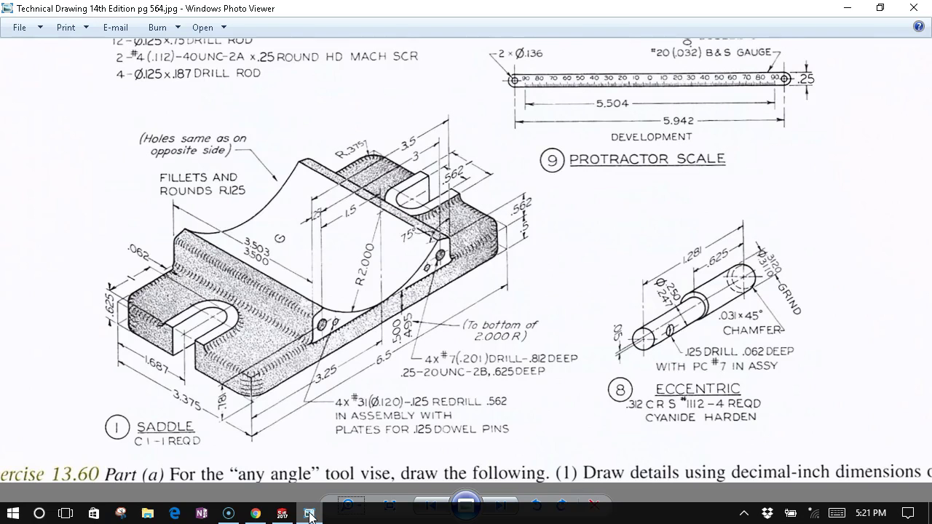
mouse_move(621, 150)
mouse_down()
mouse_move(607, 216)
mouse_move(559, 151)
mouse_up()
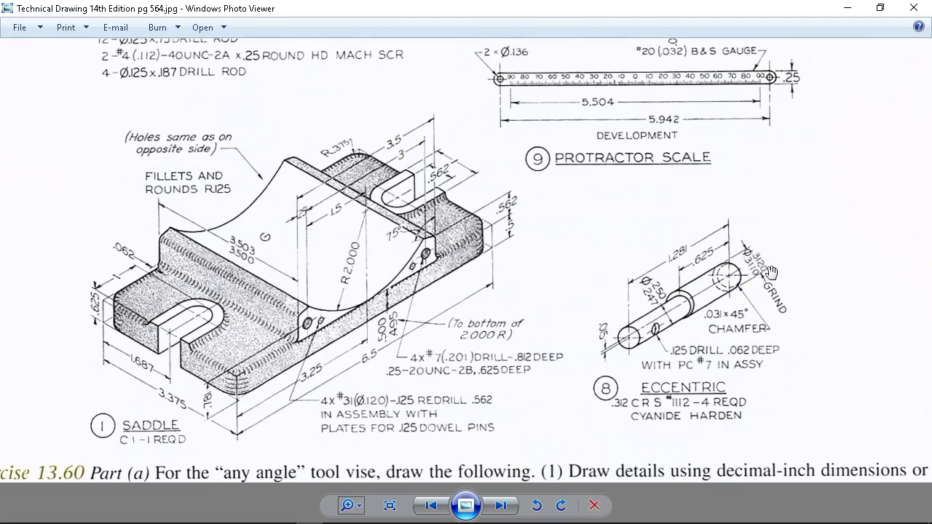
click(846, 8)
Create a new Part Inch document and start a sketch on the Front Plane
click(139, 12)
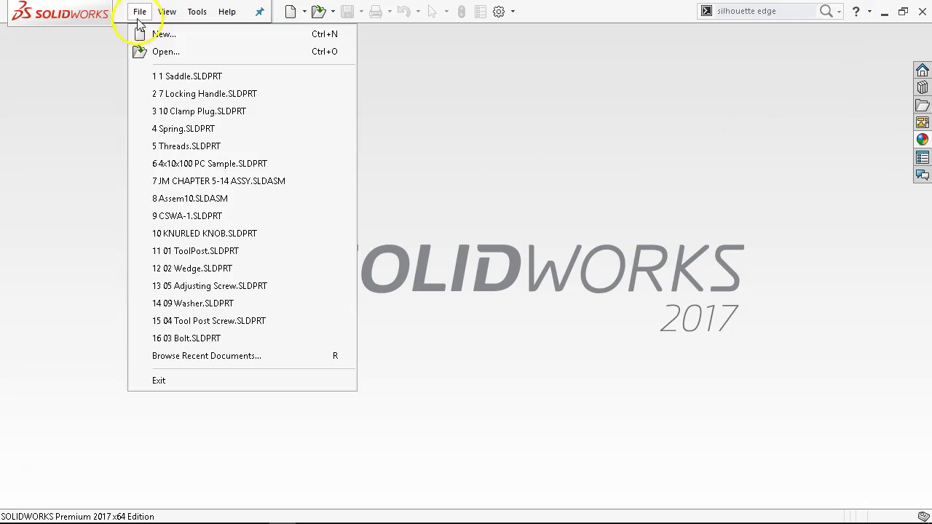
click(165, 33)
double_click(218, 99)
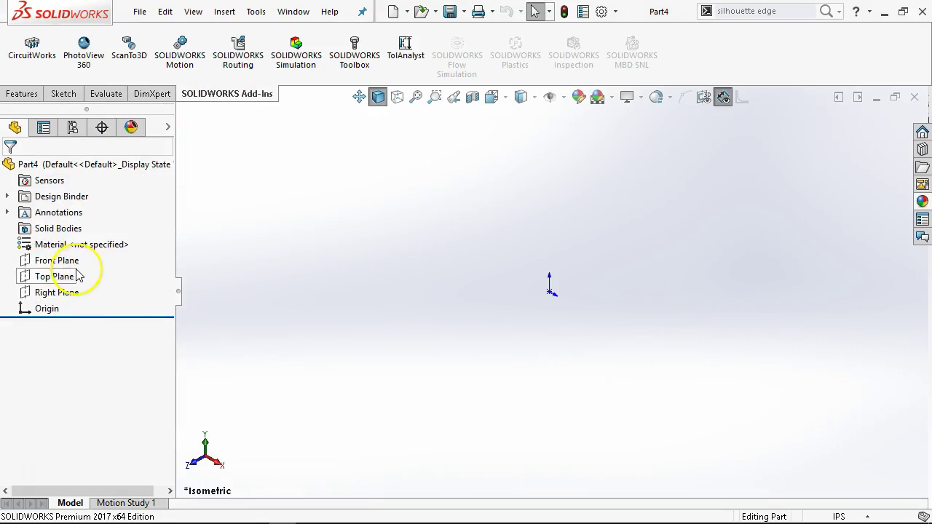
click(61, 260)
click(78, 241)
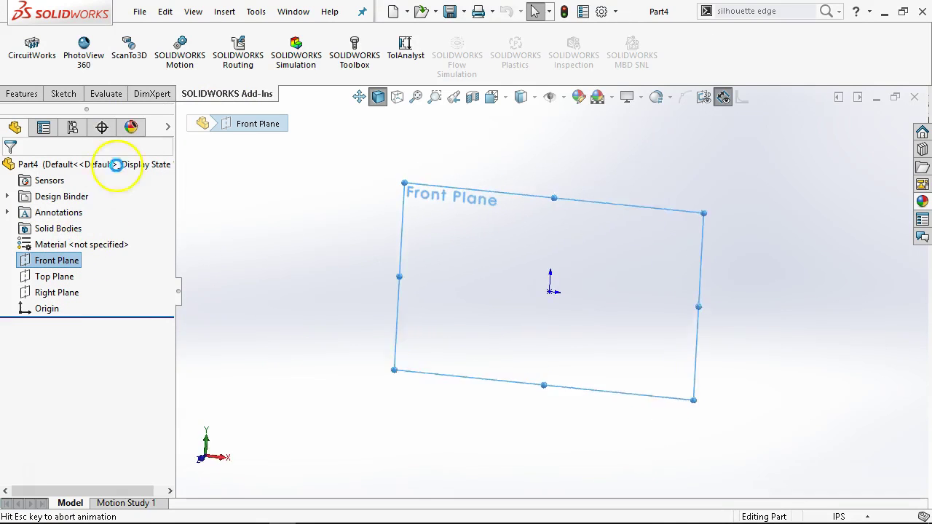
Draw a circle centred at the origin and dimension its diameter to 0.250 in
click(125, 36)
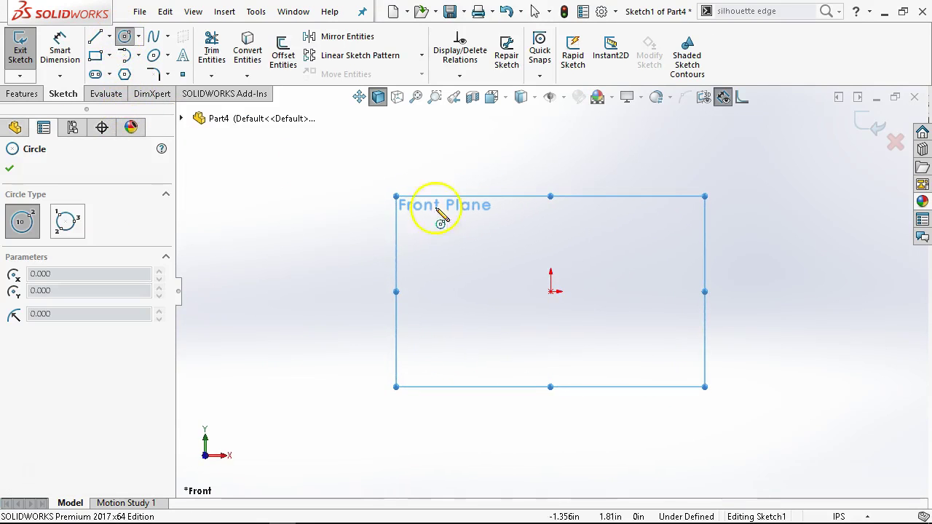
click(551, 291)
click(563, 303)
right_click(603, 294)
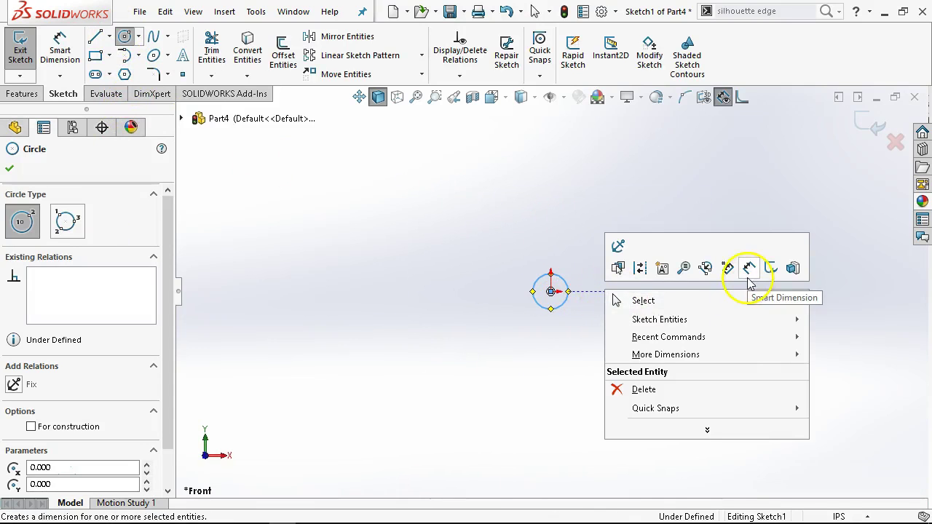
click(749, 269)
click(564, 303)
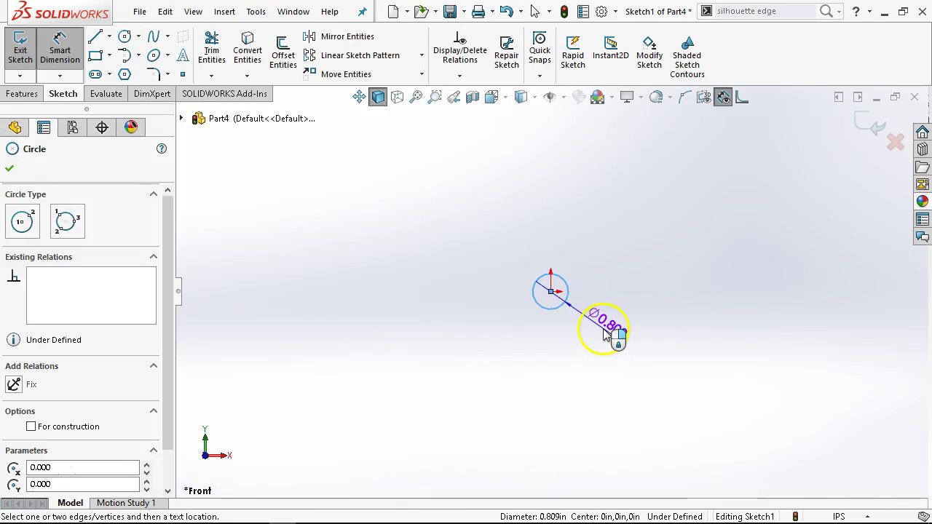
click(620, 349)
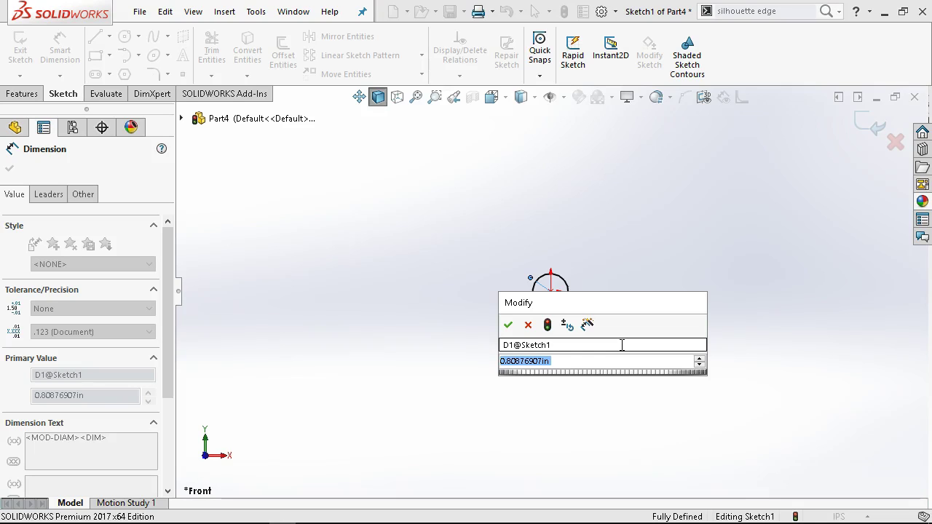
text(.25)
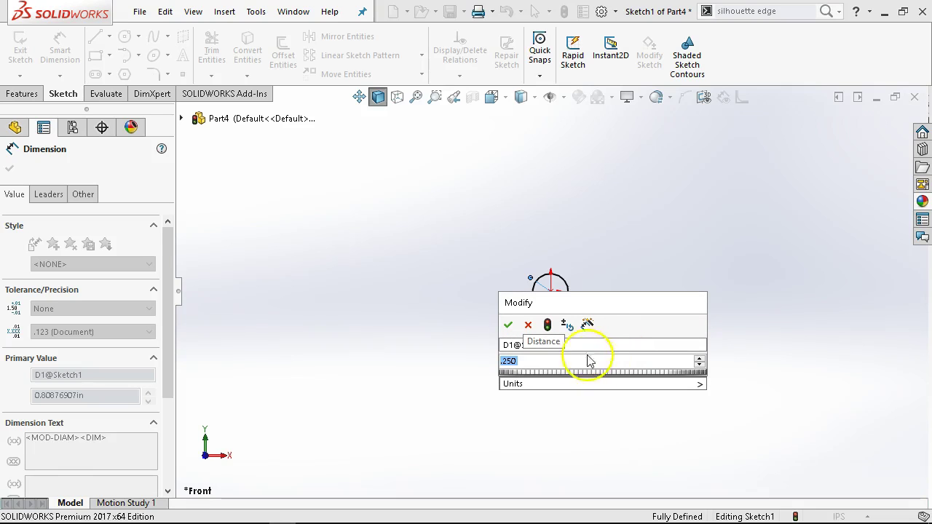
click(508, 325)
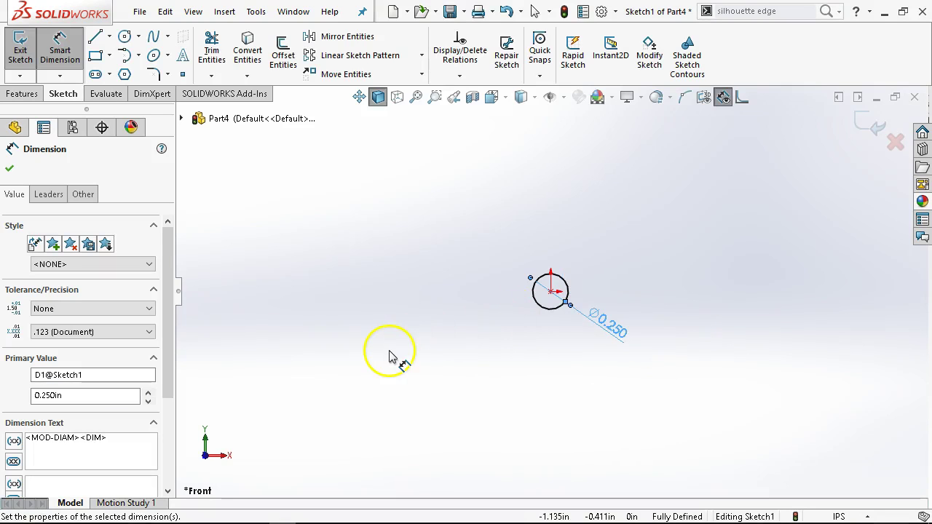
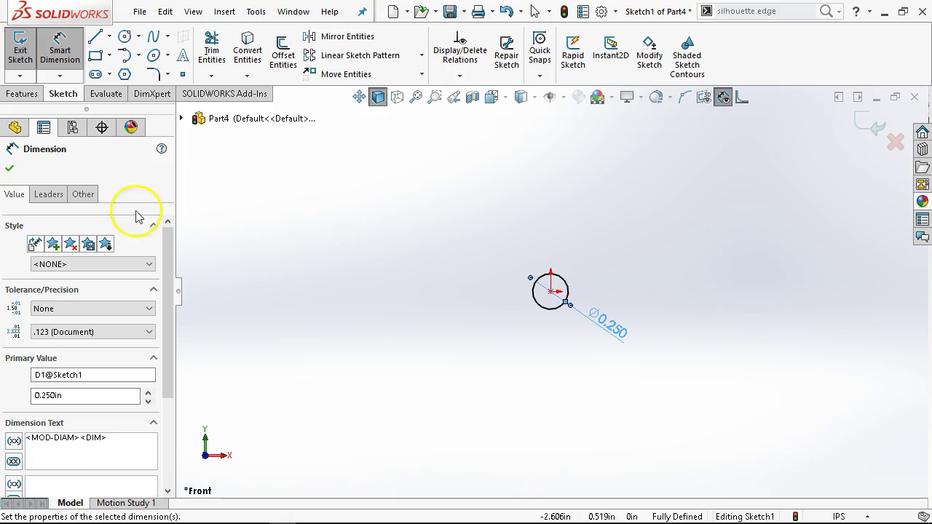
Extrude the Ø0.250 circle 1.28125 in, in the reversed direction, into a solid cylinder
click(9, 168)
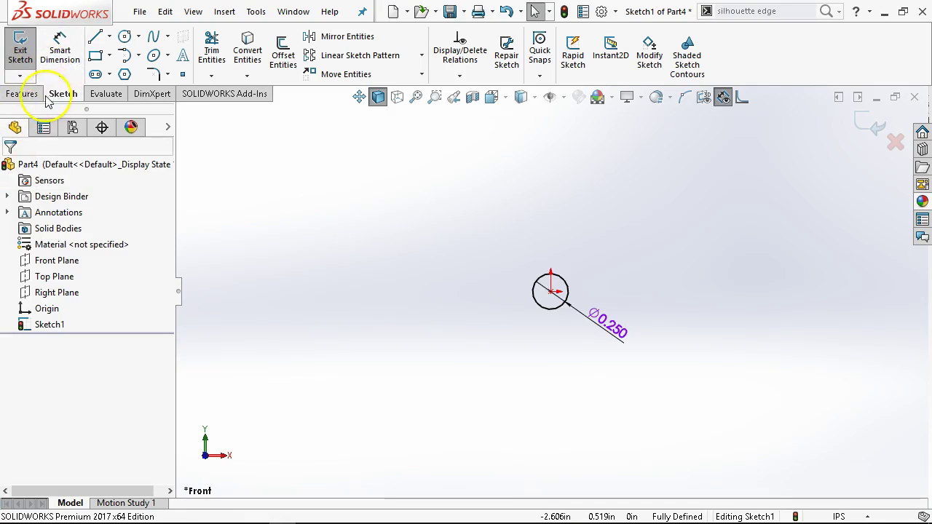
click(22, 93)
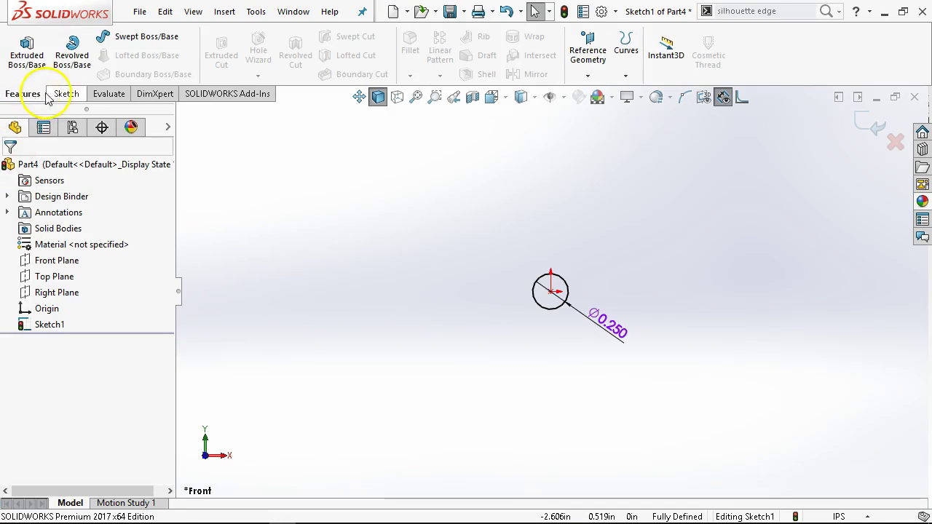
click(22, 59)
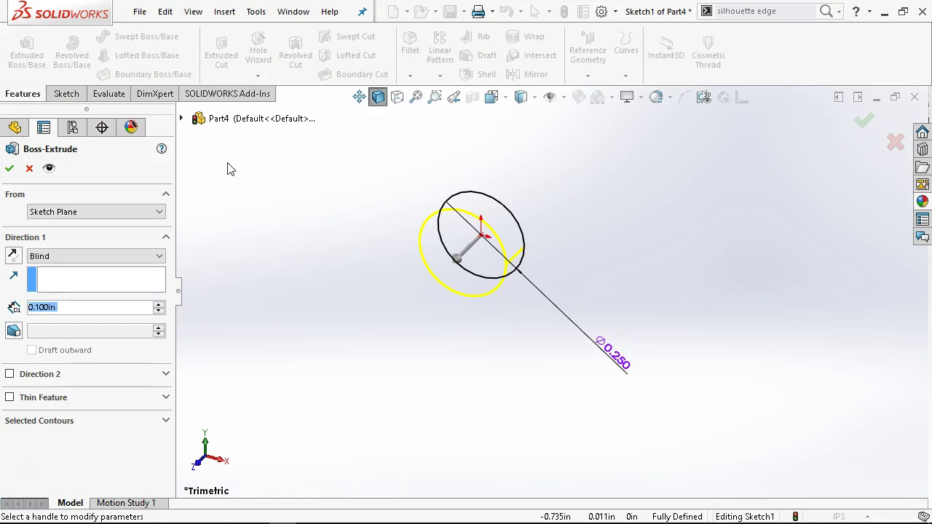
text(1.281)
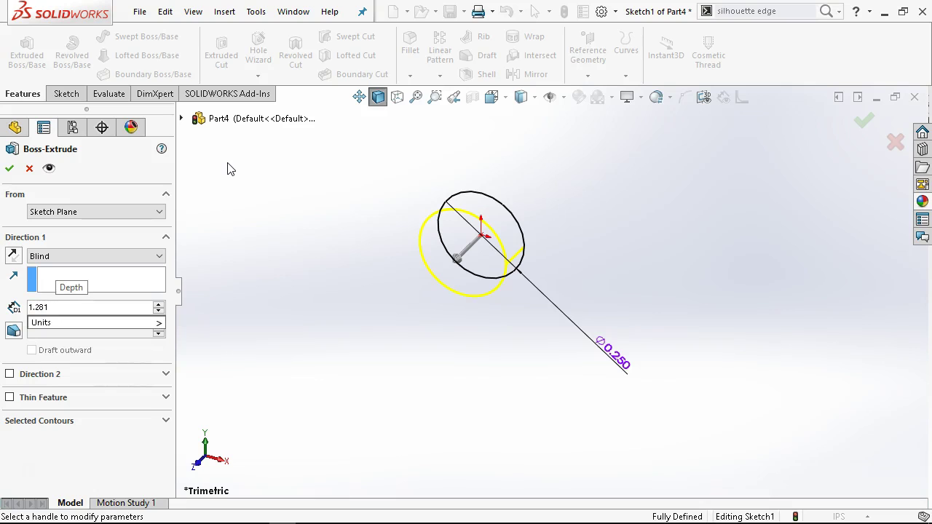
text(25)
key(Return)
click(237, 170)
click(14, 258)
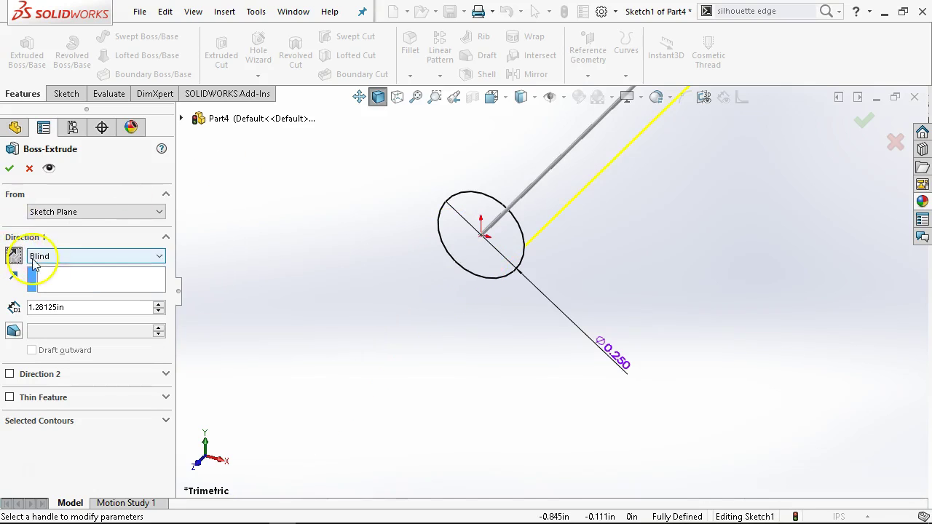
click(10, 168)
Select the cylinder's end face and view it Normal To
mouse_move(699, 166)
middle_down()
mouse_move(635, 207)
mouse_move(620, 241)
middle_up()
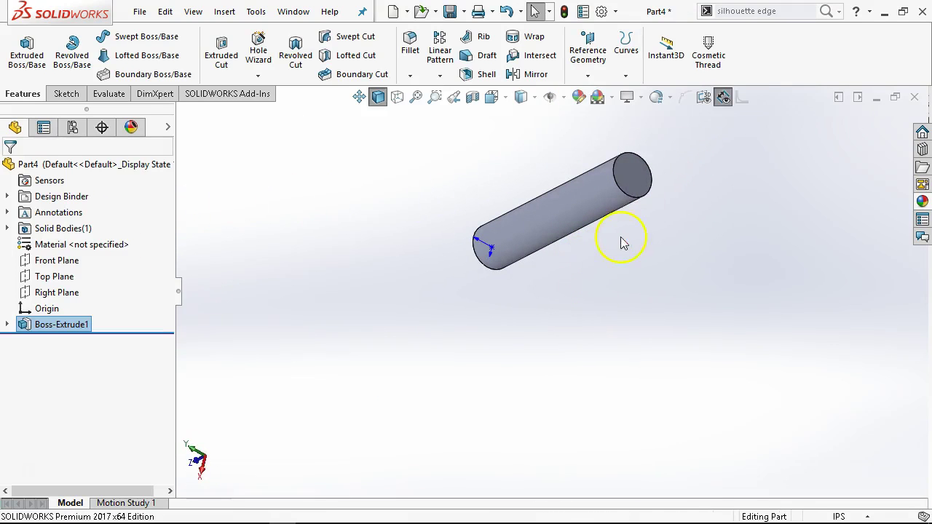
click(628, 182)
key(ctrl+8)
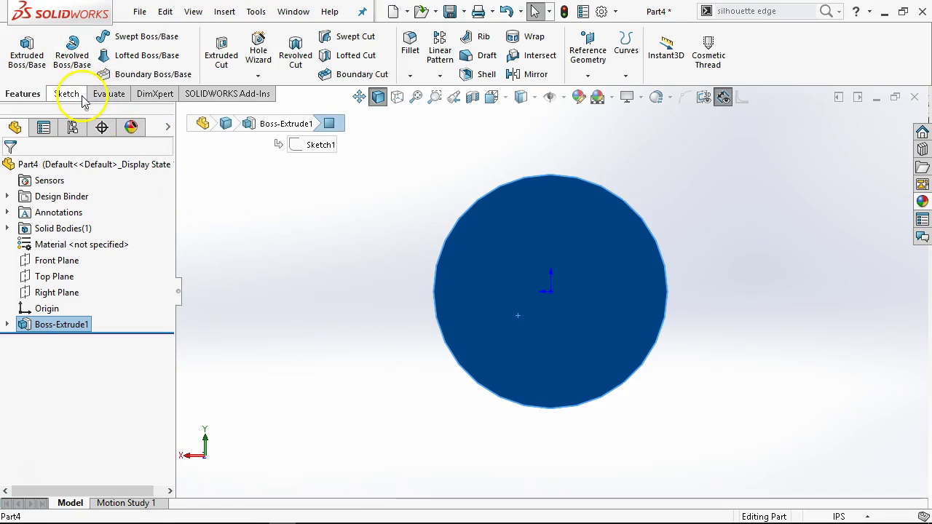
Start a sketch on the cylinder's end face and draw a circle near its centre
click(584, 243)
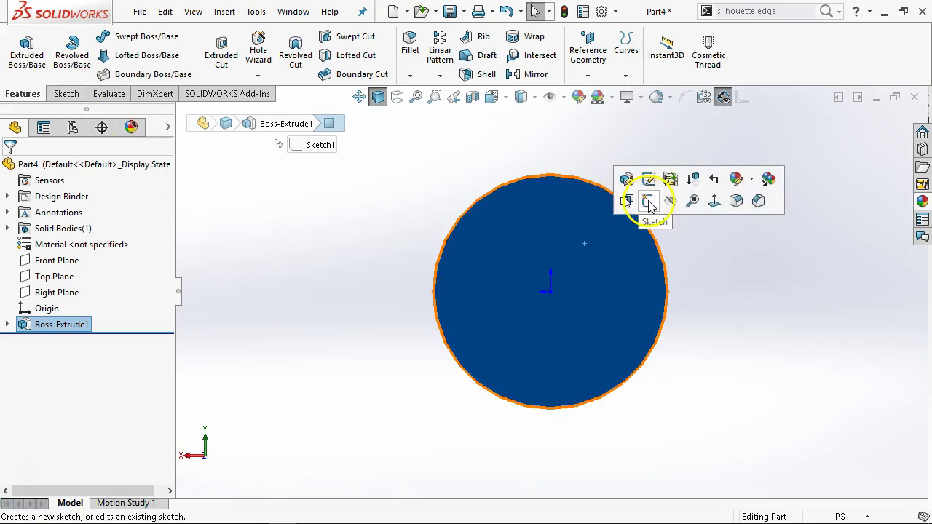
click(647, 204)
click(124, 35)
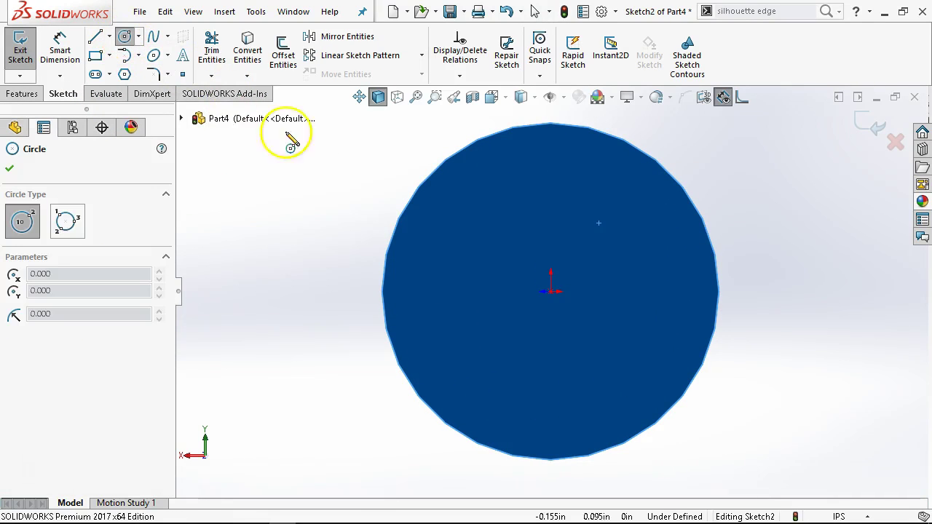
click(551, 262)
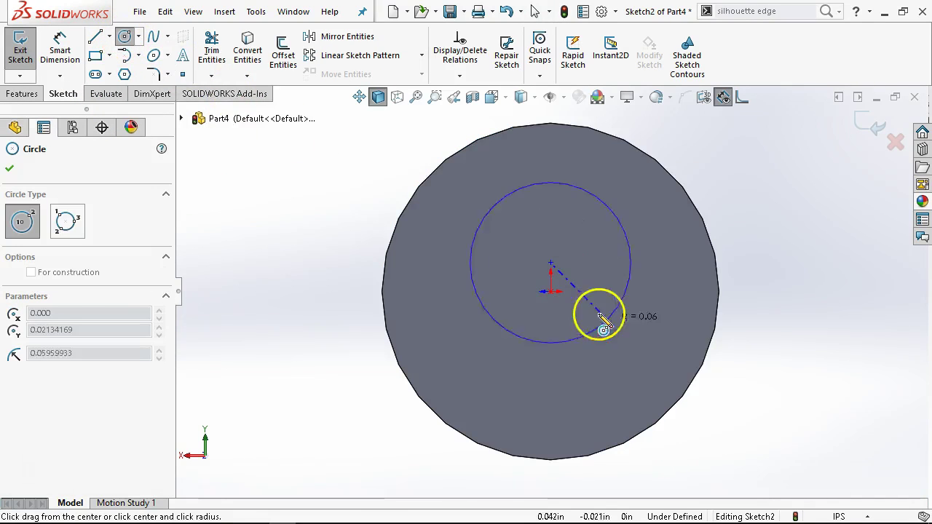
click(668, 378)
Dimension the circle's centre offset from the cylinder edge to 0.015
right_click(726, 291)
click(879, 281)
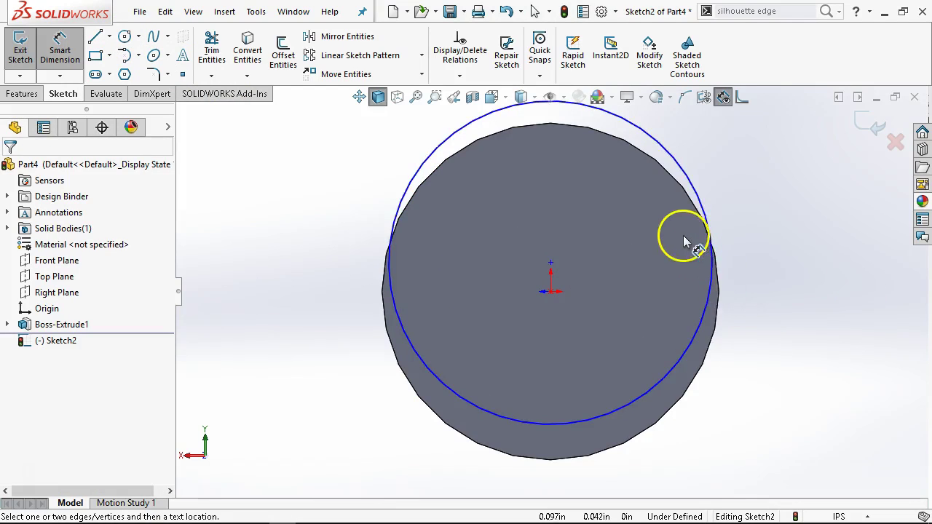
click(706, 218)
click(719, 287)
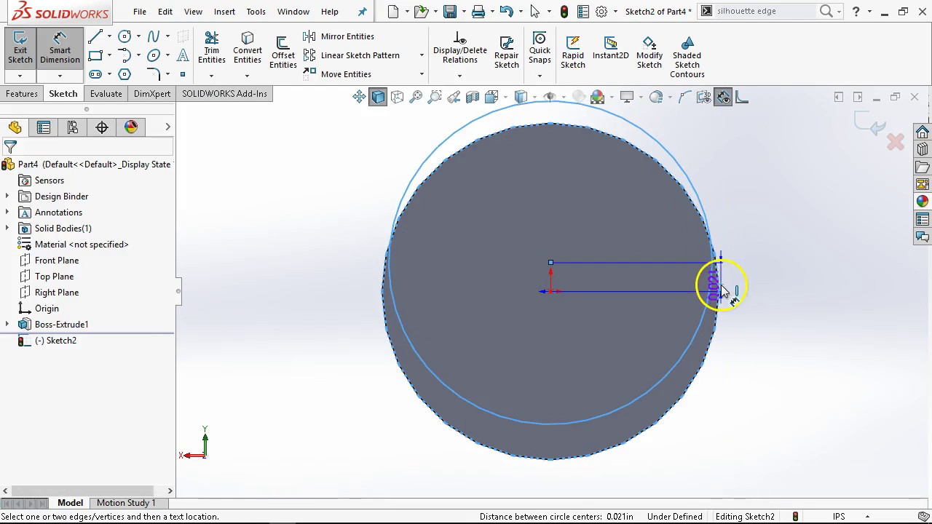
click(799, 295)
text(.)
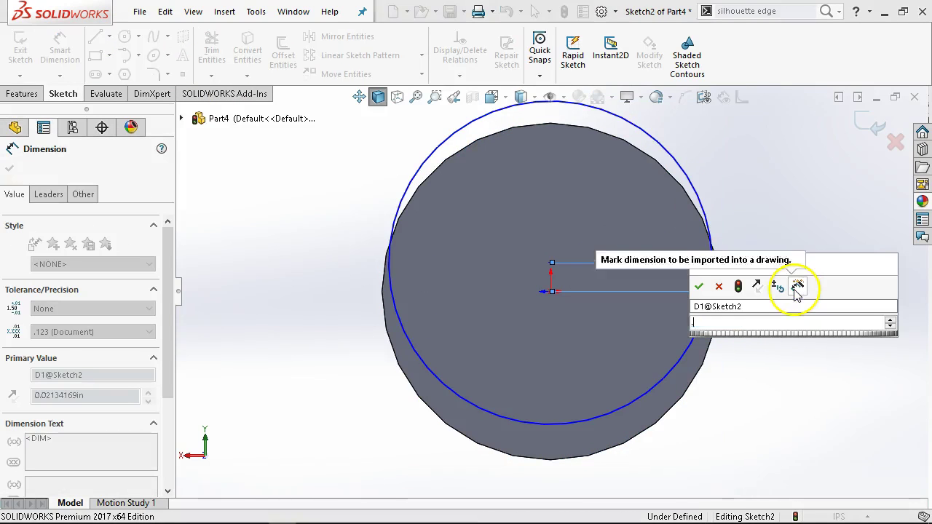
text(01)
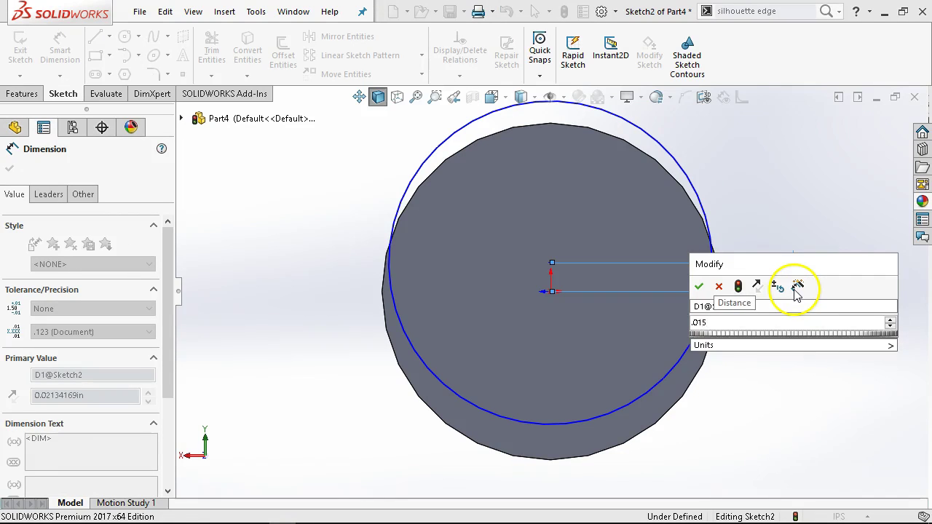
text(5)
key(Return)
Dimension the new circle's diameter to 0.3120
right_click(276, 300)
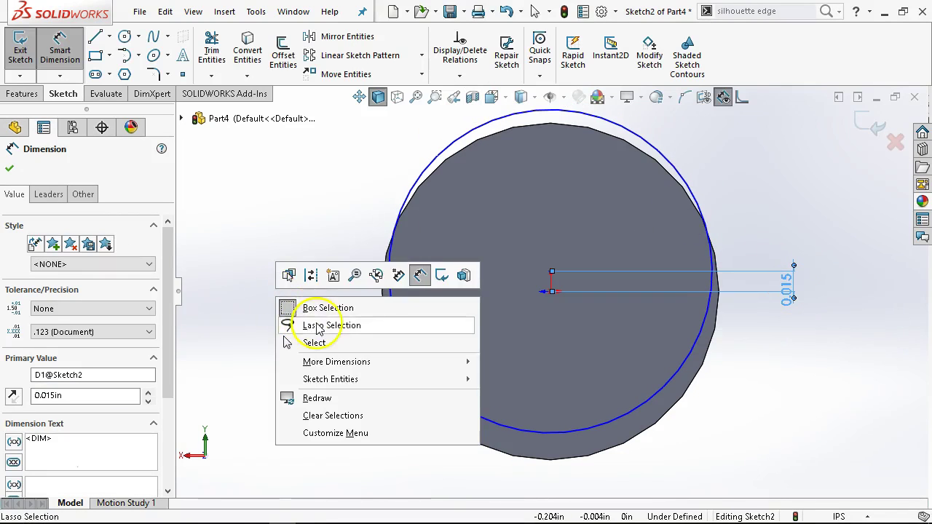
click(313, 342)
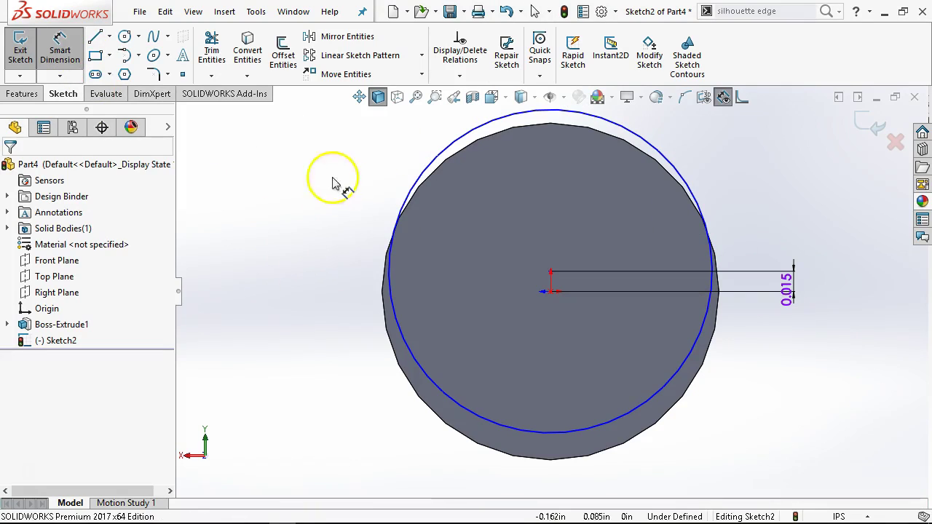
click(406, 192)
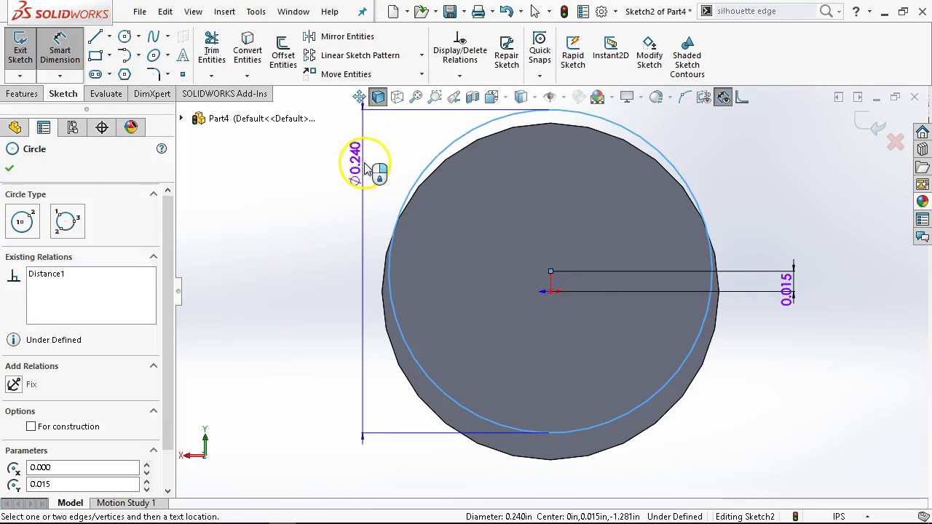
click(320, 450)
text(.3120)
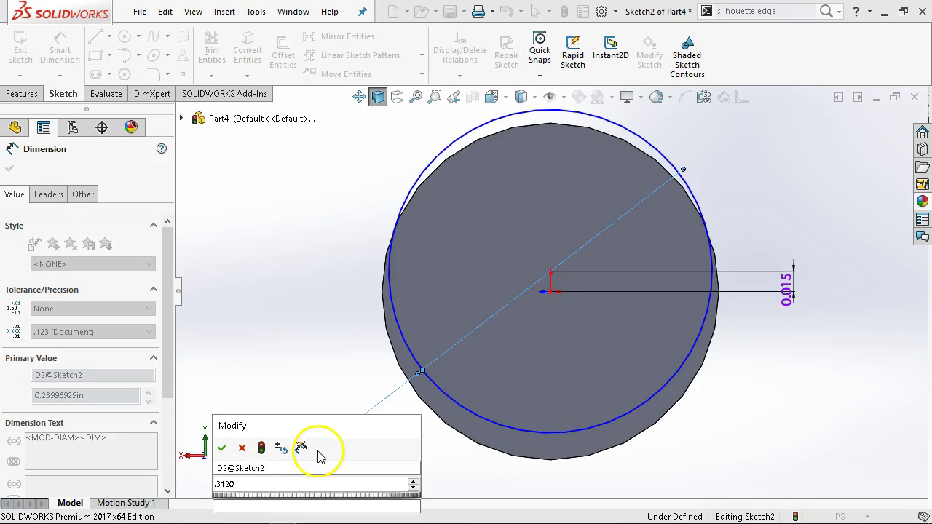
key(Return)
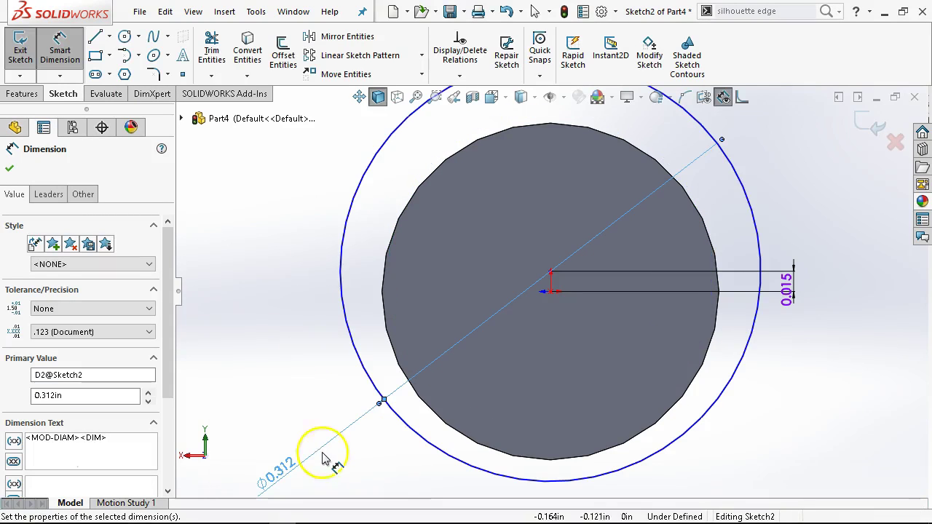
key(f)
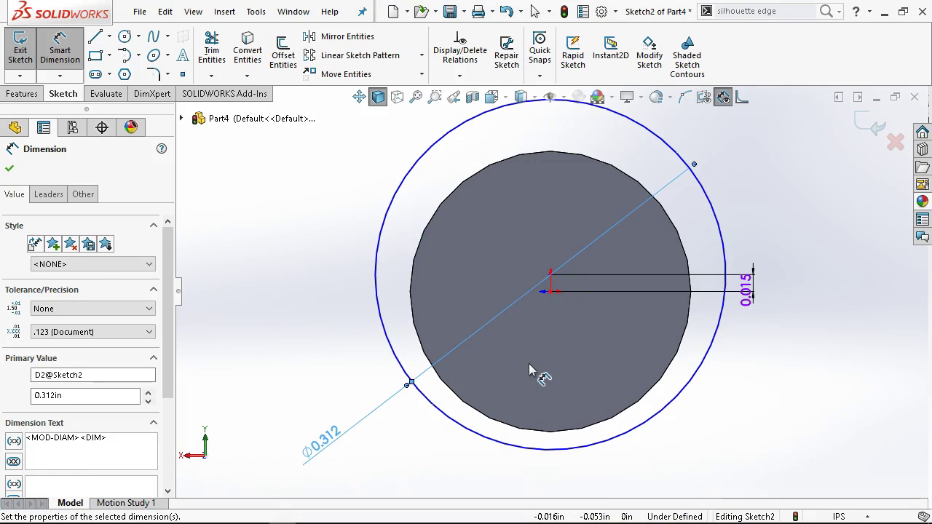
Add a Vertical relation between the circle centre and the origin to fully define it
right_click(324, 289)
click(373, 270)
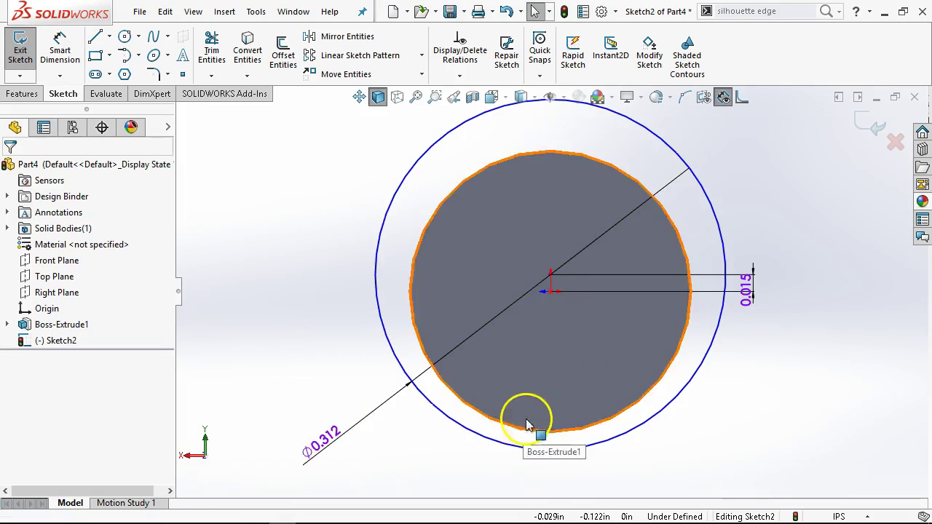
click(551, 276)
ctrl+click(550, 291)
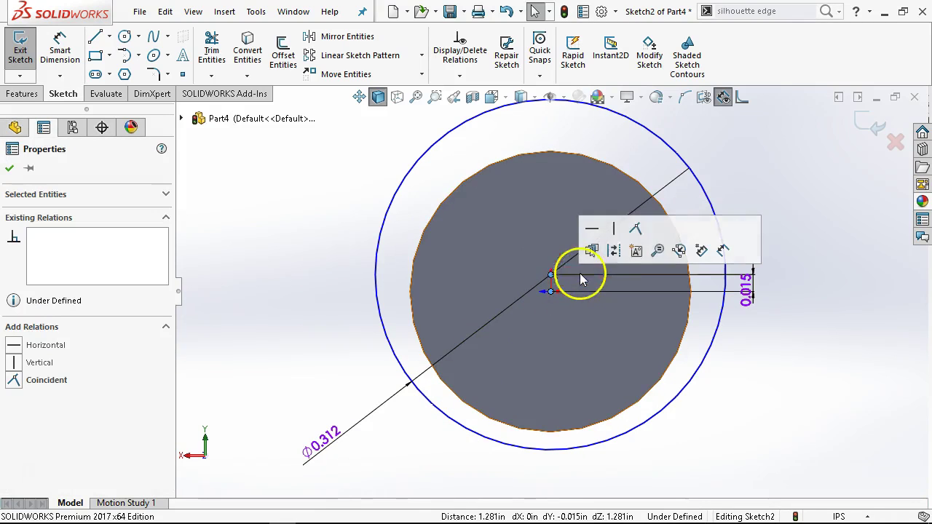
click(610, 231)
click(270, 291)
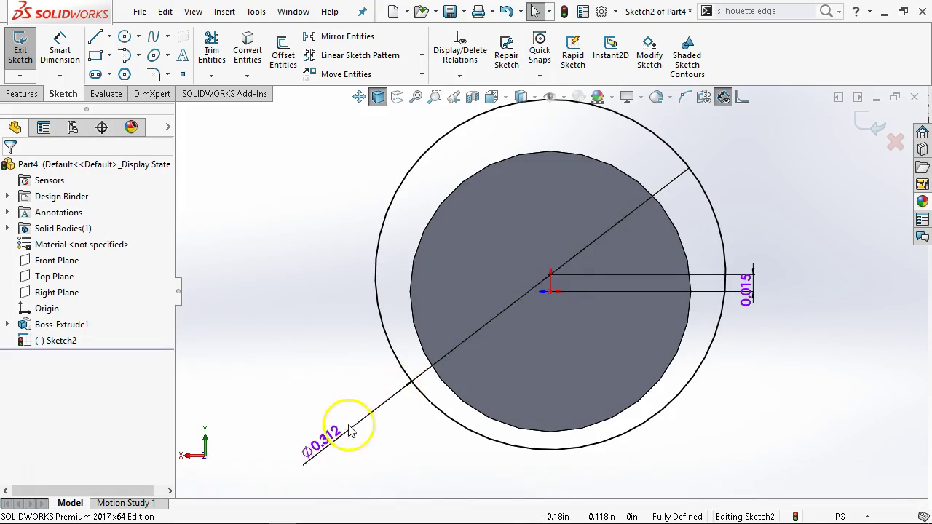
drag(332, 426, 314, 368)
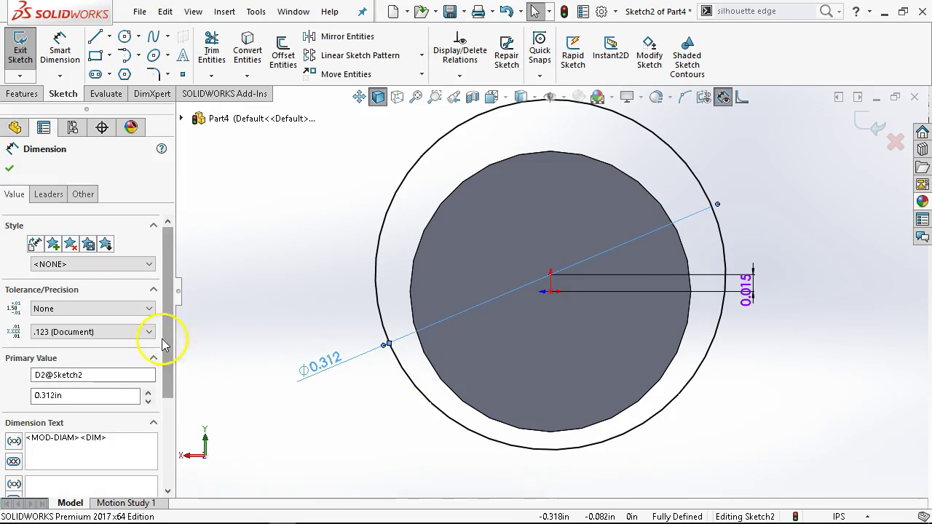
Give the Ø0.312 dimension .1234 precision and a Limit tolerance reading 0.3120/0.3110
right_click(315, 372)
click(361, 366)
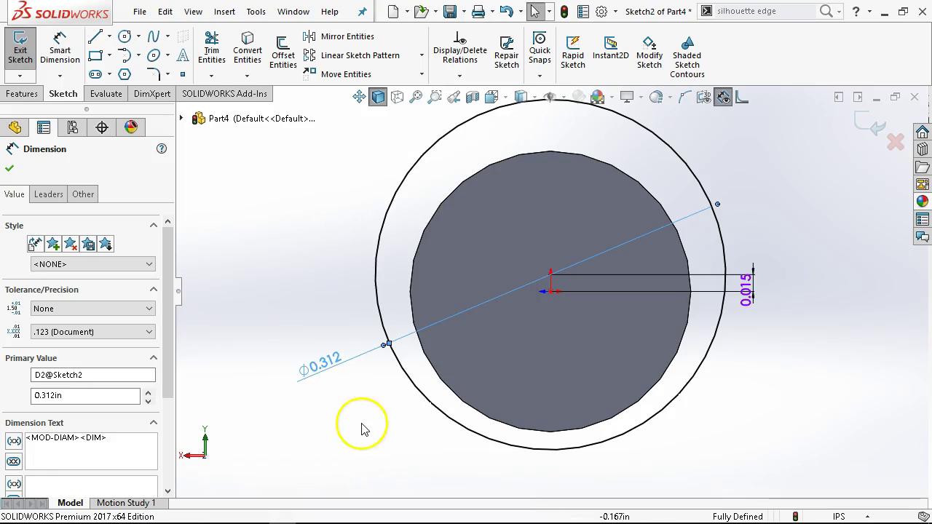
click(146, 332)
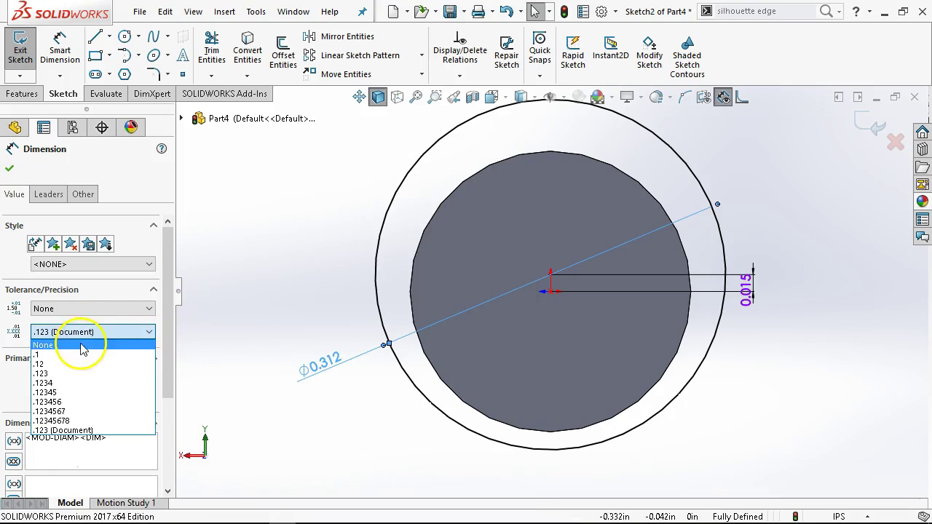
click(73, 383)
mouse_move(173, 366)
mouse_down()
mouse_move(175, 406)
mouse_move(183, 354)
mouse_up()
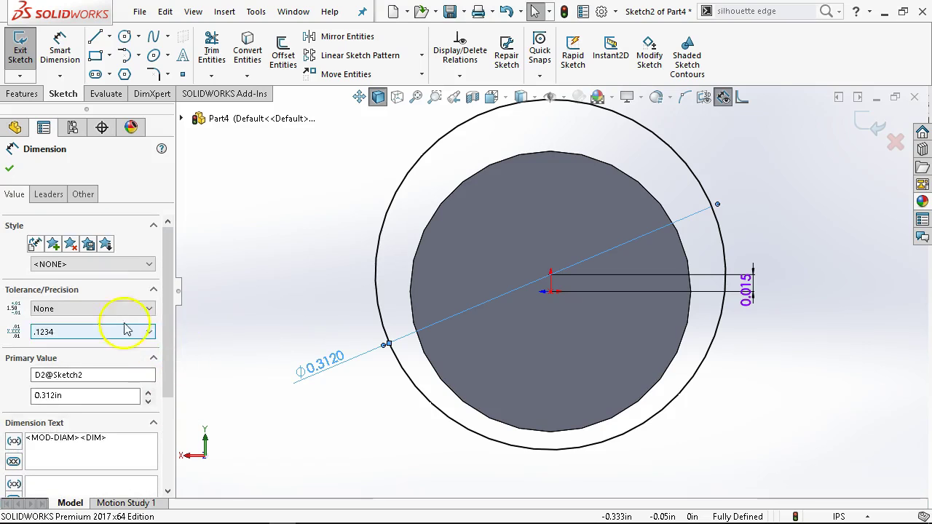
click(103, 309)
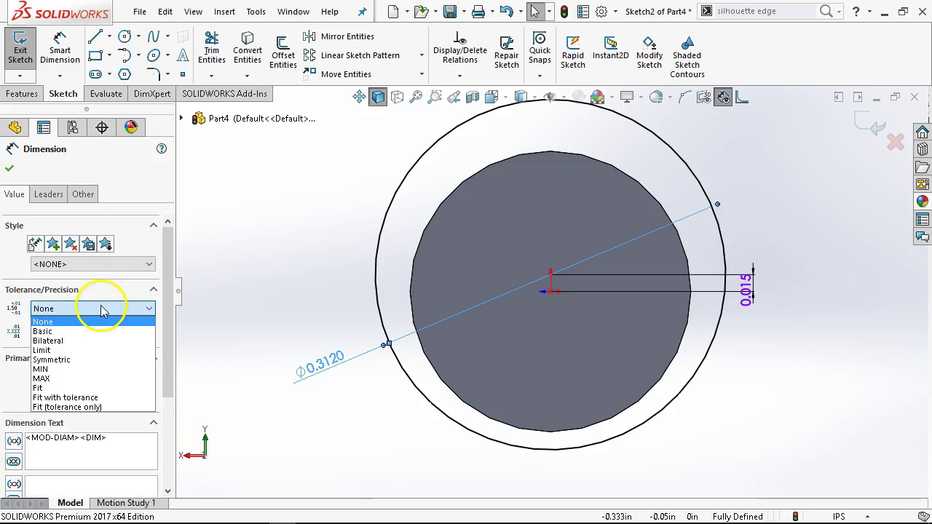
click(84, 350)
click(82, 360)
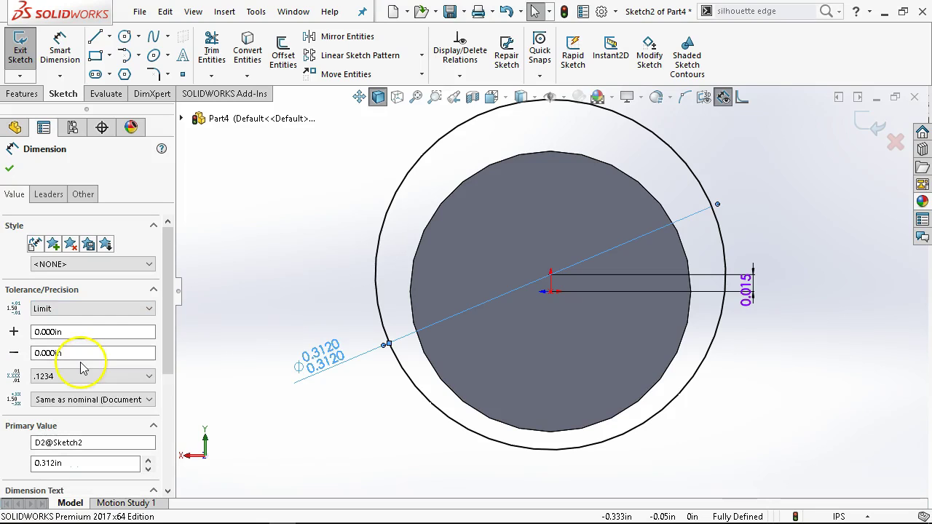
click(80, 352)
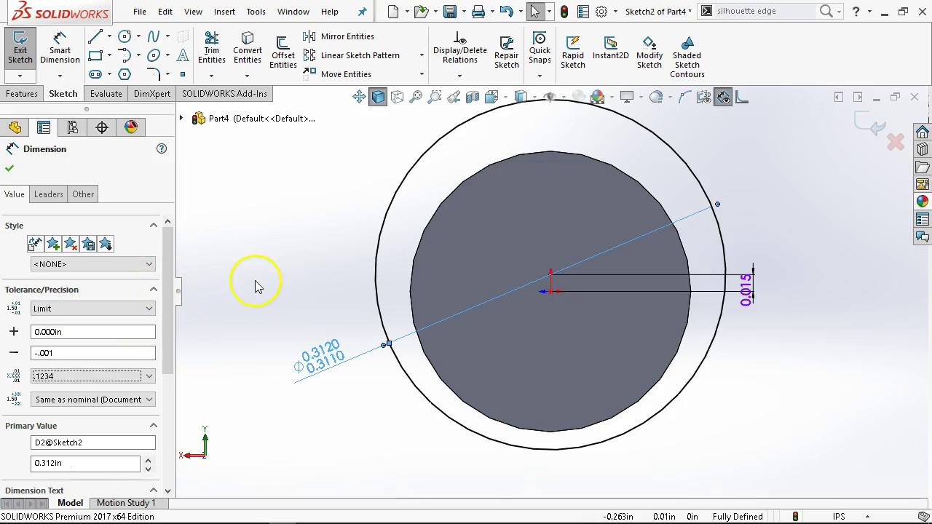
click(9, 168)
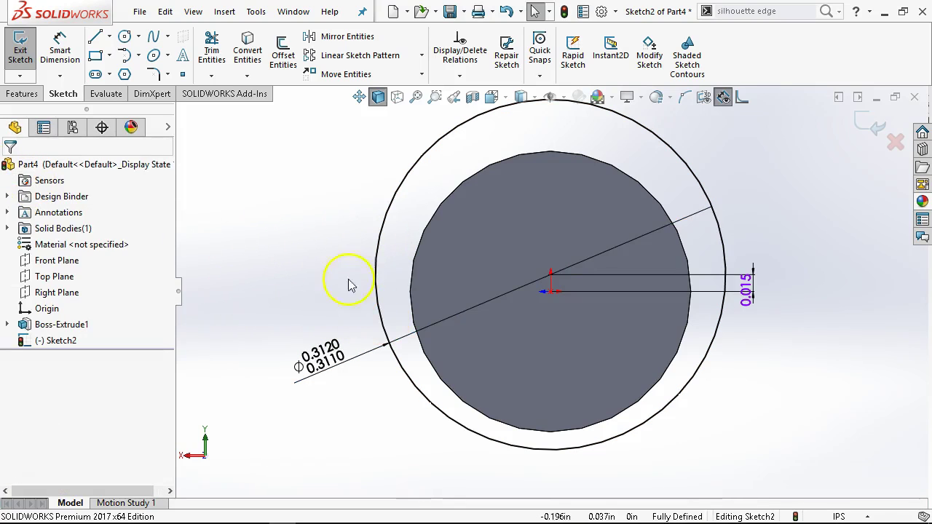
click(19, 94)
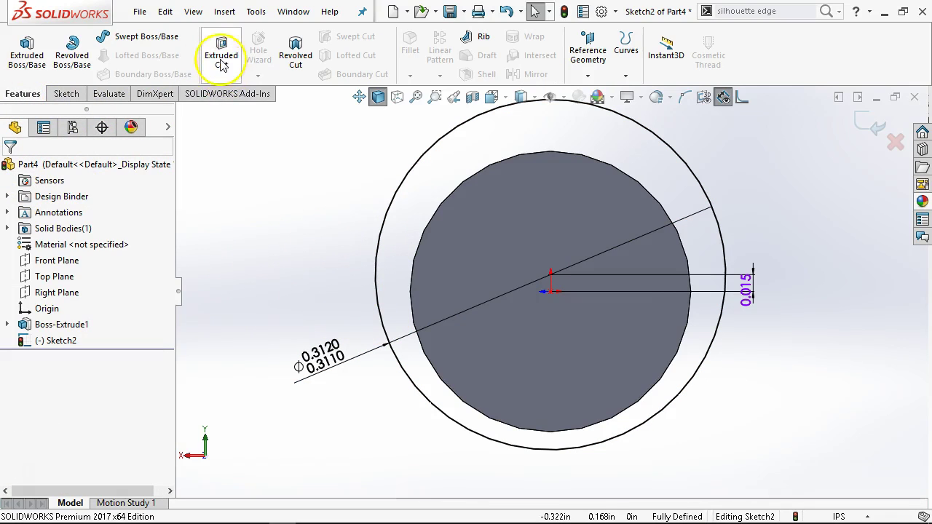
Extrude the Ø0.312 circle 0.625 in, reversed and merged with the cylinder
click(27, 51)
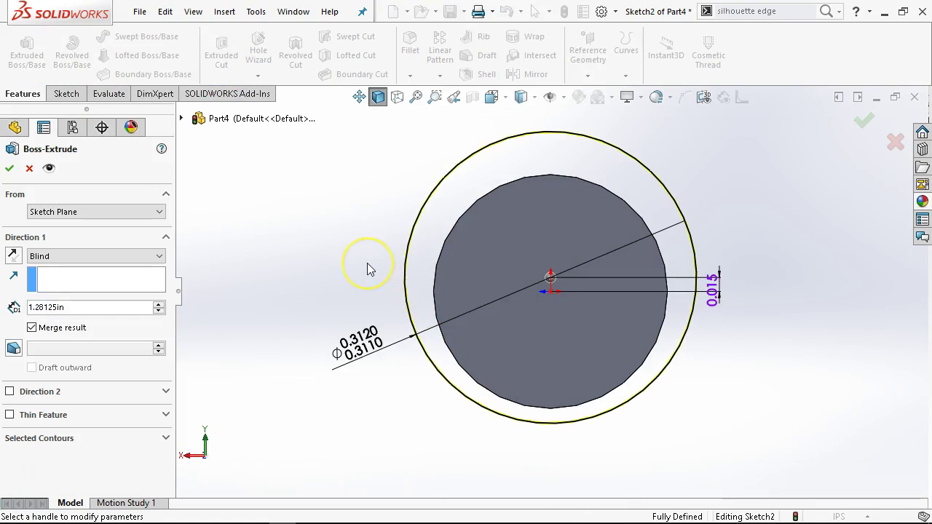
key(ctrl+7)
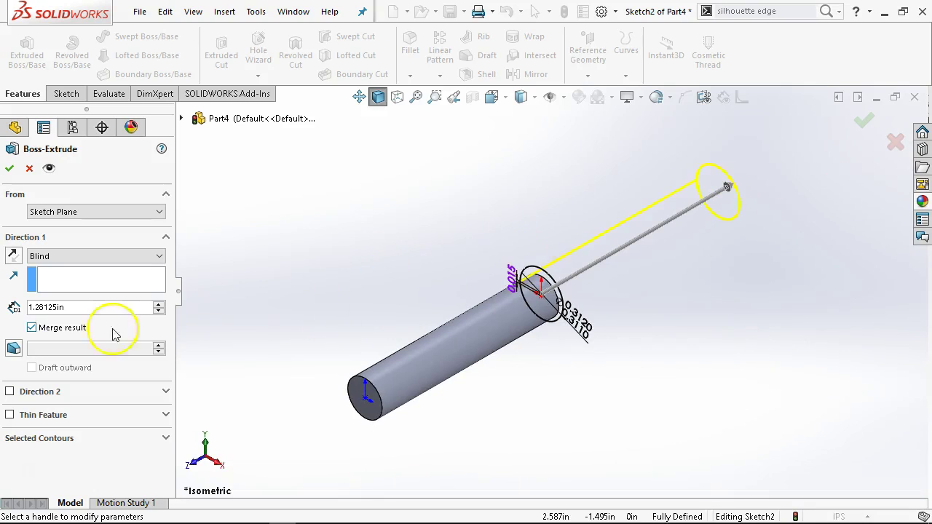
click(45, 307)
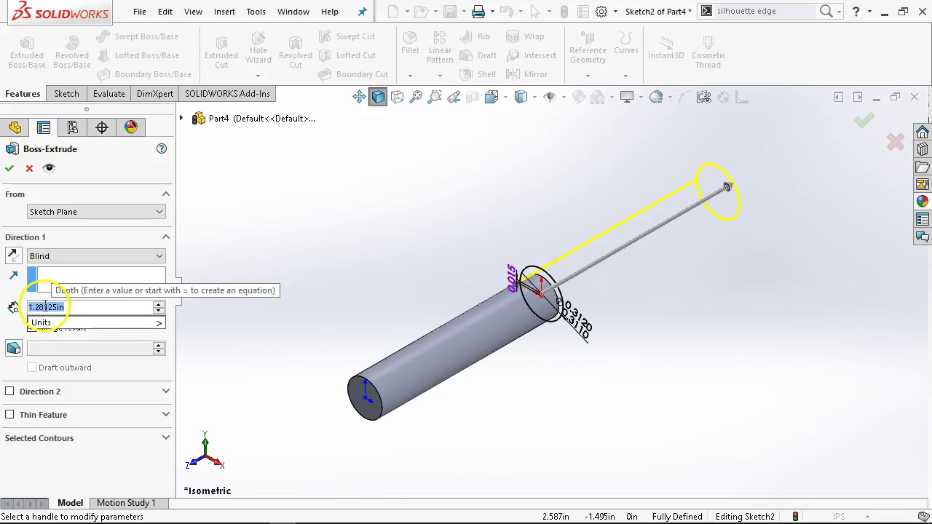
text(=625)
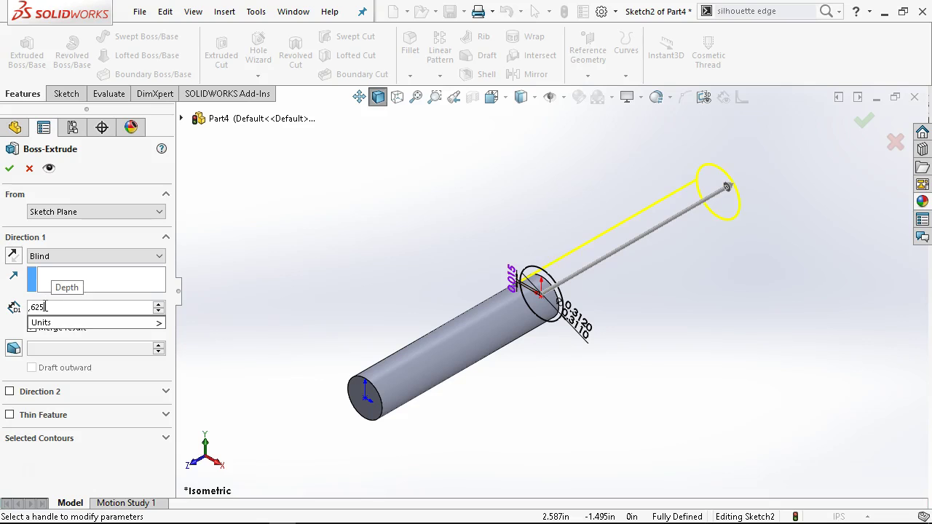
key(Return)
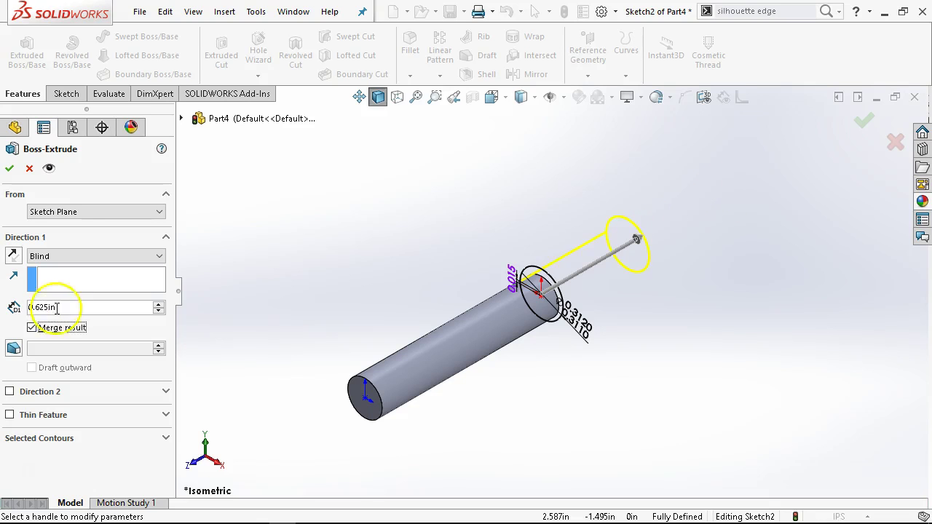
click(12, 256)
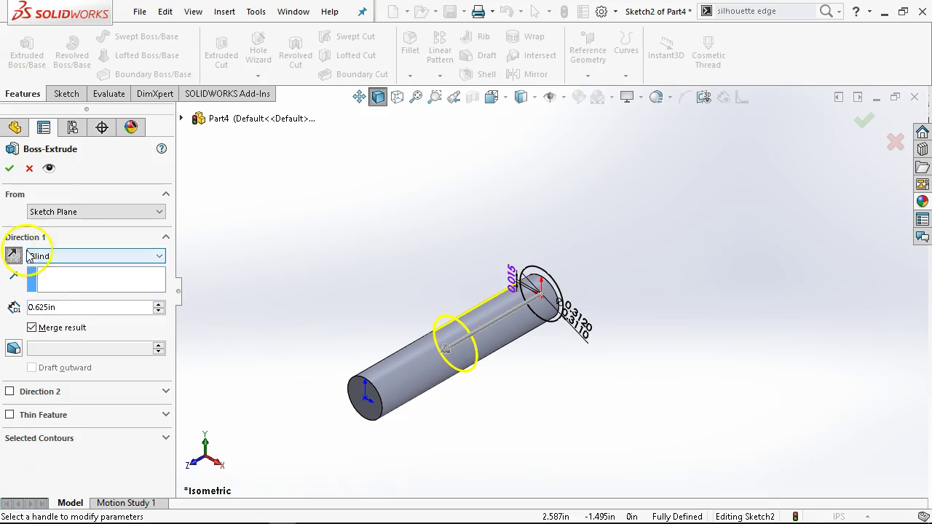
click(11, 169)
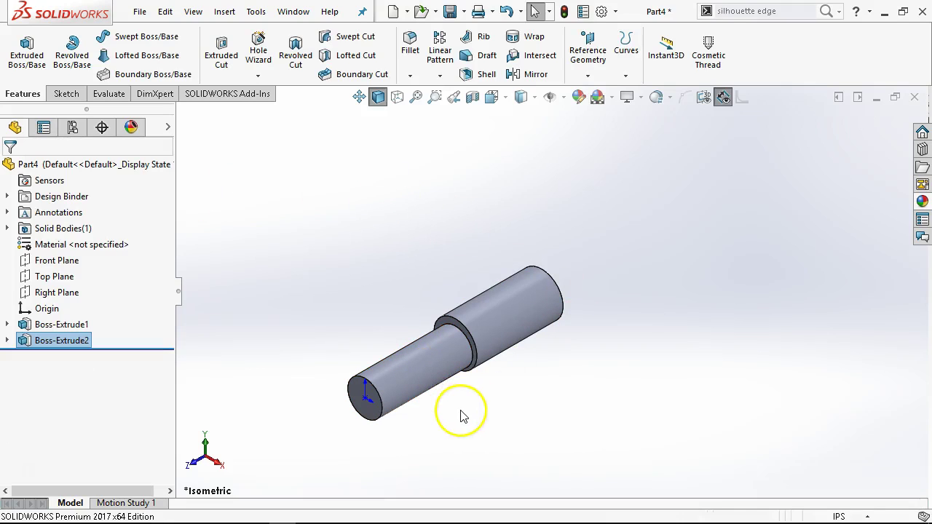
Sketch a circle on the Right Plane over the narrow shaft section
click(564, 310)
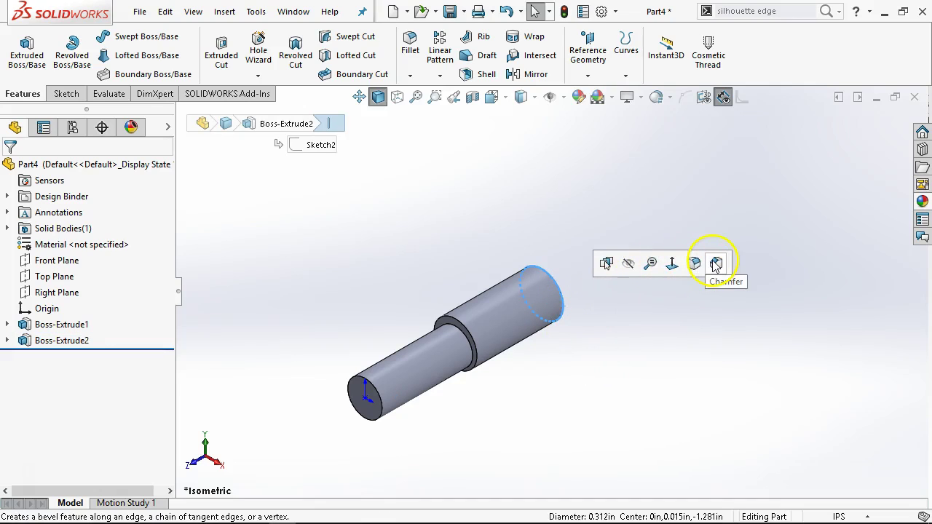
click(617, 367)
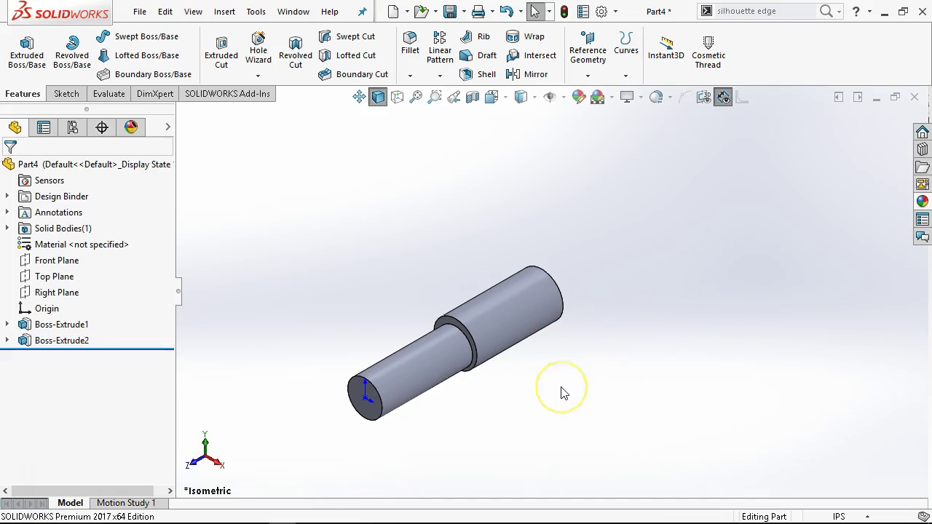
key(ctrl+3)
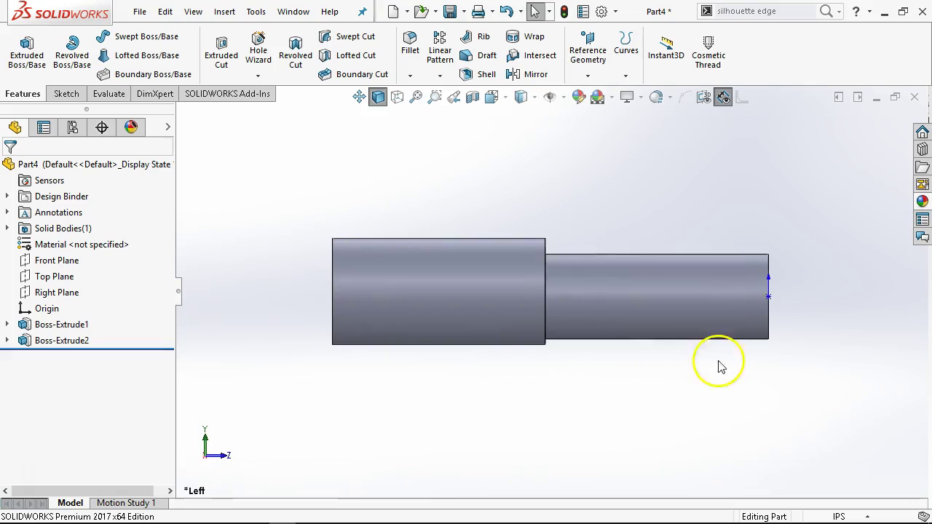
click(57, 292)
click(80, 266)
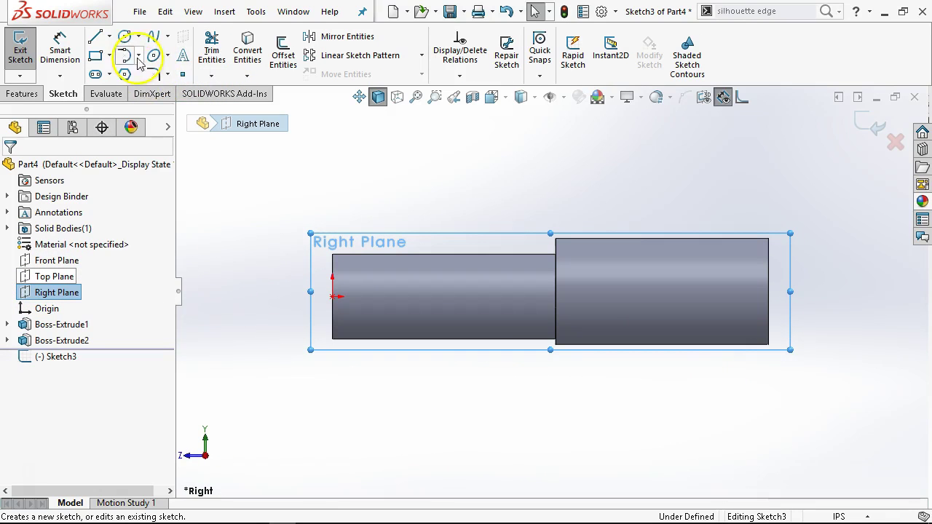
click(125, 40)
click(380, 297)
click(398, 306)
Dimension the circle to Ø0.137, then discard the sketch
right_click(388, 229)
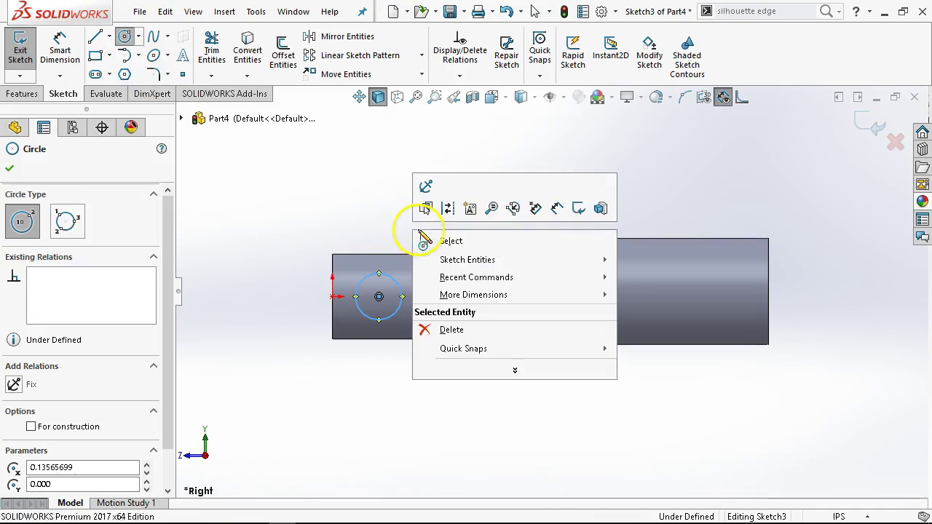
click(558, 205)
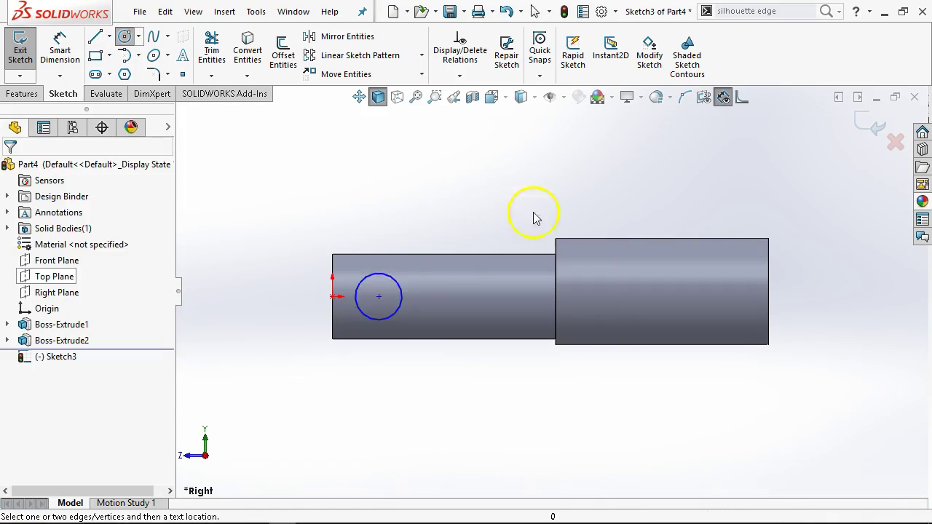
click(375, 278)
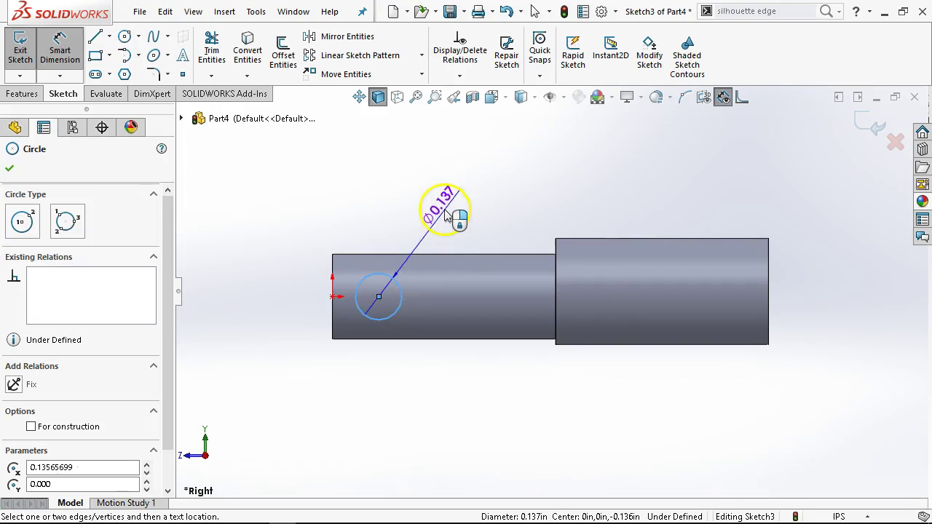
click(444, 208)
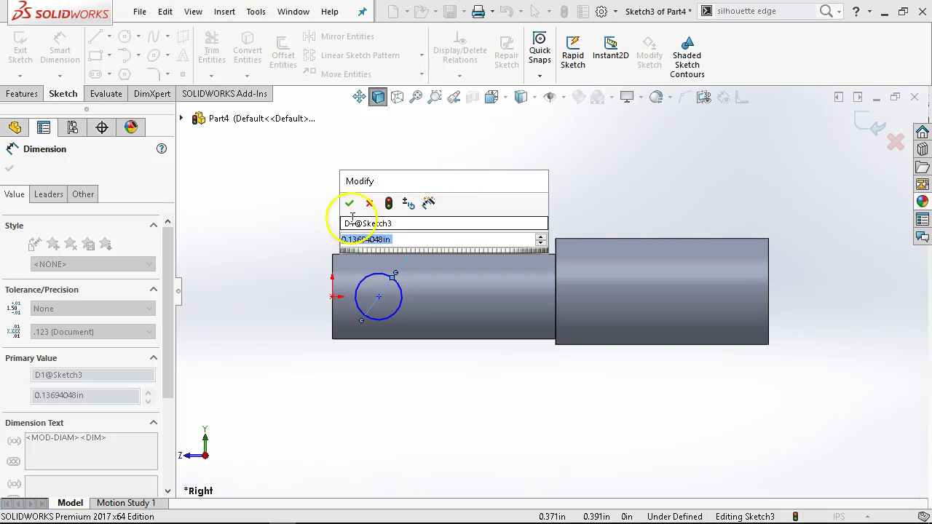
key(Return)
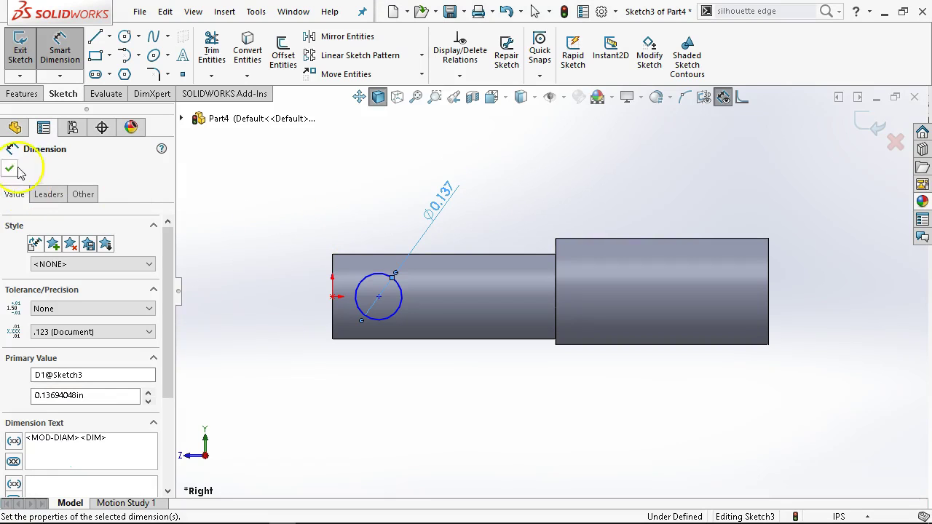
click(10, 169)
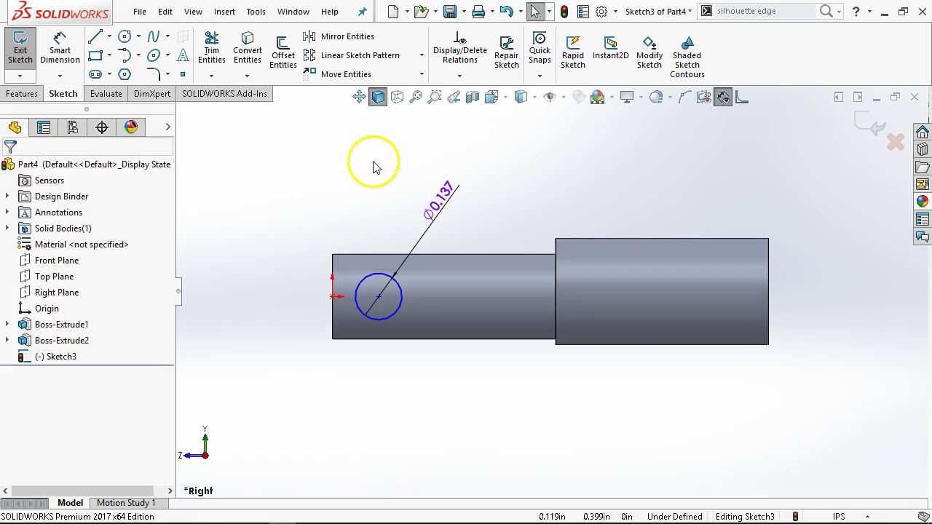
click(894, 142)
click(474, 278)
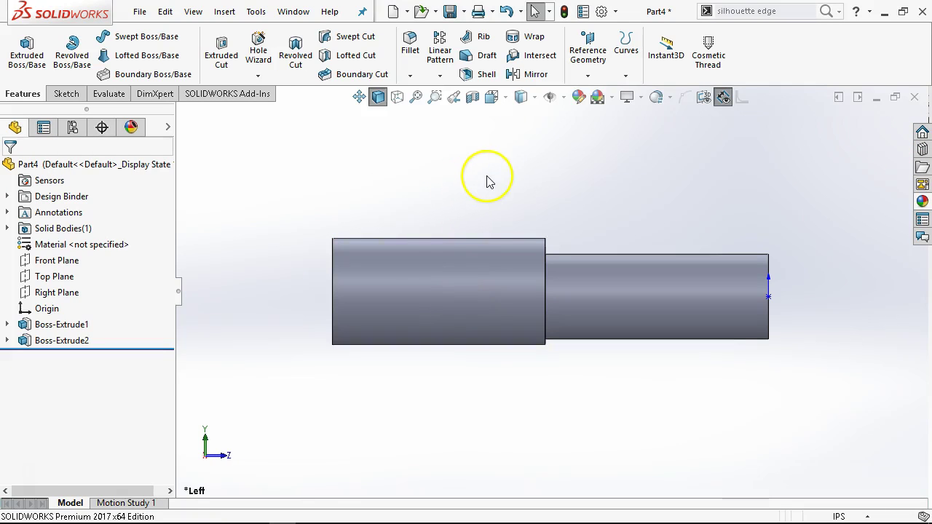
mouse_move(670, 181)
middle_down()
mouse_move(616, 179)
mouse_move(661, 182)
middle_up()
key(ctrl+1)
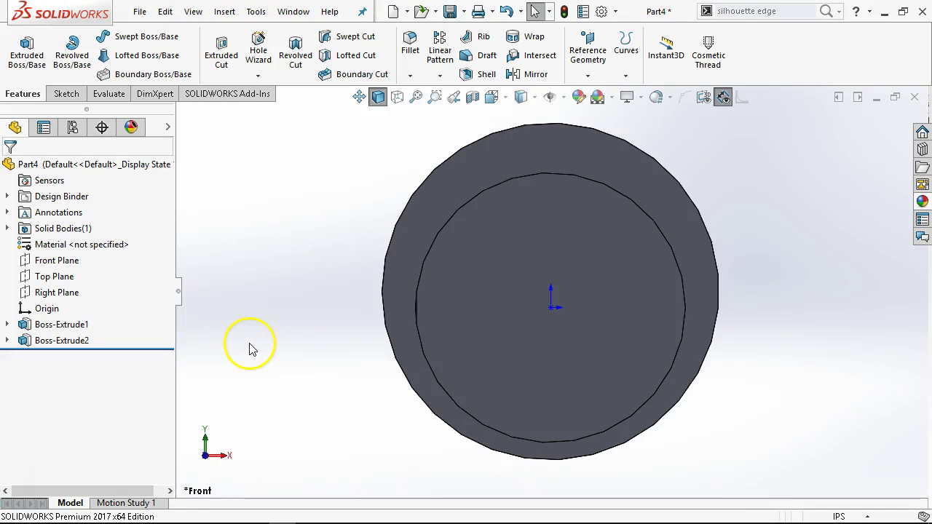
key(ctrl+3)
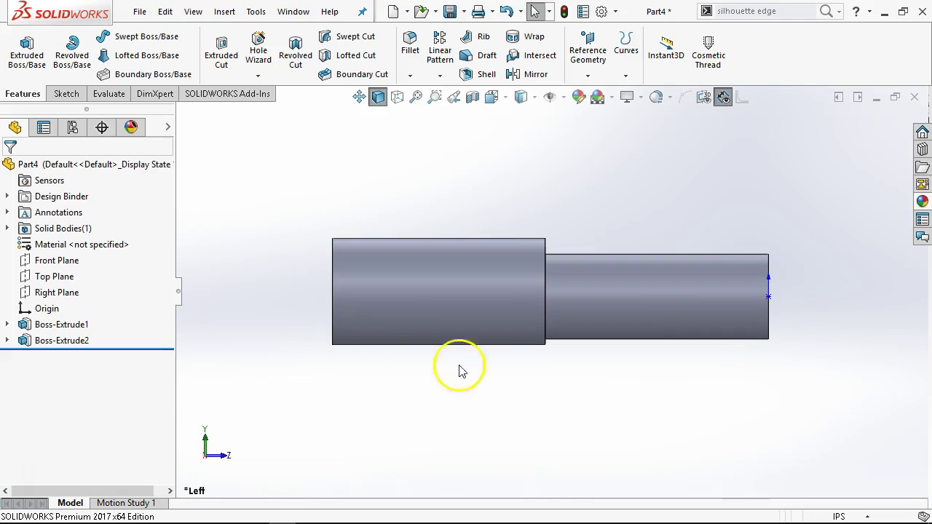
middle_drag(825, 281, 772, 370)
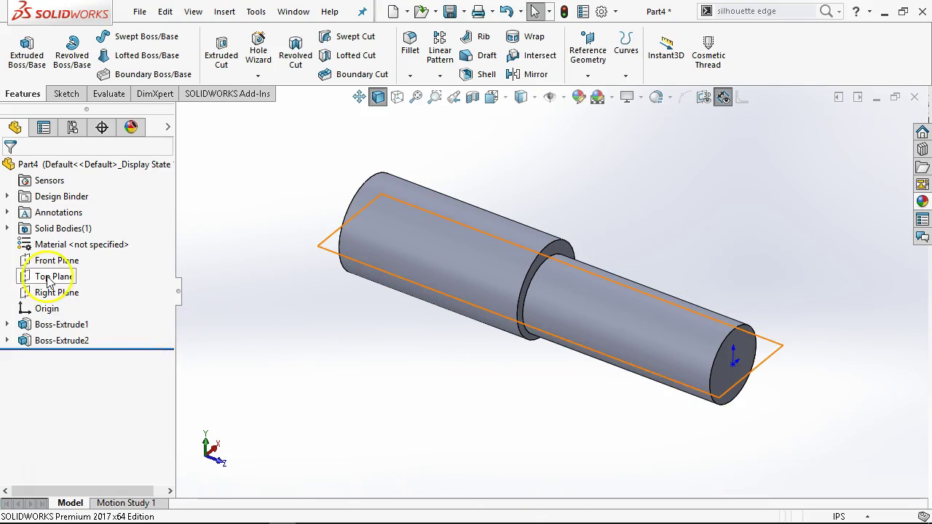
click(57, 292)
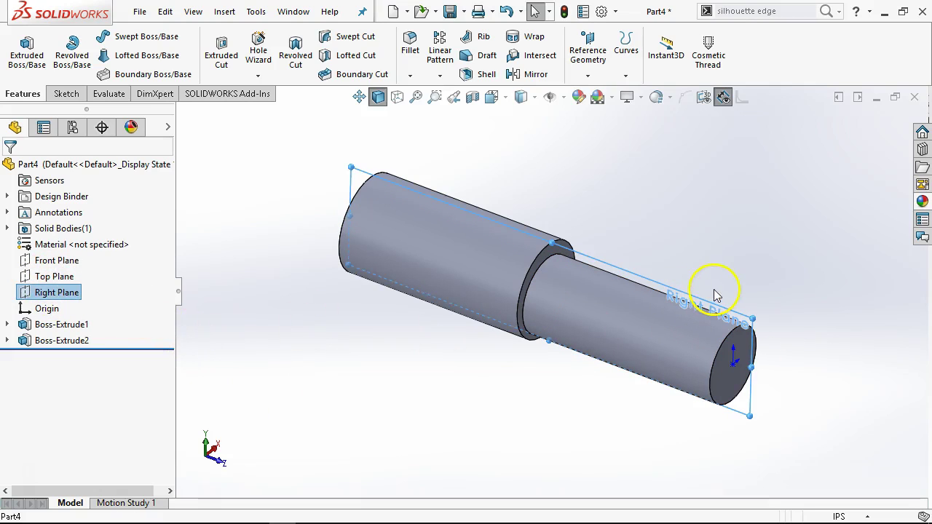
Create Plane1 parallel to the Right Plane and tangent to the narrow cylinder face
ctrl+drag(720, 312, 630, 375)
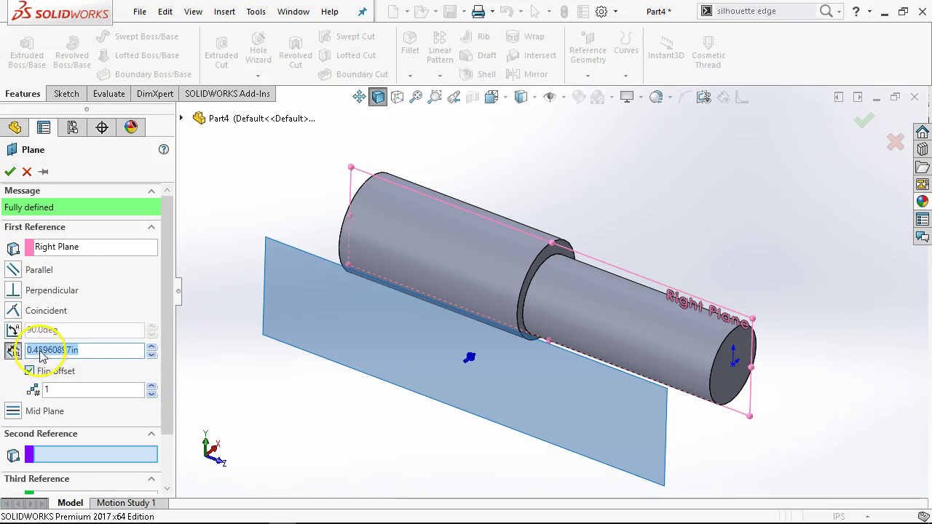
click(16, 272)
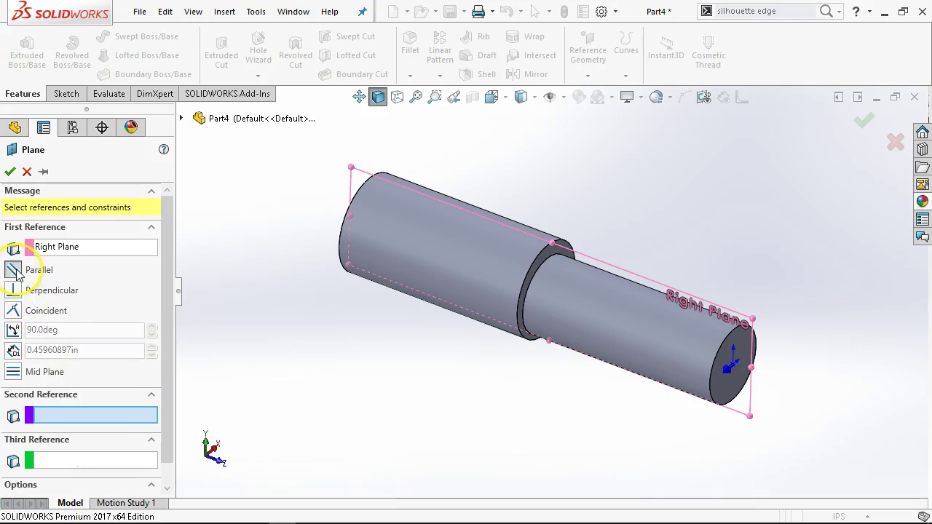
click(637, 339)
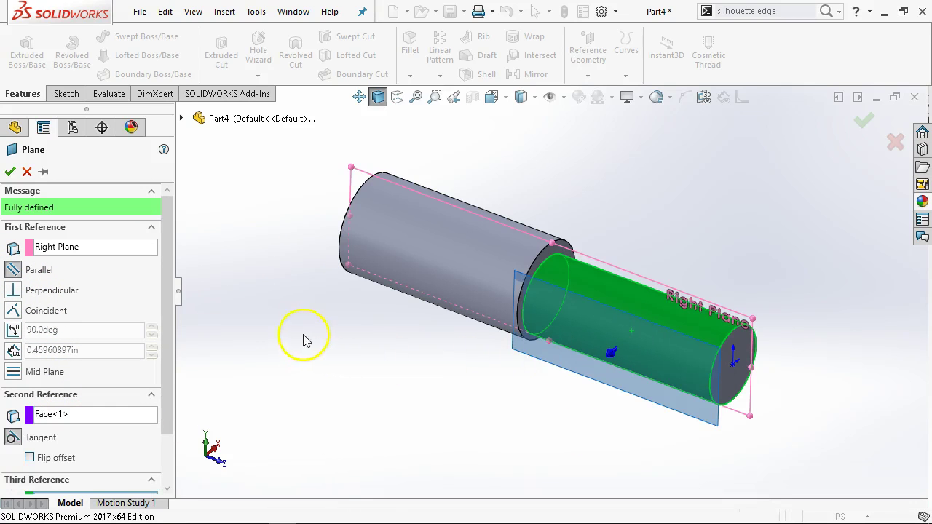
click(9, 171)
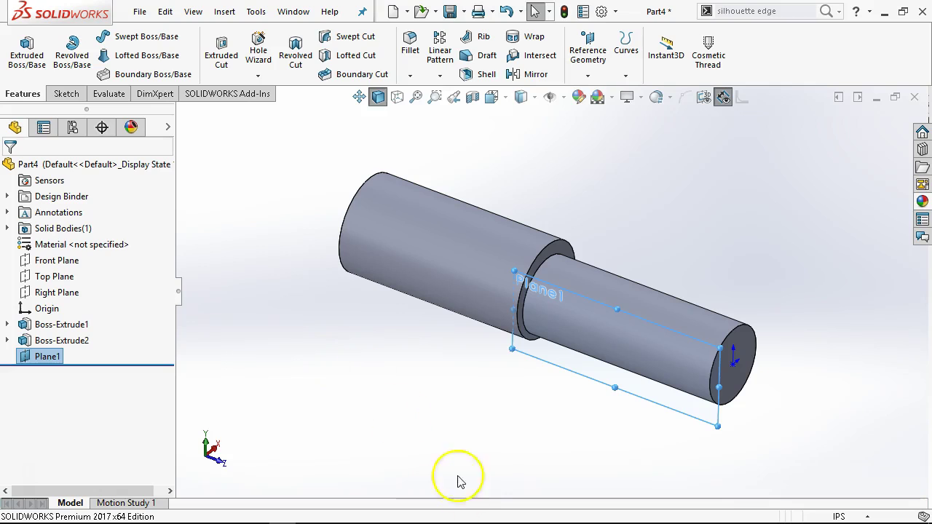
click(461, 442)
scroll(455, 444, down, 3)
key(ctrl+1)
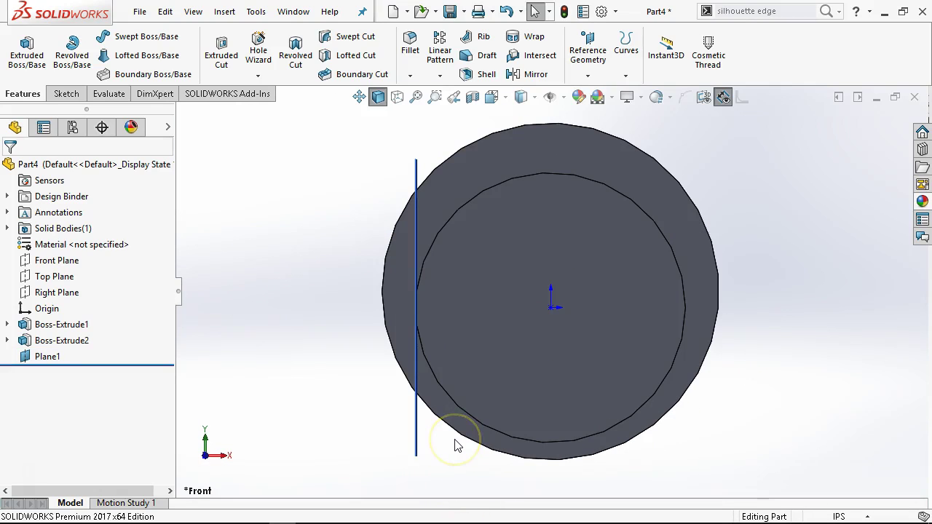
key(ctrl+4)
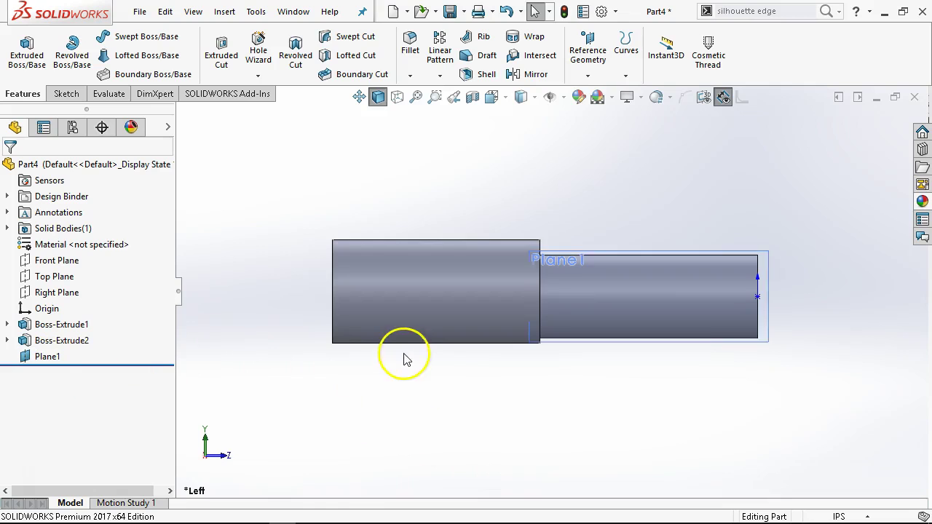
key(ctrl+7)
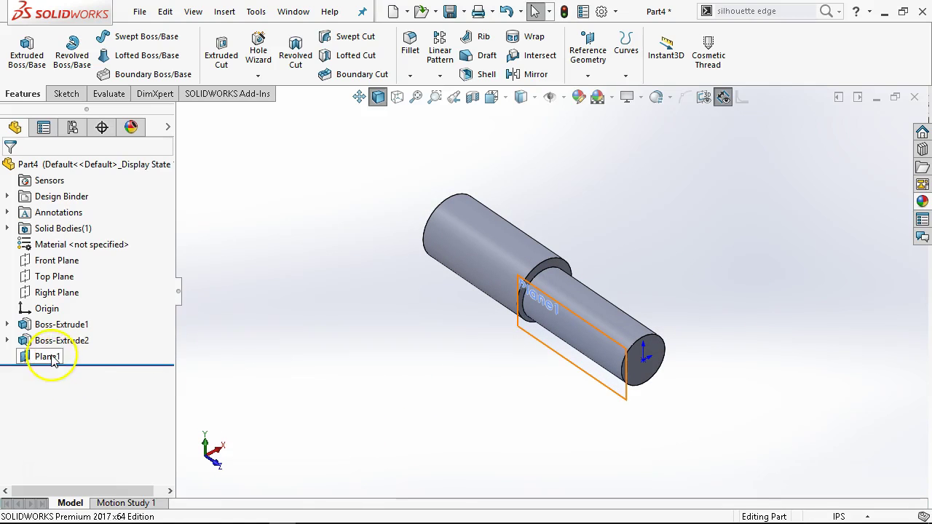
Edit Plane1 and flip its offset to the opposite side of the narrow cylinder
right_click(51, 360)
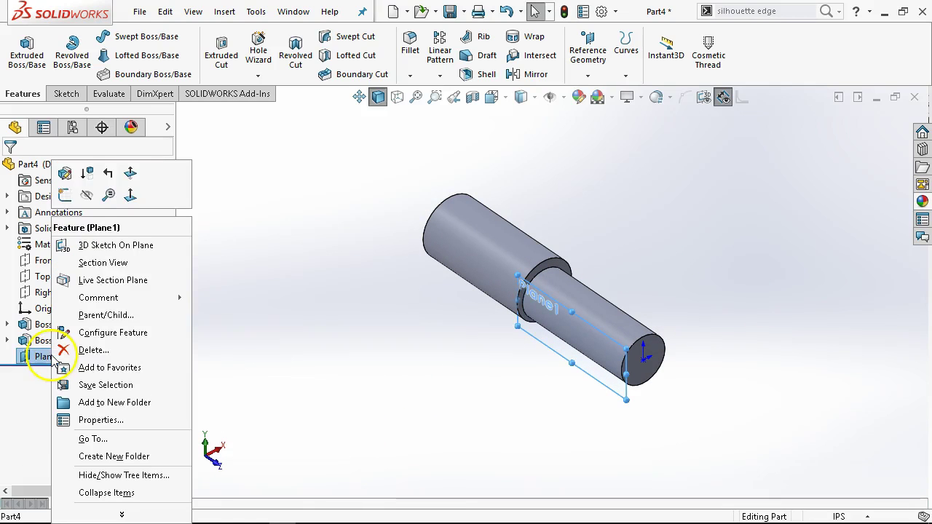
click(65, 175)
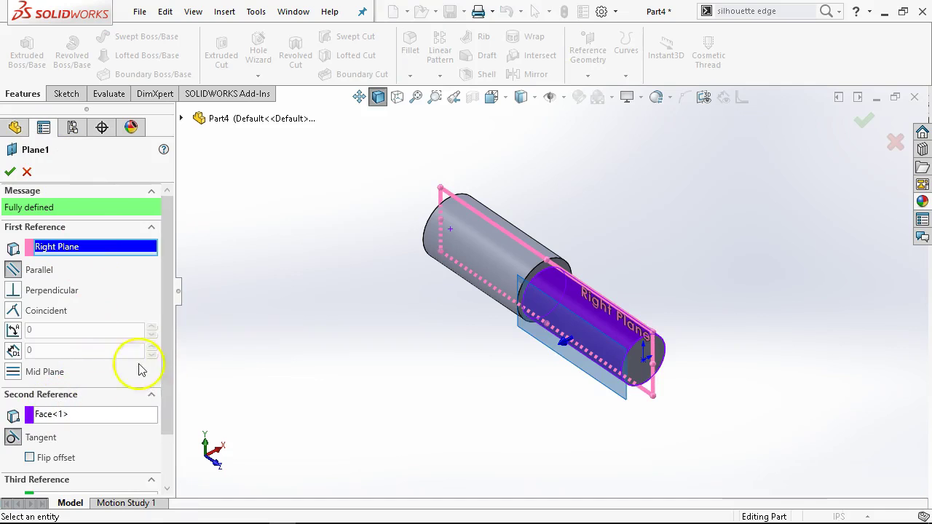
scroll(174, 349, down, 2)
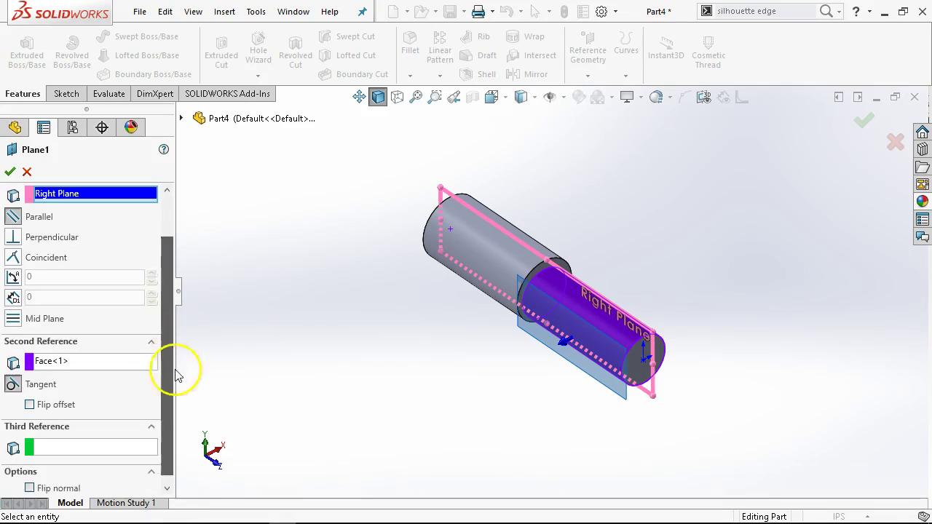
click(30, 395)
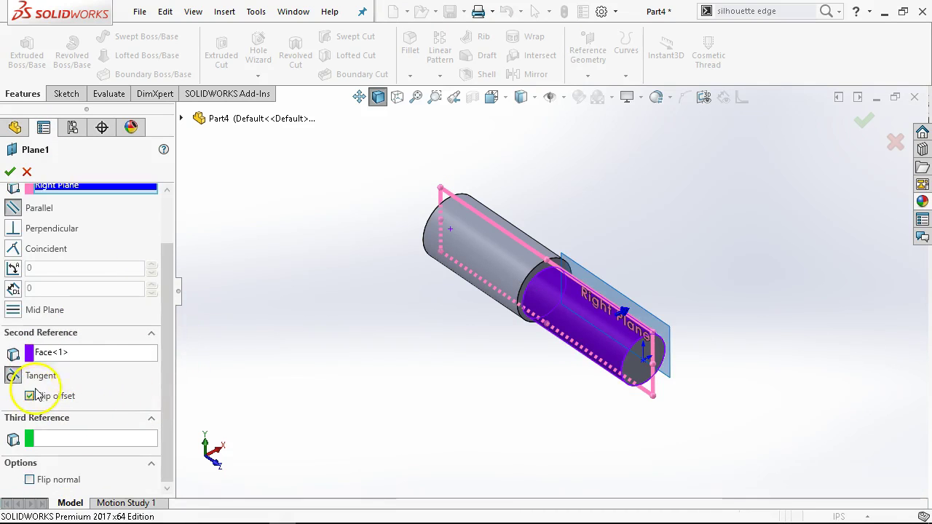
click(8, 169)
Start a trial sketch on Plane1 and discard it
click(610, 294)
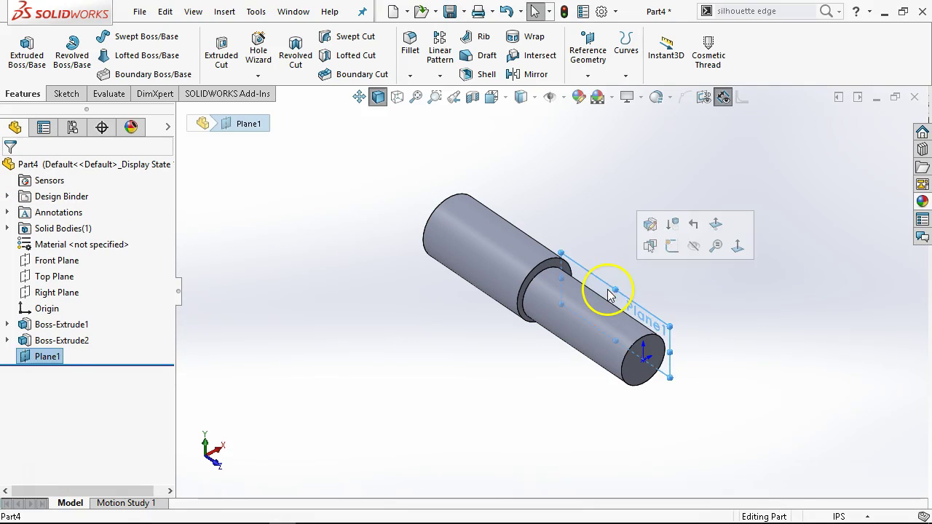
click(671, 245)
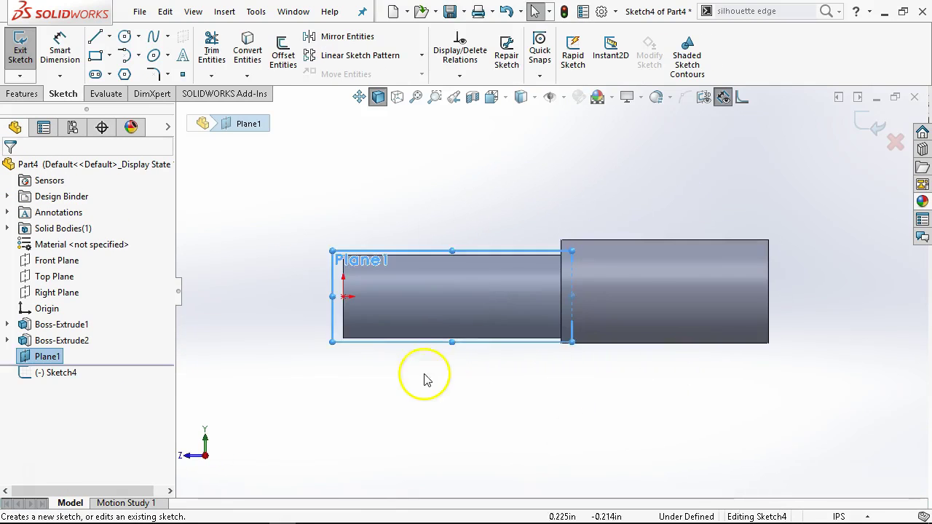
scroll(426, 379, down, 2)
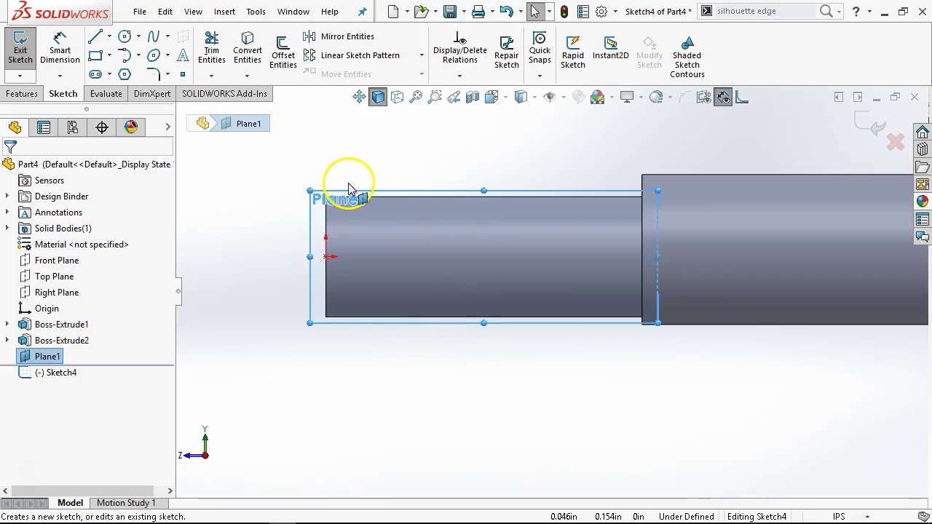
click(895, 142)
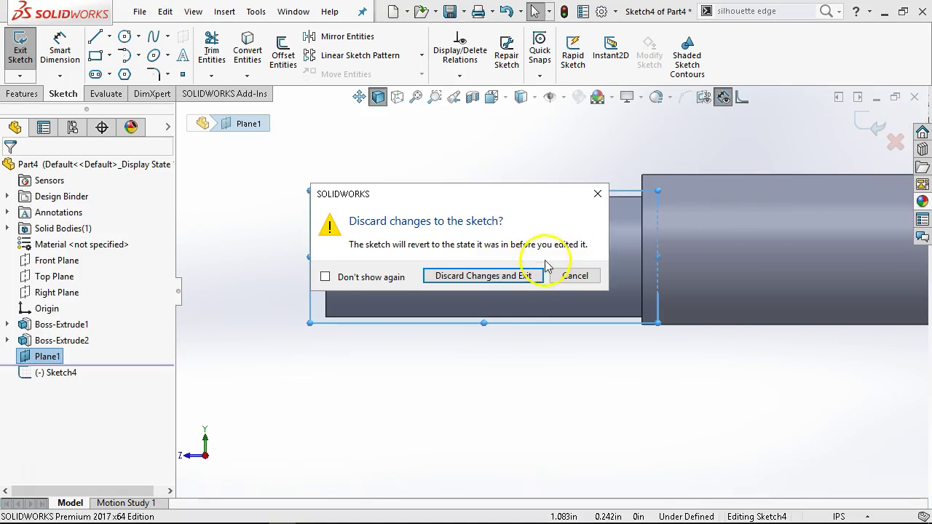
click(518, 275)
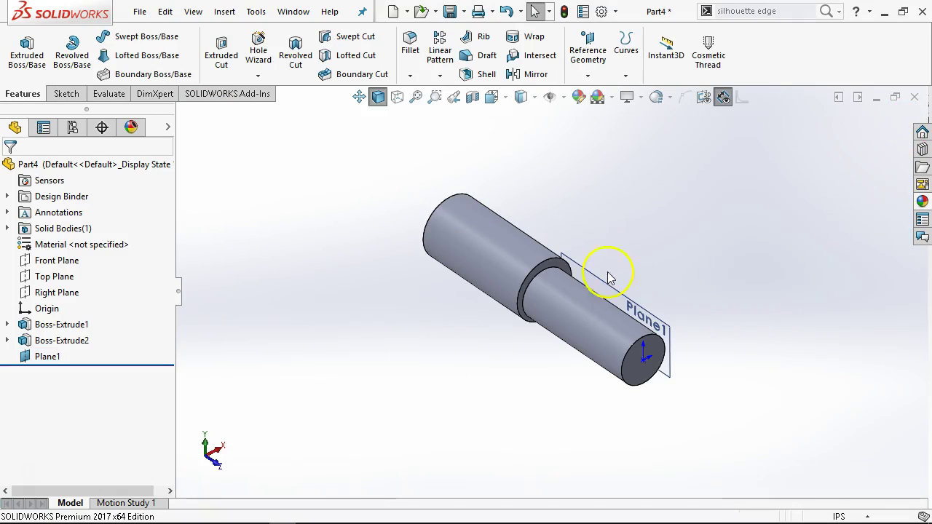
click(610, 278)
Start a Hole Wizard hole on Plane1 sized 1/8 with 0.062 in Blind depth
click(593, 276)
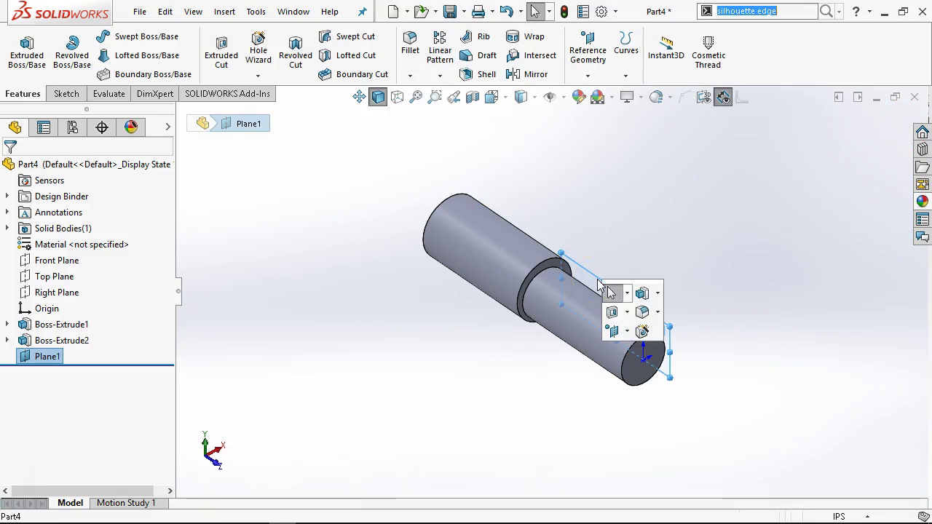
click(642, 313)
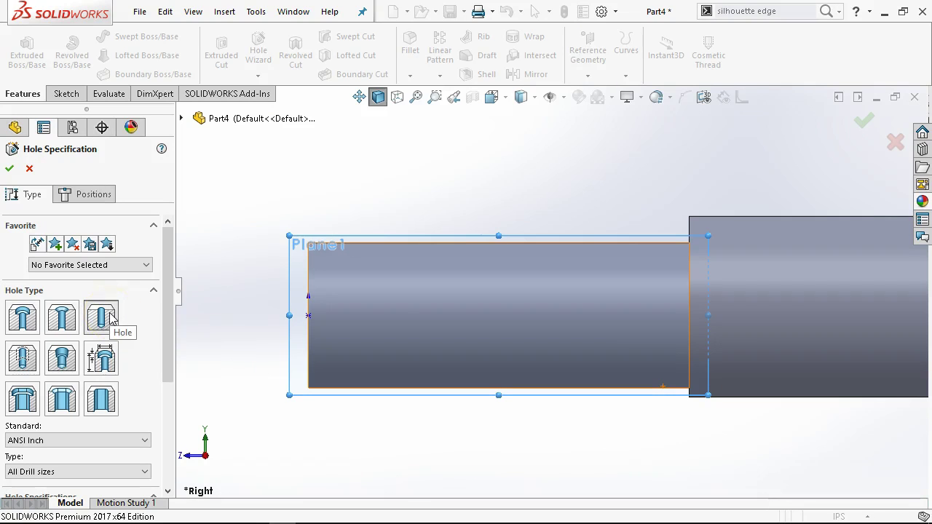
drag(170, 316, 177, 413)
click(52, 441)
key(BackSpace)
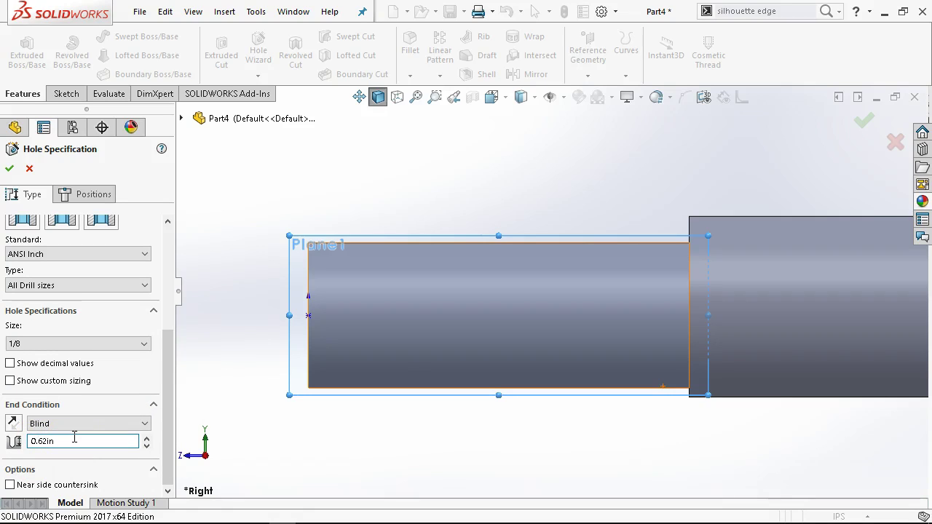
text(0)
key(Tab)
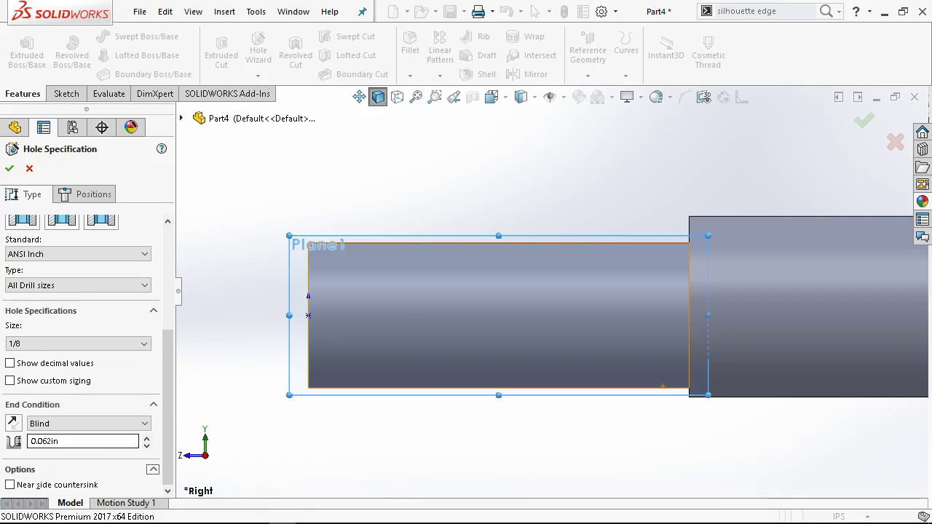
Position the hole point on the narrower shaft and accept Hole1
click(91, 203)
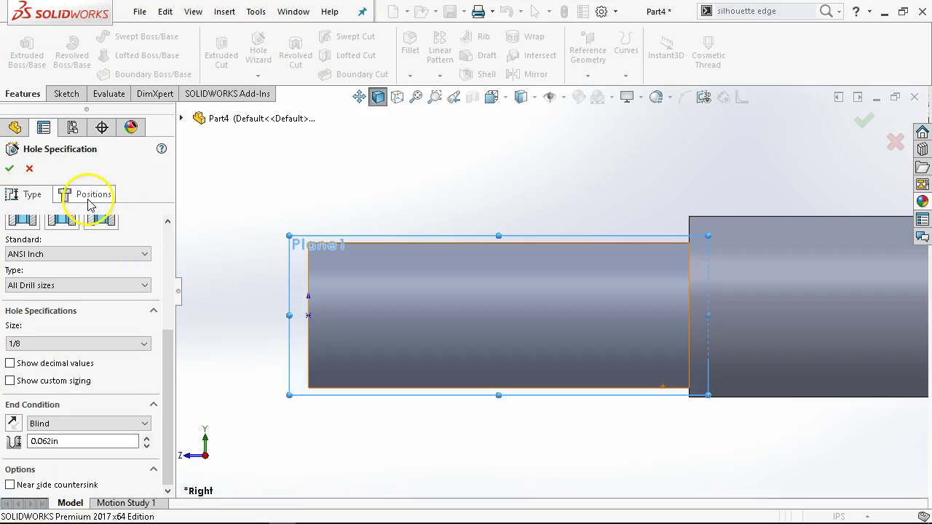
click(81, 198)
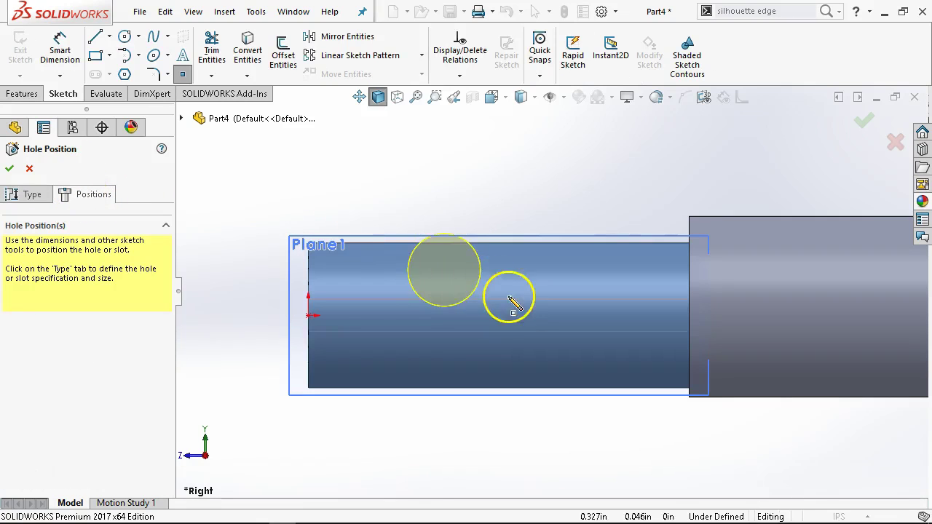
click(429, 315)
right_click(495, 154)
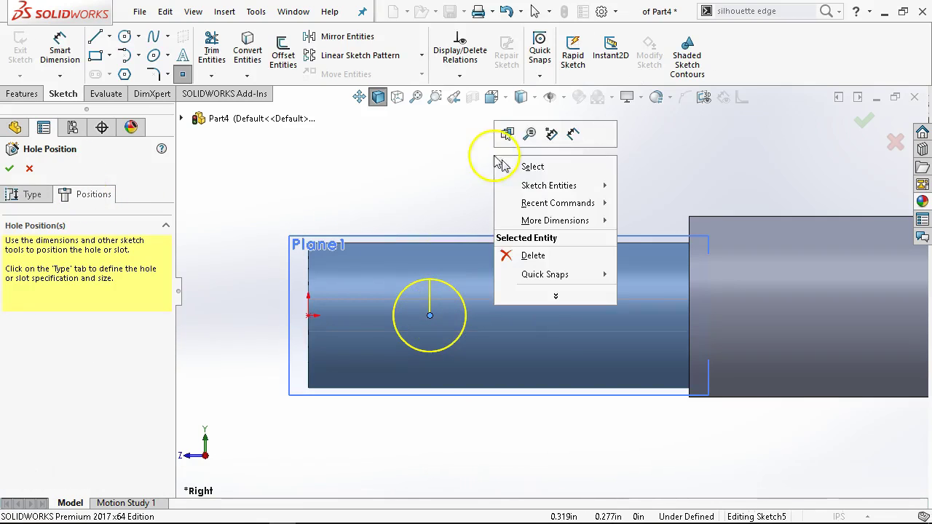
click(534, 167)
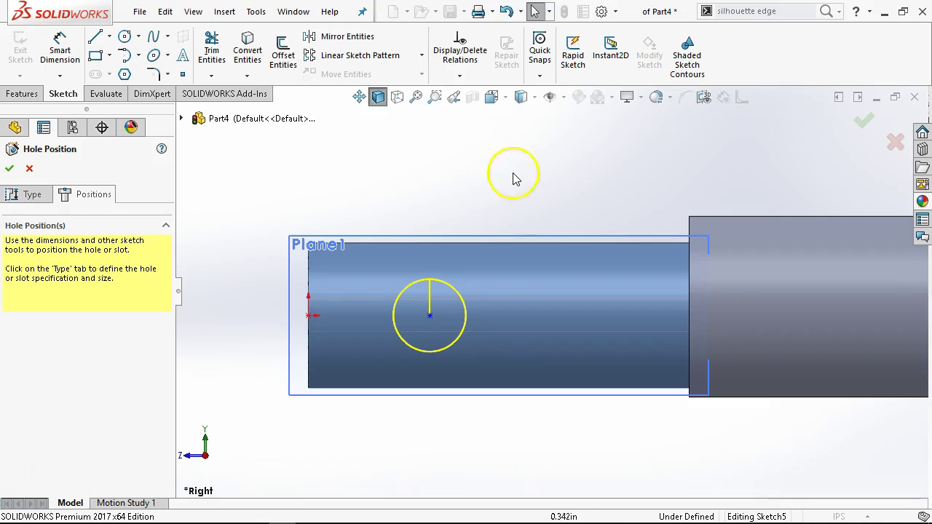
click(9, 169)
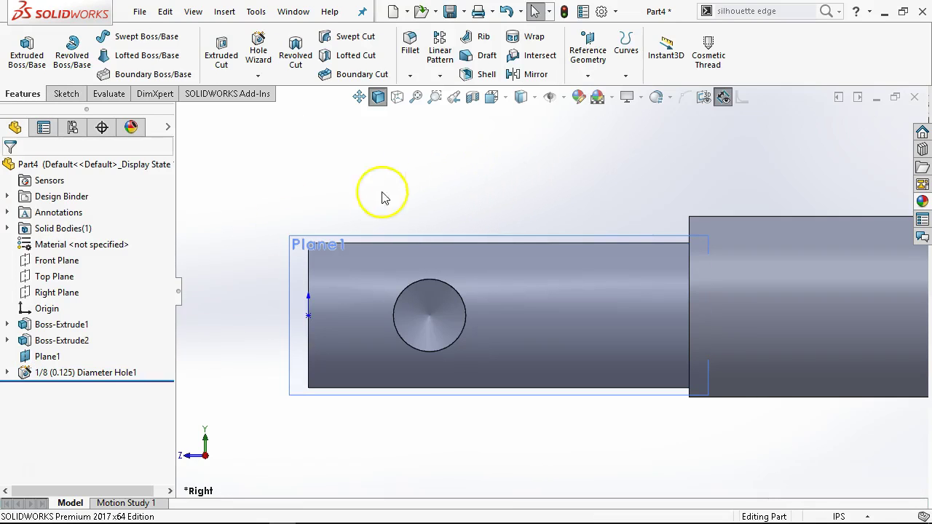
Hide Plane1
scroll(354, 265, up, 3)
middle_drag(353, 264, 605, 274)
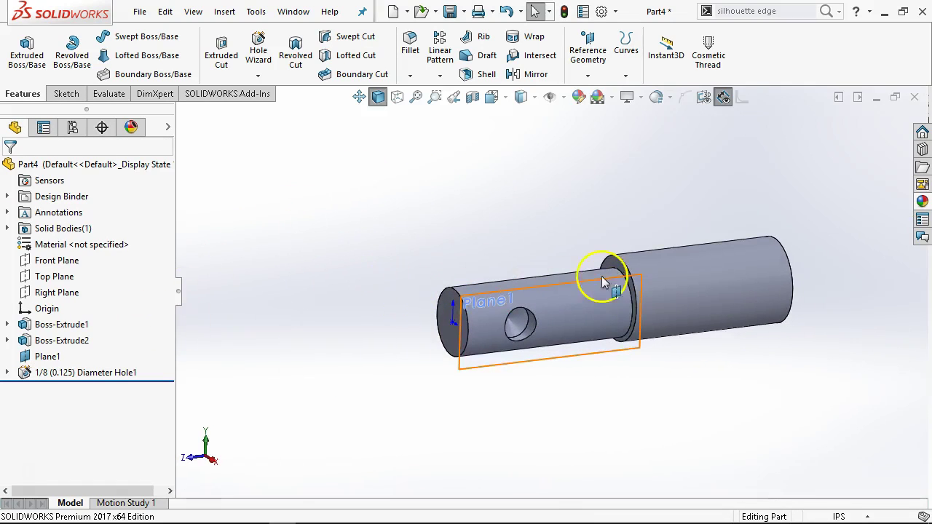
right_click(45, 356)
click(82, 197)
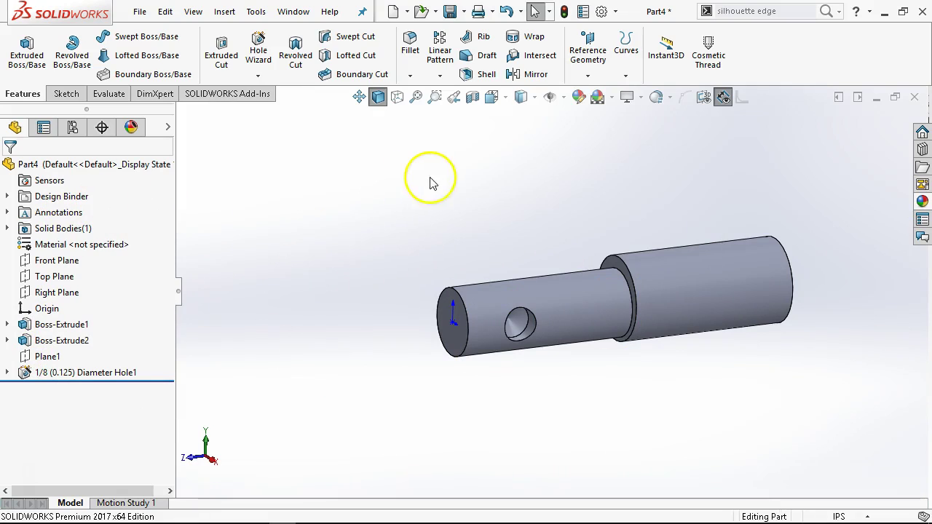
Chamfer the large cylinder's outer end edge 0.031 in at 45°
right_click(789, 266)
click(767, 206)
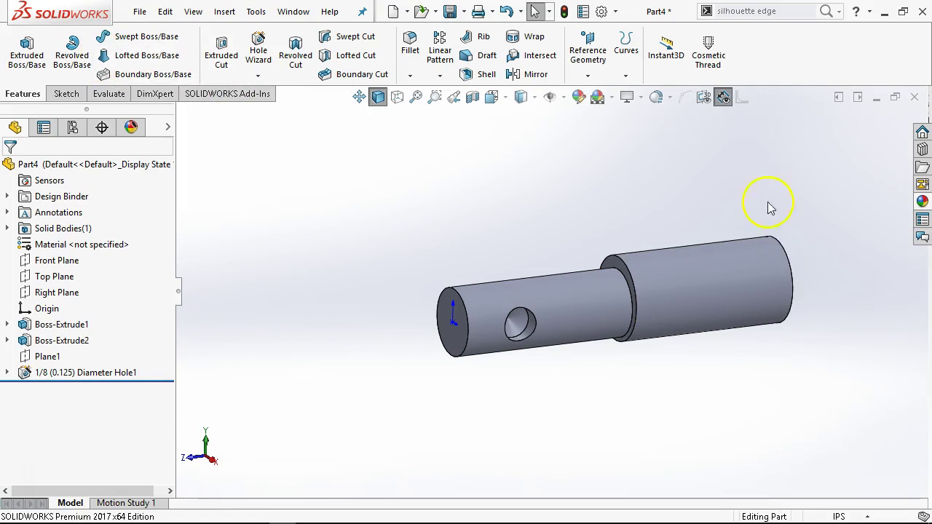
right_click(776, 245)
click(892, 220)
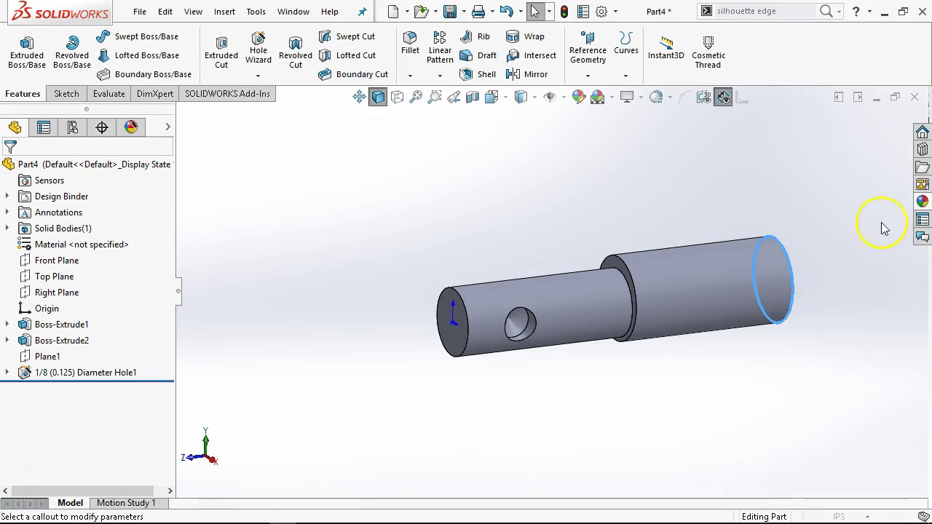
text(.)
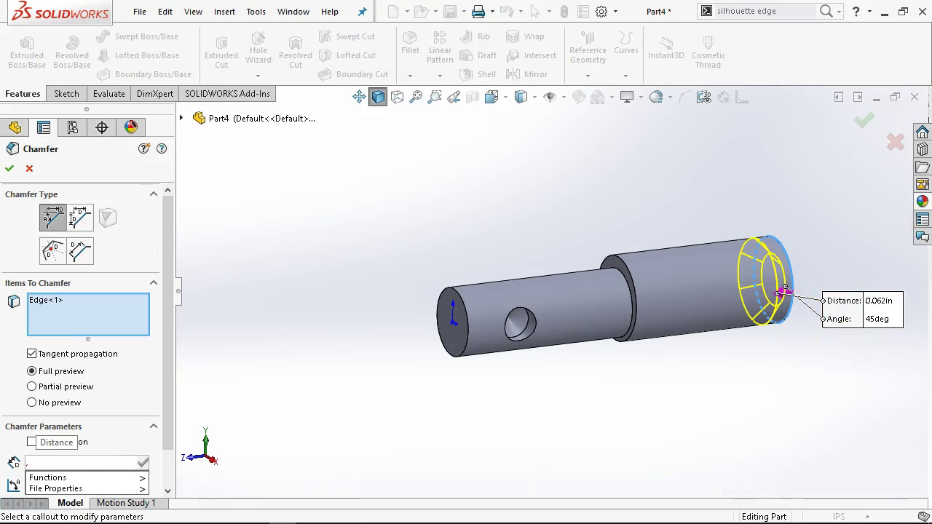
text(031)
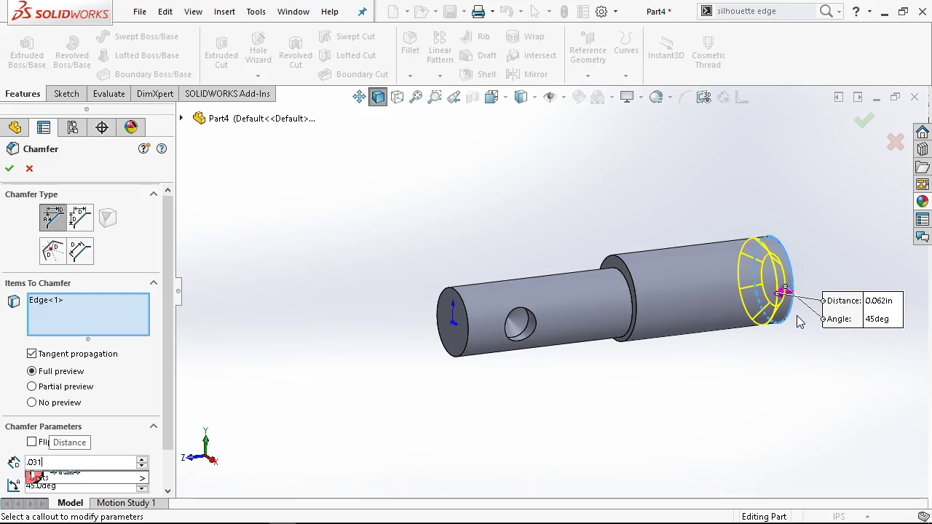
click(9, 168)
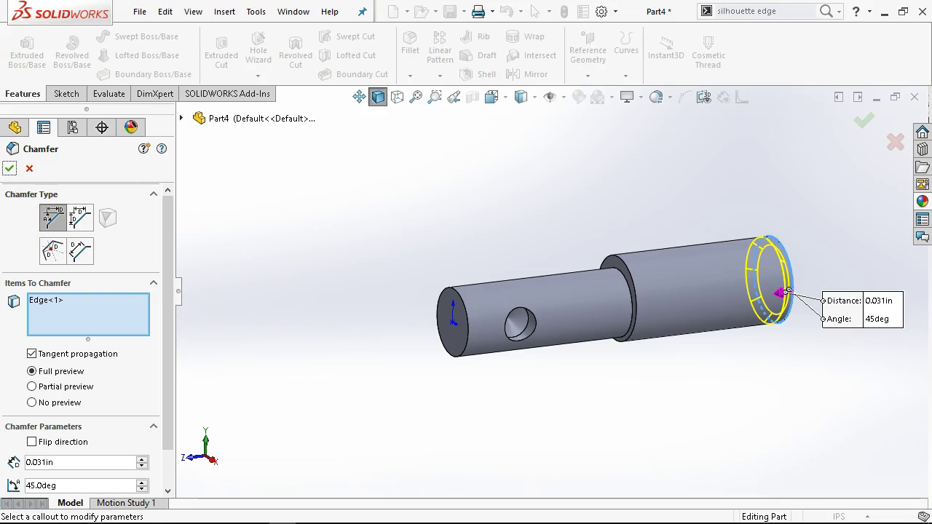
click(10, 168)
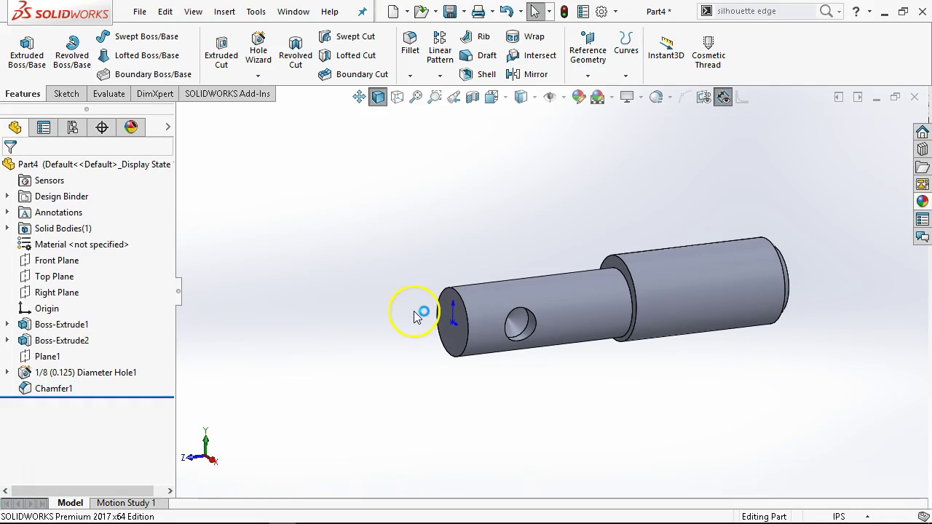
Save the part as '8 Eccentric' and close it
key(ctrl+s)
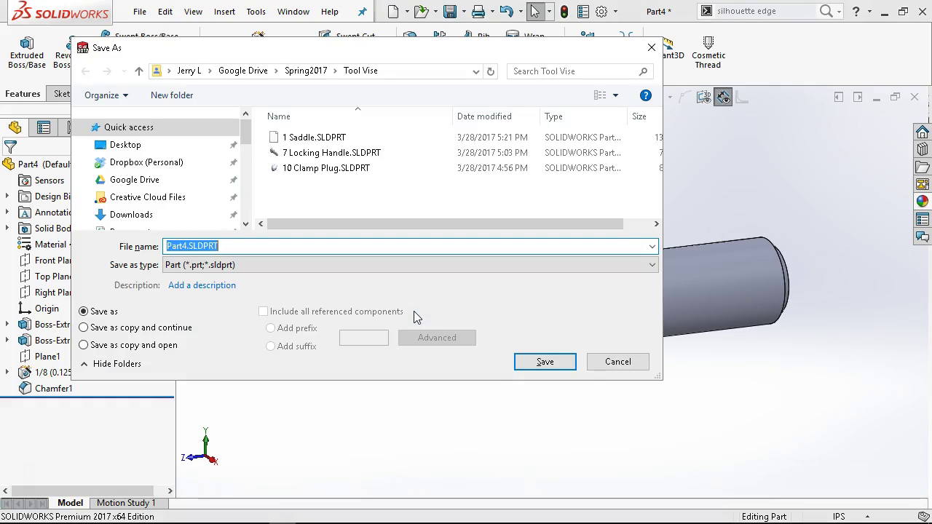
text(8)
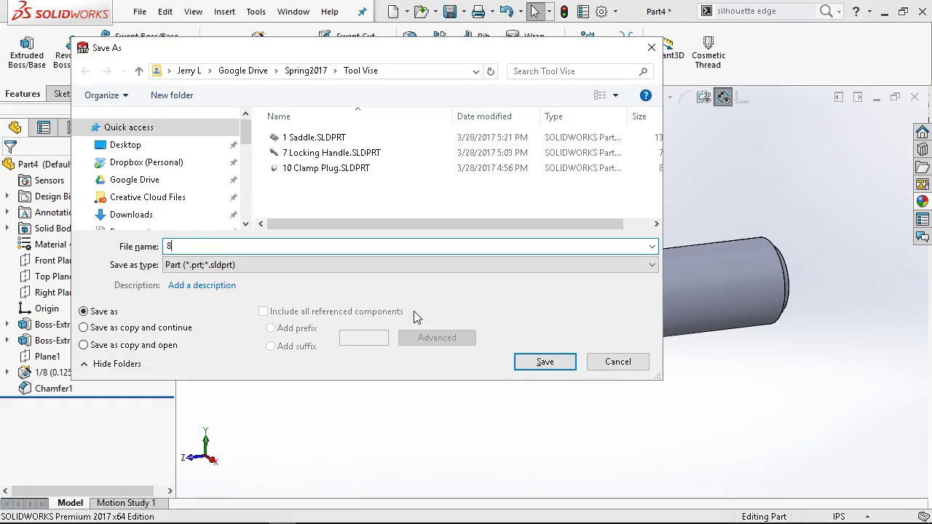
text( Eccenttr)
key(BackSpace)
text(ric)
click(535, 366)
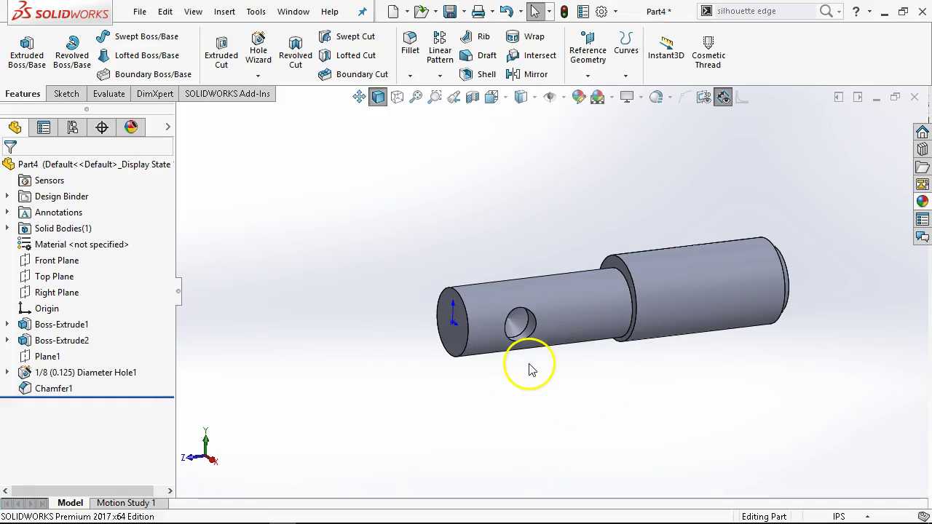
click(914, 99)
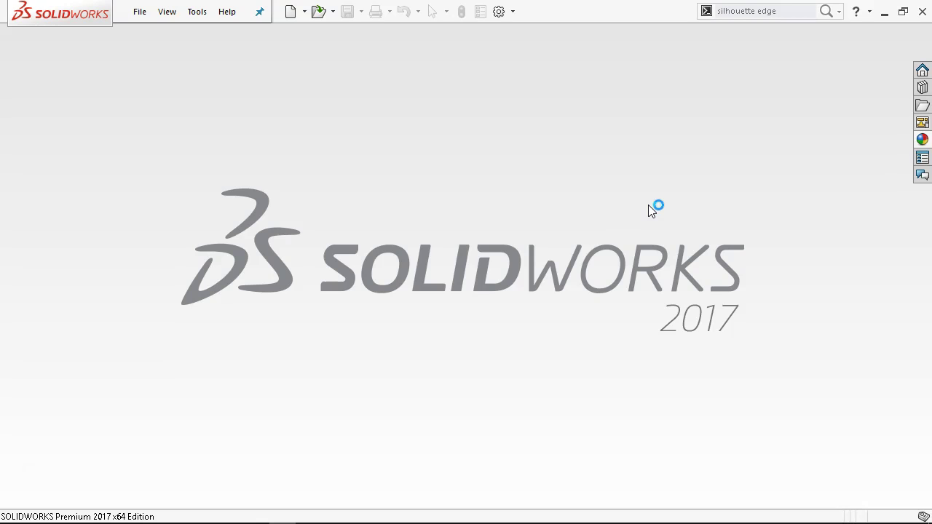
Review the textbook's page 565 compound tool holder views, then minimize Windows Photo Viewer
click(309, 513)
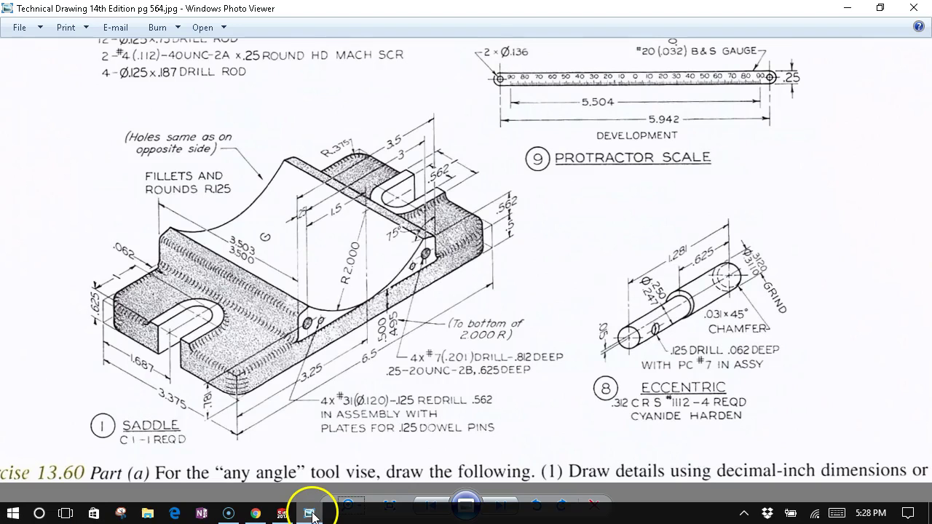
mouse_move(542, 245)
mouse_down()
mouse_move(558, 308)
mouse_move(537, 172)
mouse_up()
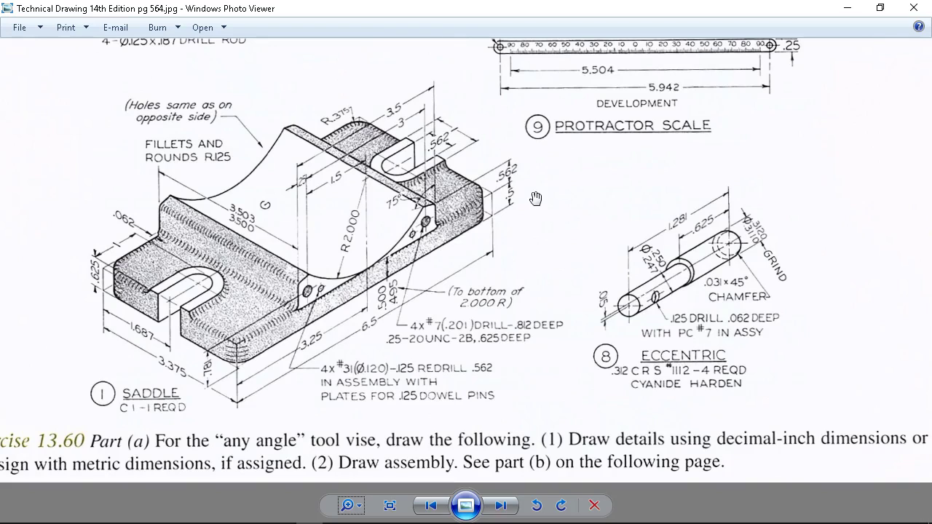
click(502, 507)
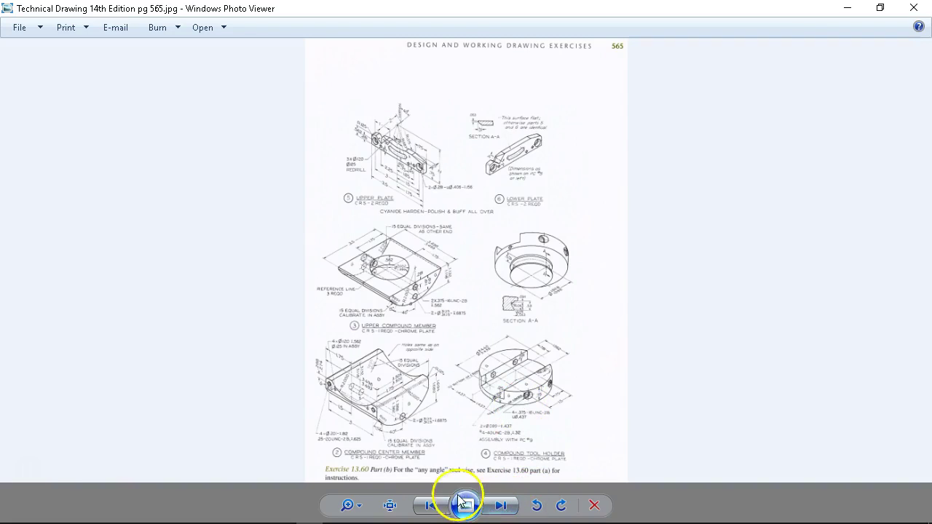
click(362, 506)
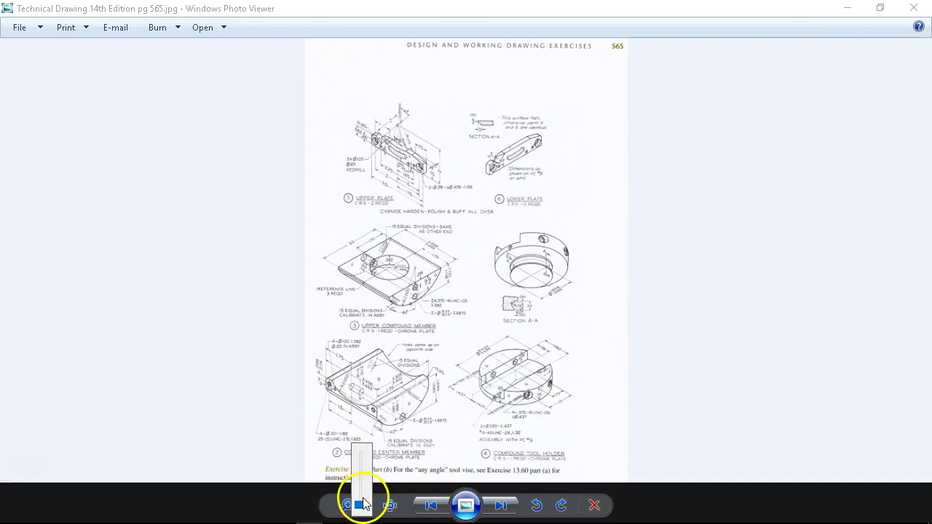
drag(361, 505, 364, 484)
drag(702, 428, 643, 118)
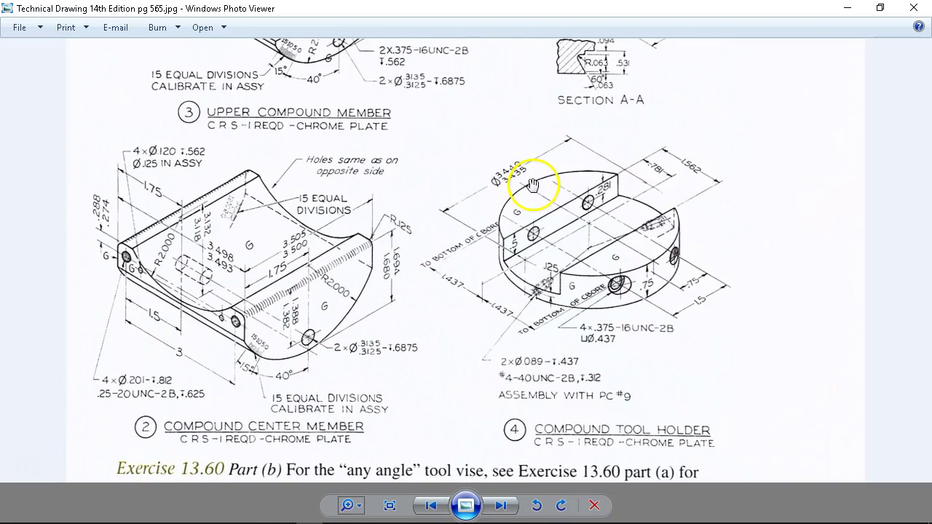
click(846, 10)
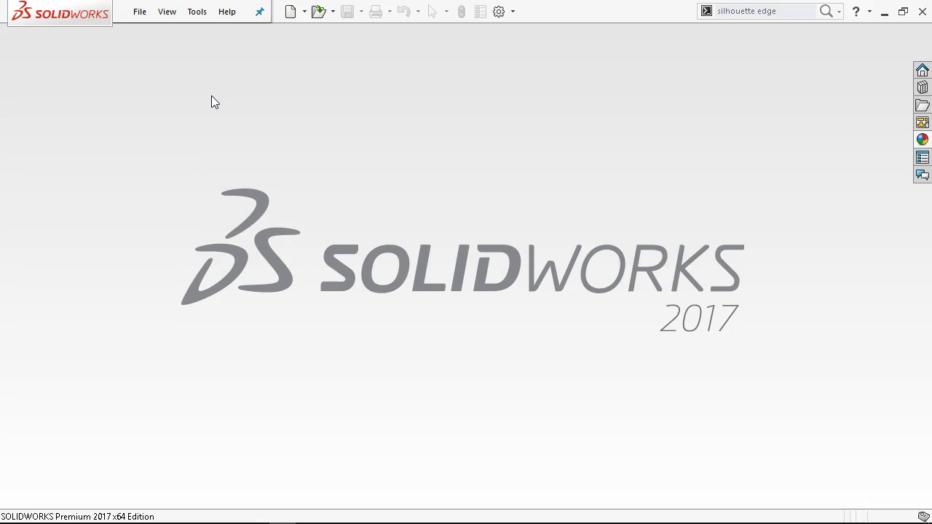
Create a new part document from the Part Inch template
click(139, 12)
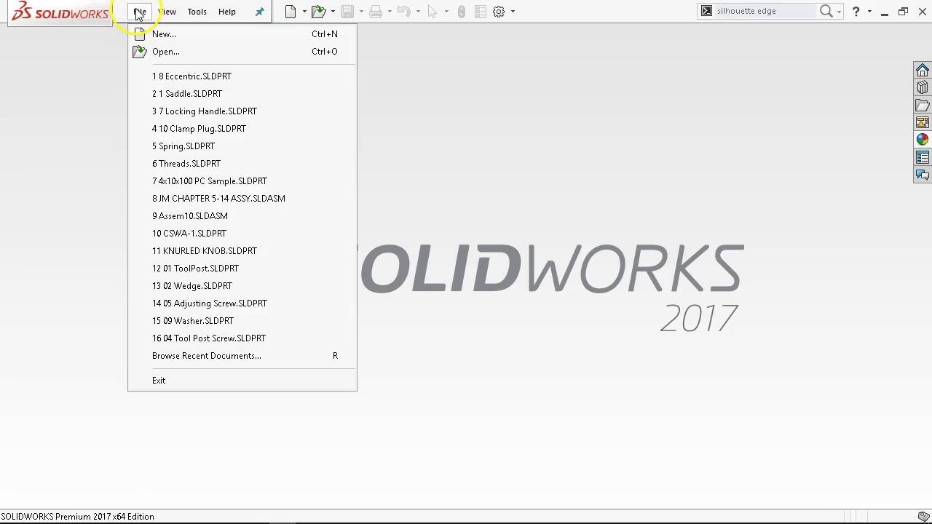
click(162, 37)
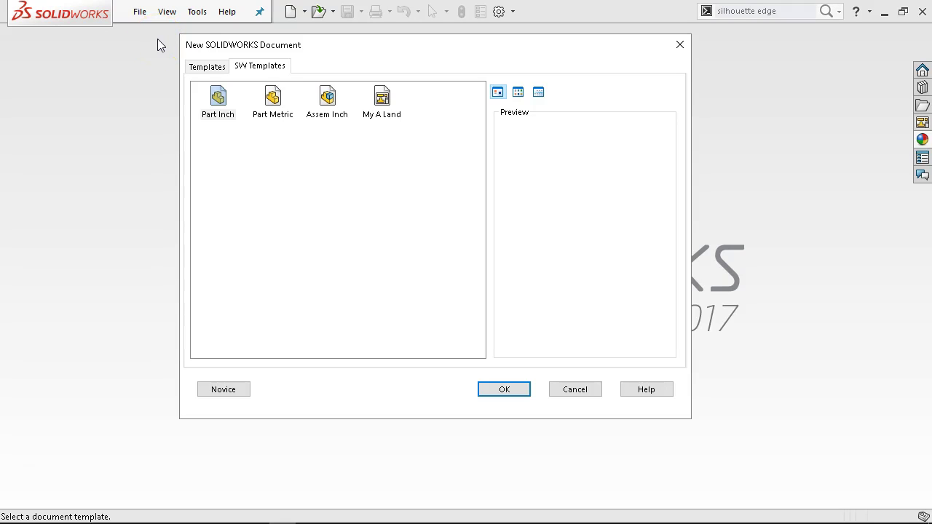
double_click(215, 103)
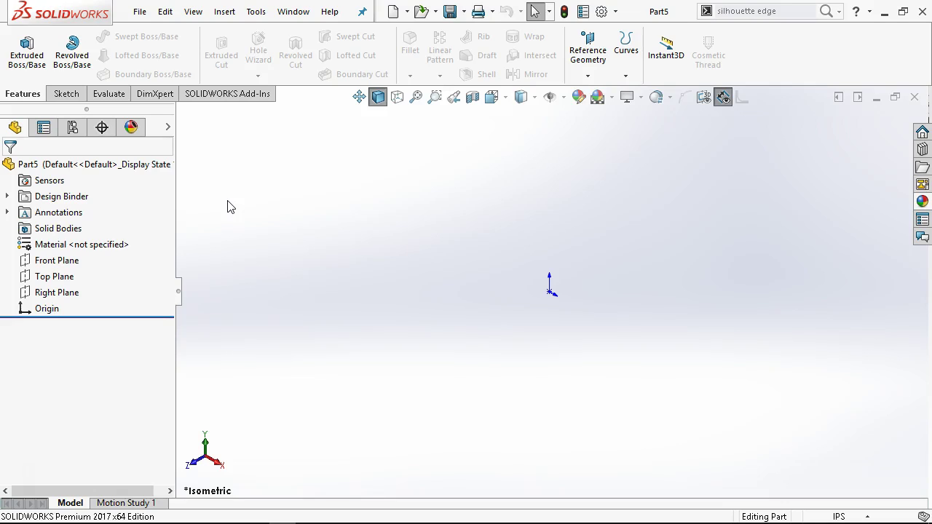
Start a new sketch on the Top Plane
click(229, 211)
click(58, 277)
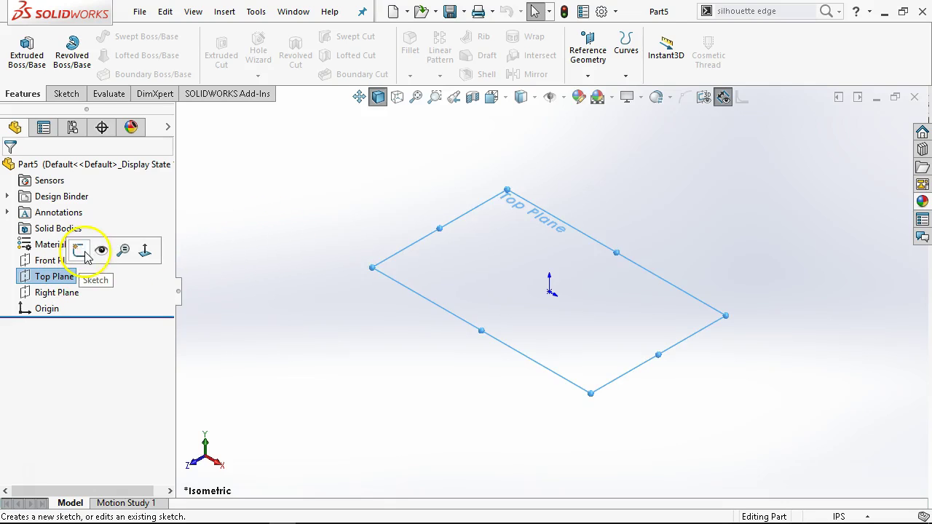
click(77, 248)
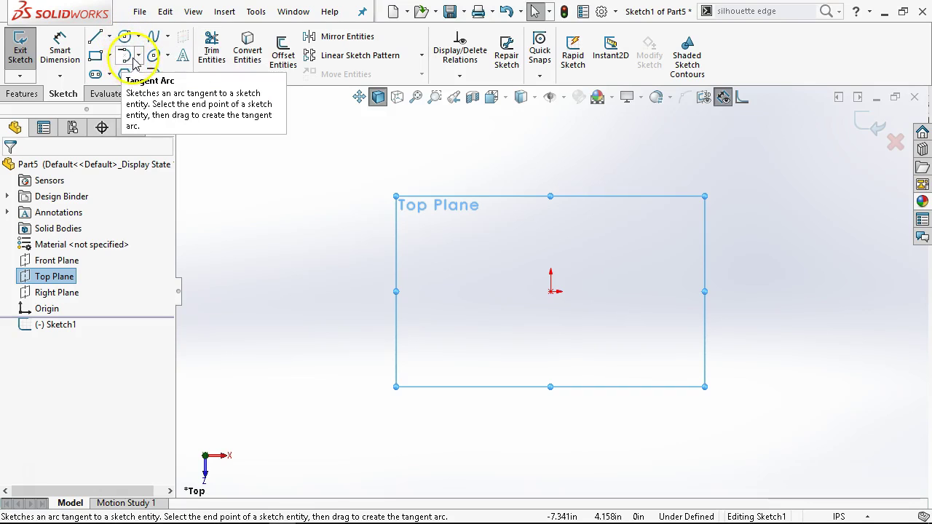
Draw a centerpoint arc around the origin, leaving a small gap at the top
click(137, 55)
click(146, 74)
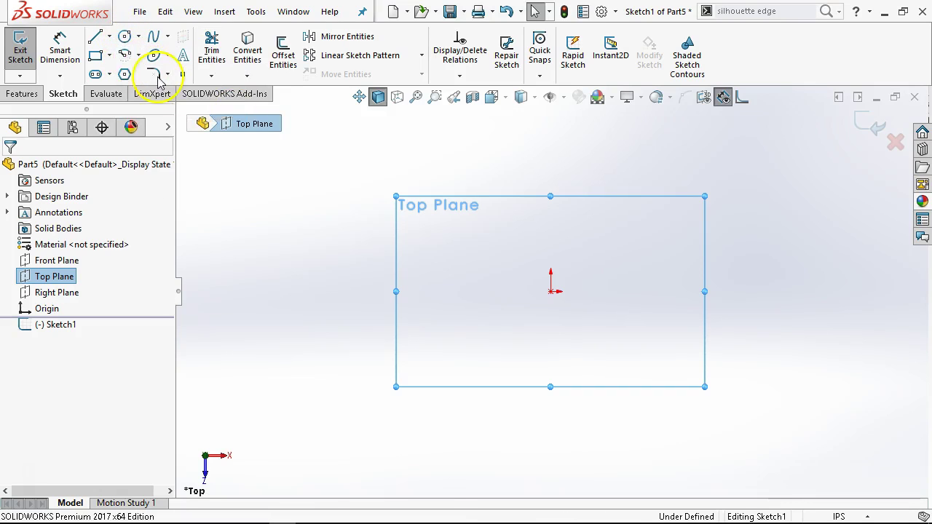
click(550, 291)
click(528, 190)
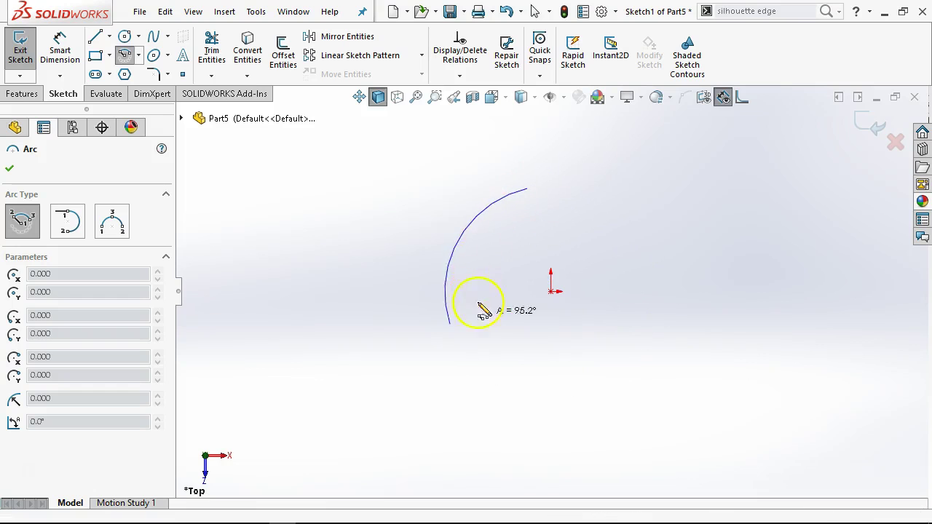
click(575, 190)
click(563, 189)
click(550, 189)
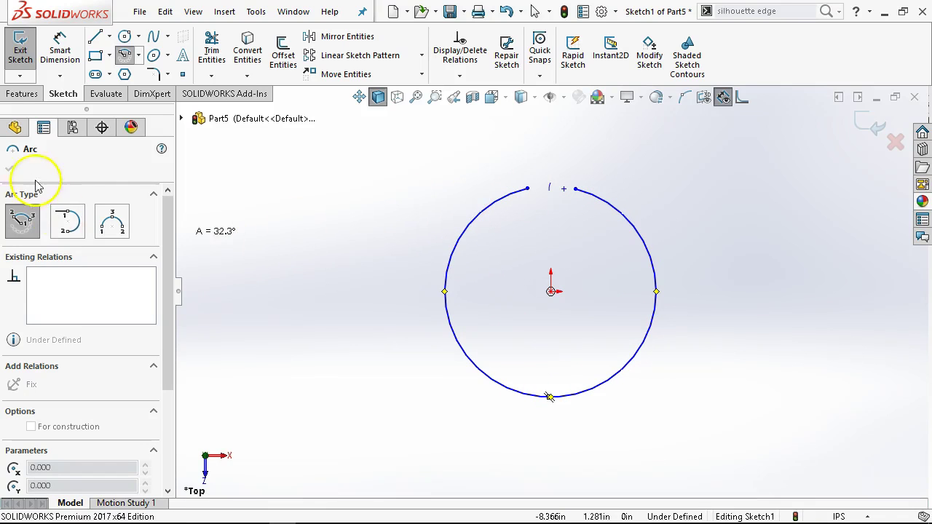
right_click(284, 180)
click(291, 187)
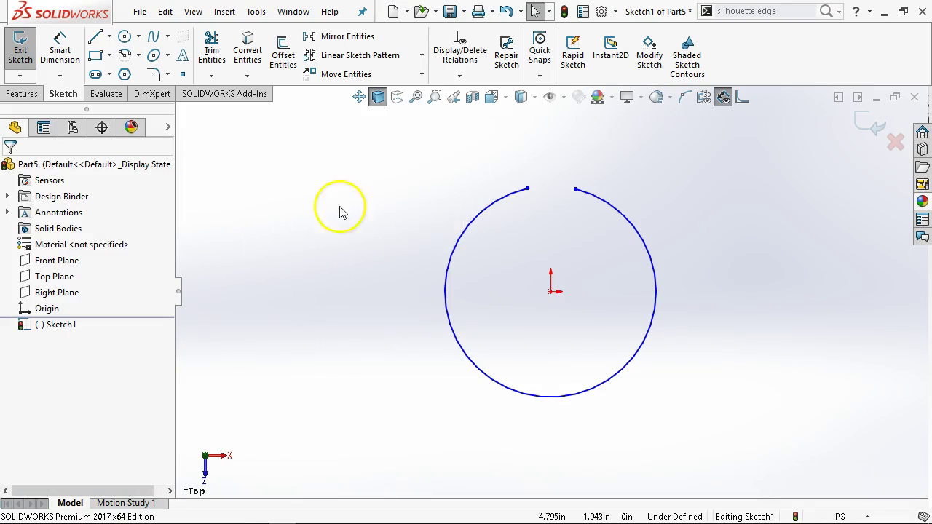
scroll(551, 206, down, 3)
Draw a vertical centerline from the origin up to the arc's top gap
click(110, 37)
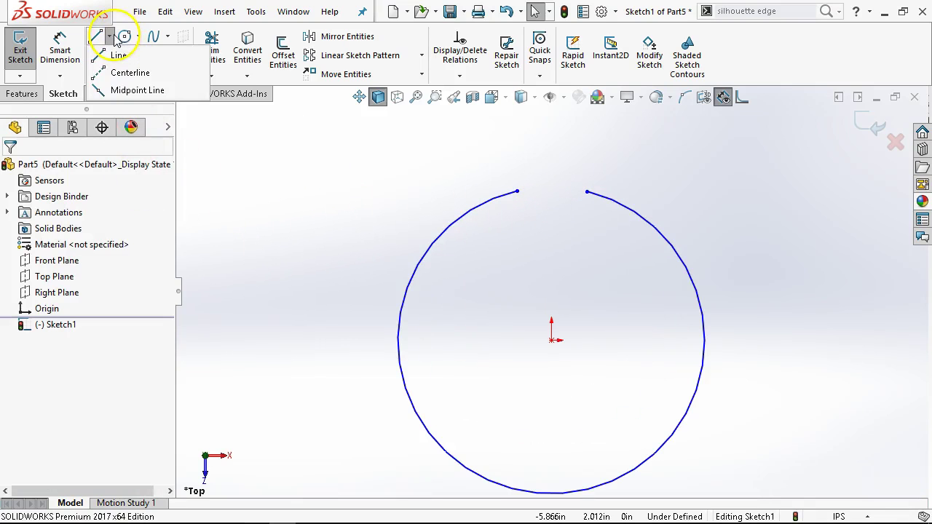
click(128, 73)
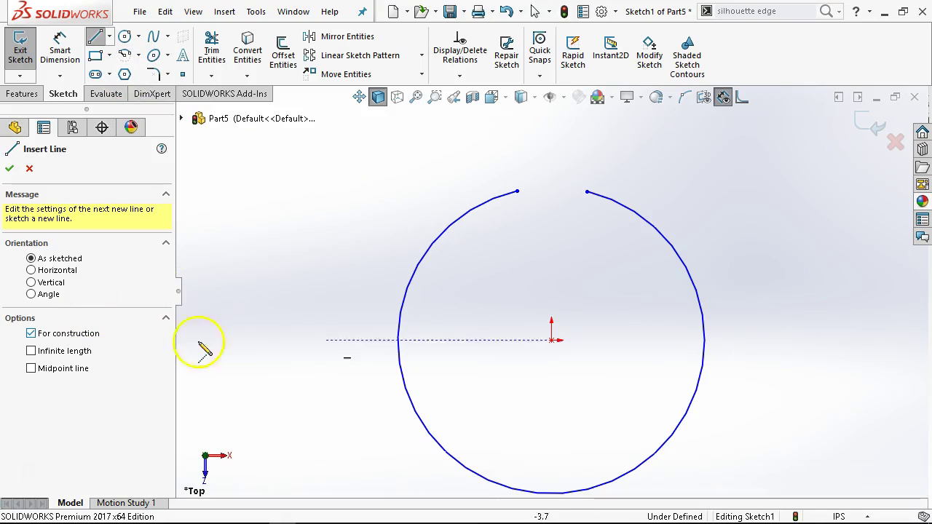
click(551, 339)
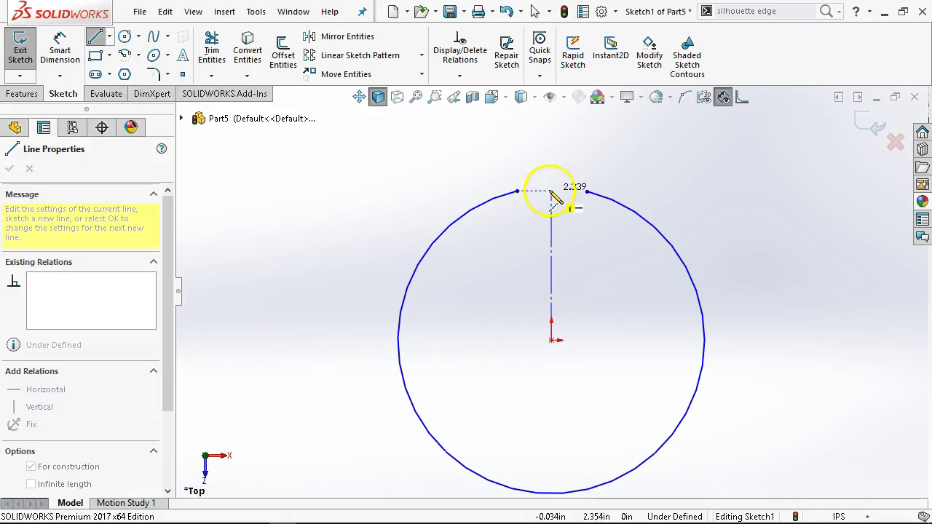
click(550, 191)
right_click(630, 166)
click(666, 175)
scroll(512, 209, down, 3)
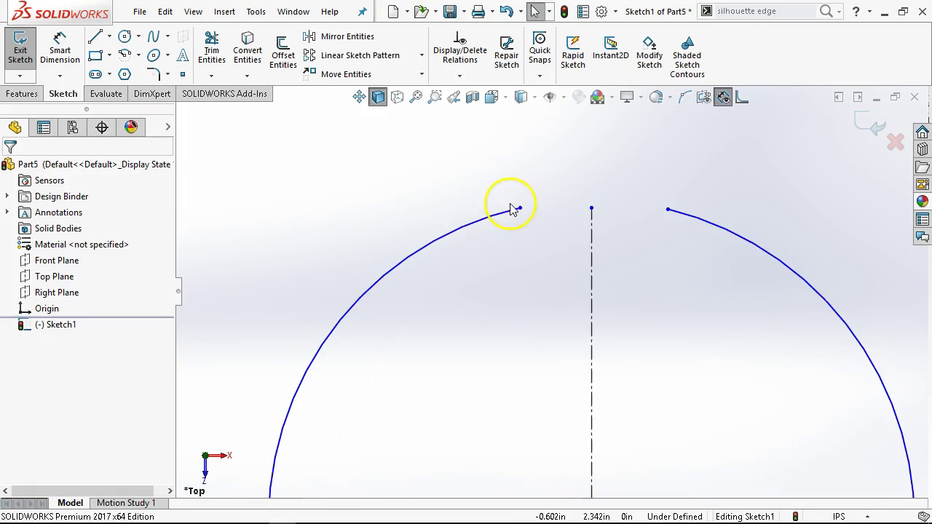
click(591, 209)
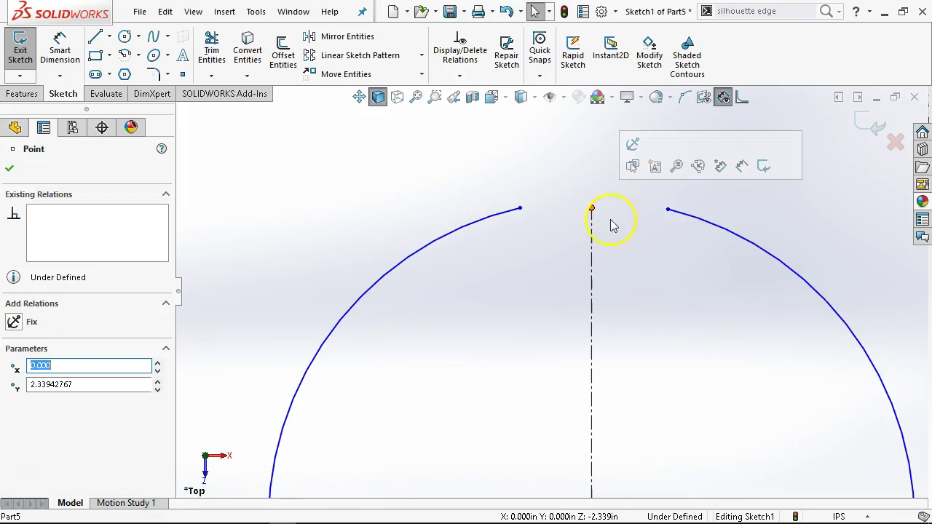
scroll(554, 284, up, 3)
Dimension the arc radius to 3.44
click(58, 50)
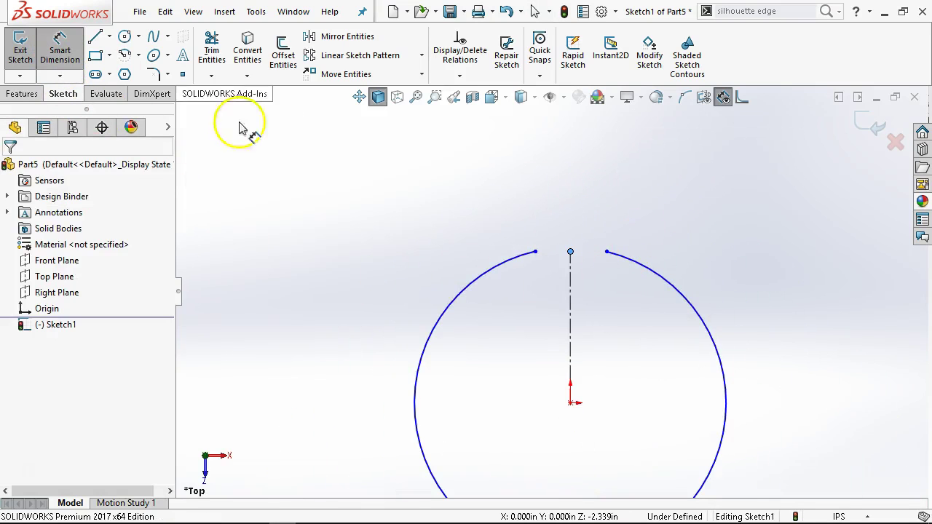
click(617, 261)
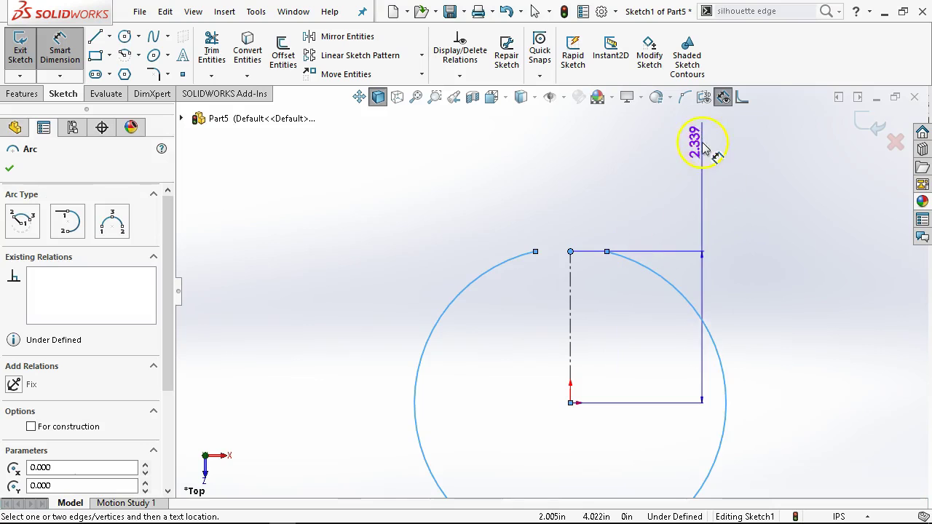
key(Escape)
click(696, 312)
click(715, 284)
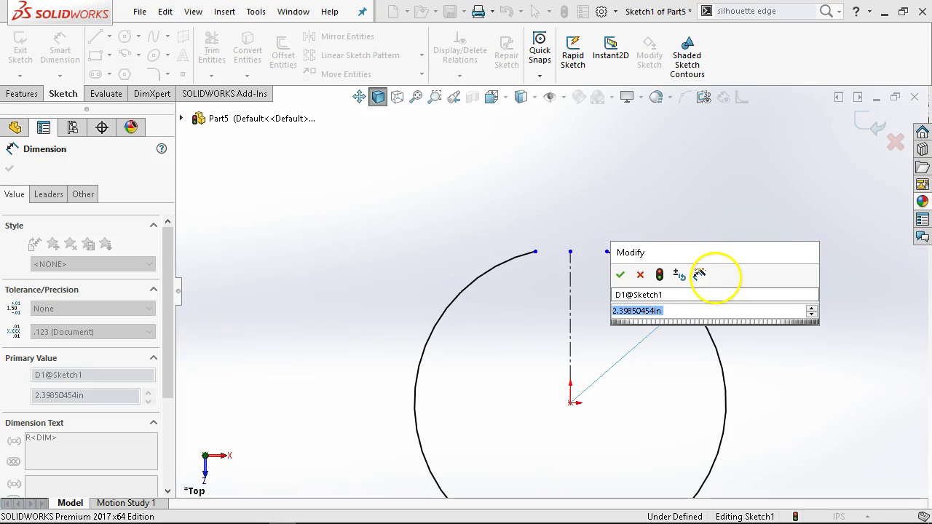
text(3.44)
key(Return)
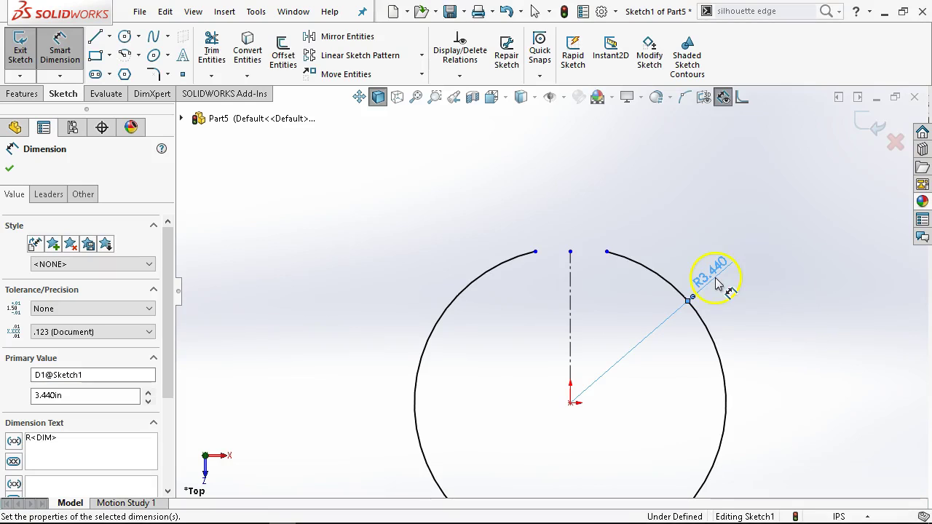
scroll(577, 329, down, 1)
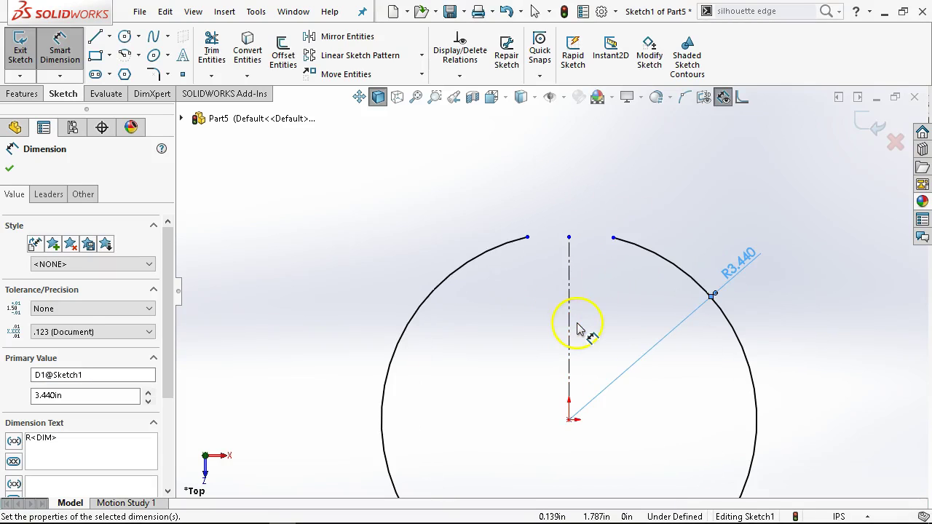
right_click(615, 252)
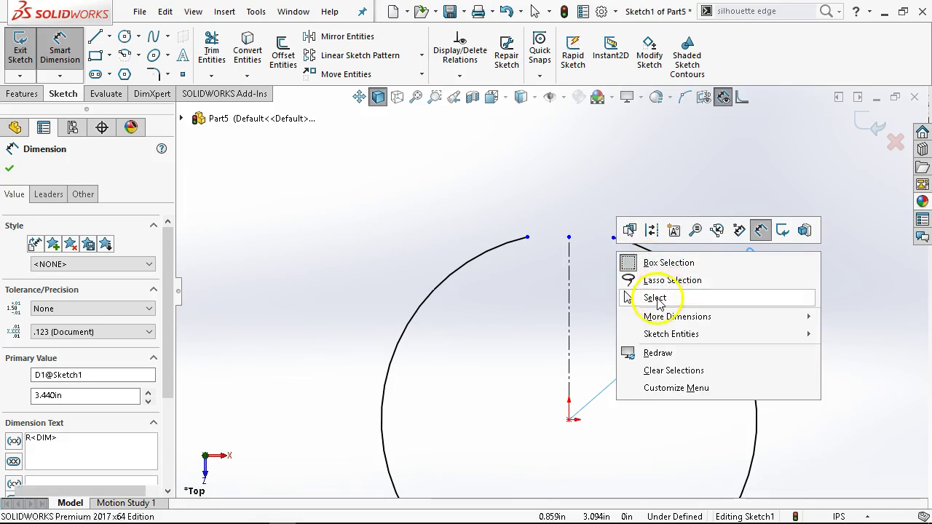
click(655, 298)
Make the centerline's top endpoint coincident with the arc
click(569, 236)
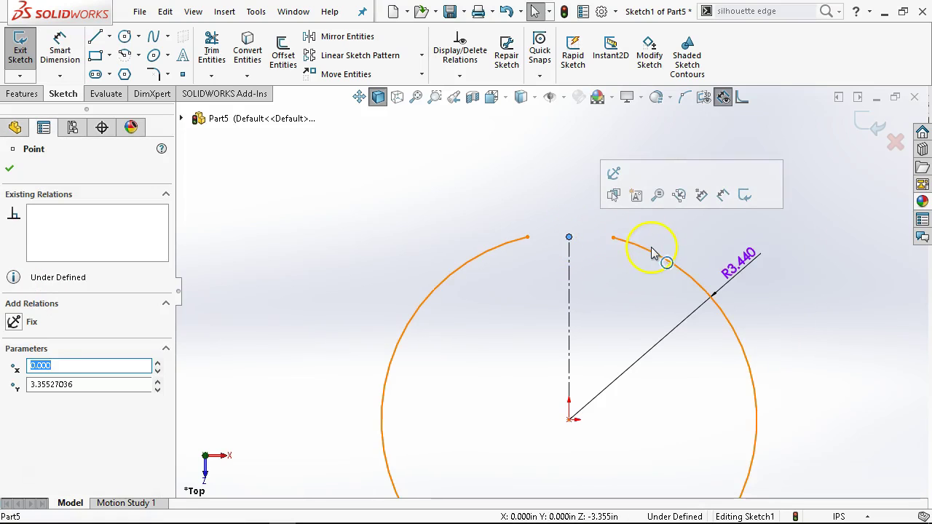
ctrl+click(653, 253)
click(731, 184)
click(603, 208)
scroll(620, 243, down, 3)
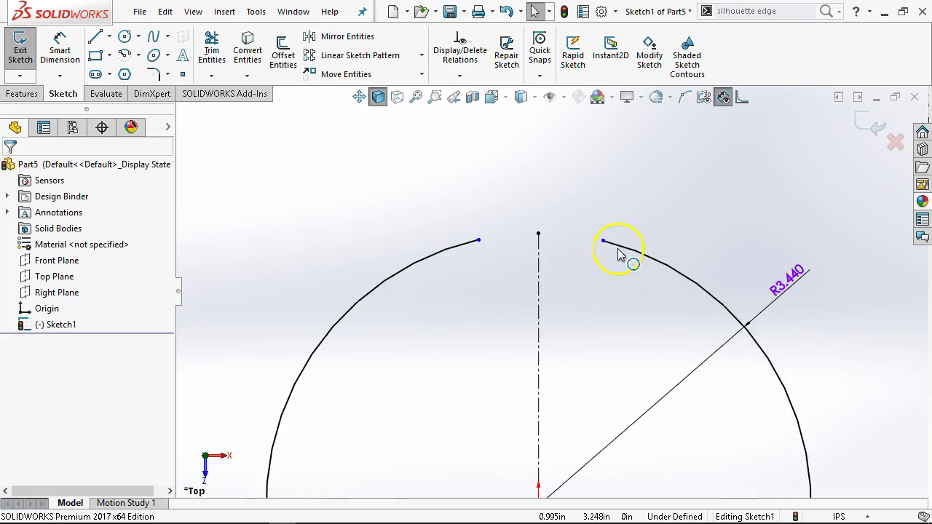
Make the two arc endpoints symmetric about the centerline
drag(601, 243, 562, 234)
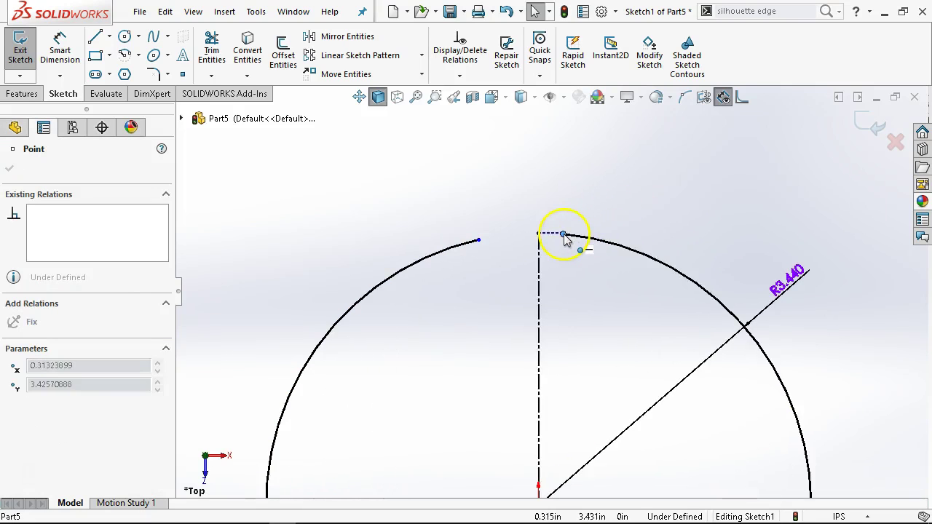
click(481, 242)
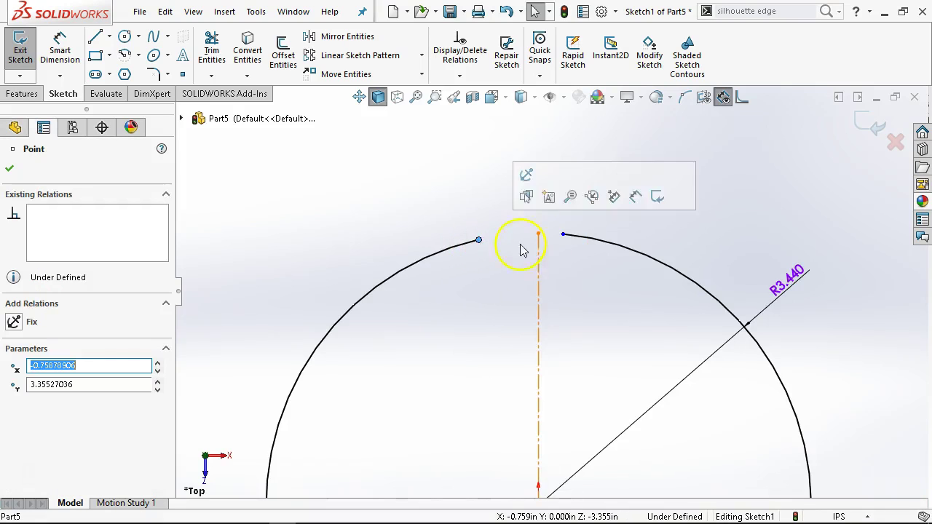
ctrl+click(538, 255)
ctrl+click(563, 235)
click(626, 172)
click(482, 173)
Dimension the gap between the arc endpoints to 0.040
right_click(501, 158)
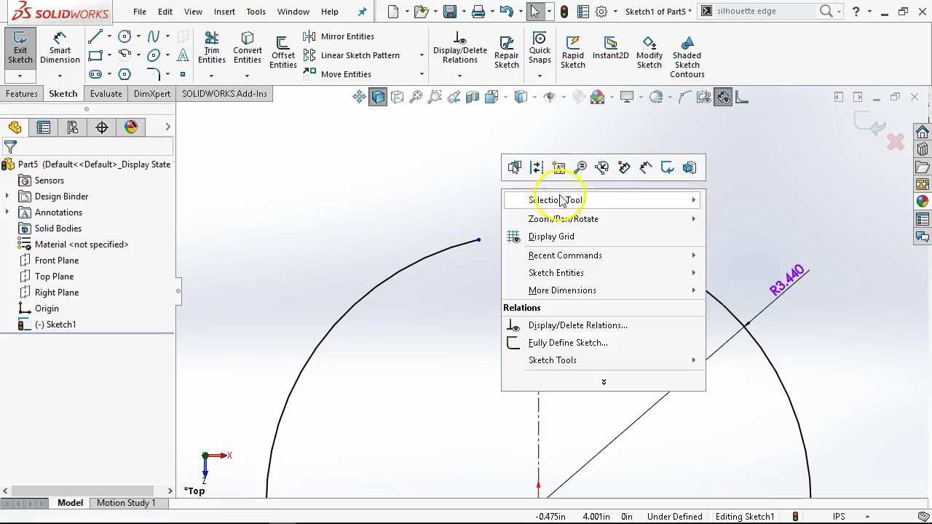
click(649, 167)
click(479, 240)
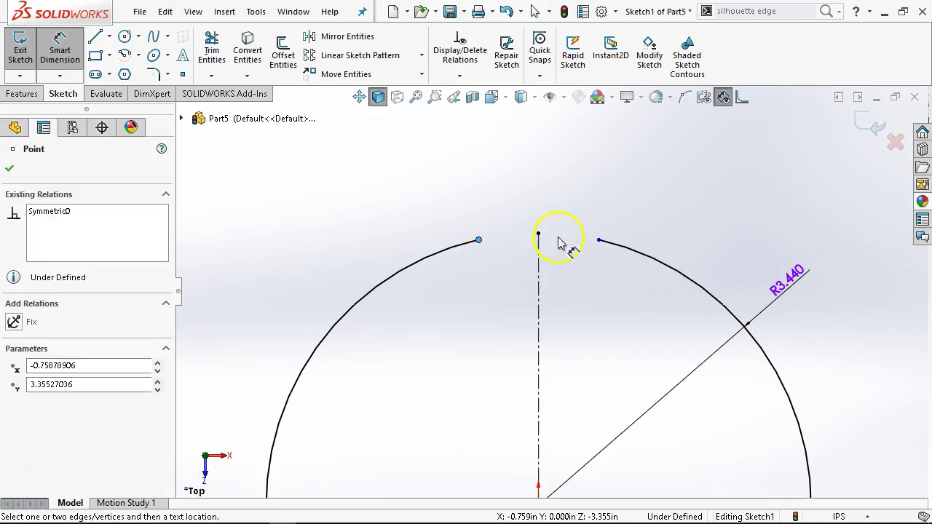
click(598, 240)
click(545, 193)
text(.)
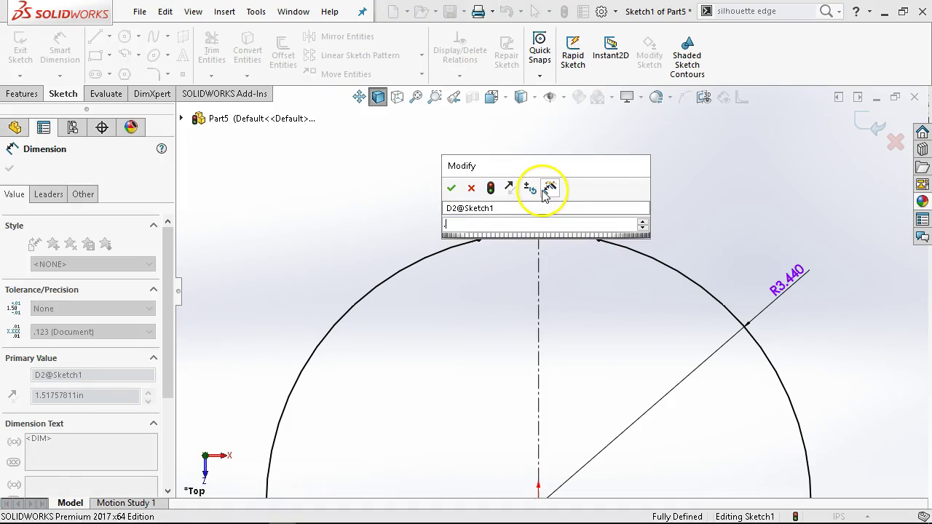
text(04)
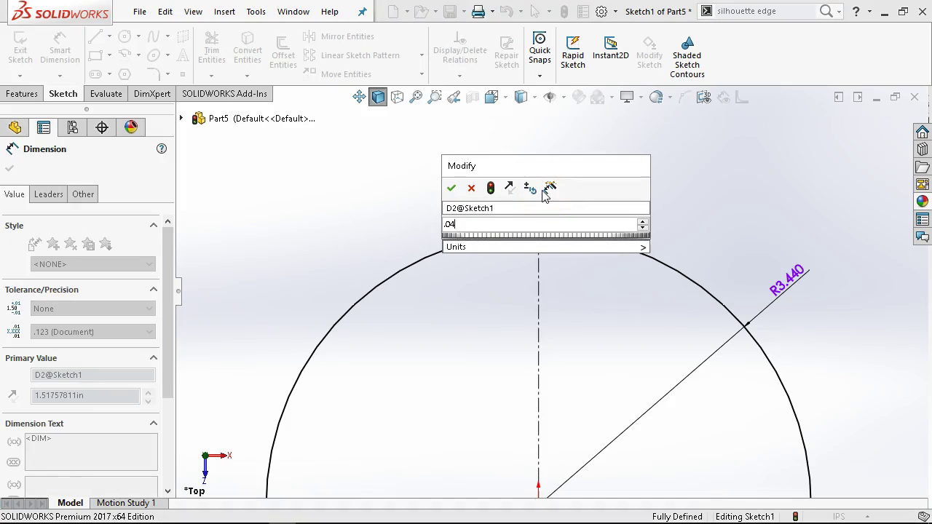
click(451, 188)
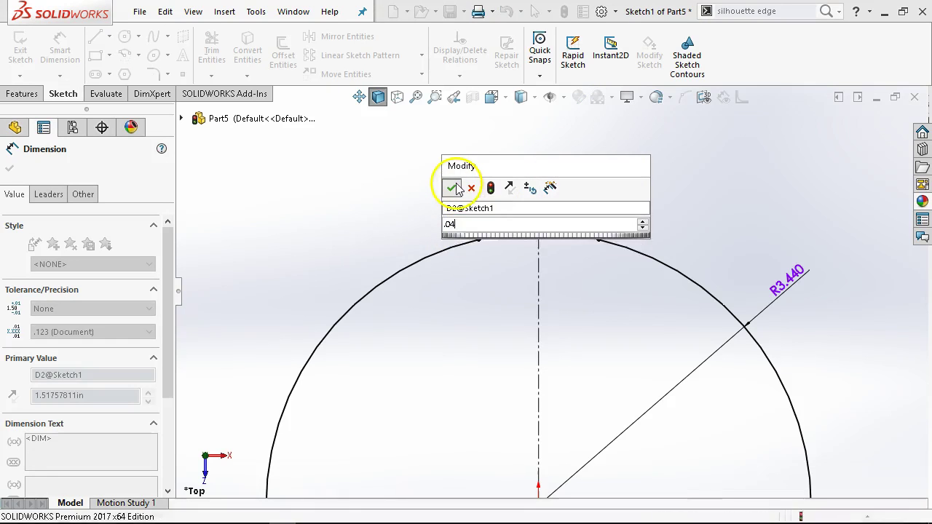
scroll(551, 281, down, 3)
scroll(551, 281, up, 5)
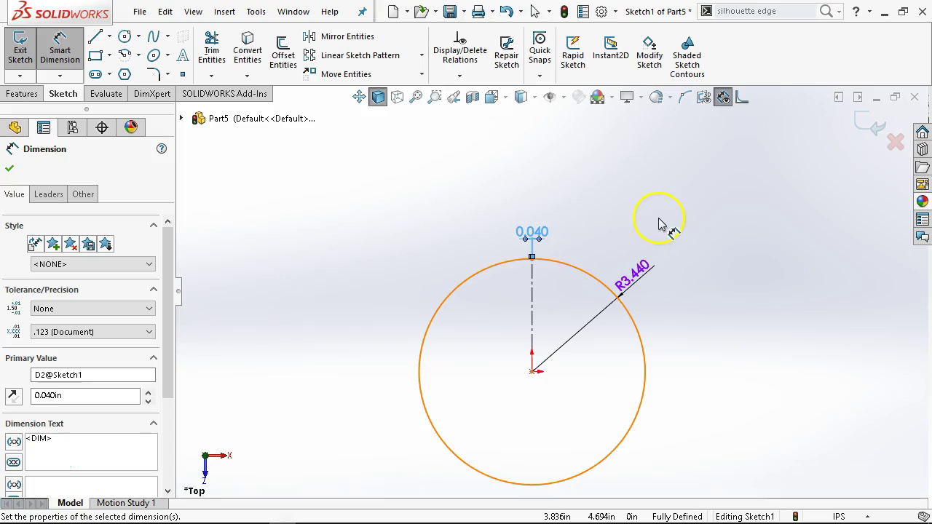
right_click(677, 168)
click(728, 215)
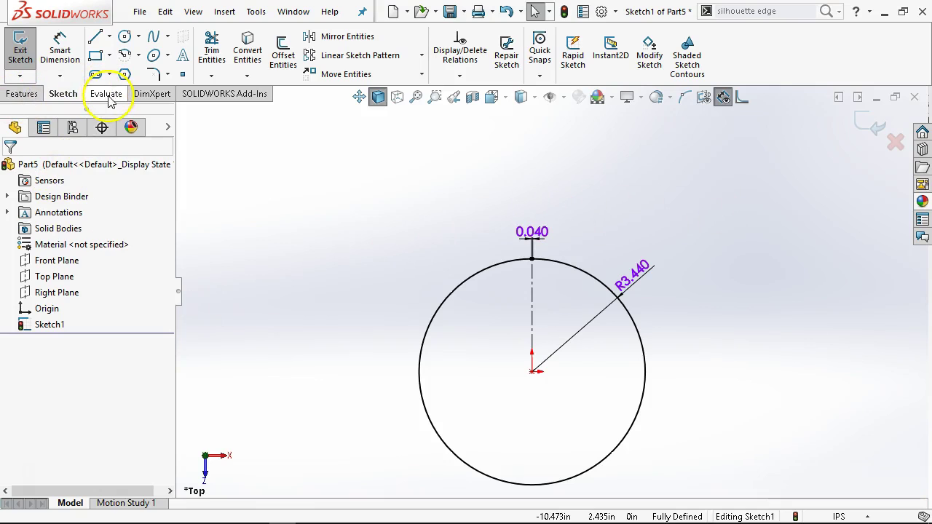
Enable the Sheet Metal tab in the CommandManager
right_click(195, 100)
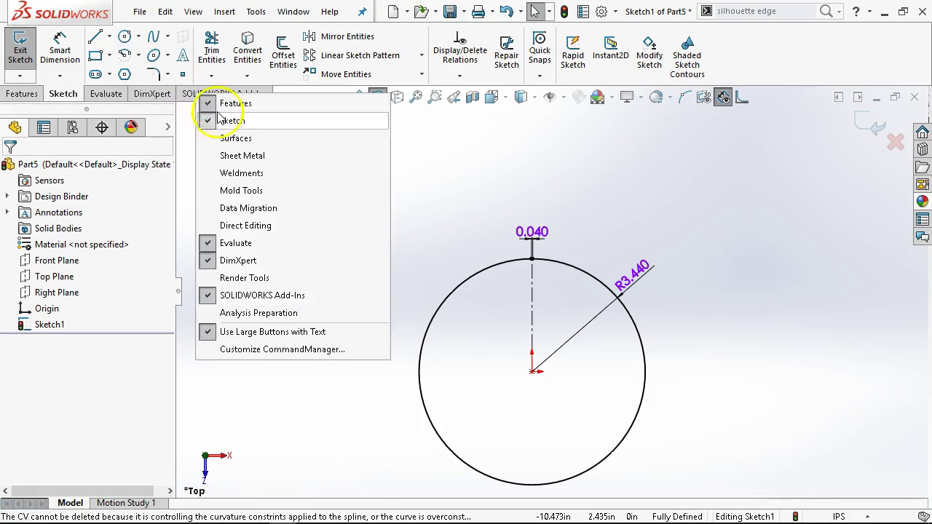
click(227, 153)
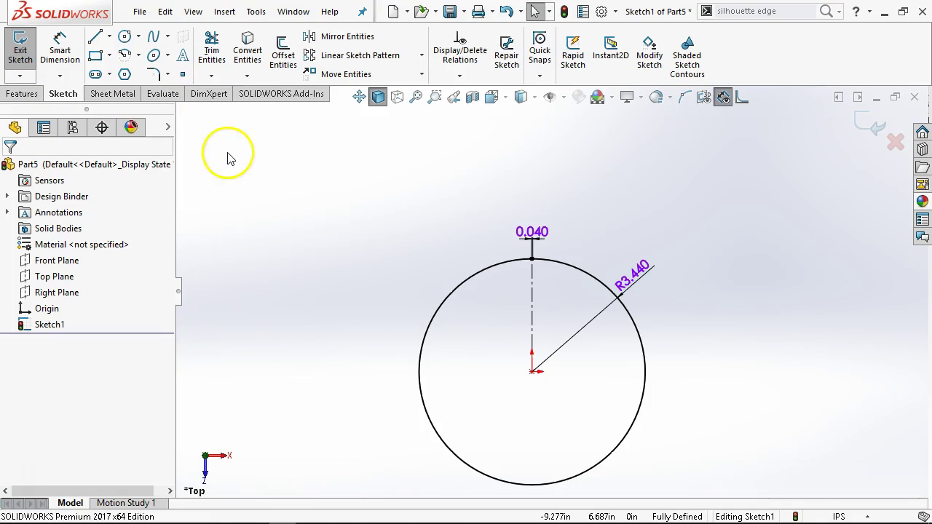
click(117, 93)
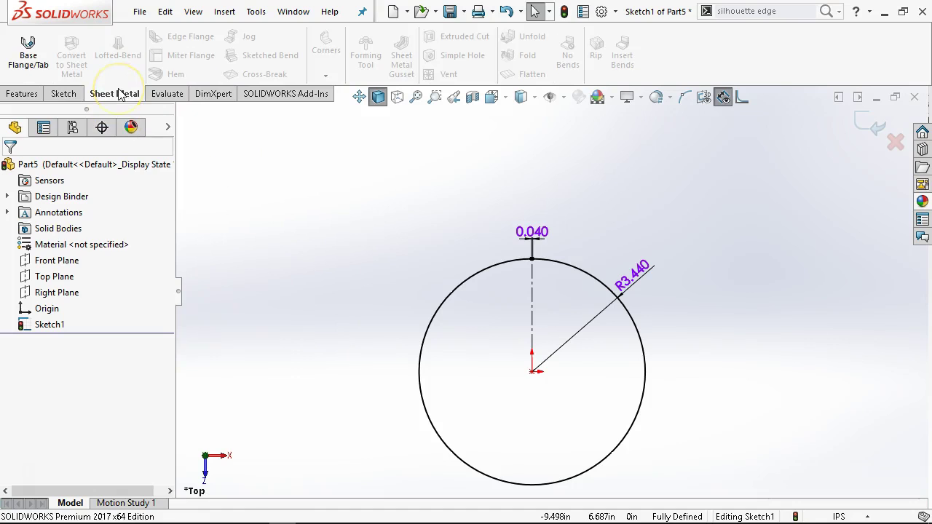
Create a Base Flange with 0.25in Blind depth and 0.032in thickness
click(31, 64)
click(289, 251)
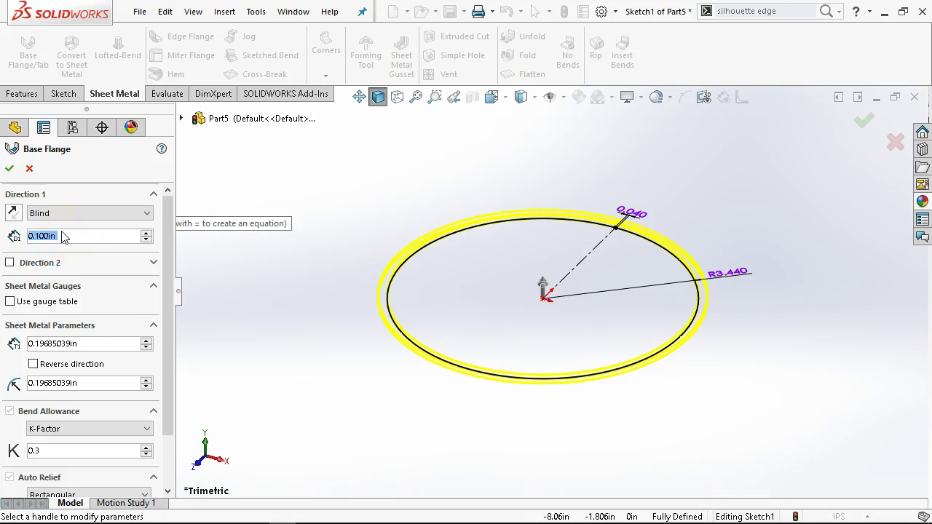
text(.)
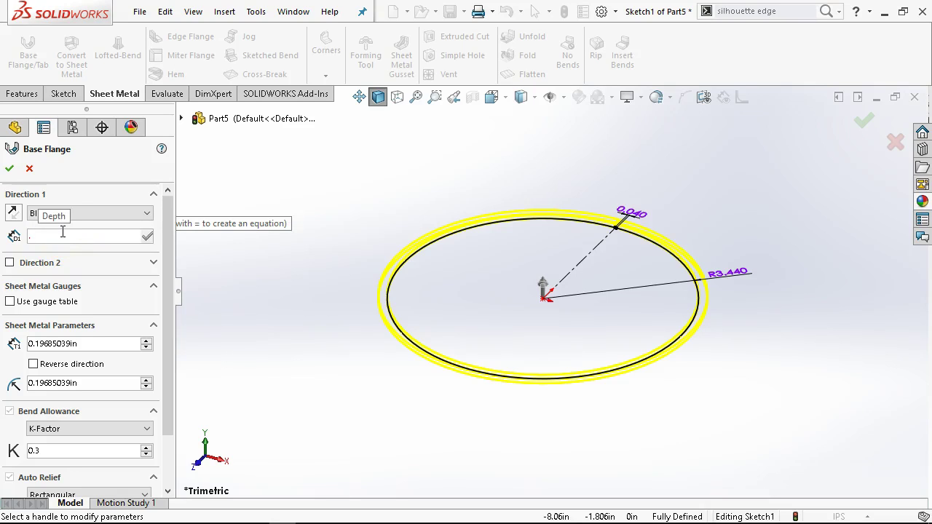
text(25)
key(Return)
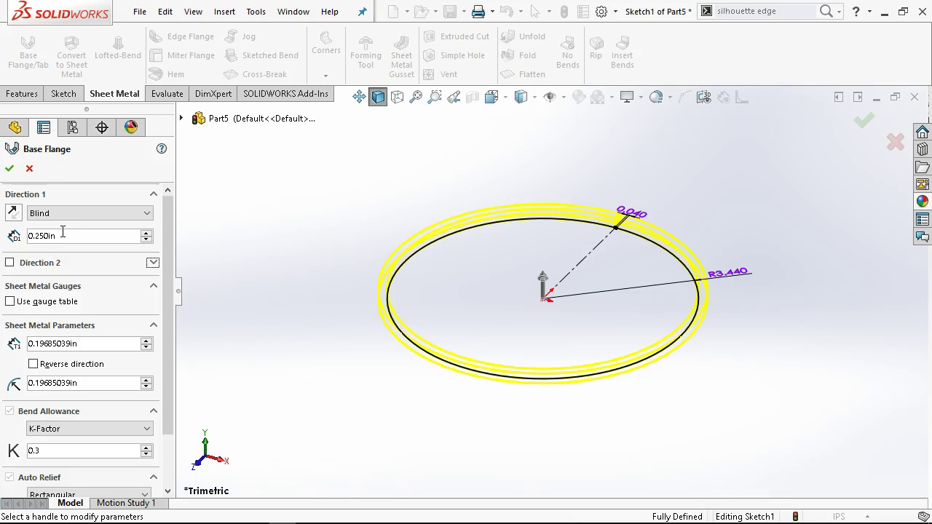
drag(166, 275, 166, 337)
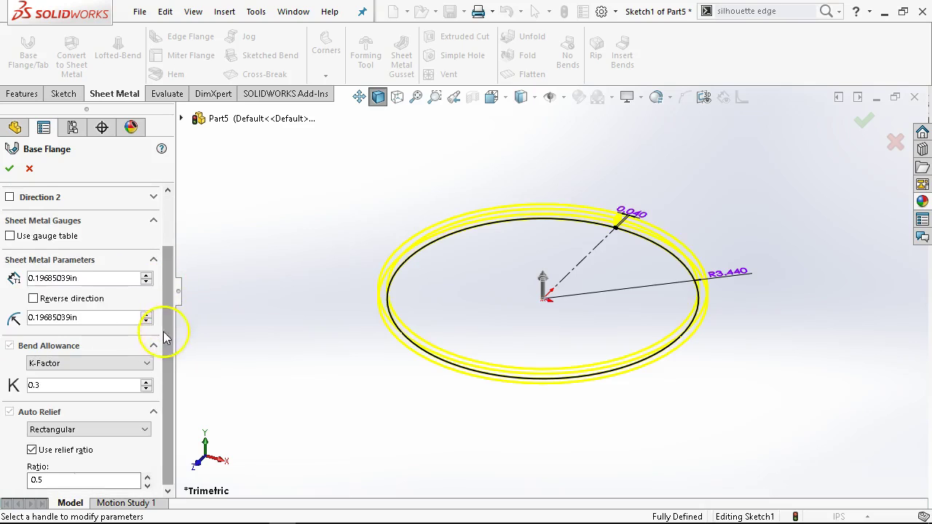
double_click(93, 282)
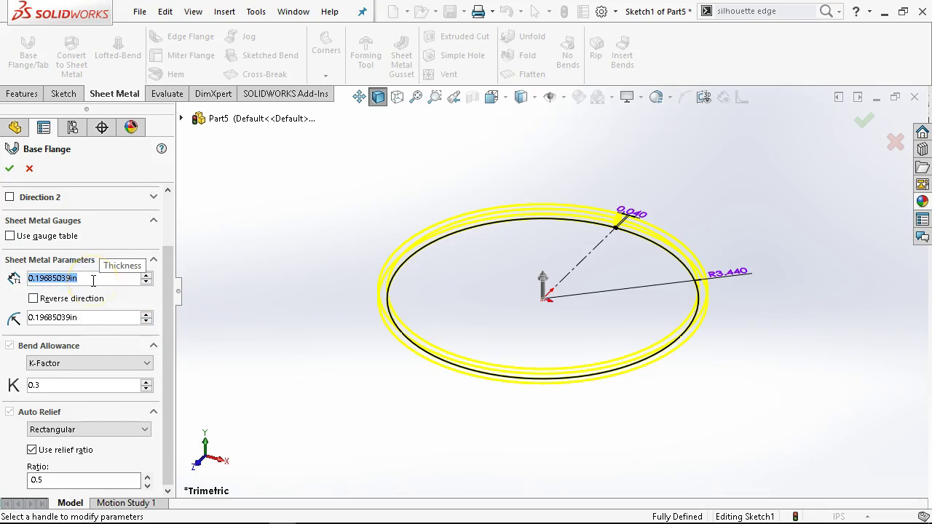
text(.0)
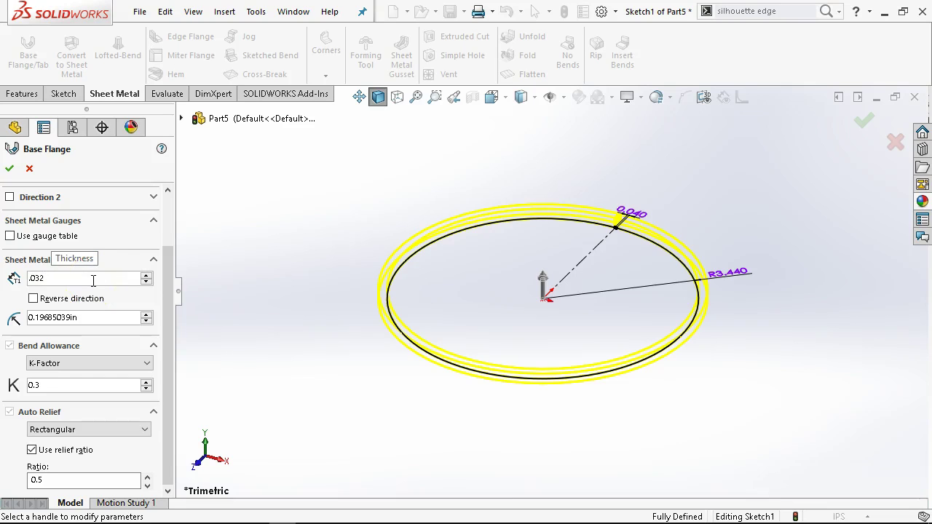
text(32)
drag(168, 386, 182, 250)
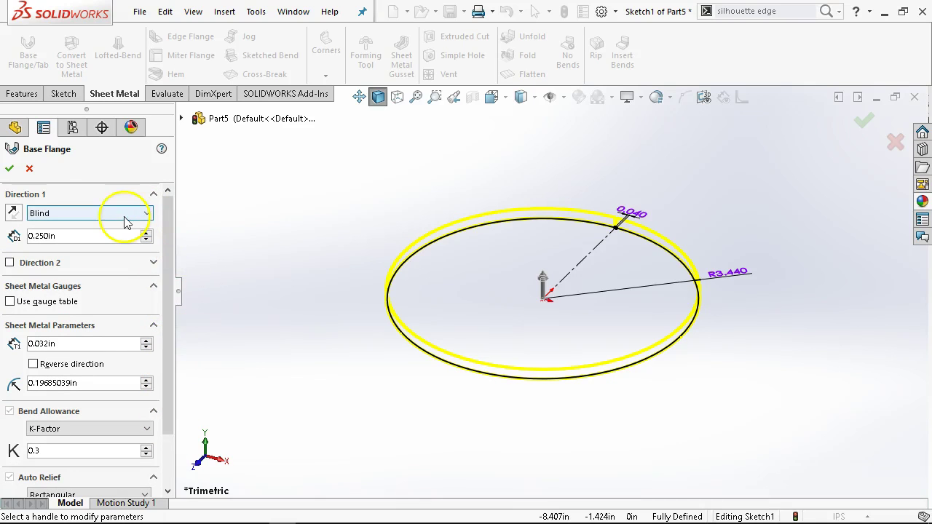
click(9, 170)
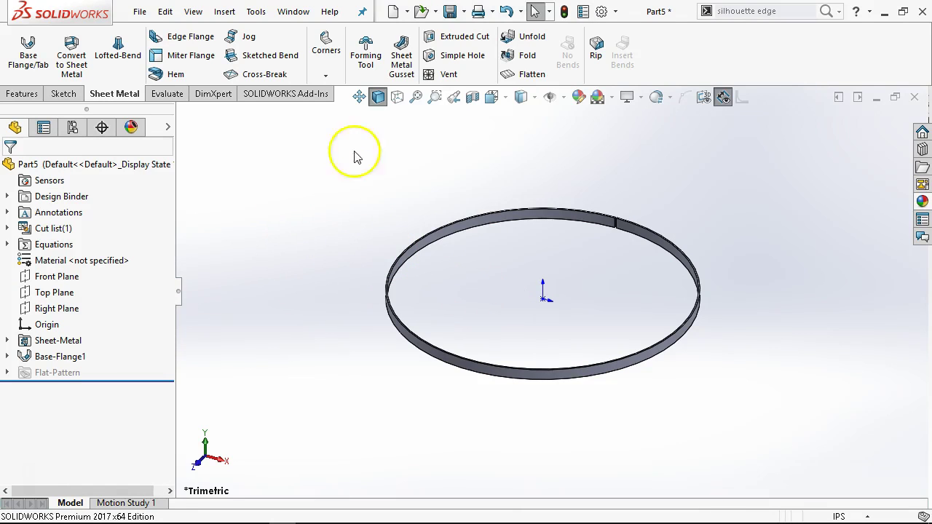
click(510, 73)
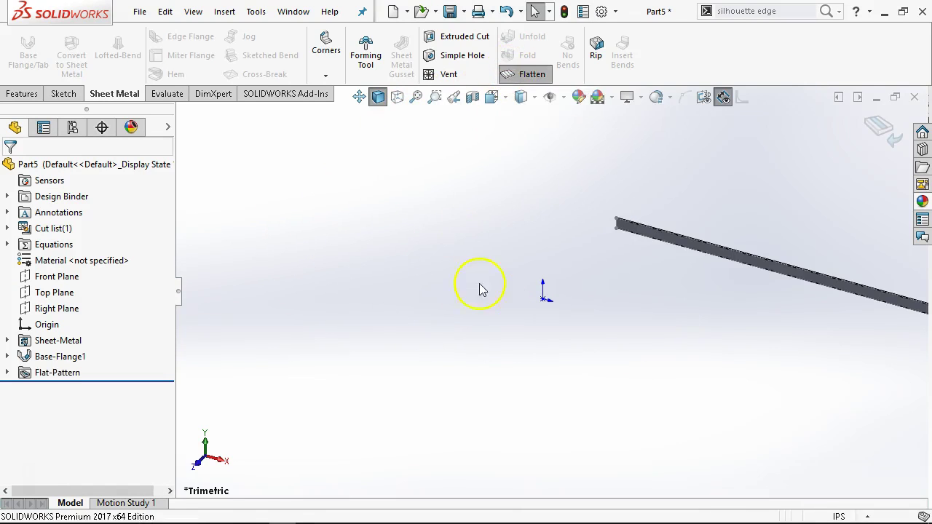
key(ctrl+1)
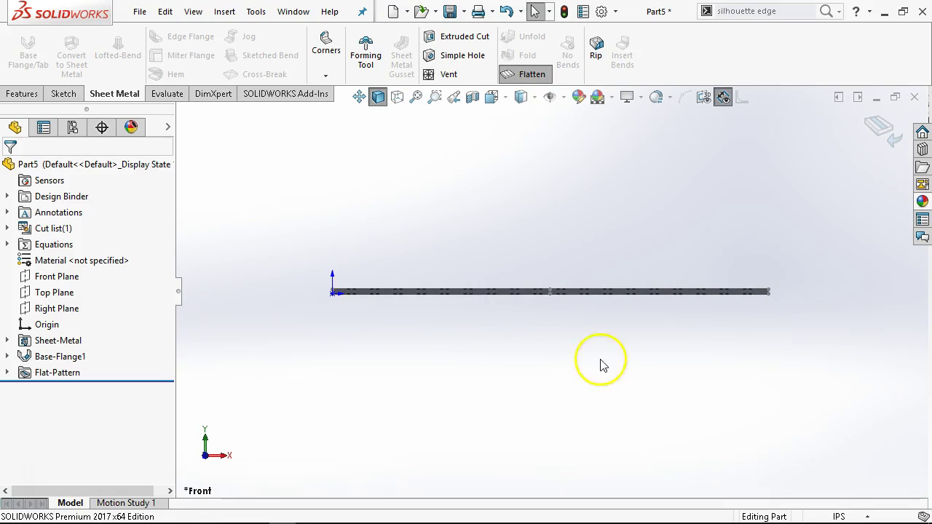
scroll(550, 341, down, 2)
scroll(561, 328, up, 3)
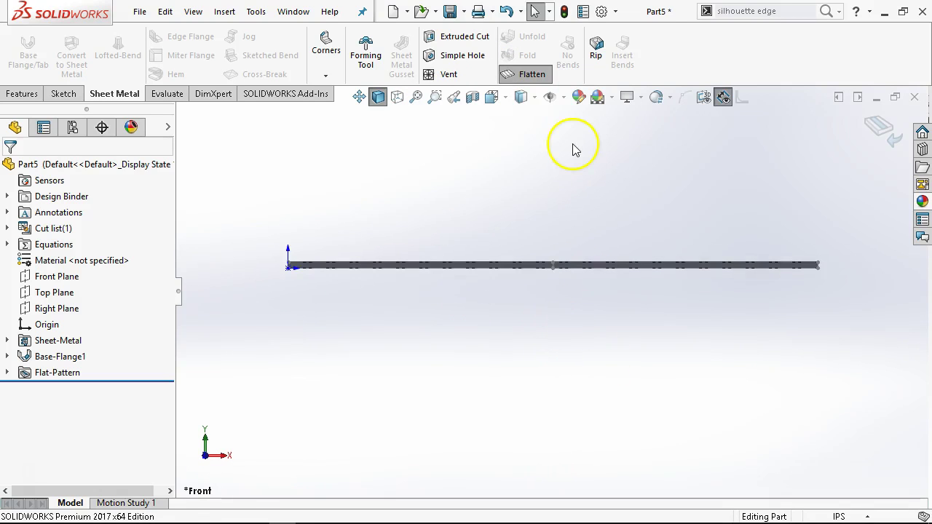
click(532, 74)
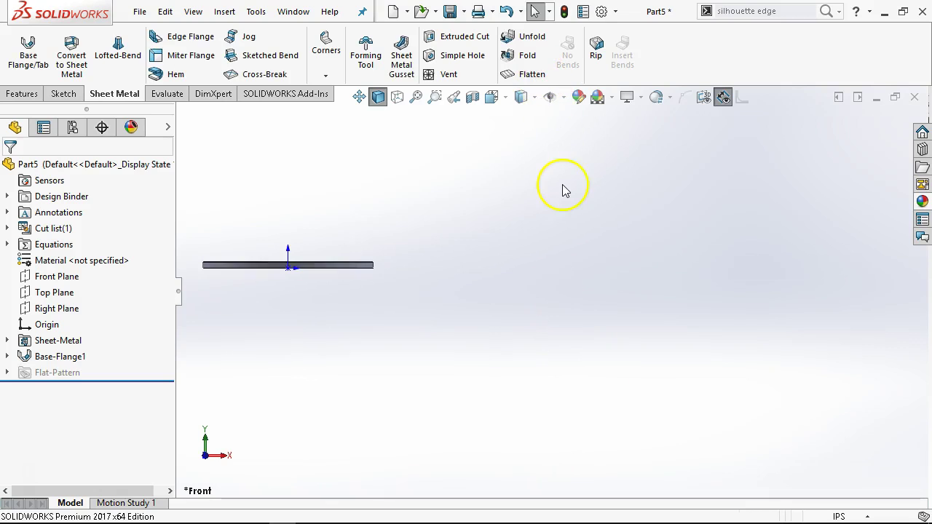
key(ctrl+7)
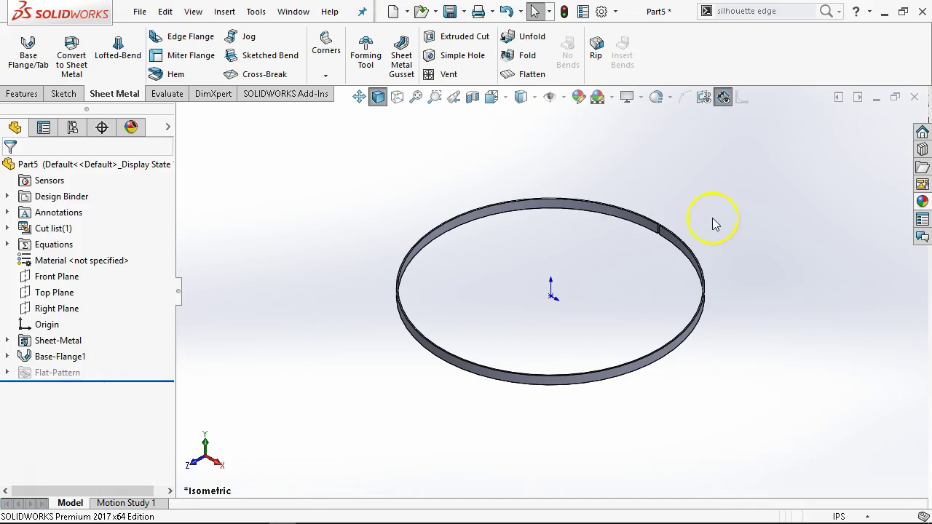
scroll(647, 233, down, 5)
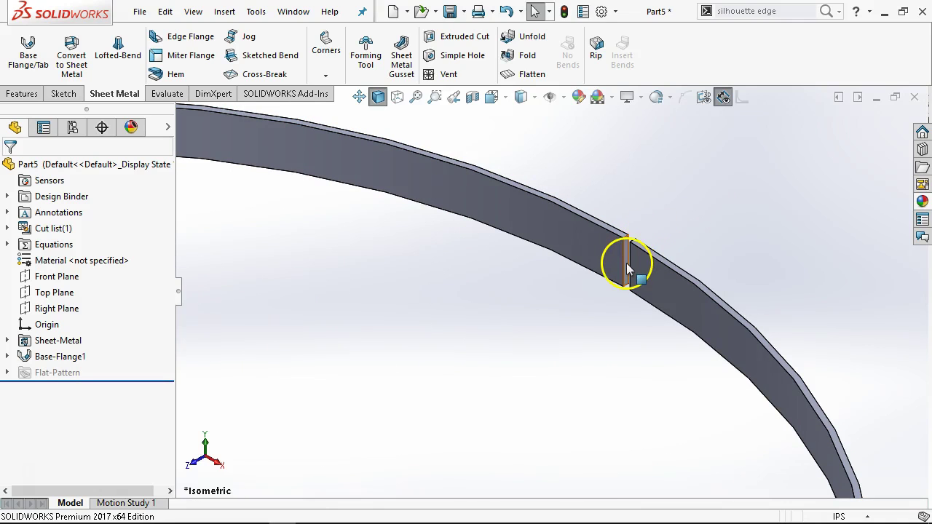
click(626, 263)
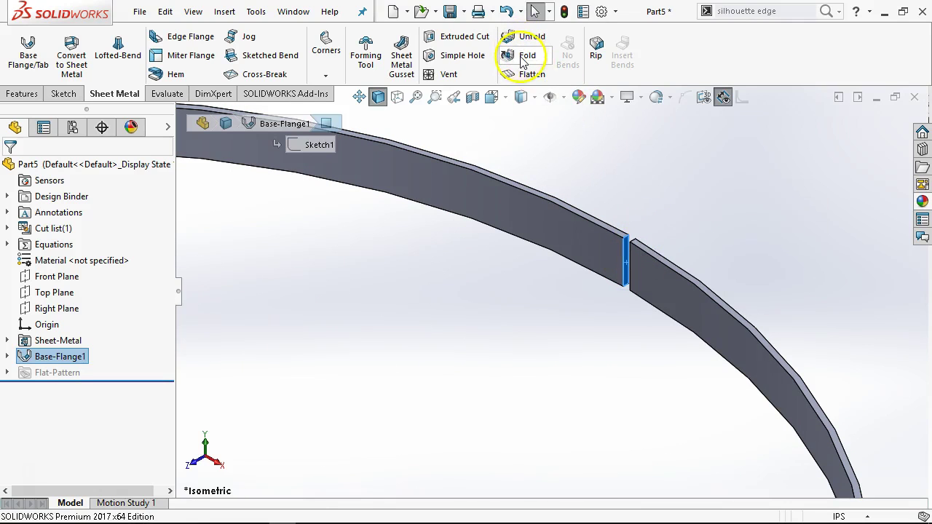
Add an Unfold feature with the seam edge fixed and all bends collected, viewed from the front
click(523, 37)
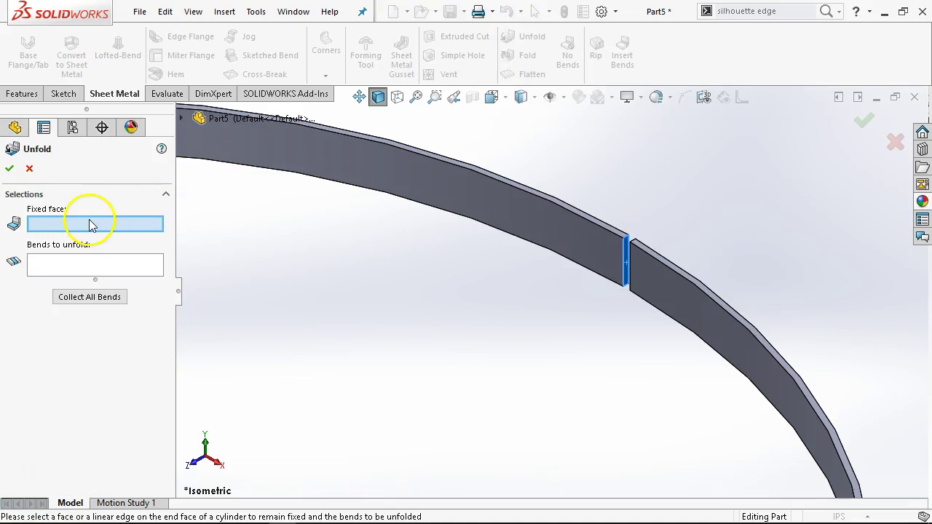
click(624, 251)
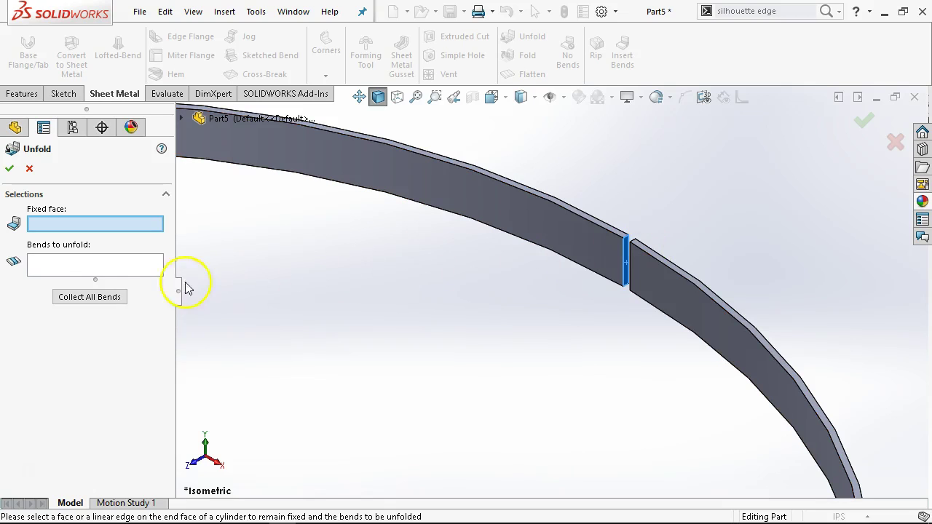
click(109, 271)
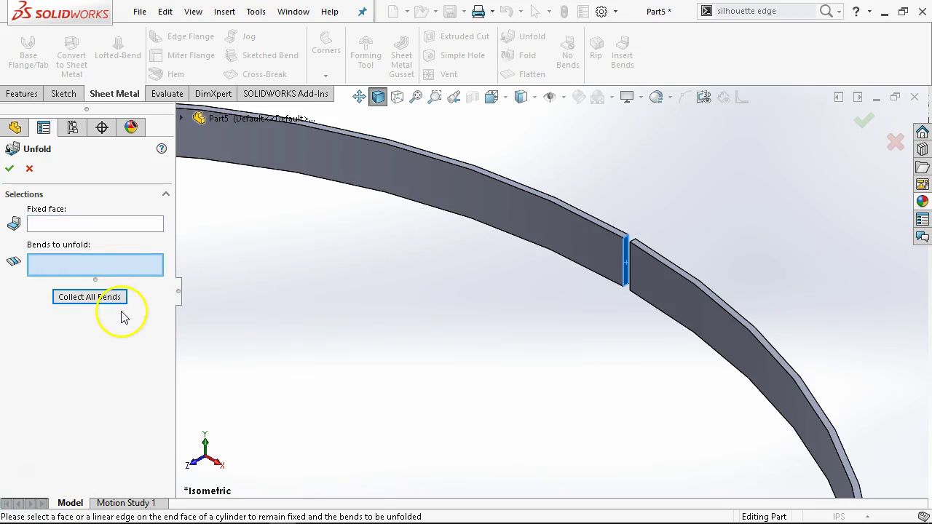
click(83, 225)
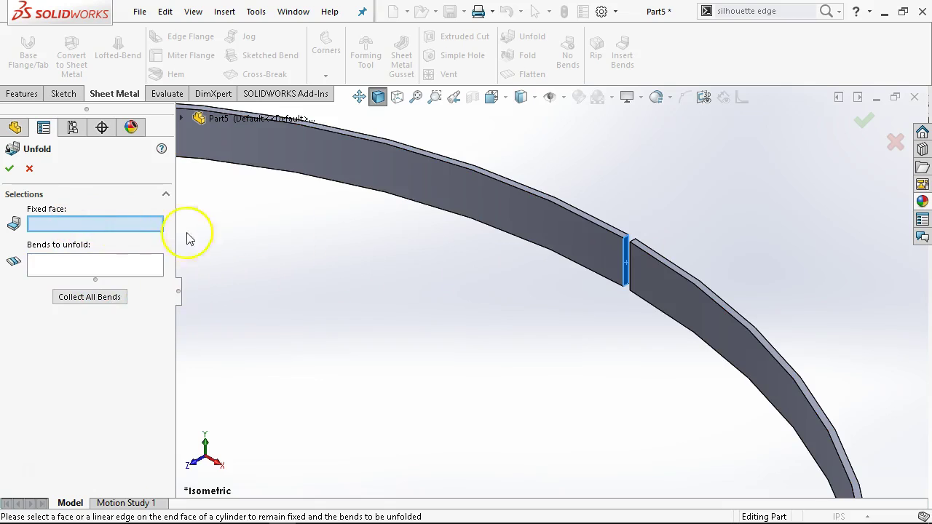
scroll(621, 295, down, 2)
scroll(620, 295, down, 2)
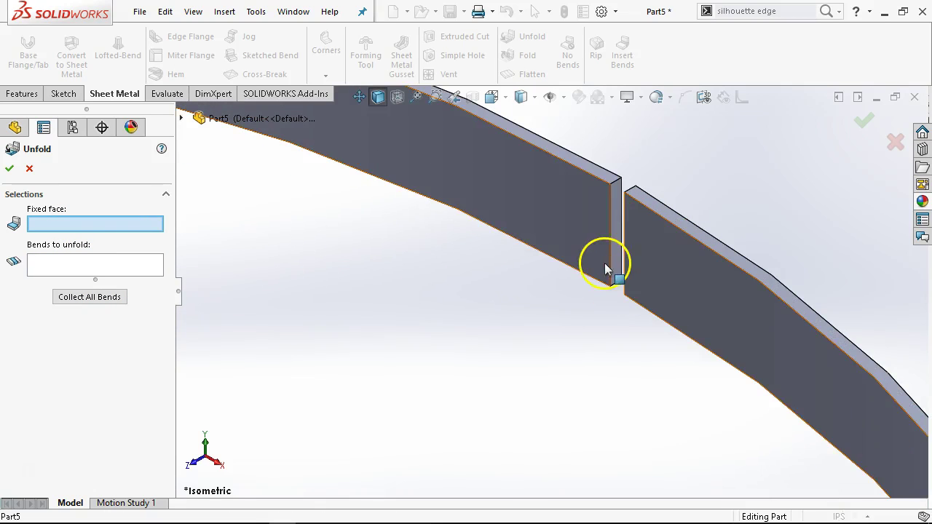
click(612, 246)
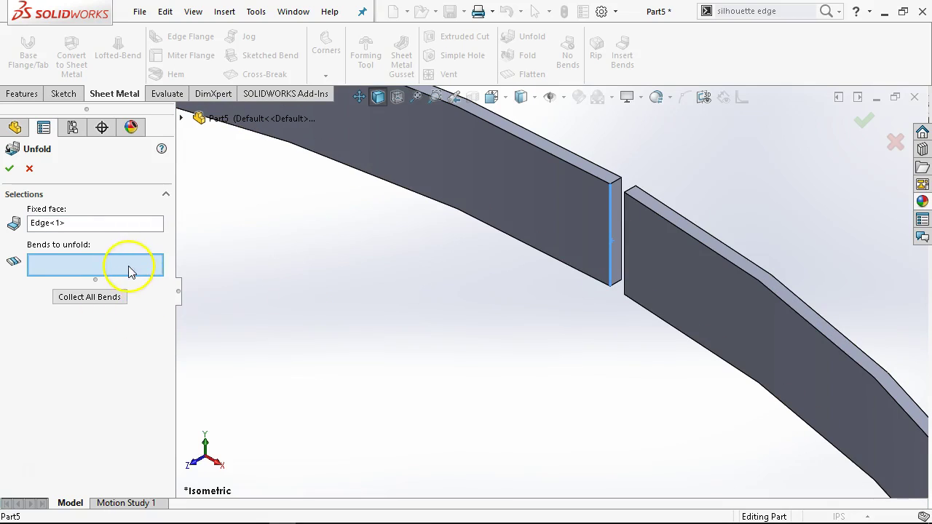
click(84, 298)
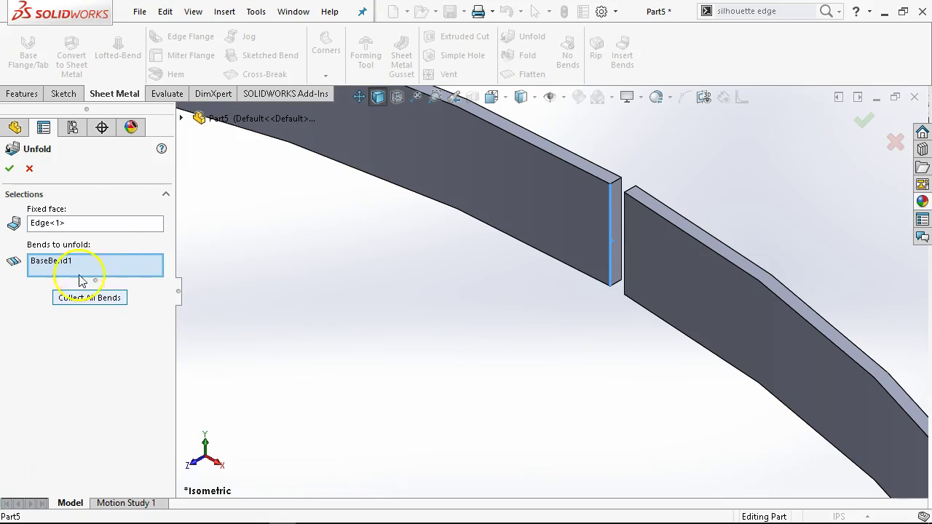
click(9, 168)
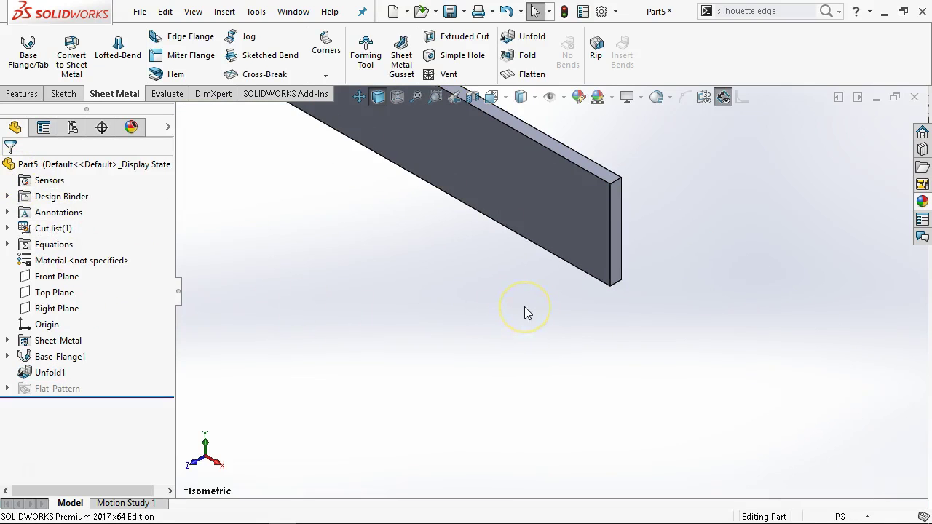
key(ctrl+1)
Start a new sketch on the flat strip's face
scroll(749, 316, up, 8)
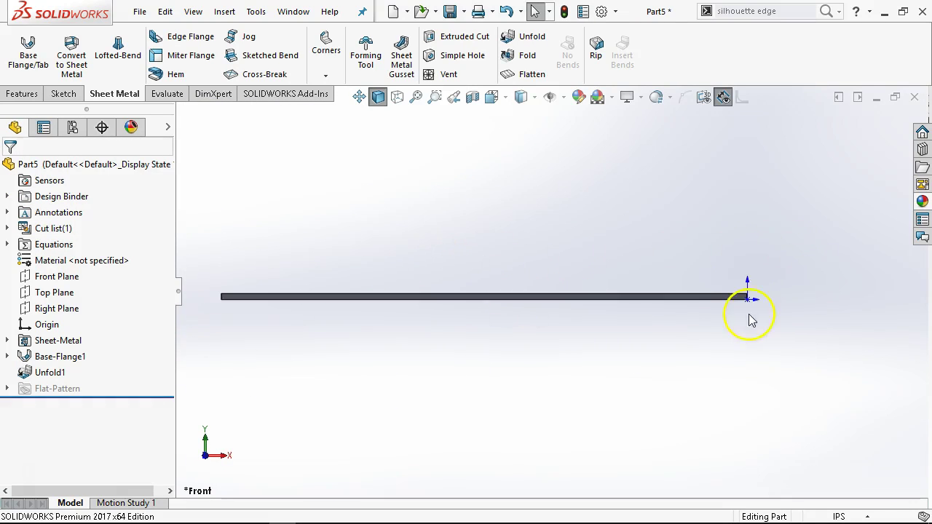
scroll(530, 364, up, 2)
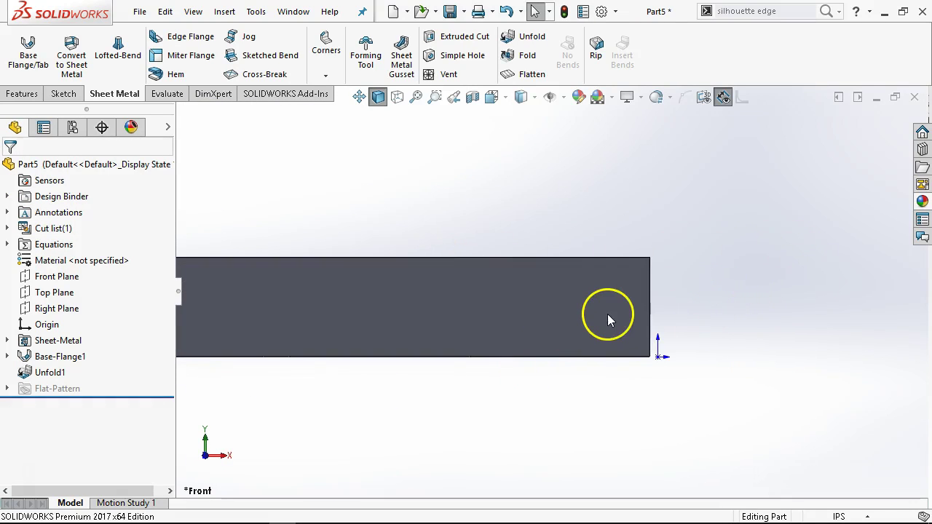
click(607, 318)
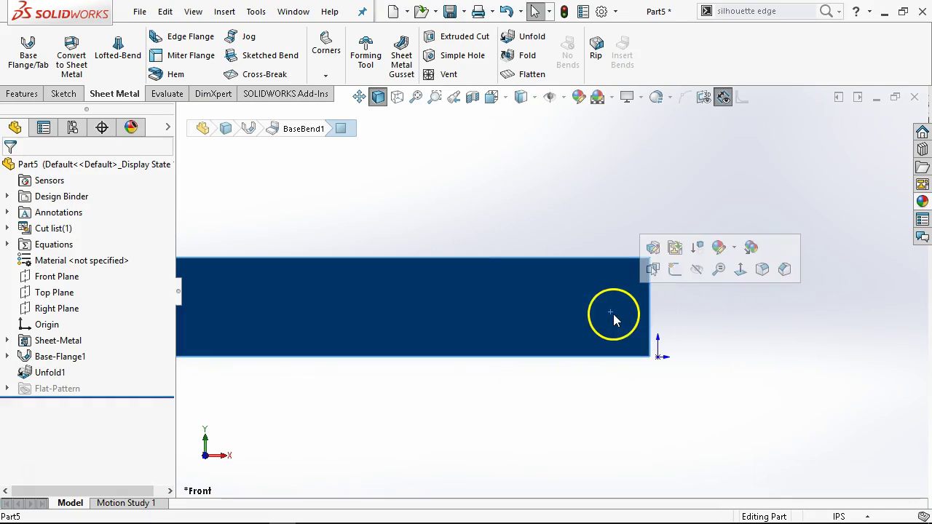
click(672, 271)
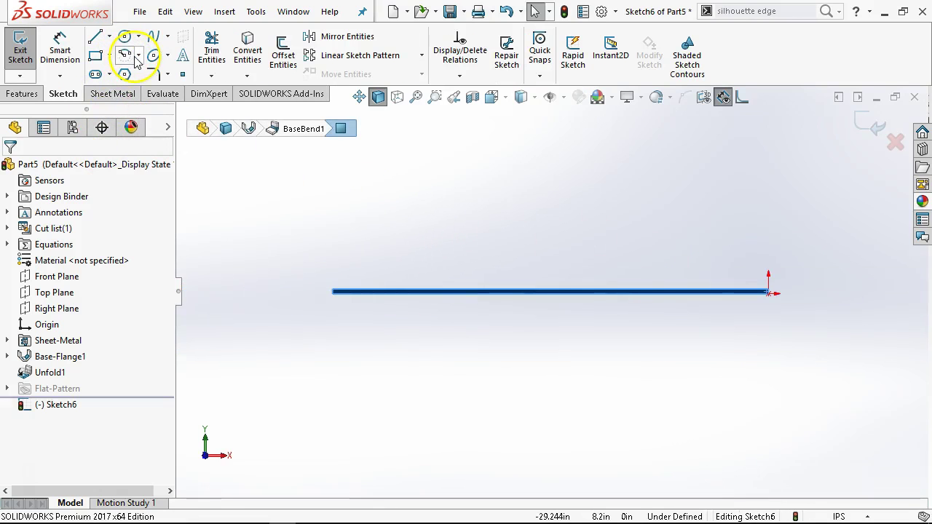
Attempt a tangent arc at the strip's end and dismiss the endpoint warning
click(138, 56)
click(150, 92)
scroll(739, 315, down, 5)
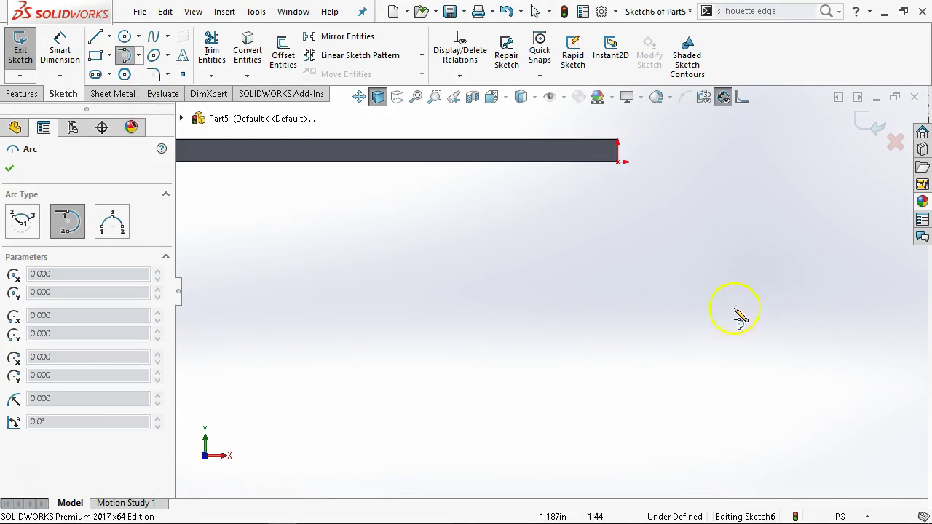
scroll(607, 150, down, 3)
click(597, 205)
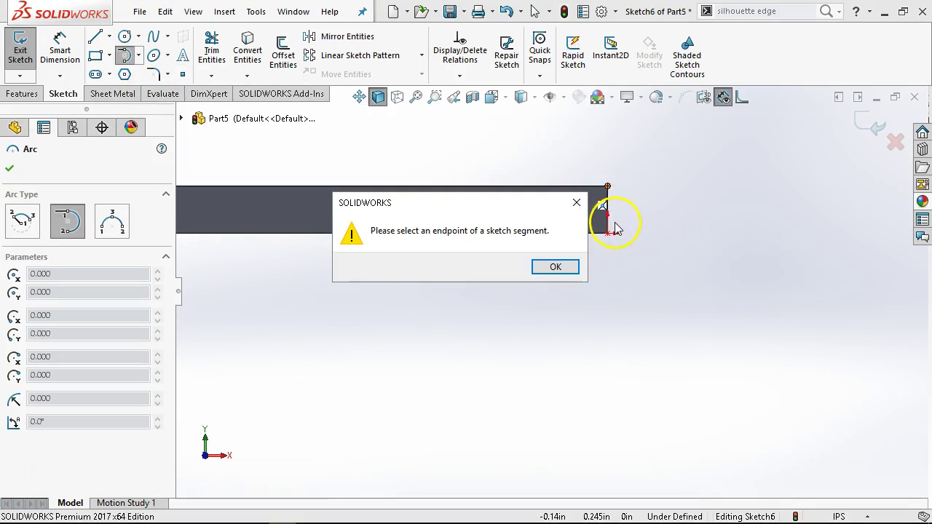
click(553, 267)
scroll(583, 241, down, 3)
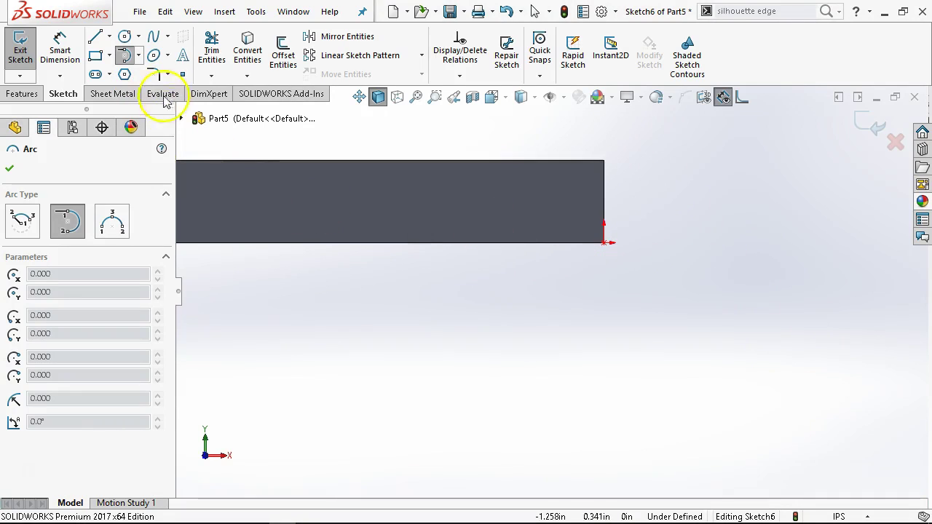
Draw a 3 Point Arc from the top edge to the bottom edge at the right end
click(137, 56)
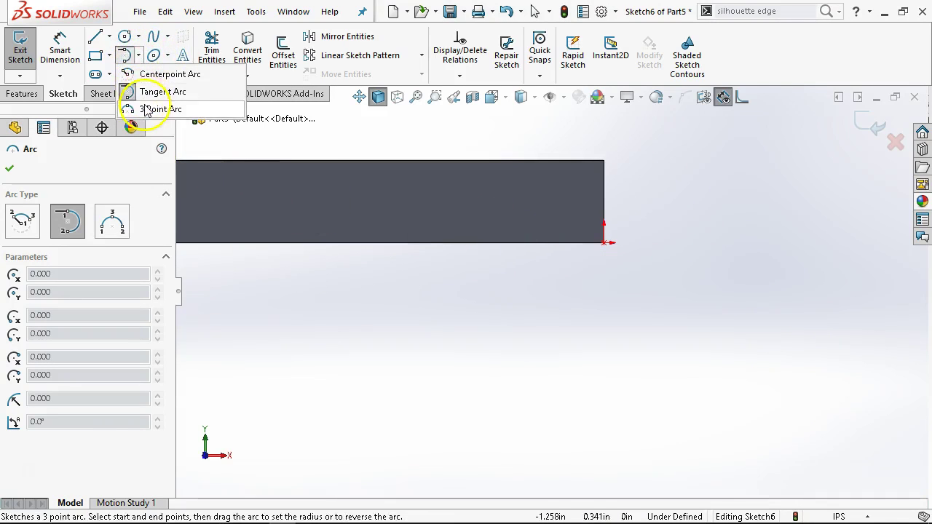
click(144, 108)
scroll(542, 211, down, 2)
scroll(582, 174, up, 2)
scroll(575, 160, down, 2)
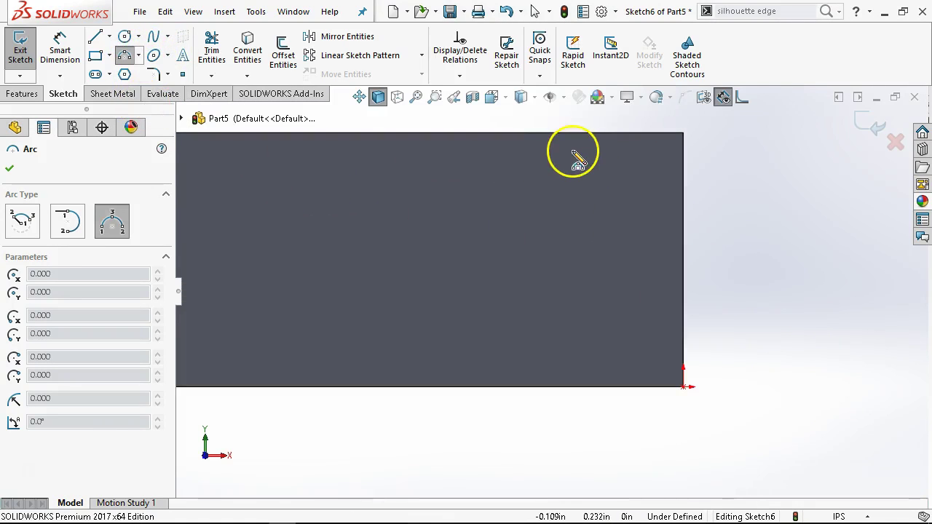
click(559, 133)
click(576, 387)
click(668, 271)
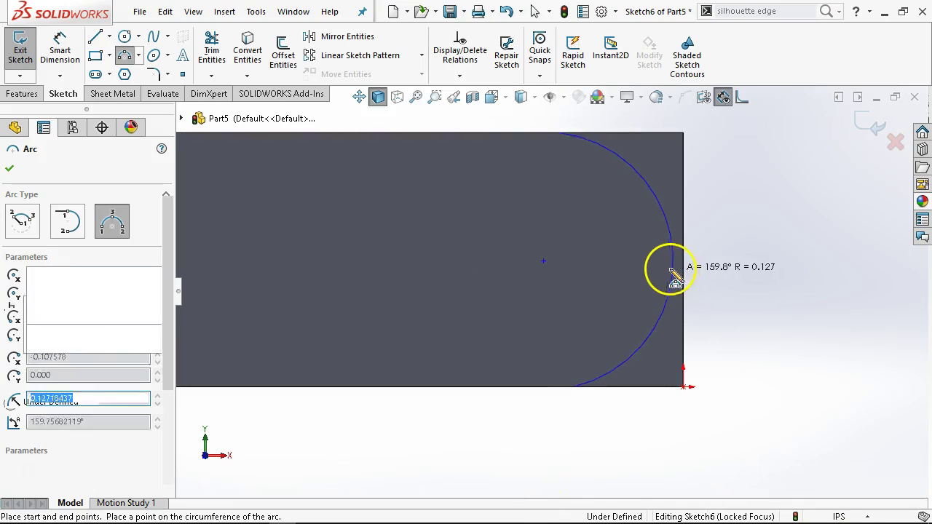
right_click(741, 249)
click(766, 253)
Make the arc tangent to the right edge and its endpoints vertical
click(674, 283)
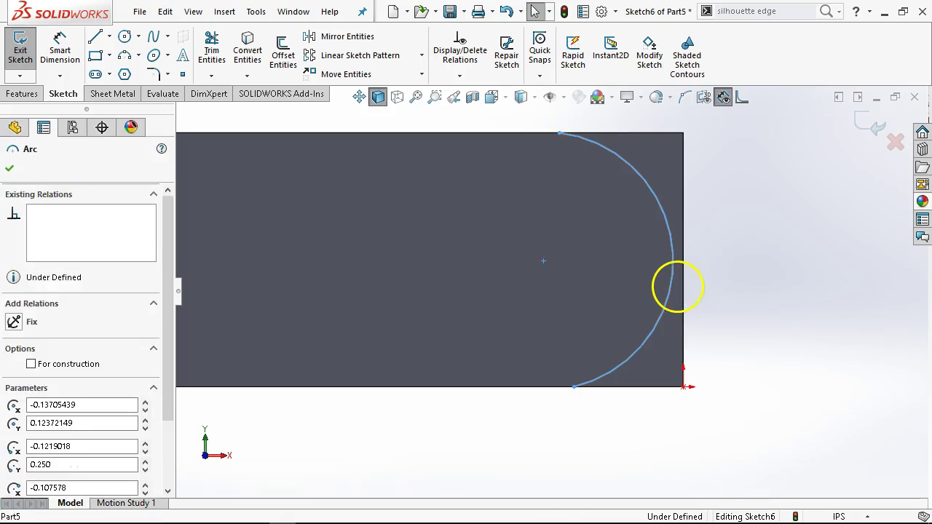
ctrl+click(683, 291)
click(723, 226)
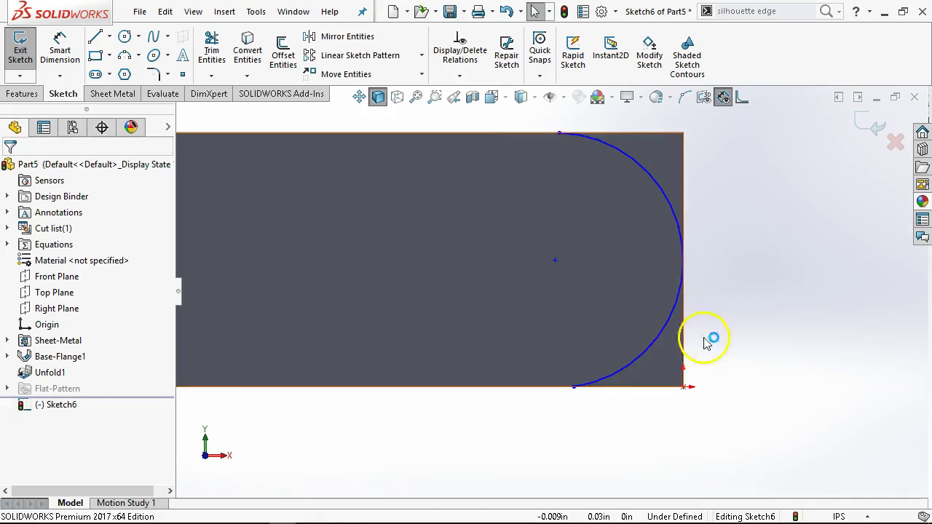
click(574, 386)
ctrl+click(559, 132)
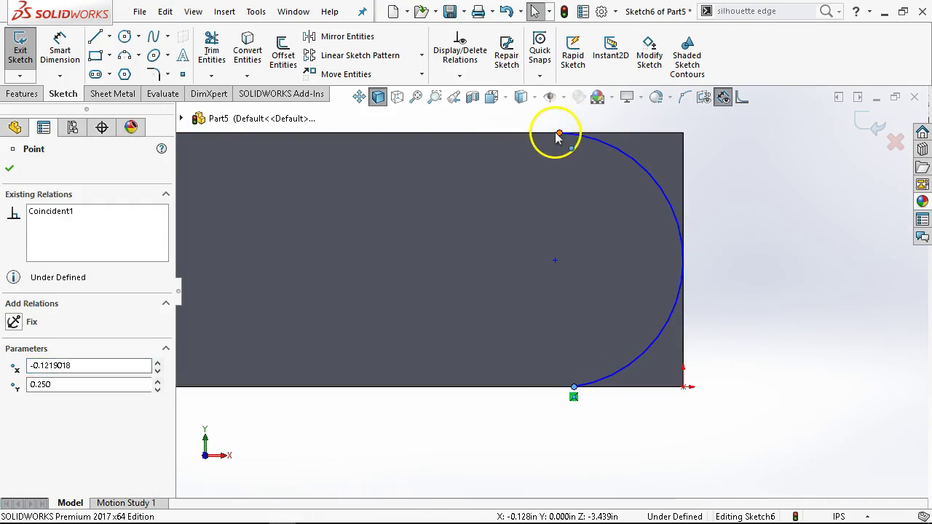
click(620, 69)
click(757, 238)
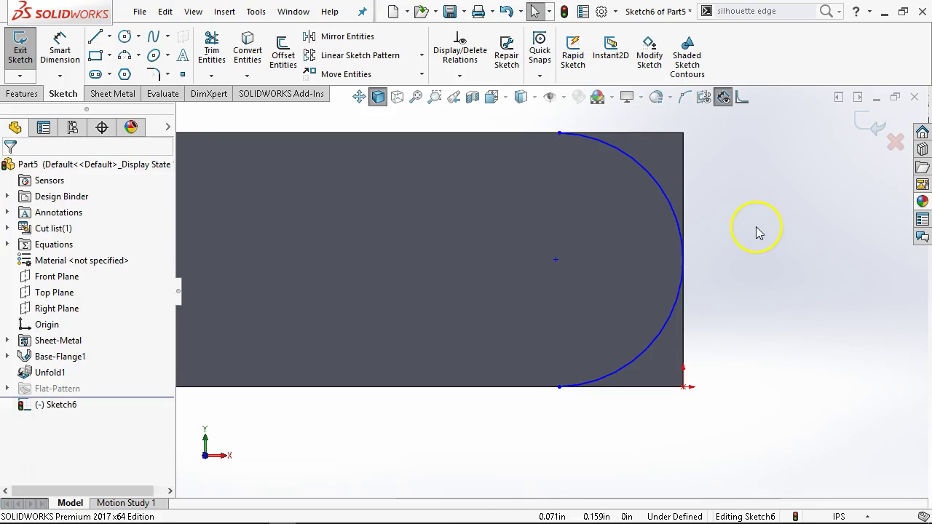
Make the arc tangent to the strip's top edge, fully defining the sketch
right_click(759, 233)
click(677, 209)
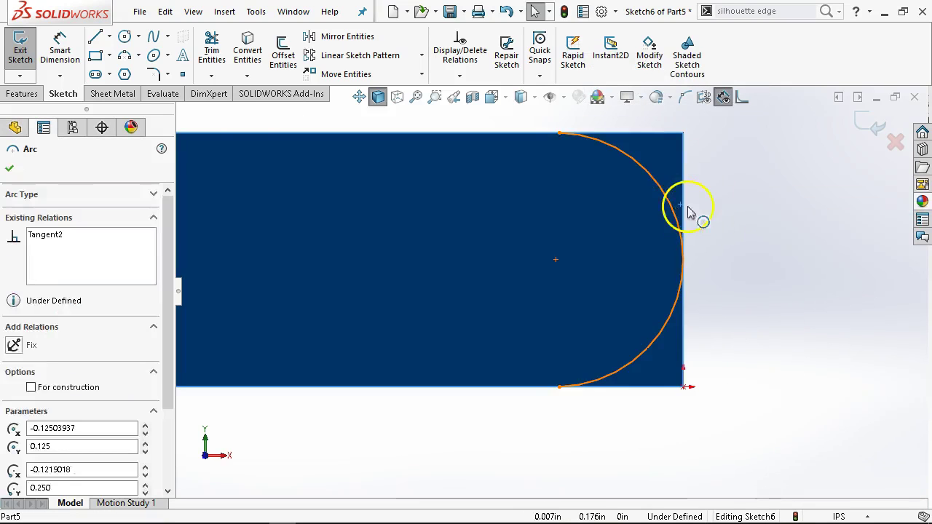
click(703, 230)
click(652, 176)
ctrl+click(653, 137)
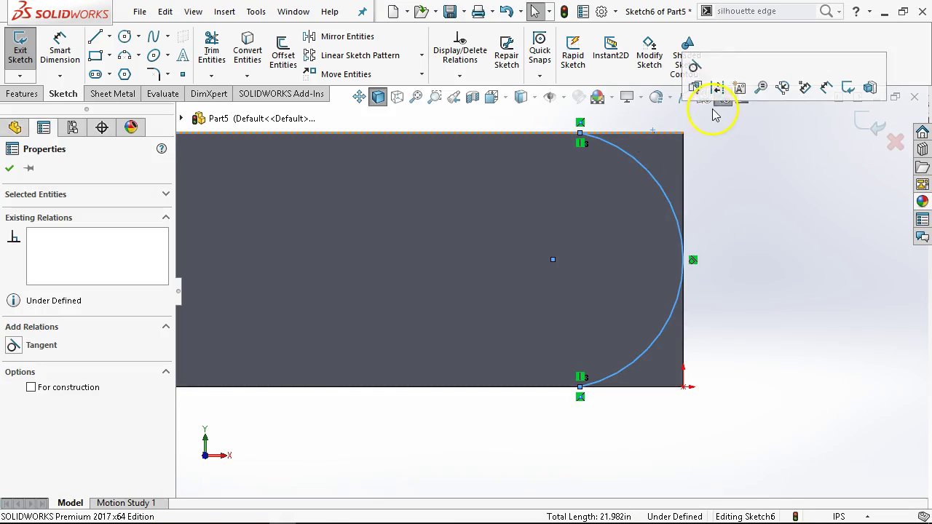
click(701, 69)
key(z)
key(z)
key(z)
key(z)
key(z)
key(z)
key(z)
key(z)
key(z)
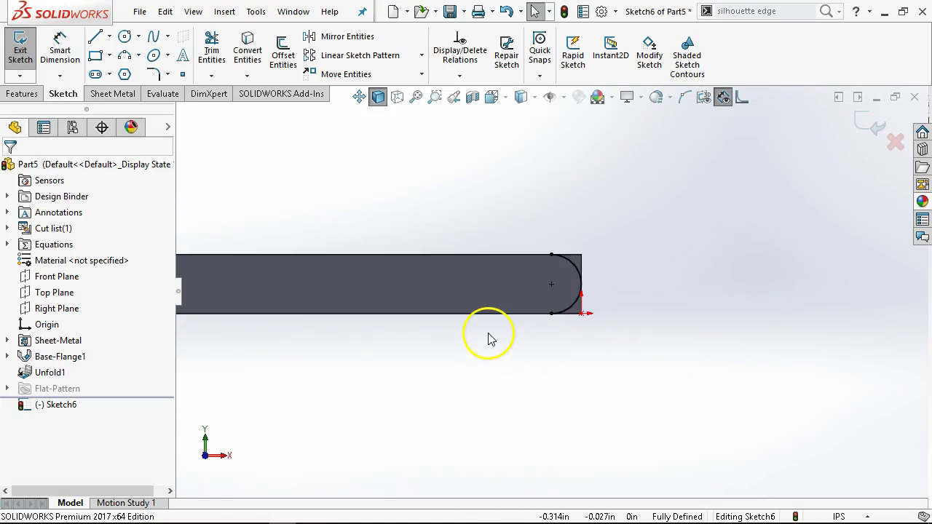
key(z)
key(z)
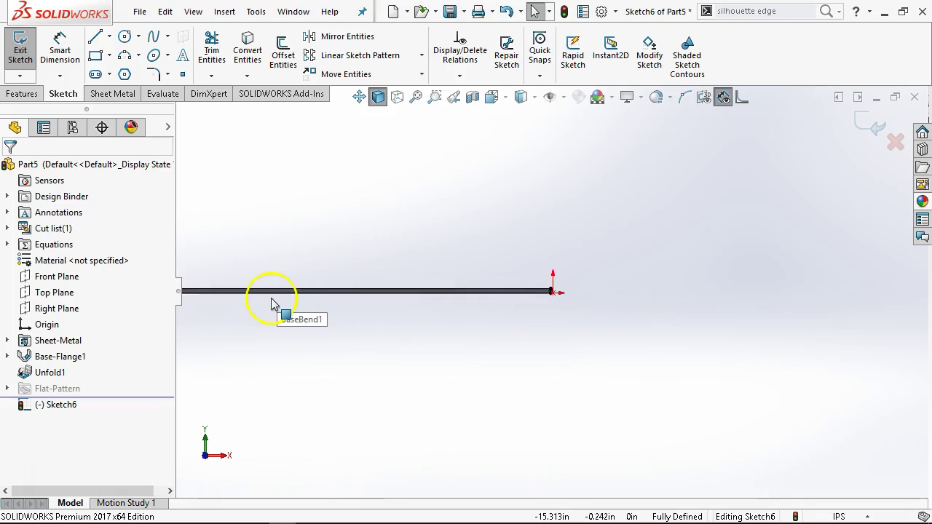
Draw a vertical centerline across the strip at its midpoint
key(f)
scroll(271, 305, down, 1)
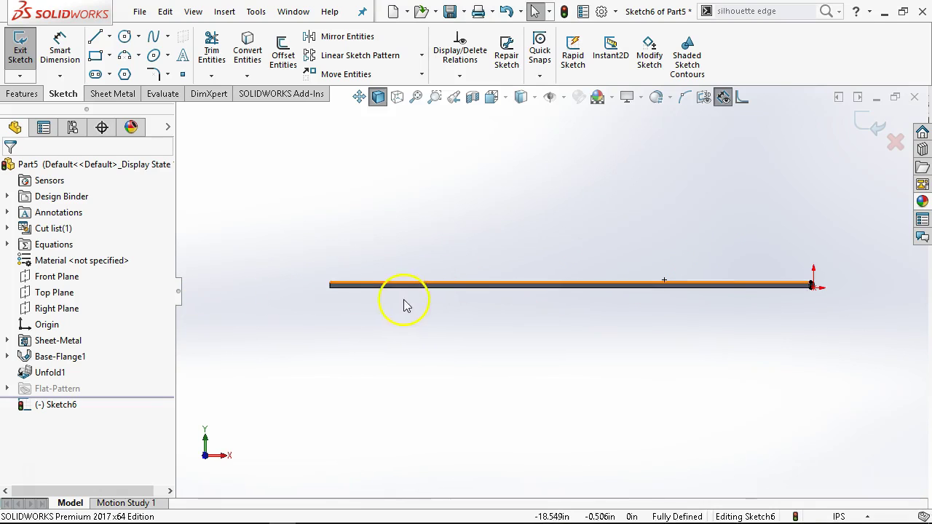
scroll(393, 289, down, 3)
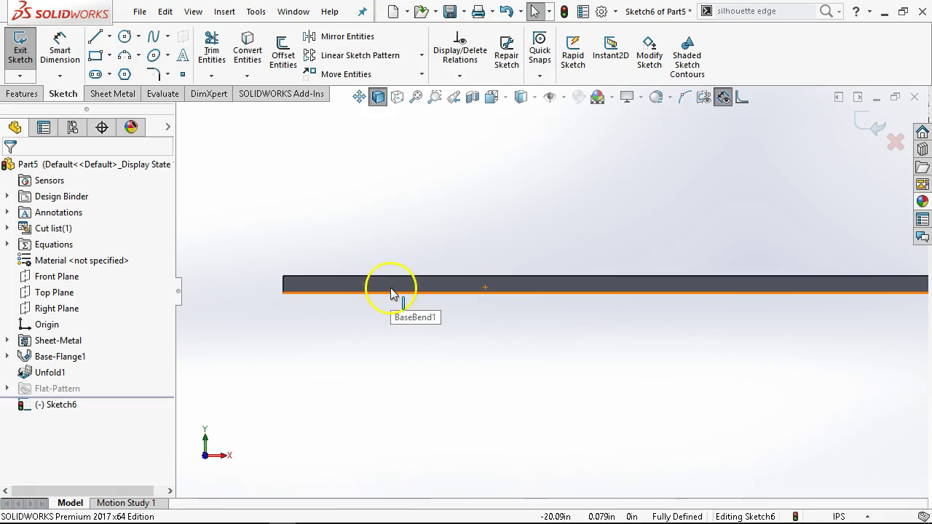
click(109, 37)
click(116, 73)
scroll(676, 312, down, 3)
scroll(806, 305, up, 2)
scroll(786, 308, down, 1)
scroll(790, 312, up, 2)
scroll(616, 311, down, 2)
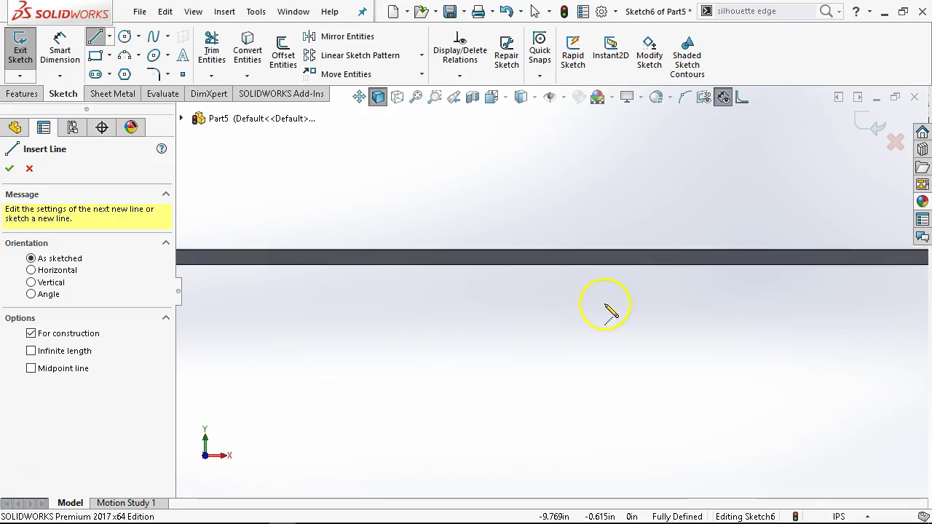
click(514, 256)
click(514, 240)
right_click(592, 213)
click(631, 222)
Mirror the rounded end across the centerline to the other end of the strip
scroll(679, 259, up, 1)
scroll(837, 289, up, 2)
scroll(797, 260, down, 3)
scroll(728, 229, up, 2)
scroll(743, 213, up, 1)
drag(624, 230, 149, 360)
click(335, 98)
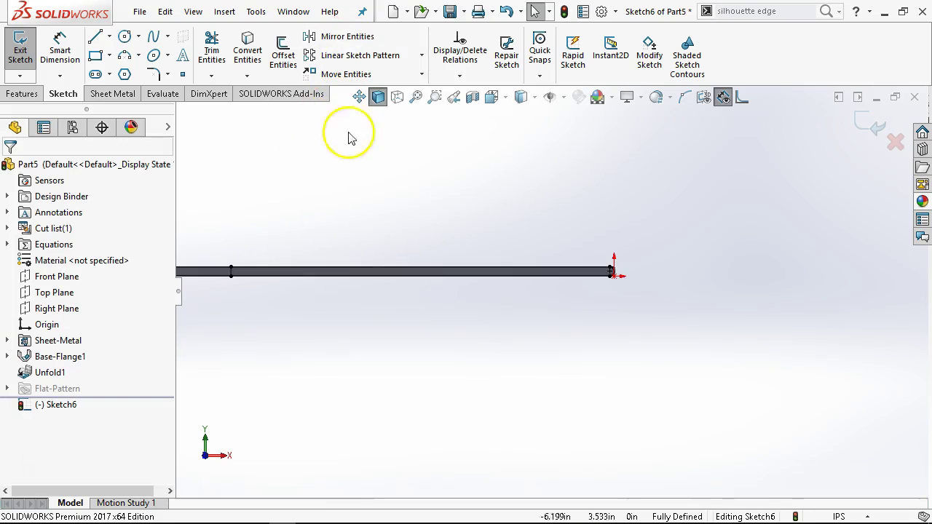
Check the strip width and corner points, nudging the arc's bottom endpoint slightly left
scroll(553, 284, up, 3)
scroll(359, 306, down, 5)
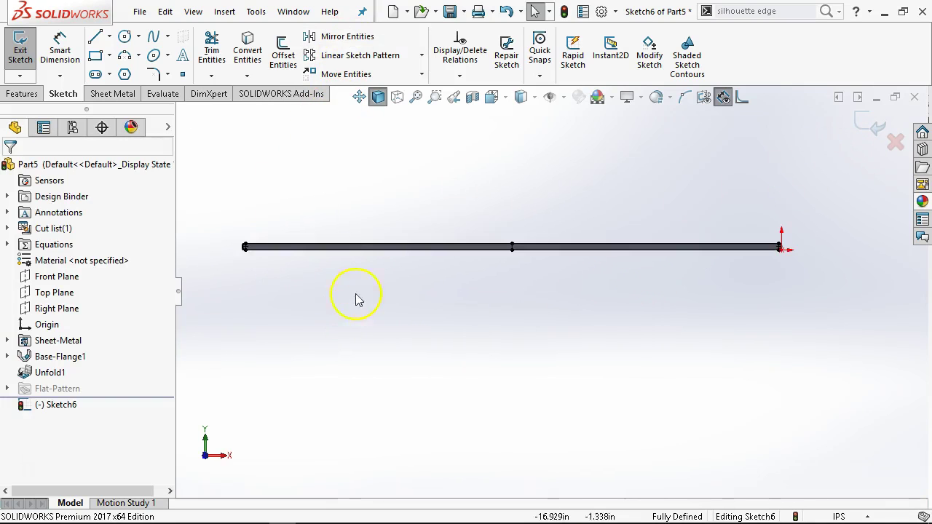
scroll(256, 273, down, 3)
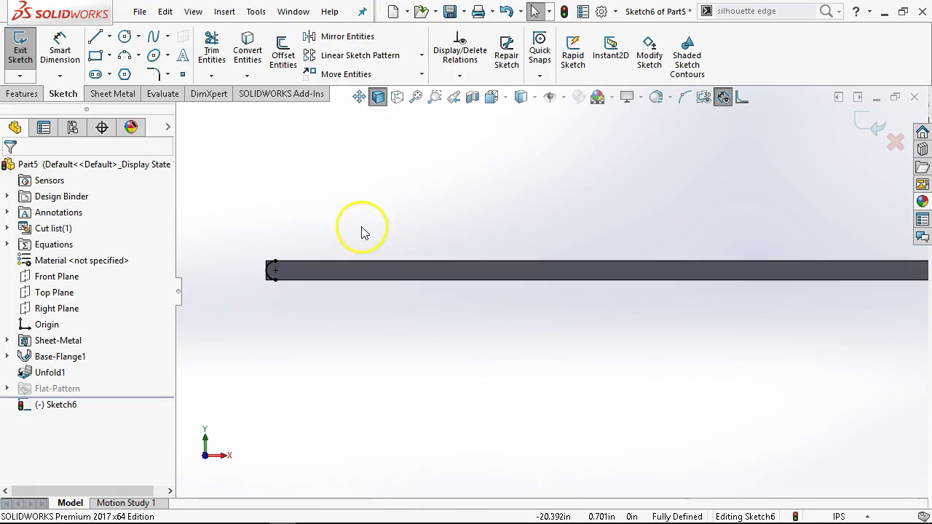
click(347, 262)
ctrl+click(340, 280)
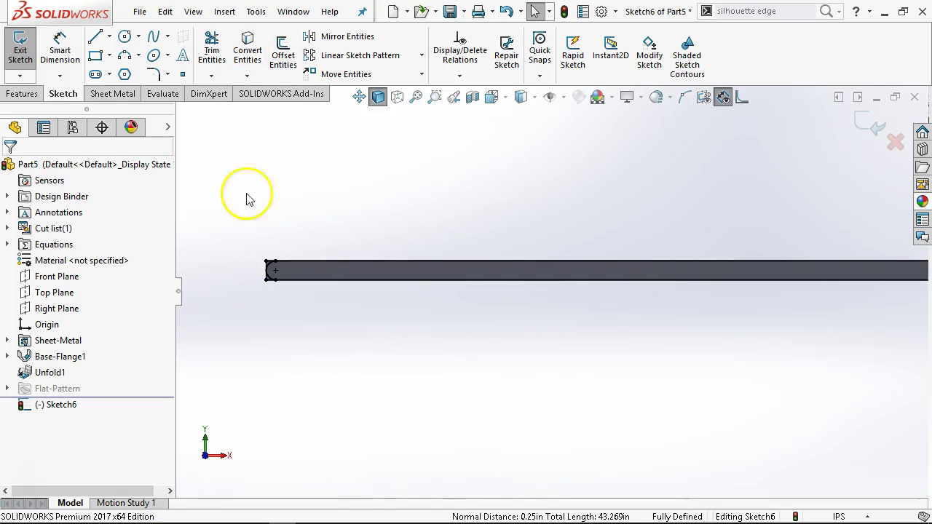
scroll(344, 306, down, 3)
scroll(320, 280, up, 3)
scroll(266, 171, down, 4)
scroll(448, 312, down, 4)
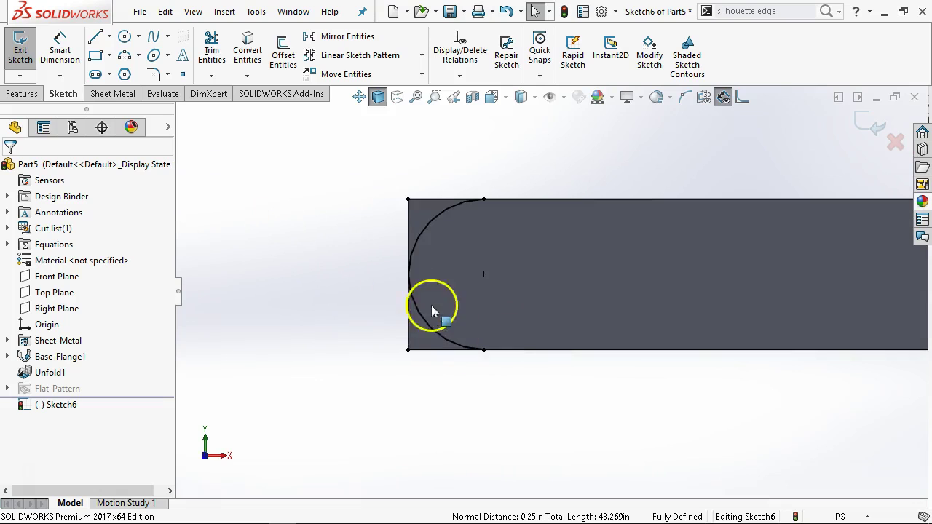
scroll(422, 202, down, 2)
click(420, 206)
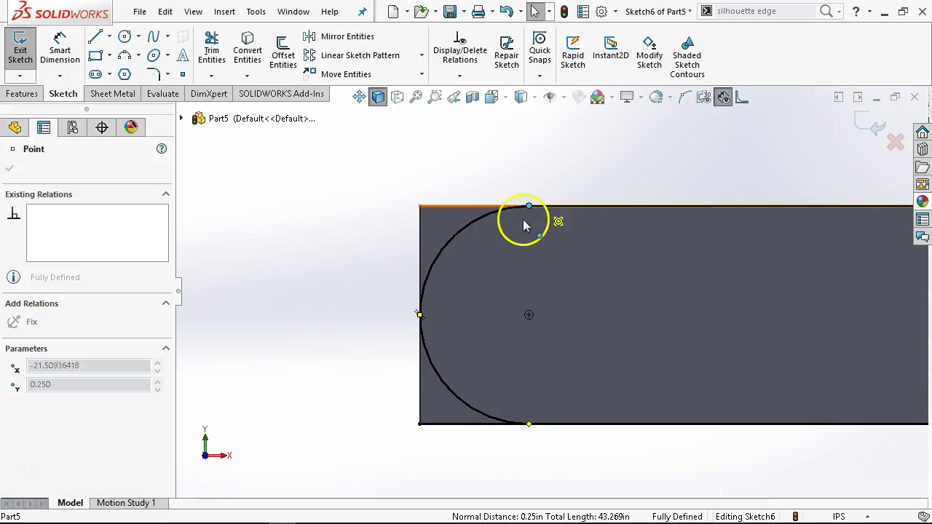
key(Escape)
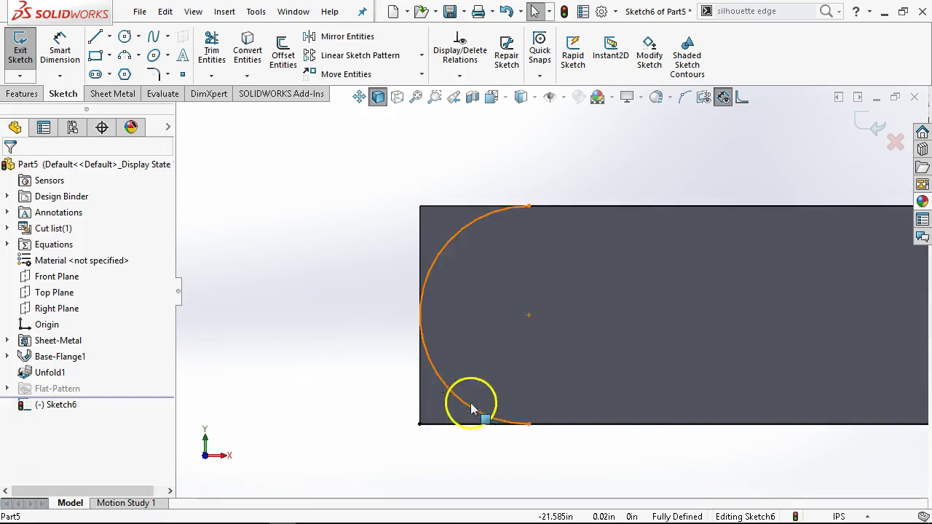
click(421, 425)
click(533, 429)
drag(537, 440, 529, 432)
key(Escape)
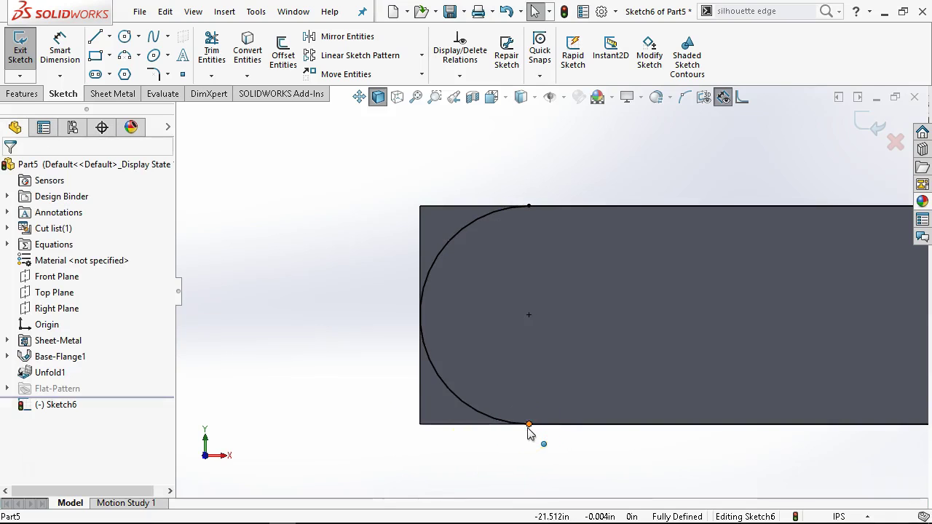
Inspect the strip edge-on and face-on, checking the rounded end's corner points
scroll(539, 218, up, 3)
key(ctrl+5)
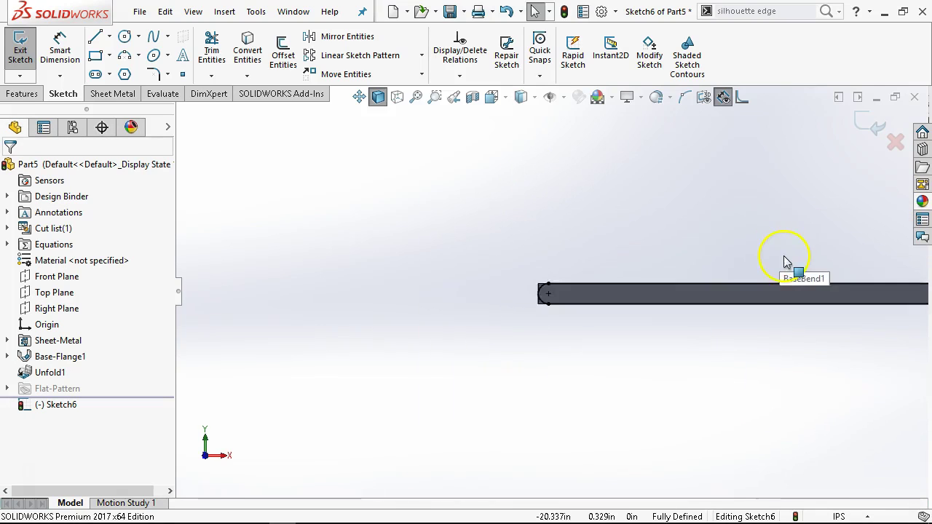
scroll(840, 304, down, 2)
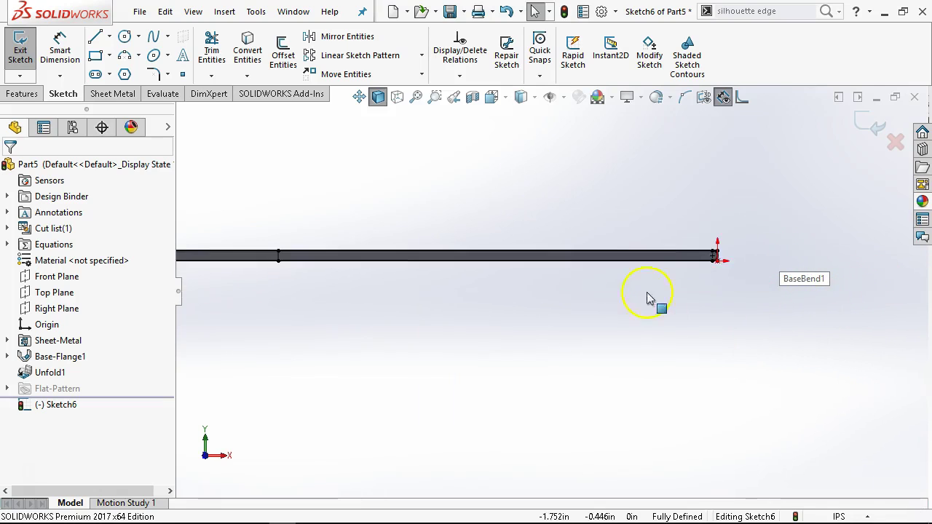
key(ctrl+8)
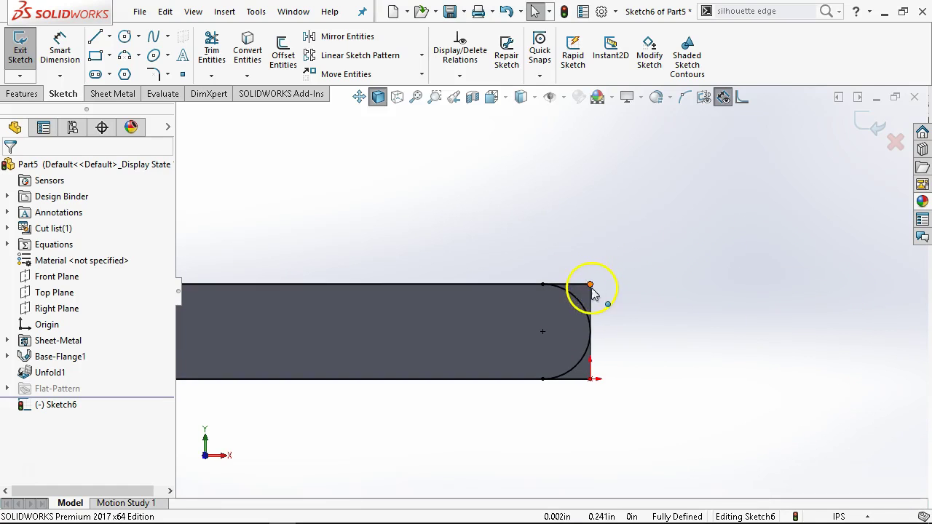
click(590, 285)
key(Escape)
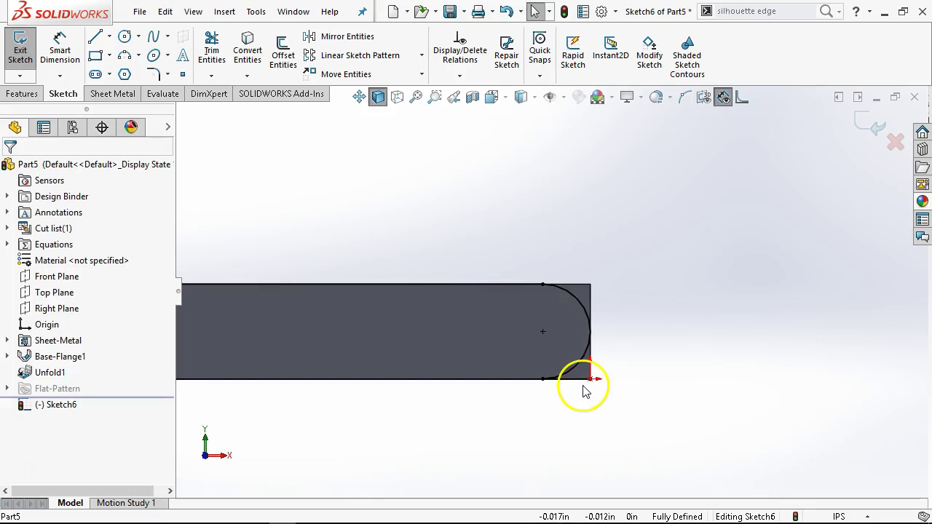
click(592, 380)
key(Escape)
click(591, 379)
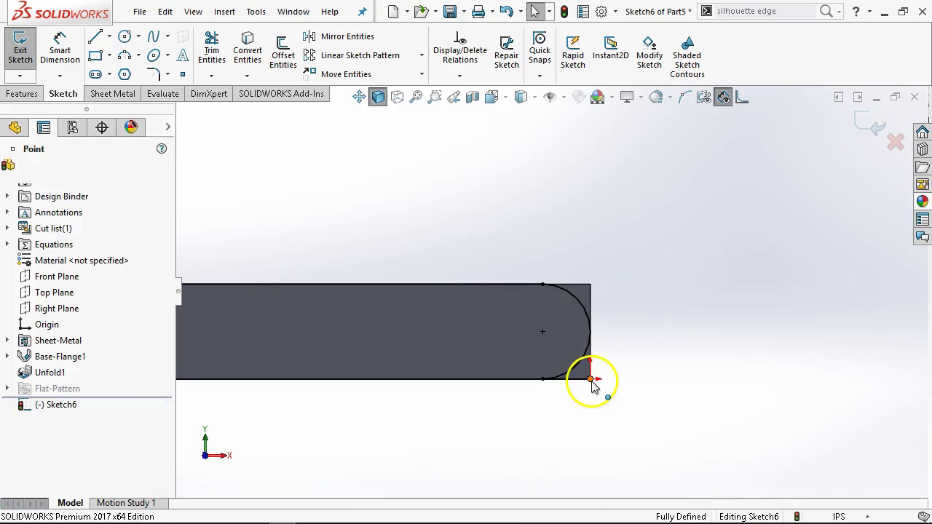
key(Escape)
middle_drag(692, 362, 333, 283)
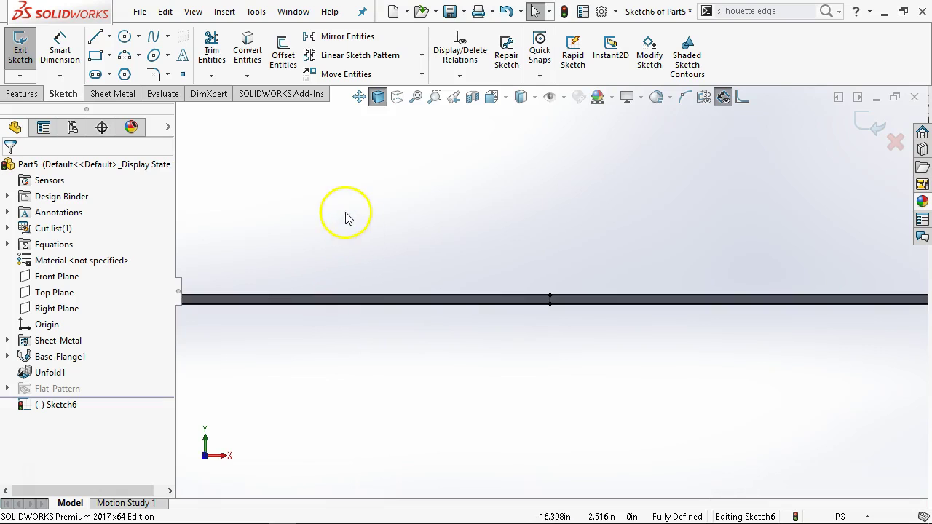
Cut-extrude Sketch6 linked to sheet thickness to round the strip's right end
click(15, 95)
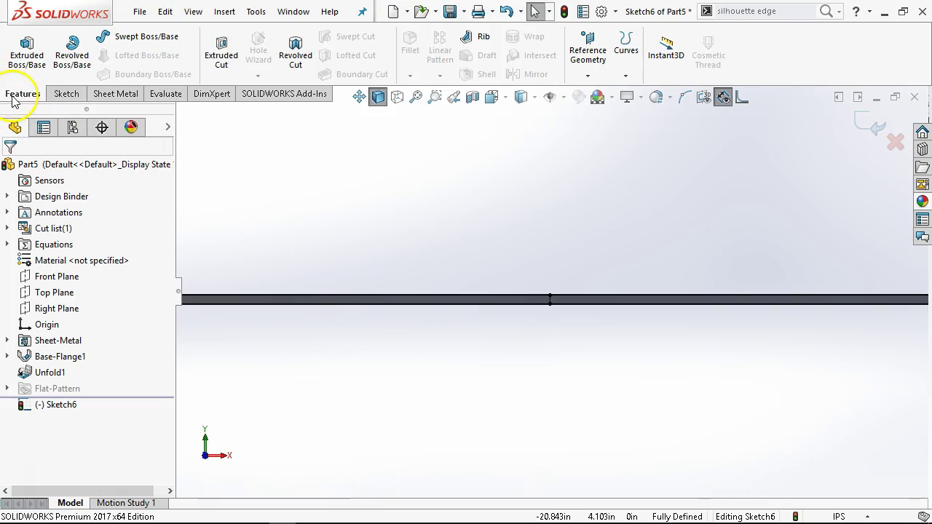
click(222, 51)
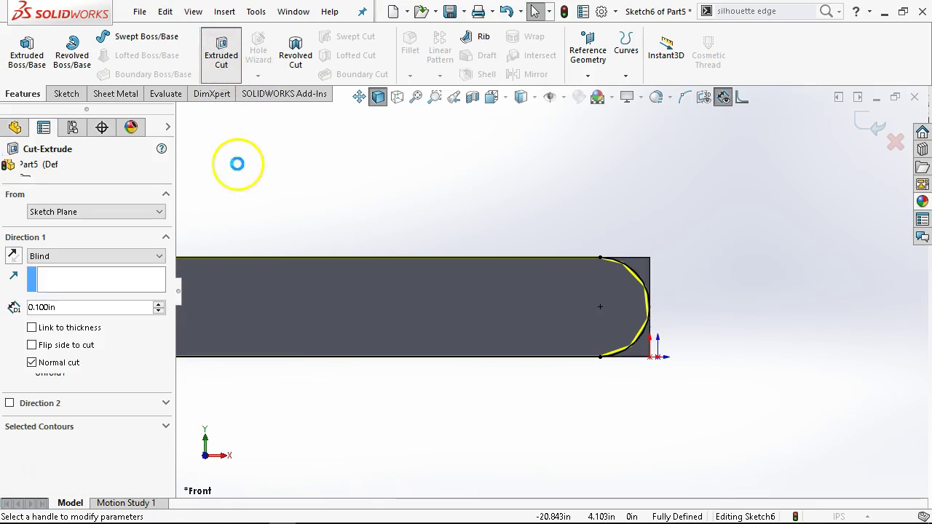
click(32, 329)
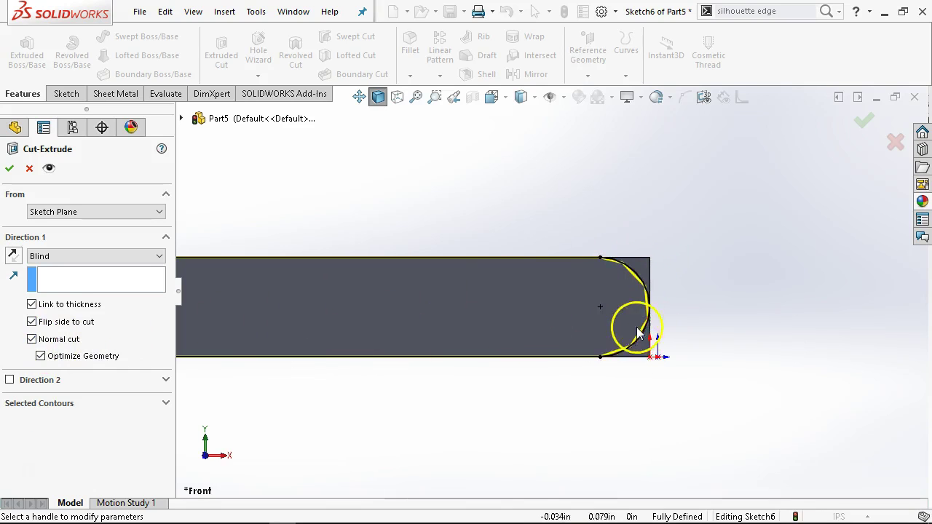
click(10, 168)
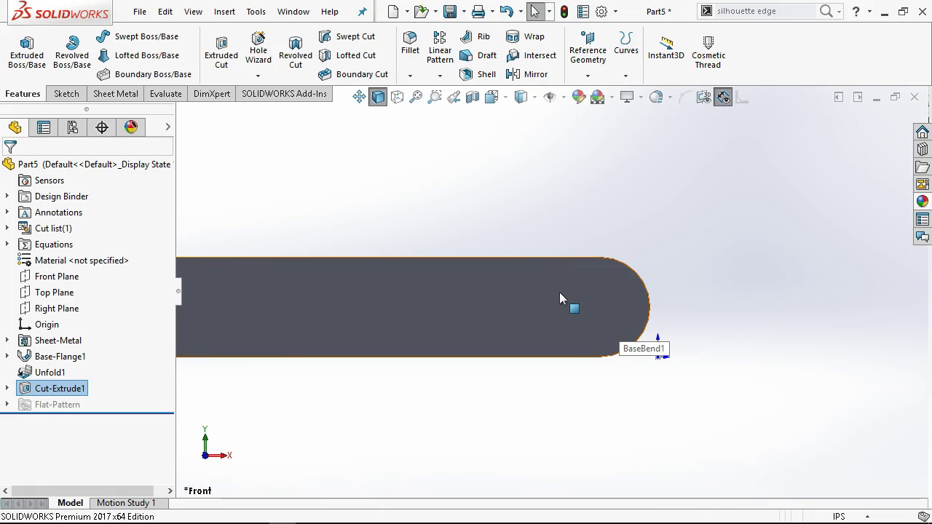
Start a Hole Wizard drilled hole on the strip's front face
click(611, 282)
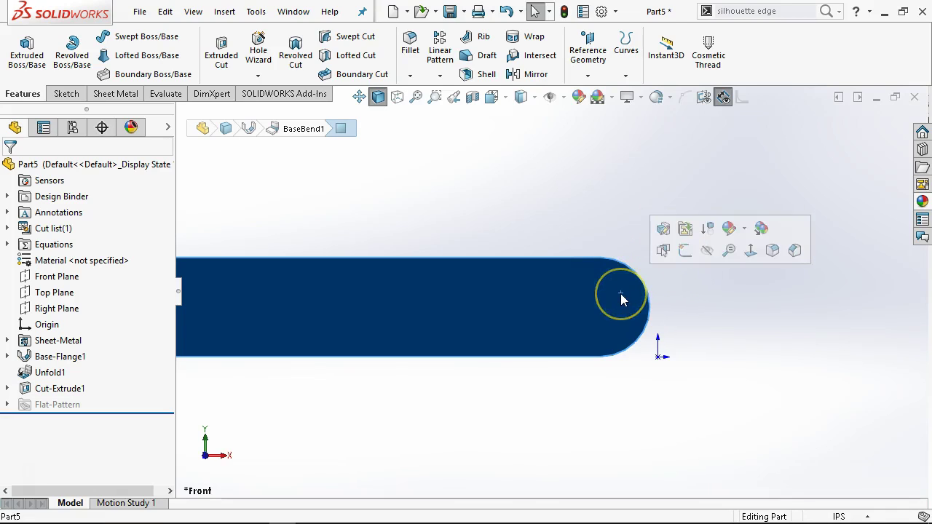
key(s)
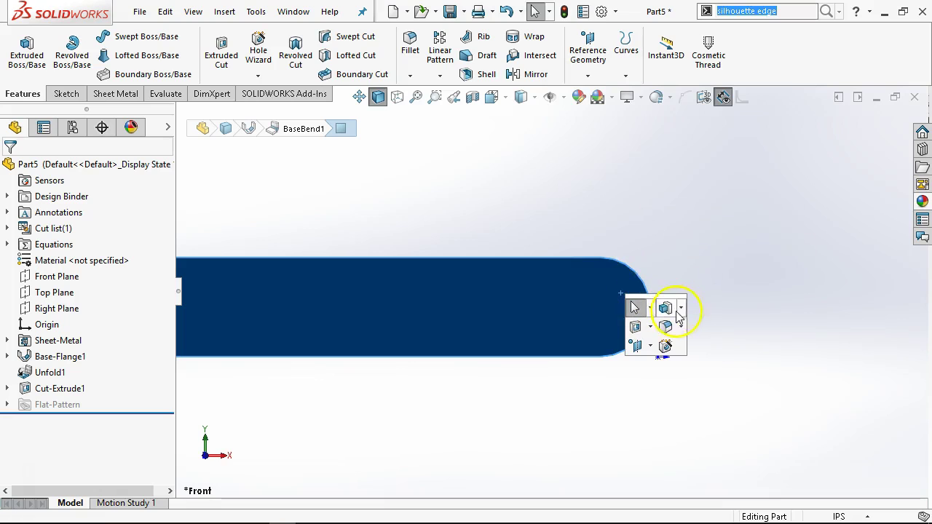
click(665, 347)
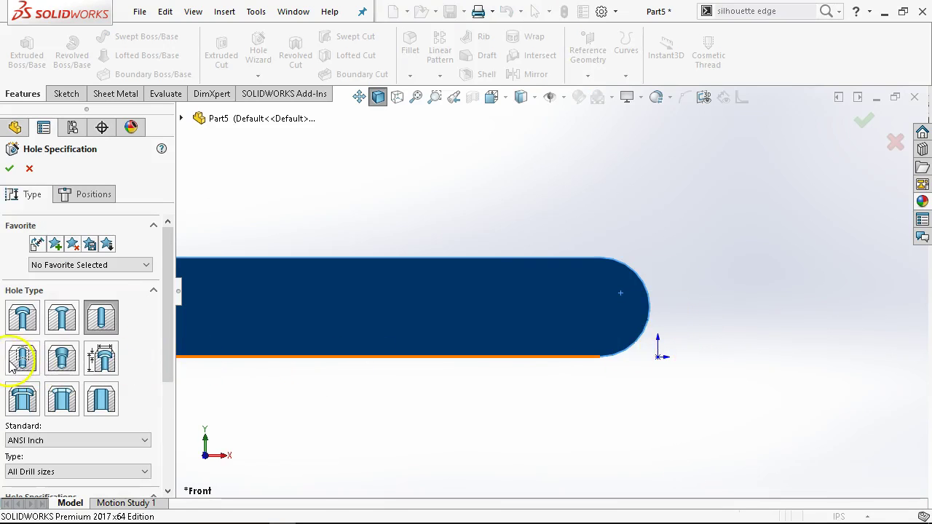
scroll(169, 349, down, 3)
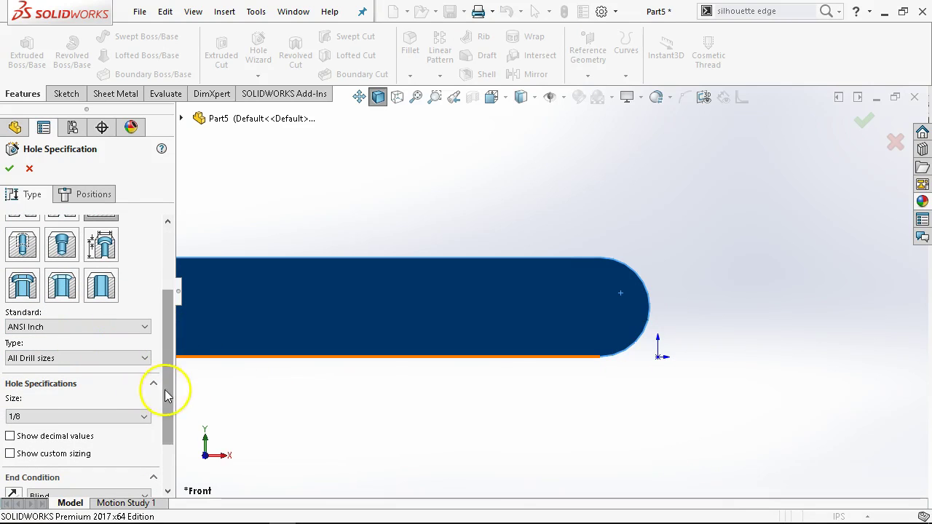
scroll(167, 393, down, 2)
Set the hole to #29 drill size (decimal values shown) with a Through All end condition
click(120, 344)
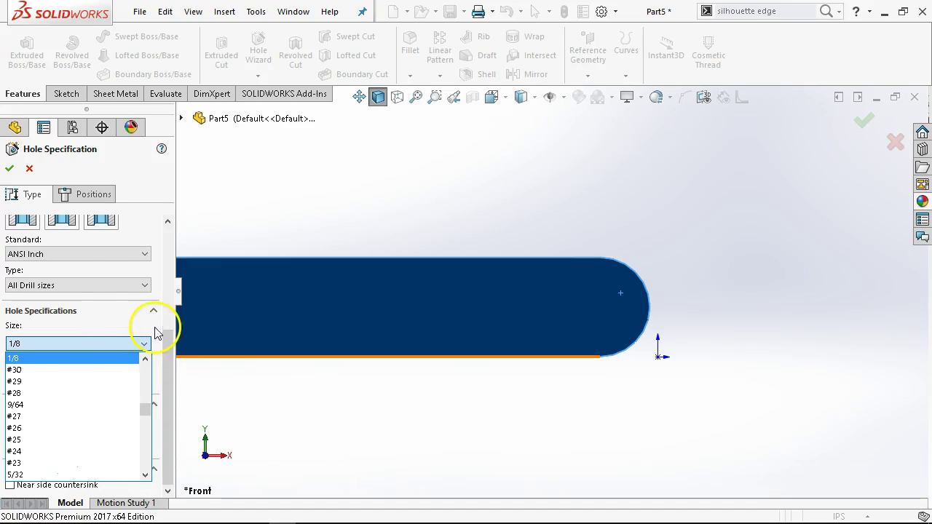
click(145, 343)
click(11, 363)
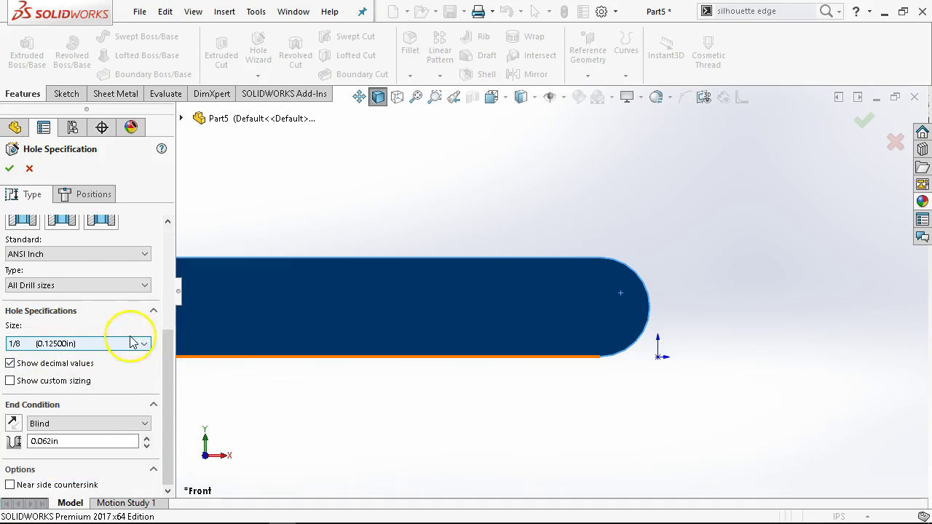
click(146, 343)
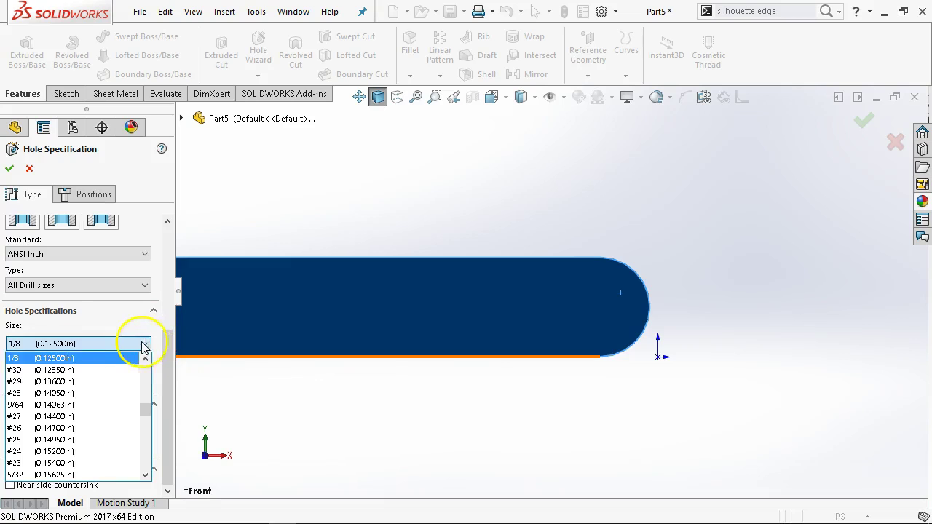
click(76, 381)
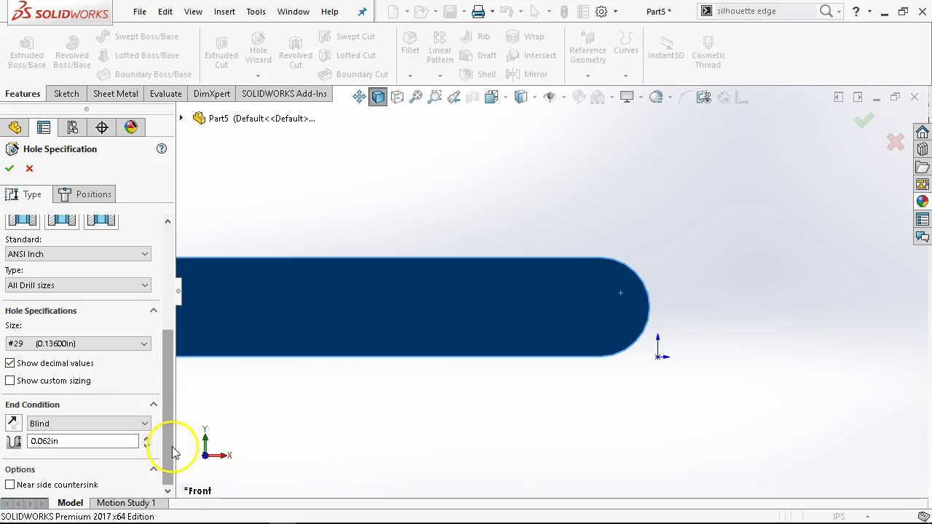
click(143, 424)
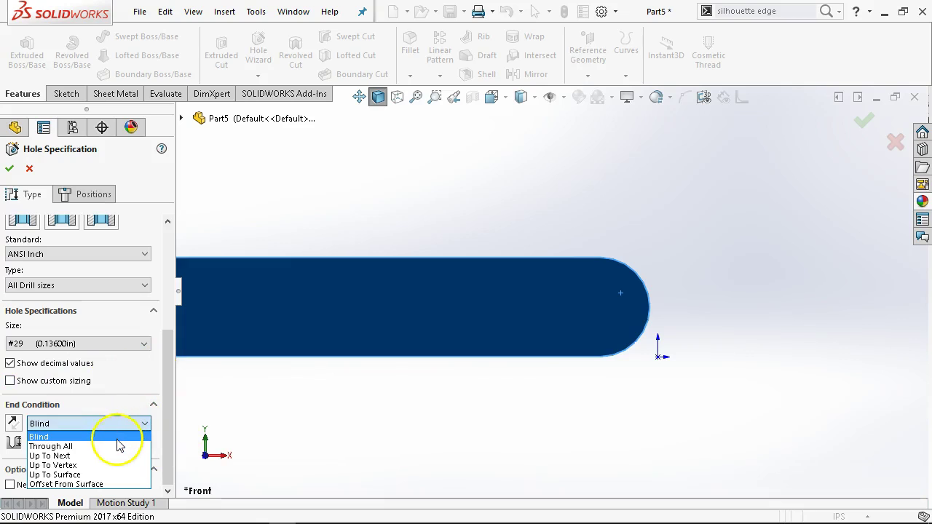
click(122, 446)
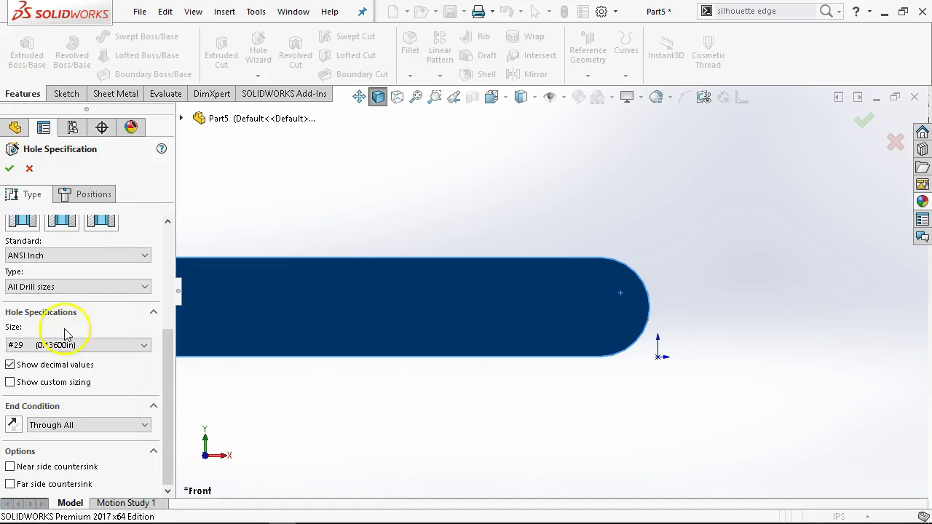
click(106, 193)
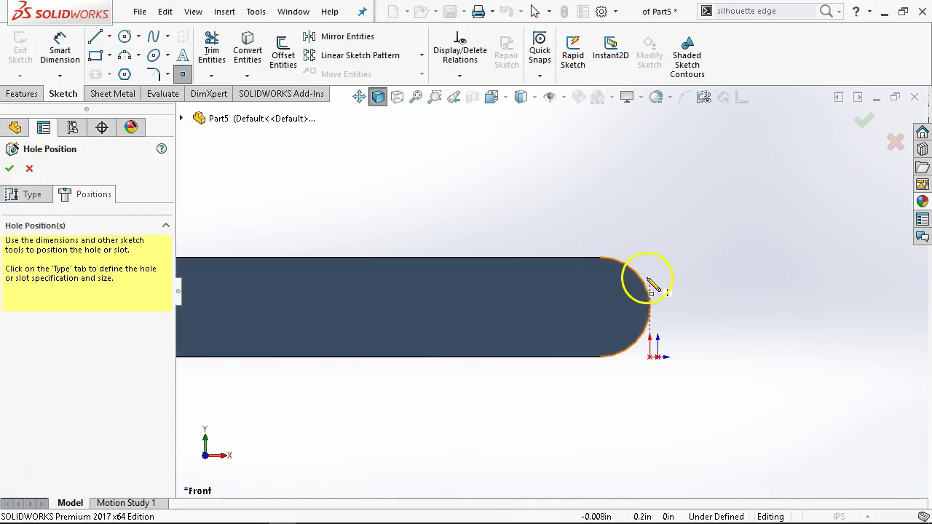
Place the #29 hole point at the rounded end's arc centre and finish Hole1
click(600, 308)
middle_drag(395, 374, 487, 200)
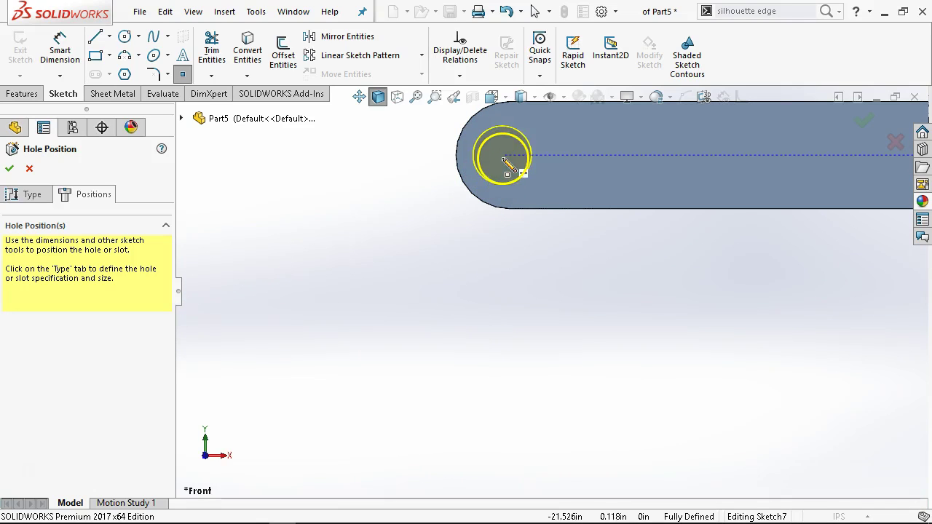
click(468, 160)
click(456, 155)
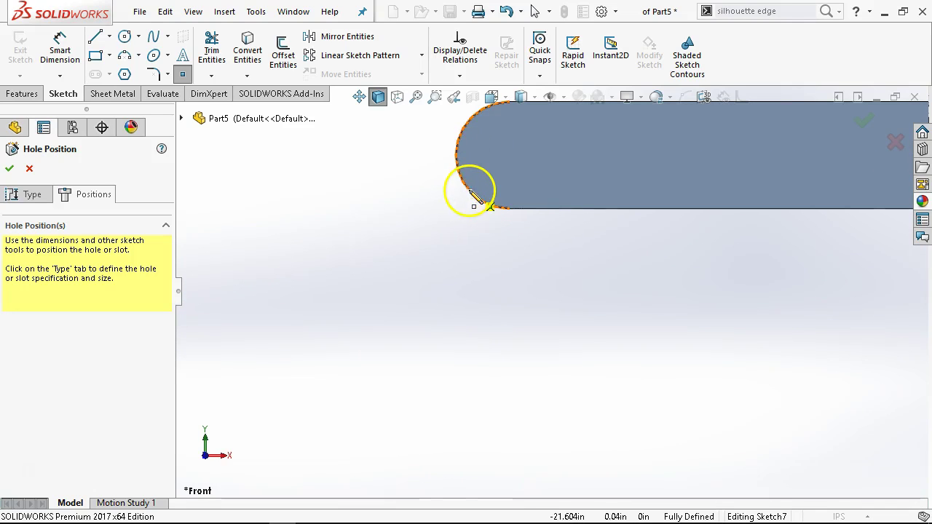
click(509, 156)
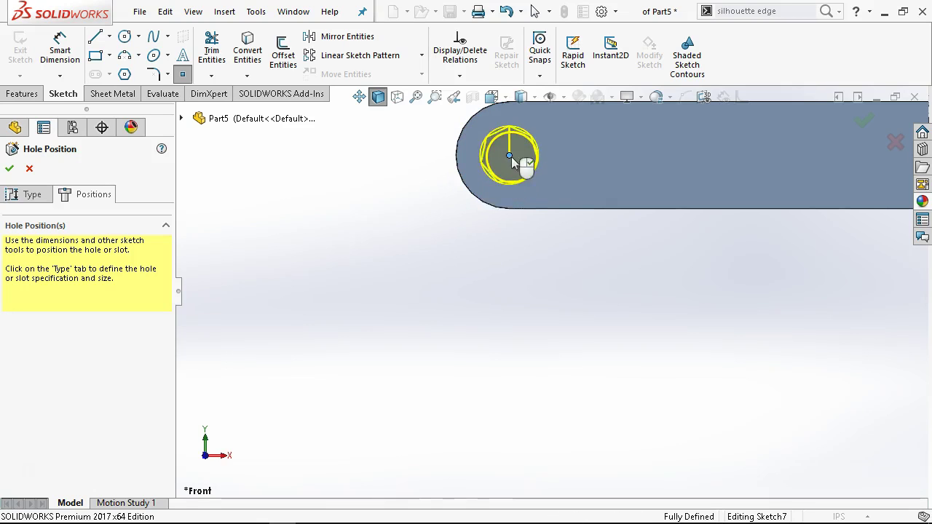
right_click(345, 220)
click(385, 233)
scroll(550, 288, up, 2)
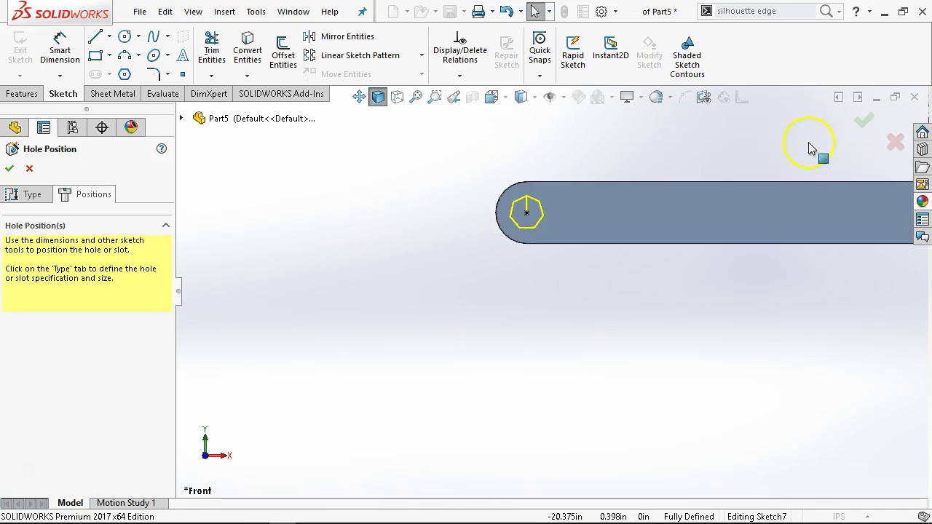
click(861, 120)
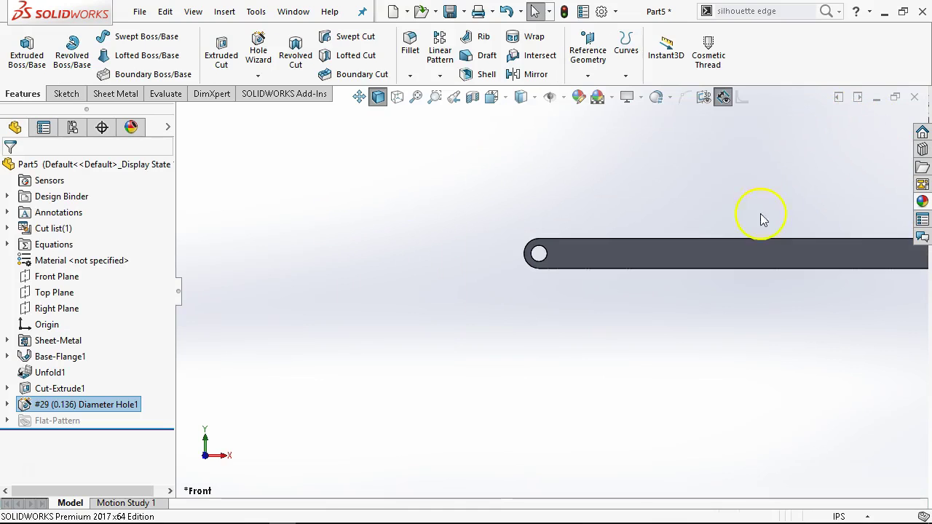
click(625, 362)
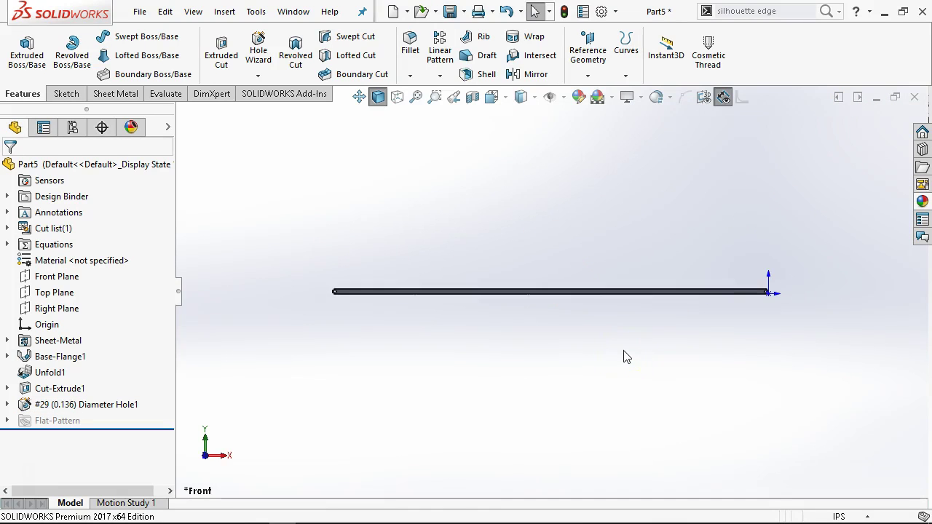
Save the new part under the file name '9 Protractor Scale'
click(450, 12)
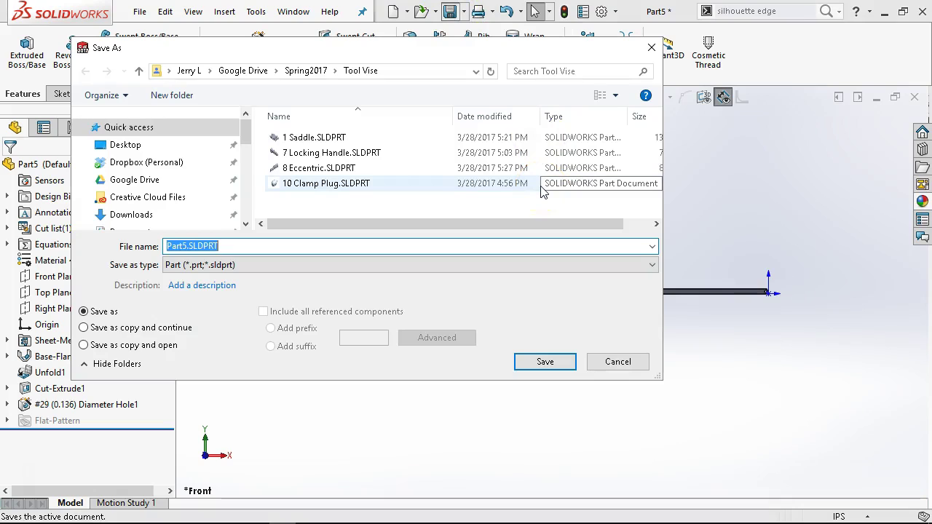
text(9 Protractor Scale)
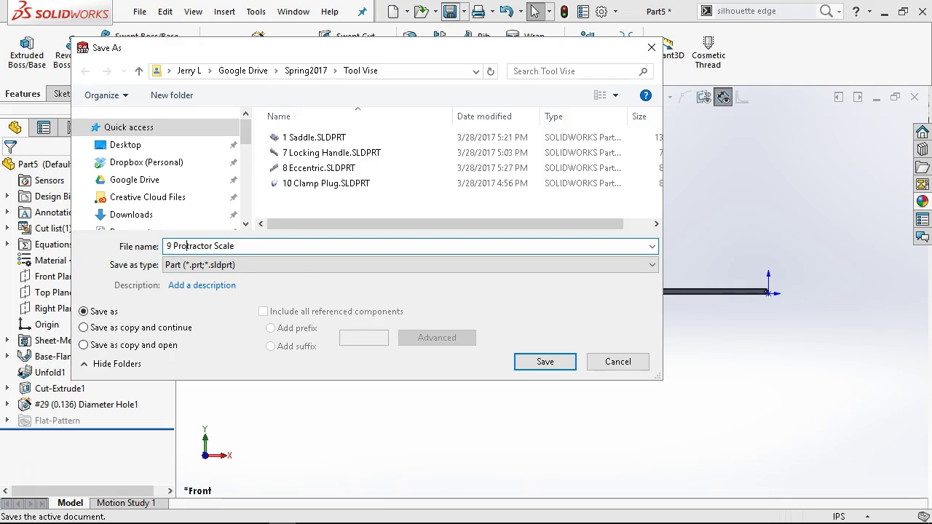
click(542, 362)
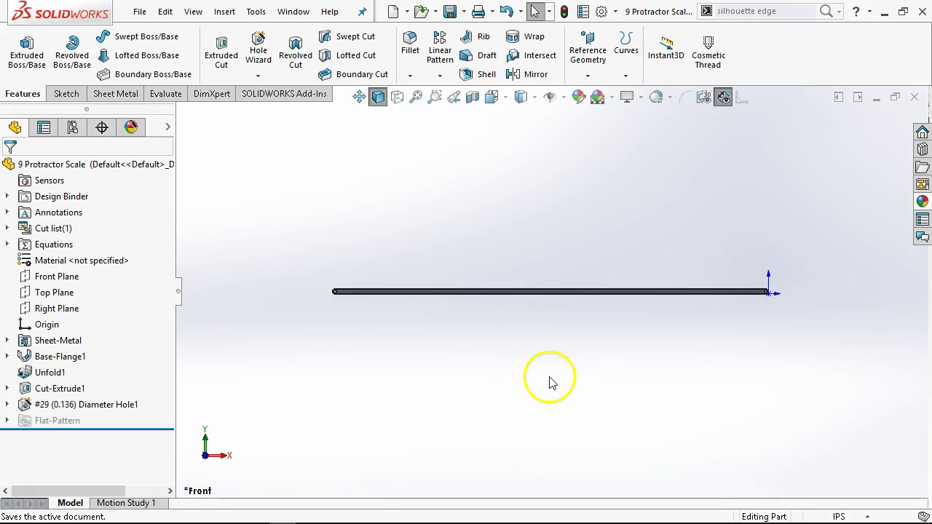
Open Sketch9 on the flat face of the strip
scroll(334, 292, down, 1)
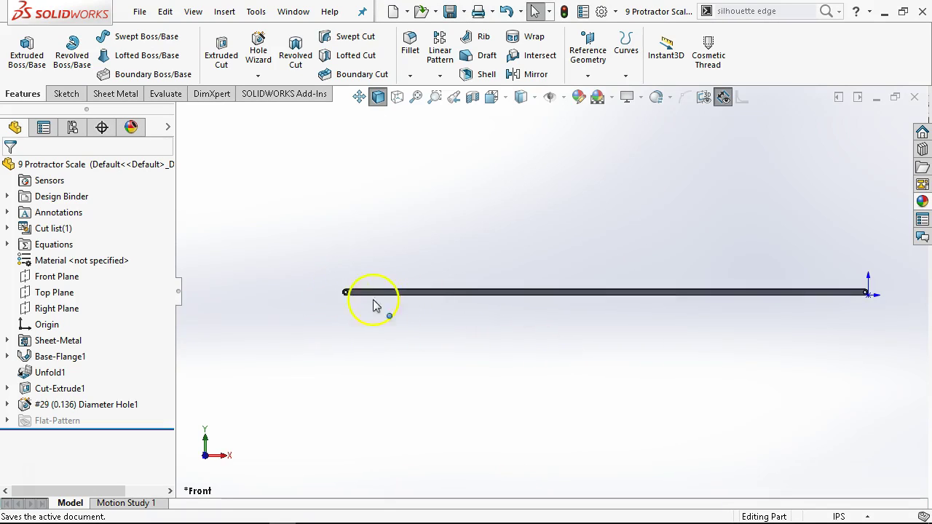
click(491, 284)
click(677, 326)
scroll(695, 310, down, 4)
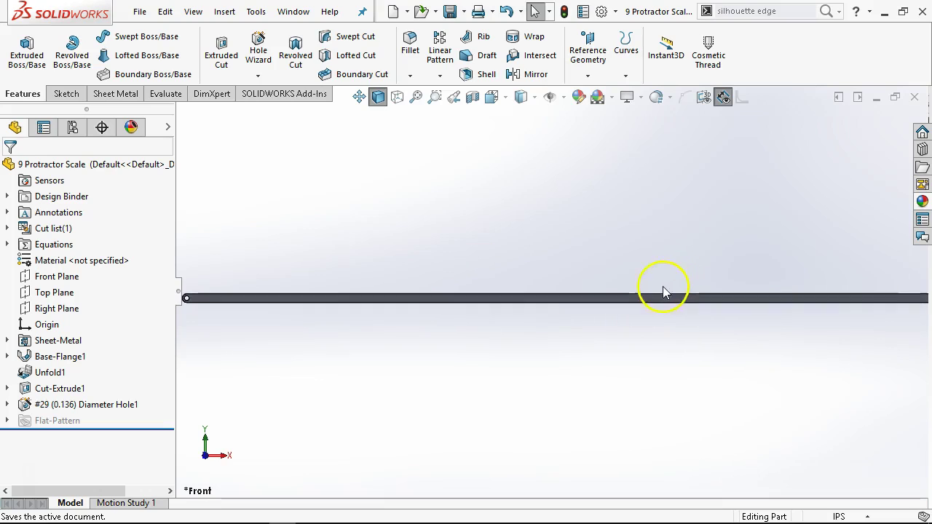
scroll(562, 311, down, 2)
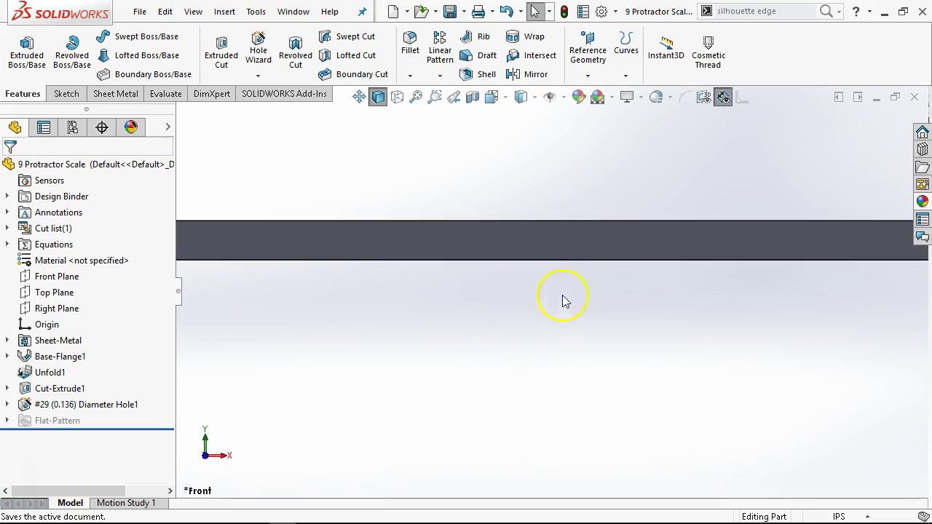
click(563, 243)
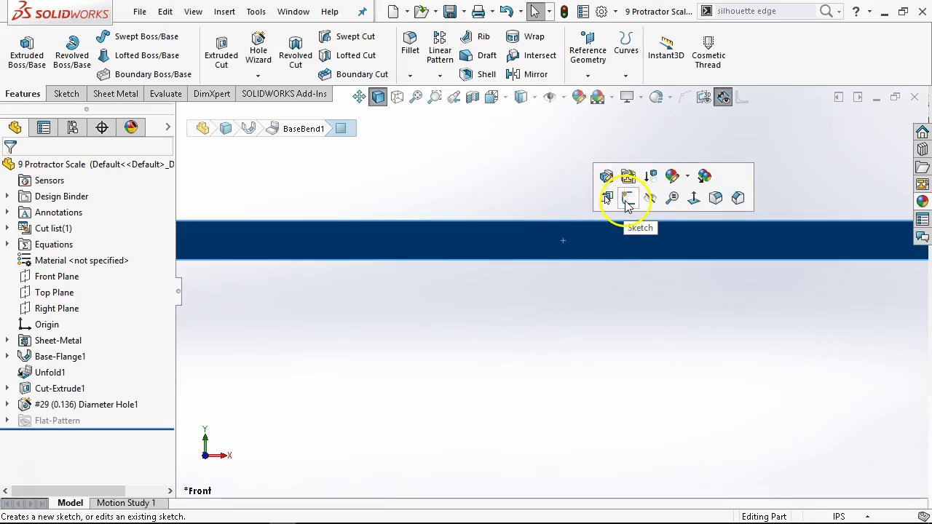
click(627, 198)
scroll(572, 297, down, 3)
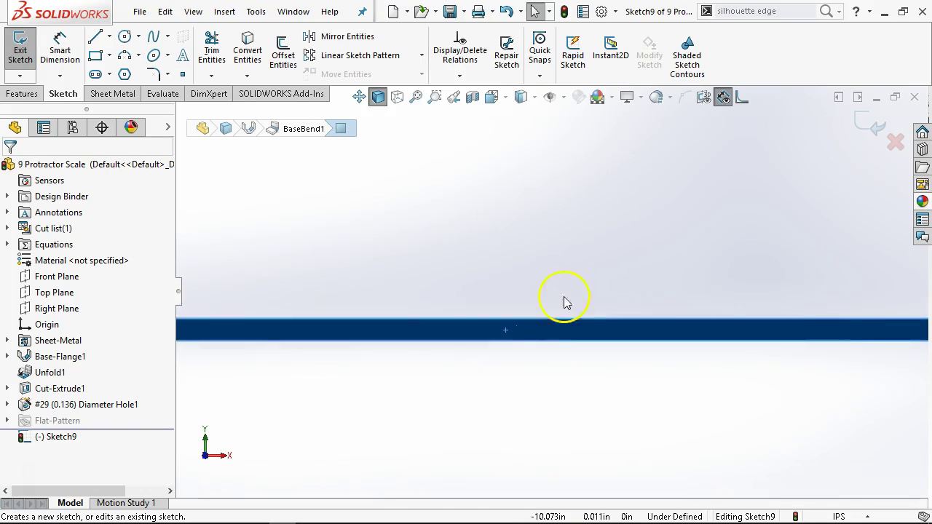
scroll(501, 352, down, 2)
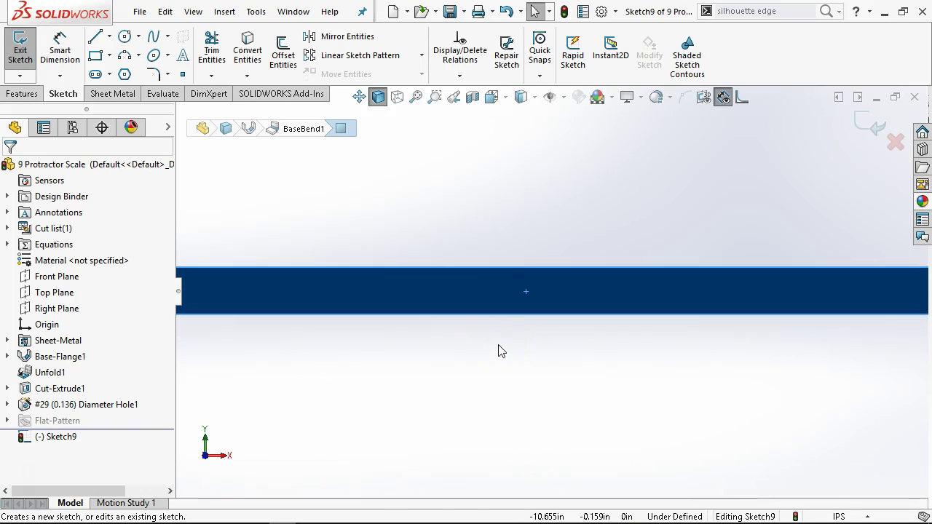
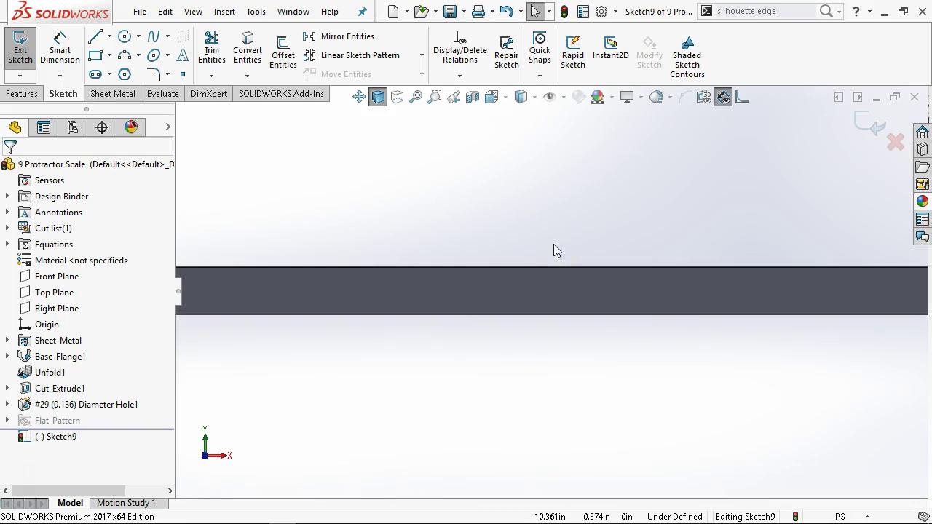
Sketch a short vertical line rising from the scale band's lower edge in Sketch9
scroll(551, 313, down, 2)
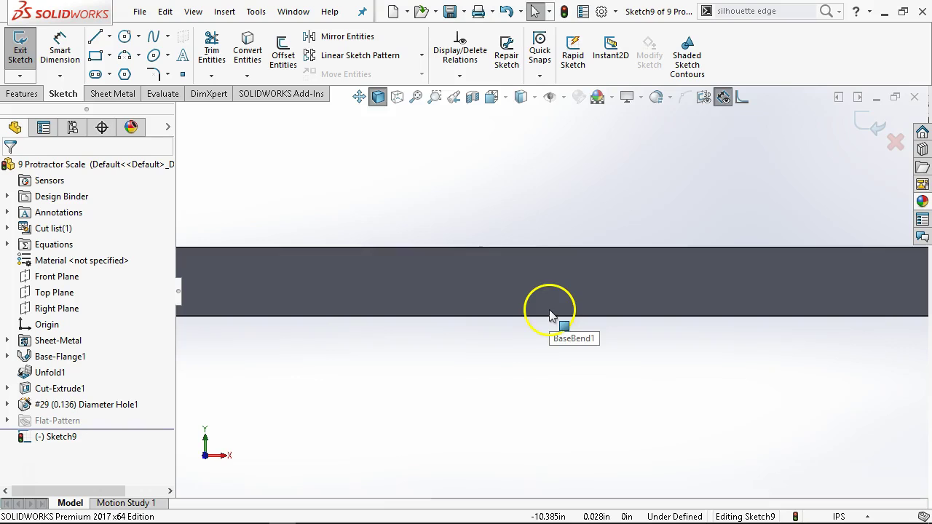
click(95, 36)
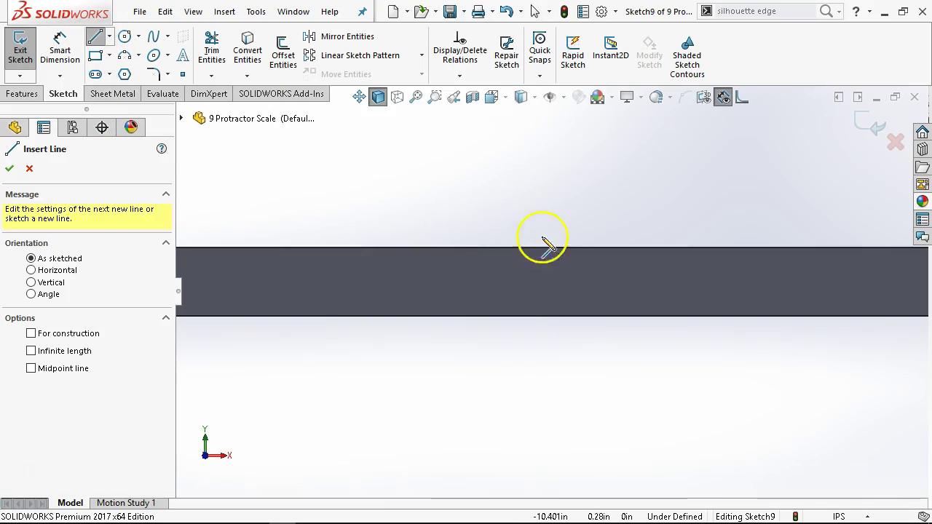
scroll(536, 320, up, 2)
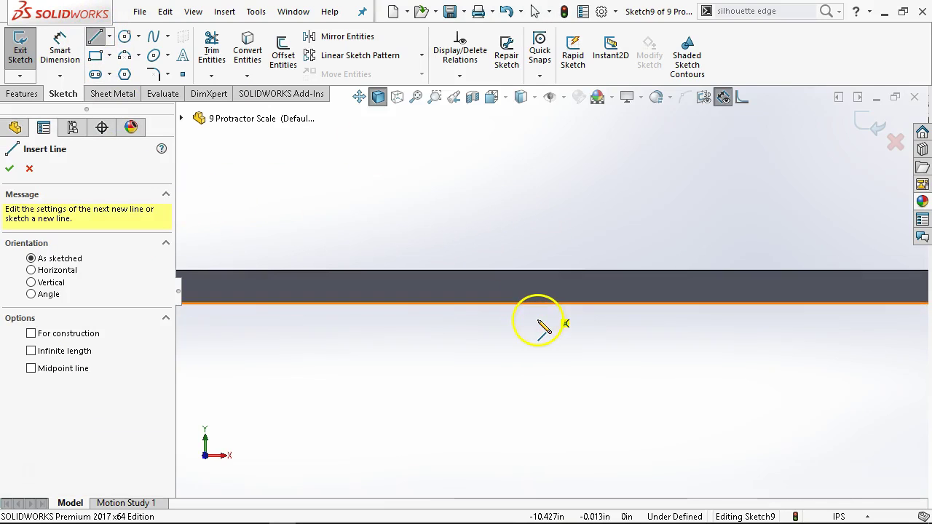
scroll(535, 316, up, 2)
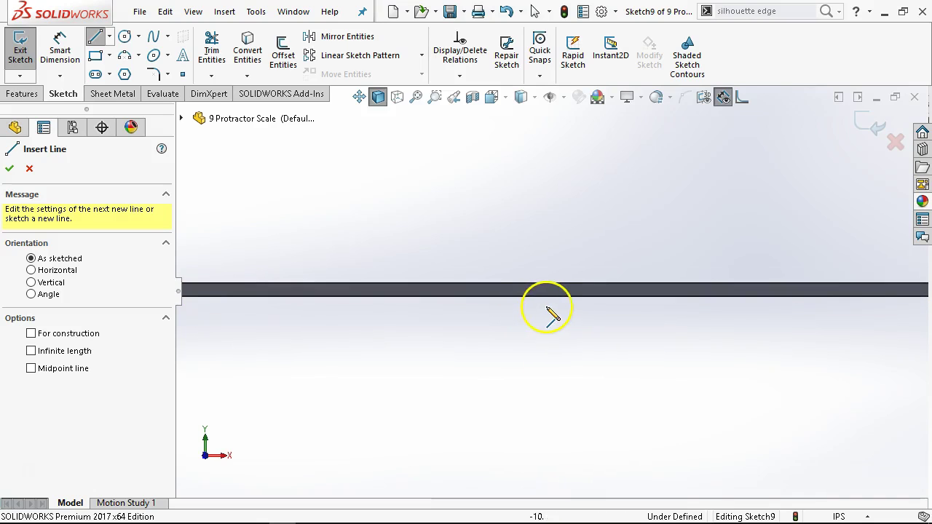
scroll(533, 300, down, 6)
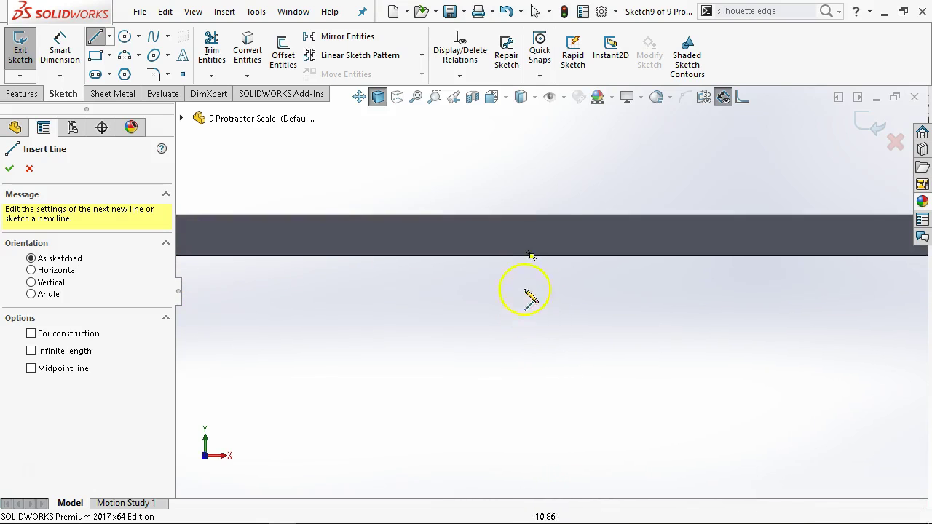
click(578, 242)
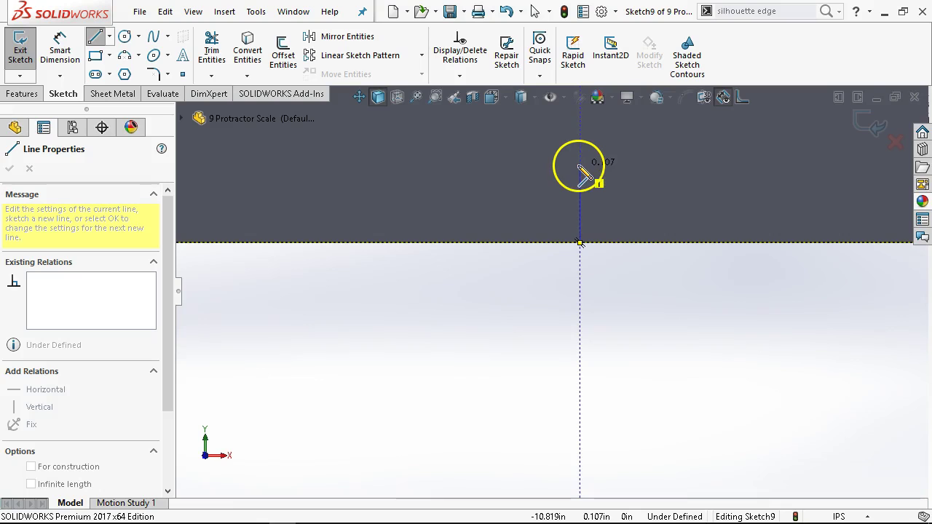
click(579, 167)
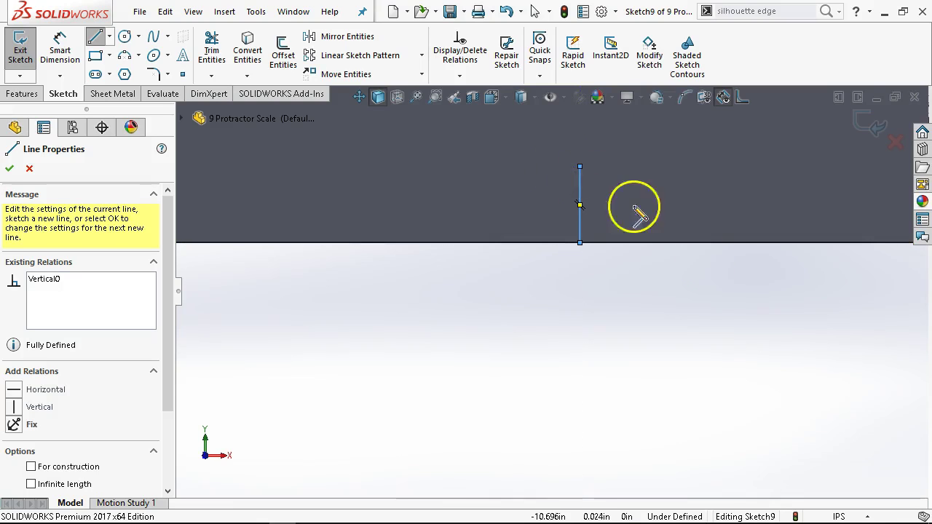
right_click(662, 313)
click(803, 290)
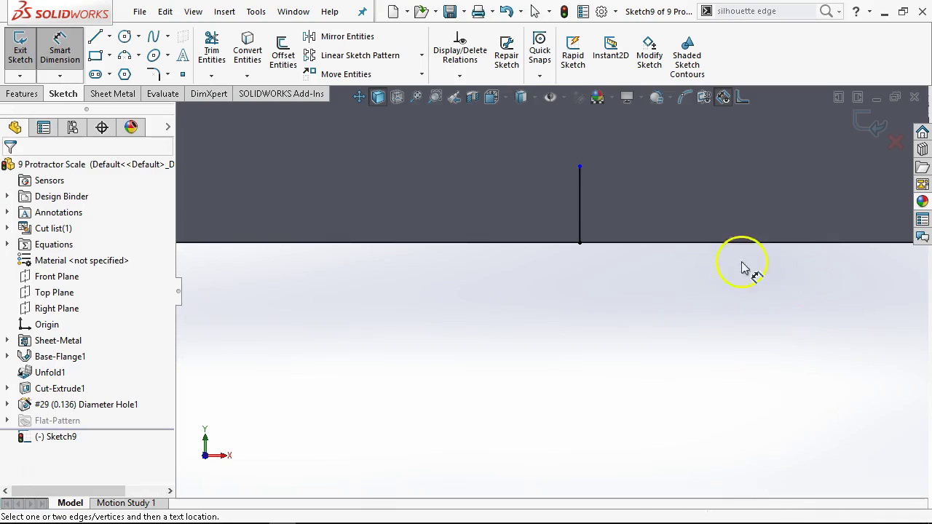
Dimension the first tick line's length to 0.093 in
click(580, 208)
click(531, 306)
text(.03)
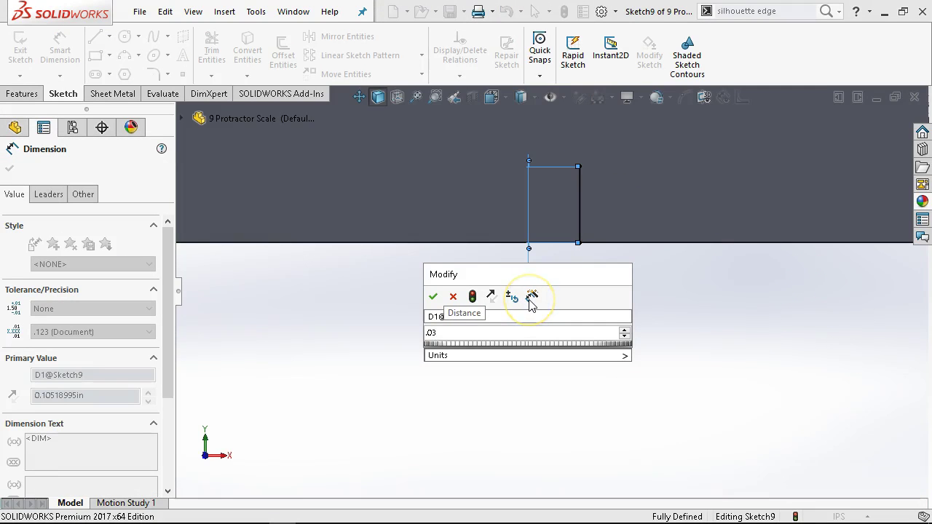
key(BackSpace)
text(9)
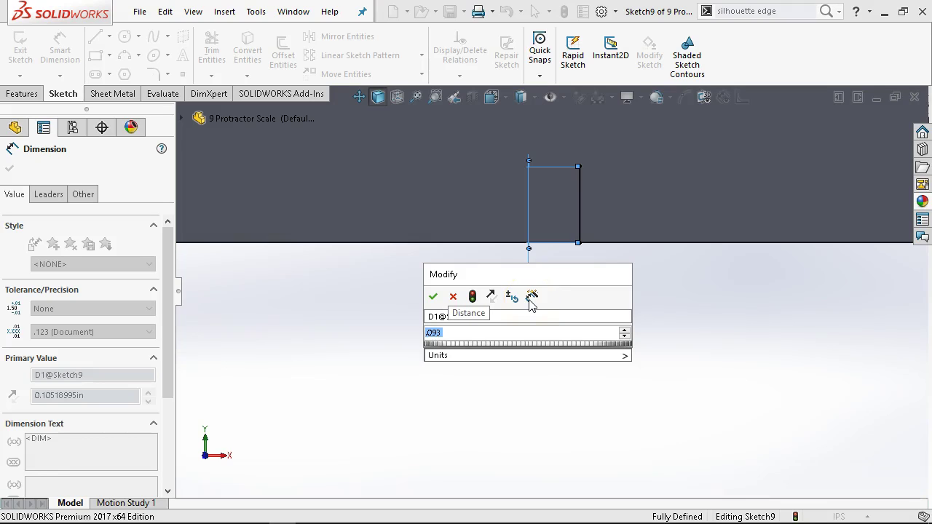
click(432, 296)
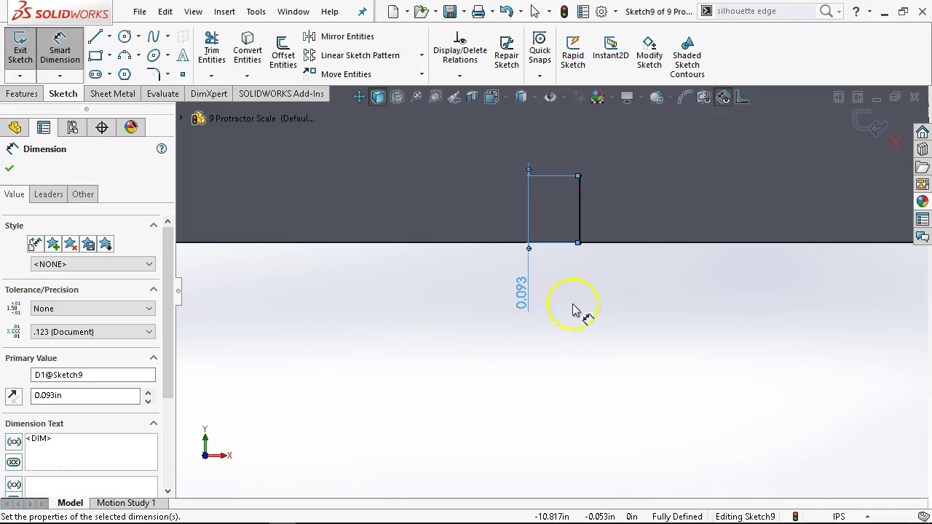
right_click(582, 280)
click(620, 323)
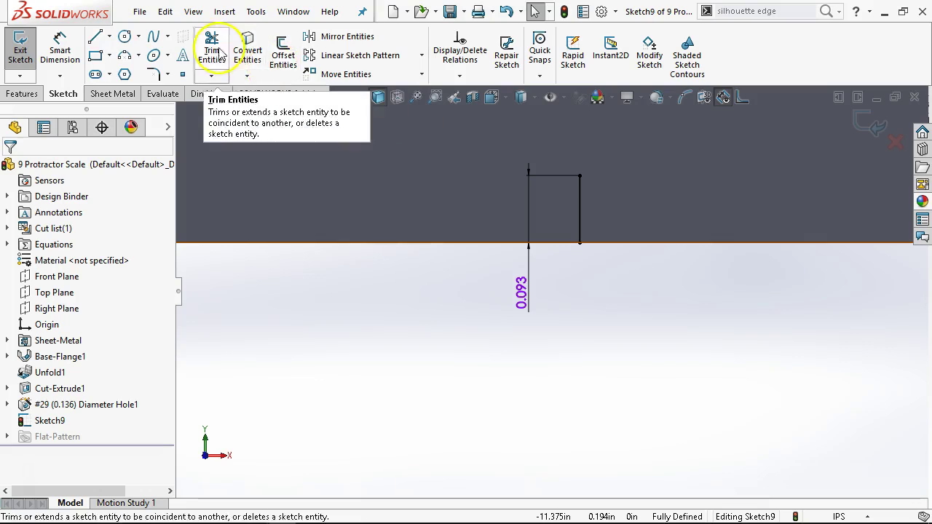
Draw a second, shorter vertical tick up from the band's lower edge beside the first
click(96, 38)
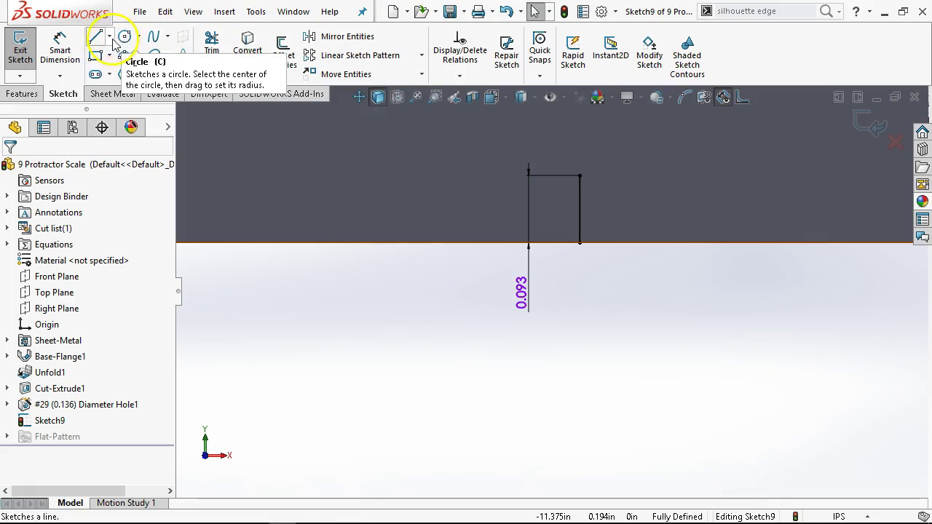
click(96, 38)
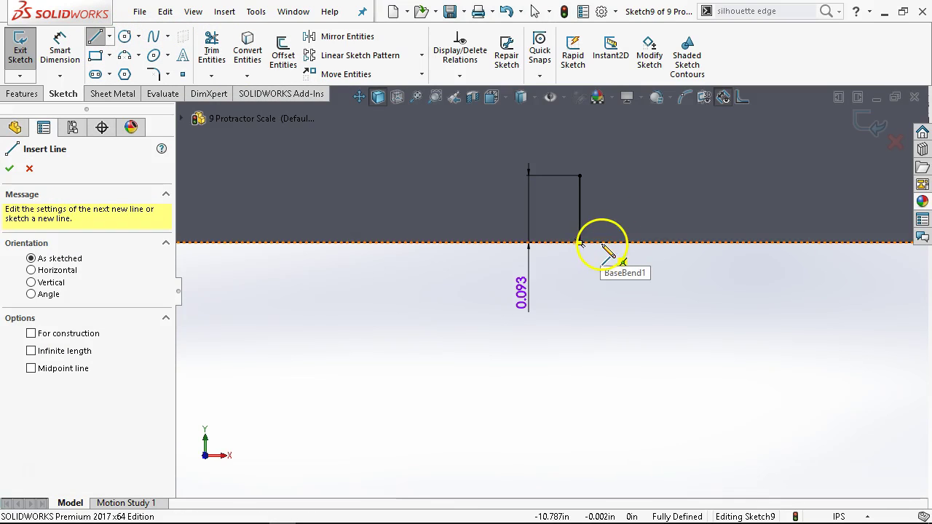
click(581, 242)
click(601, 204)
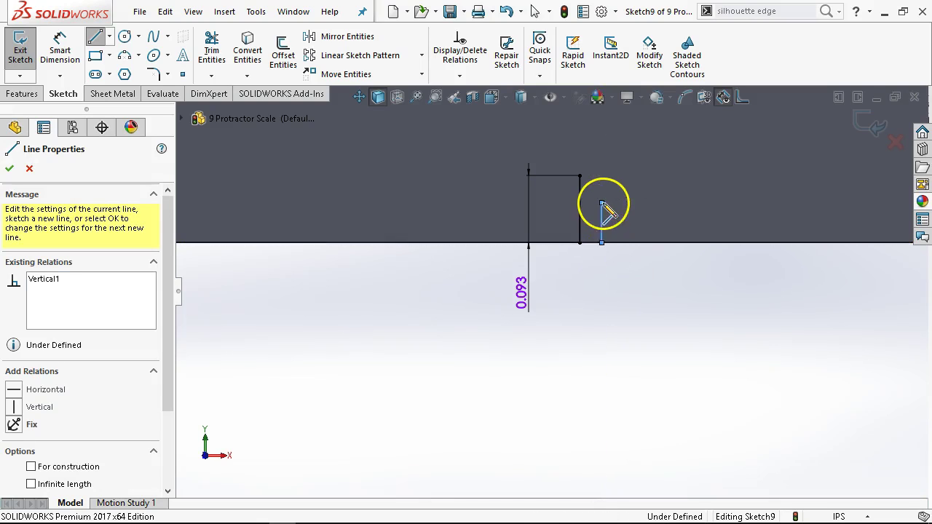
right_click(628, 271)
click(660, 279)
scroll(614, 203, down, 2)
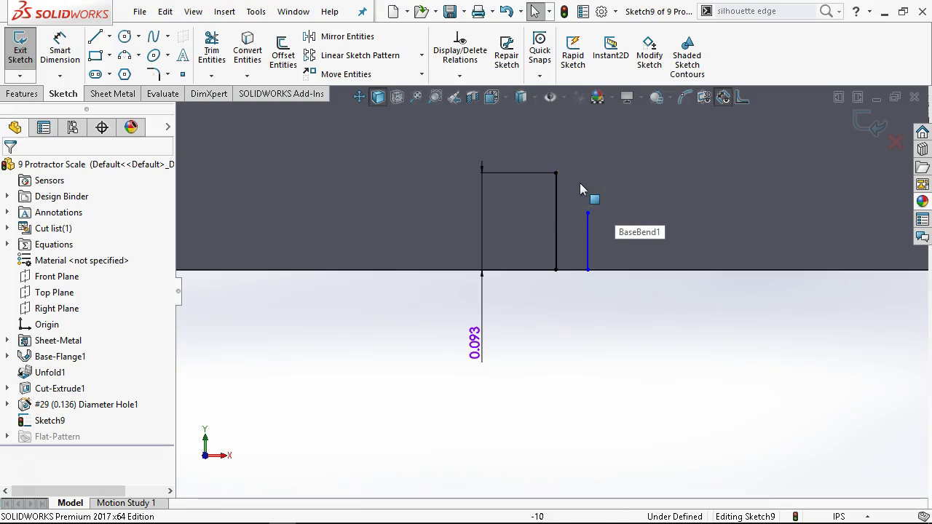
Dimension the second tick's length to 0.062 in
click(61, 46)
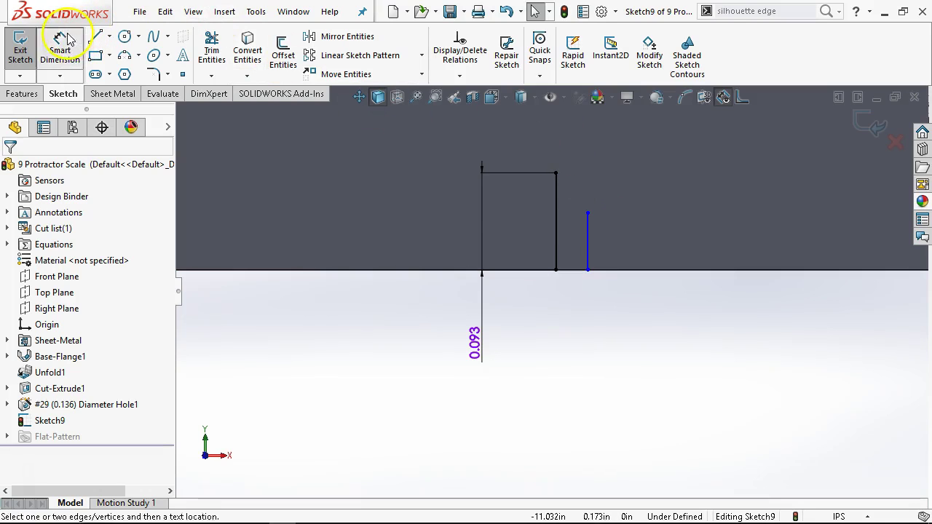
click(585, 231)
click(510, 340)
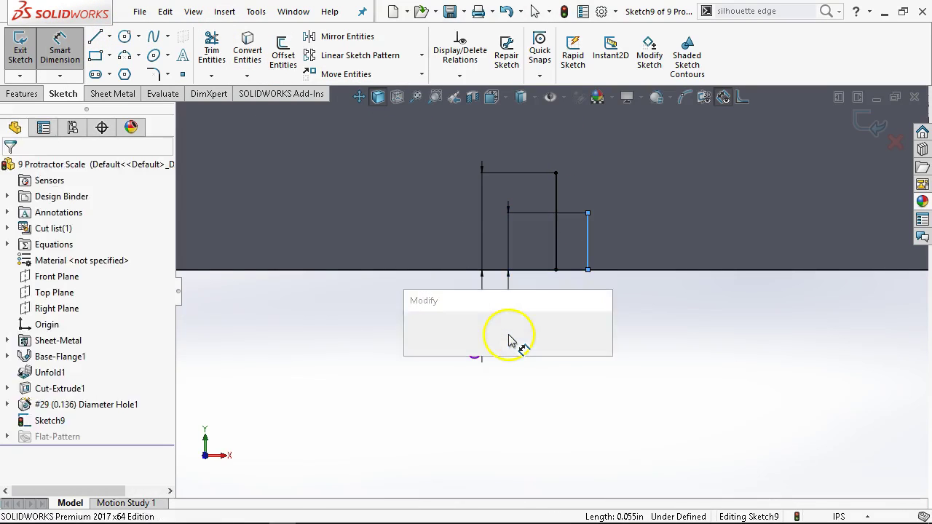
text(.062)
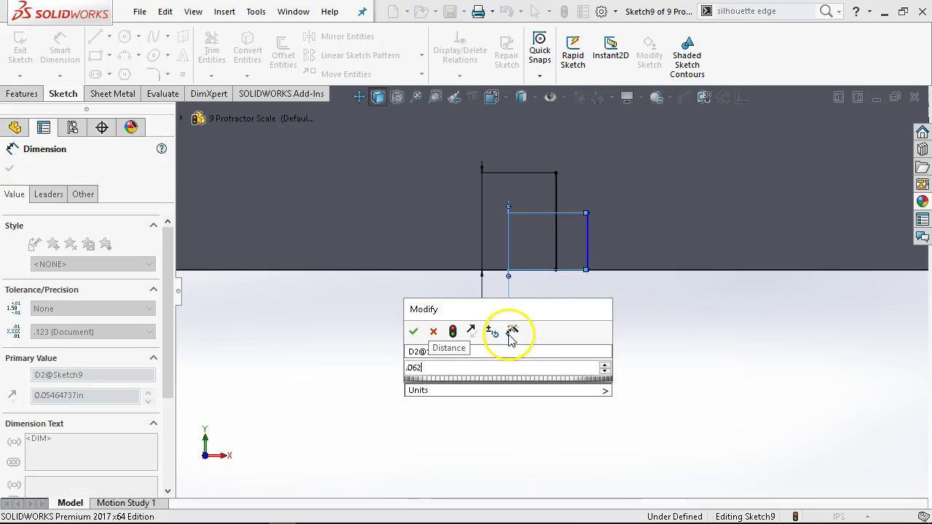
click(412, 332)
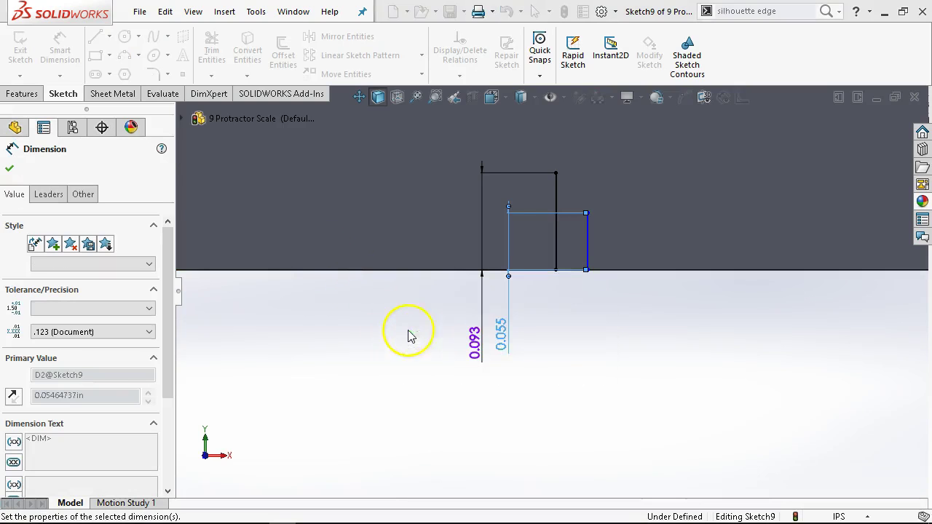
right_click(635, 354)
click(681, 393)
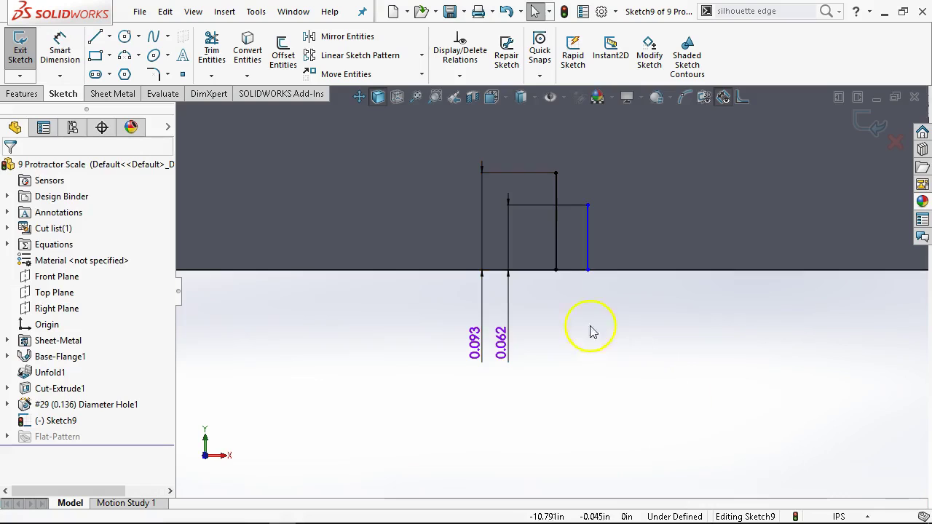
scroll(624, 252, up, 2)
scroll(655, 231, down, 2)
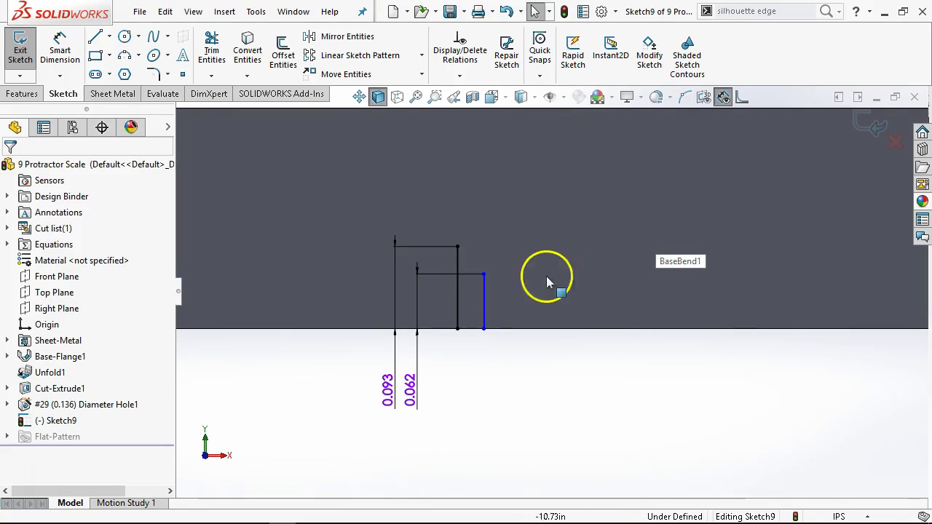
Dimension the gap between the 0.093 and 0.062 tick lines to 0.02 in
click(60, 47)
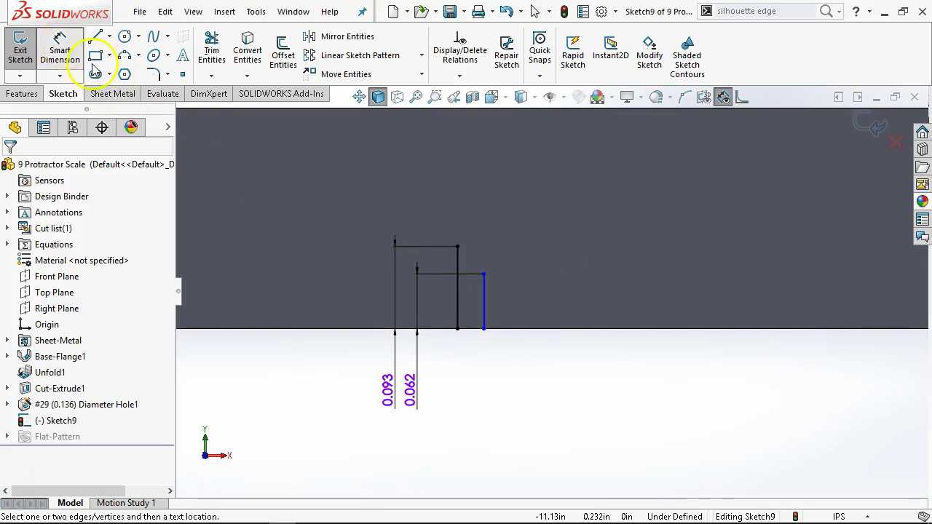
click(458, 313)
click(482, 318)
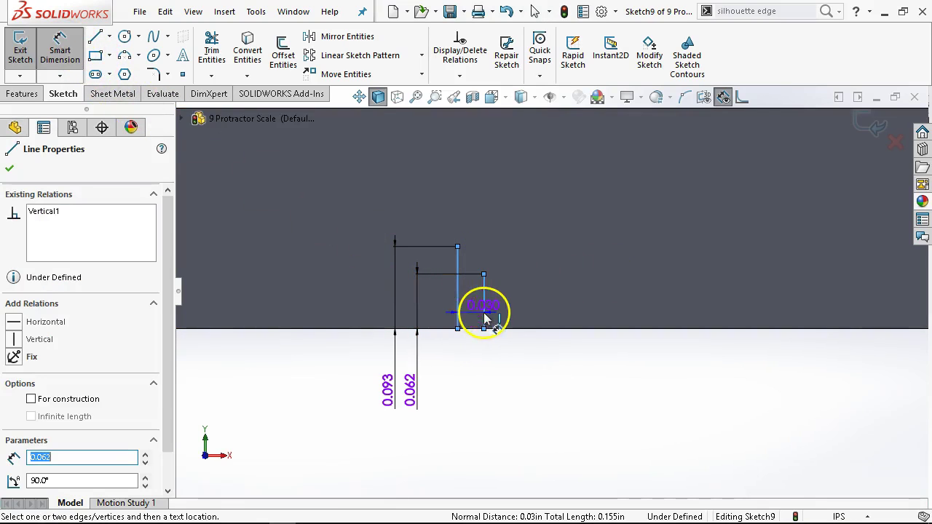
click(514, 388)
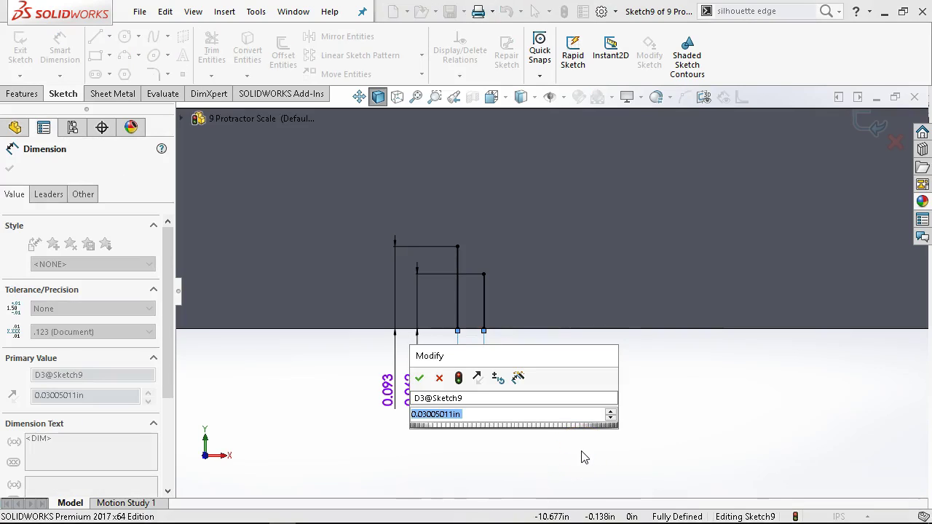
text(.02)
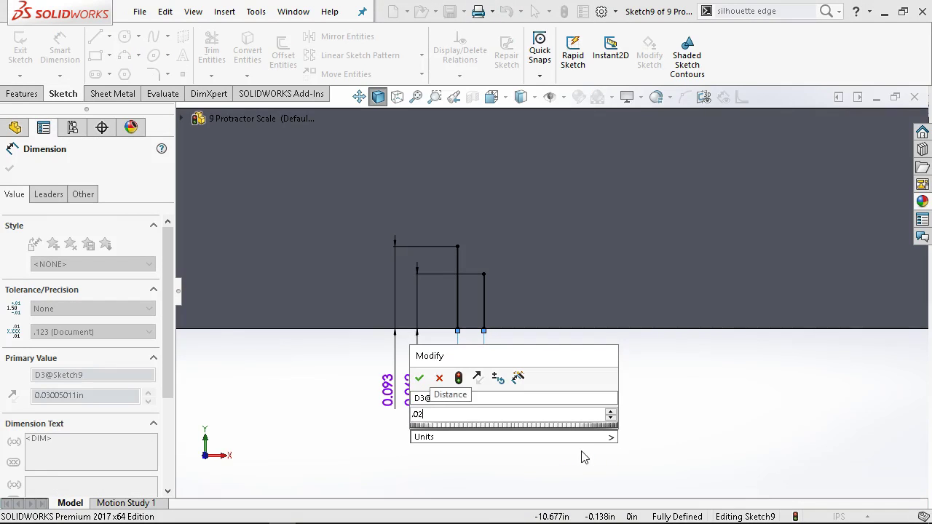
key(Return)
right_click(588, 414)
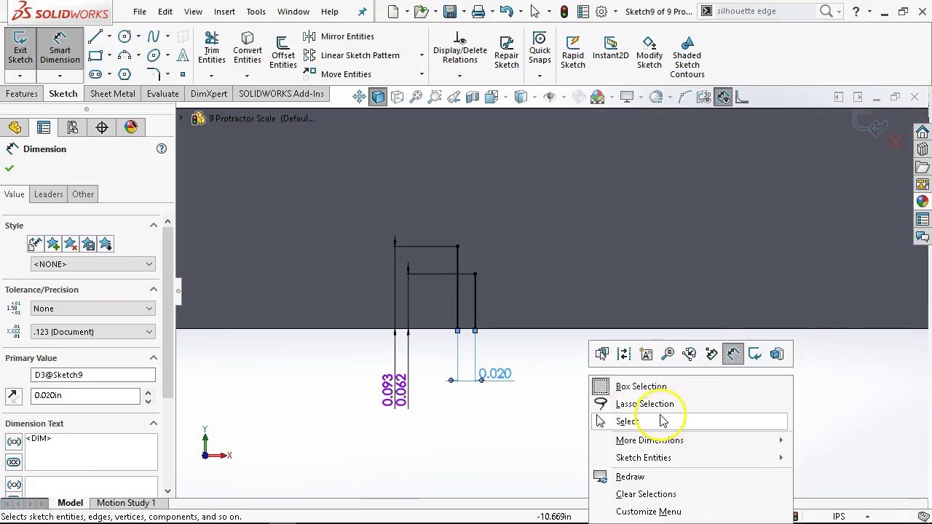
click(618, 420)
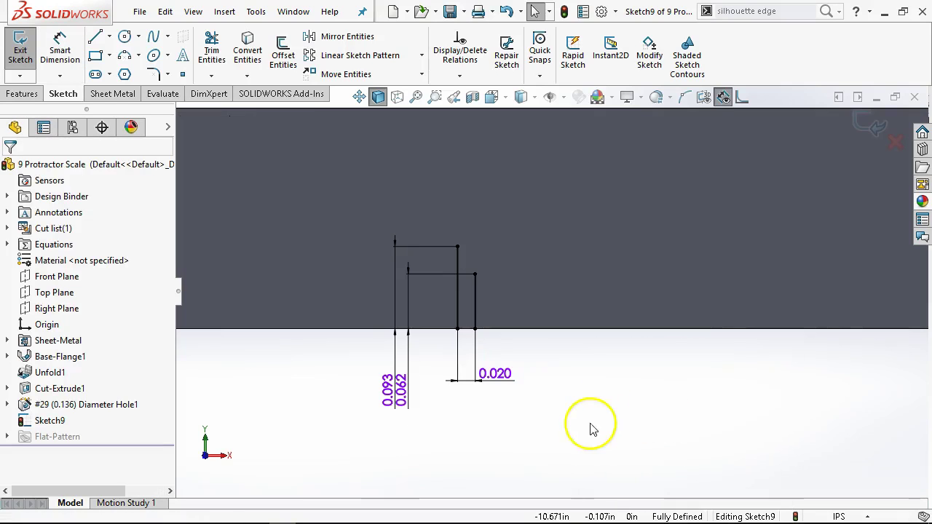
click(474, 309)
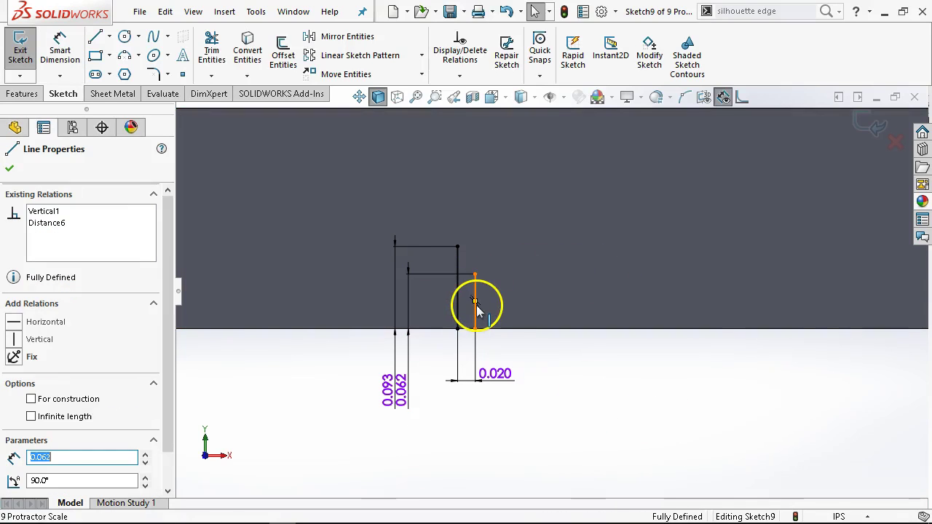
Linear-pattern the short tick into 4 instances spaced 0.02 in apart
click(337, 58)
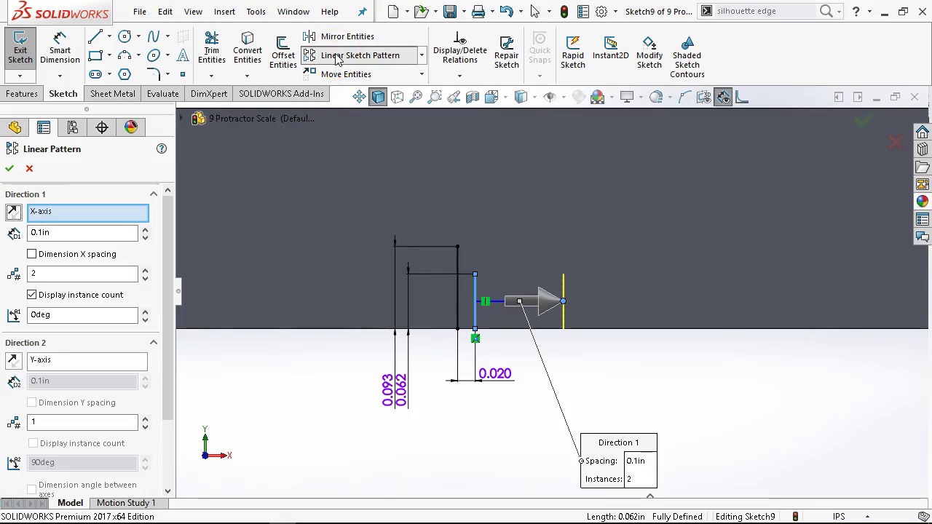
click(57, 275)
text(4)
key(Tab)
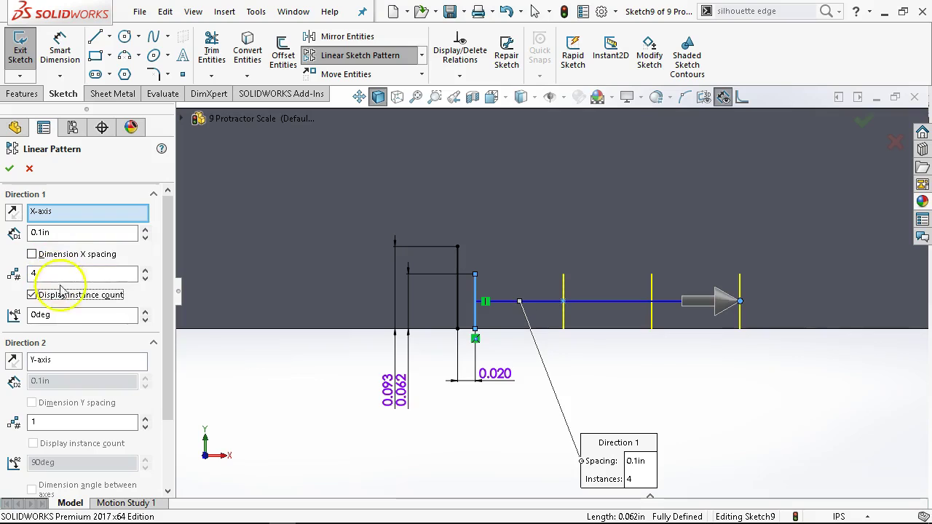
click(56, 234)
text(.0)
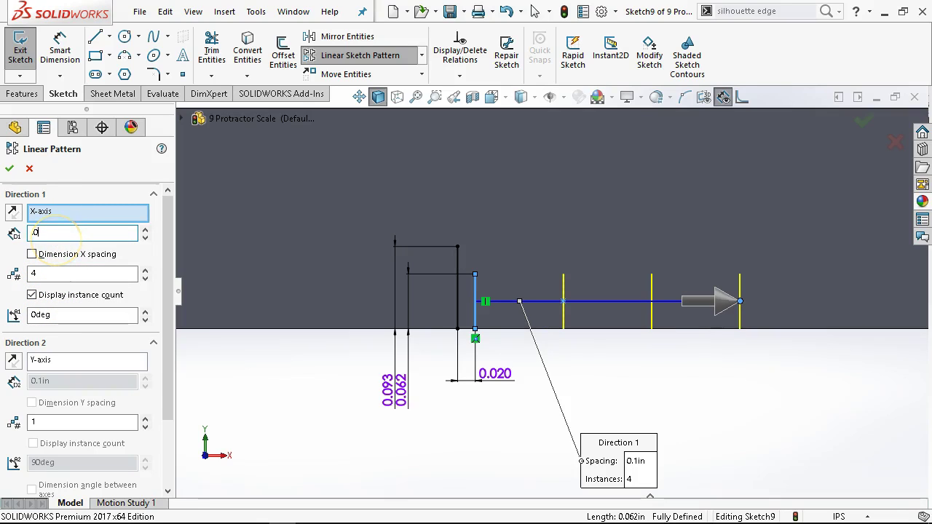
text(2)
key(Tab)
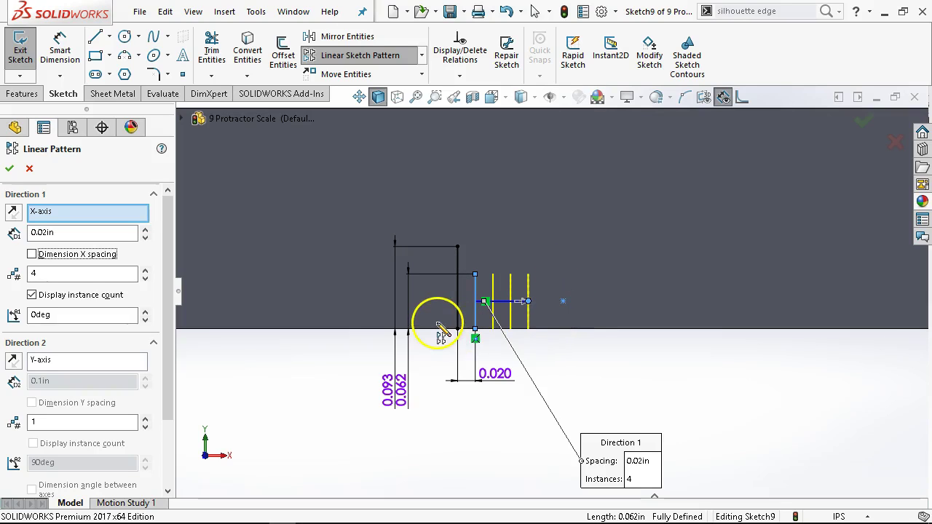
click(8, 169)
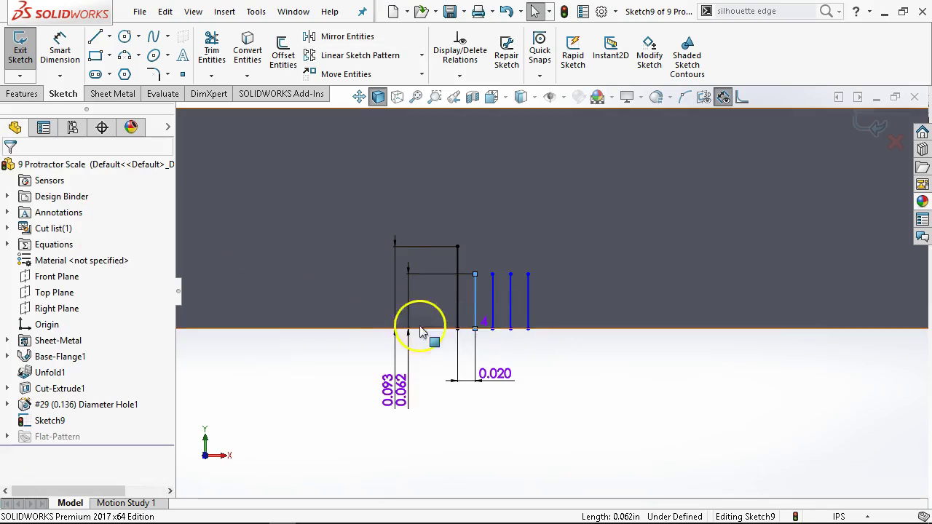
scroll(484, 334, down, 3)
Make the selected tick bottom endpoints horizontal to align them
click(515, 308)
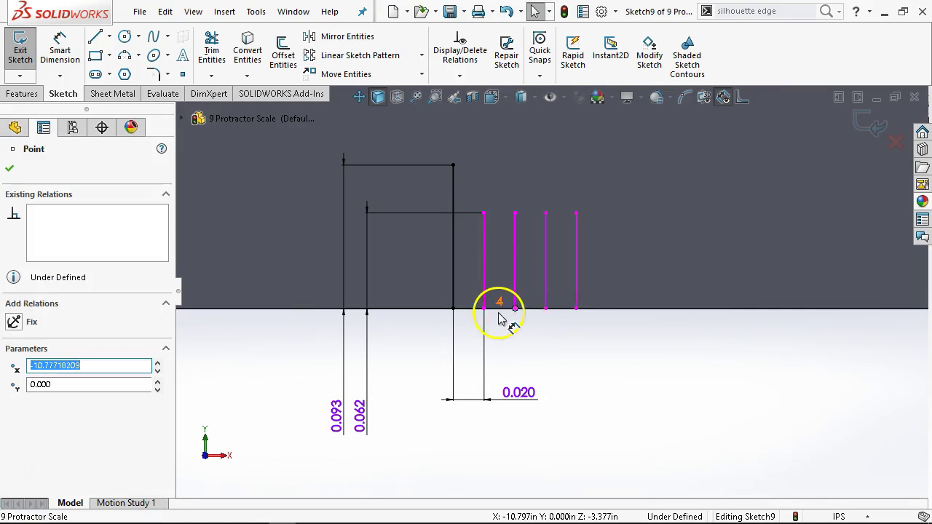
click(484, 308)
ctrl+click(515, 309)
click(557, 268)
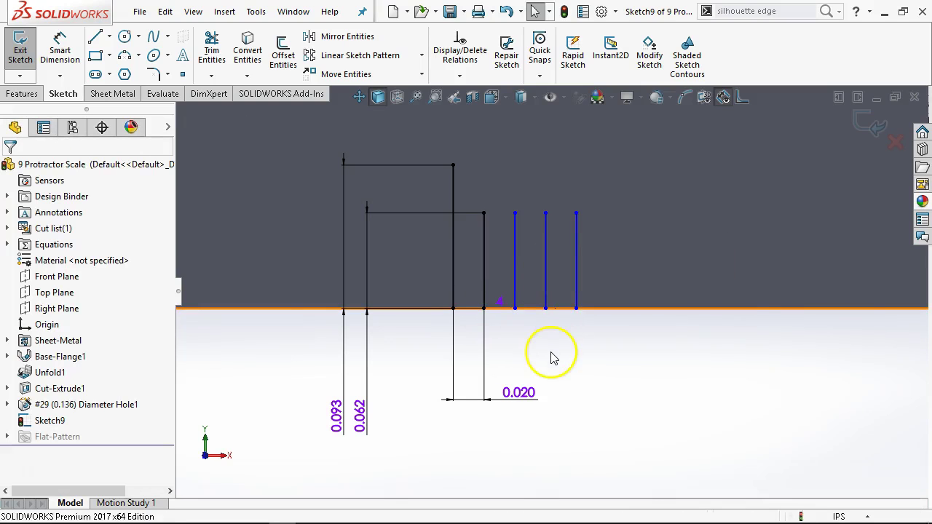
Dimension the spacing between the first two ticks to 0.020 in
right_click(551, 313)
click(692, 301)
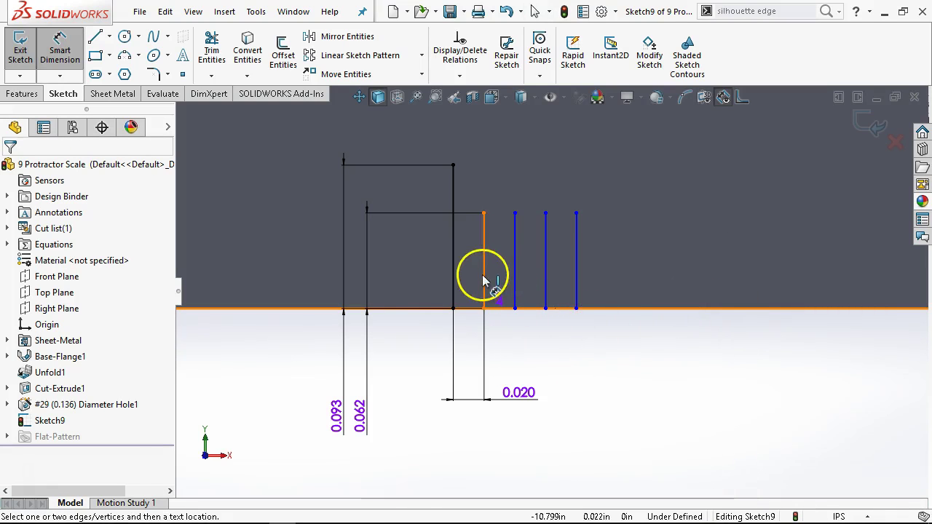
click(483, 278)
click(514, 268)
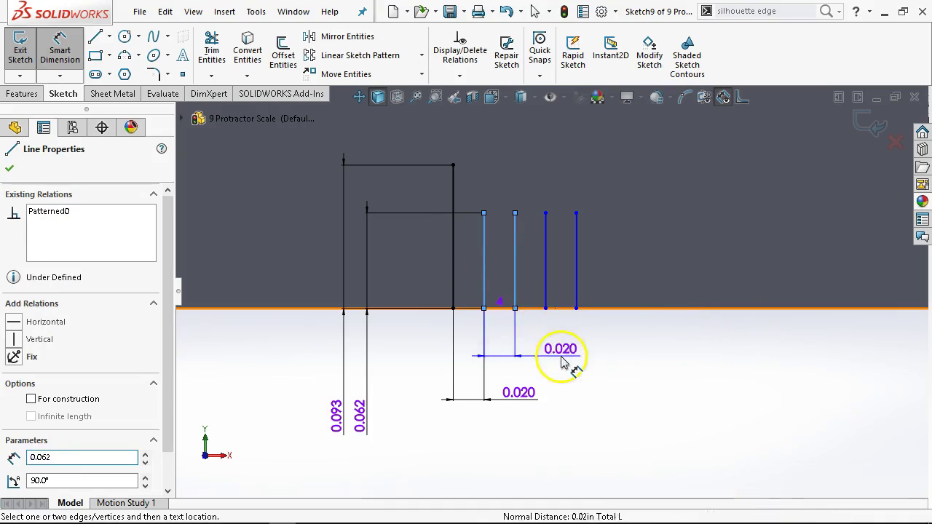
click(563, 362)
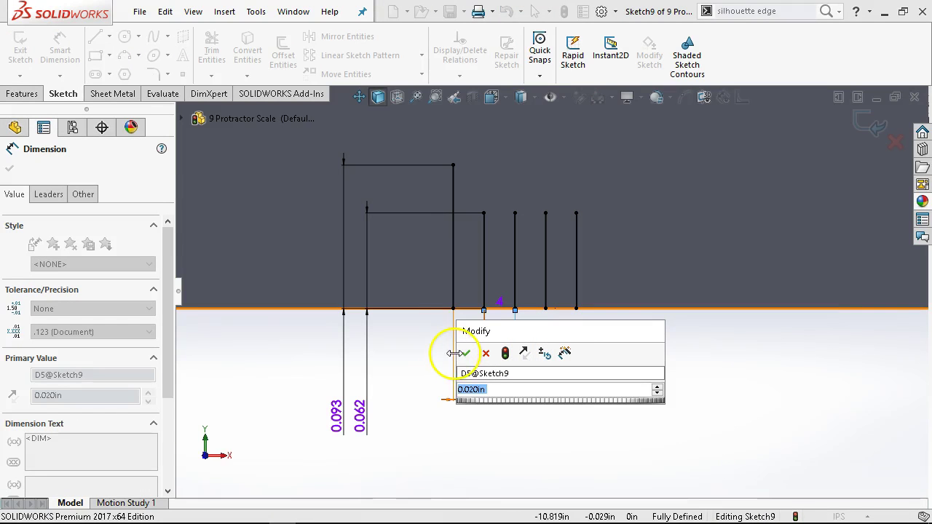
click(464, 353)
right_click(752, 384)
click(759, 362)
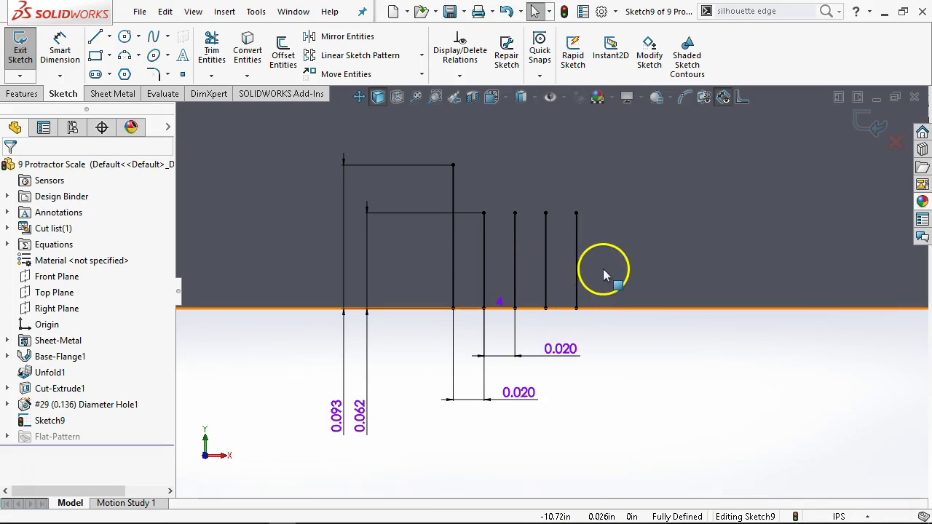
Box-select the tick group and linear-pattern it along X at 0.1 in, 18 instances
mouse_move(639, 134)
mouse_down()
mouse_move(487, 217)
mouse_move(412, 331)
mouse_up()
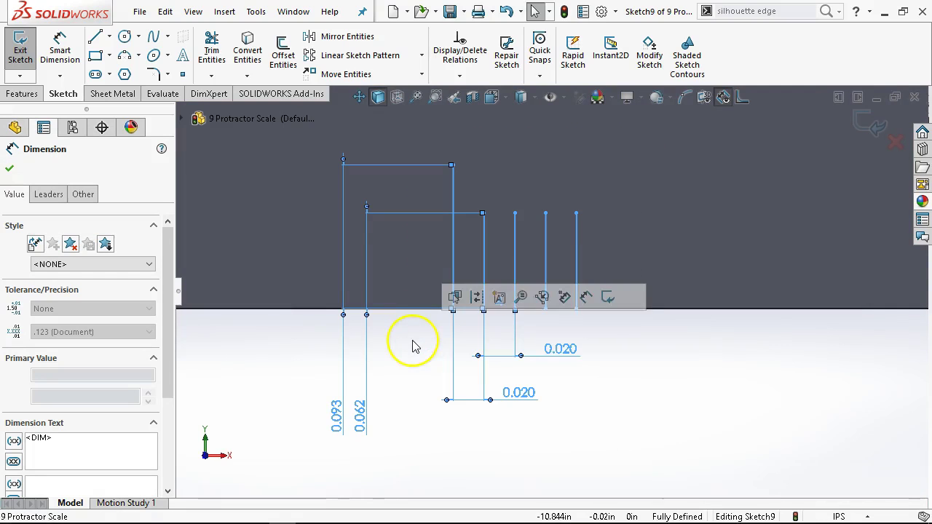
click(362, 57)
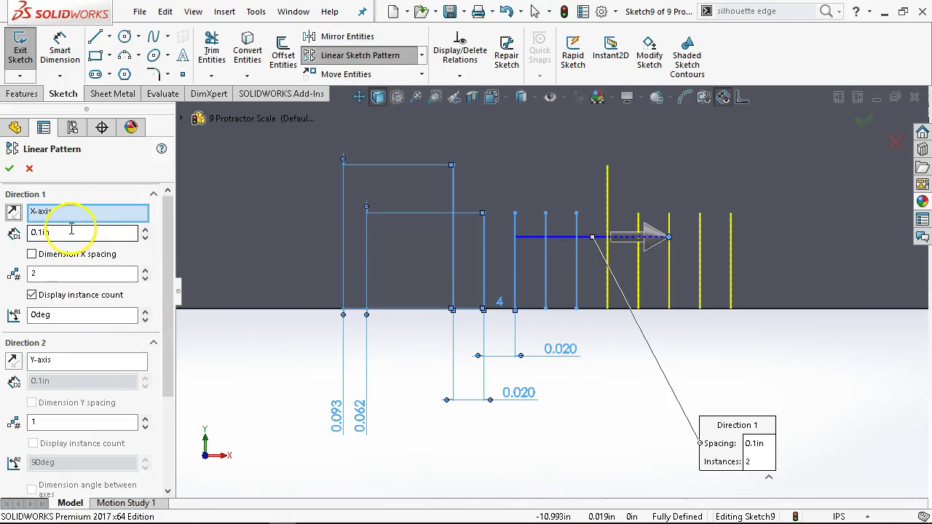
scroll(757, 312, up, 6)
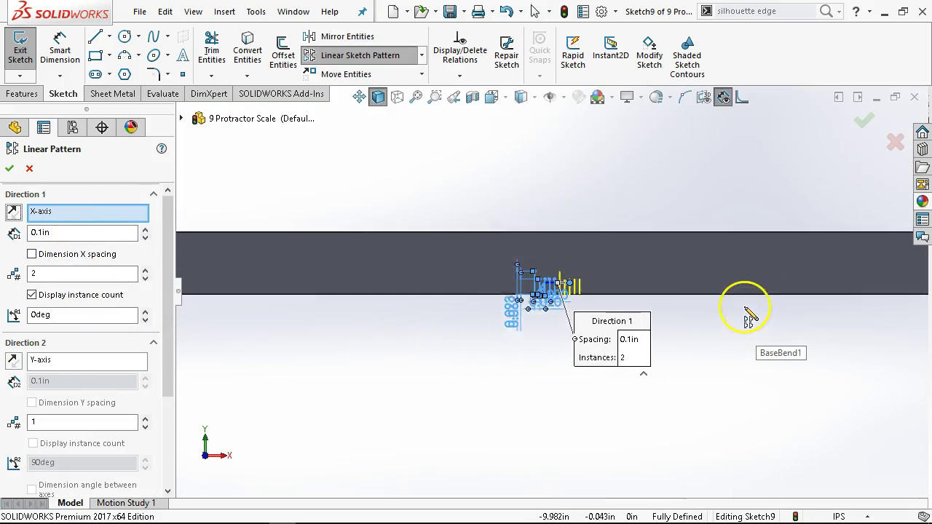
scroll(749, 298, up, 6)
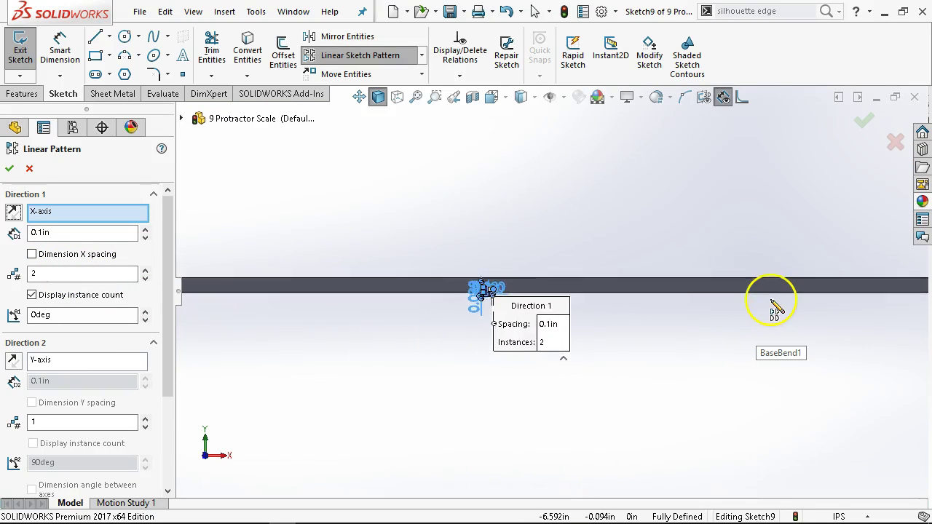
scroll(773, 307, up, 1)
scroll(757, 302, down, 2)
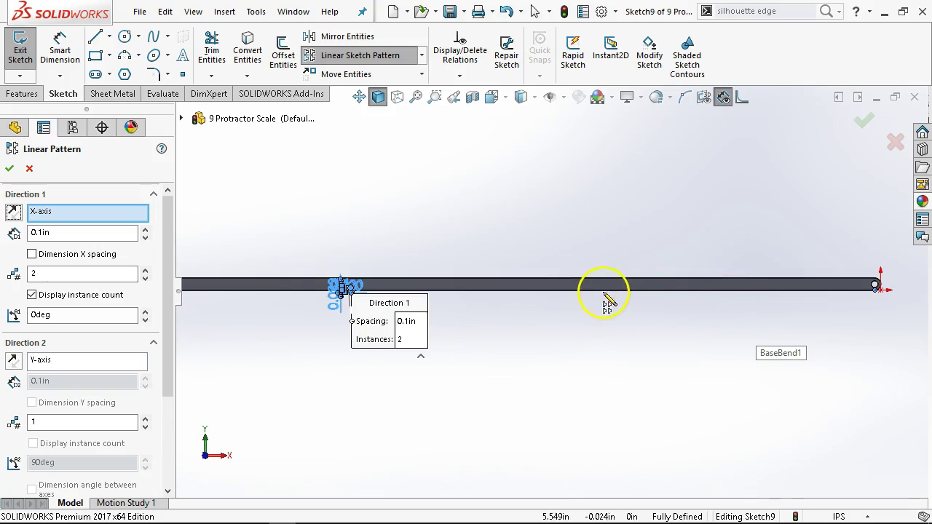
scroll(583, 304, down, 1)
double_click(96, 273)
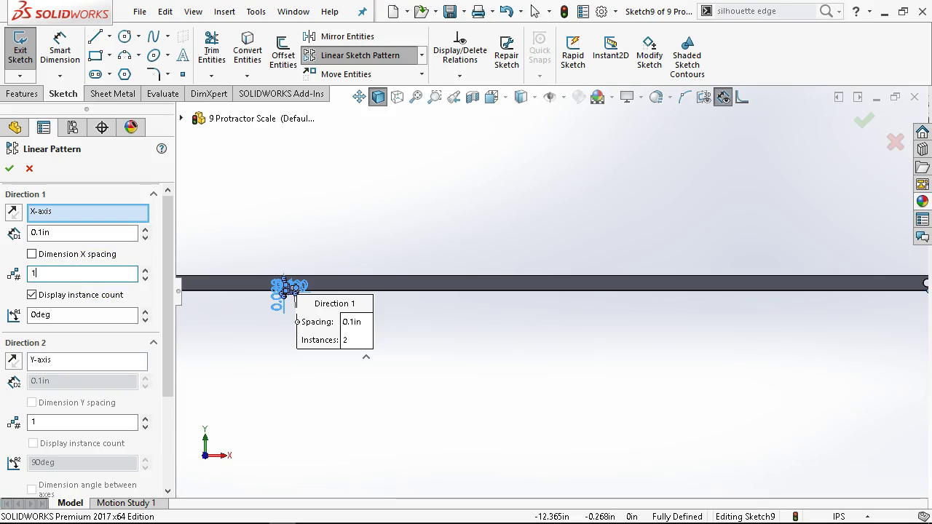
text(10)
key(Tab)
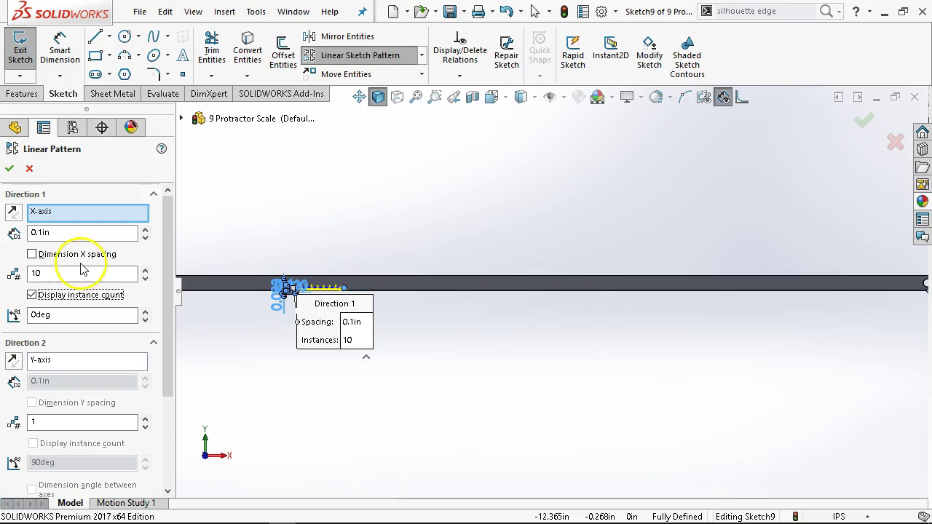
click(84, 275)
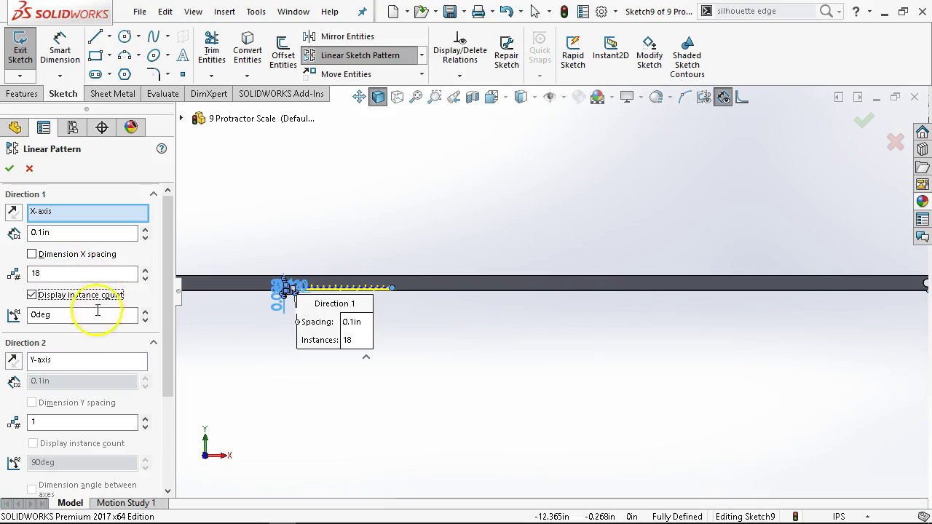
Accept the repeated tick group pattern
click(10, 169)
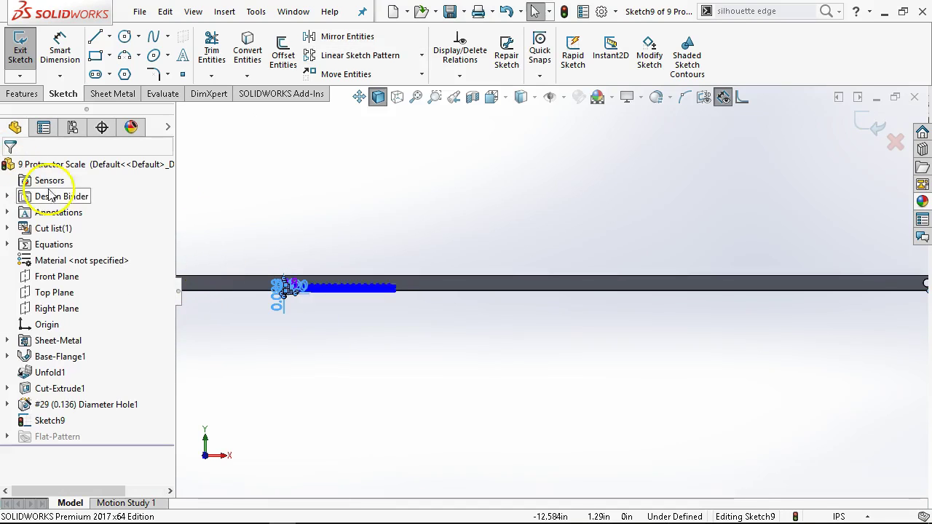
scroll(364, 327, down, 5)
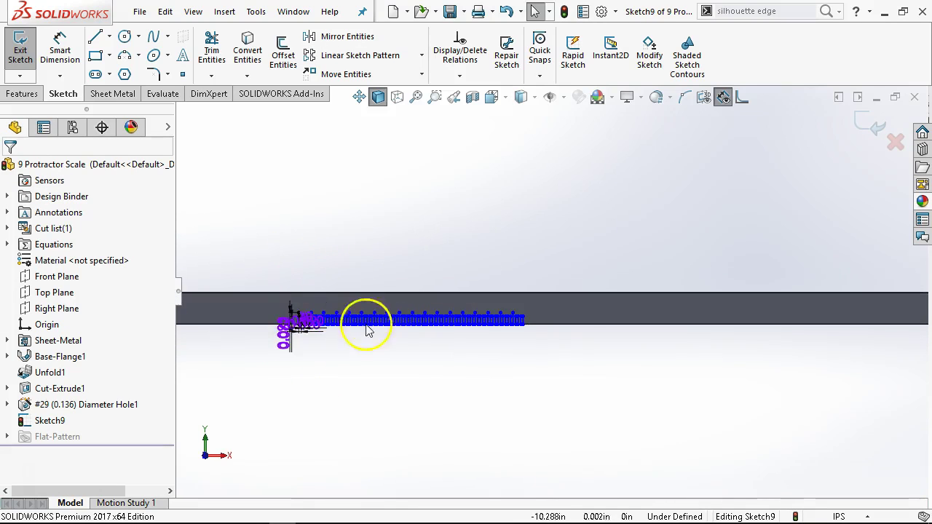
scroll(296, 304, down, 2)
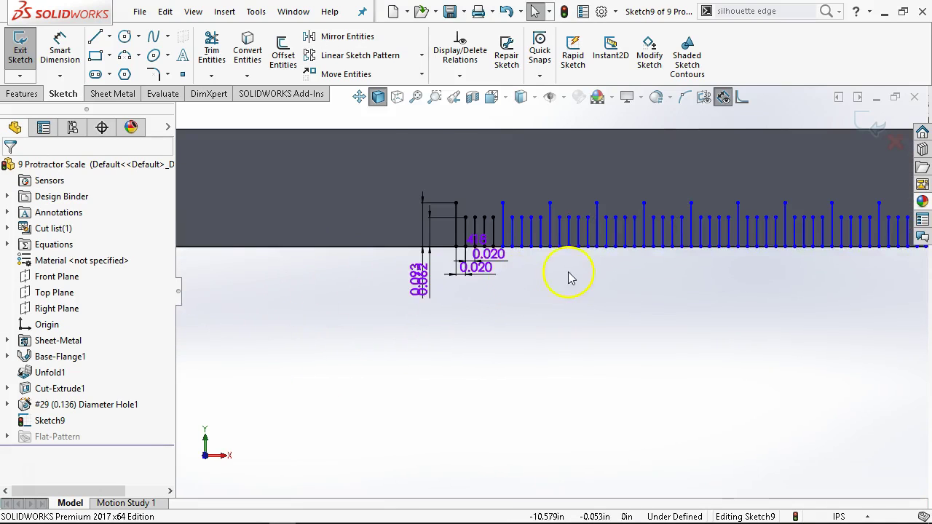
scroll(570, 278, down, 2)
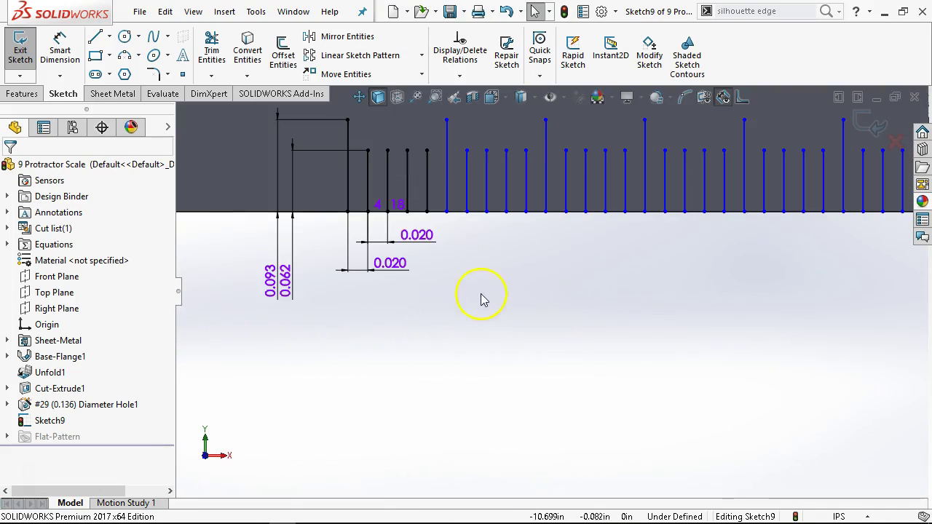
Delete the upper and lower 0.020 spacing dimensions on the first ticks
click(413, 237)
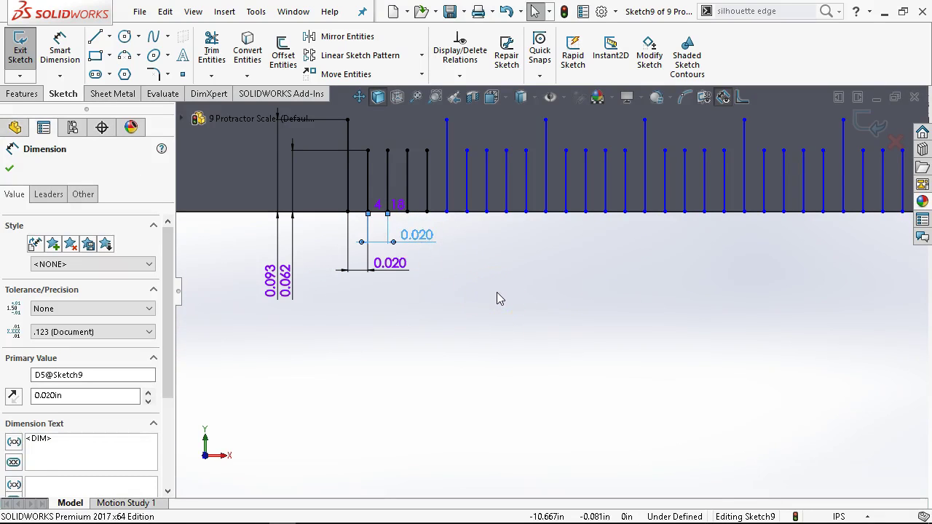
key(Delete)
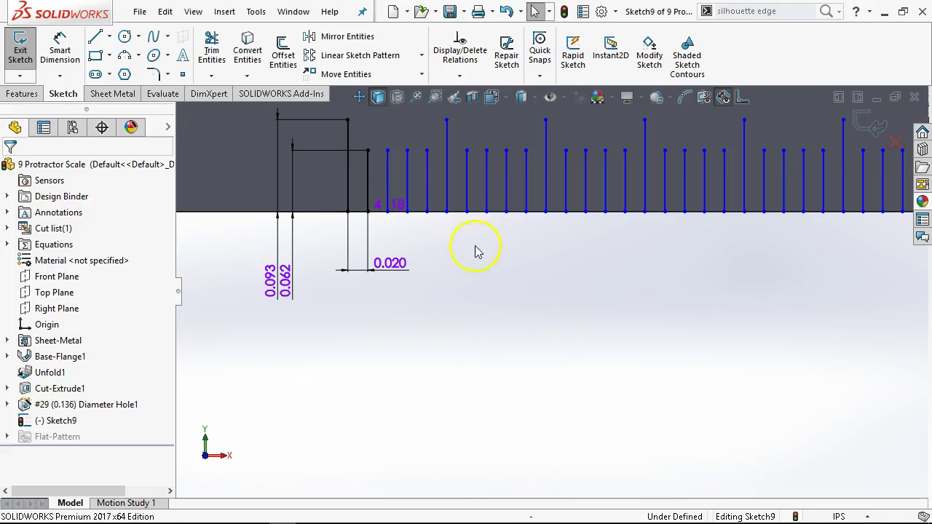
click(403, 267)
key(Delete)
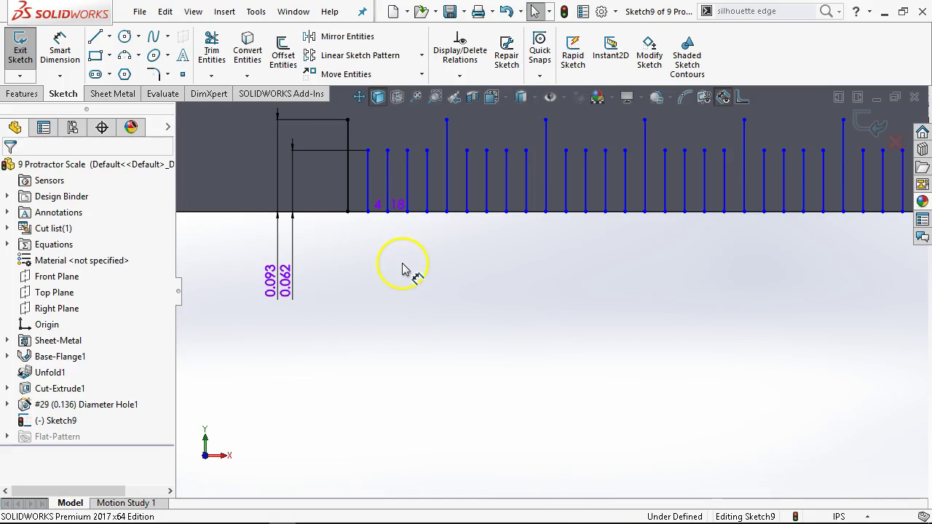
scroll(510, 267, up, 5)
scroll(828, 324, up, 2)
scroll(778, 322, up, 1)
scroll(779, 322, down, 1)
scroll(265, 243, down, 2)
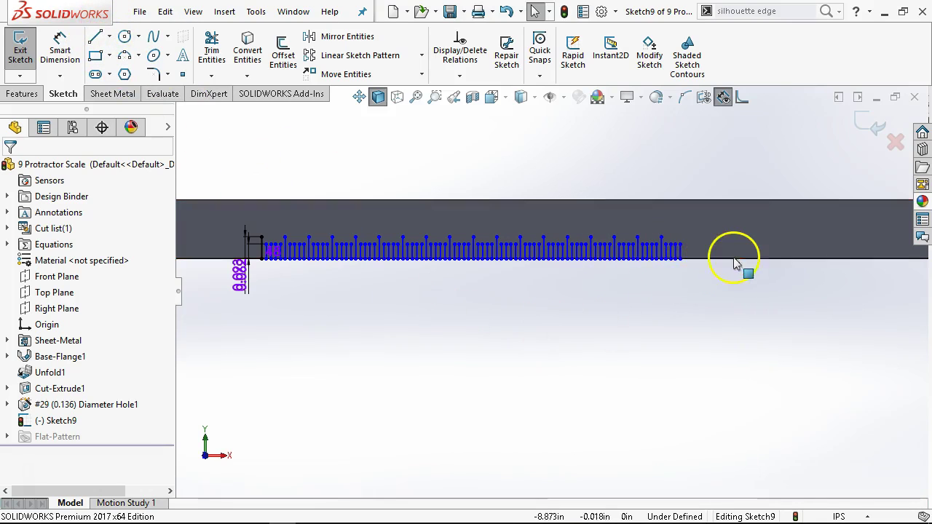
Stretch the tick pattern farther right, then undo the stretch
drag(681, 260, 892, 258)
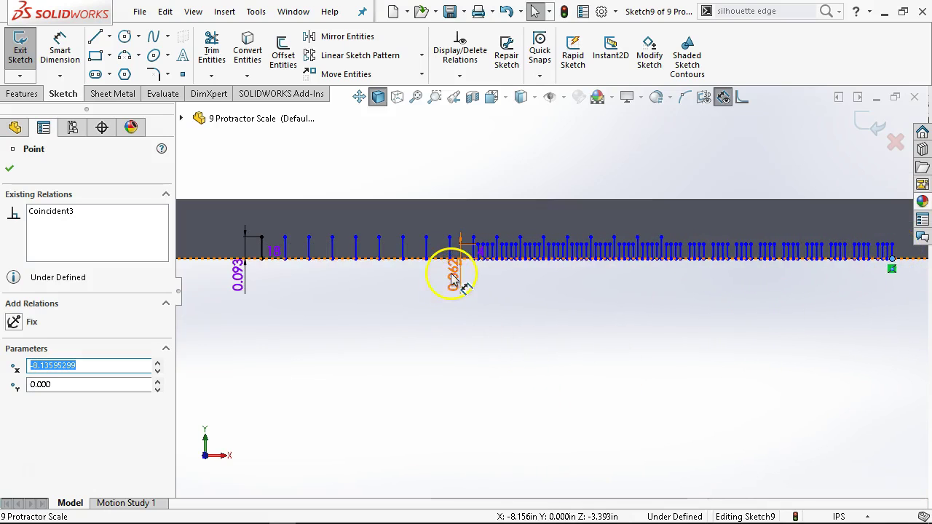
click(420, 379)
key(ctrl+z)
click(316, 276)
scroll(316, 278, down, 3)
click(328, 251)
scroll(329, 254, down, 1)
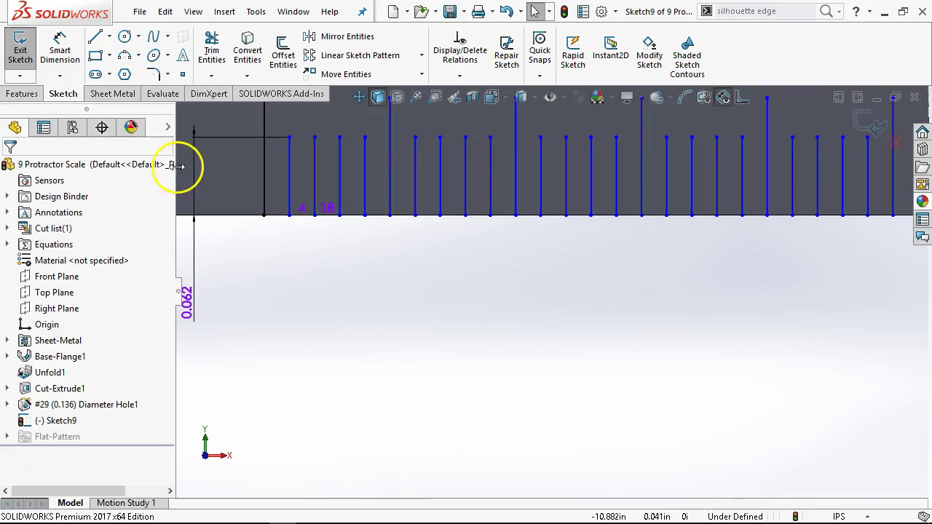
scroll(408, 225, down, 1)
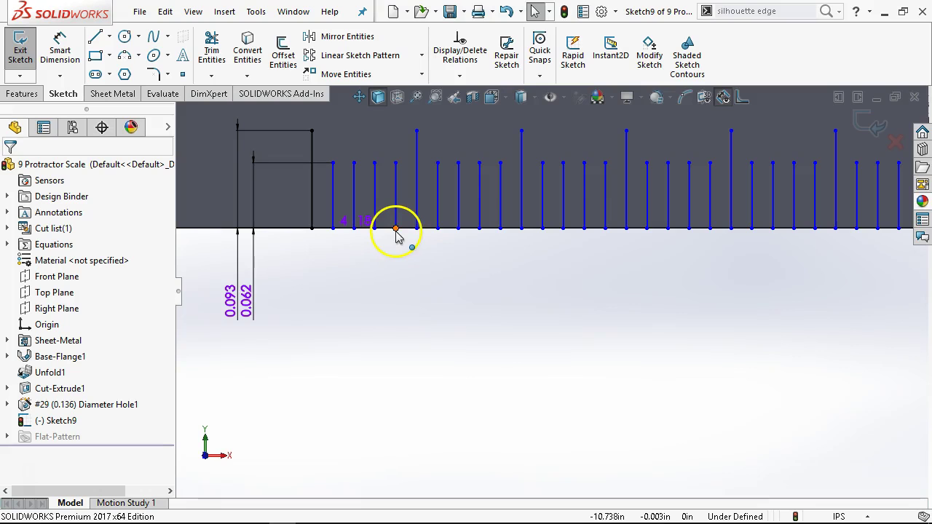
Draw a short construction line along the baseline at a tick's base
click(109, 35)
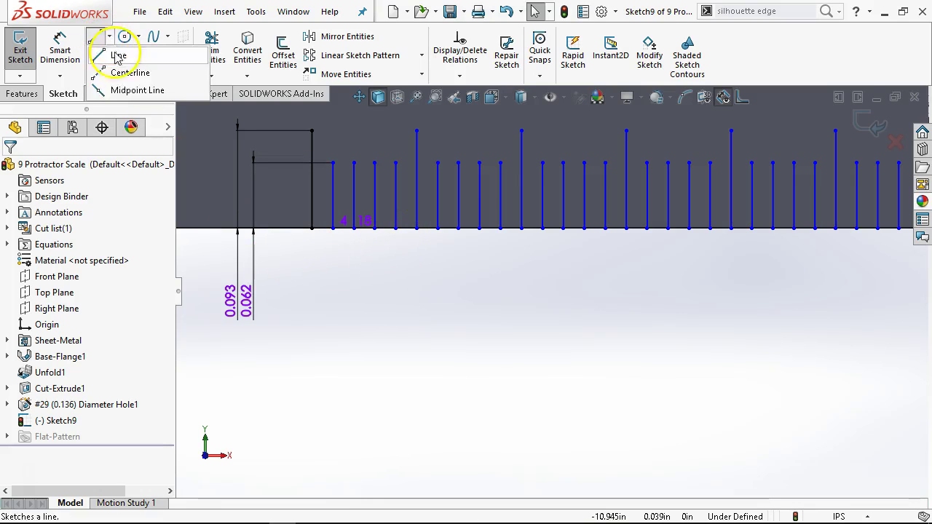
click(123, 76)
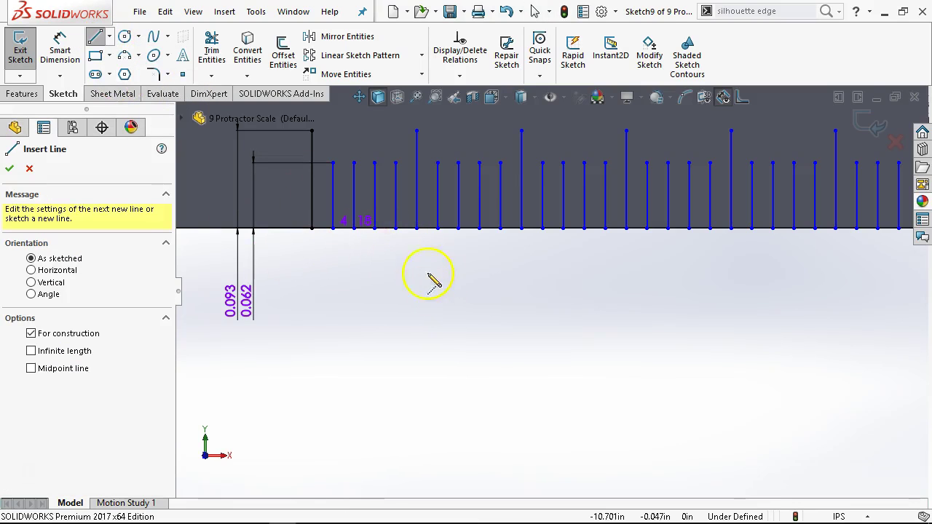
click(395, 228)
click(437, 228)
right_click(459, 262)
click(493, 271)
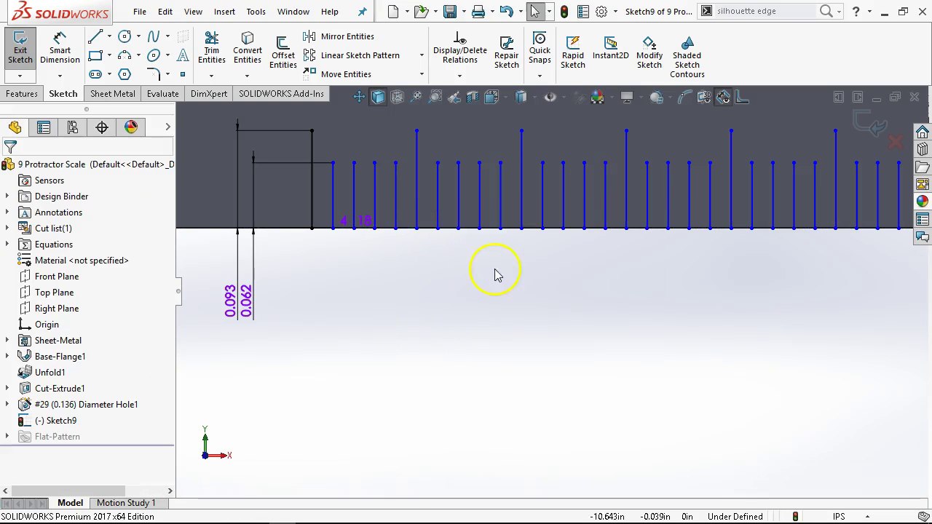
Place the tick's bottom end at the construction line's midpoint with a Midpoint relation
click(417, 230)
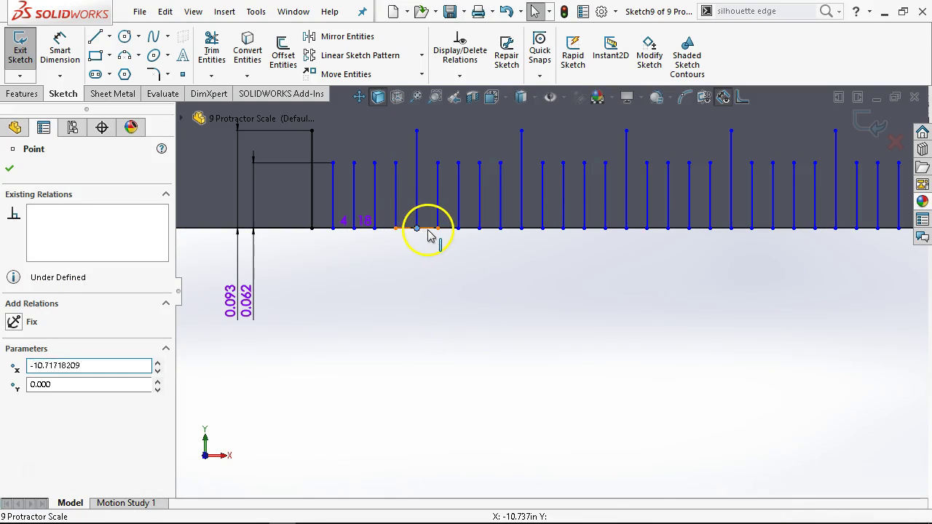
ctrl+click(457, 208)
click(474, 166)
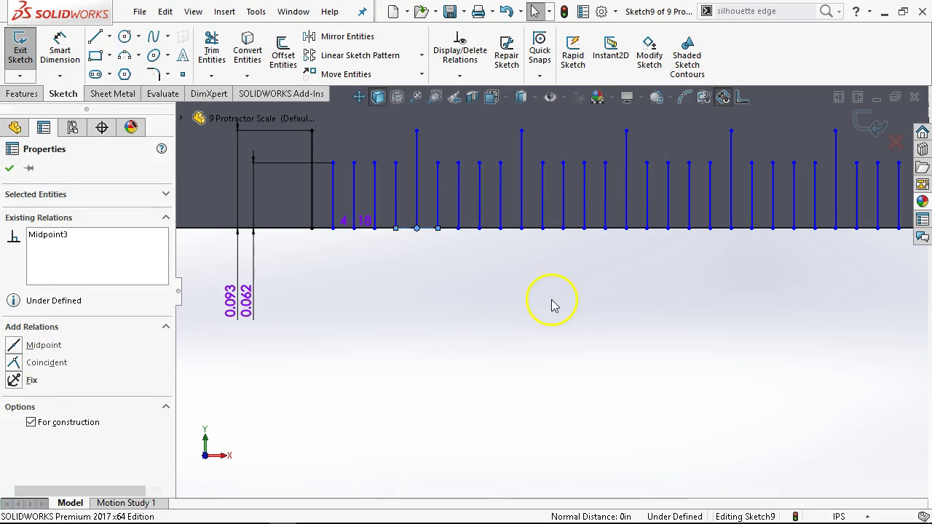
click(551, 305)
scroll(742, 218, up, 5)
scroll(855, 290, down, 3)
Drag tick points along the scale edge to respace the patterned ticks
middle_drag(765, 323, 691, 283)
key(Left)
key(Left)
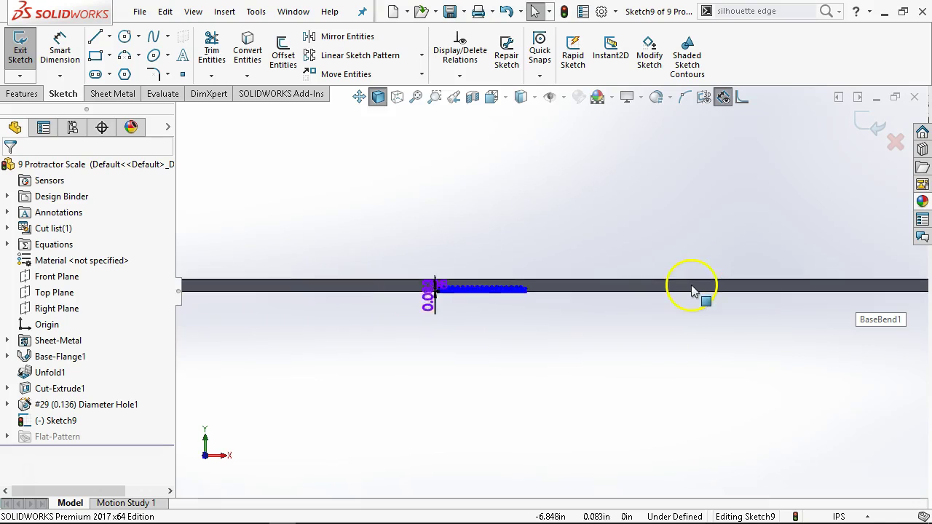
mouse_move(433, 292)
mouse_down()
mouse_move(588, 316)
mouse_move(812, 320)
mouse_move(850, 311)
mouse_up()
click(764, 229)
click(695, 256)
middle_drag(692, 266, 677, 313)
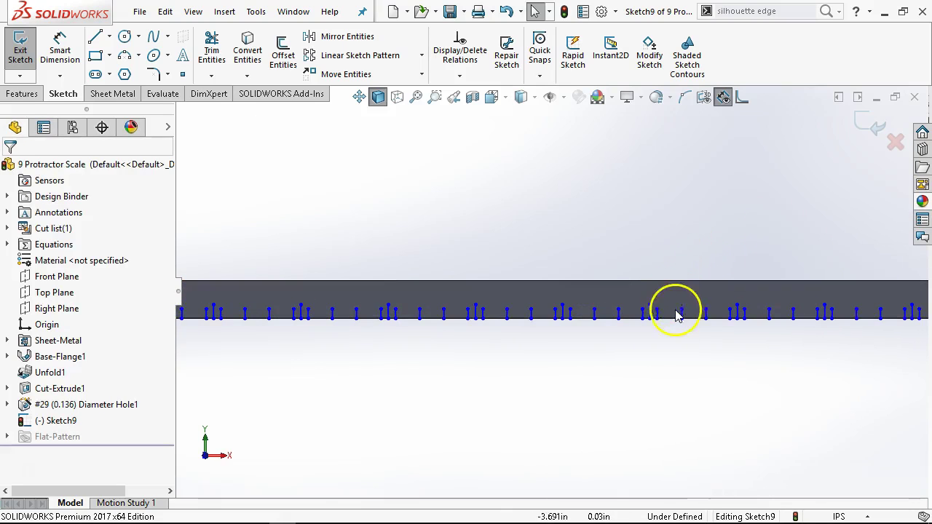
scroll(321, 386, up, 4)
scroll(291, 335, down, 5)
scroll(273, 238, up, 1)
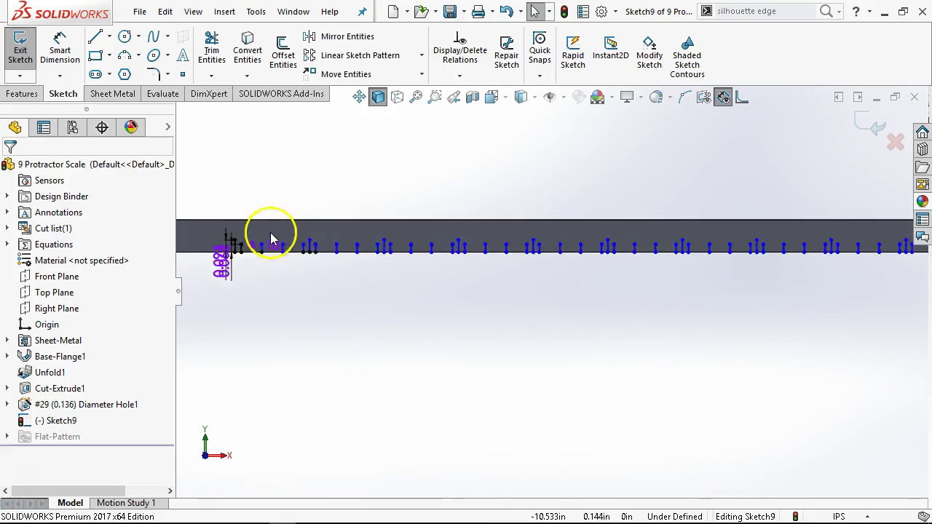
scroll(270, 232, down, 4)
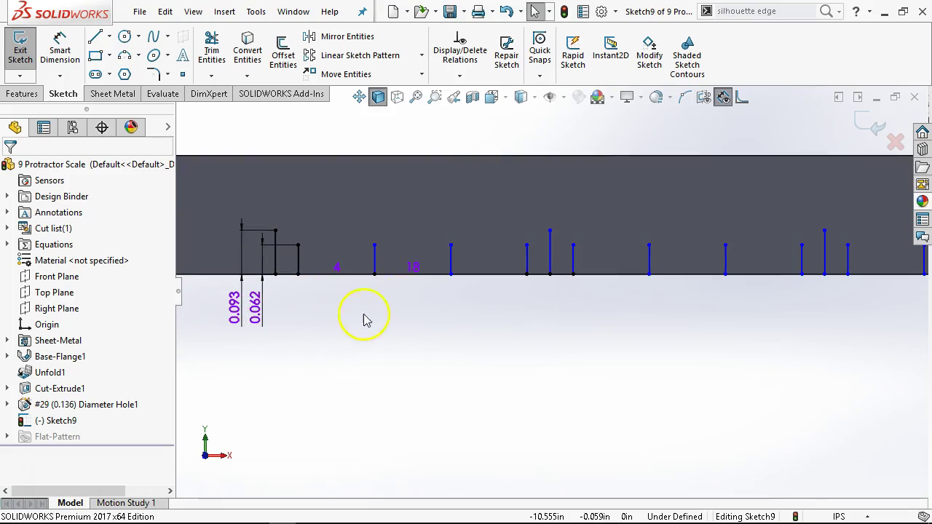
mouse_move(448, 274)
mouse_down()
mouse_move(409, 266)
mouse_move(424, 282)
mouse_move(399, 313)
mouse_up()
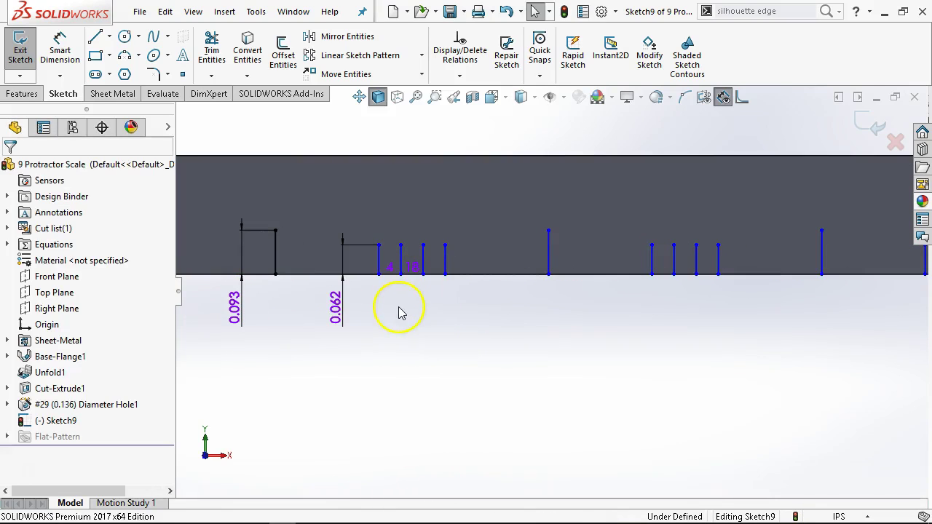
Add driven reference dimensions between ticks, 0.218 and 0.047
click(59, 51)
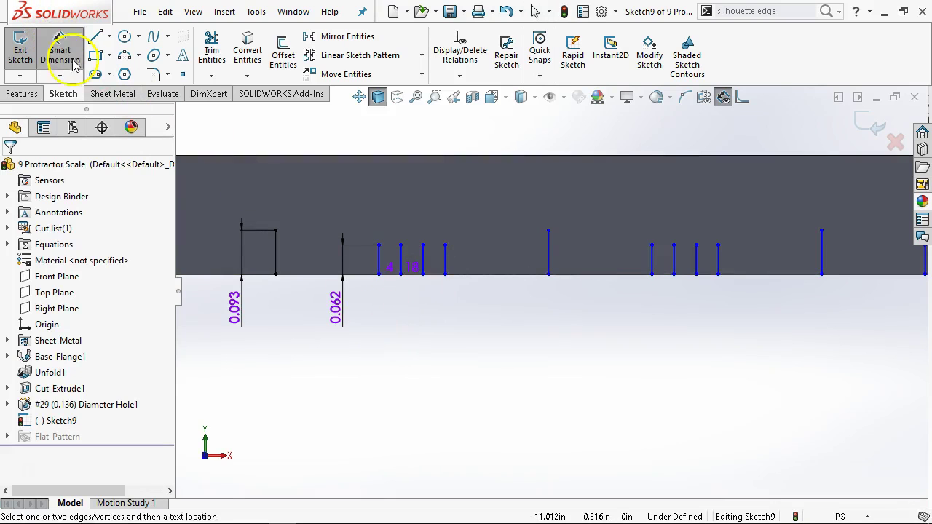
click(274, 257)
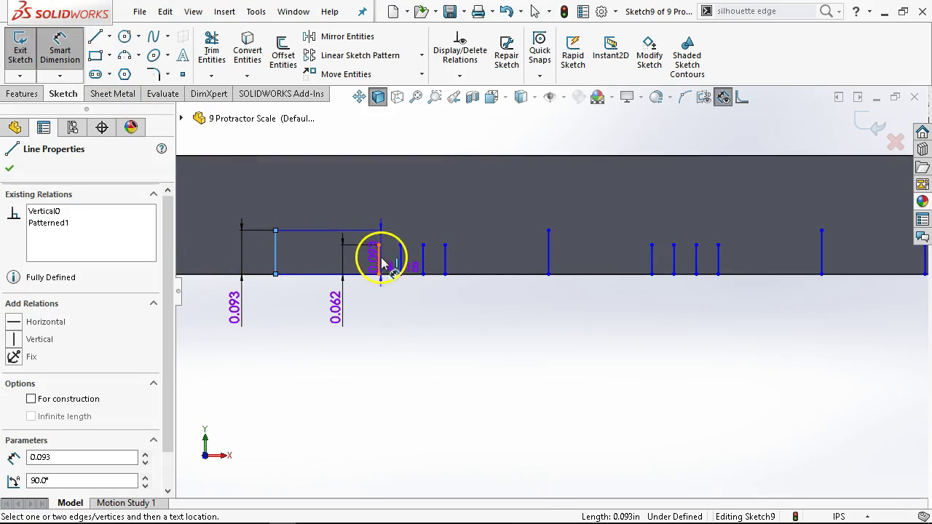
click(320, 375)
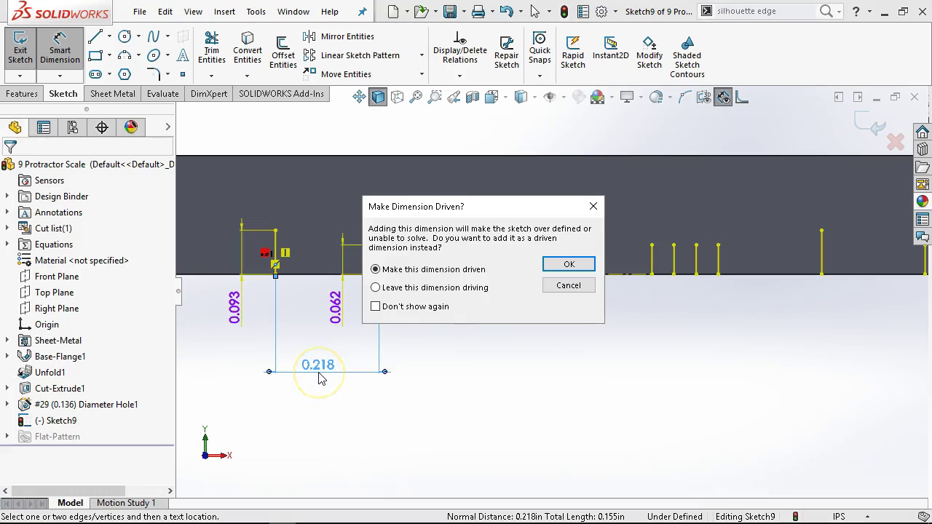
key(Return)
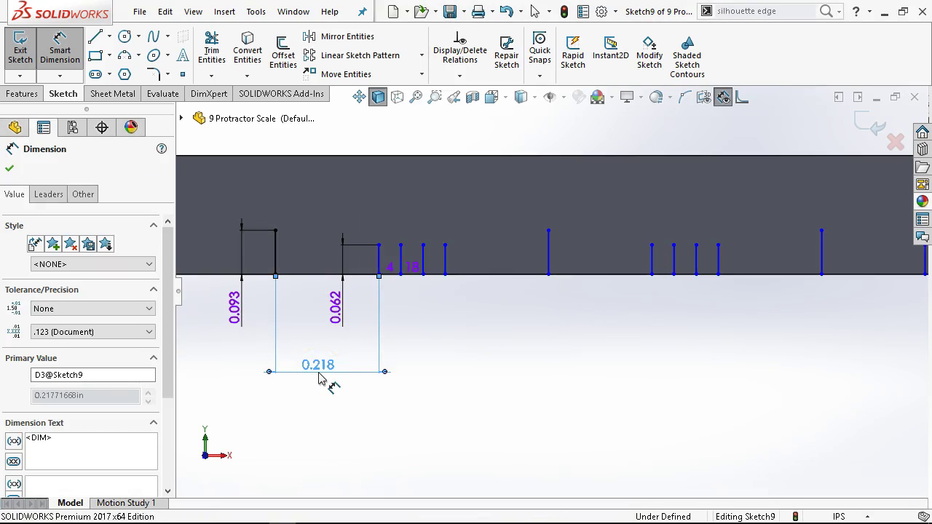
click(400, 256)
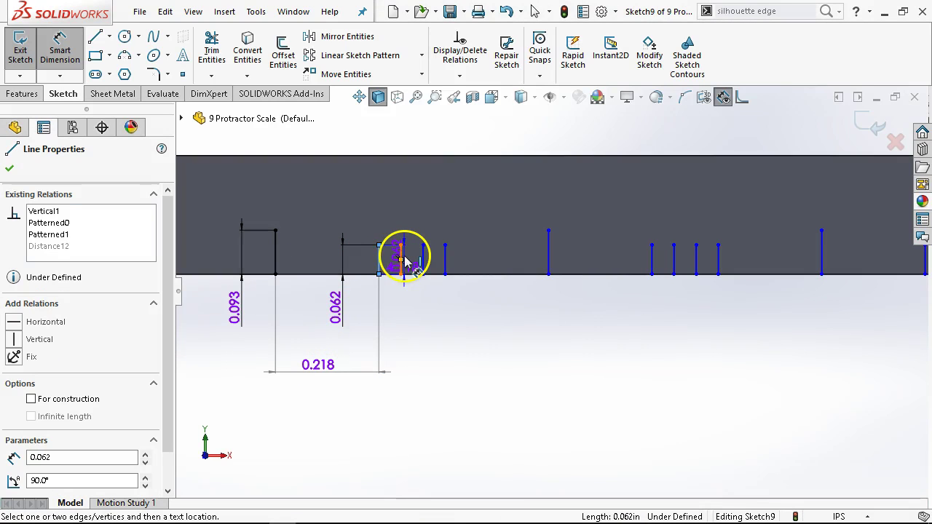
click(427, 348)
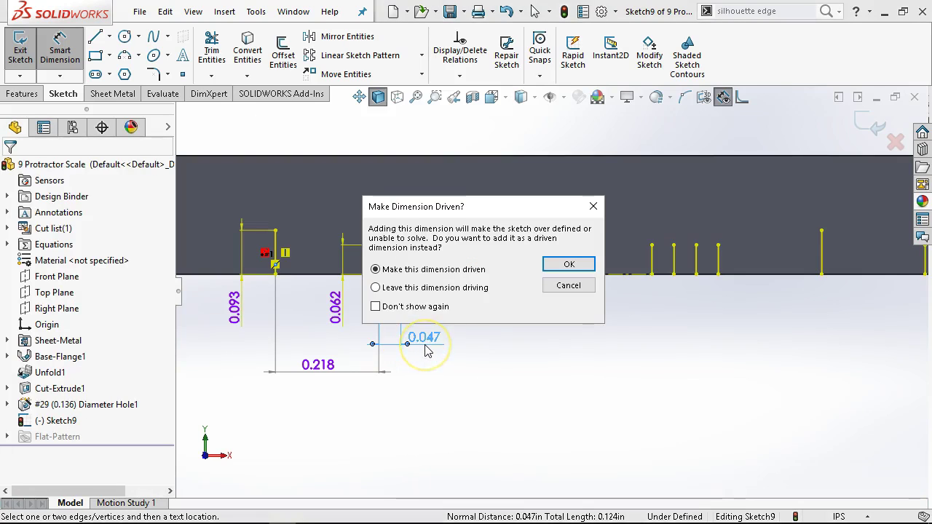
key(Return)
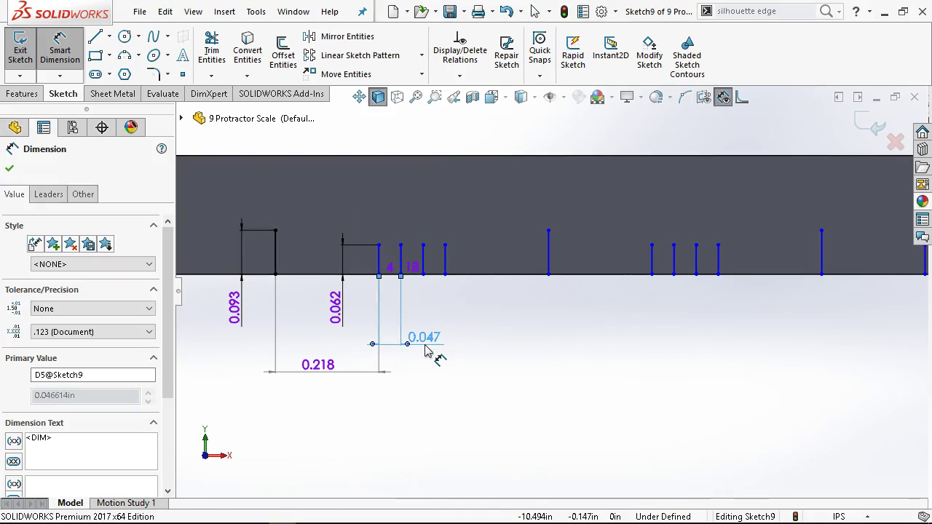
right_click(543, 286)
click(577, 331)
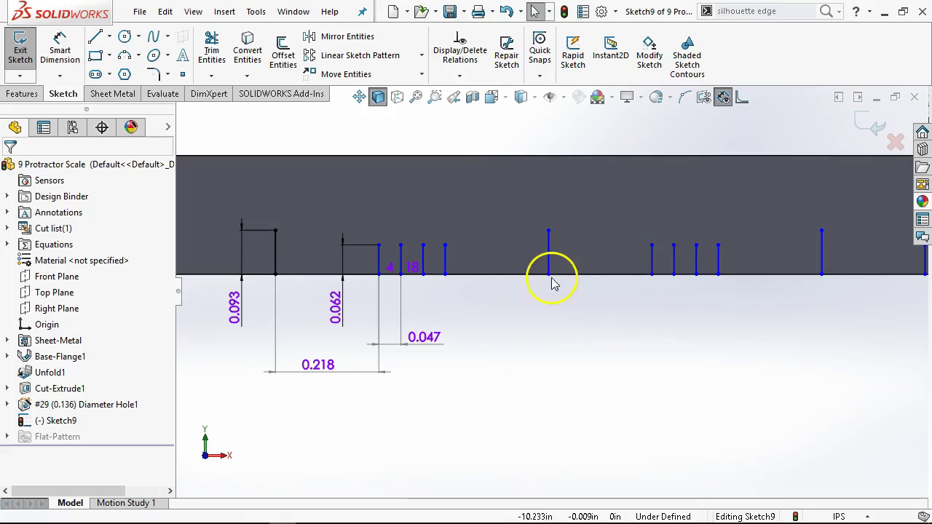
Slide the tick pattern left along the edge and delete the 0.083 and 0.138 dimensions
mouse_move(652, 277)
mouse_down()
mouse_move(591, 288)
mouse_move(589, 298)
mouse_up()
click(580, 327)
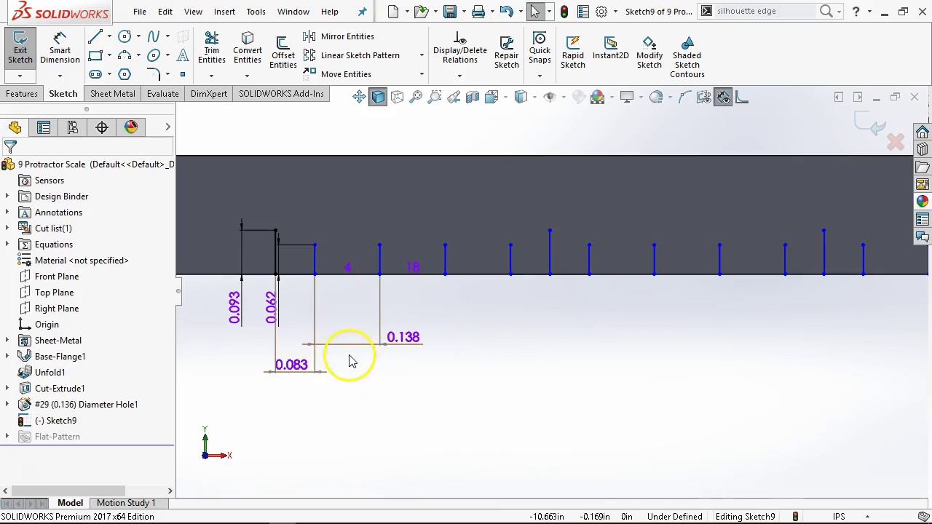
click(303, 370)
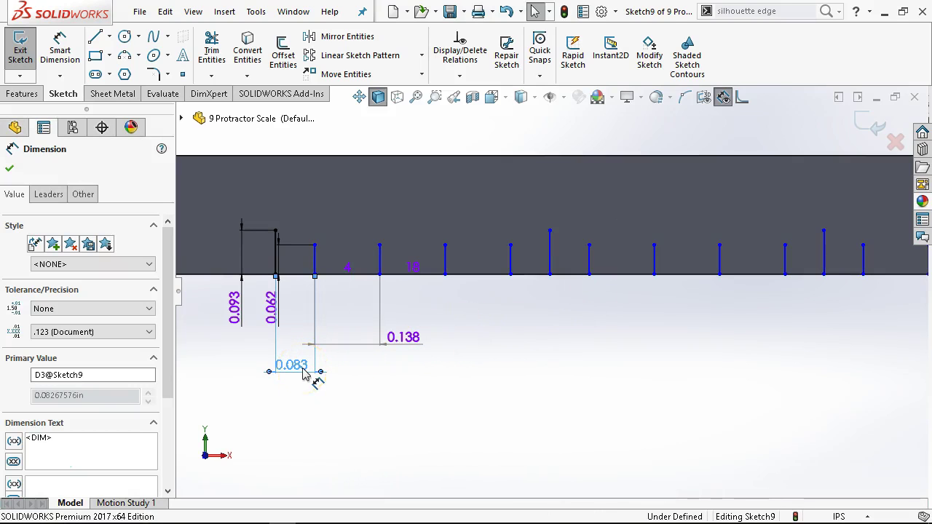
click(420, 382)
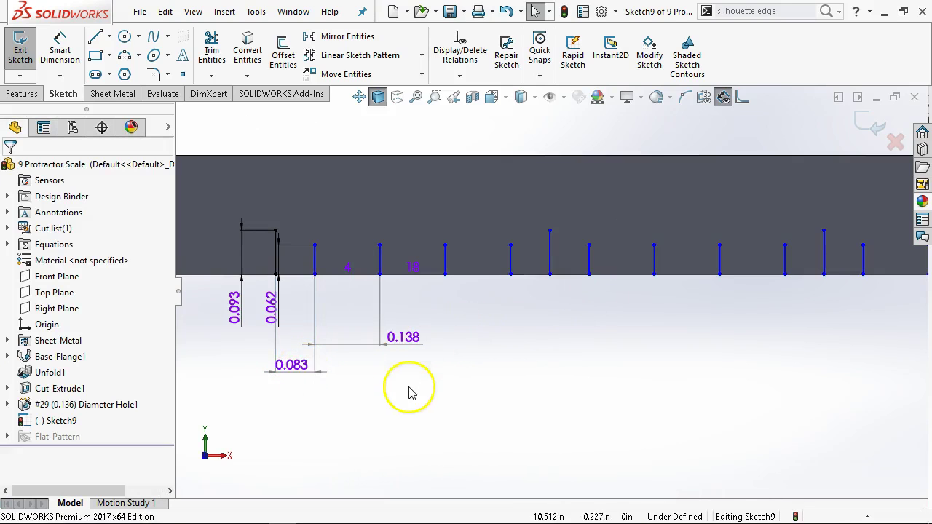
click(294, 366)
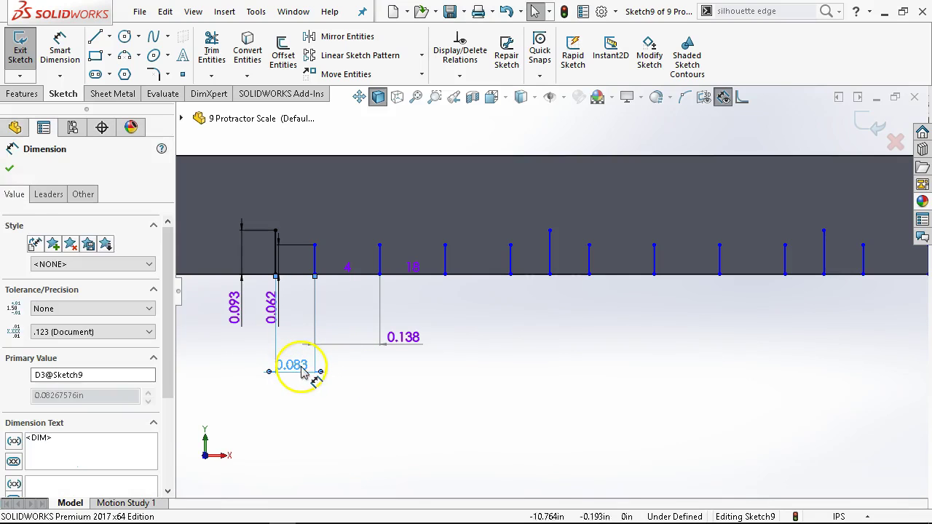
key(Delete)
click(405, 345)
key(Delete)
Select the 0.062 dimension and drag a pattern tick's endpoint left along the edge to widen the spacing
scroll(273, 323, down, 1)
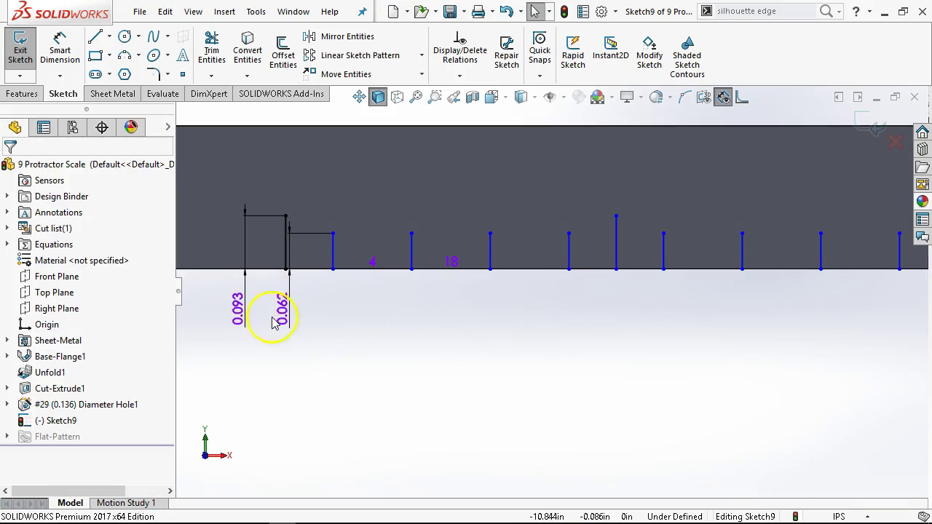
click(281, 318)
scroll(650, 318, up, 4)
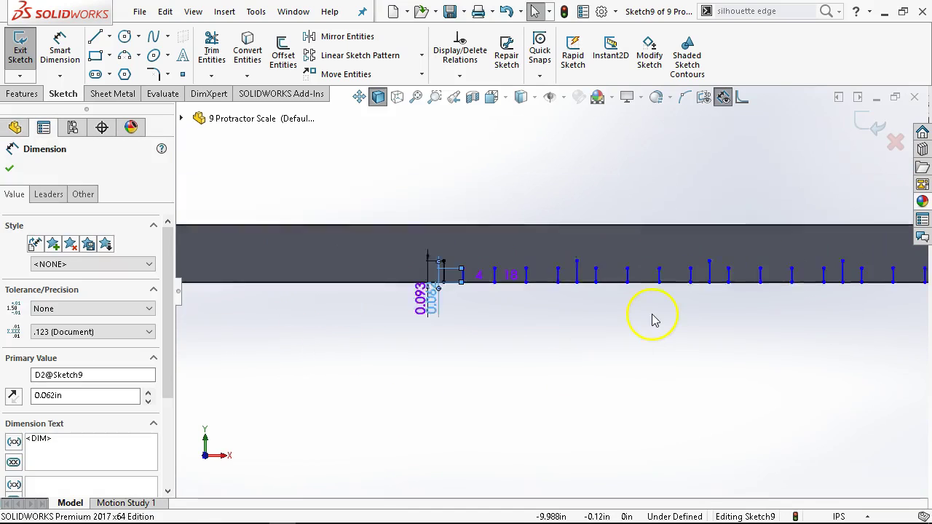
scroll(655, 327, down, 5)
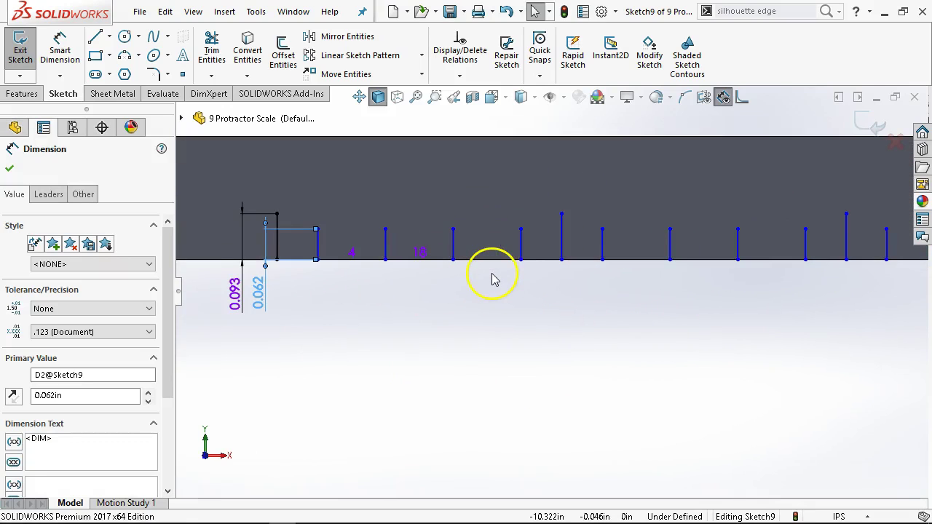
drag(522, 267, 507, 260)
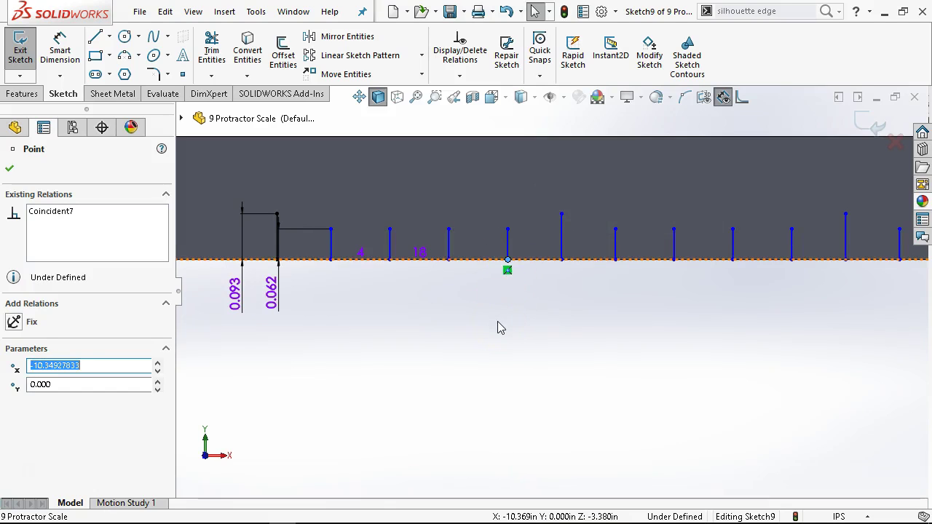
Draw a construction centerline between the bottom ends of two neighbouring ticks
click(108, 38)
click(126, 71)
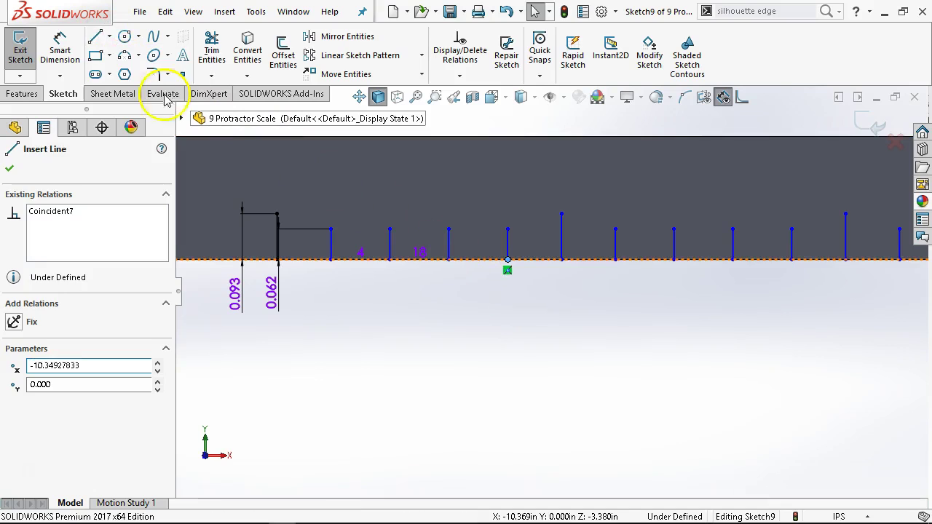
click(507, 261)
click(449, 260)
right_click(448, 261)
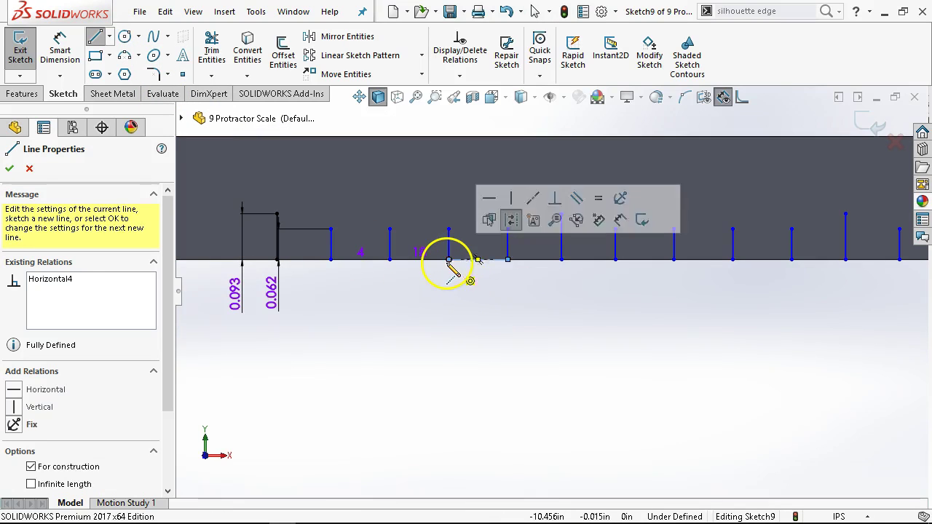
click(495, 317)
Apply Make Equal to the new centerline and a second centerline
click(487, 261)
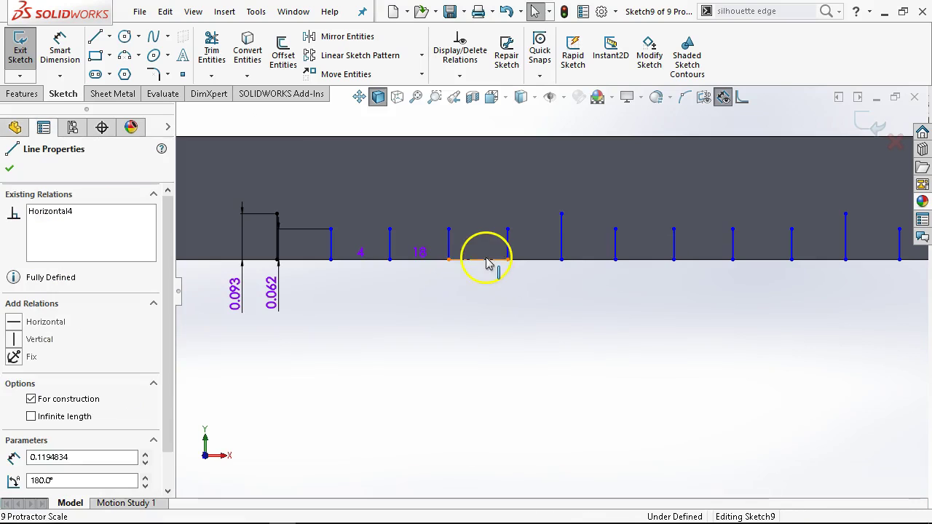
ctrl+click(597, 260)
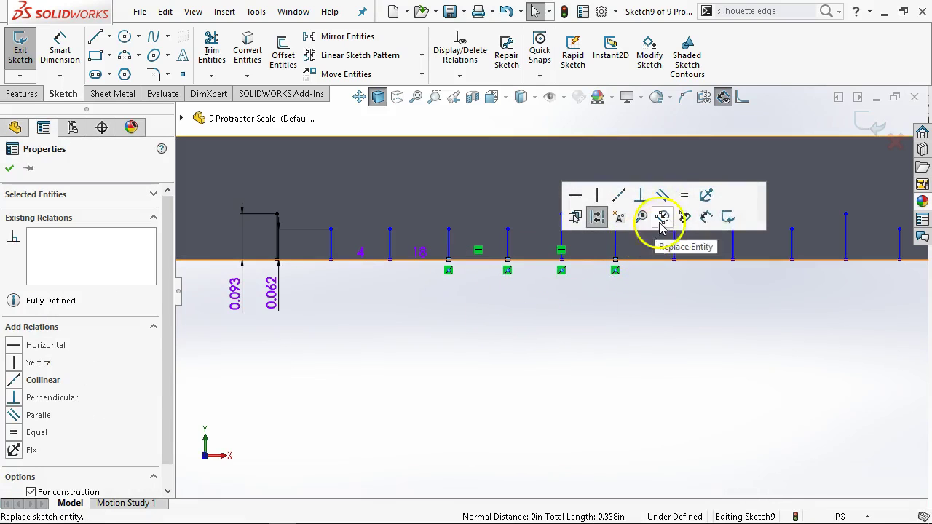
click(688, 200)
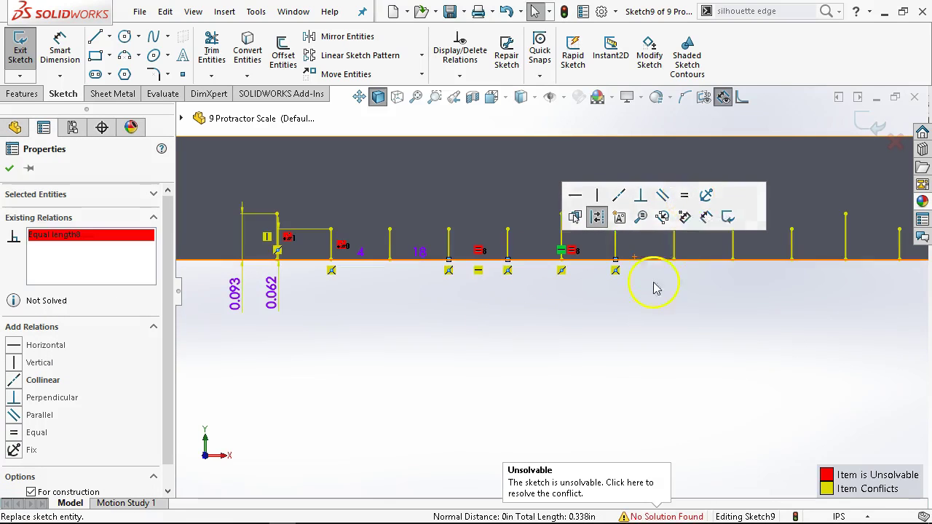
click(628, 348)
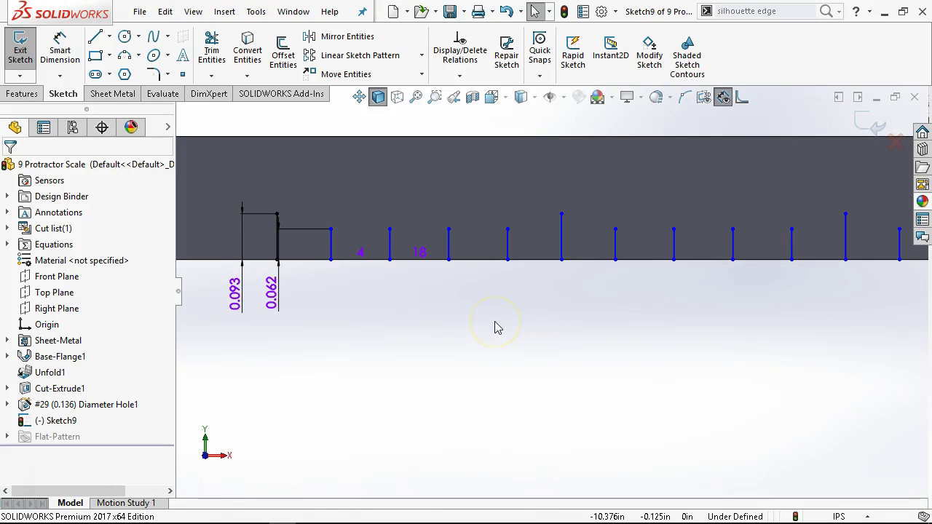
Draw a new vertical tick straight up from the bar edge after the last tick
scroll(572, 306, up, 10)
scroll(385, 310, down, 10)
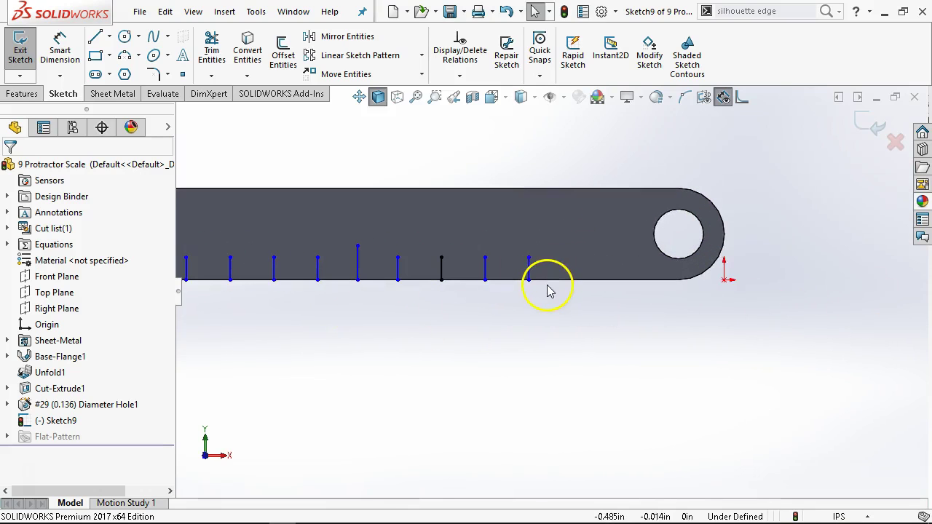
scroll(514, 294, down, 3)
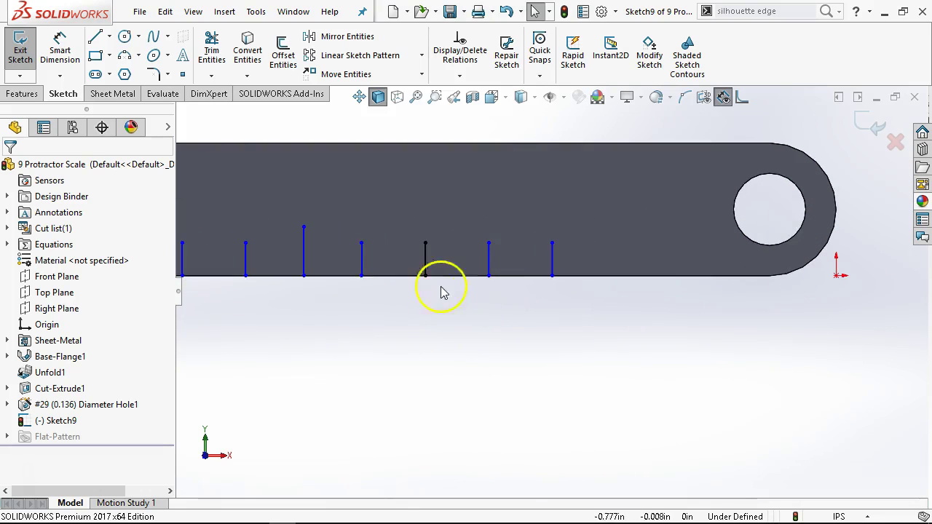
click(95, 38)
click(614, 275)
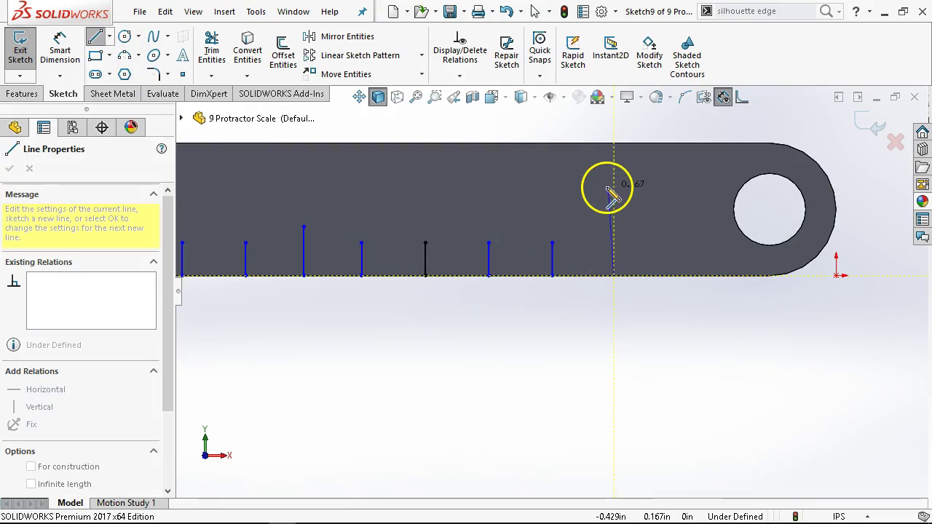
click(613, 187)
right_click(624, 333)
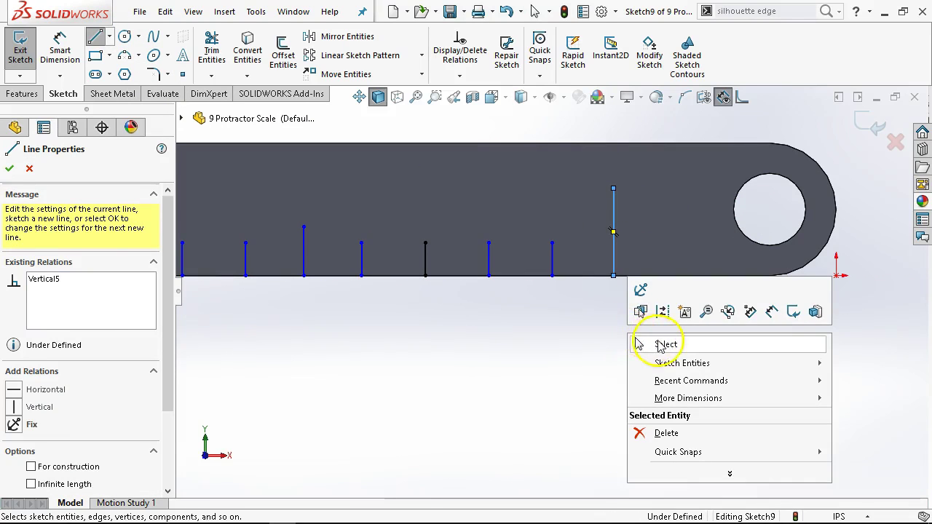
click(637, 343)
Make the new tick equal in length to the existing tall tick
click(303, 256)
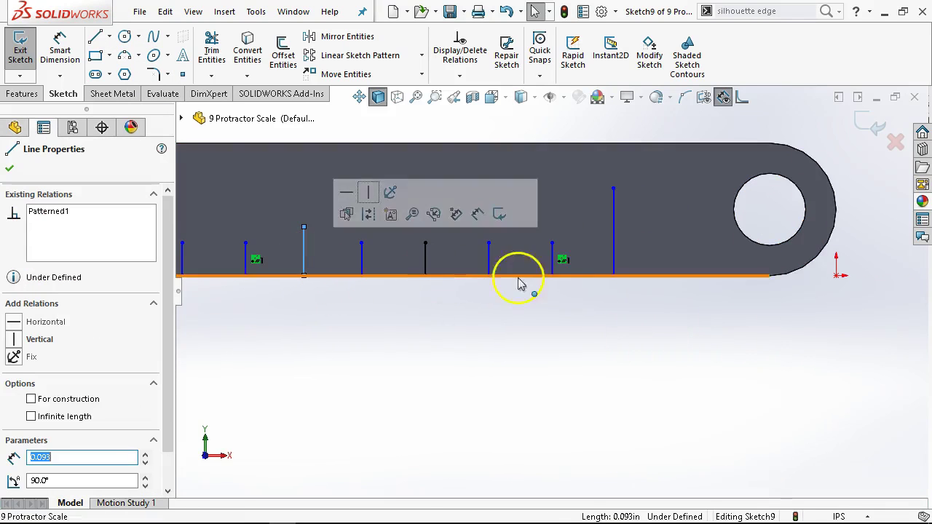
ctrl+click(614, 246)
click(762, 182)
click(670, 342)
Drag two tick endpoints to the right to respace the pattern along the edge
scroll(619, 332, up, 5)
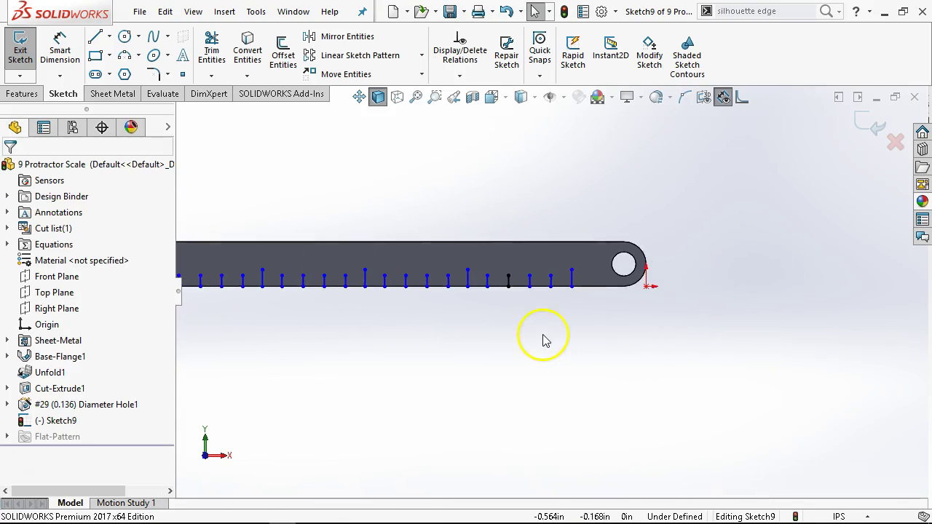
scroll(561, 316, down, 4)
click(580, 253)
mouse_move(580, 253)
mouse_down()
mouse_move(615, 253)
mouse_move(599, 252)
mouse_up()
drag(535, 253, 561, 256)
click(391, 321)
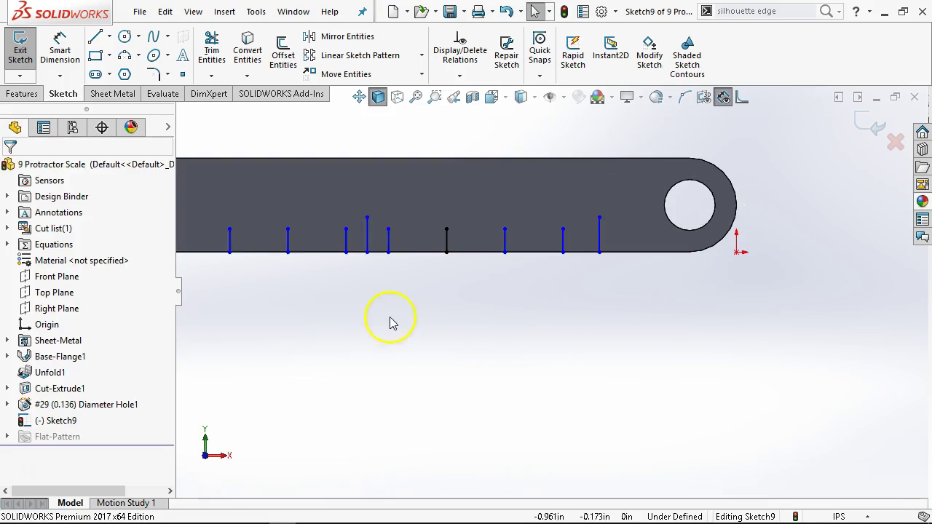
scroll(373, 315, up, 3)
scroll(364, 314, up, 3)
scroll(270, 299, down, 4)
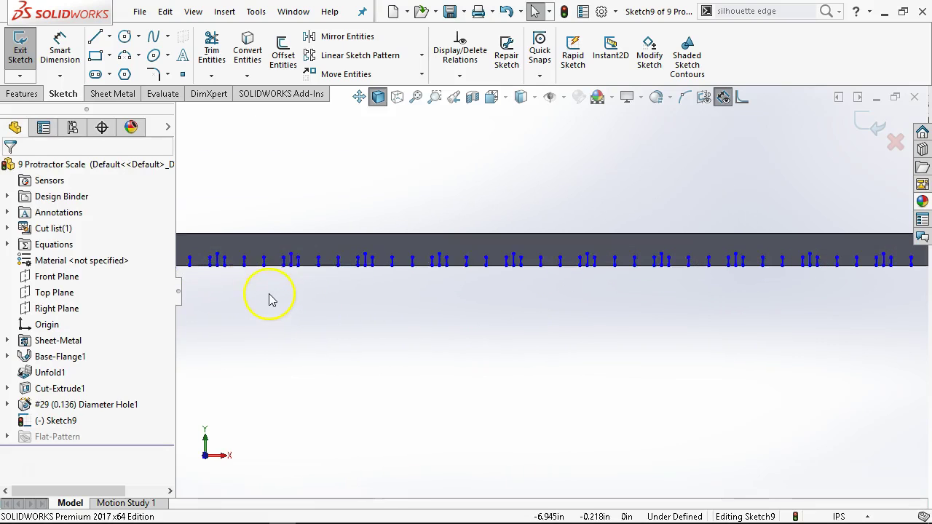
scroll(270, 254, down, 4)
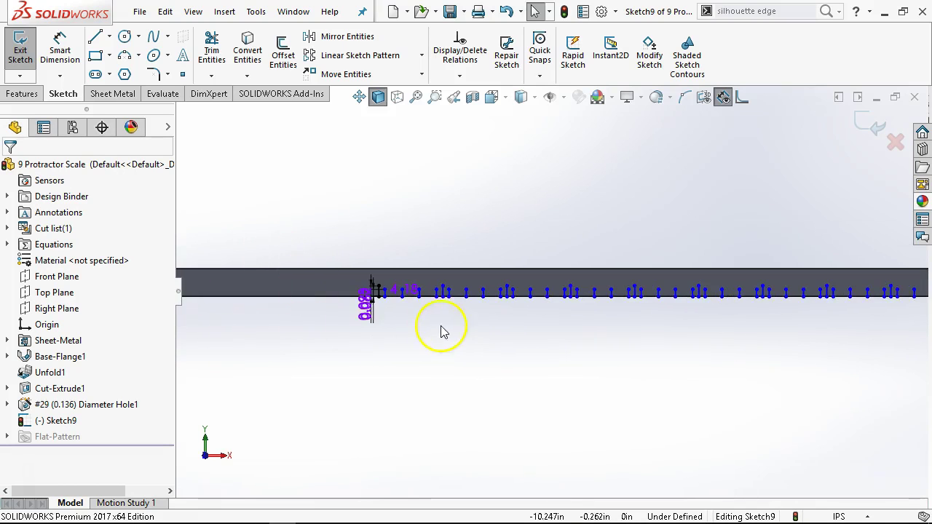
scroll(437, 328, down, 2)
scroll(357, 228, down, 3)
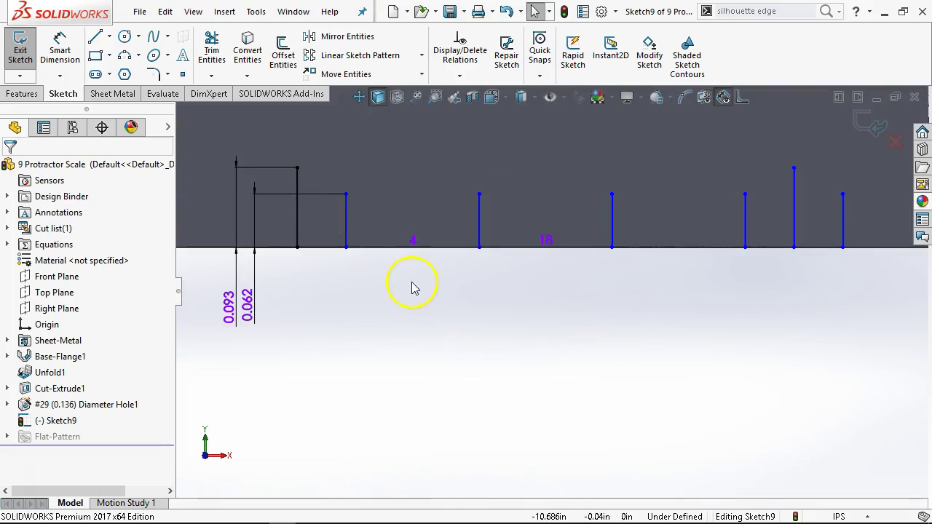
Try a 0.057 spacing dimension between two tall ticks, then discard it as over-defining
click(61, 49)
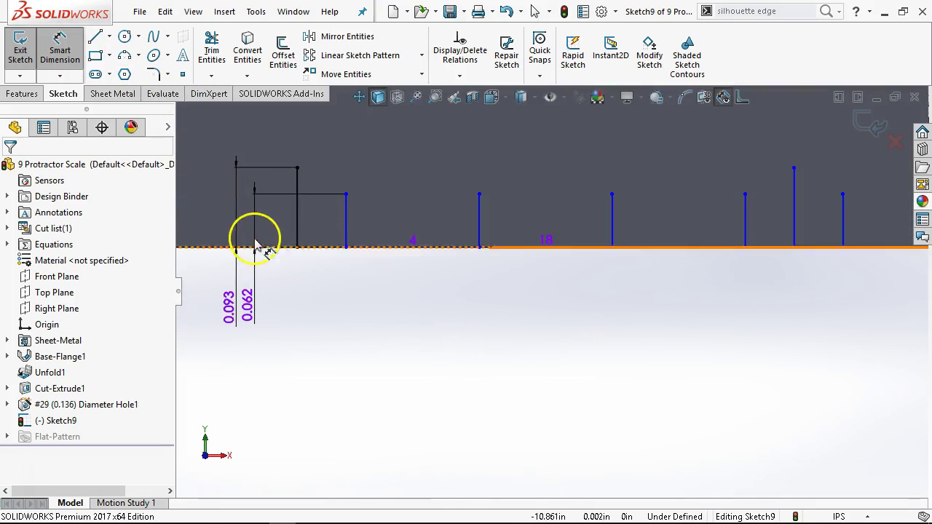
click(296, 233)
click(345, 222)
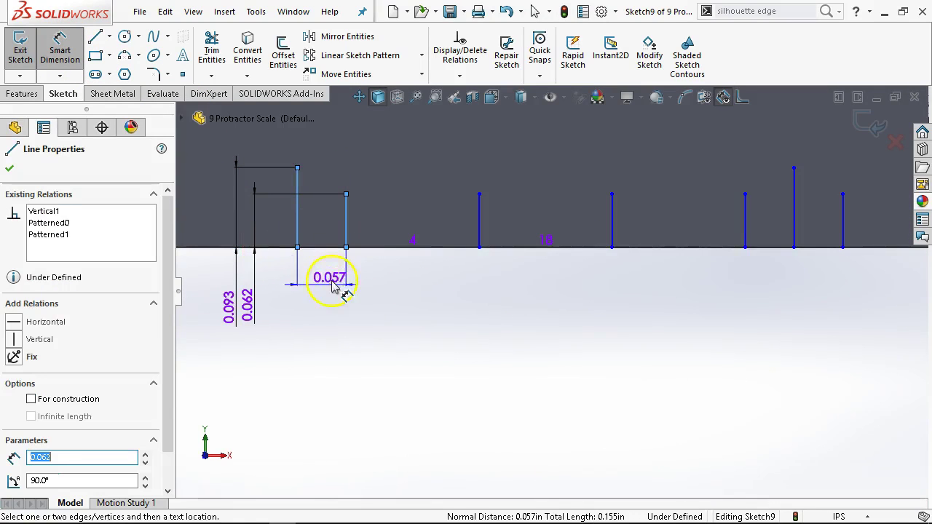
click(329, 300)
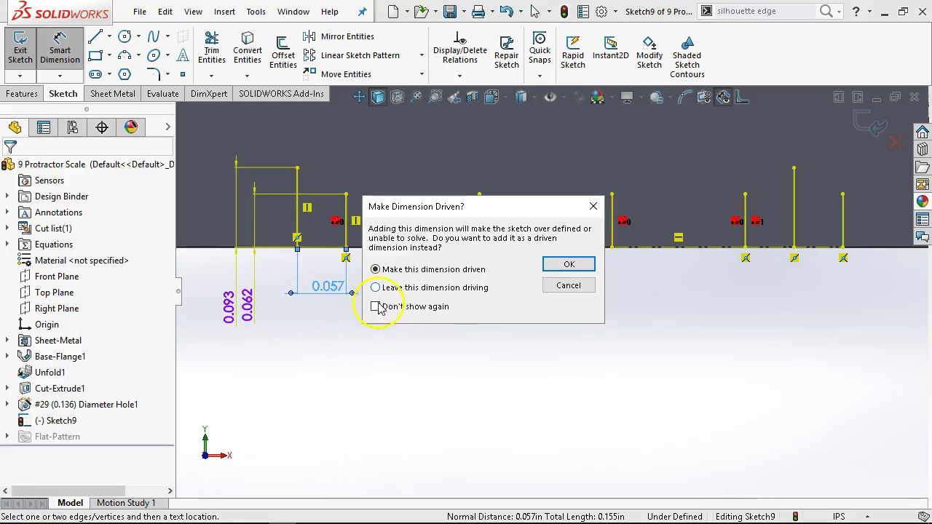
click(568, 286)
right_click(528, 309)
click(553, 353)
Slide the patterned ticks and the 0.062 tick to the right
drag(348, 249, 388, 248)
click(386, 322)
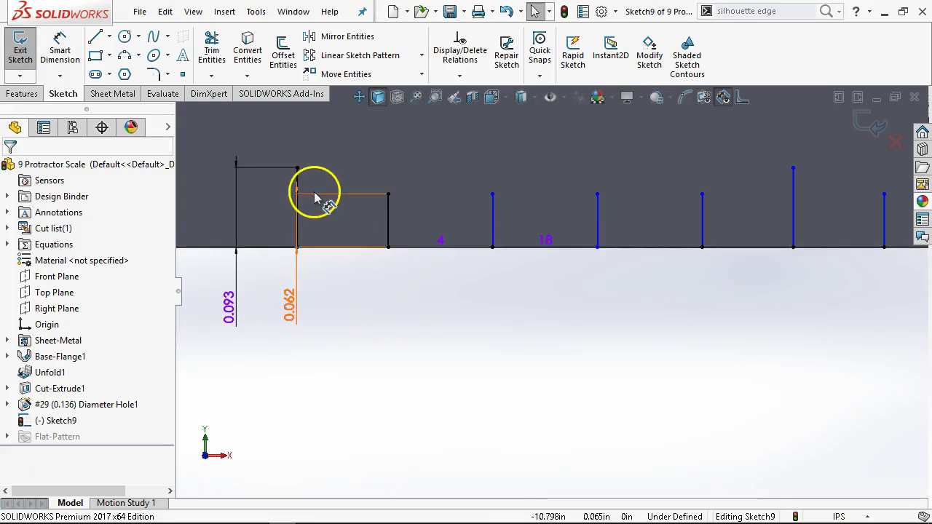
drag(305, 308, 357, 295)
click(451, 364)
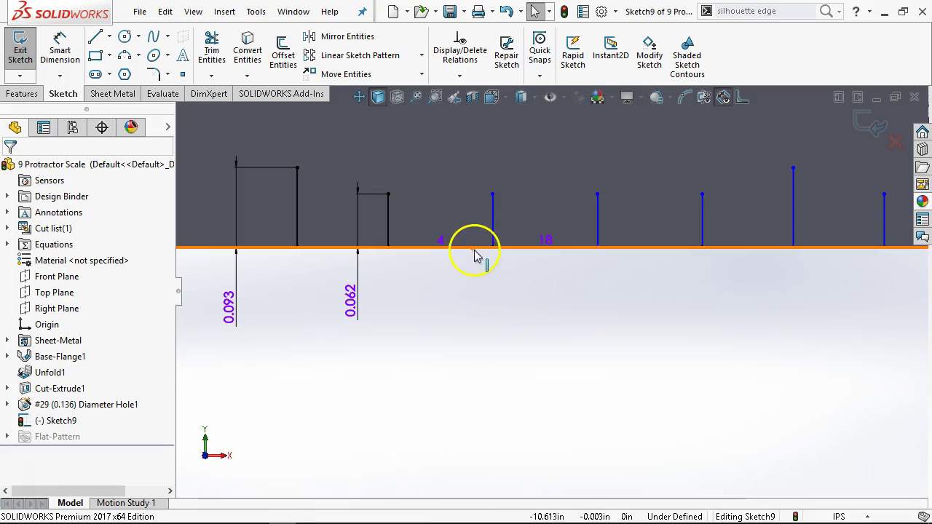
Nudge a tick's base point right and box-select the right-hand ticks to check spacing
mouse_move(495, 260)
mouse_down()
mouse_move(518, 263)
mouse_move(499, 260)
mouse_up()
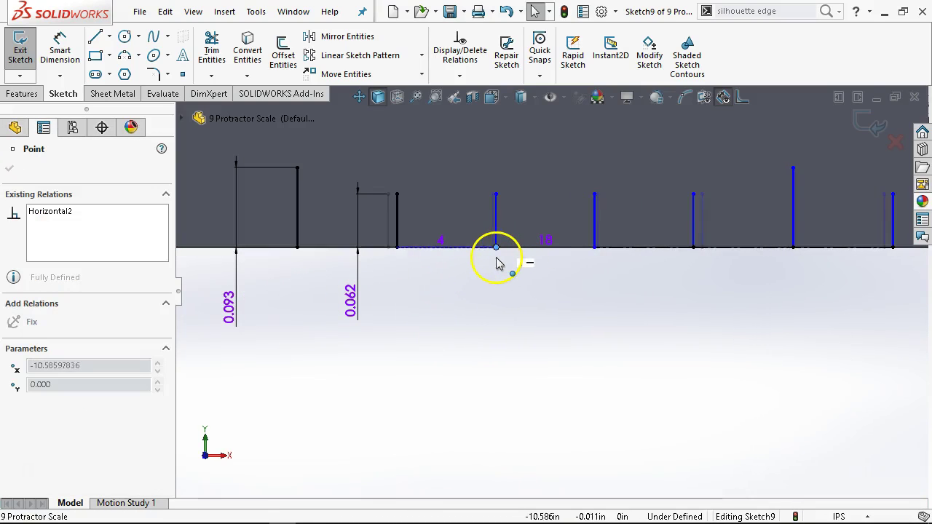
click(486, 306)
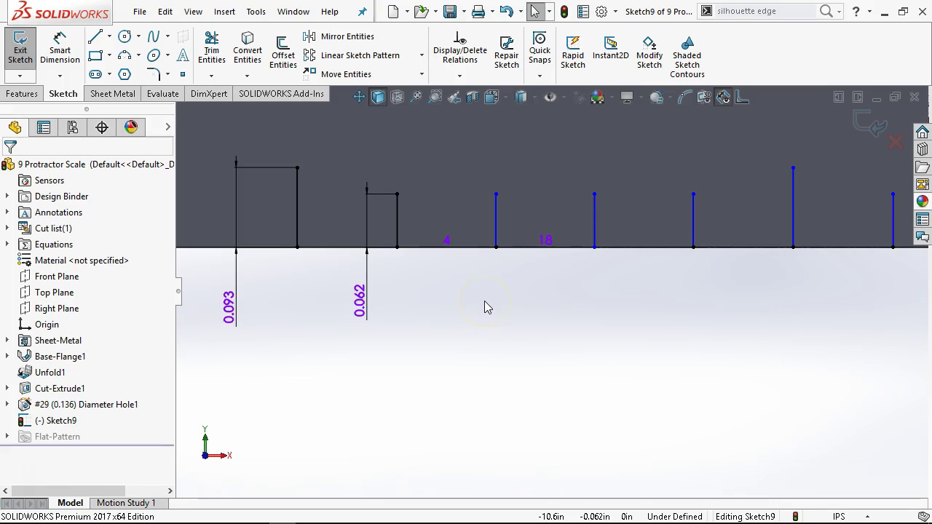
click(469, 250)
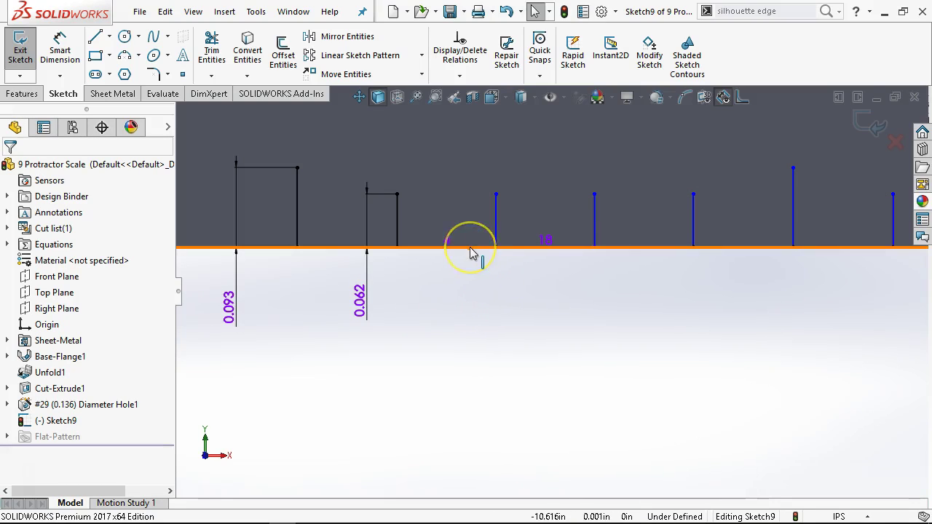
mouse_move(474, 219)
mouse_down()
mouse_move(495, 233)
mouse_move(796, 270)
mouse_move(914, 274)
mouse_up()
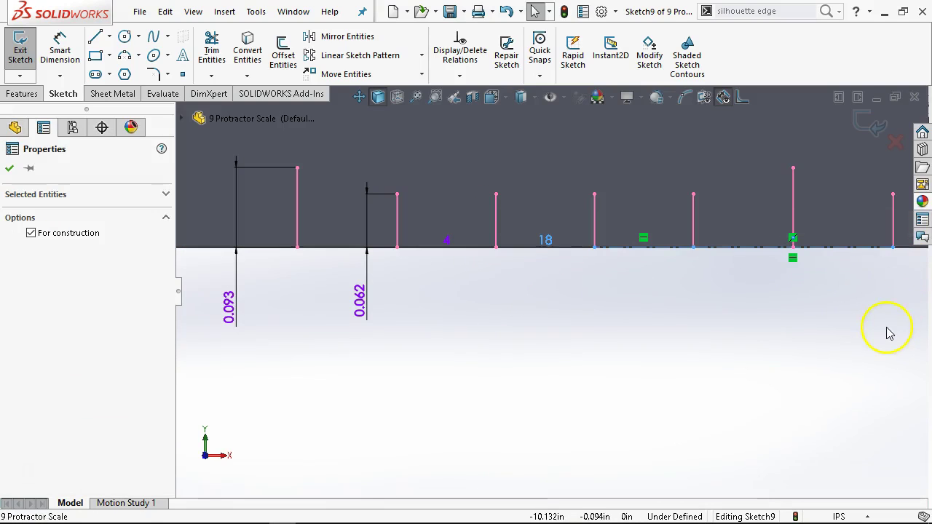
click(886, 331)
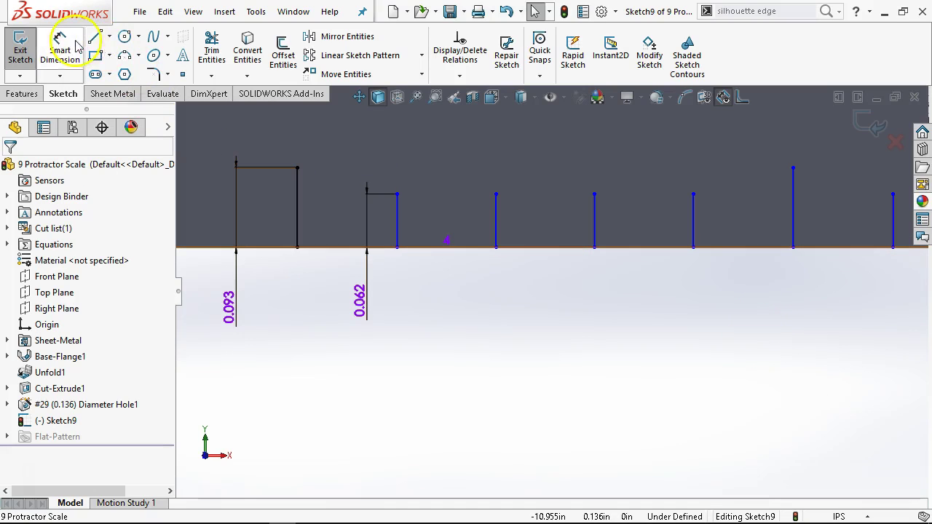
click(109, 37)
Draw a construction centerline joining the tops of the two tall ticks
click(131, 67)
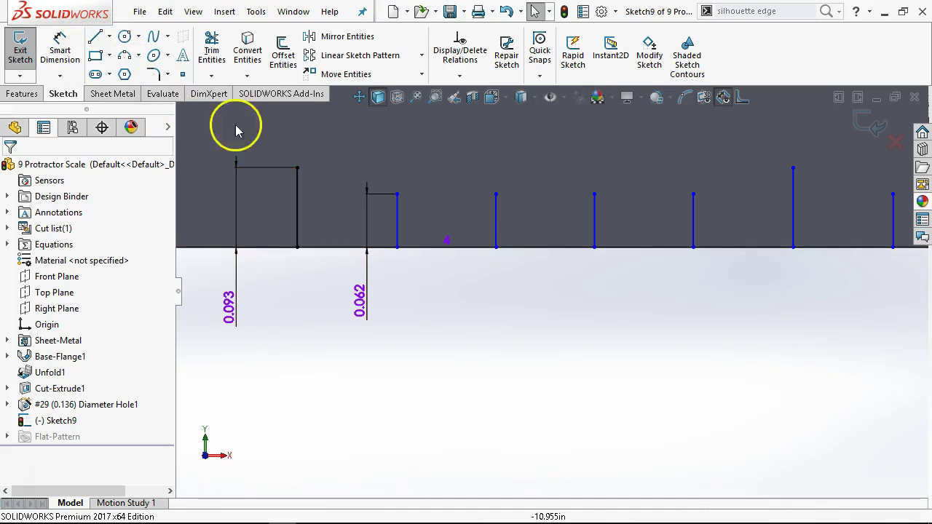
click(297, 168)
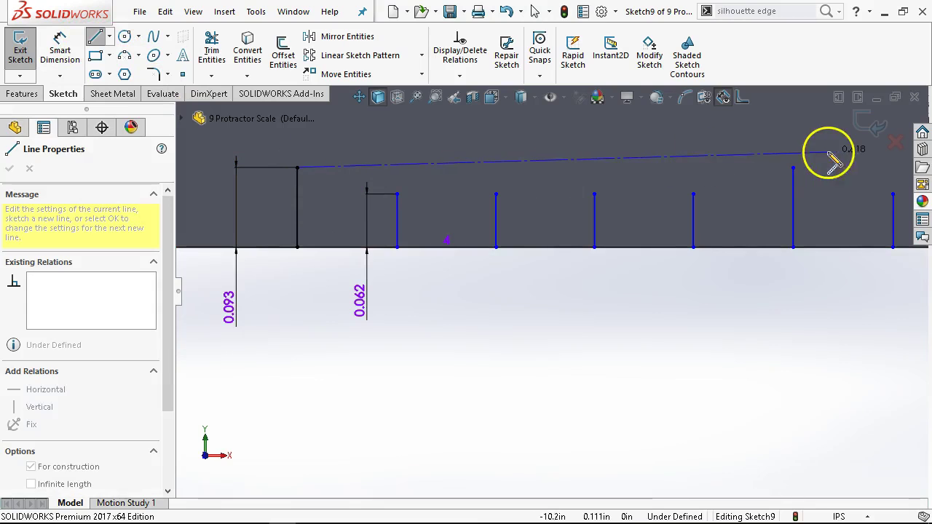
click(793, 168)
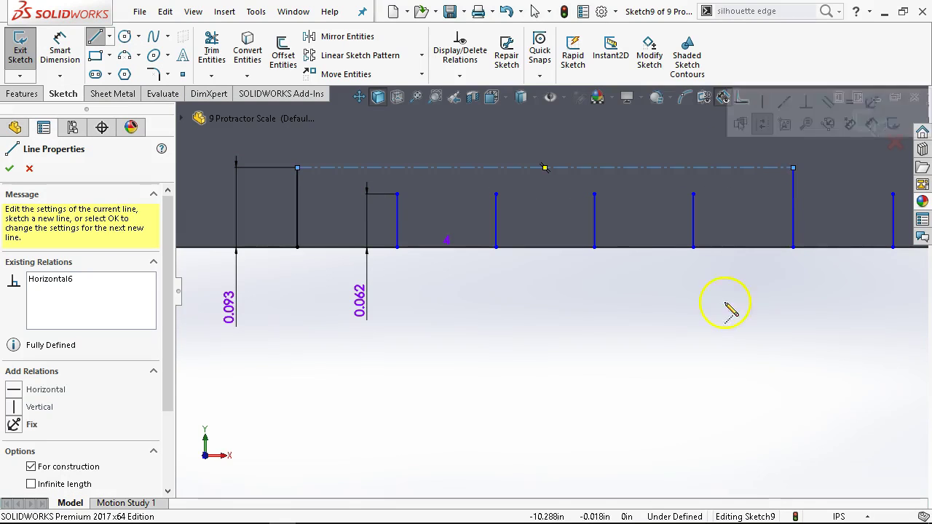
right_click(696, 354)
click(735, 358)
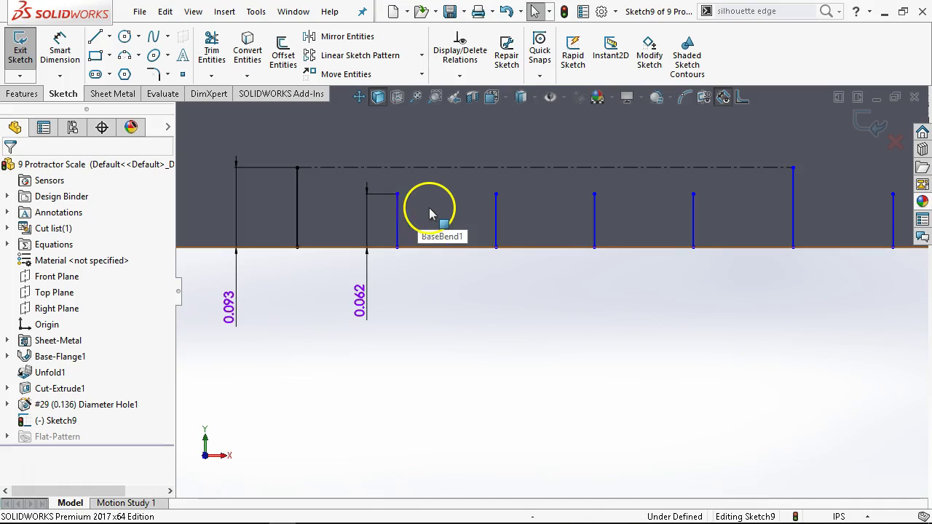
Add another tick-top centerline and make it equal in length to the earlier one
click(109, 36)
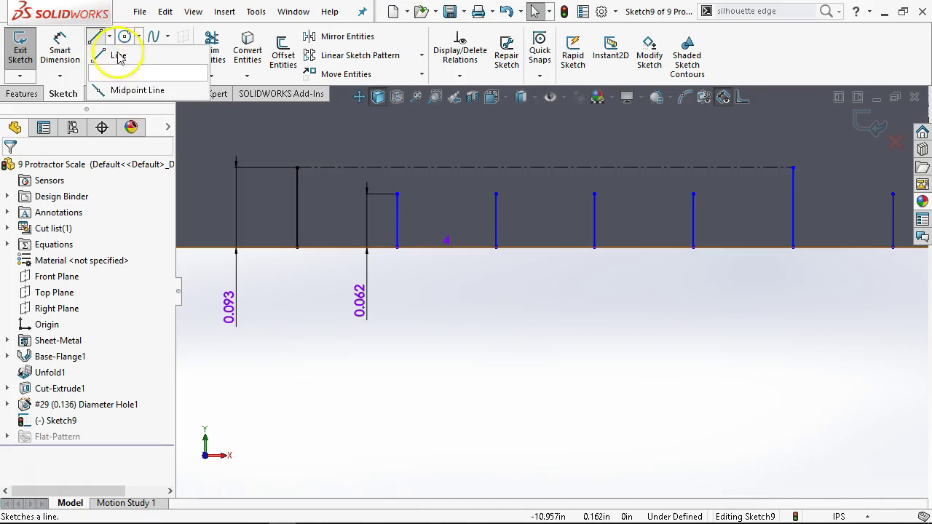
click(120, 71)
scroll(736, 208, up, 3)
scroll(818, 310, down, 1)
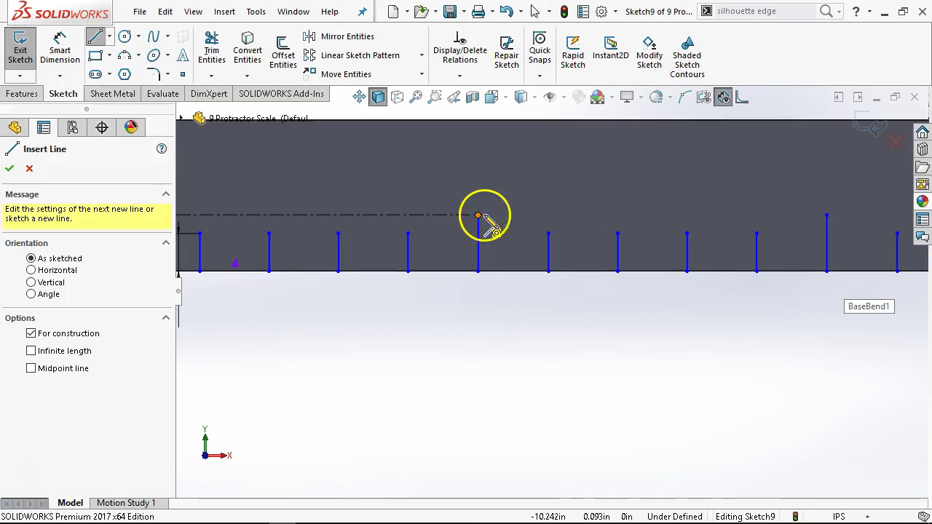
click(478, 216)
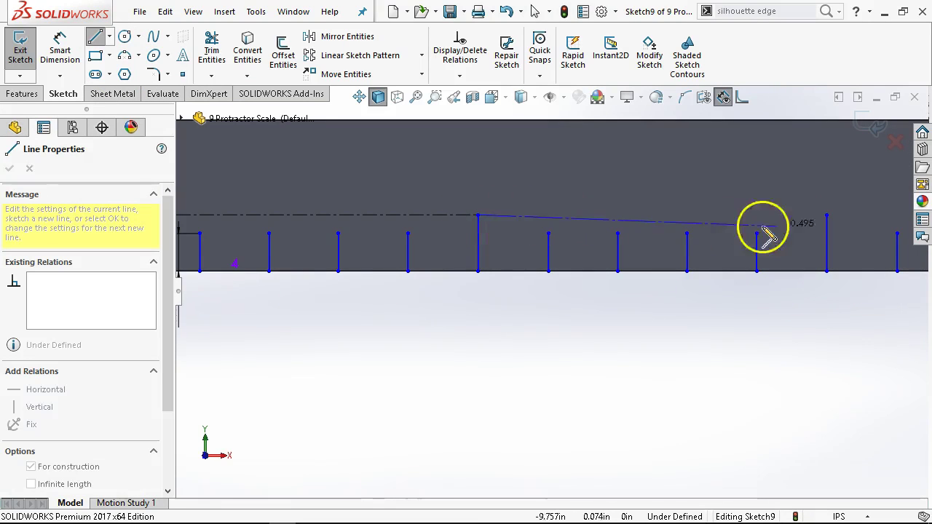
right_click(825, 220)
click(822, 200)
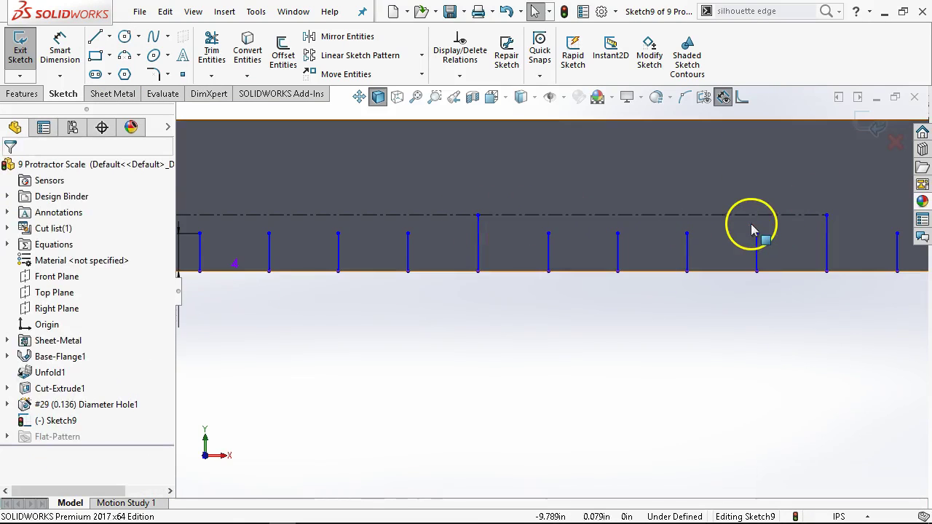
click(749, 217)
ctrl+click(442, 217)
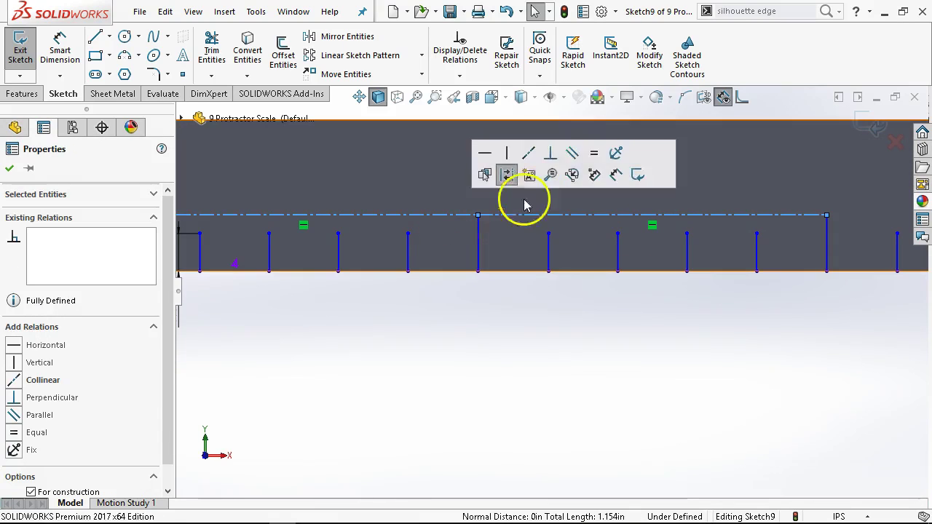
click(597, 156)
click(558, 322)
Draw a construction centerline from a tick top to the far-right tick
scroll(558, 322, up, 3)
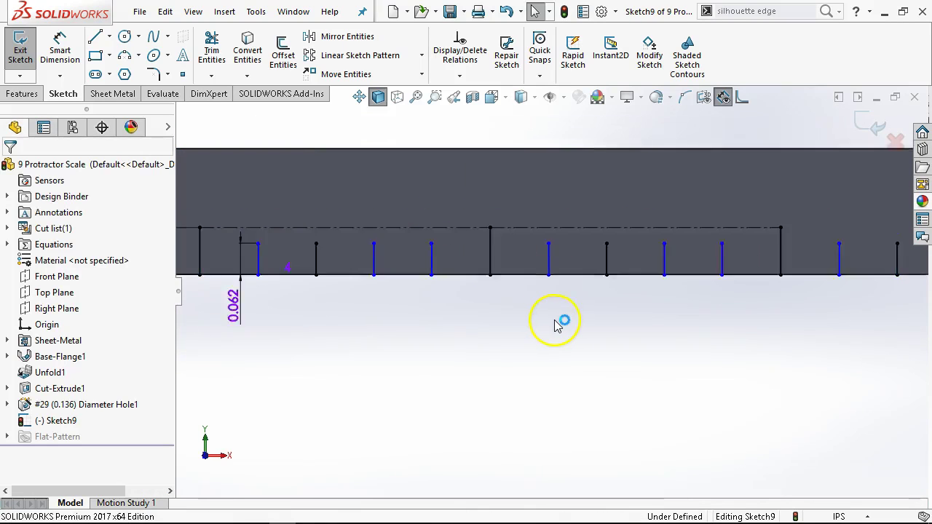
scroll(604, 291, up, 2)
scroll(683, 329, up, 4)
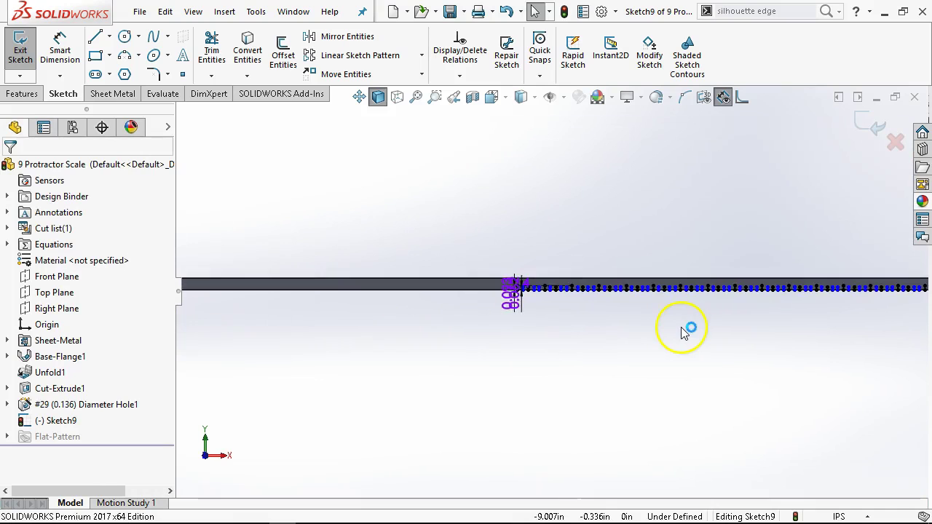
scroll(832, 297, down, 5)
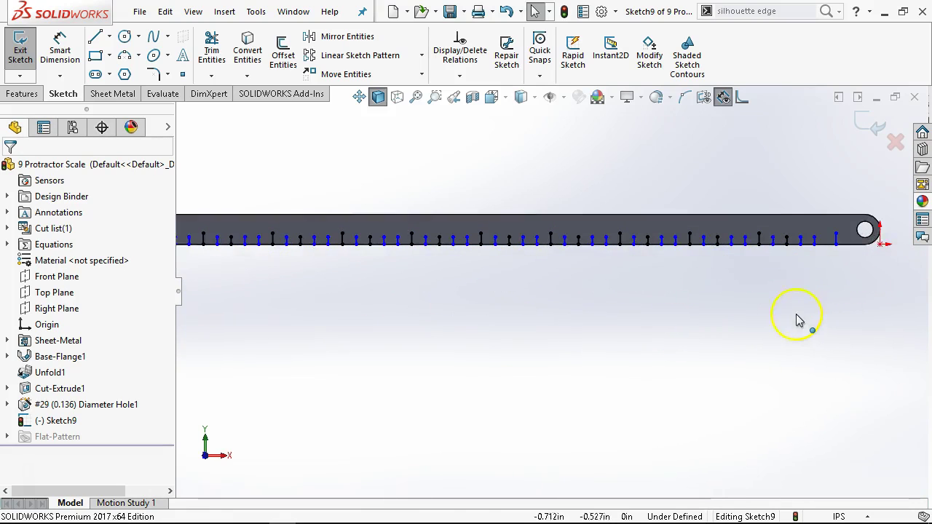
click(109, 35)
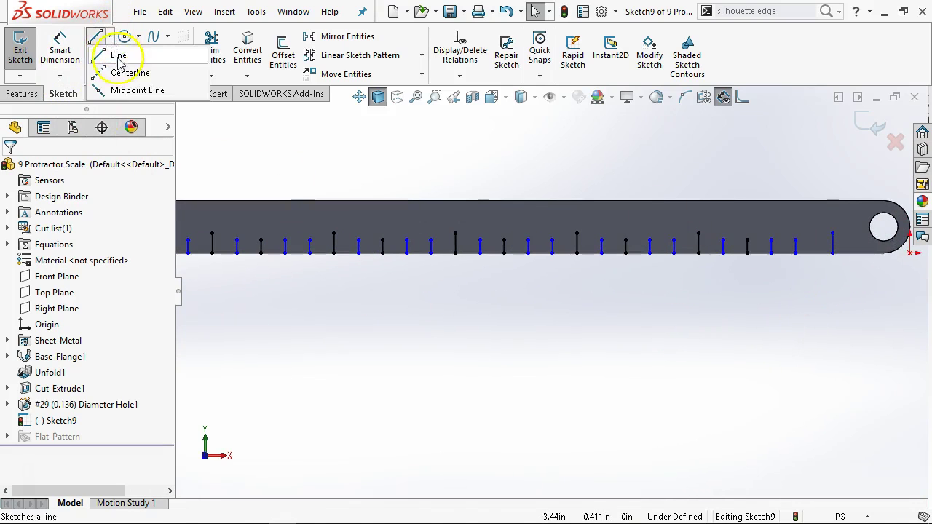
click(125, 70)
scroll(724, 251, down, 2)
scroll(726, 252, down, 1)
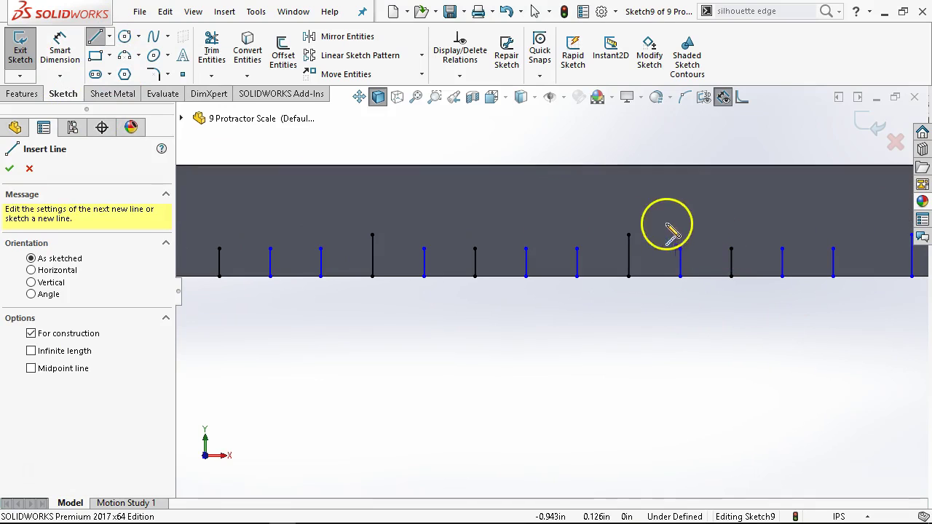
click(628, 234)
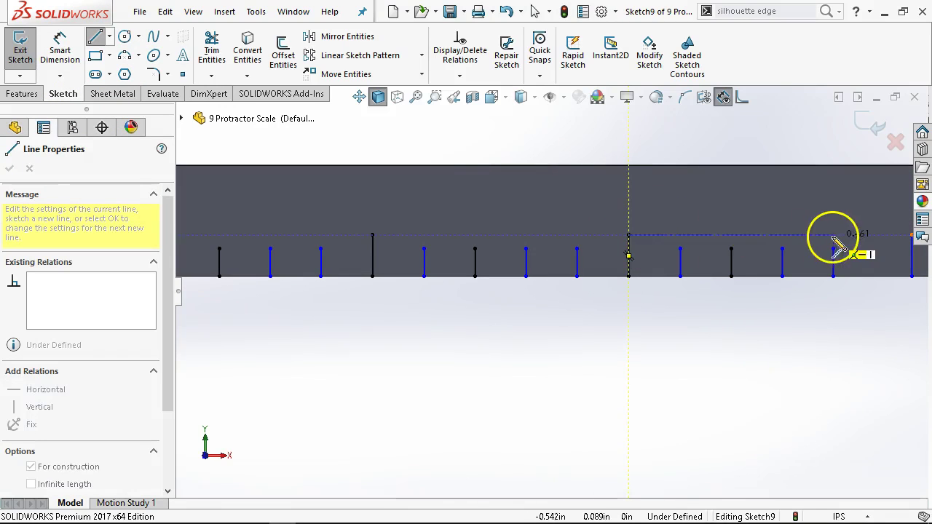
click(910, 235)
right_click(852, 312)
click(847, 320)
Make the long tick-top centerline equal to another segment, then drag a tick base to test
scroll(815, 266, up, 2)
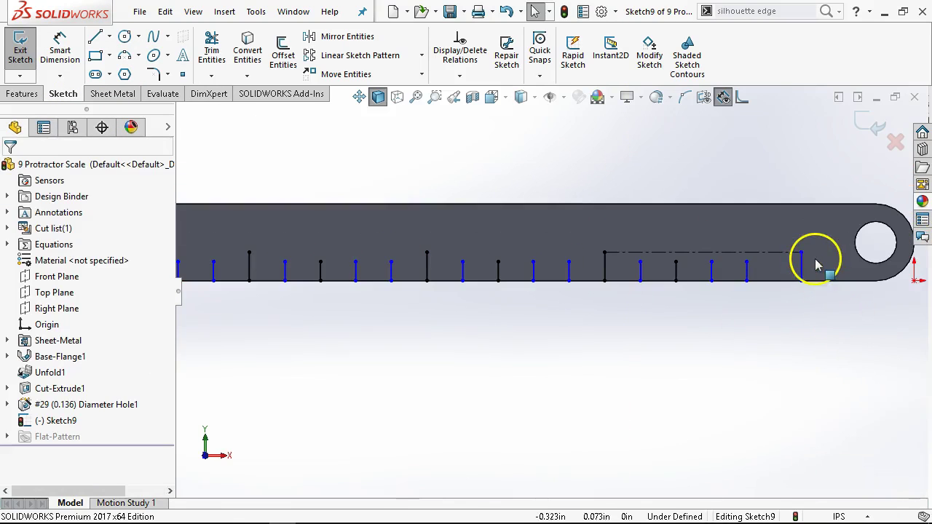
click(797, 252)
scroll(374, 284, up, 4)
scroll(226, 294, down, 1)
scroll(226, 293, down, 2)
scroll(497, 270, down, 3)
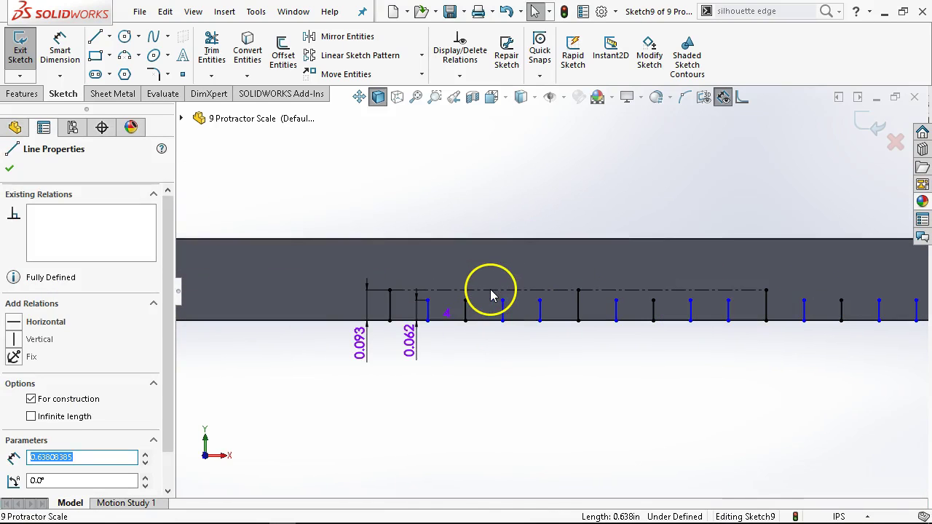
click(492, 294)
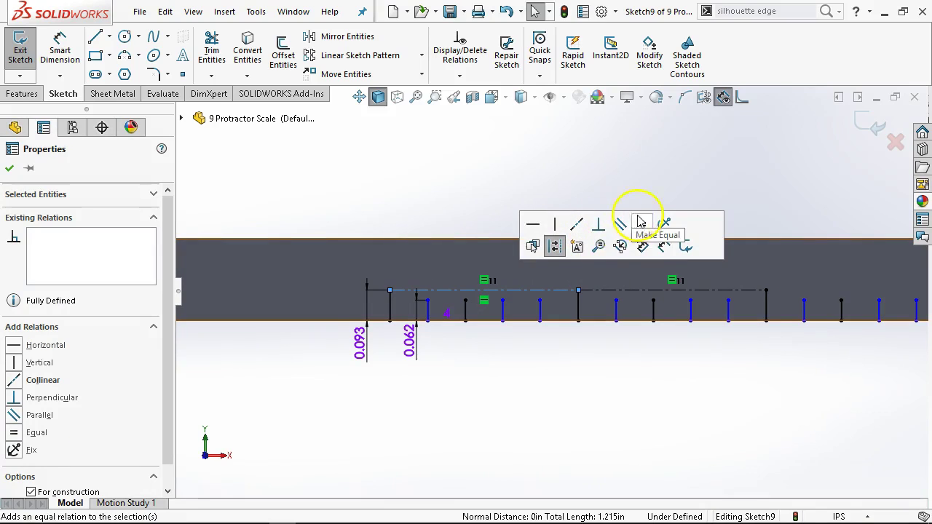
click(641, 224)
click(568, 160)
scroll(508, 364, down, 3)
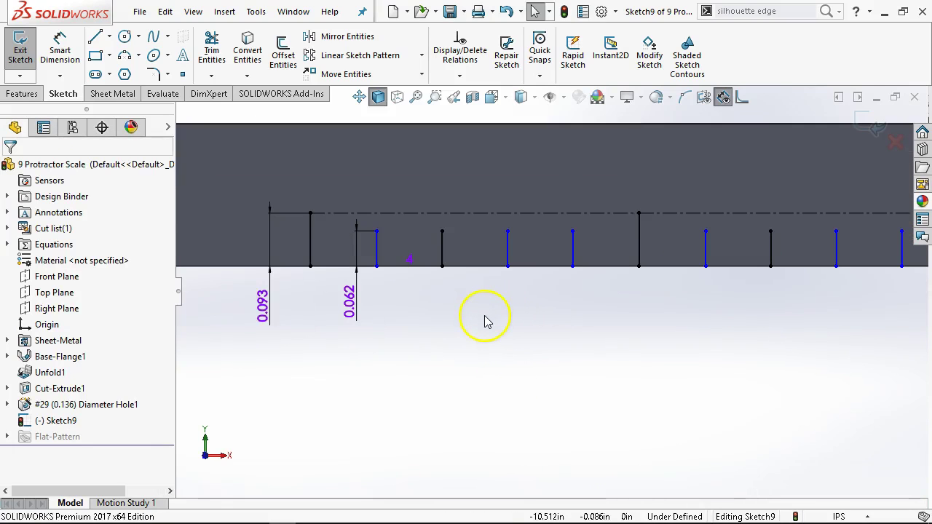
mouse_move(376, 266)
mouse_down()
mouse_move(406, 270)
mouse_move(391, 268)
mouse_up()
click(260, 187)
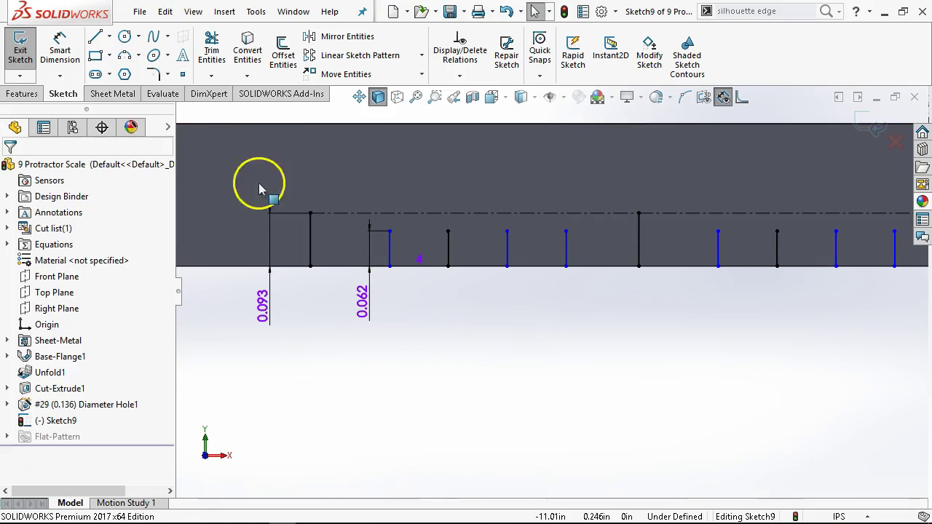
Draw two short construction centerlines joining the tops of neighbouring blue and black ticks
click(95, 38)
click(109, 37)
click(120, 71)
click(389, 231)
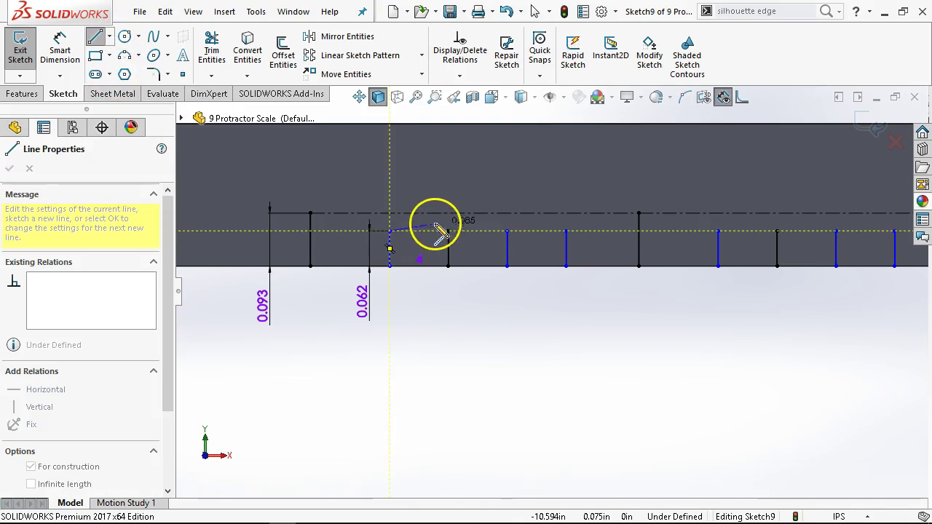
click(448, 231)
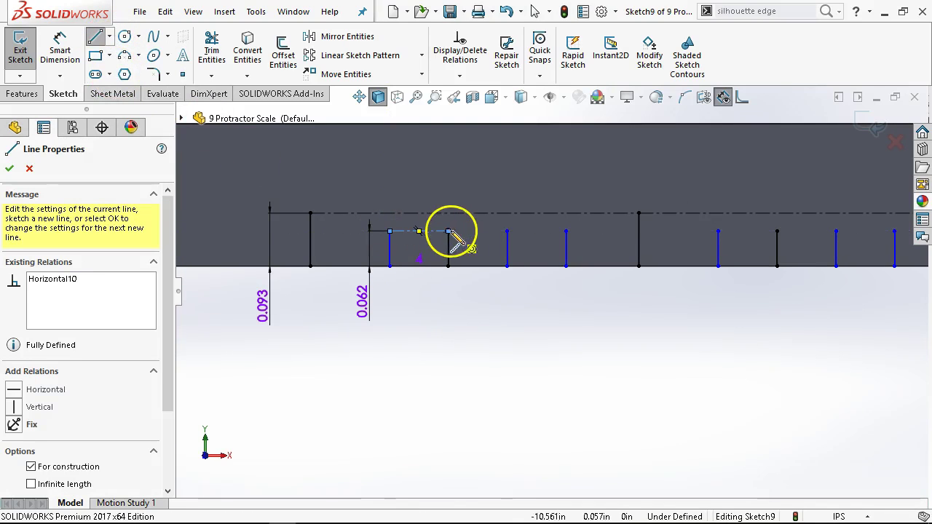
click(507, 231)
click(448, 232)
right_click(532, 290)
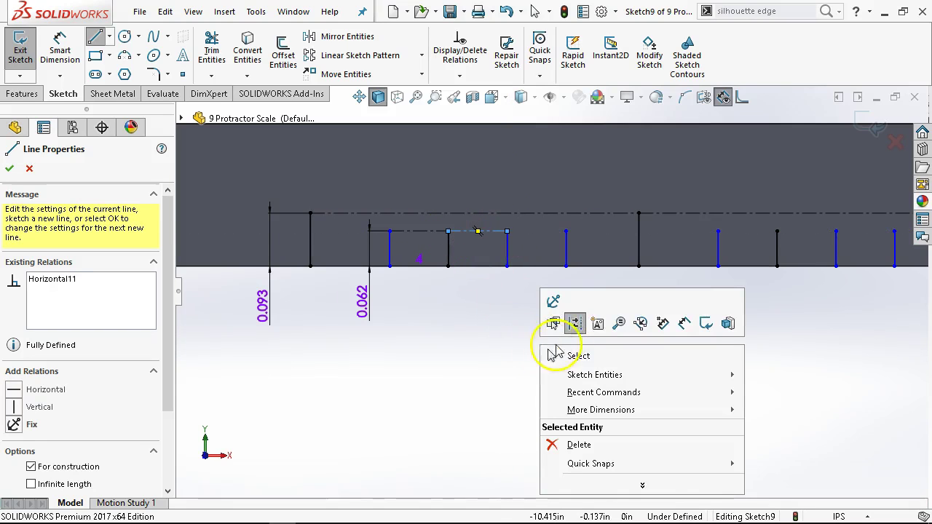
click(549, 354)
Make the two short tick-top segments equal in length
click(474, 231)
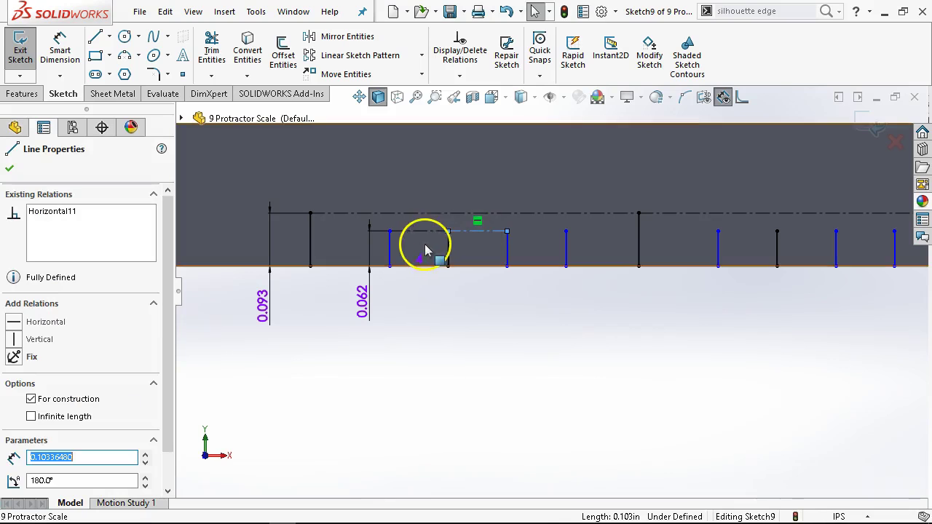
ctrl+click(415, 232)
click(568, 164)
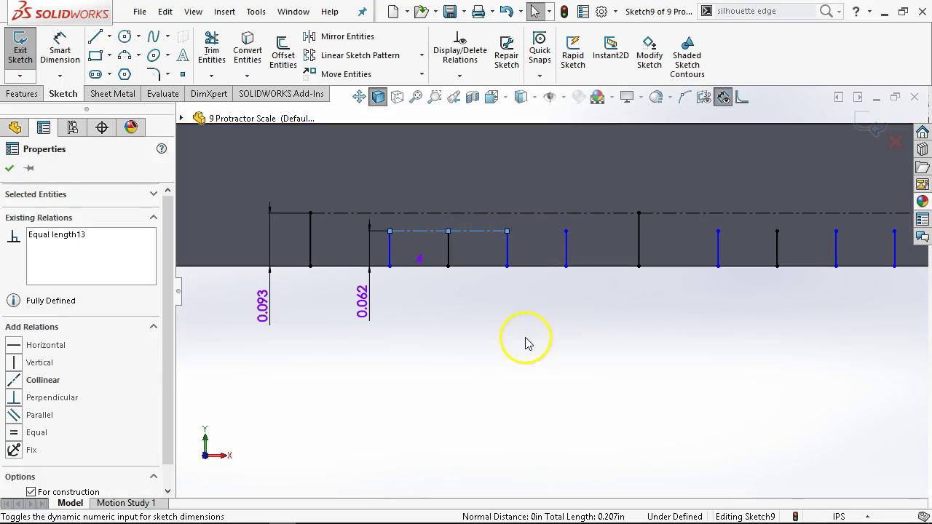
click(526, 343)
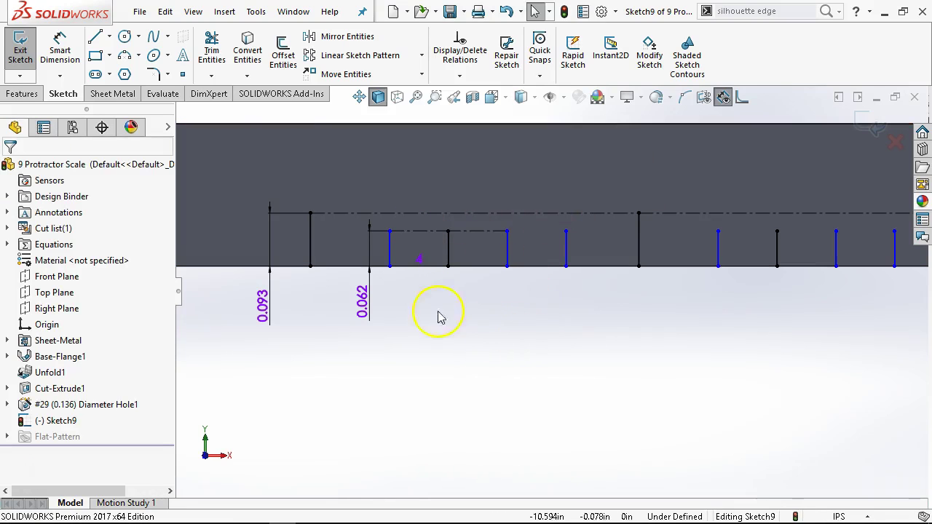
Draw a centerline from the short left tick to the tall left tick and make it equal to its neighbour
click(109, 37)
click(120, 68)
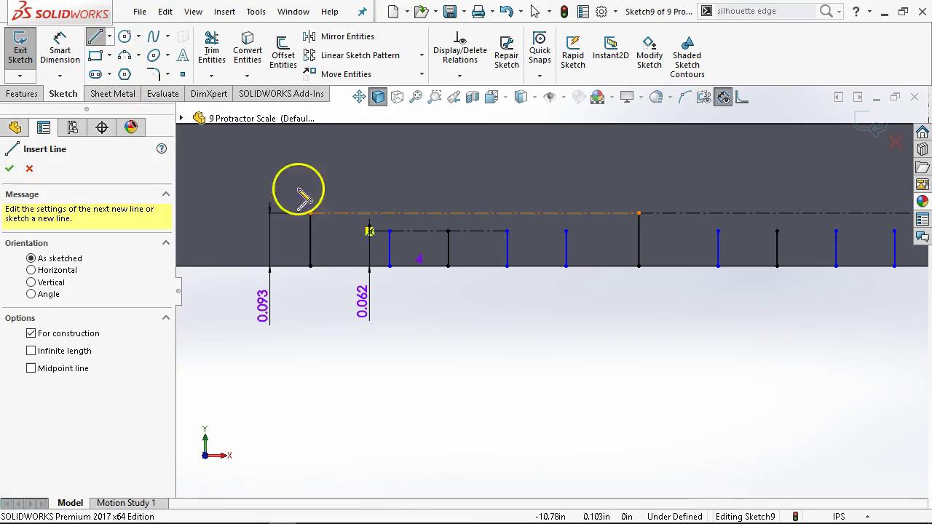
click(389, 231)
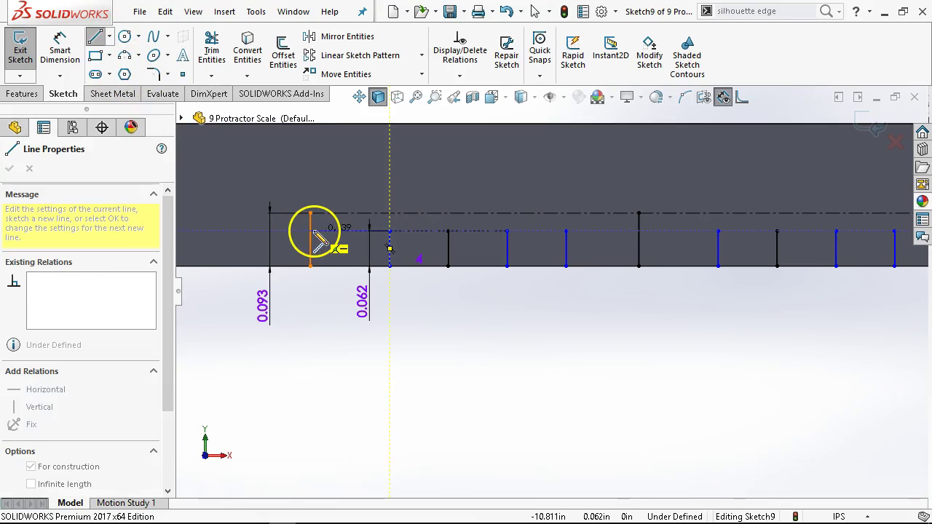
click(312, 233)
right_click(342, 310)
click(357, 328)
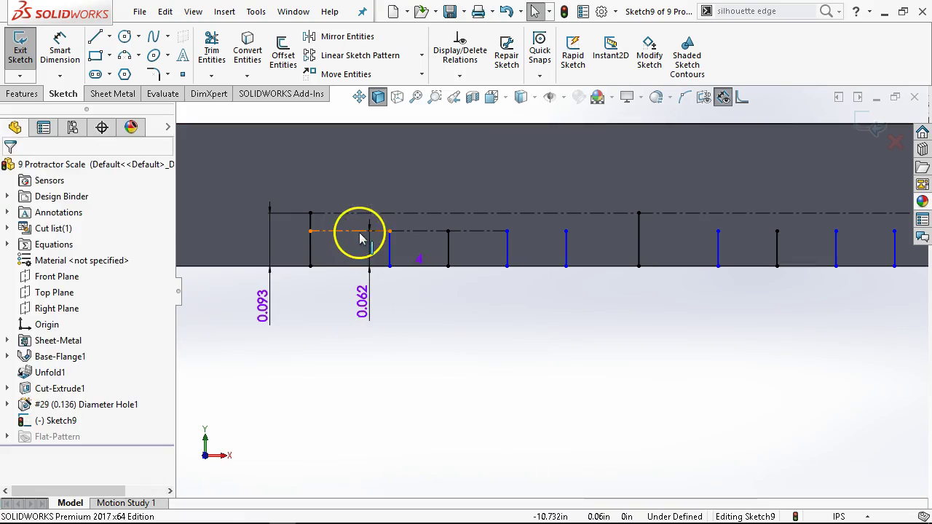
click(359, 233)
ctrl+click(409, 233)
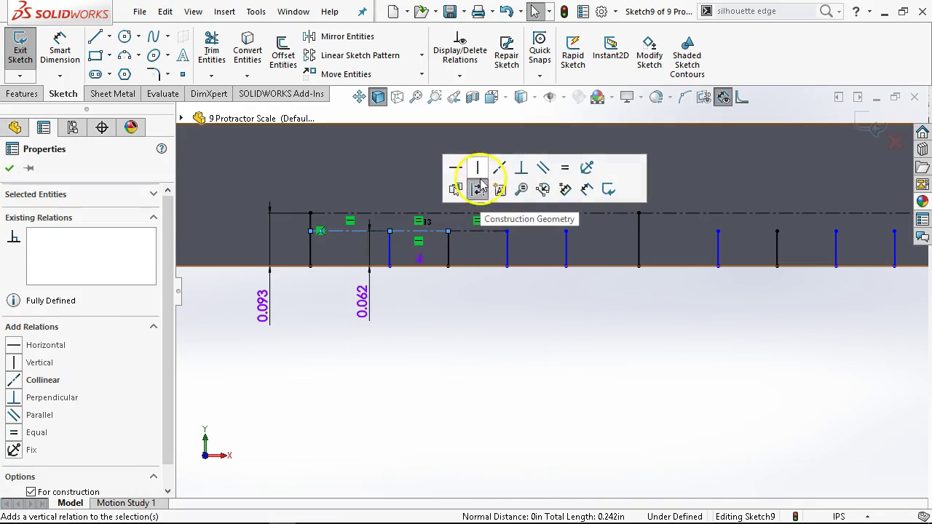
click(564, 168)
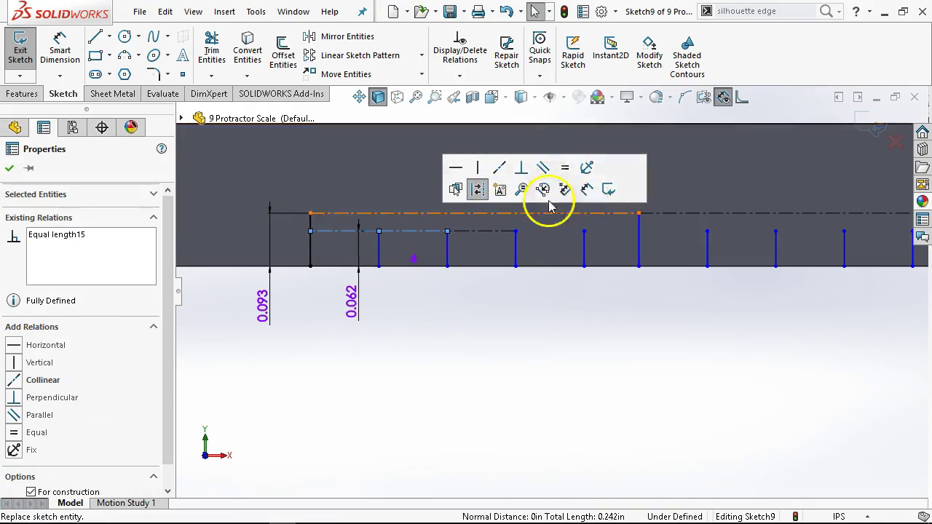
click(492, 315)
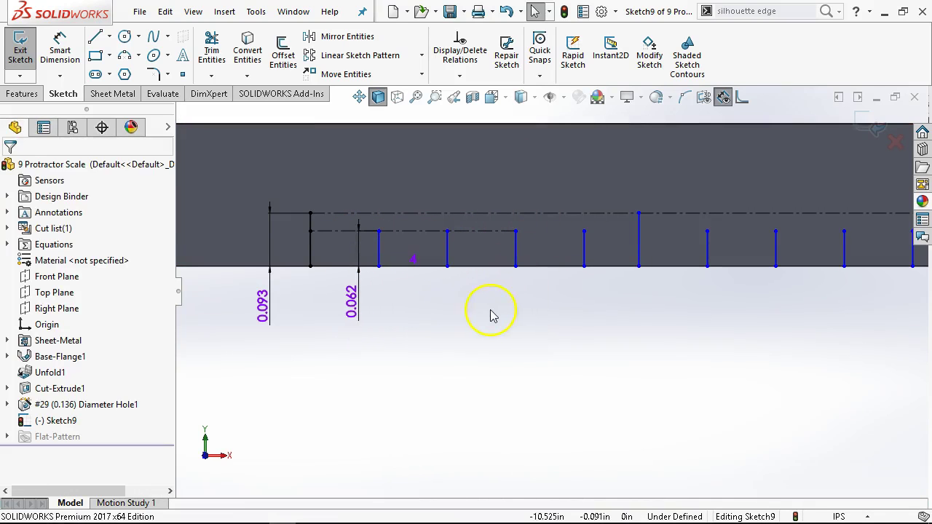
Undo an over-defining centerline between the blue tick and the next tick, then drag a tick base to test
click(110, 36)
click(127, 70)
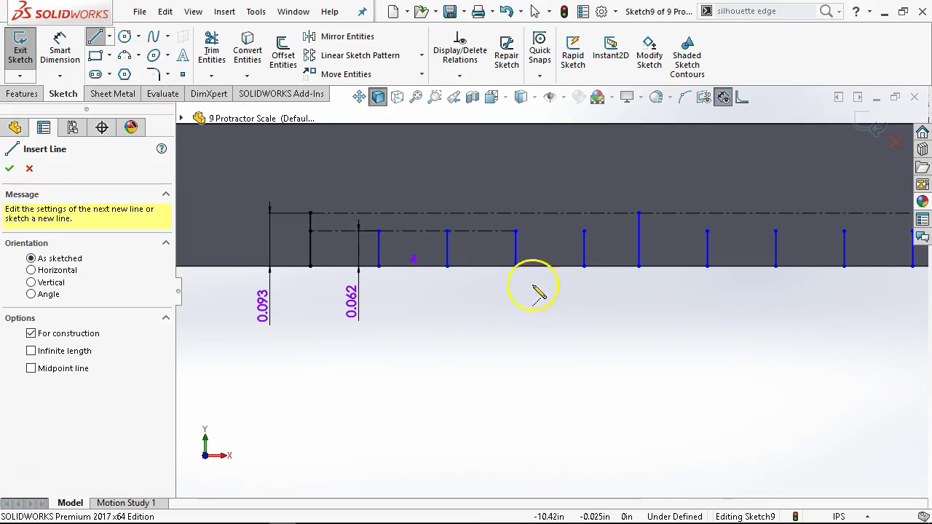
click(516, 232)
click(583, 232)
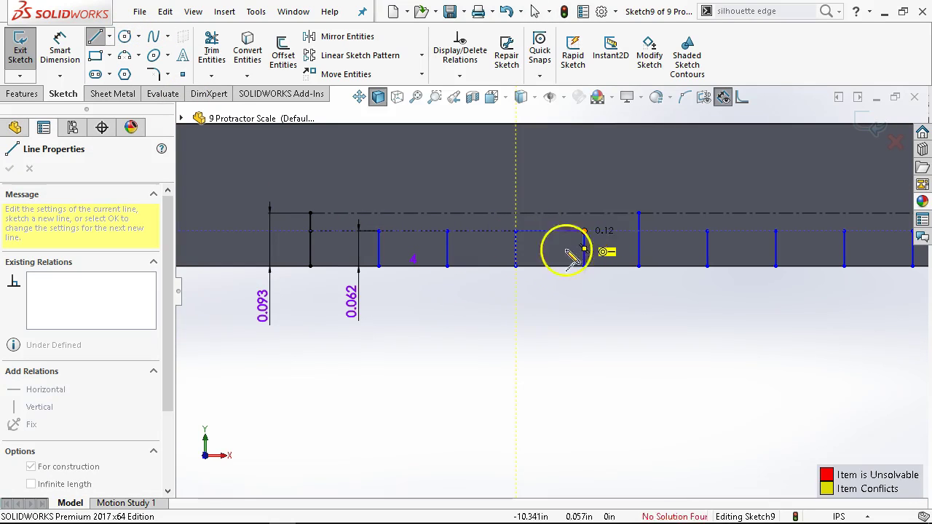
right_click(559, 251)
click(545, 320)
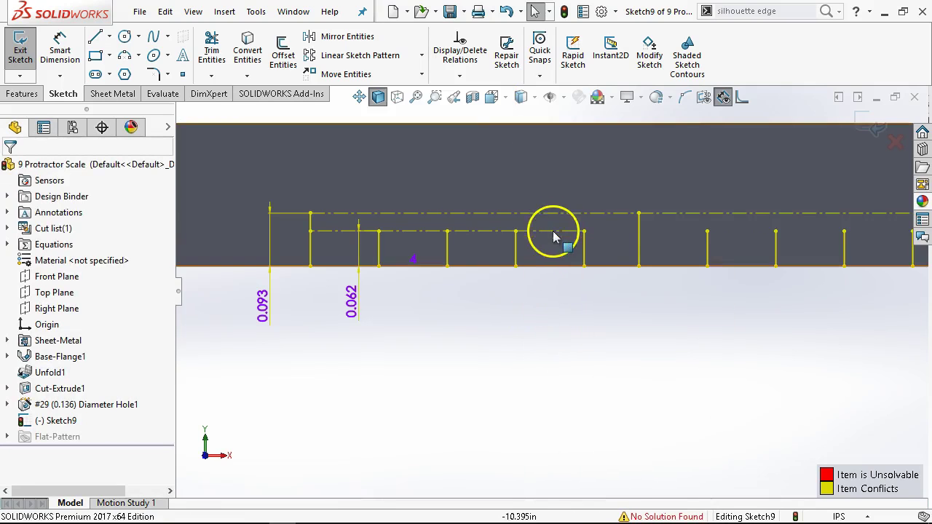
key(ctrl+z)
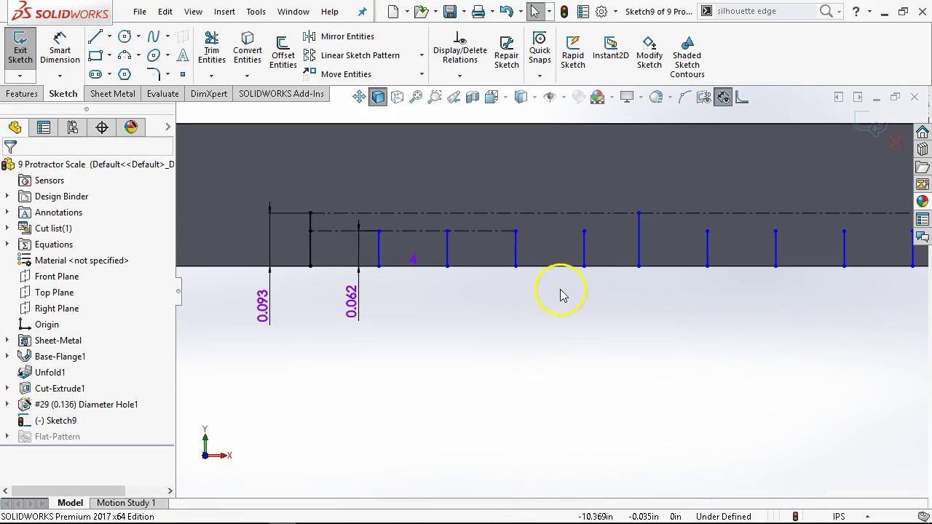
mouse_move(517, 266)
mouse_down()
mouse_move(537, 270)
mouse_move(513, 266)
mouse_up()
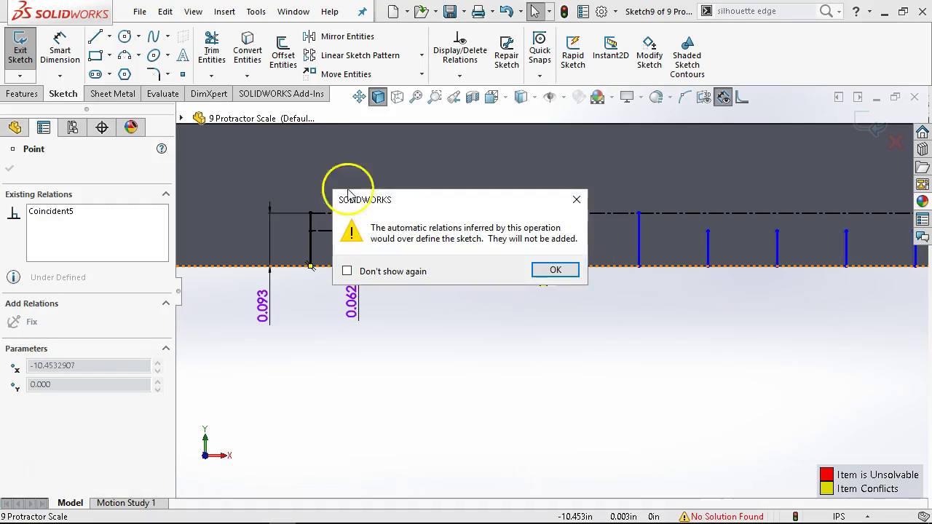
Draw a trial centerline between tick tops, delete it as conflicting, and drag a tick base to test
click(540, 275)
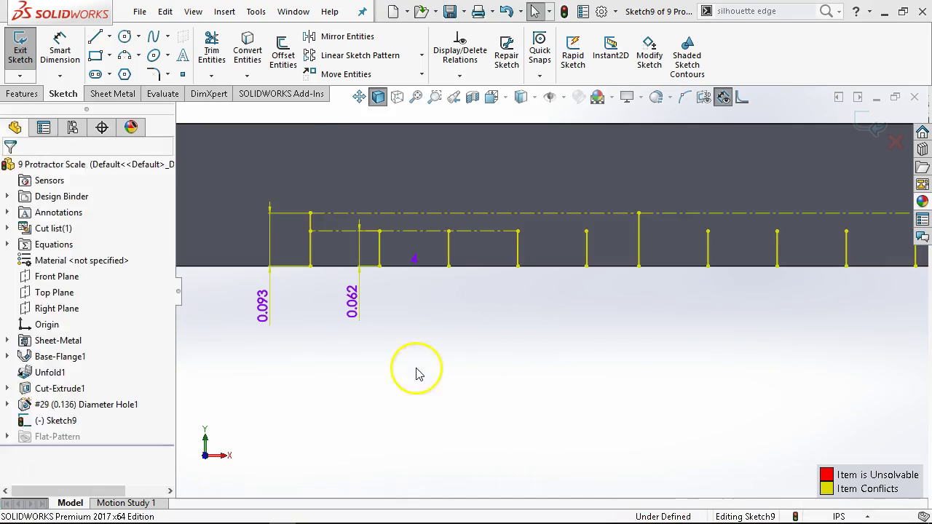
click(108, 37)
click(120, 72)
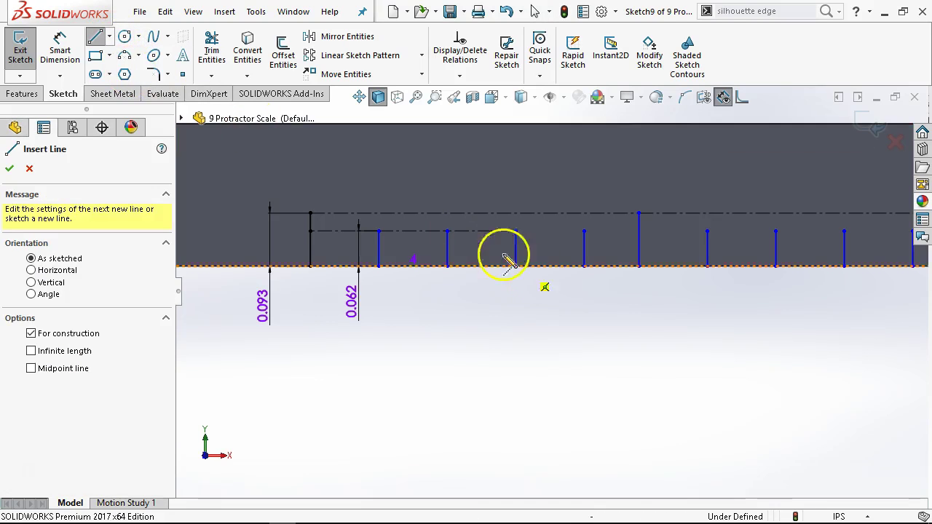
click(583, 232)
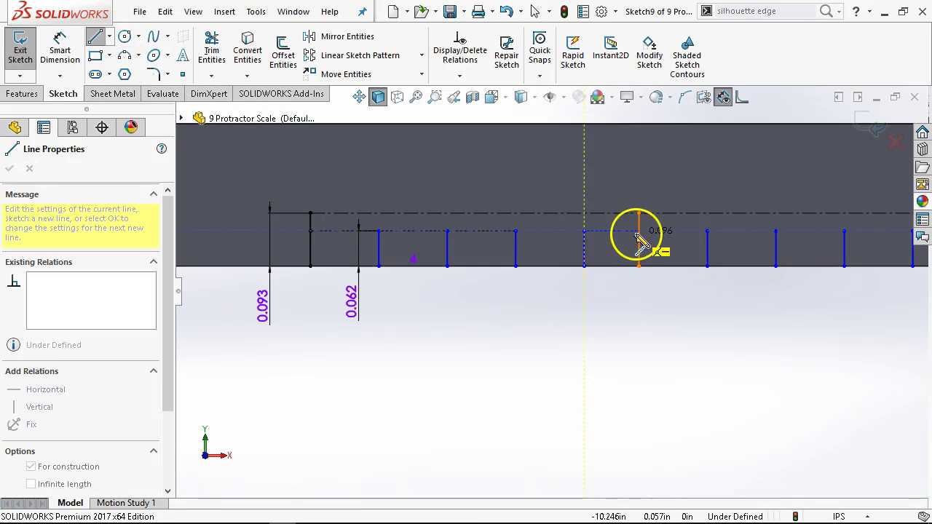
click(639, 232)
right_click(589, 358)
click(591, 361)
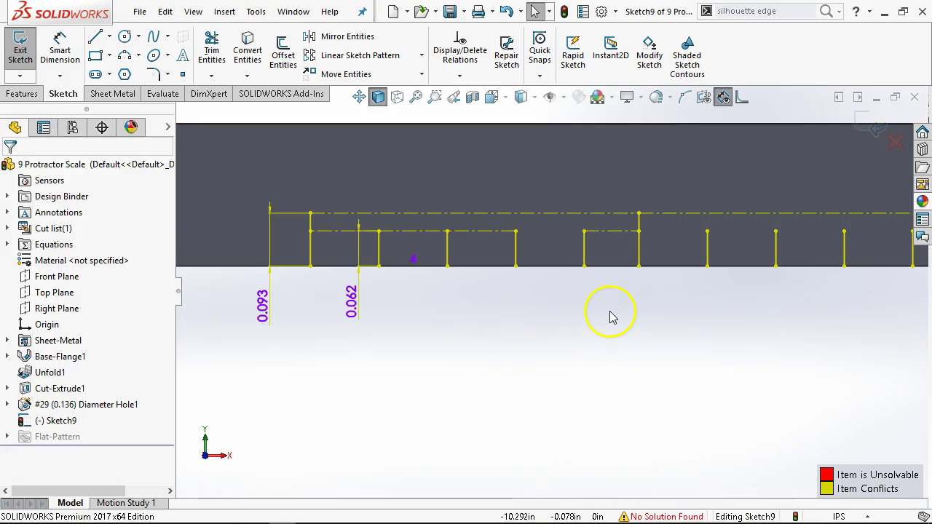
click(613, 232)
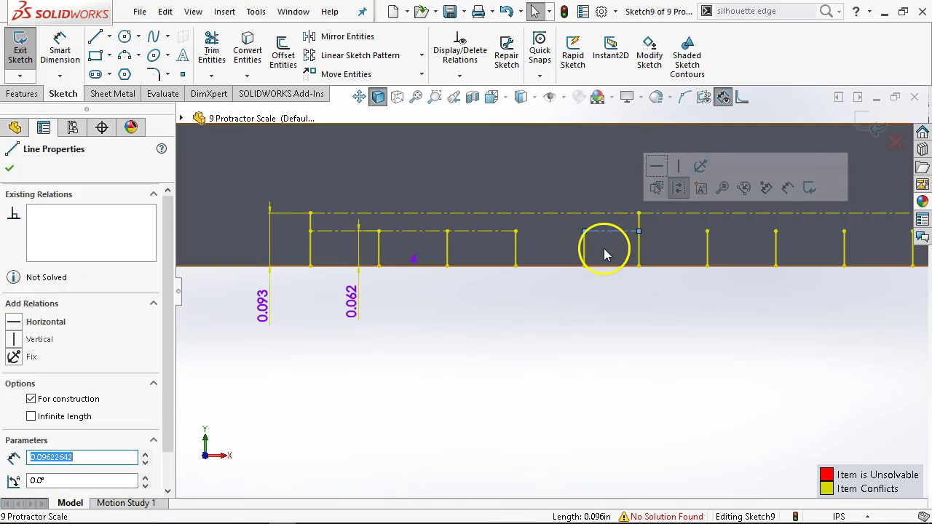
key(Delete)
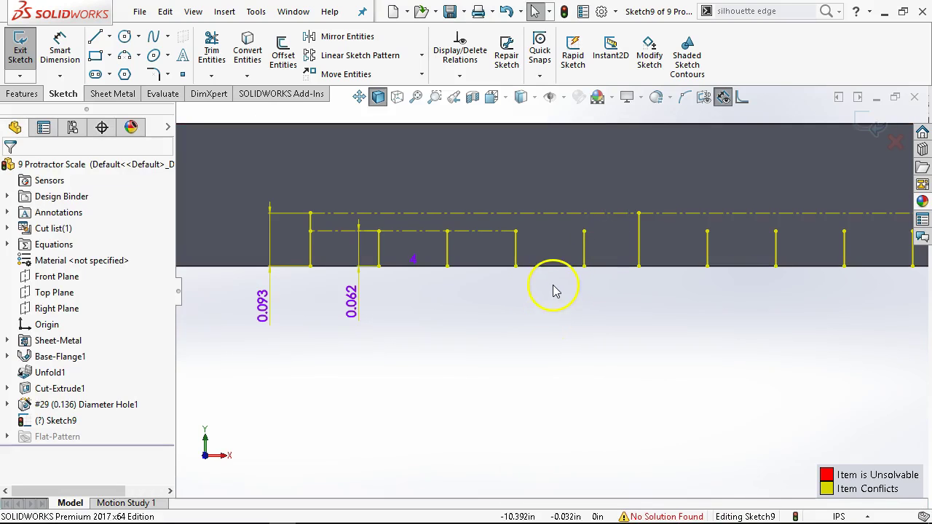
mouse_move(515, 269)
mouse_down()
mouse_move(497, 275)
mouse_move(508, 275)
mouse_up()
click(522, 343)
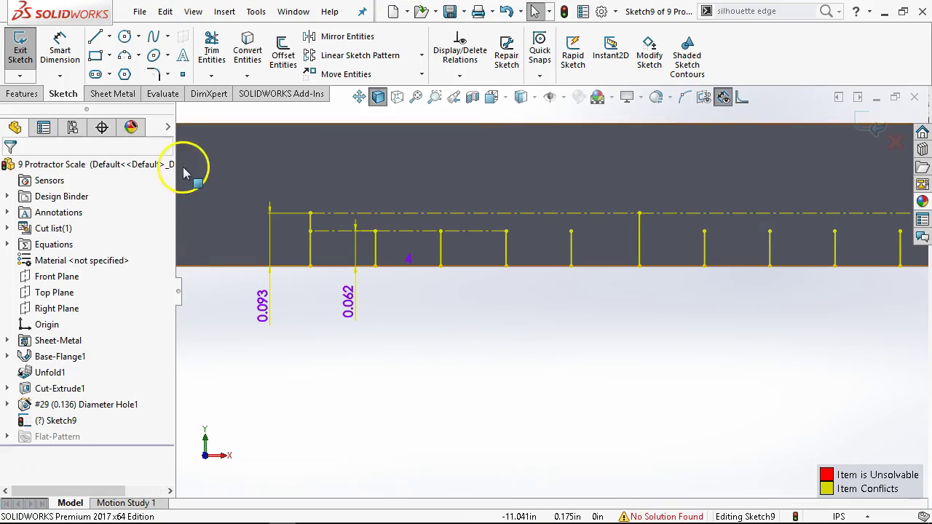
Join two tick tops with a centerline made Equal to its neighbour, then exit Sketch9
click(96, 36)
click(109, 37)
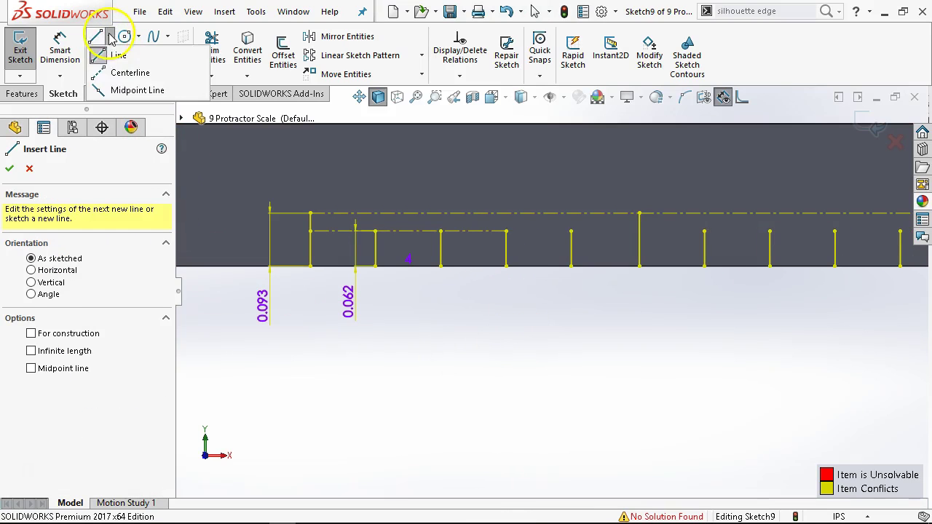
click(102, 71)
click(506, 232)
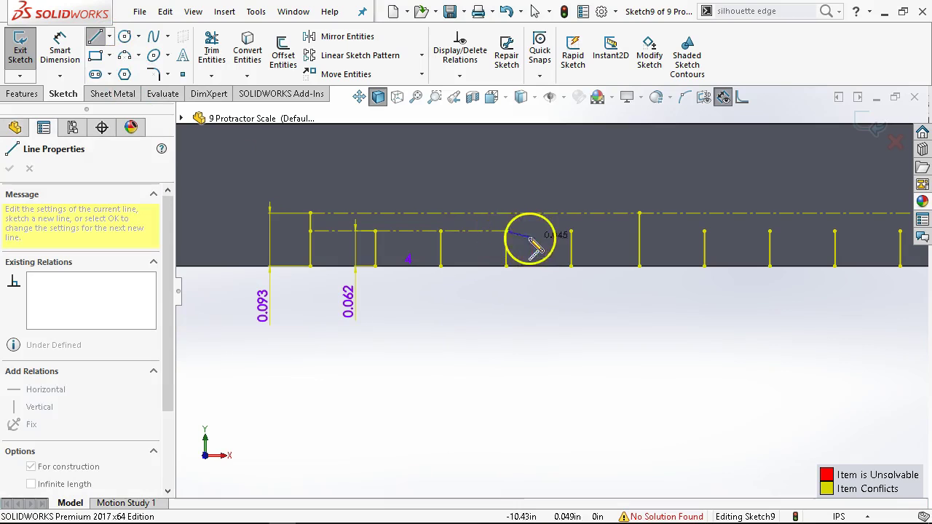
click(571, 233)
right_click(545, 337)
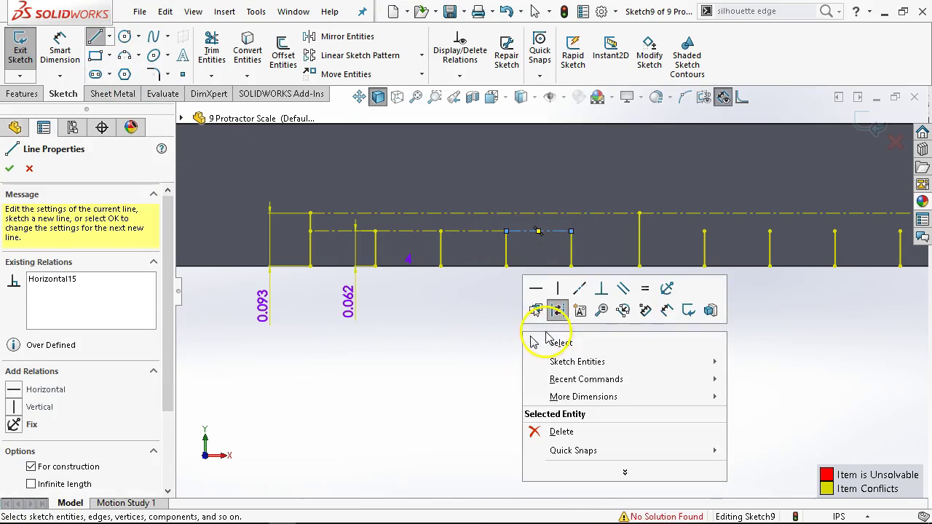
click(558, 344)
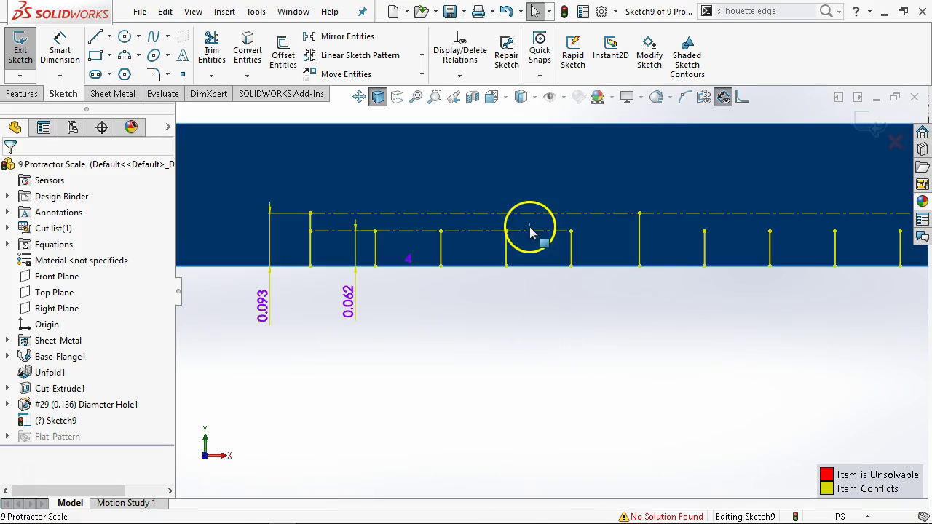
click(487, 233)
ctrl+click(478, 233)
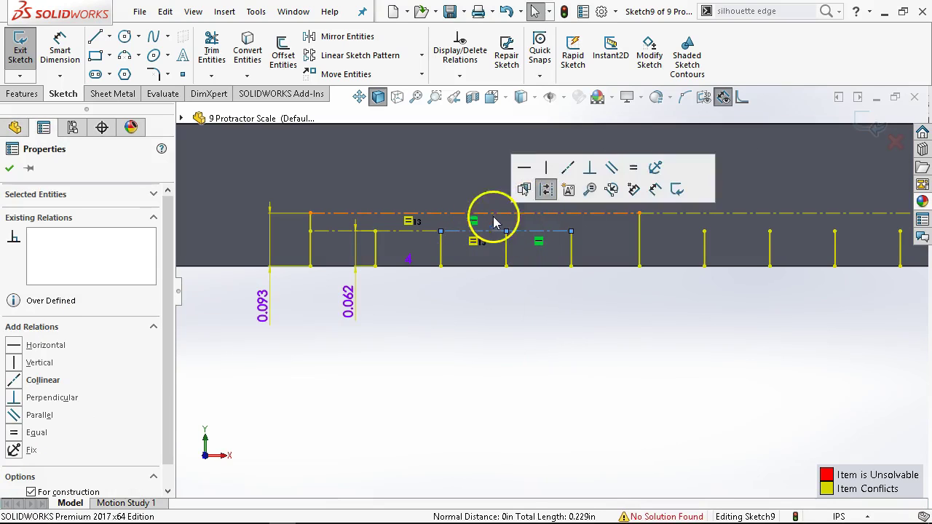
click(630, 166)
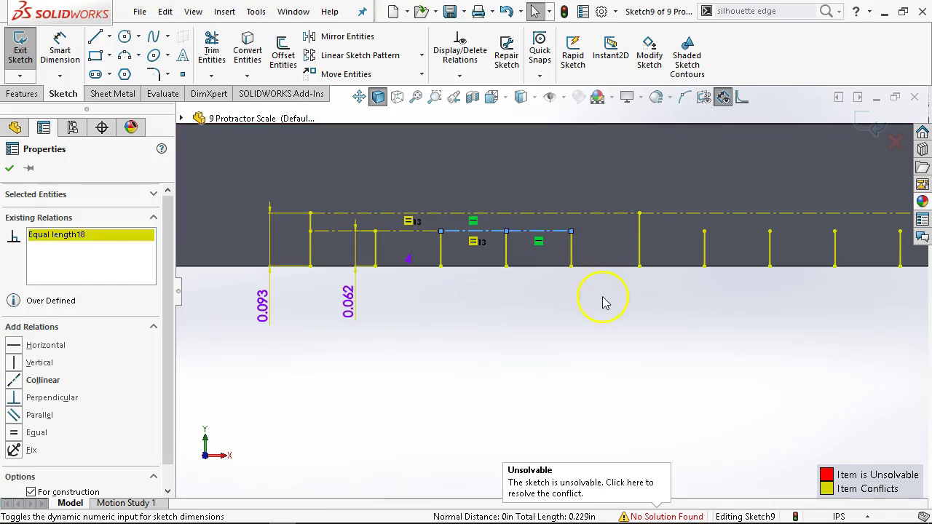
click(604, 301)
click(871, 118)
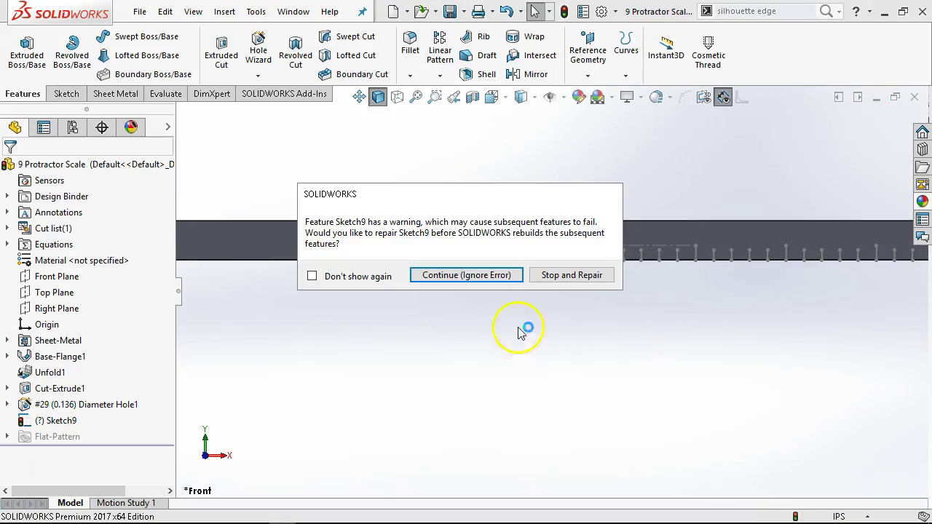
Continue the rebuild ignoring the error, then view Sketch9's What's Wrong explanation from the tree
click(469, 276)
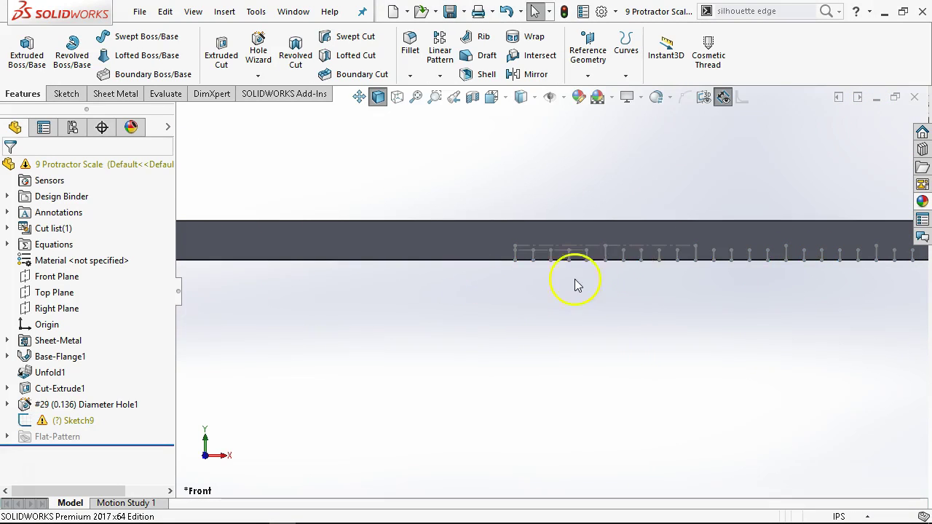
scroll(564, 287, up, 3)
scroll(588, 259, up, 3)
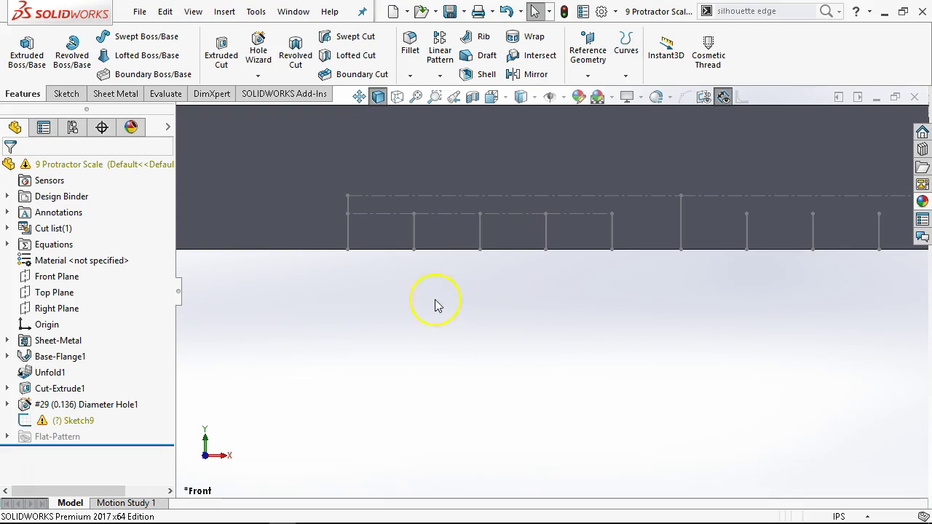
right_click(86, 421)
key(Escape)
right_click(69, 420)
click(318, 371)
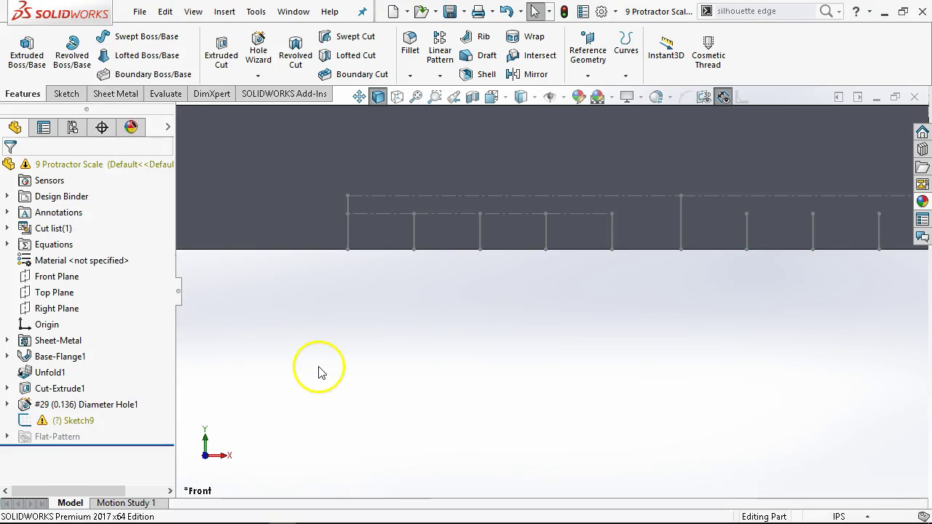
right_click(73, 420)
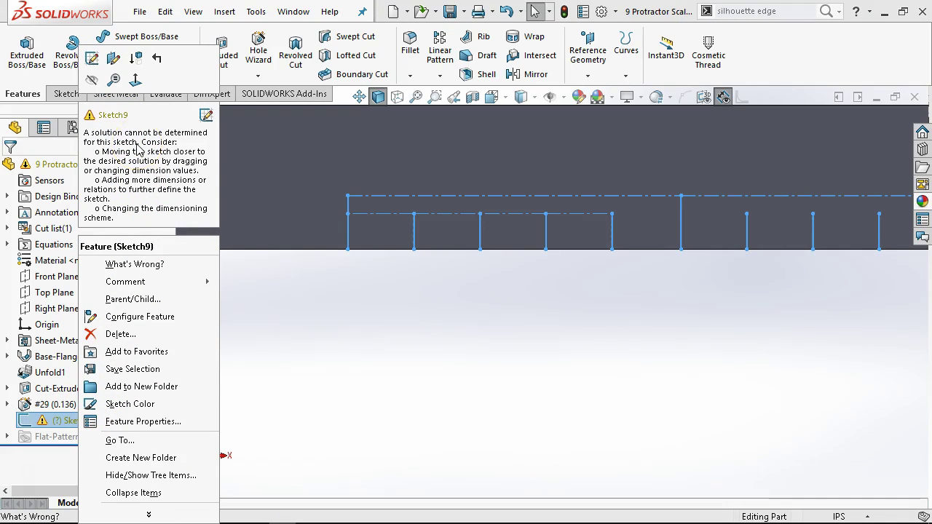
Reopen Sketch9 for editing and inspect the construction segments between the tick tops
click(91, 61)
scroll(454, 284, down, 2)
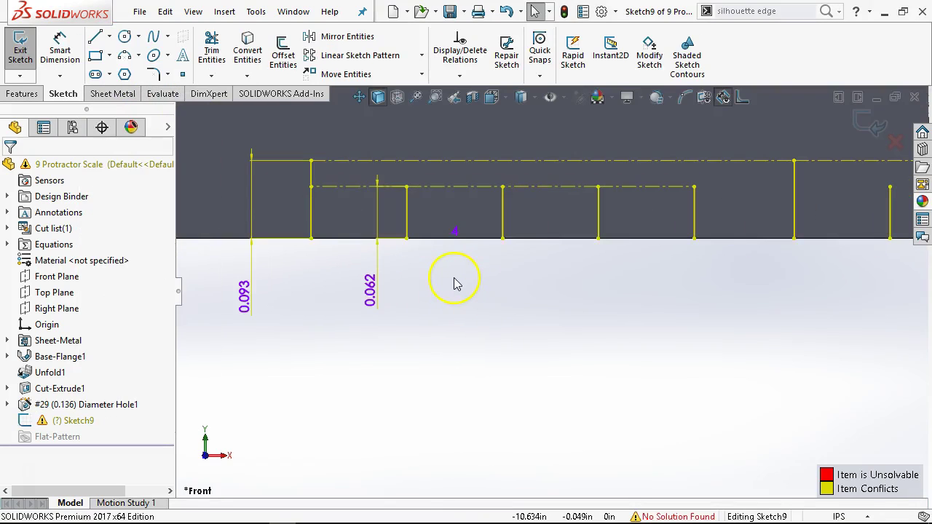
click(646, 186)
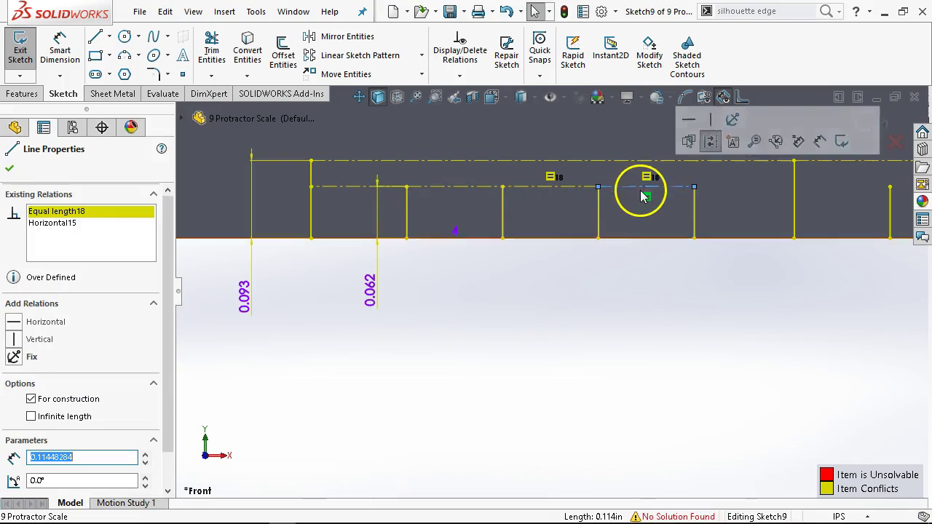
click(589, 298)
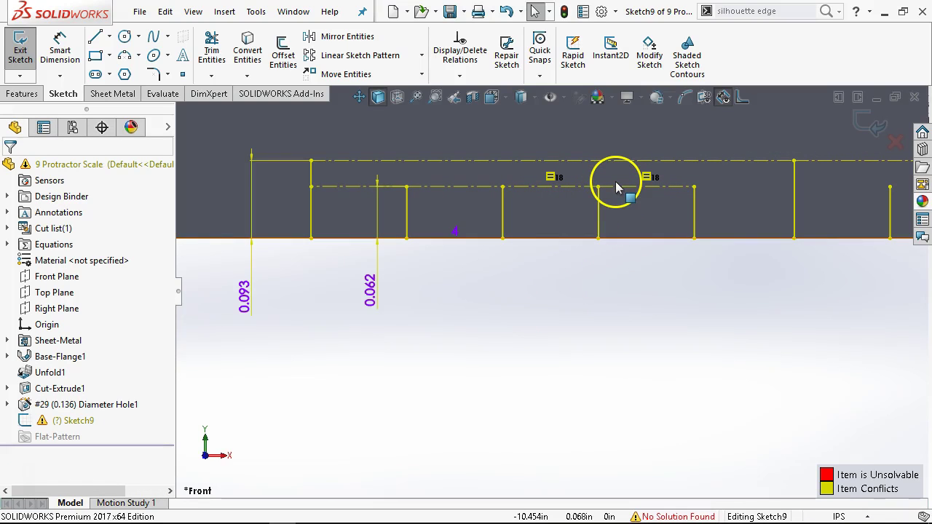
click(576, 188)
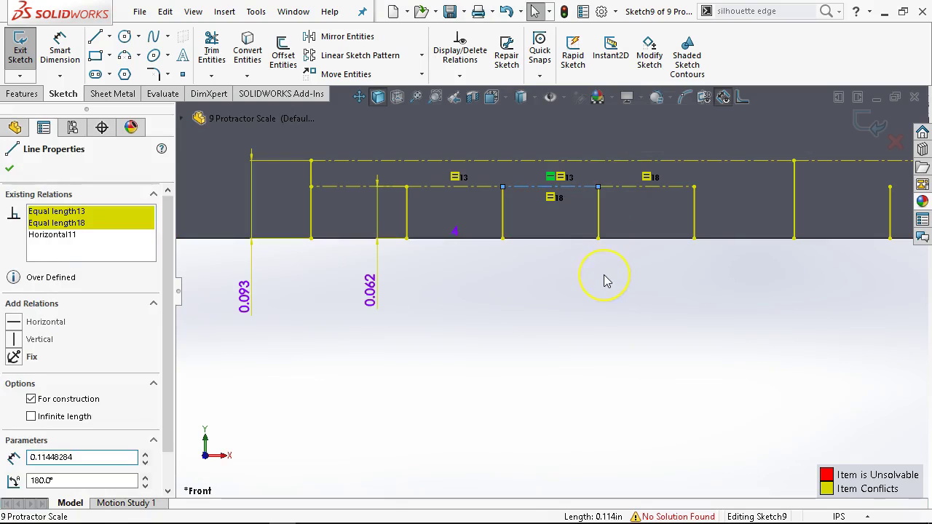
click(604, 279)
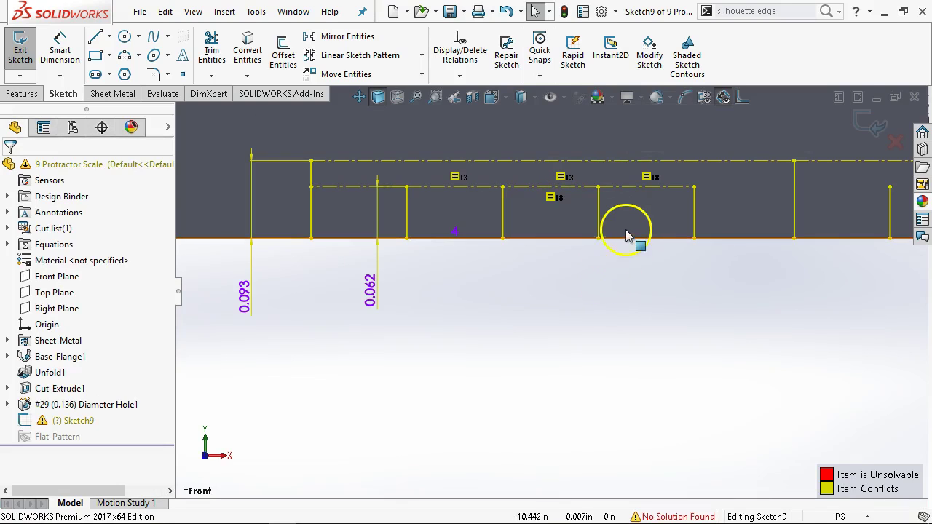
Delete the two conflicting construction segments and drag the first tick's base to re-solve
click(621, 183)
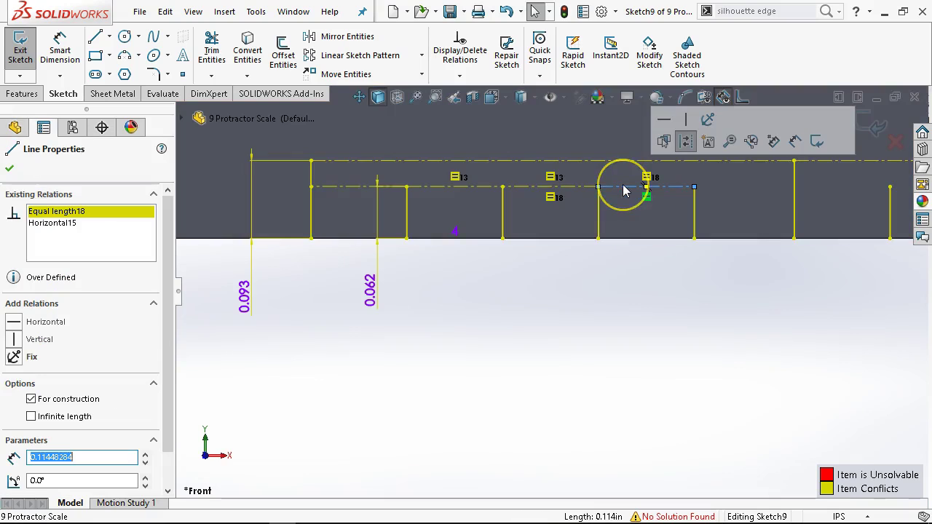
key(Delete)
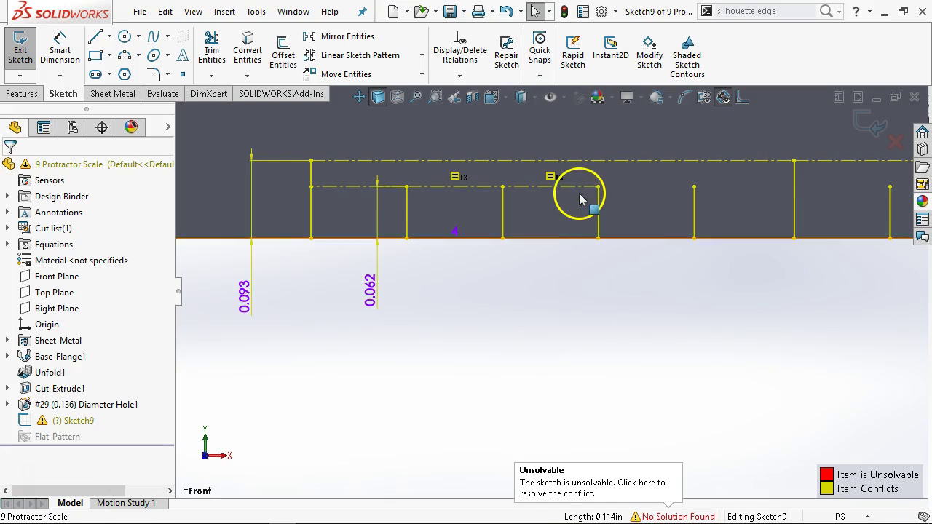
click(581, 188)
key(Delete)
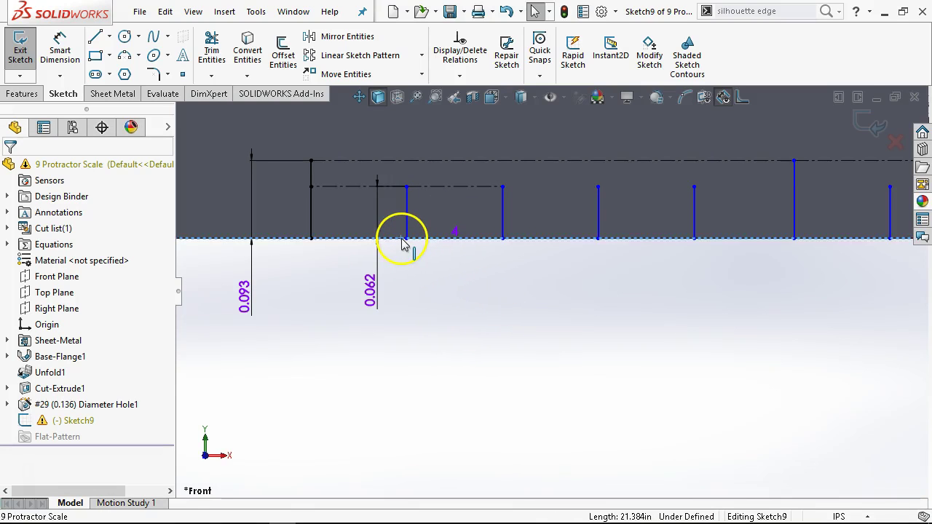
mouse_move(406, 240)
mouse_down()
mouse_move(426, 245)
mouse_move(415, 233)
mouse_move(418, 242)
mouse_up()
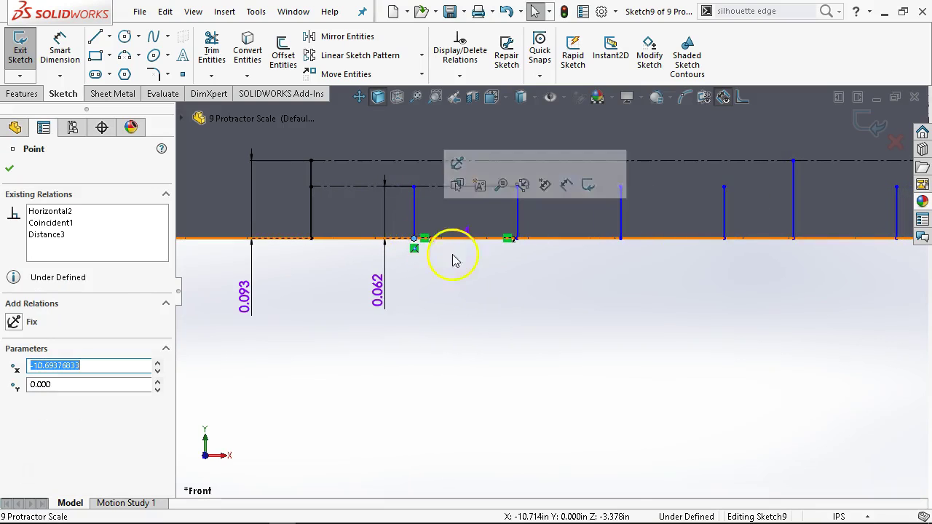
click(476, 287)
click(440, 188)
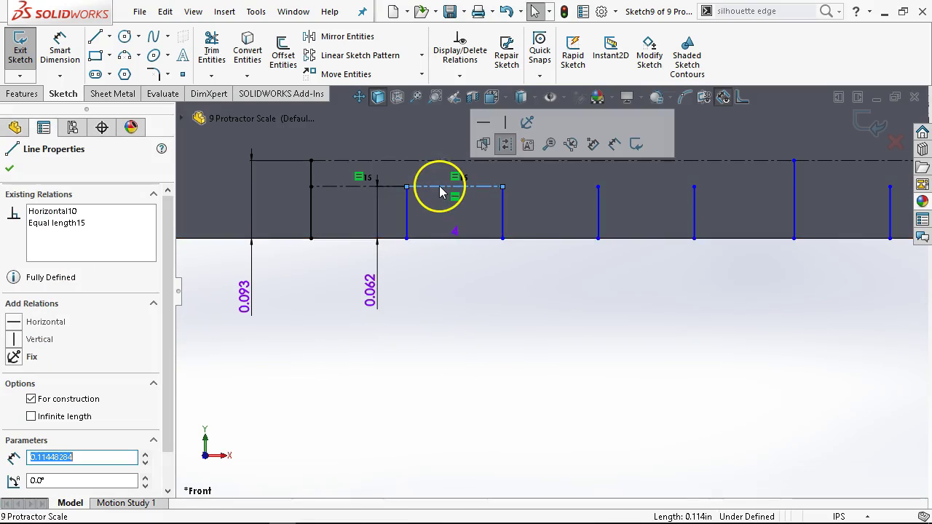
Add a 0.114 in Smart Dimension for the spacing between two neighbouring tick lines
click(489, 304)
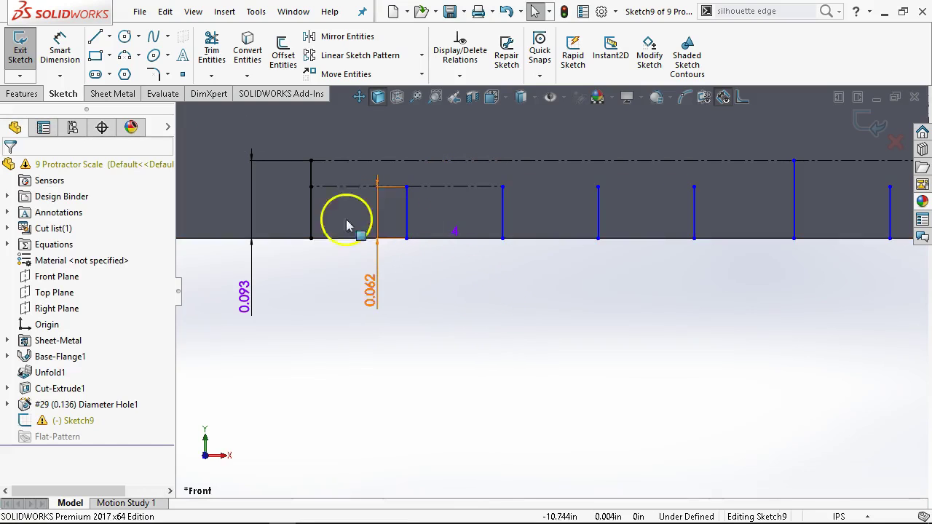
click(60, 47)
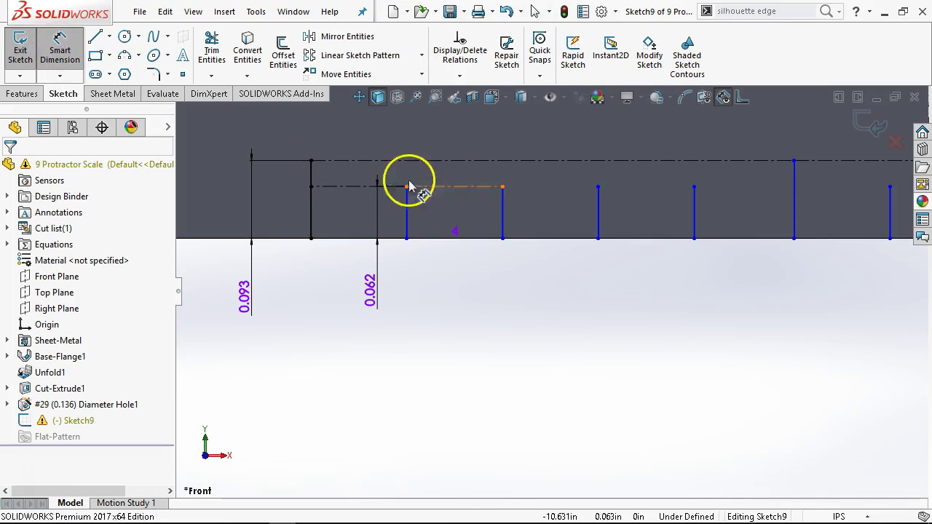
click(693, 219)
click(792, 227)
click(759, 300)
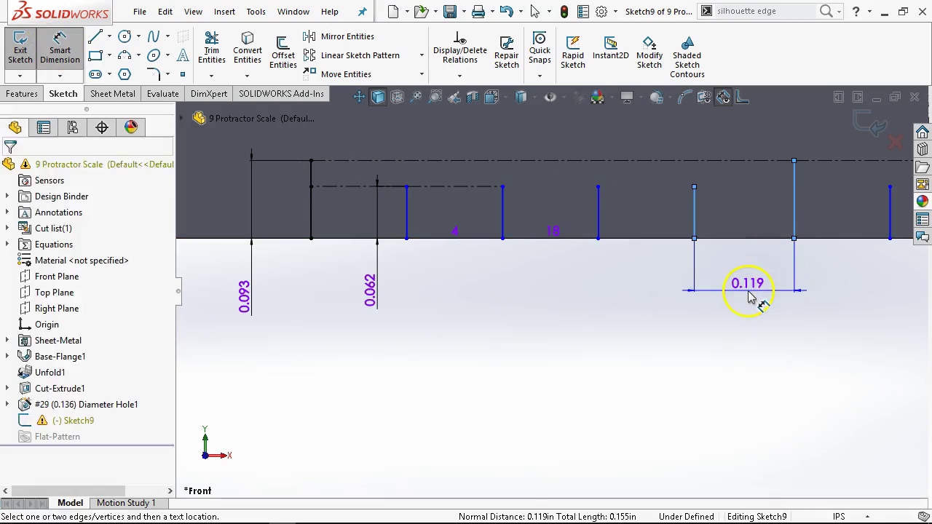
text(.114)
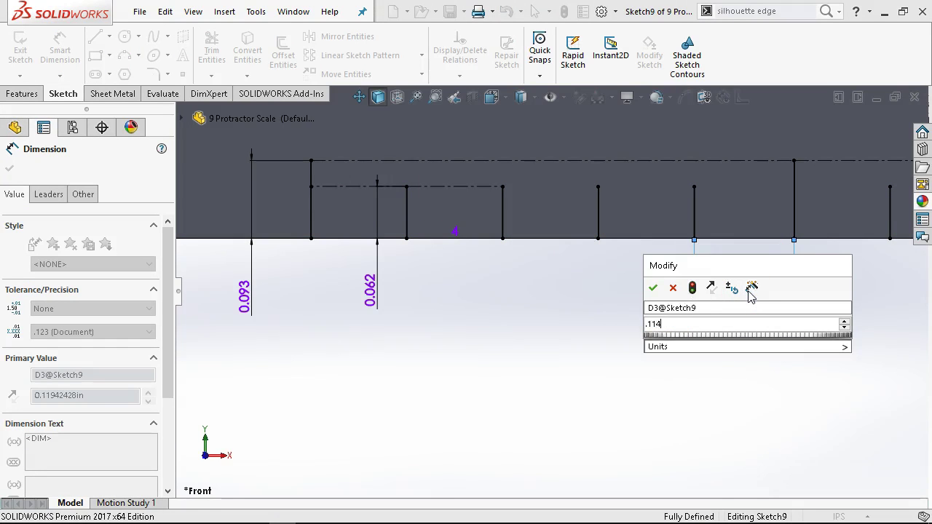
key(Return)
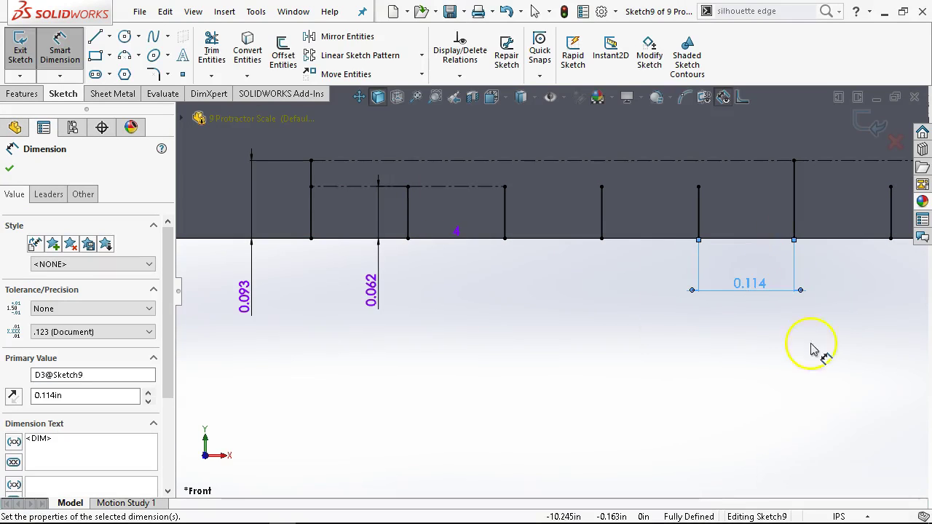
right_click(688, 392)
click(719, 423)
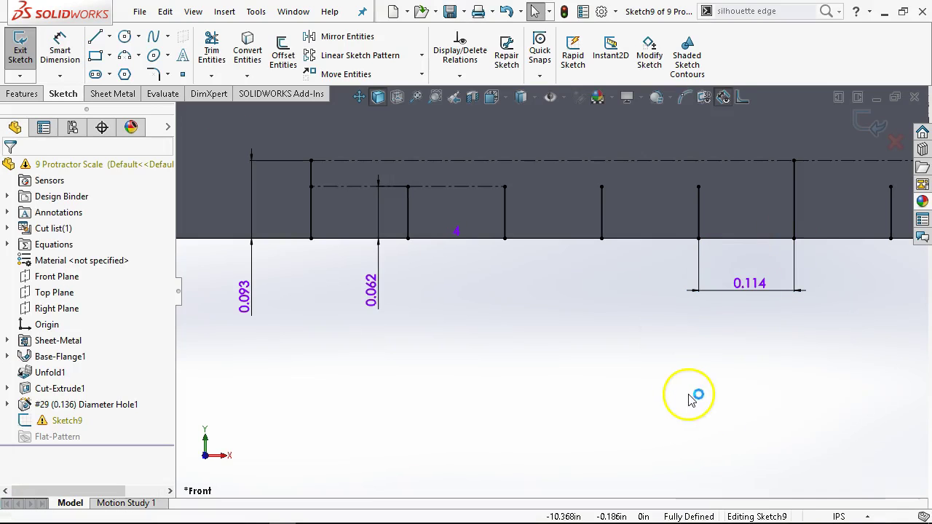
click(696, 212)
ctrl+click(601, 219)
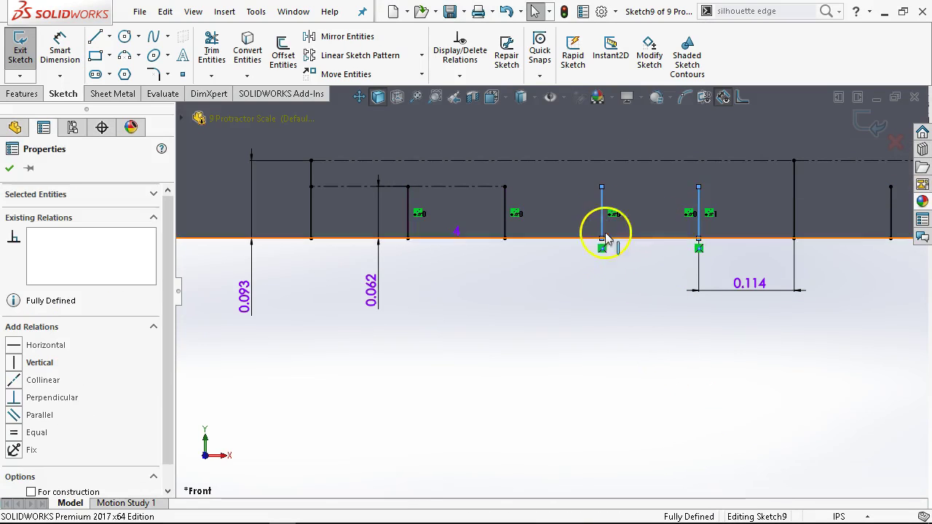
click(622, 309)
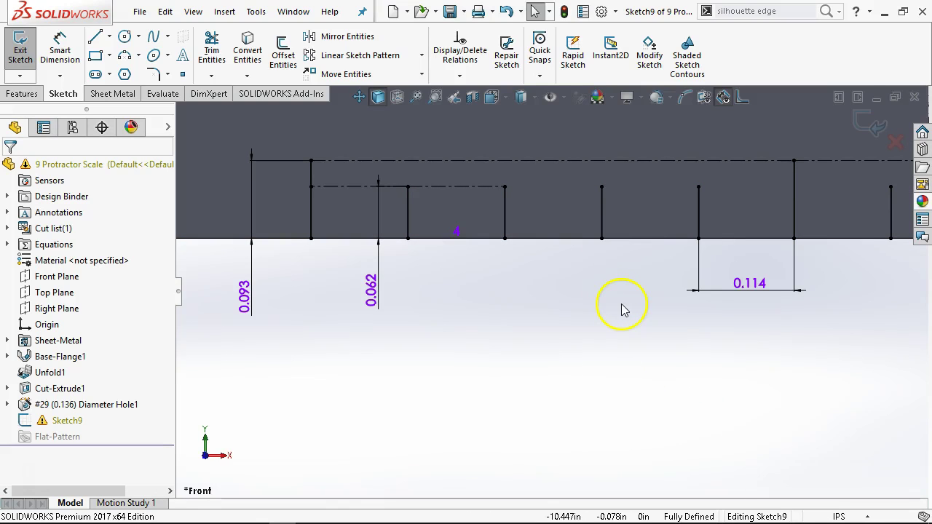
Draw a vertical centerline rising from the first tick's endpoint at the scale's left end
scroll(645, 256, up, 8)
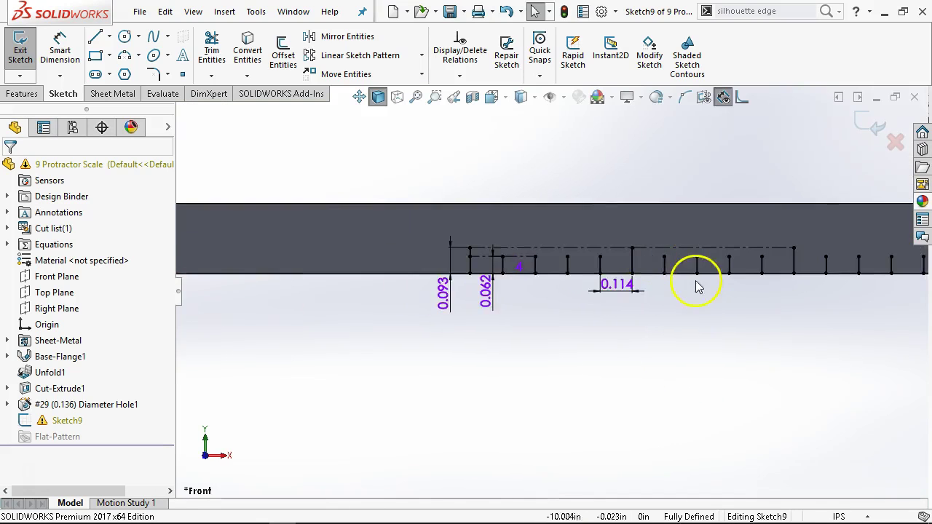
scroll(672, 284, up, 1)
scroll(651, 291, down, 3)
scroll(650, 291, up, 4)
scroll(319, 343, up, 1)
scroll(318, 343, up, 1)
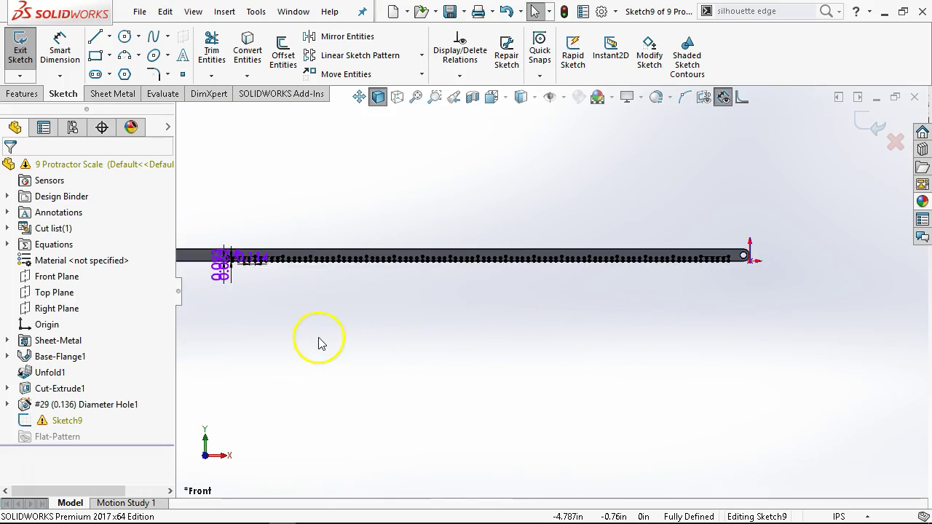
scroll(296, 298, up, 3)
scroll(427, 322, up, 2)
scroll(412, 314, up, 1)
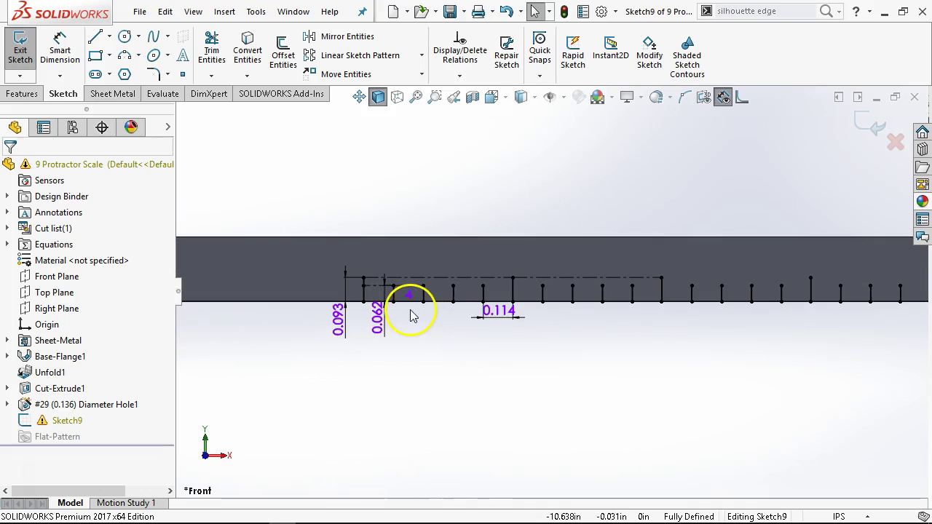
click(109, 37)
click(121, 70)
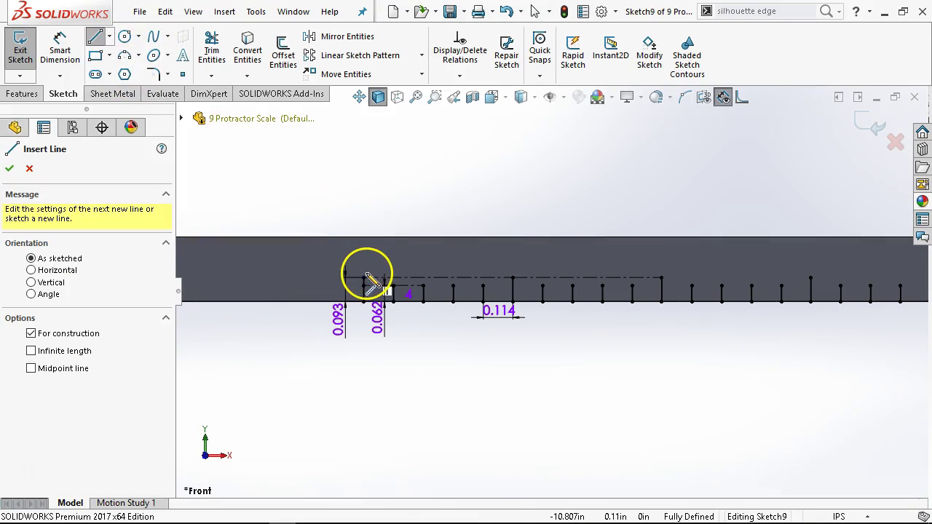
click(363, 278)
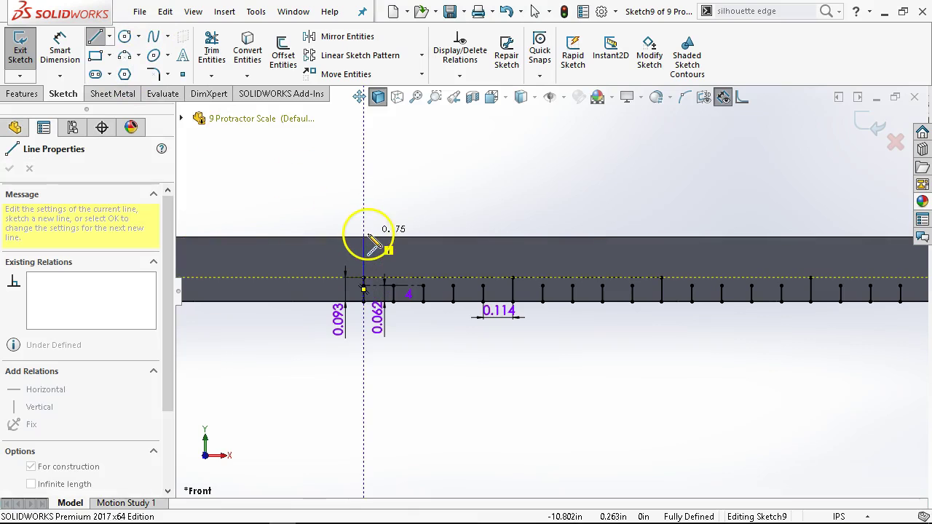
click(364, 237)
right_click(406, 210)
click(409, 211)
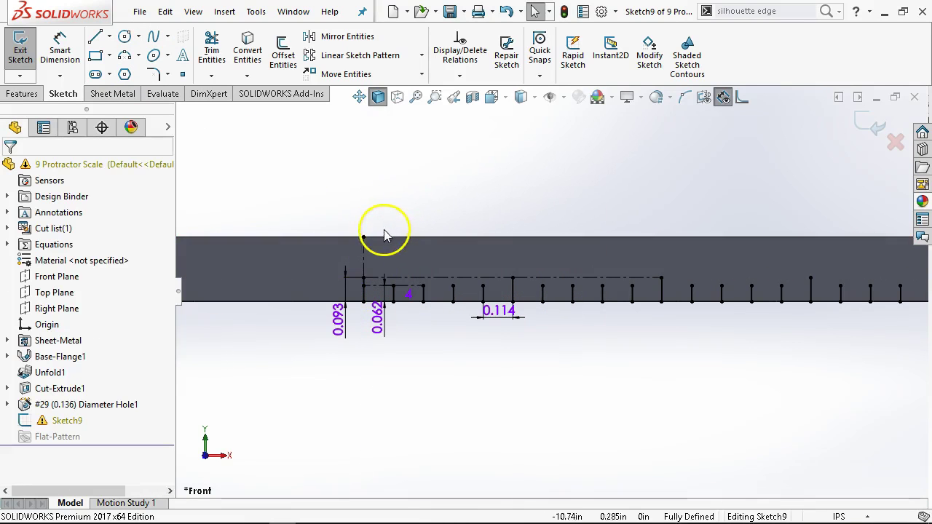
mouse_move(380, 224)
mouse_down()
mouse_move(682, 374)
mouse_move(874, 325)
mouse_move(890, 303)
mouse_move(865, 306)
mouse_up()
scroll(707, 371, up, 3)
scroll(871, 319, up, 2)
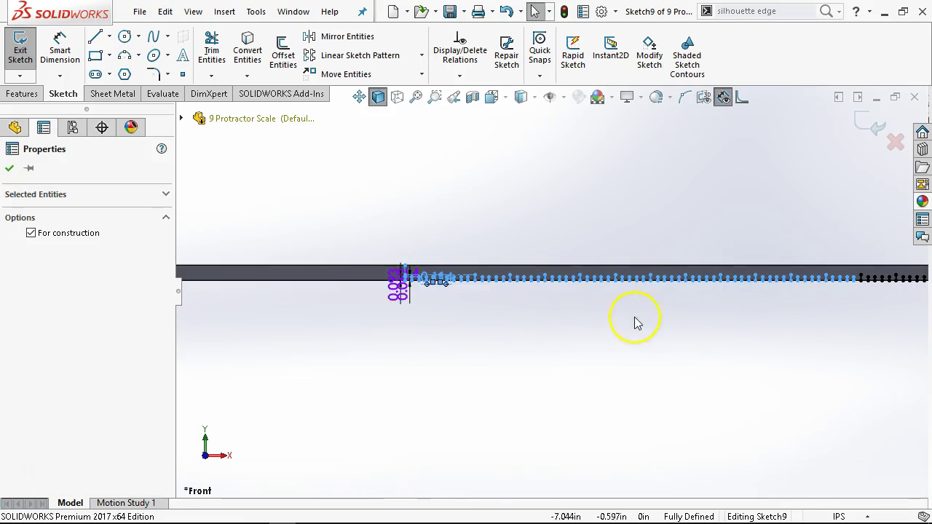
Box-select the rows of graduation tick lines along the scale edge
click(447, 271)
scroll(416, 271, down, 3)
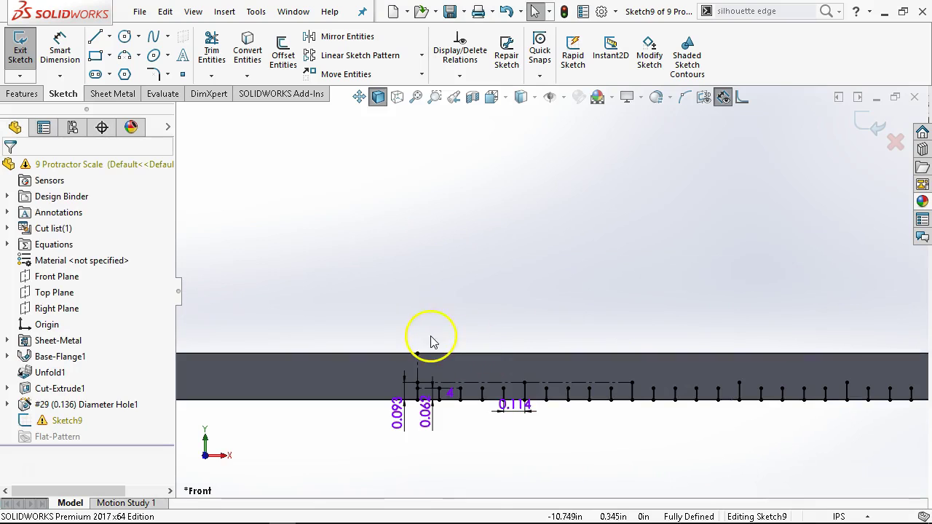
mouse_move(426, 340)
mouse_down()
mouse_move(604, 426)
mouse_move(881, 427)
mouse_move(869, 395)
mouse_up()
key(z)
click(449, 320)
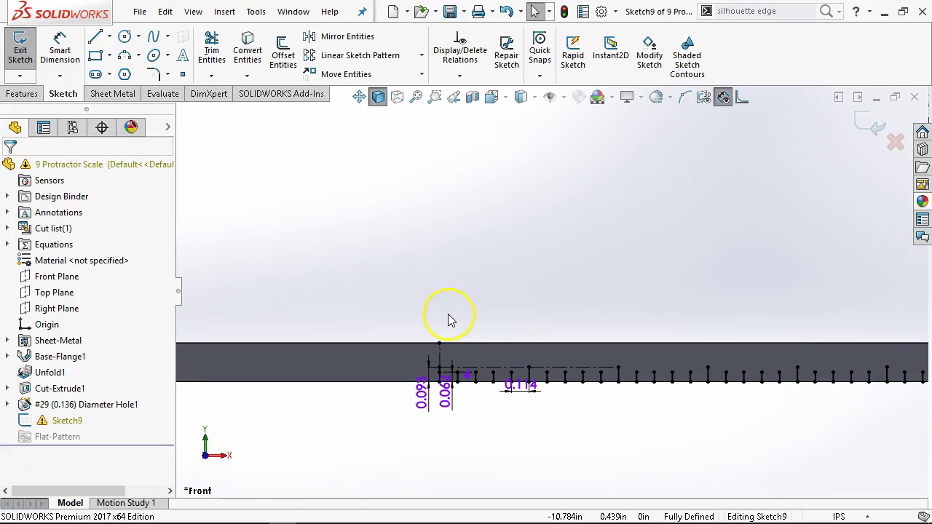
drag(458, 319, 487, 359)
mouse_move(453, 319)
mouse_down()
mouse_move(516, 412)
mouse_move(886, 400)
mouse_move(893, 409)
mouse_up()
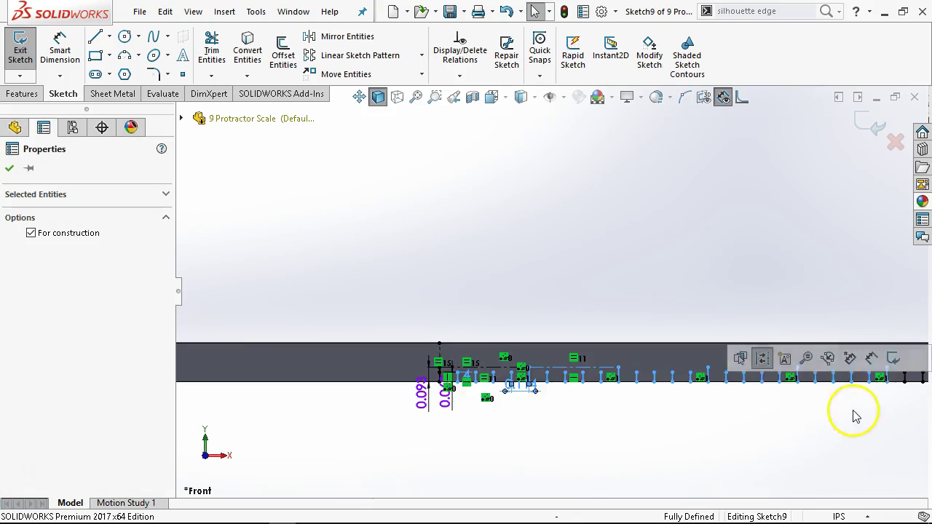
scroll(856, 415, up, 3)
mouse_move(701, 357)
ctrl+middle_down()
mouse_move(813, 252)
mouse_move(795, 259)
ctrl+middle_up()
scroll(794, 287, up, 2)
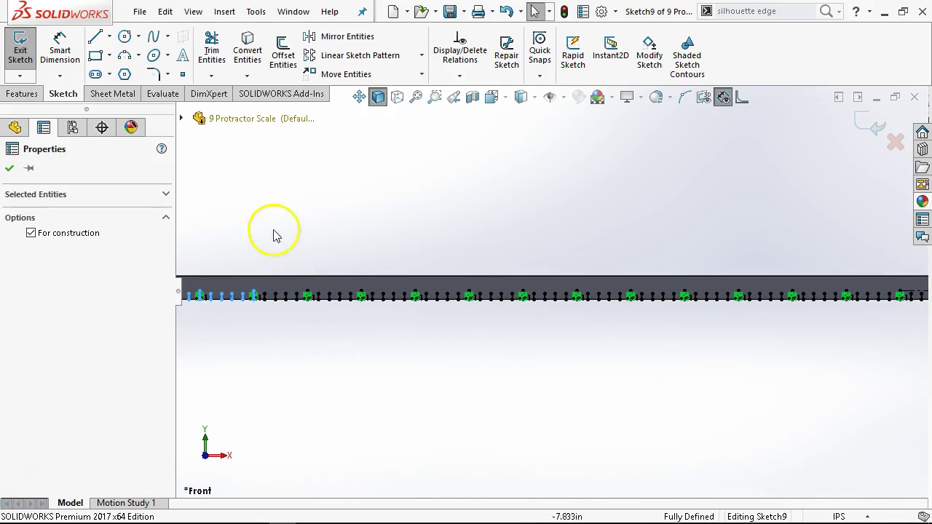
mouse_move(241, 241)
mouse_down()
mouse_move(619, 313)
mouse_move(915, 312)
mouse_move(899, 316)
mouse_move(913, 328)
mouse_up()
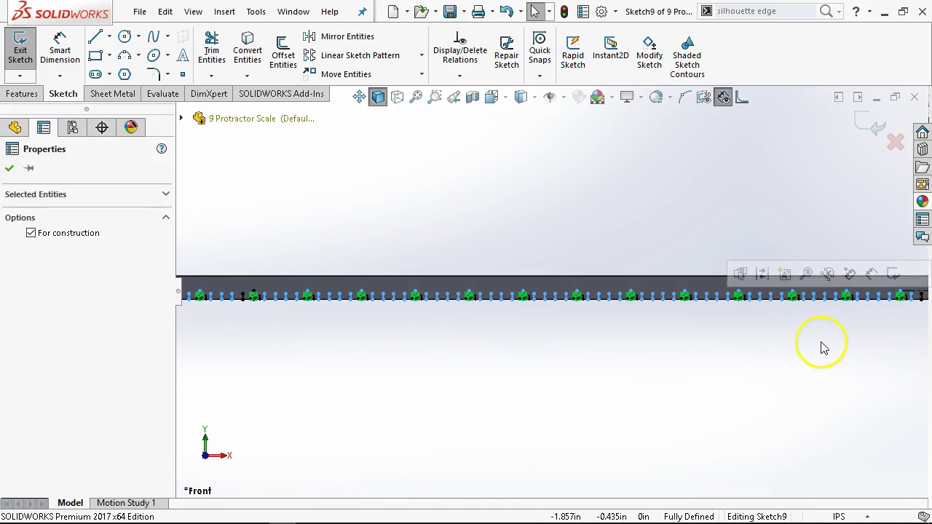
key(f)
scroll(830, 338, down, 4)
Add the right-end ticks, three missed tick lines, and the left-end vertical line to the selection
drag(513, 178, 643, 266)
scroll(521, 244, down, 2)
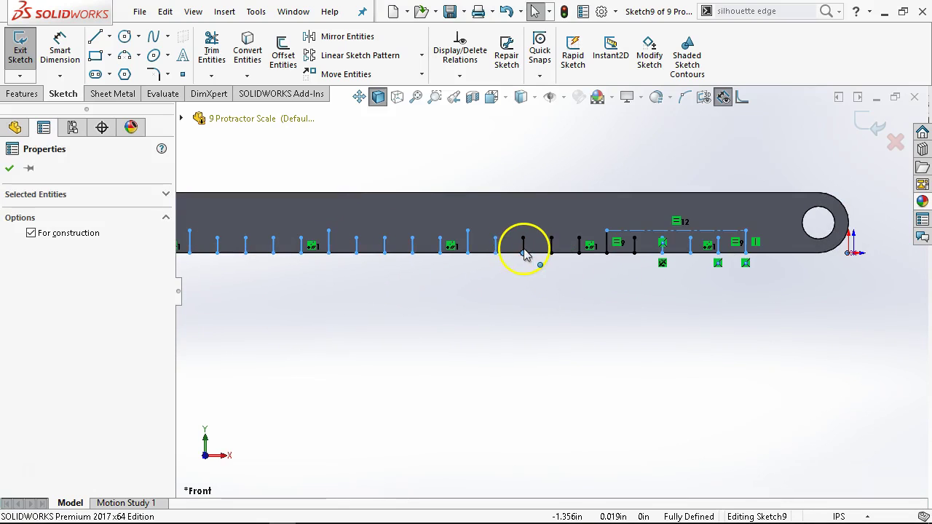
click(523, 248)
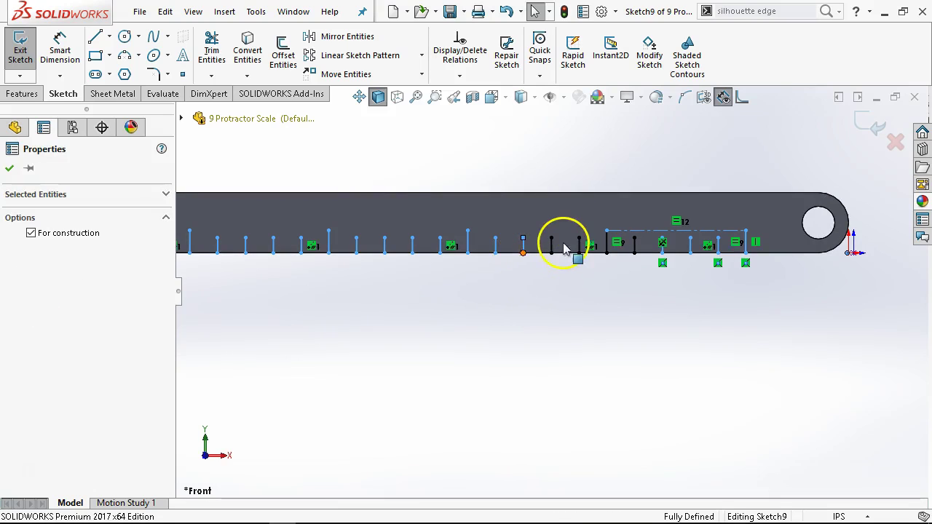
ctrl+click(551, 251)
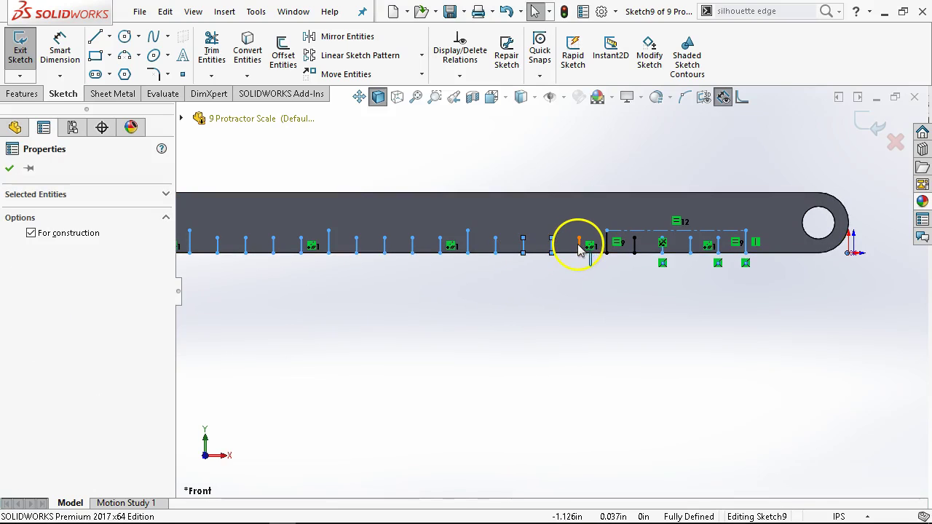
ctrl+click(607, 244)
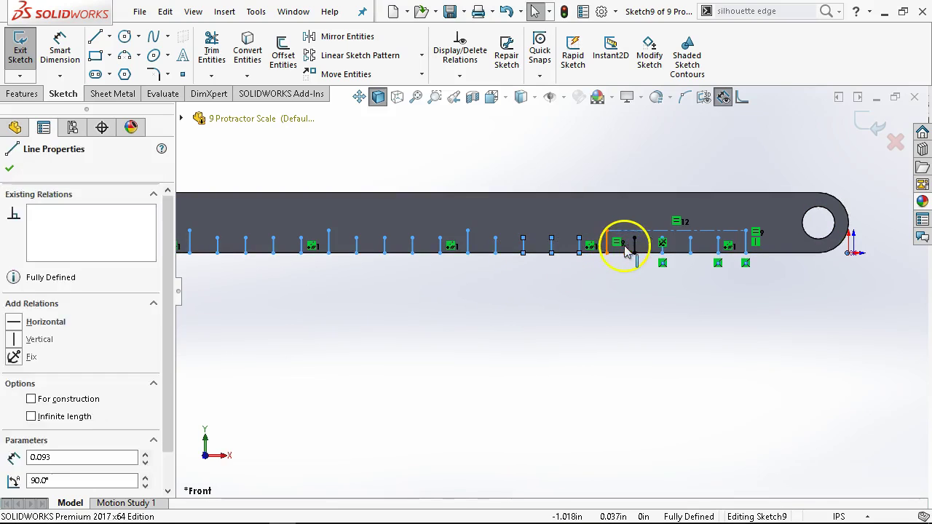
scroll(316, 296, up, 5)
scroll(304, 293, down, 3)
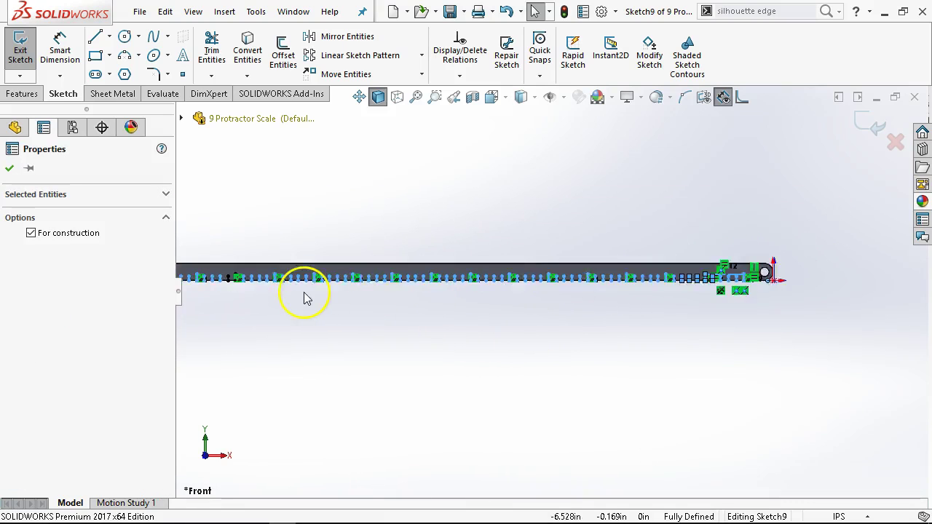
scroll(473, 266, down, 3)
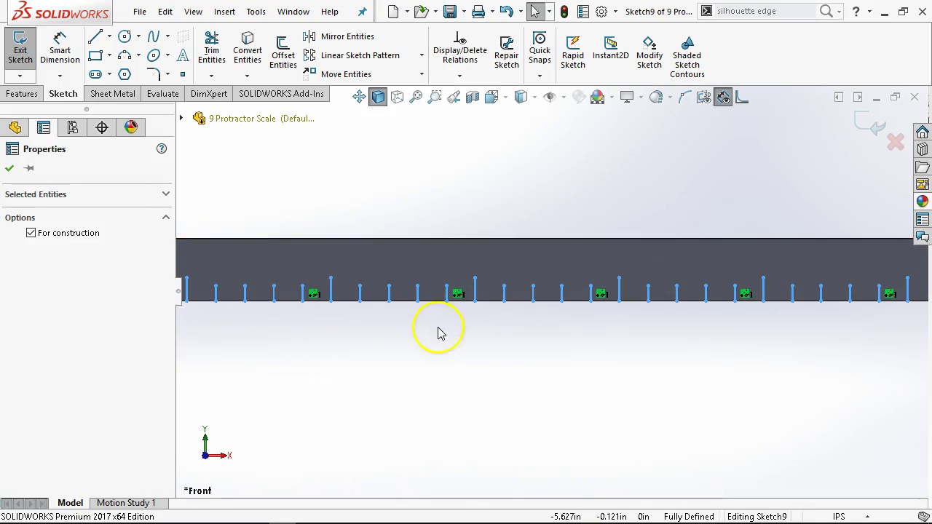
scroll(782, 357, up, 2)
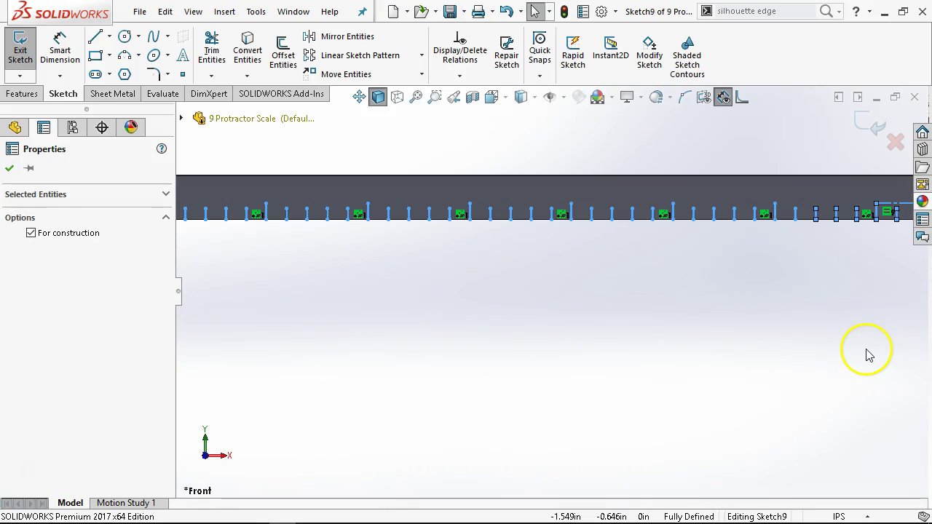
scroll(369, 315, up, 2)
scroll(218, 299, up, 3)
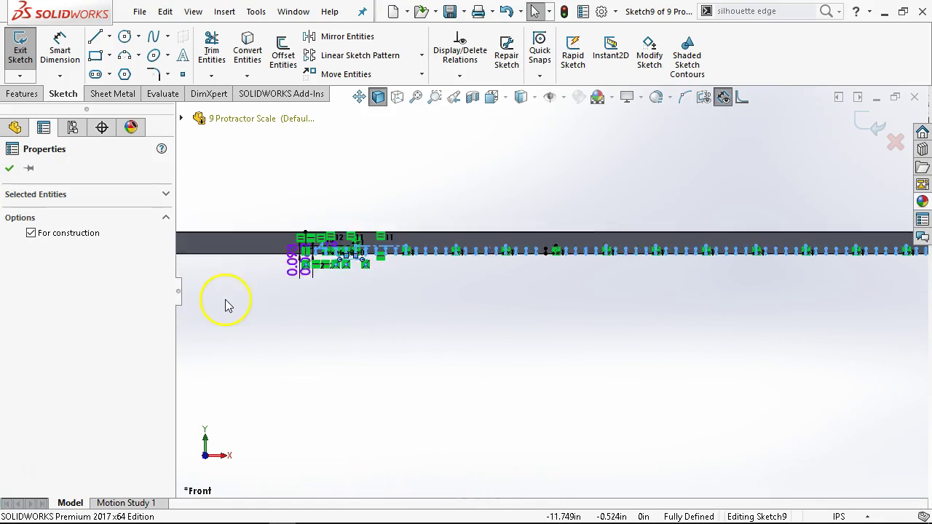
scroll(347, 245, down, 4)
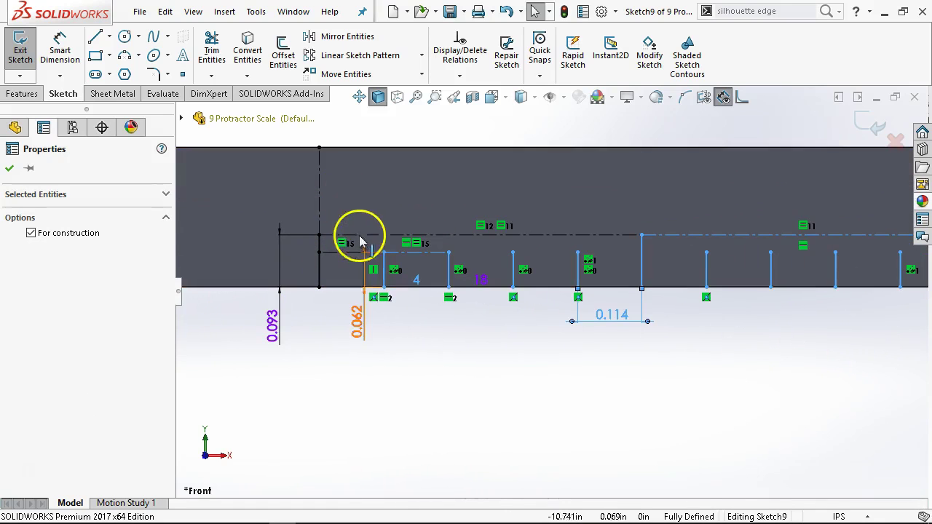
click(322, 206)
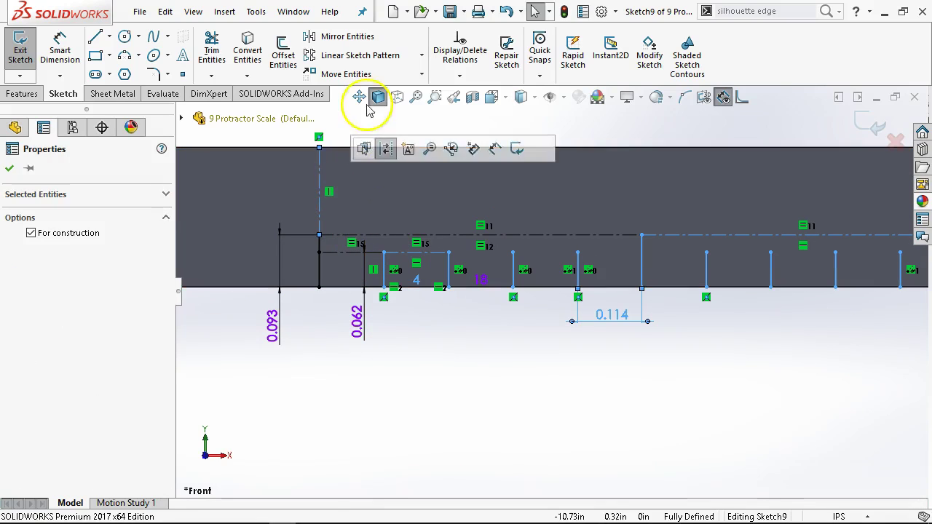
Mirror the selected ticks as copies about vertical centerline Line103 and confirm
click(346, 38)
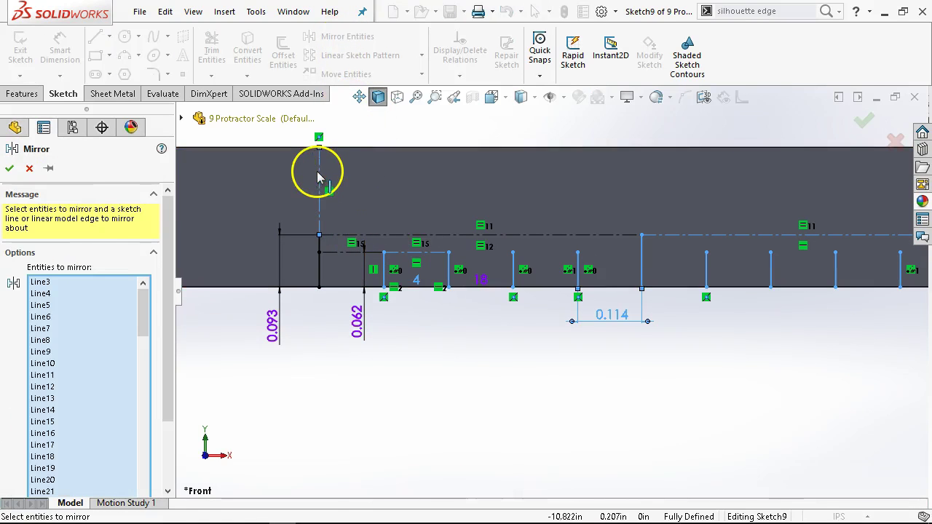
scroll(173, 322, down, 3)
click(140, 481)
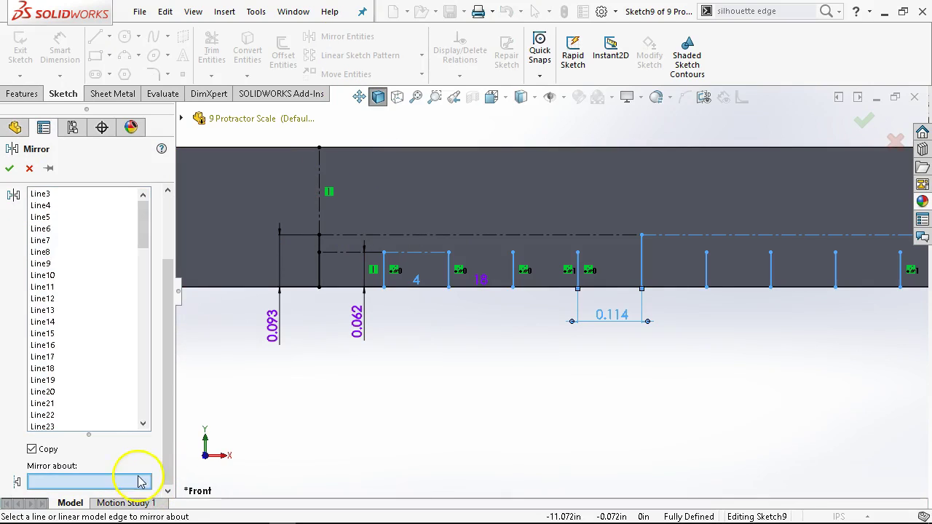
click(318, 218)
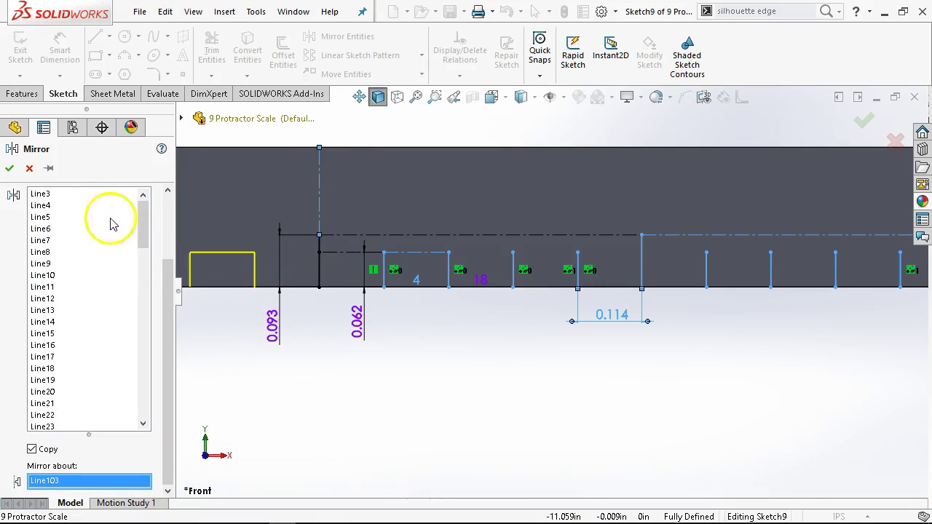
click(8, 170)
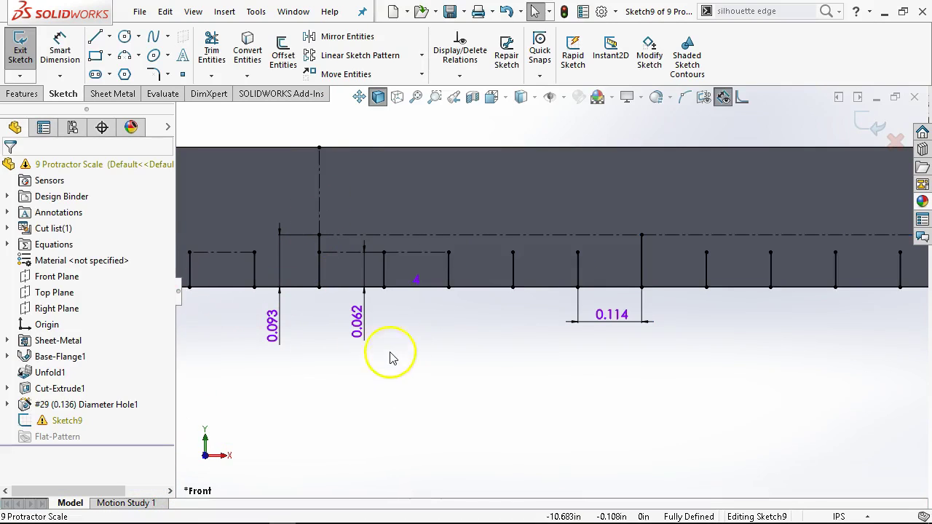
scroll(391, 356, up, 6)
scroll(500, 291, down, 3)
scroll(524, 270, up, 2)
key(ctrl+Left)
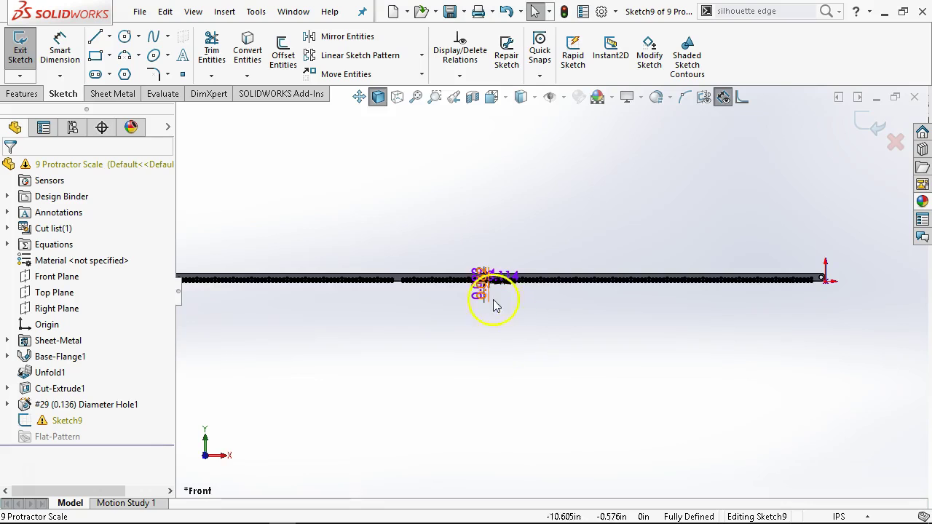
scroll(524, 286, down, 3)
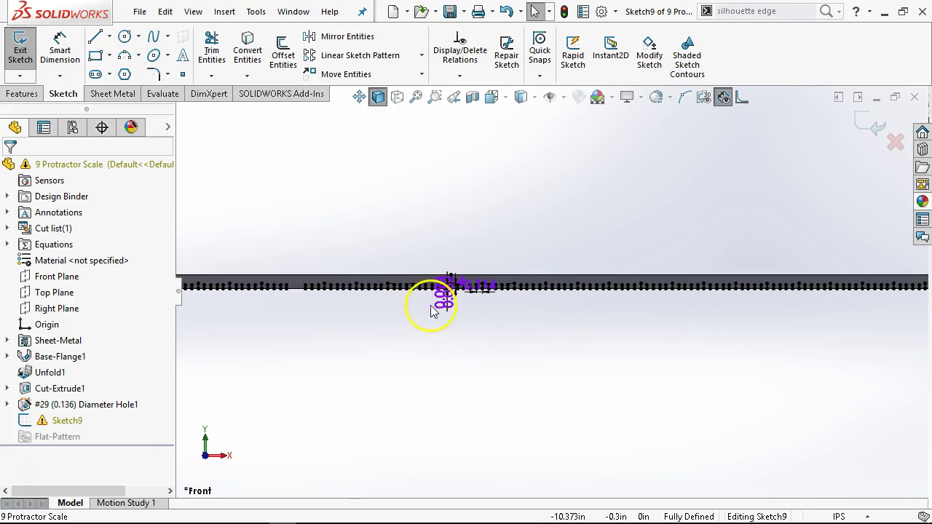